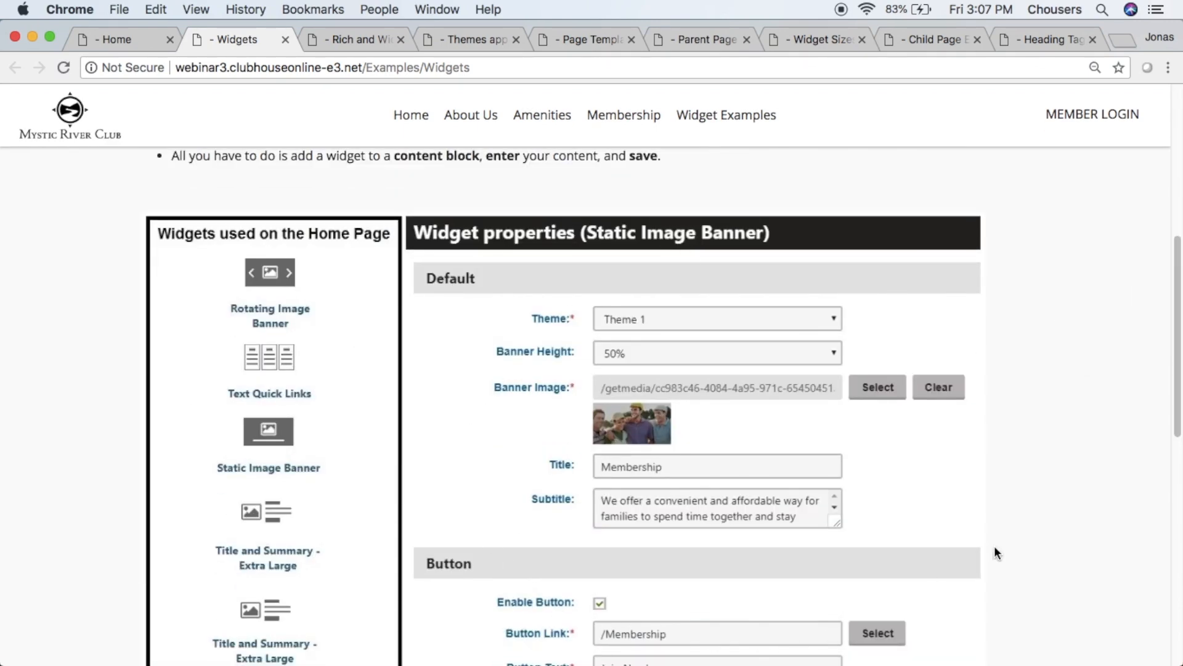
# - Review the Static Image Banner widget example on the Widgets page, and open the comparison of the rich and widget content editors
pyautogui.moveTo(1175, 387); pyautogui.dragTo(1163, 545)
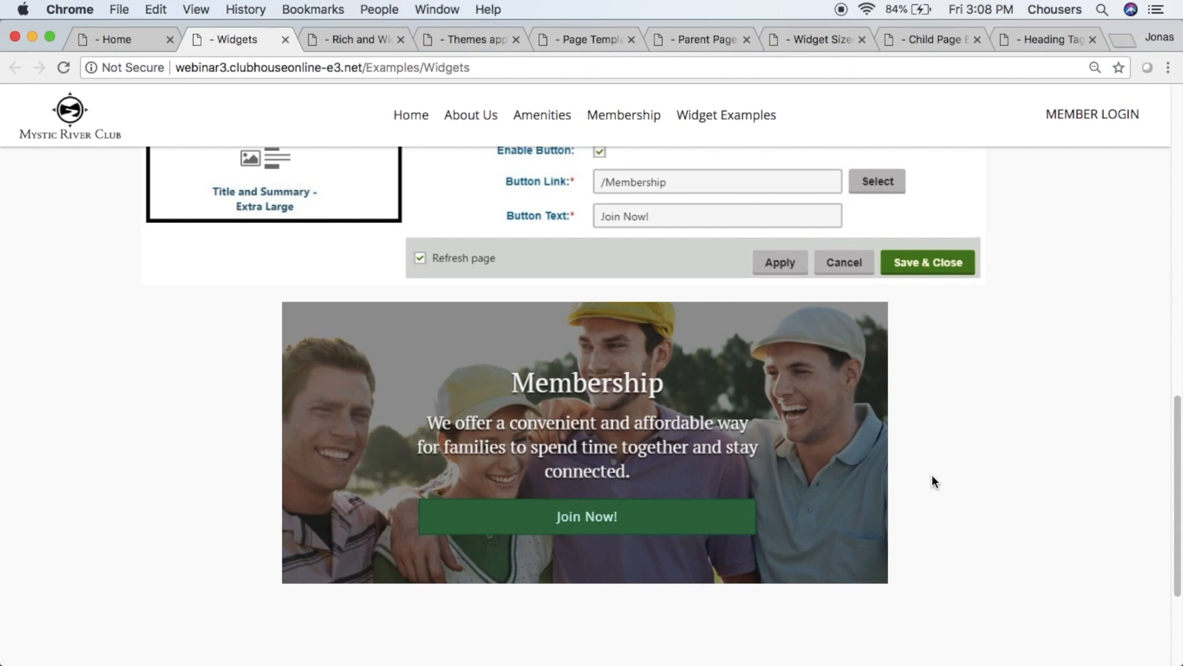
pyautogui.click(367, 41)
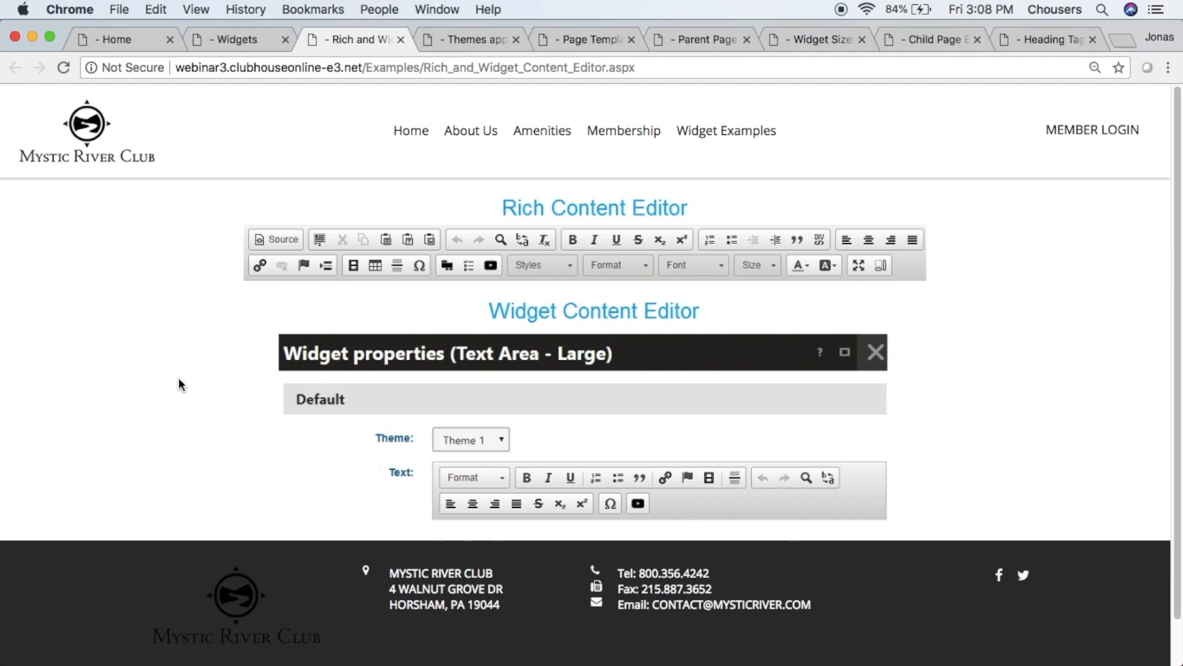
# - Return to the club's Home page and reveal the Amenities navigation with its Dining subpages
pyautogui.click(118, 44)
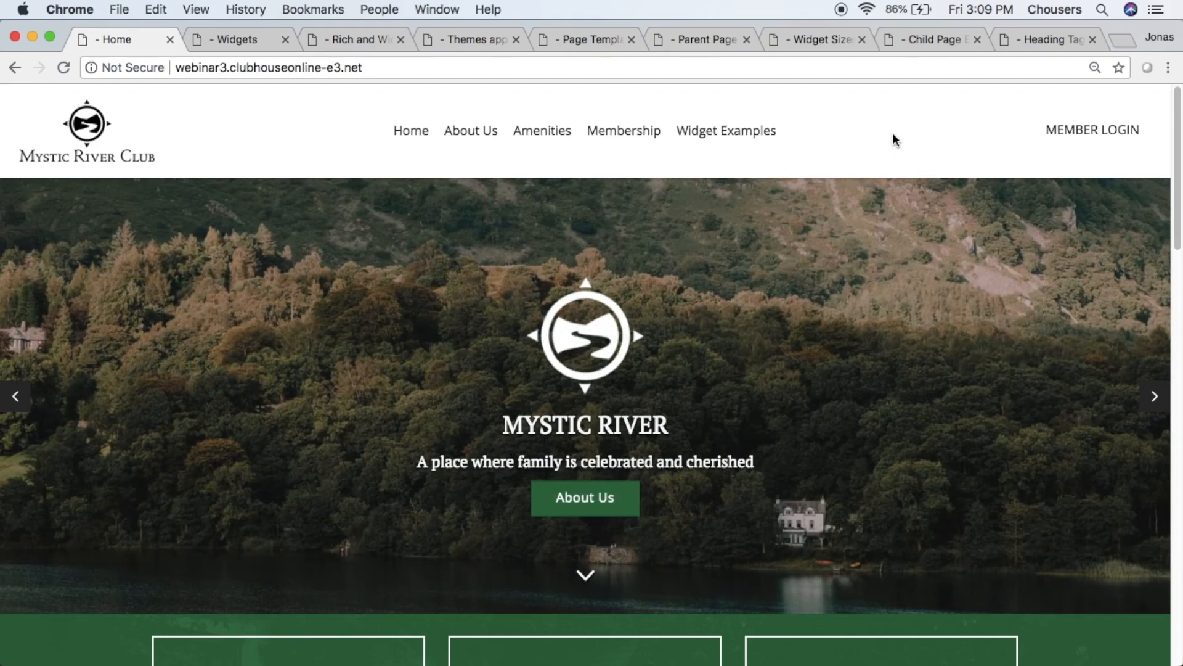
pyautogui.moveTo(550, 142)
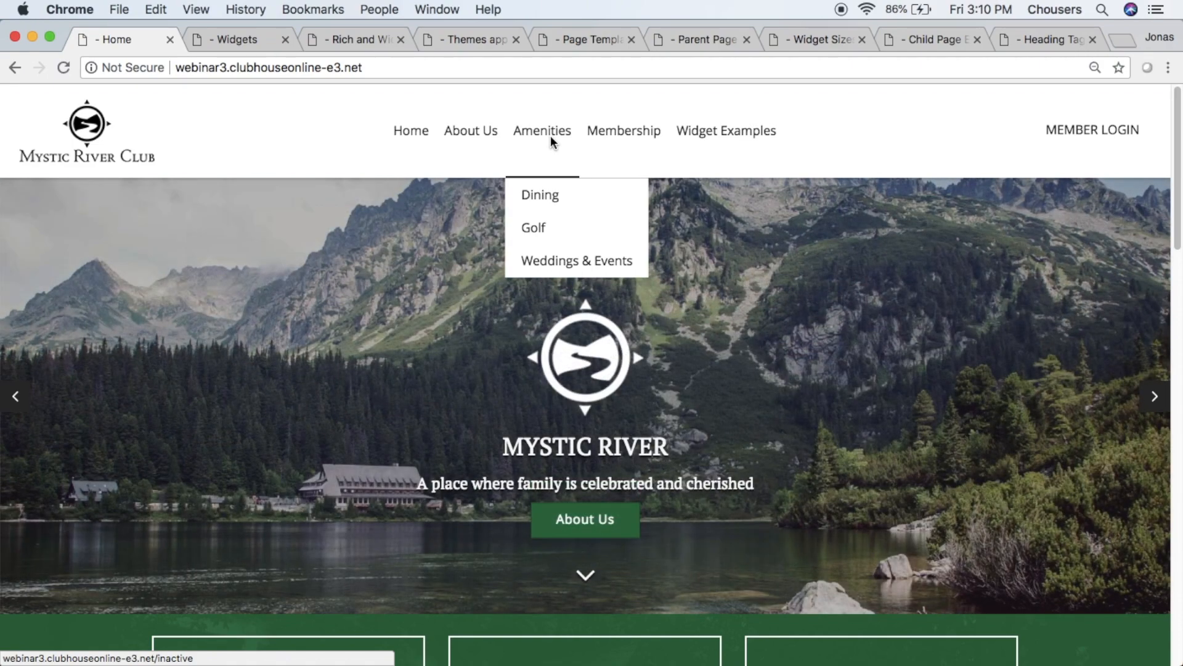
pyautogui.moveTo(553, 194)
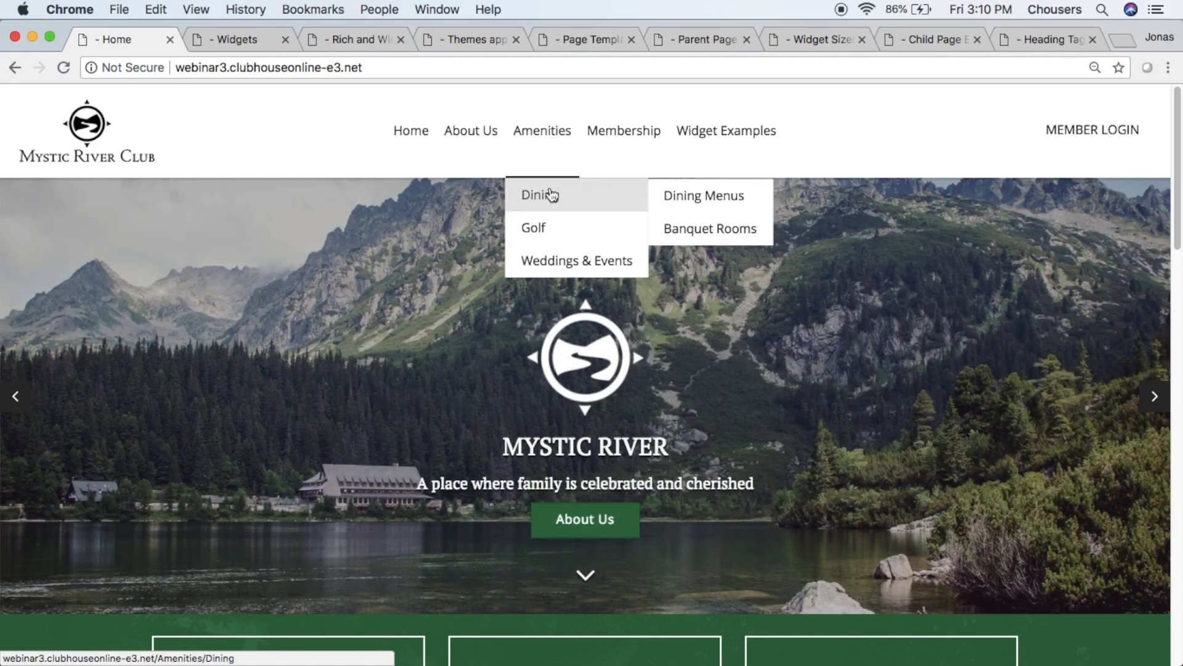
pyautogui.moveTo(693, 211)
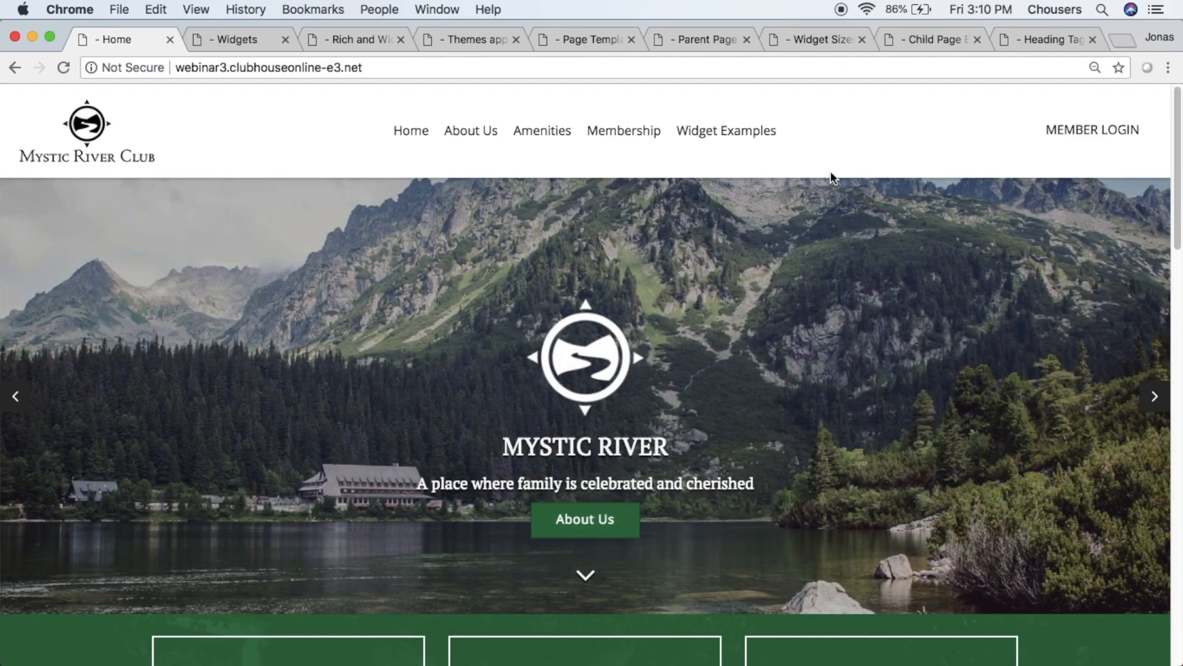
pyautogui.moveTo(542, 119)
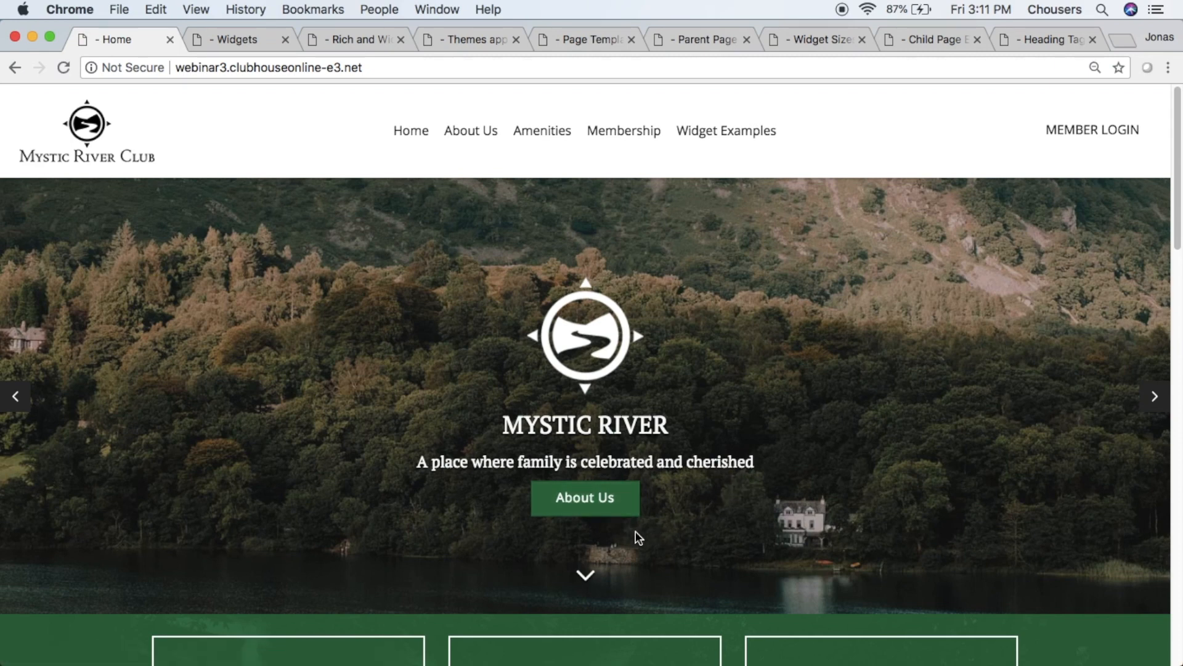
# - Examine the home page widgets: quick links, Membership banner, Weddings & Events, Employment Opportunities and the footer
pyautogui.scroll(-6, 635, 531)
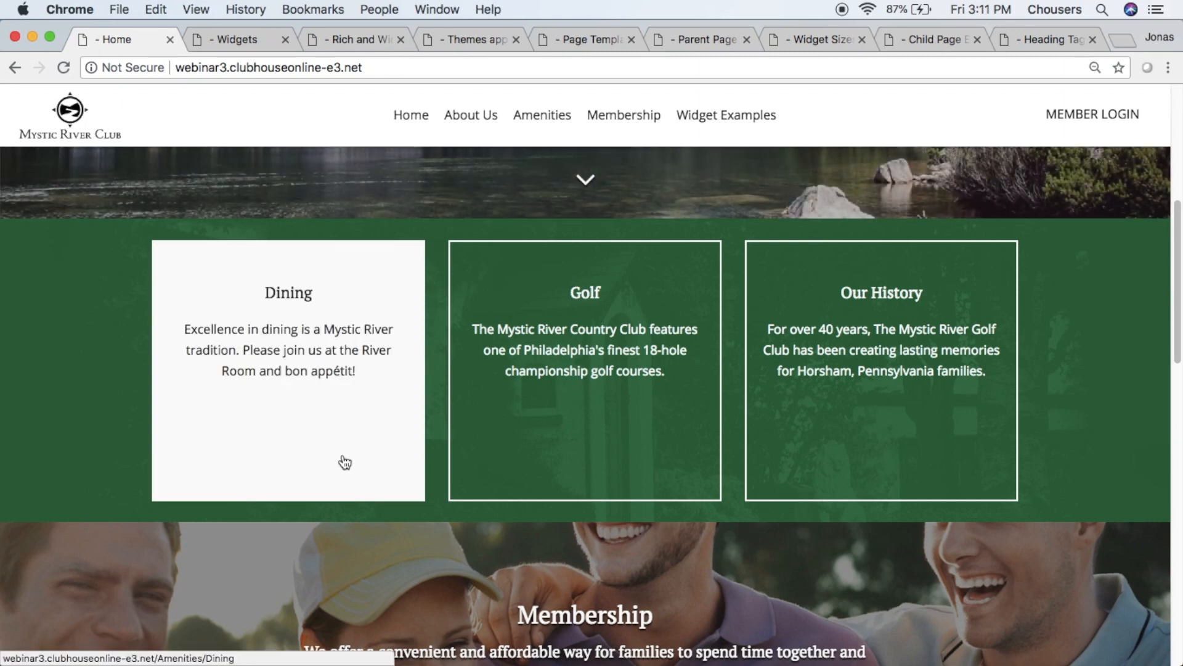
pyautogui.scroll(-4, 345, 462)
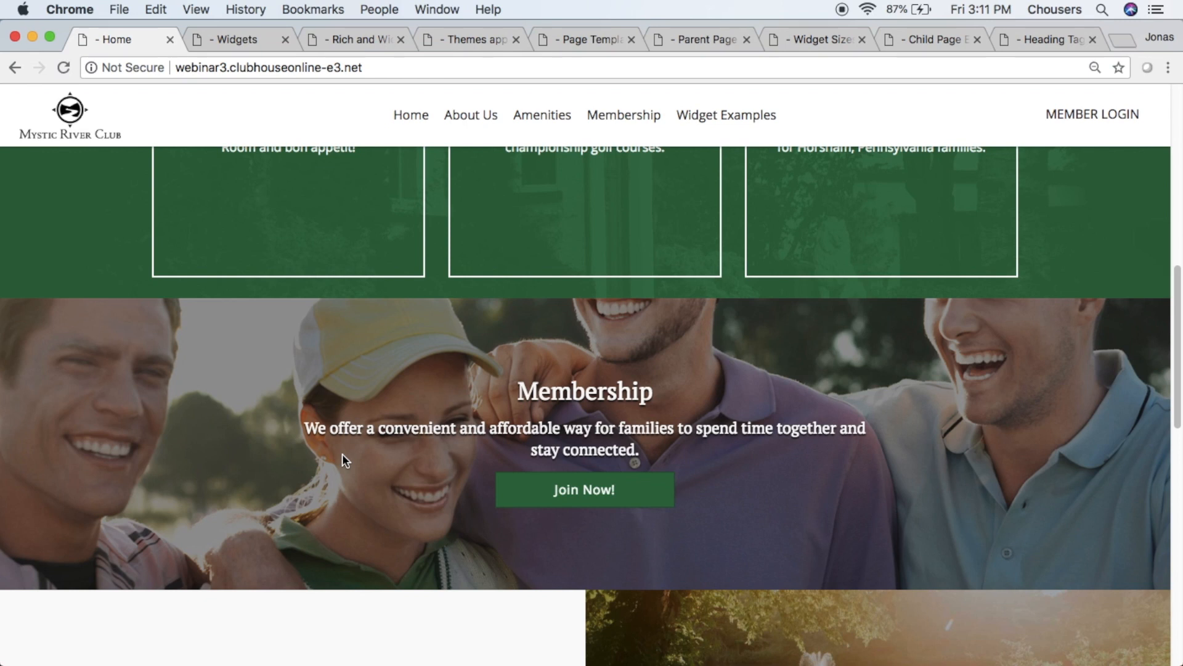
pyautogui.scroll(-10, 342, 455)
pyautogui.scroll(-1, 342, 455)
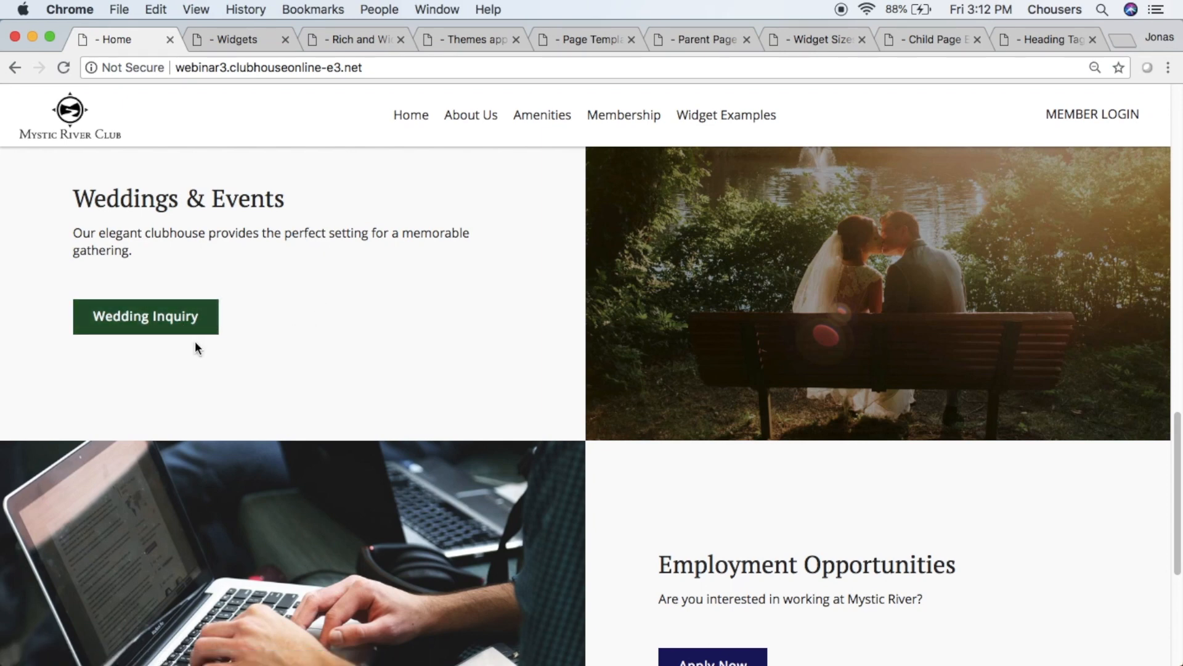
pyautogui.scroll(-5, 194, 341)
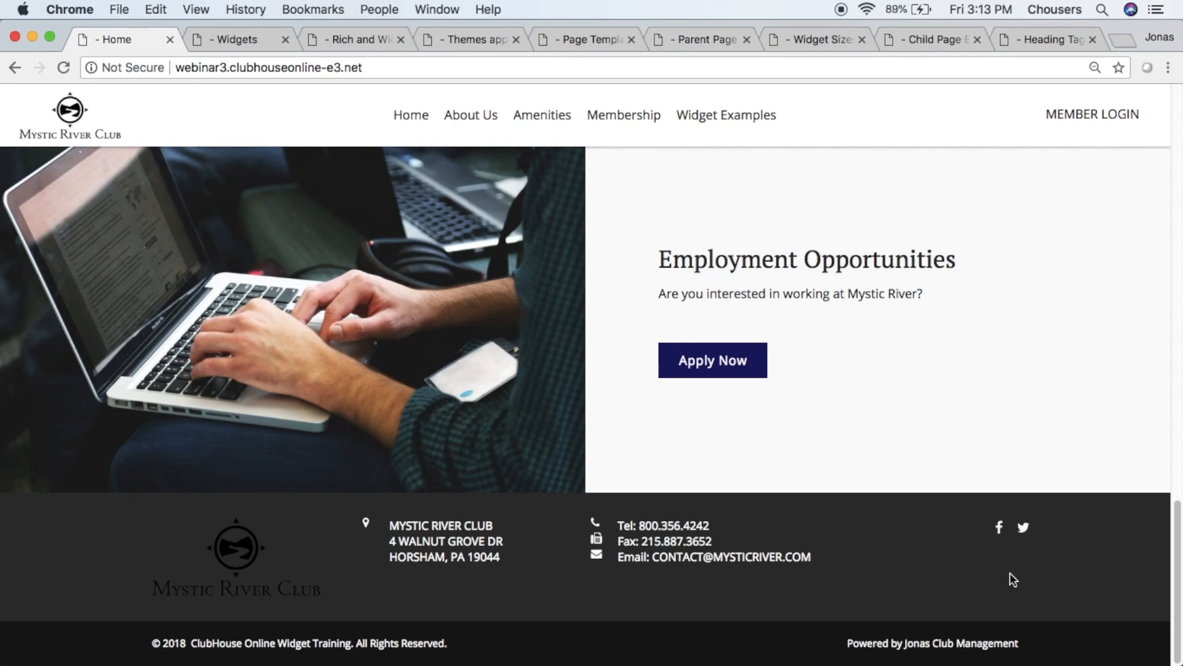
pyautogui.scroll(10, 1011, 573)
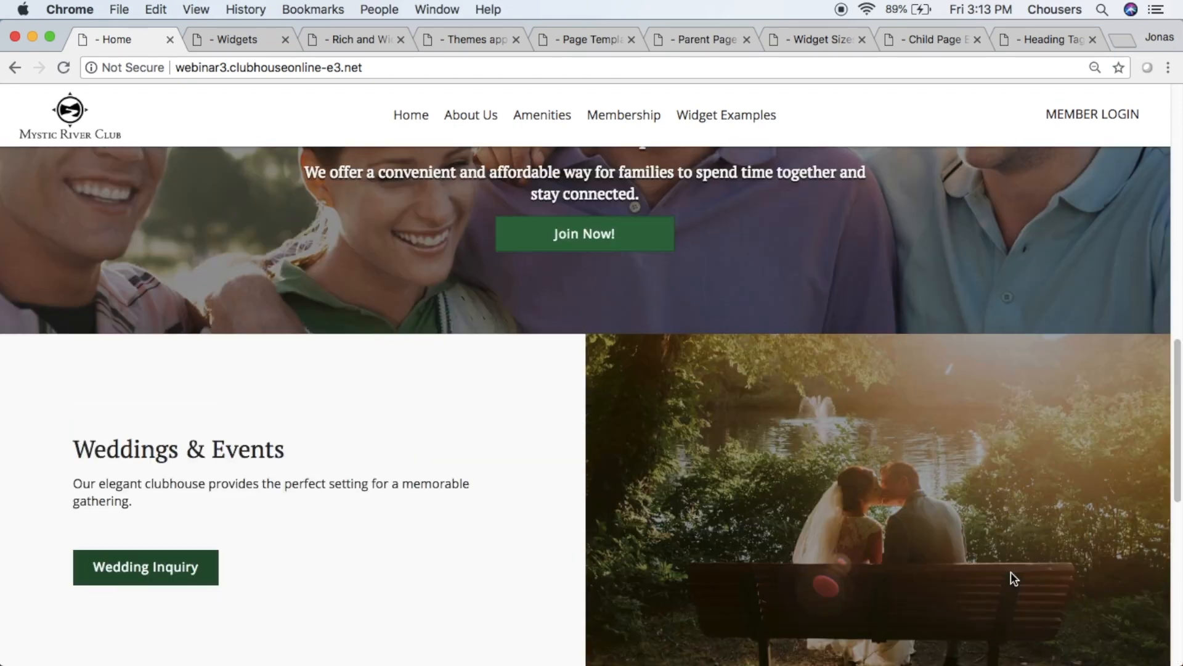
pyautogui.scroll(1, 1011, 578)
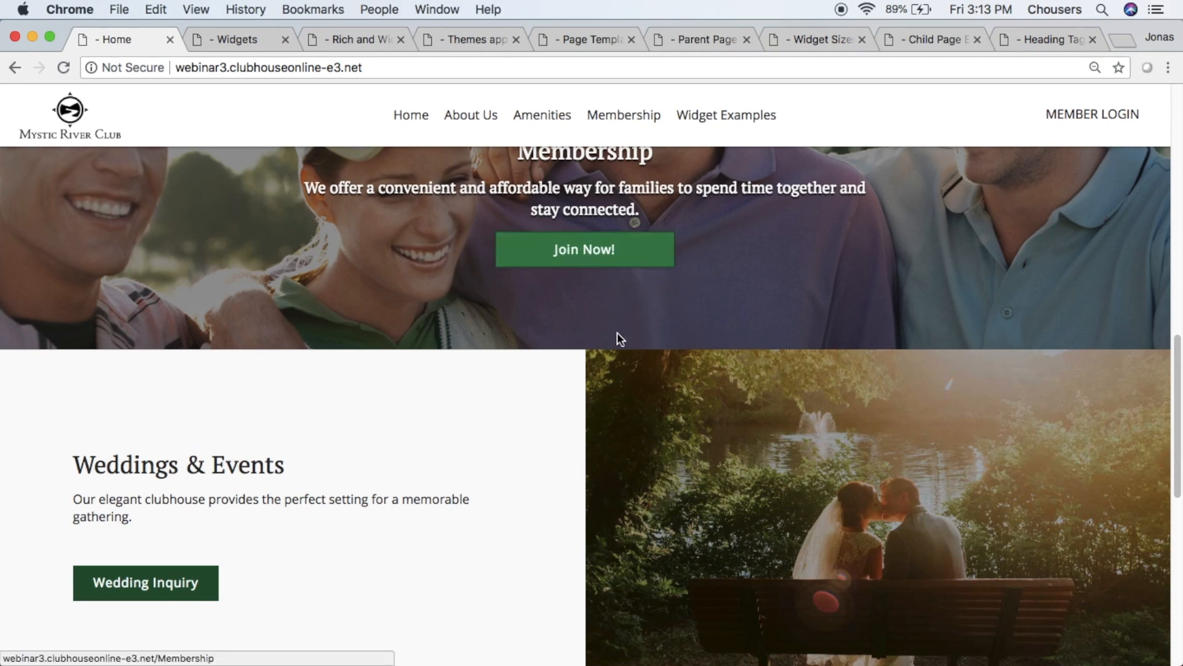
pyautogui.scroll(5, 531, 548)
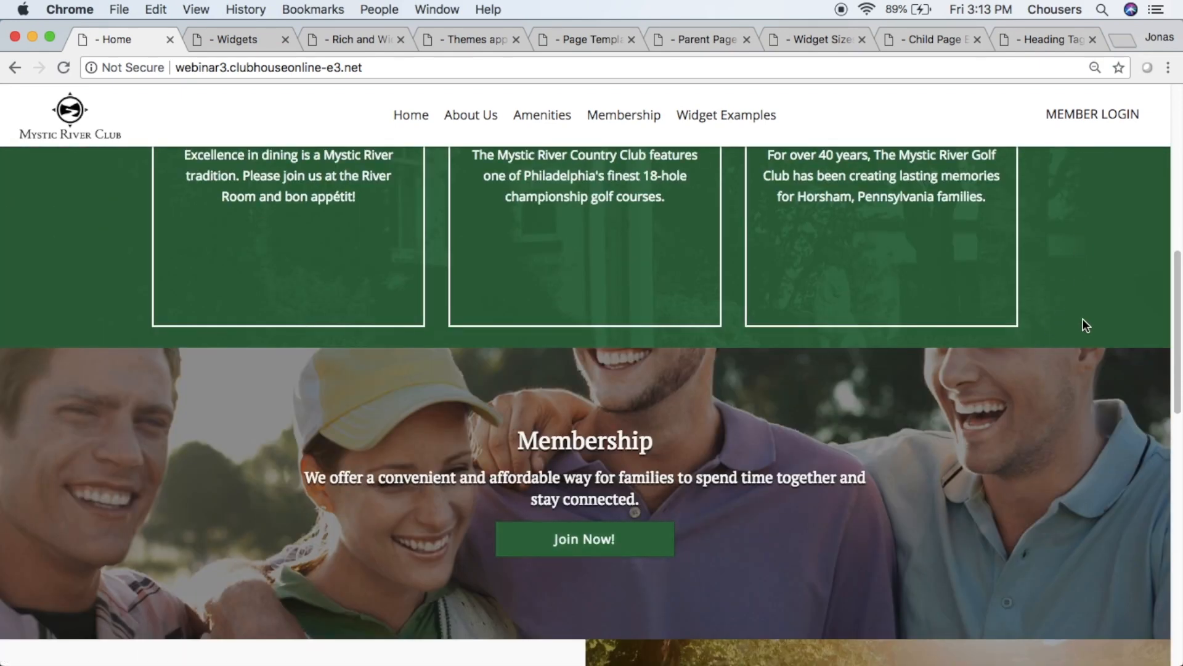
# - Compare the three colour themes on the themes example page with the Wedding Inquiry and Apply Now widgets on the home page
pyautogui.click(475, 45)
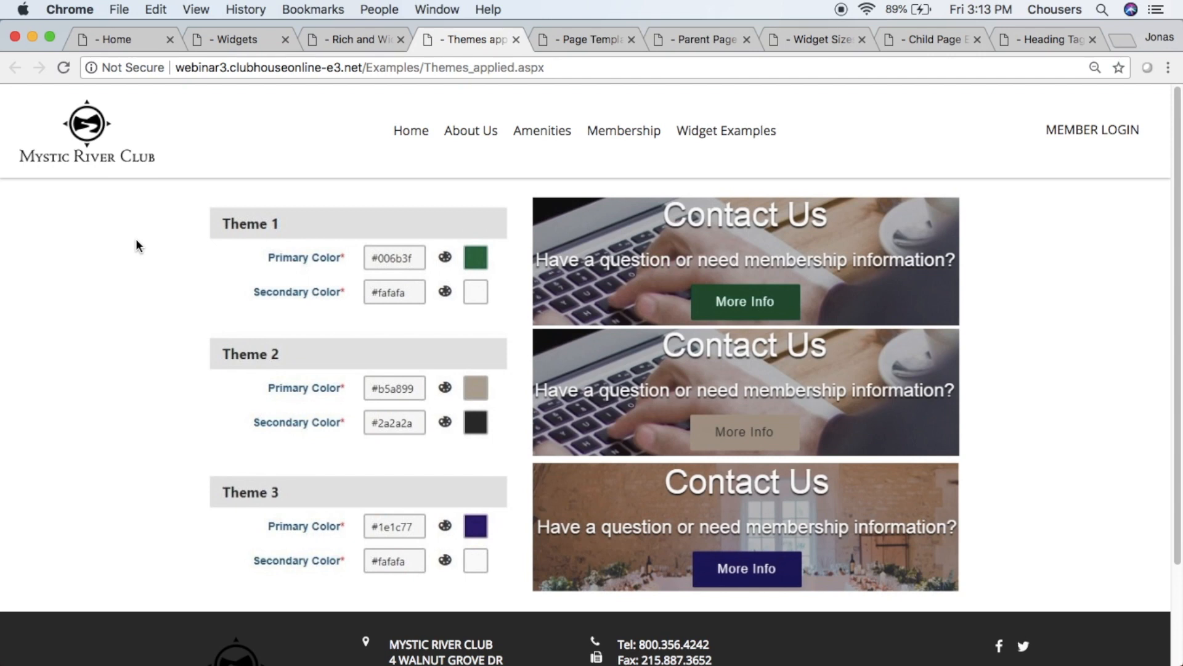
pyautogui.click(101, 41)
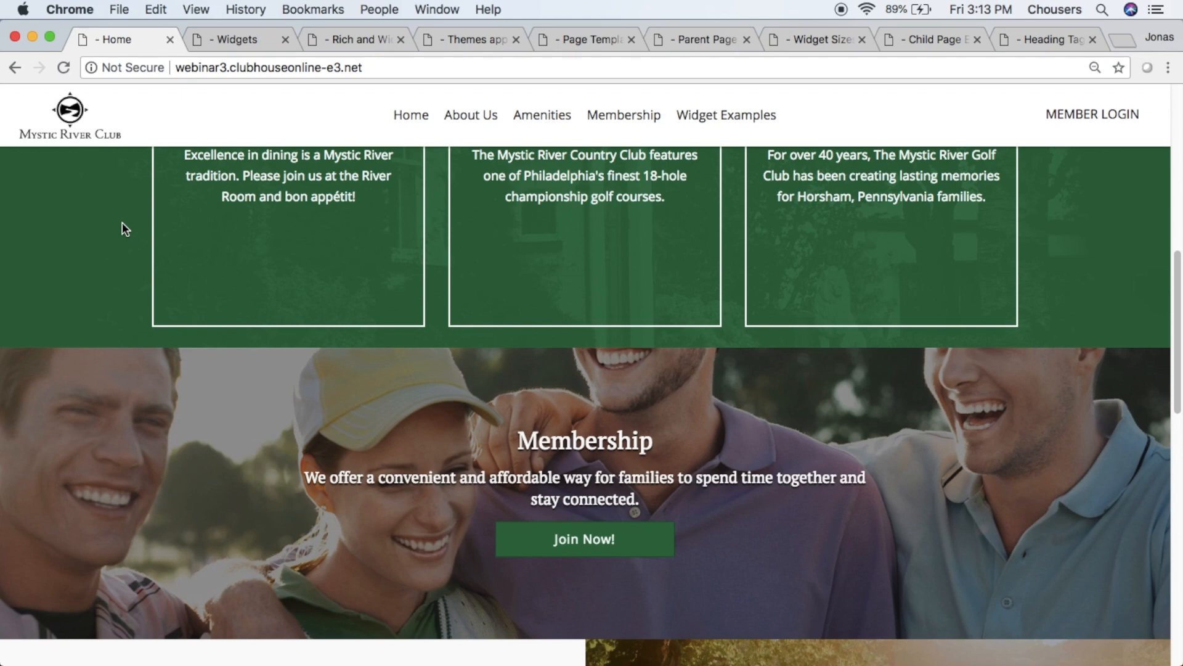
pyautogui.scroll(-10, 122, 223)
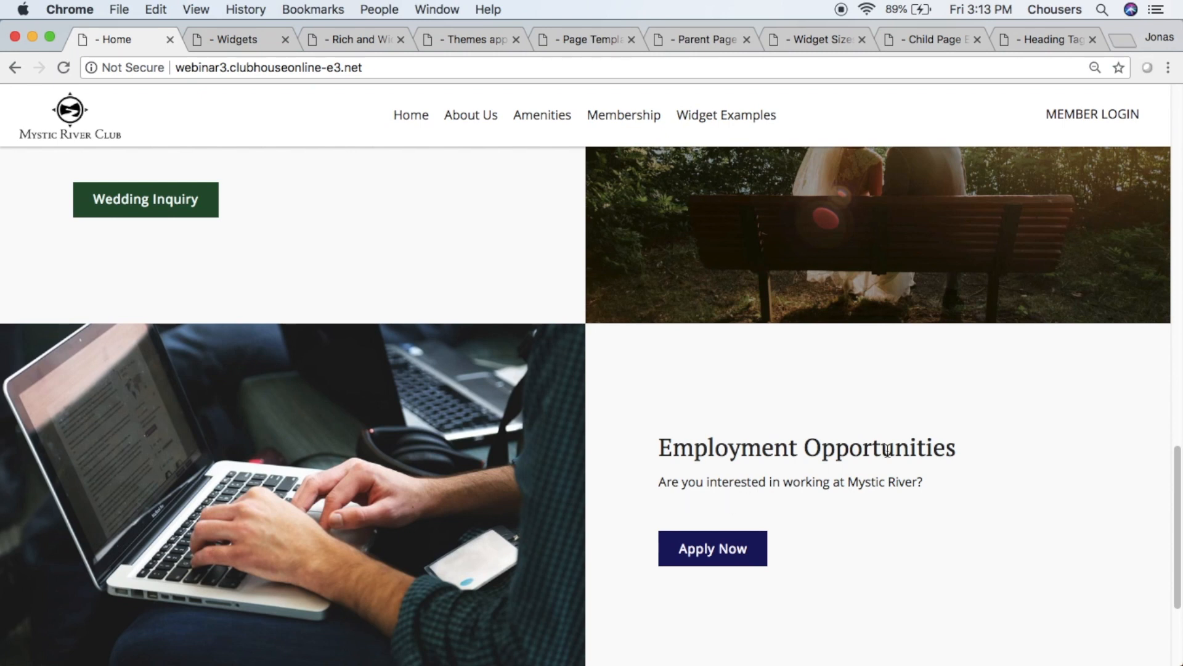
# - Log in through the Member Login form with the member's username and account password
pyautogui.click(1133, 122)
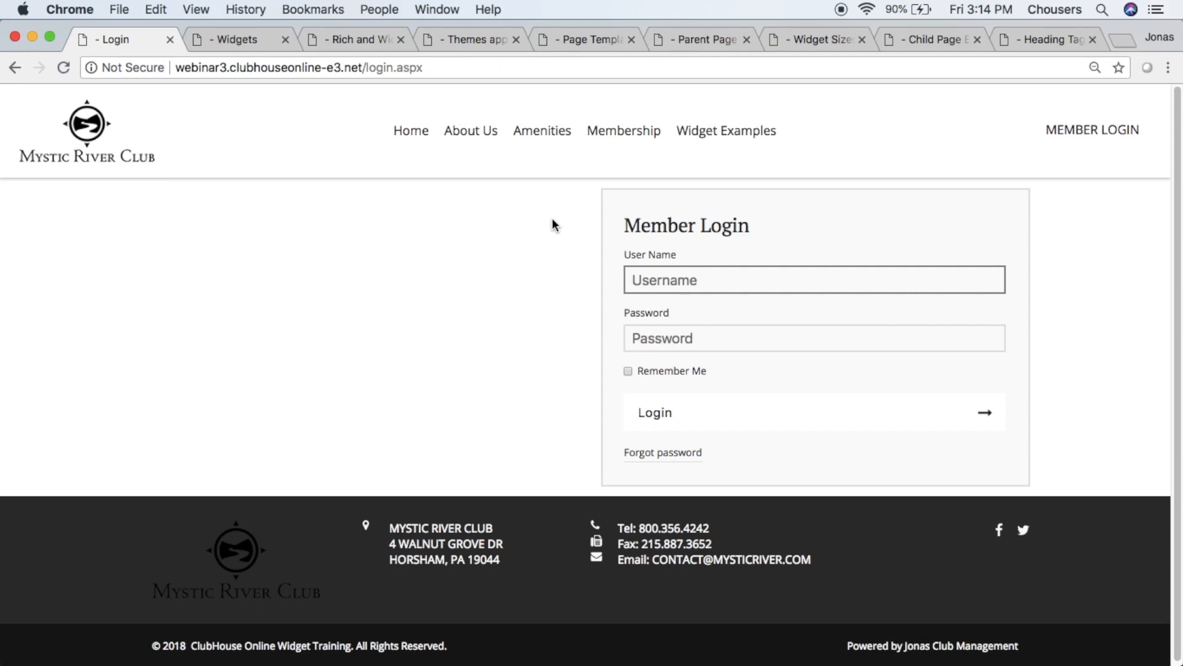
pyautogui.write('jonas')
pyautogui.press('Down')
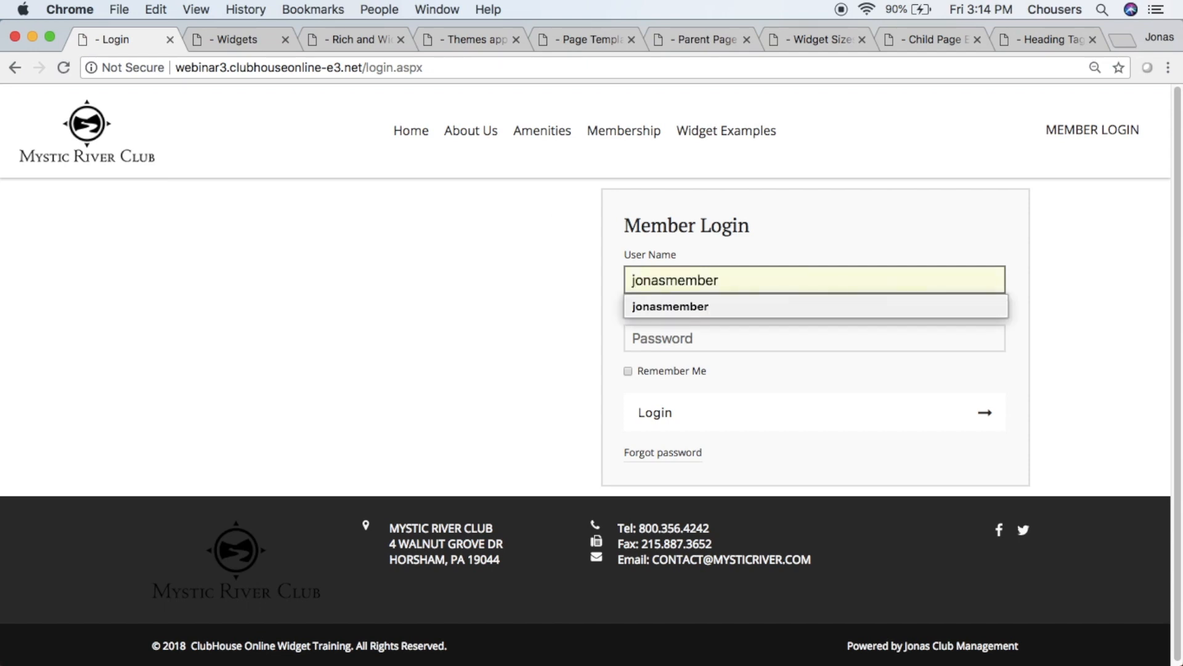
pyautogui.press('Return')
pyautogui.press('Tab')
pyautogui.write('•••••')
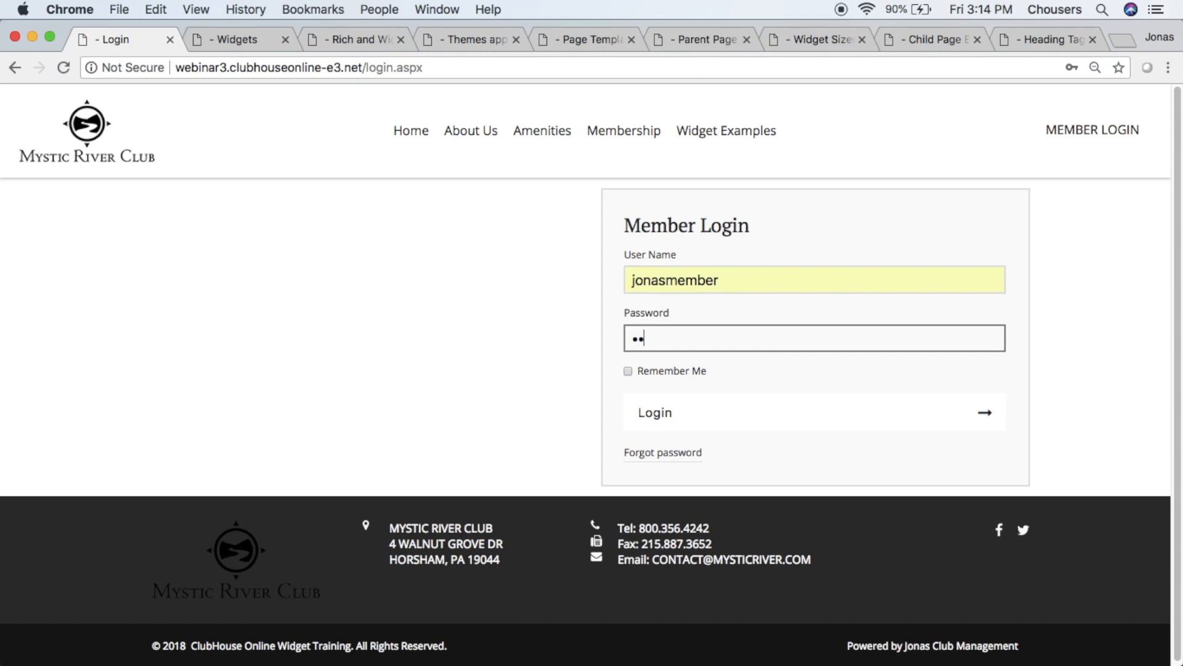
pyautogui.write('•')
pyautogui.press('Return')
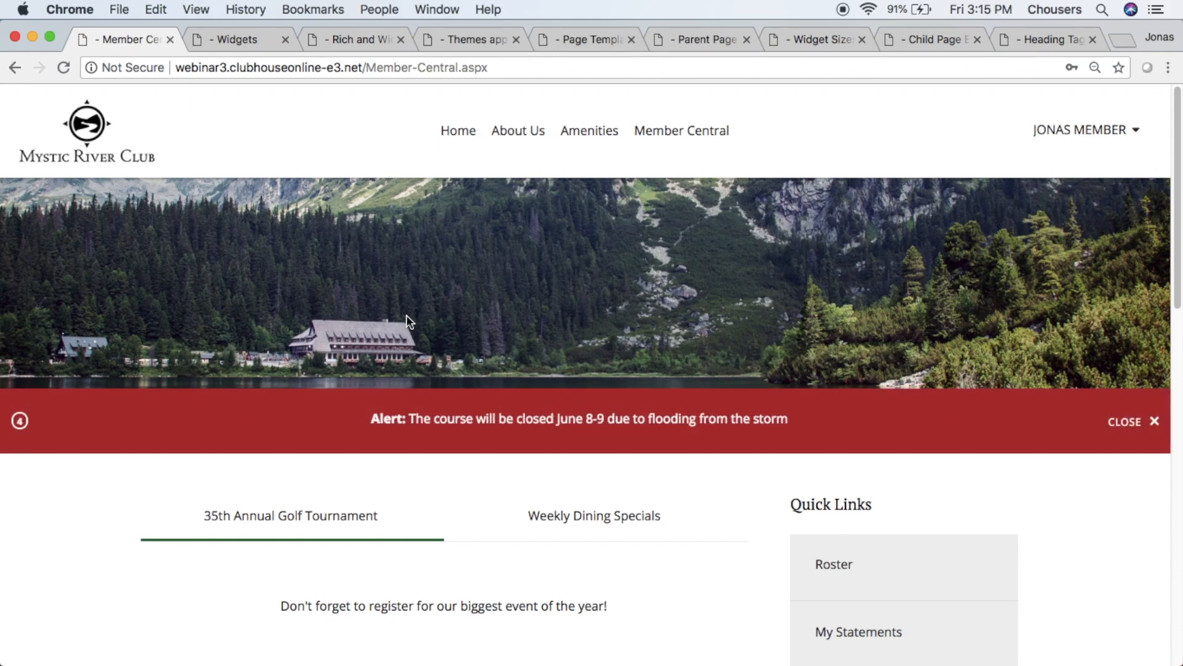
# - Look over the rotating alert banner on the Member Central page and close every alert in it
pyautogui.moveTo(654, 140)
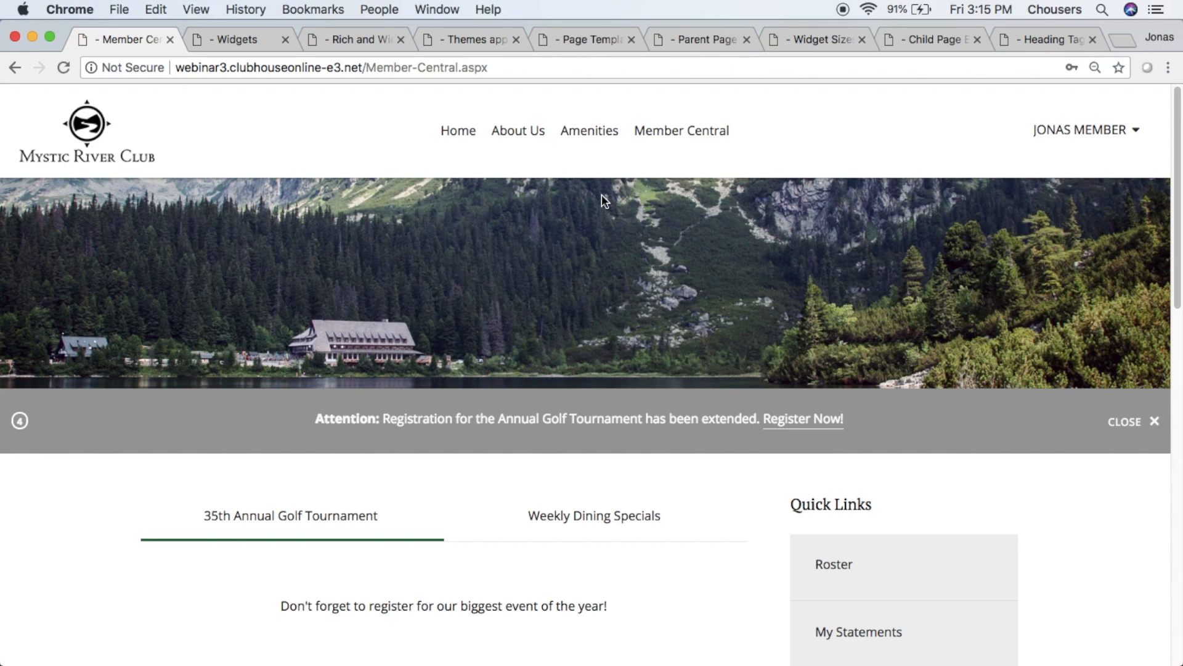
pyautogui.moveTo(1175, 167); pyautogui.dragTo(1180, 253)
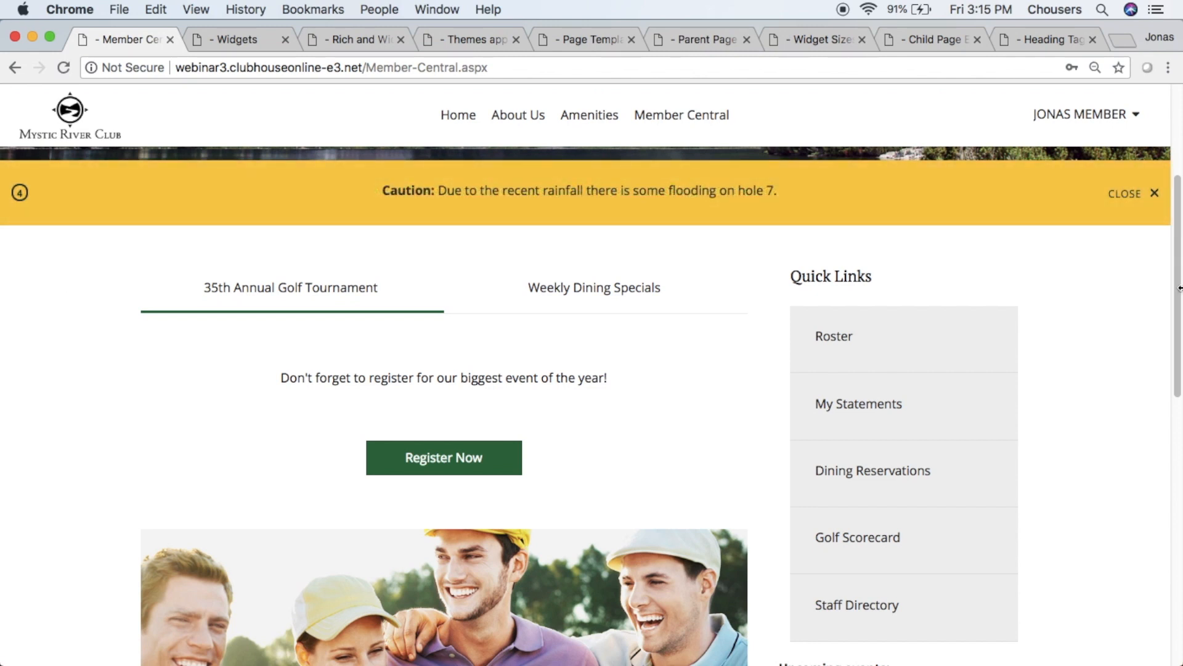
pyautogui.moveTo(1176, 286); pyautogui.dragTo(1180, 191)
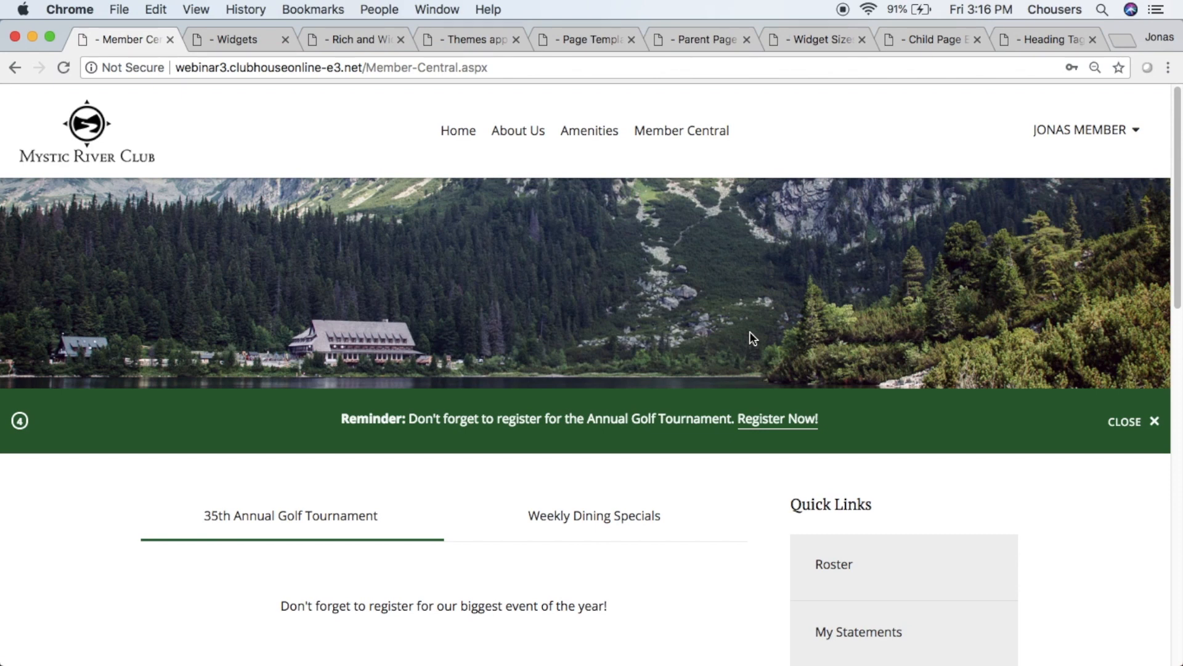
pyautogui.click(1120, 423)
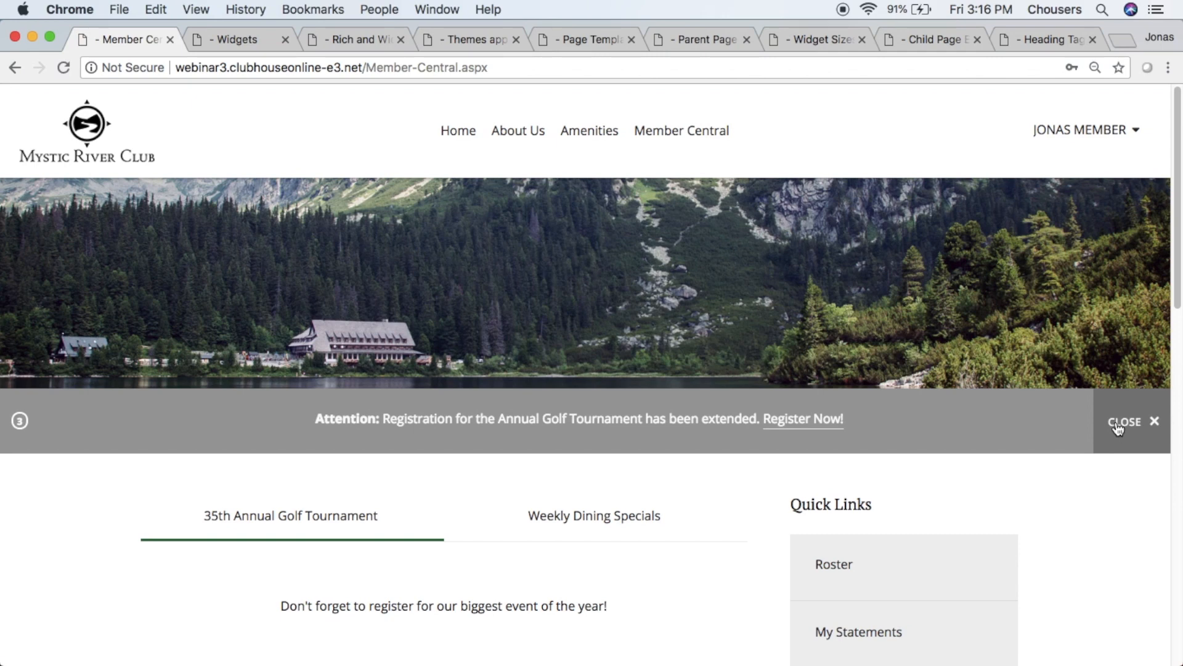
pyautogui.click(1118, 424)
pyautogui.click(1117, 424)
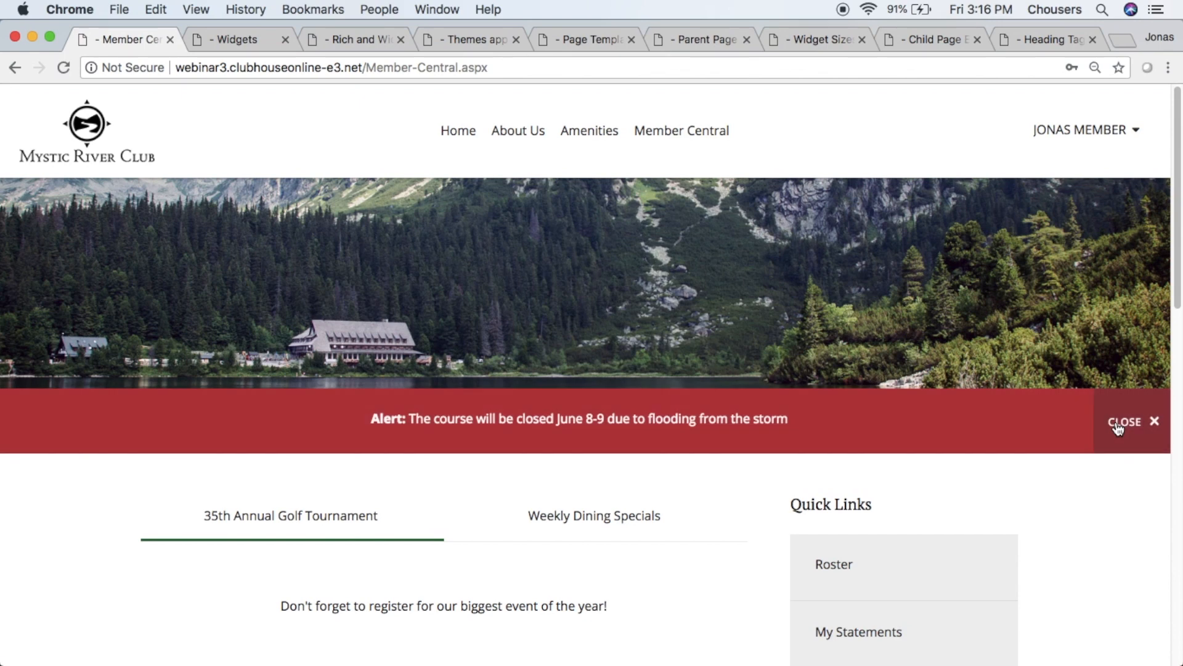
pyautogui.click(1118, 425)
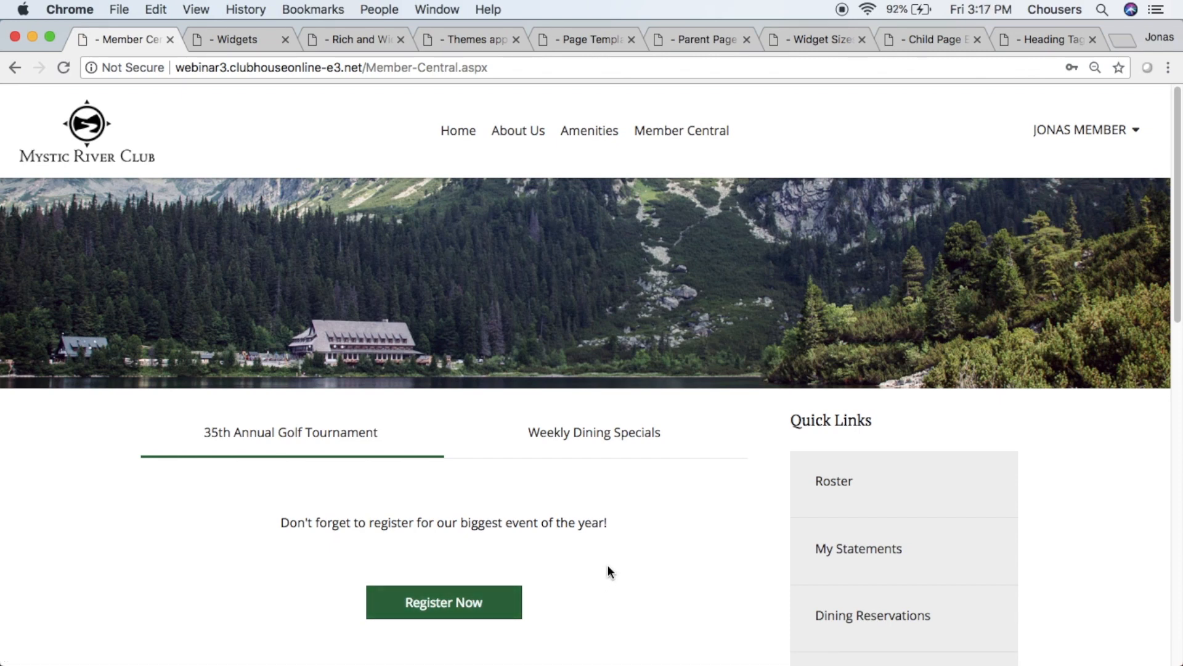
# - Examine the Member Central widgets: the 35th Annual Golf Tournament tab, Sunday Brunch, Quick Links and Upcoming events
pyautogui.scroll(-4, 609, 564)
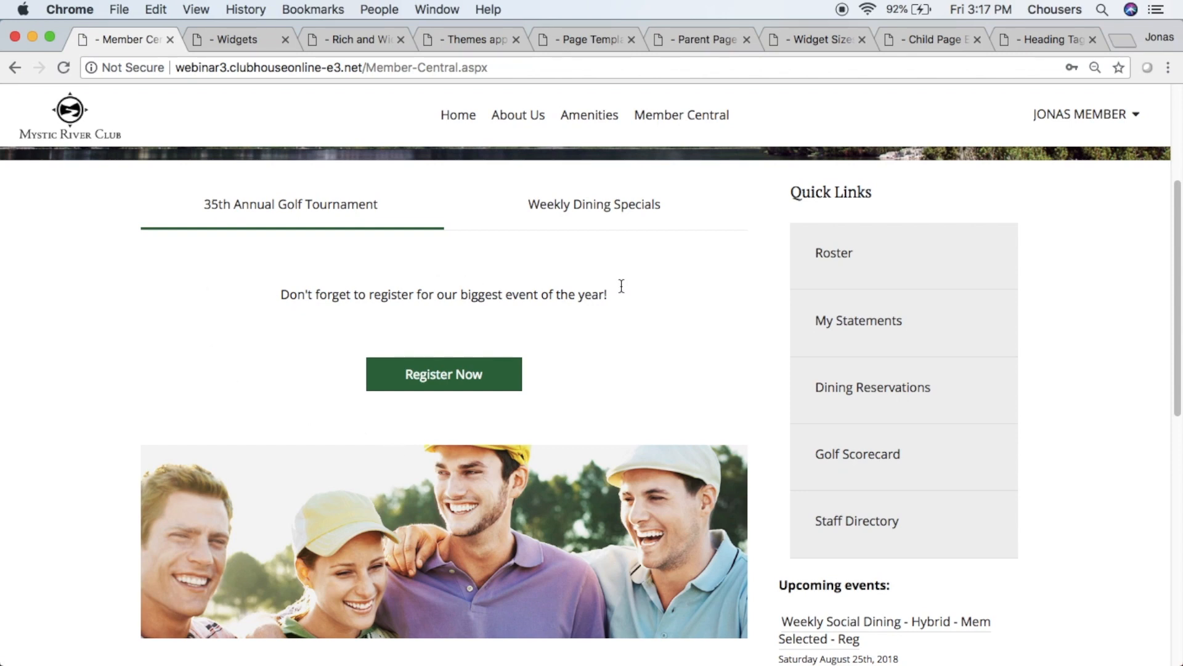
pyautogui.click(375, 208)
pyautogui.scroll(-7, 390, 247)
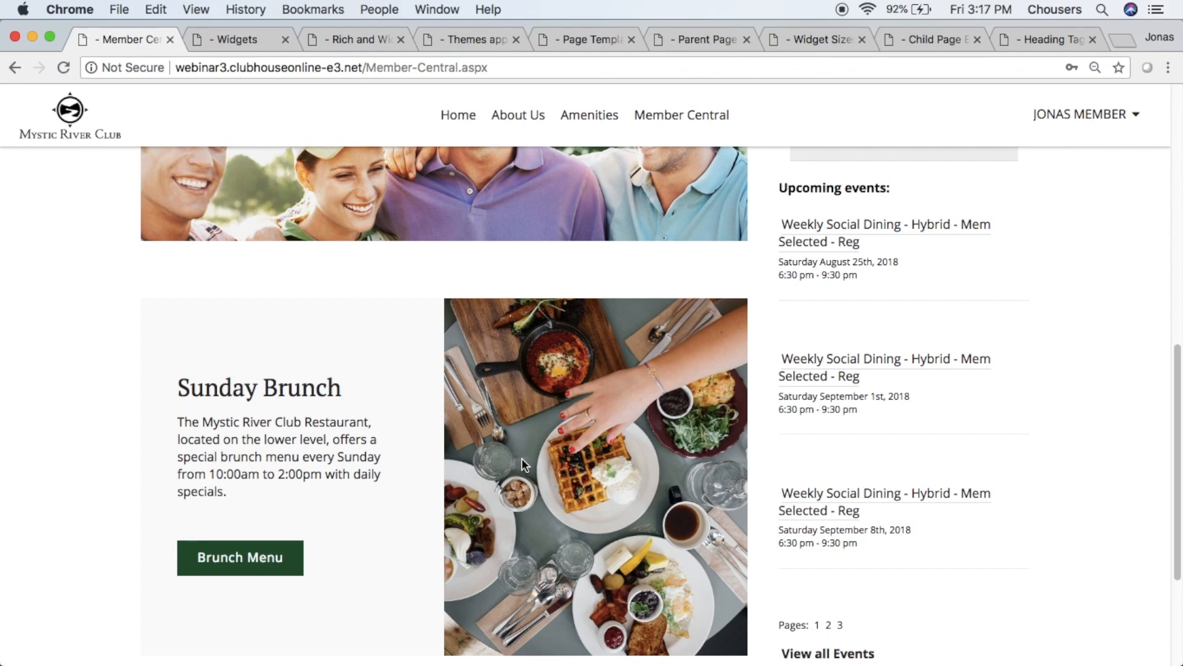
pyautogui.scroll(10, 522, 459)
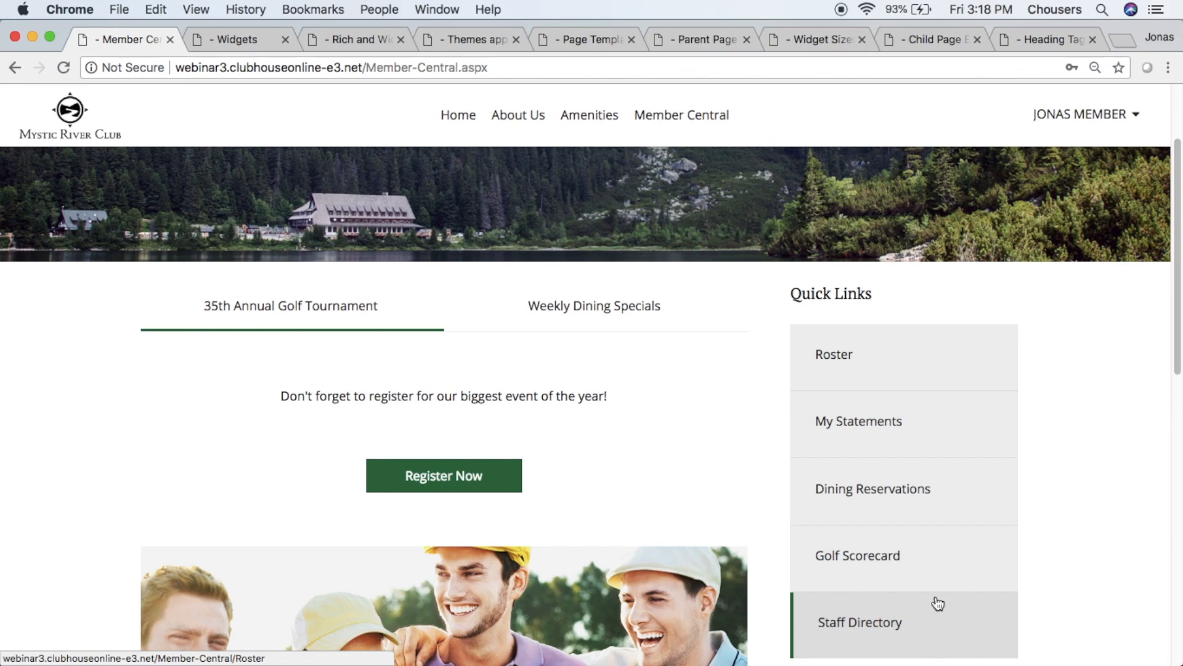
pyautogui.scroll(-8, 937, 603)
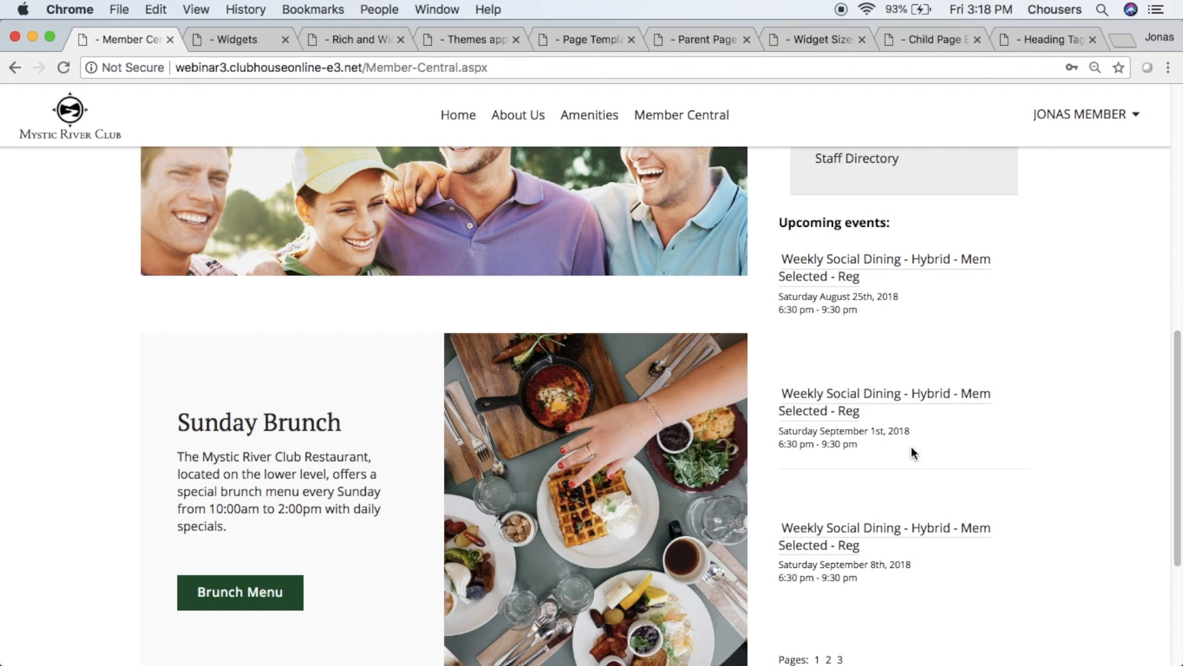
pyautogui.scroll(-2, 867, 518)
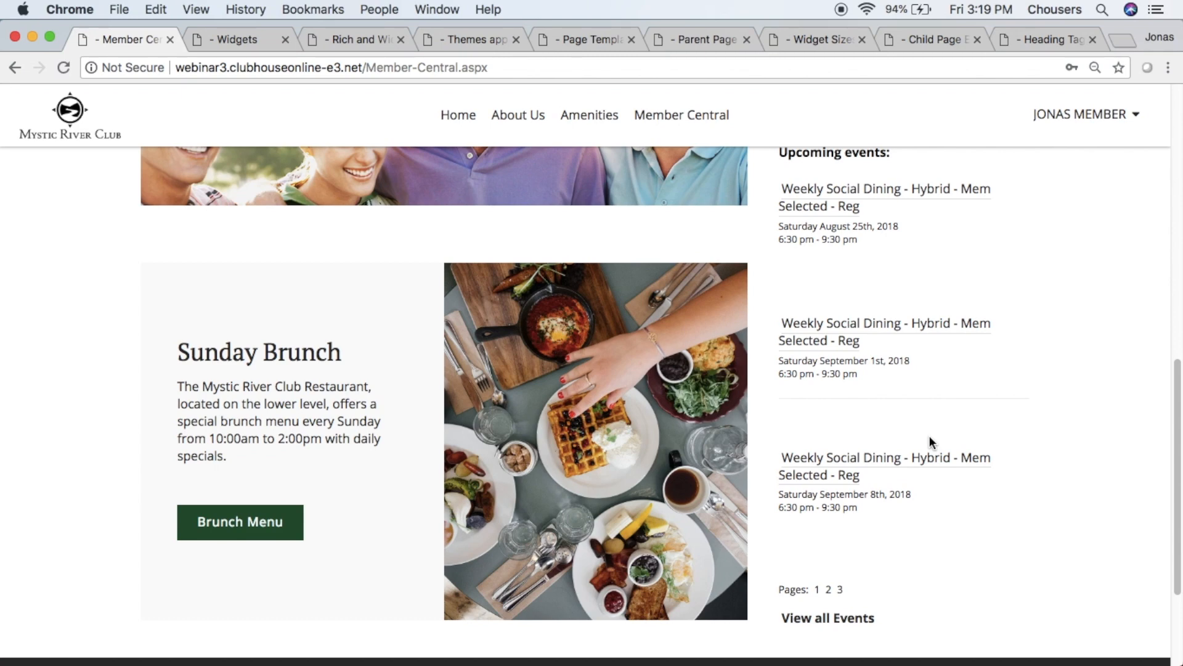
pyautogui.scroll(2, 1104, 392)
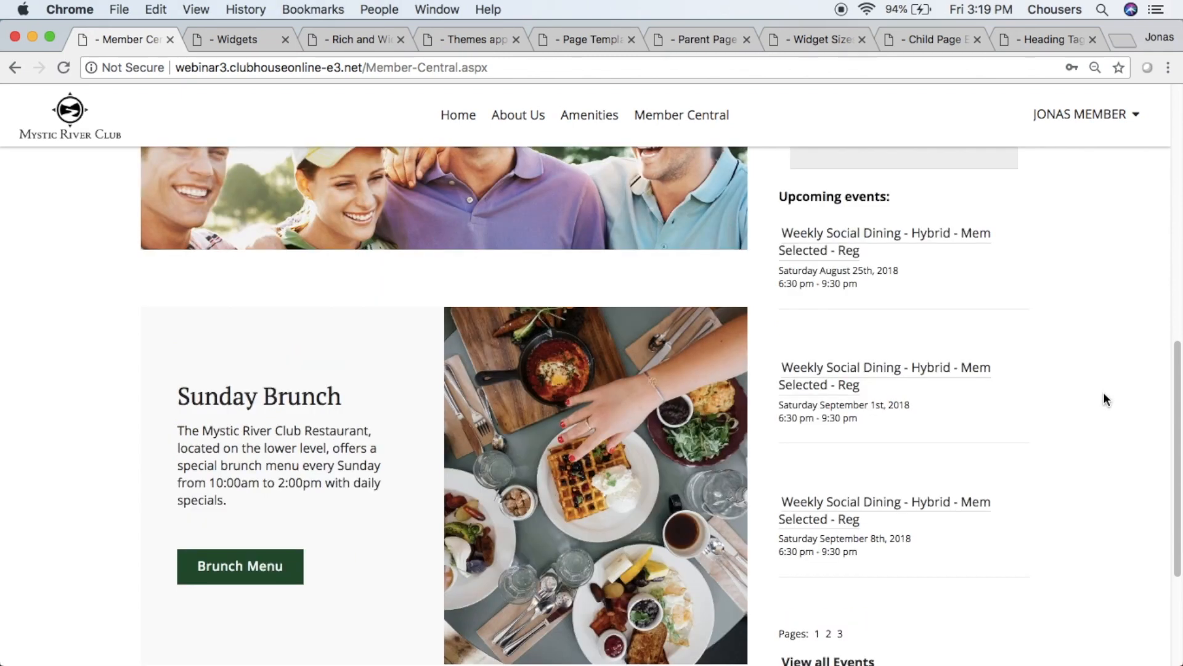
# - Narrow the browser window to about mobile width and view the Member Central page's responsive layout from the golf tournament section
pyautogui.moveTo(3, 294); pyautogui.dragTo(756, 326)
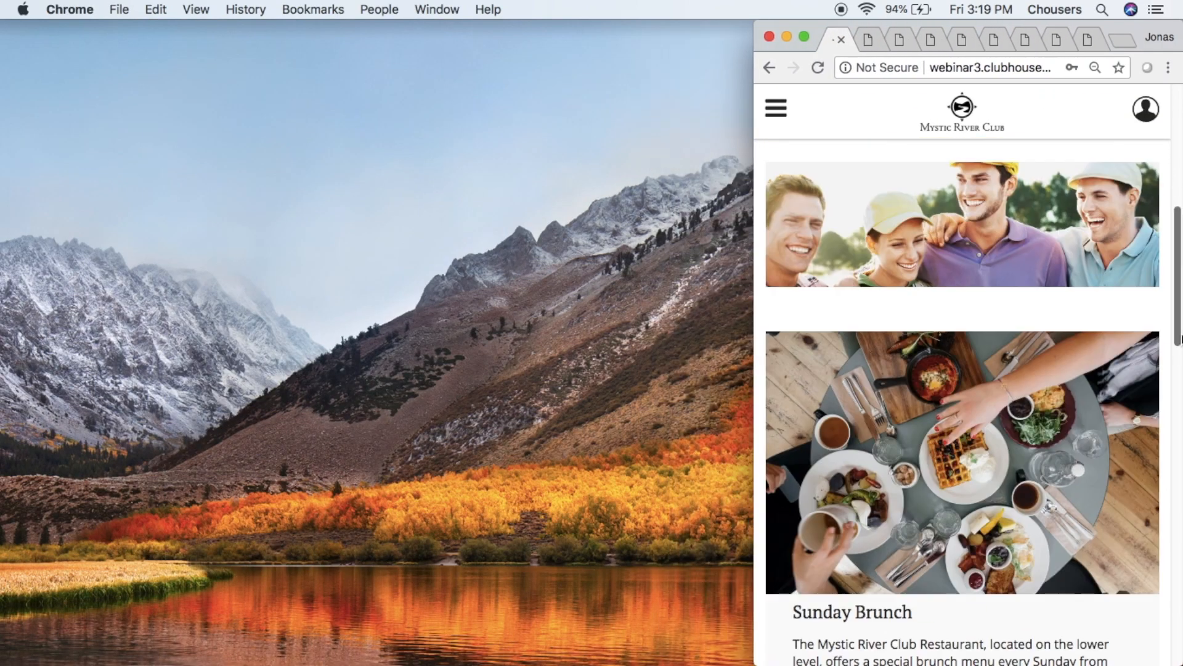
pyautogui.moveTo(1173, 320); pyautogui.dragTo(1175, 248)
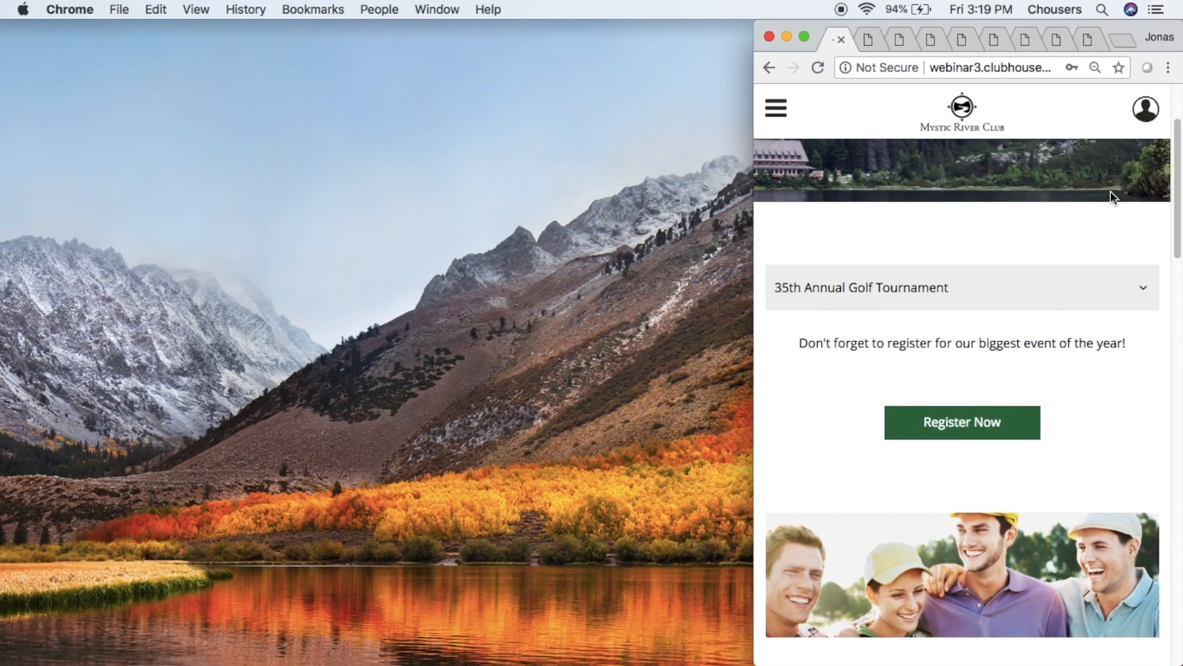
# - View the Member Central page's mobile layout down to Upcoming events and widen the browser window back to the full screen width
pyautogui.click(1179, 228)
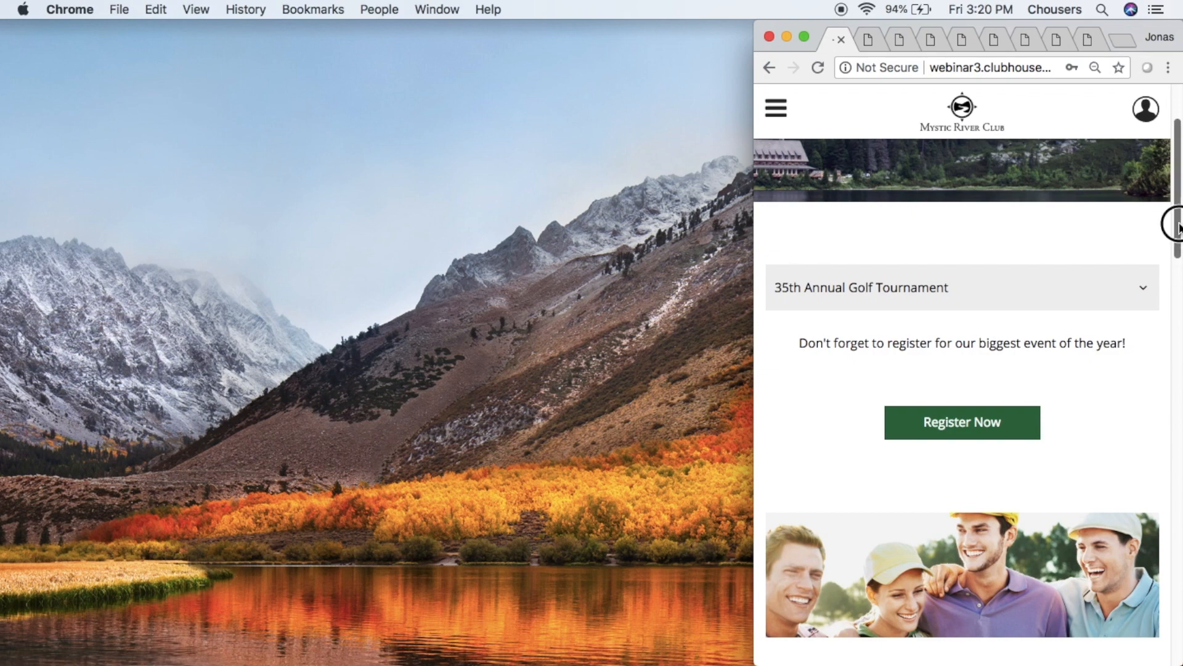
pyautogui.moveTo(1179, 228); pyautogui.dragTo(1154, 499)
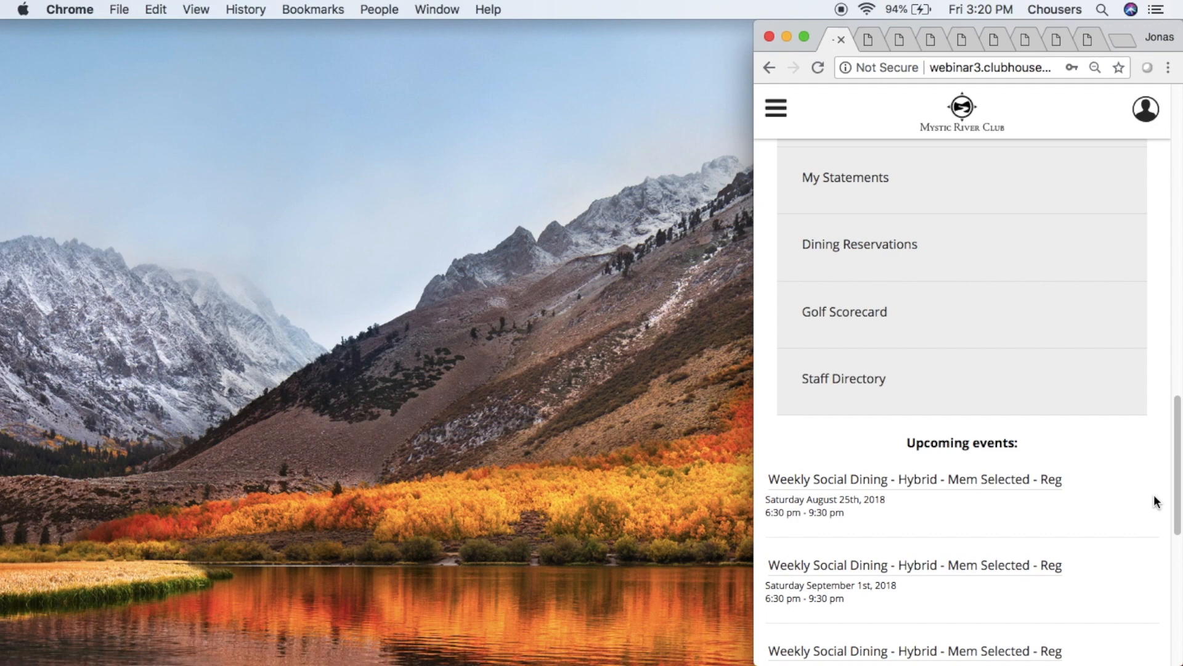
pyautogui.click(755, 395)
pyautogui.moveTo(755, 395); pyautogui.dragTo(5, 378)
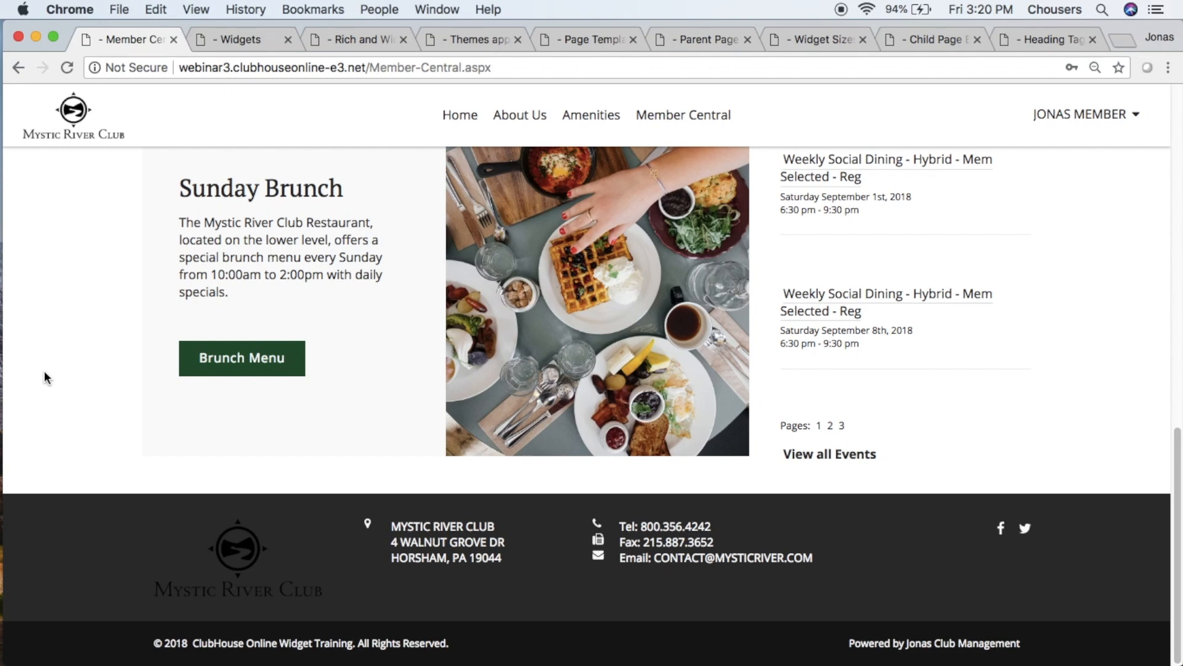
# - Log out of the member account and log in through the Member Login form with the administrator's username and account password
pyautogui.click(1079, 116)
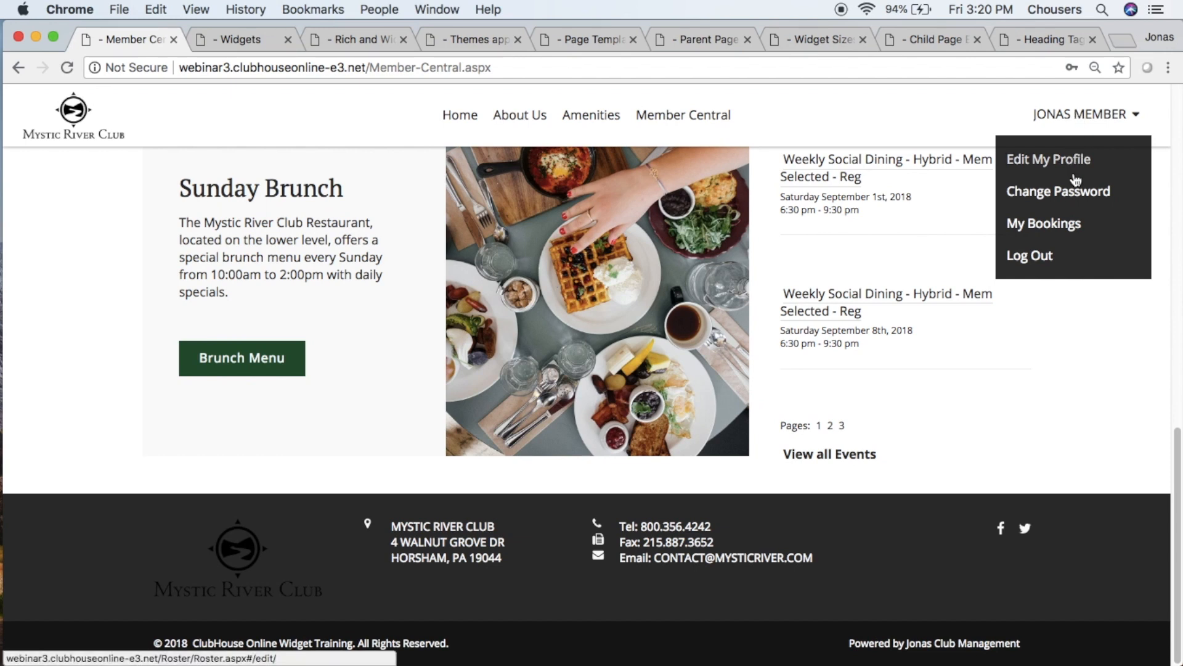
pyautogui.click(1079, 263)
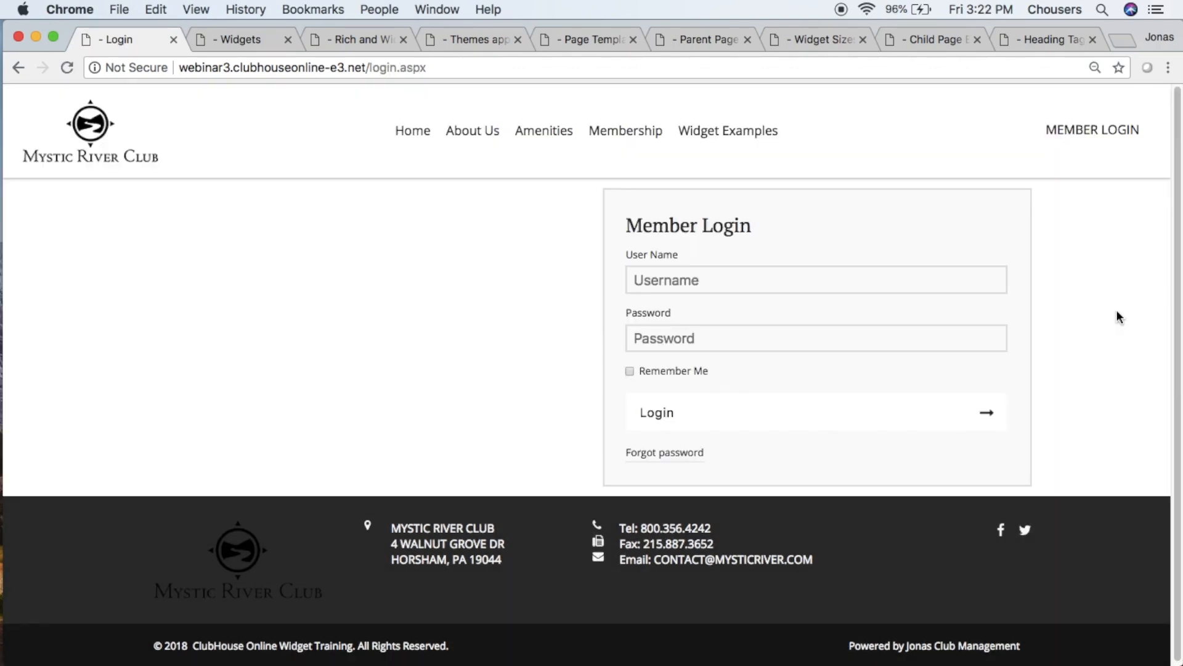
pyautogui.click(979, 281)
pyautogui.write('alyssa')
pyautogui.click(962, 339)
pyautogui.write('*******')
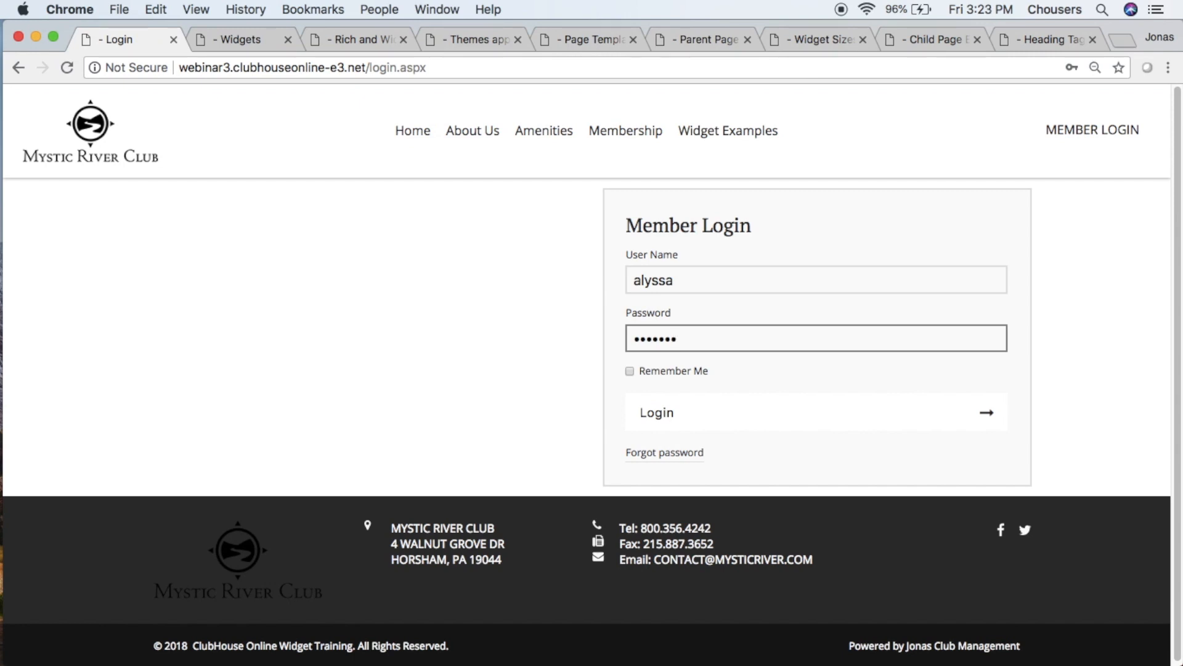
pyautogui.press('Return')
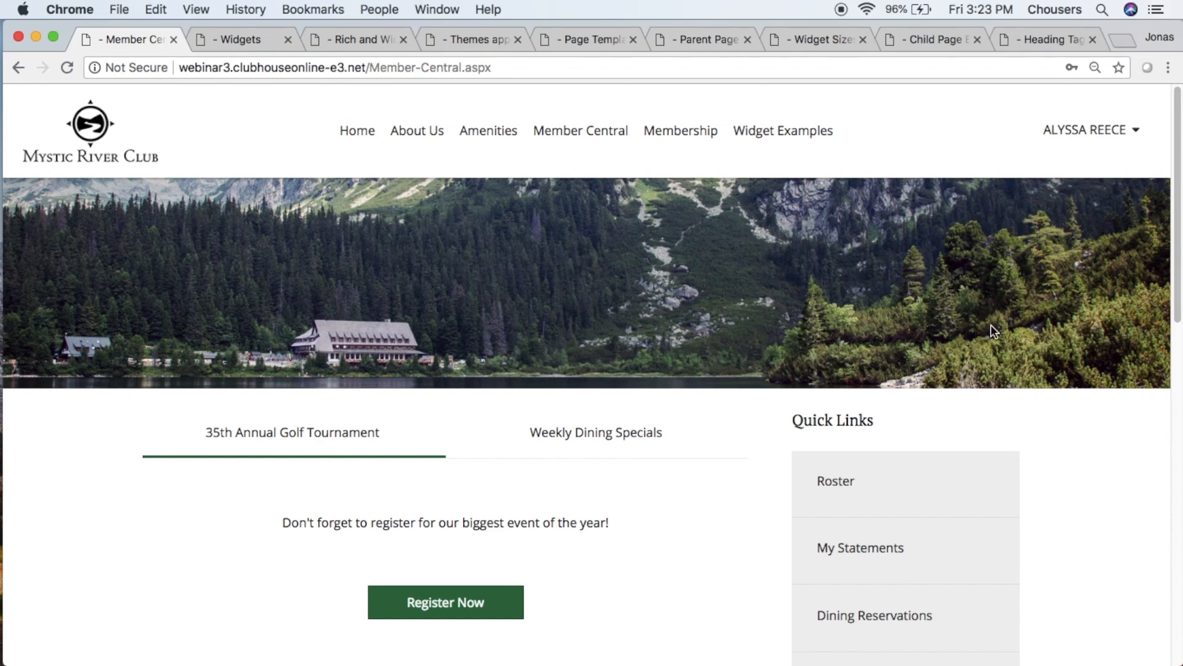
# - Switch to Club Central and search its applications list for "ros", leaving the list without opening an application
pyautogui.click(1131, 131)
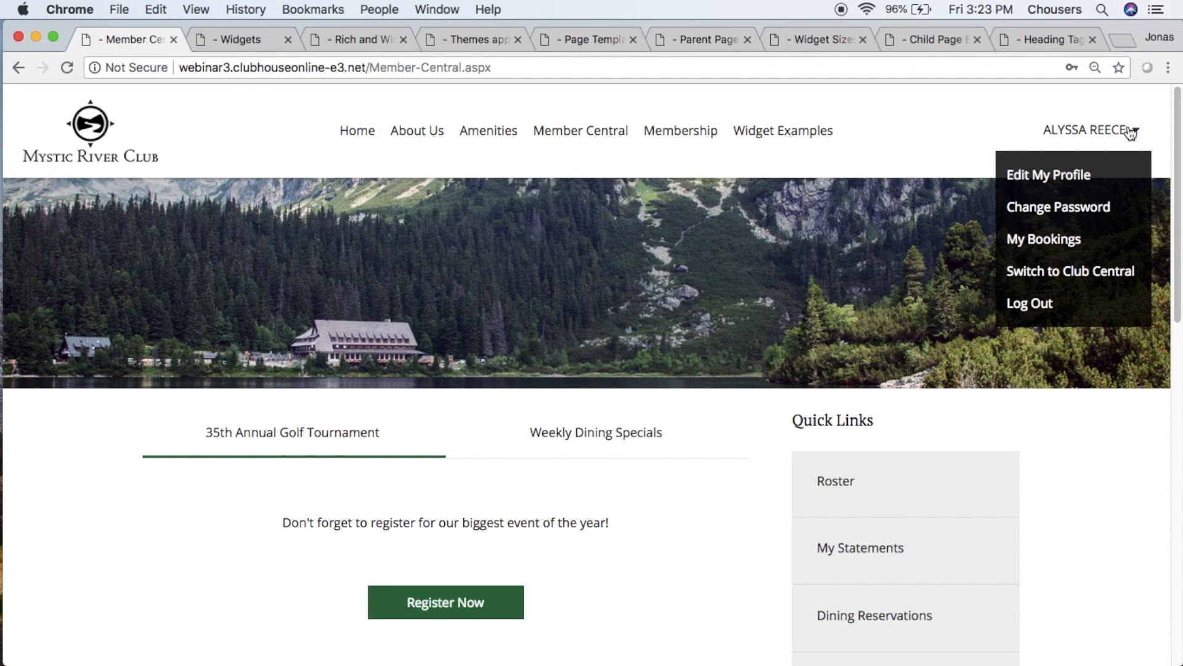
pyautogui.click(1146, 278)
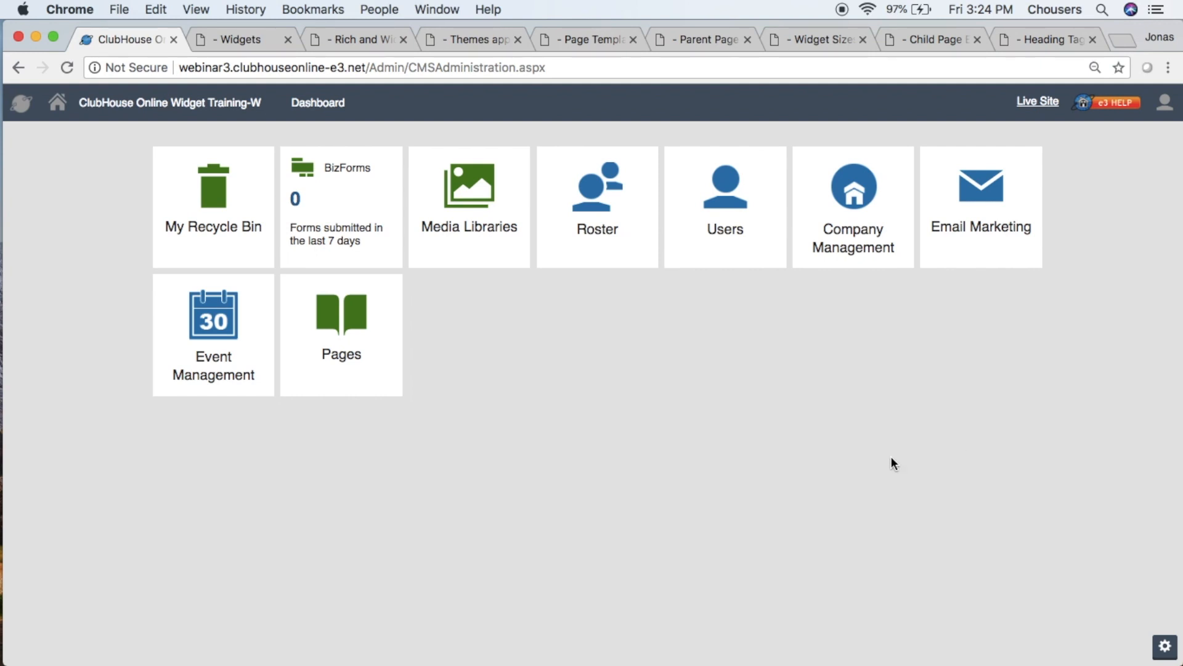
pyautogui.click(17, 109)
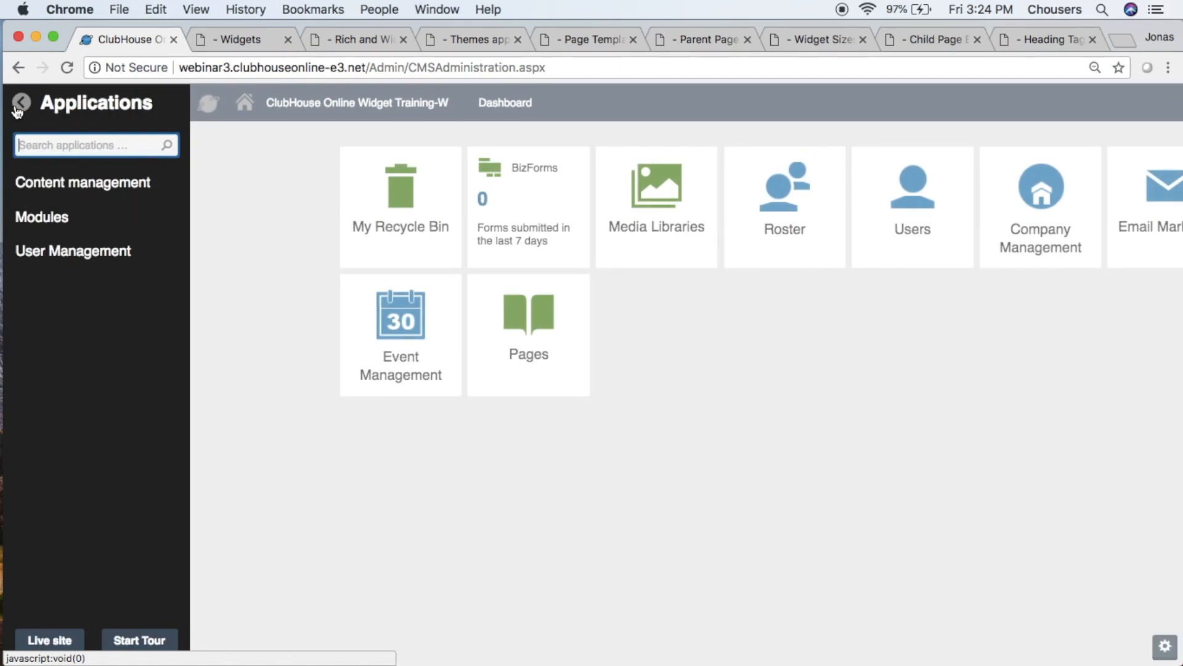
pyautogui.click(67, 233)
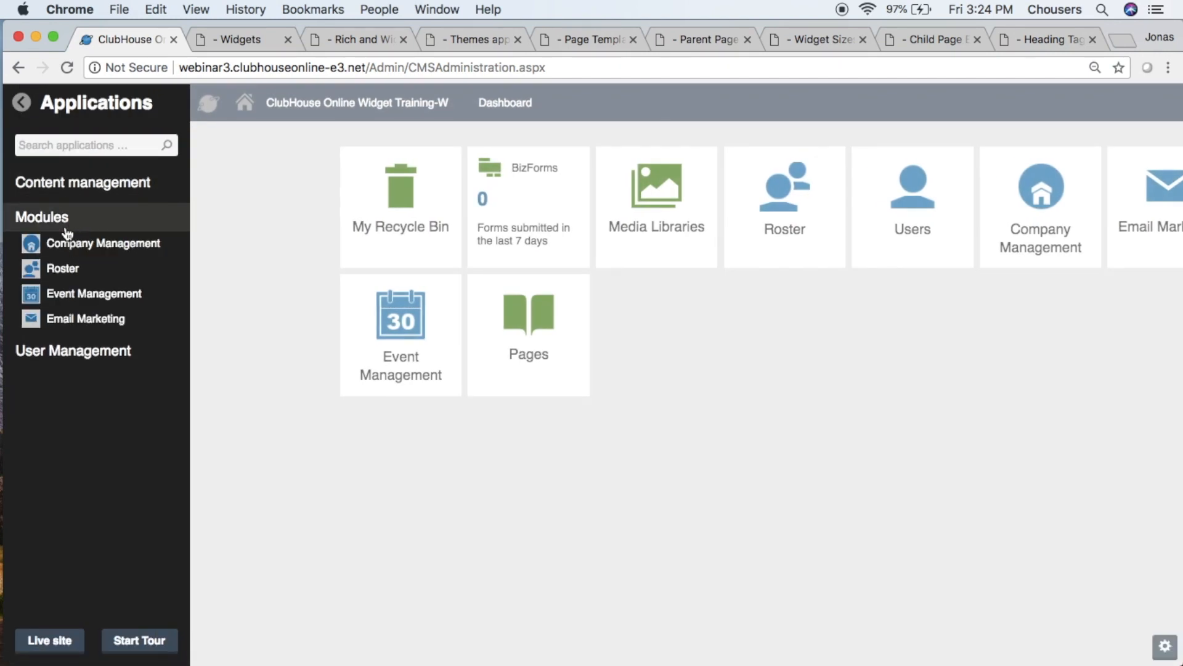
pyautogui.click(99, 143)
pyautogui.write('ros')
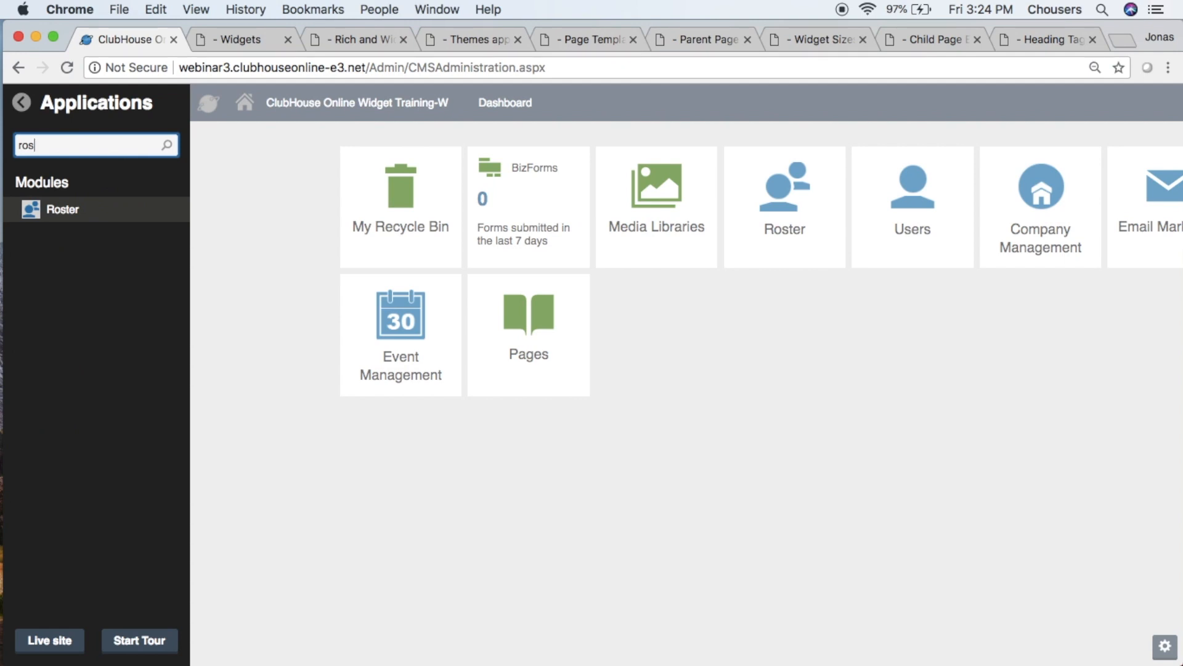
pyautogui.click(230, 304)
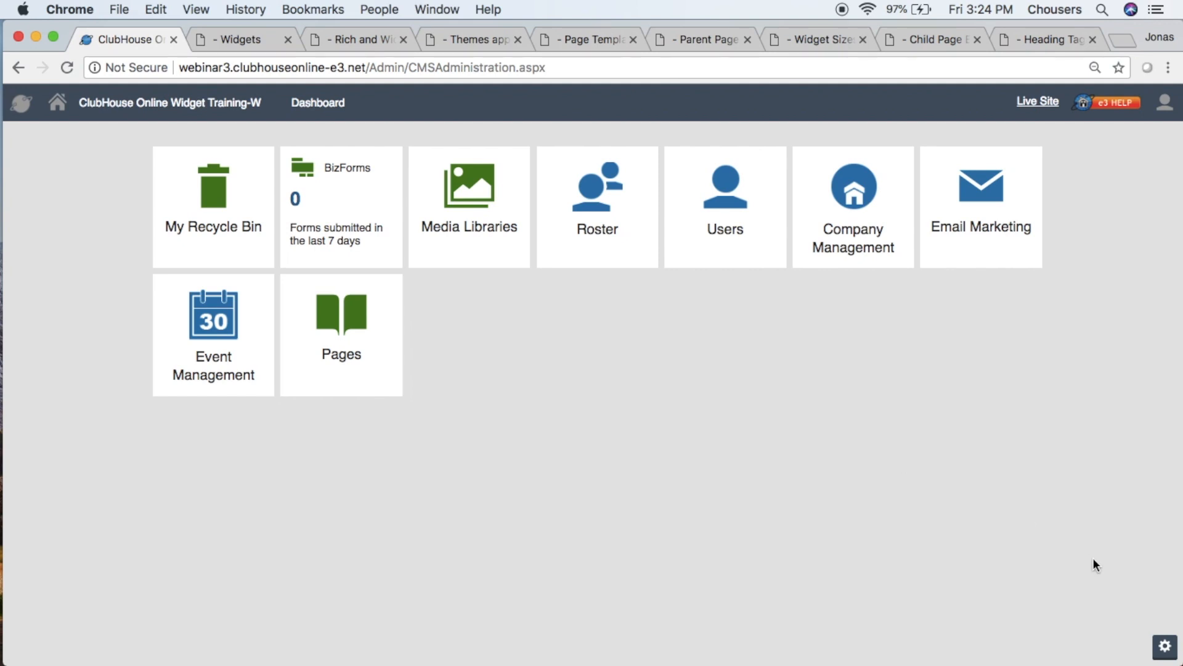
# - Remove the BizForms tile from the dashboard and pin it back from the Content management applications
pyautogui.click(1164, 649)
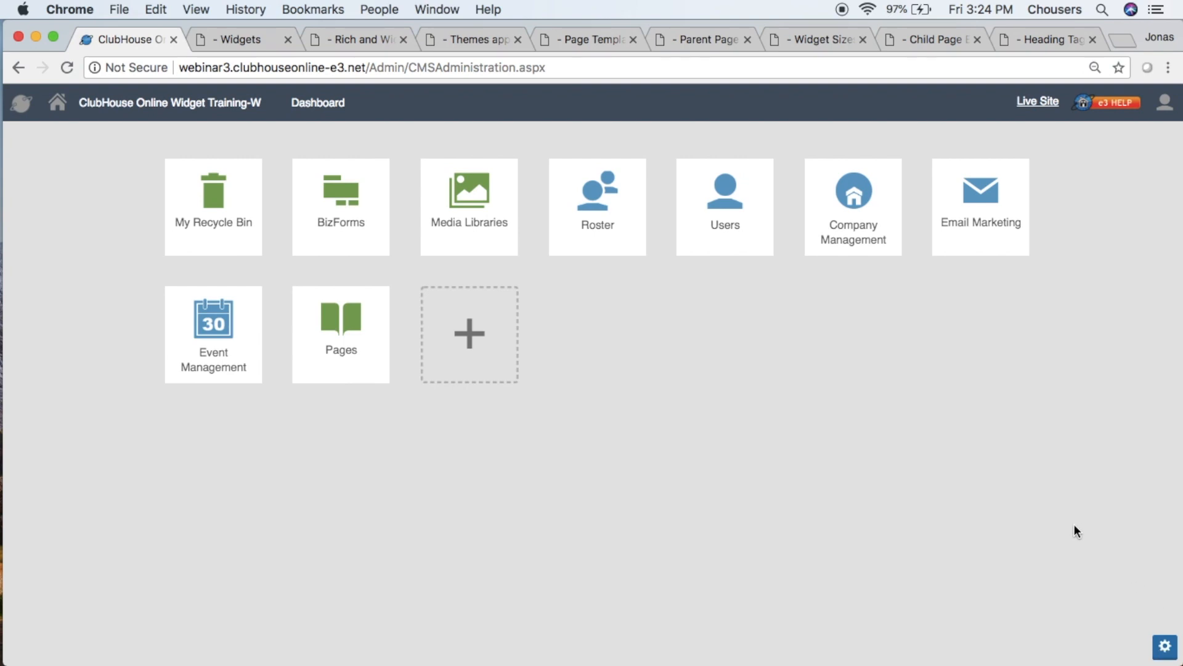
pyautogui.moveTo(381, 253)
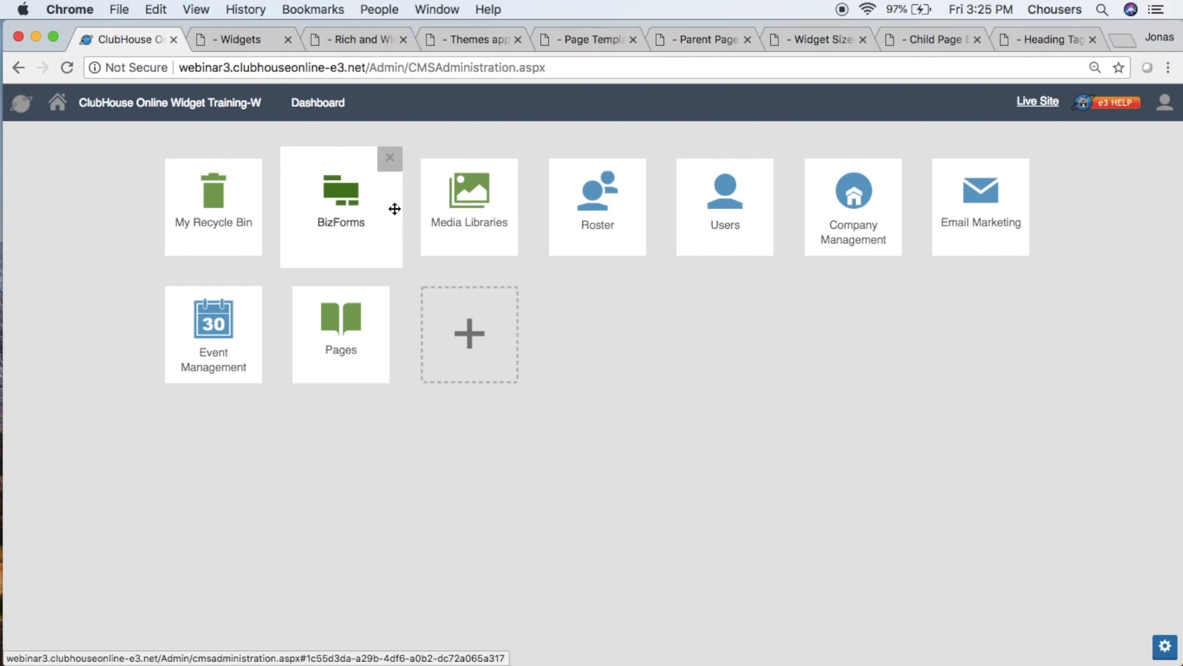
pyautogui.click(390, 174)
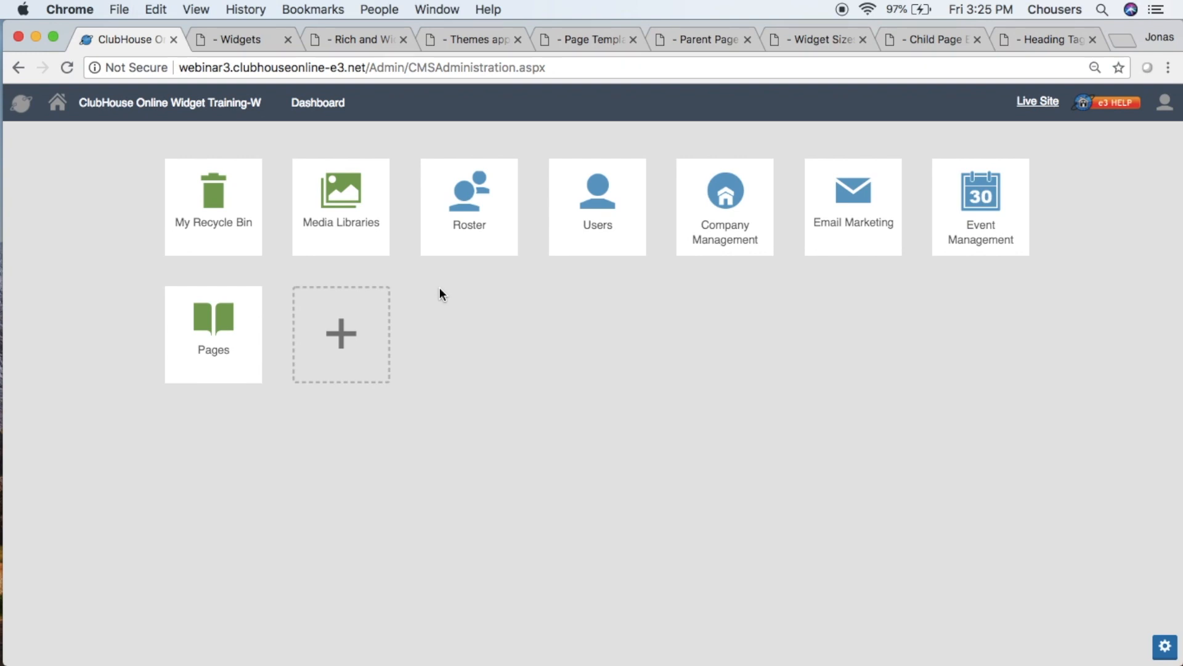
pyautogui.click(366, 336)
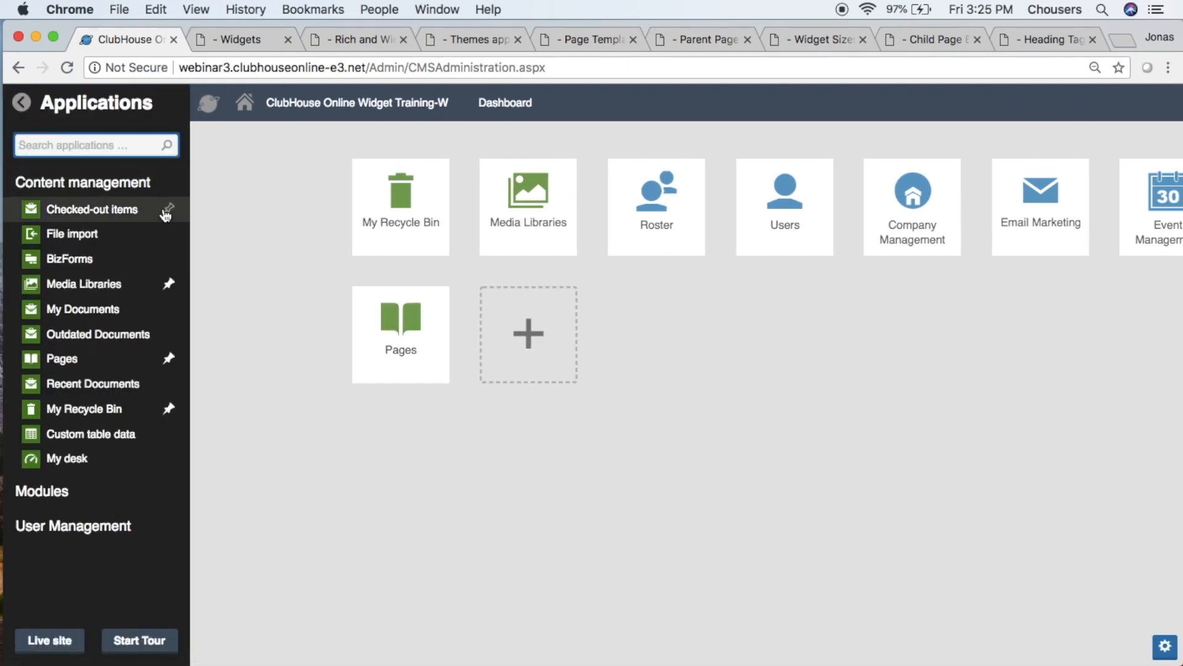
pyautogui.click(169, 259)
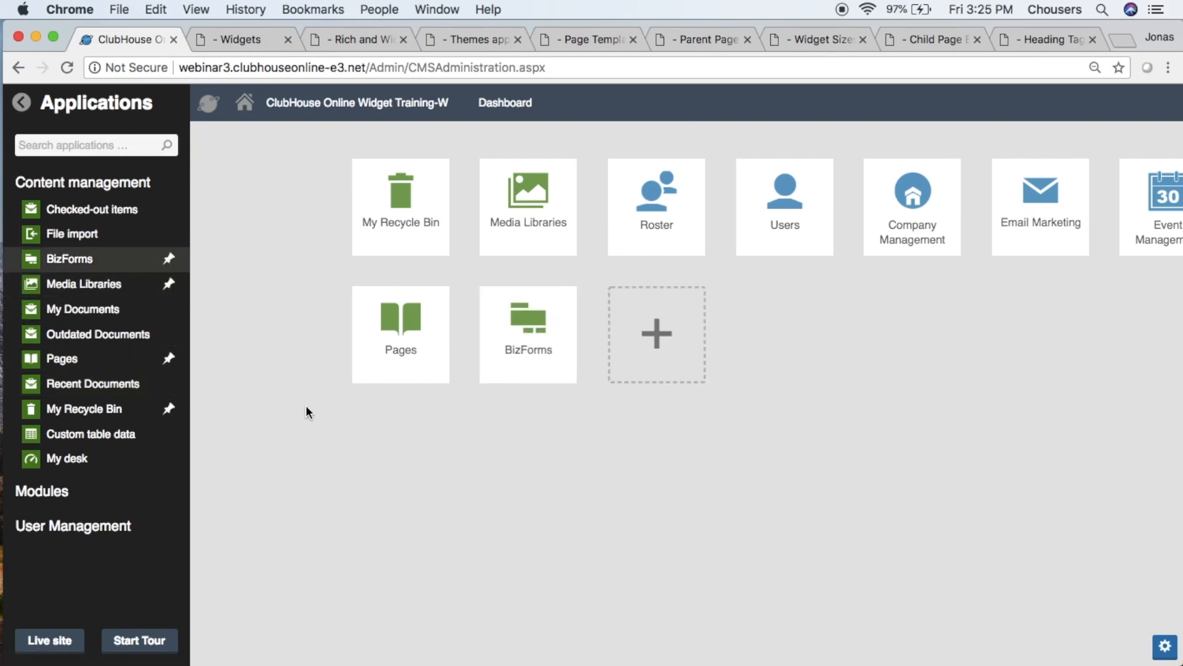
pyautogui.click(306, 406)
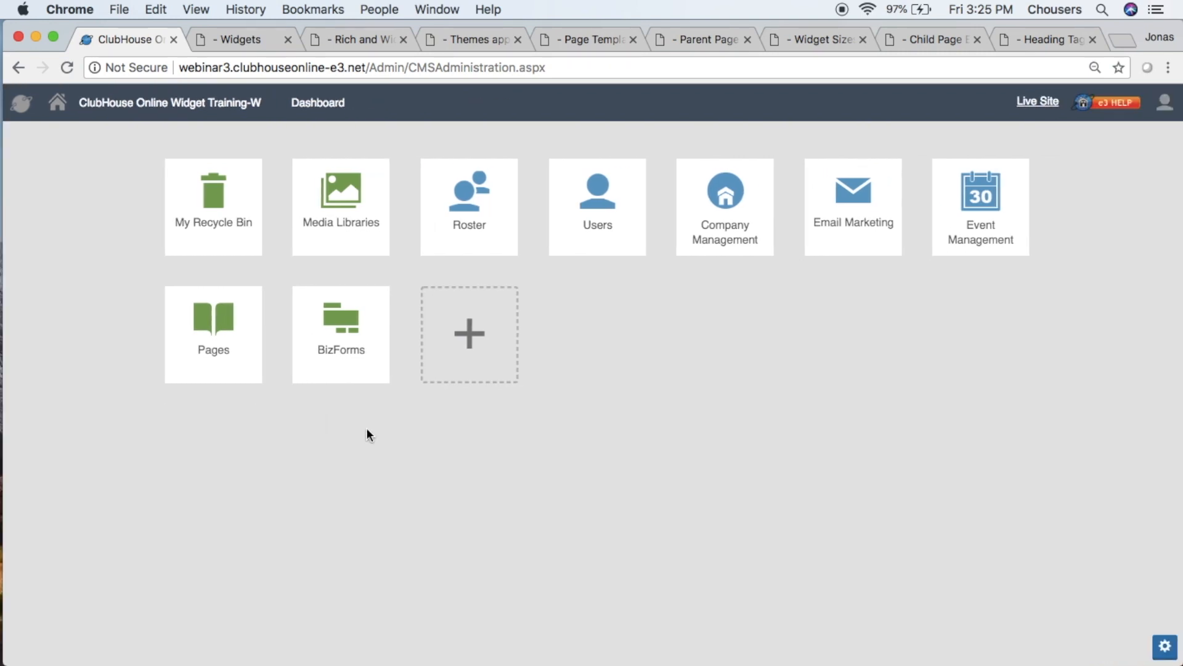
# - Move the BizForms dashboard tile ahead of Media Libraries, and on to first place before My Recycle Bin
pyautogui.moveTo(364, 356); pyautogui.dragTo(357, 244)
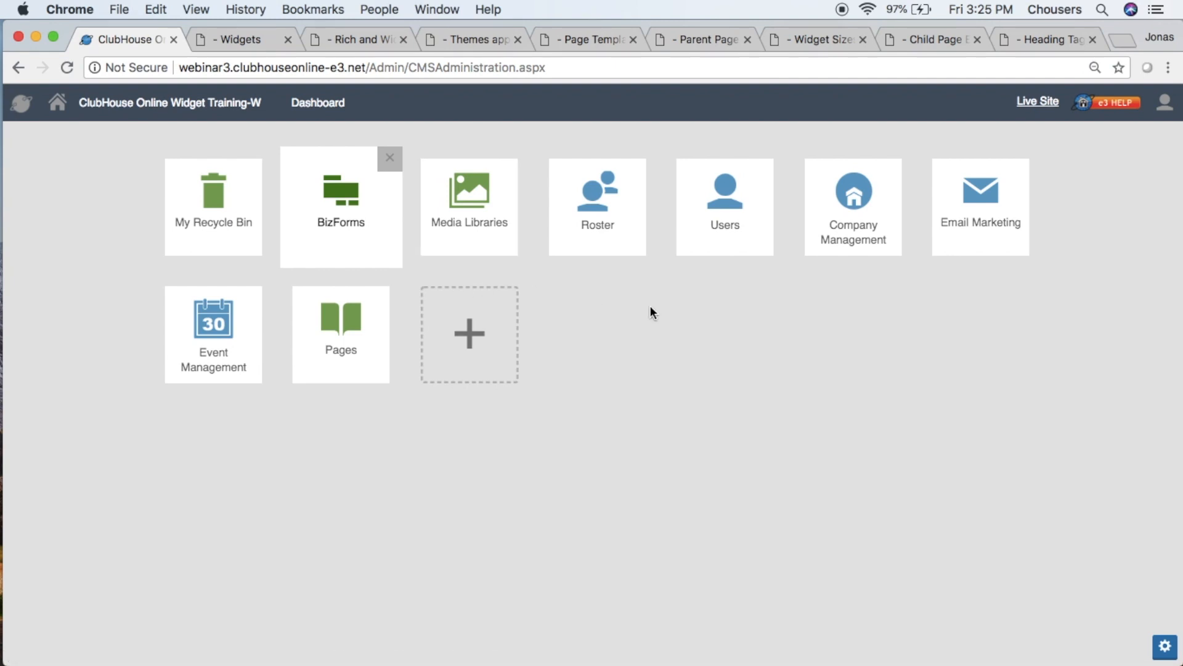
pyautogui.click(1164, 647)
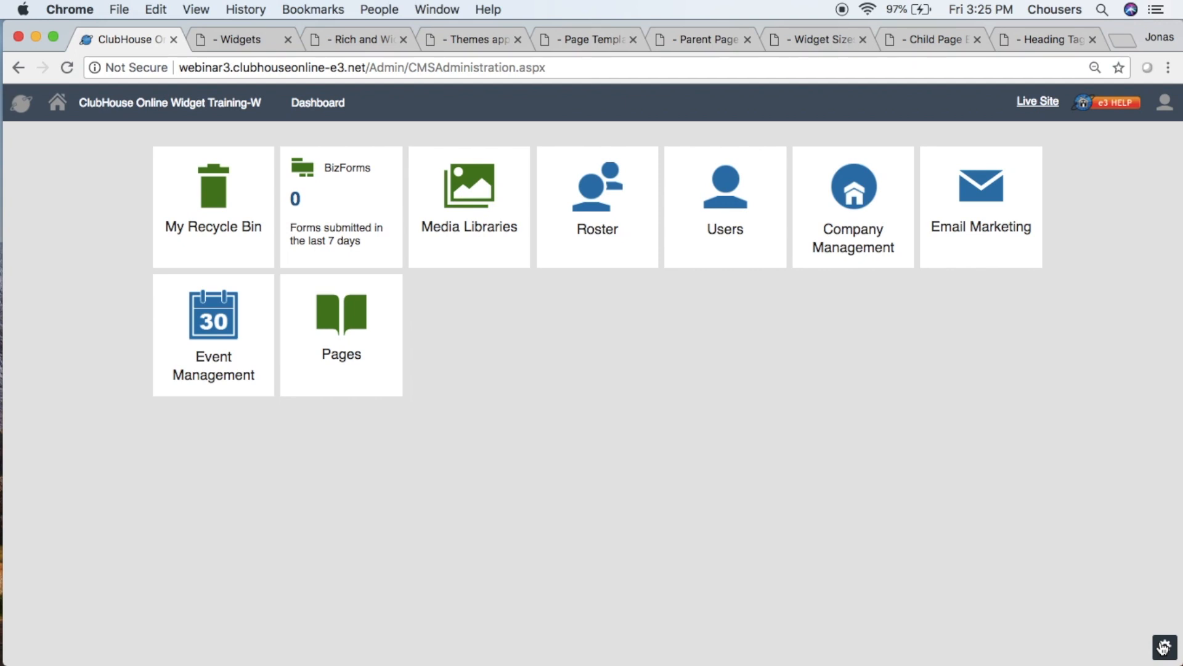
pyautogui.moveTo(324, 186); pyautogui.dragTo(163, 157)
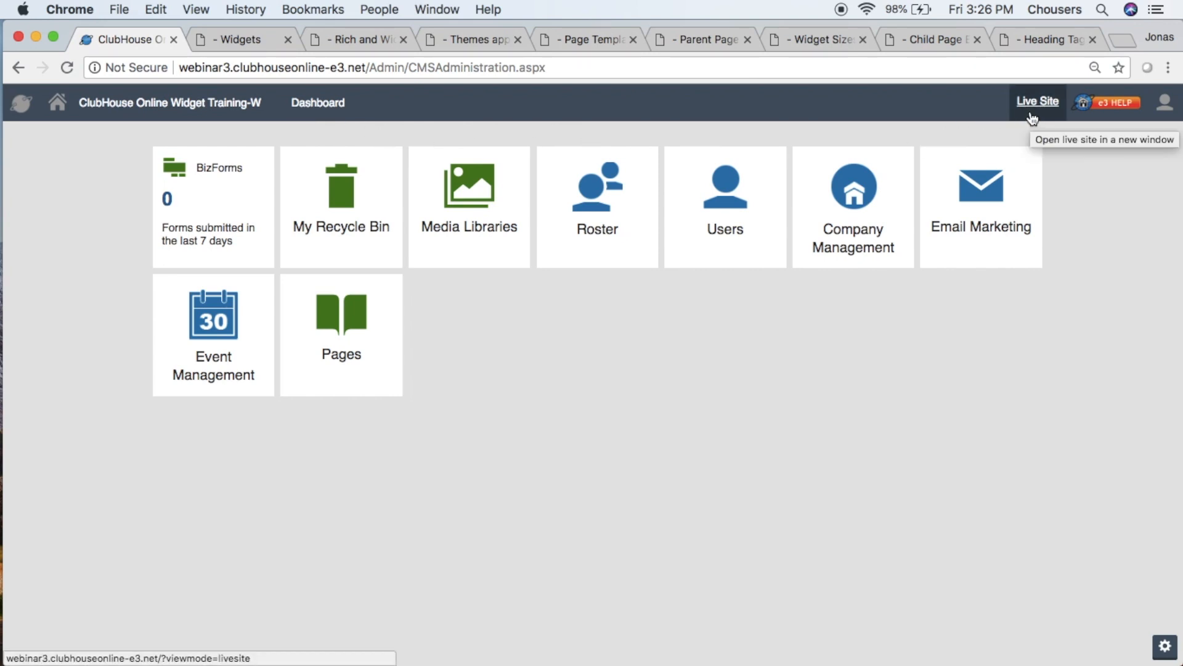
# - View the live site from Club Central and close it to return to the dashboard
pyautogui.click(1031, 119)
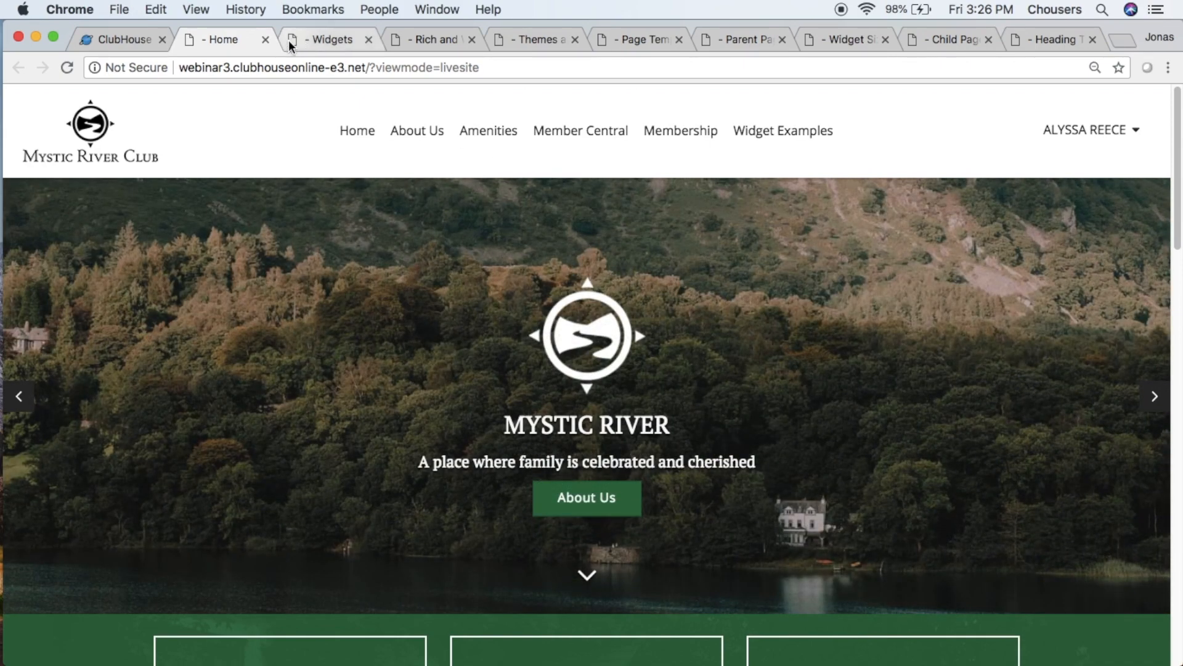
pyautogui.click(265, 39)
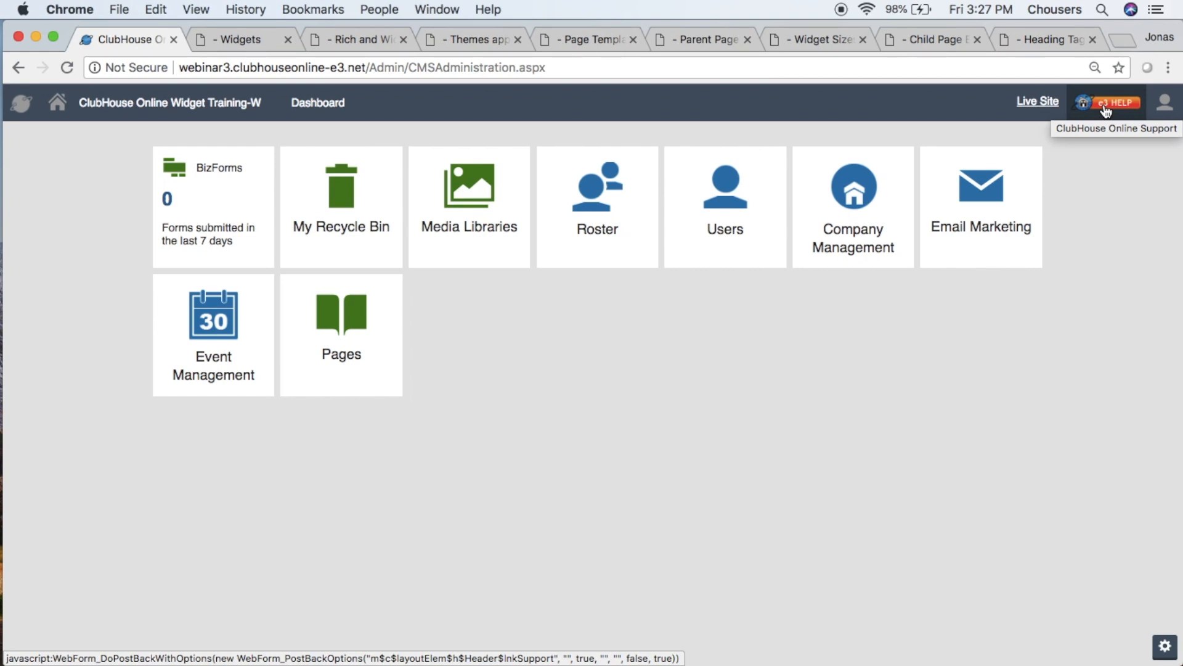
# - Open the ClubHouse Online support site from e3 Help and view its Websites support section
pyautogui.click(1105, 108)
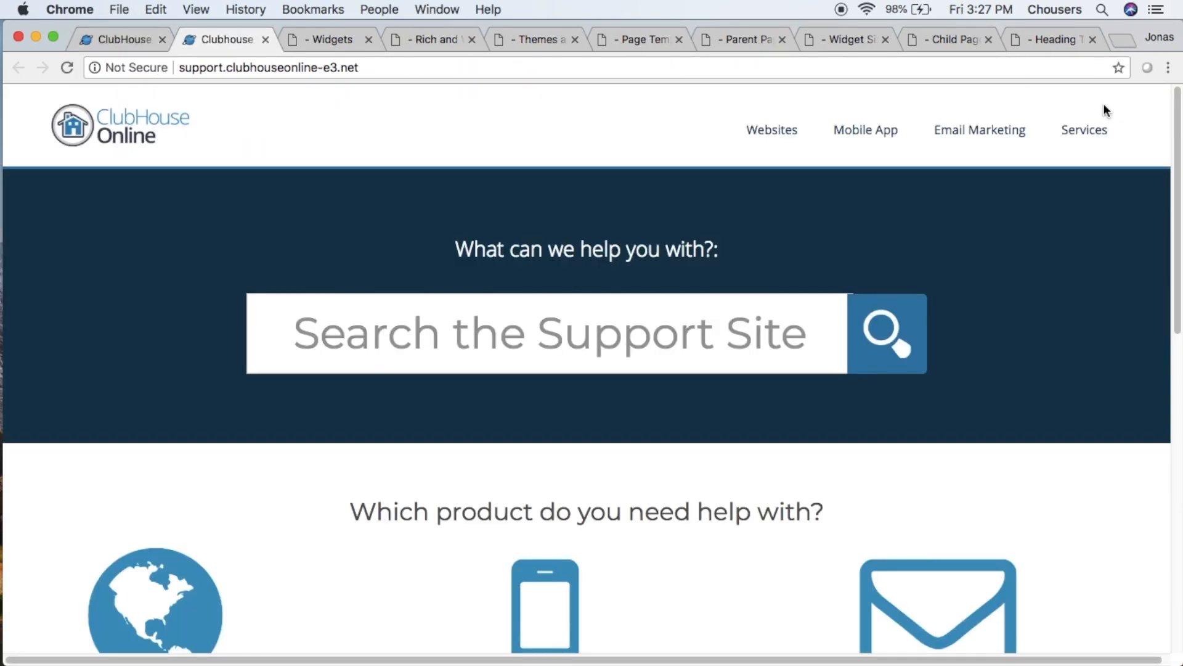
pyautogui.scroll(-5, 1096, 108)
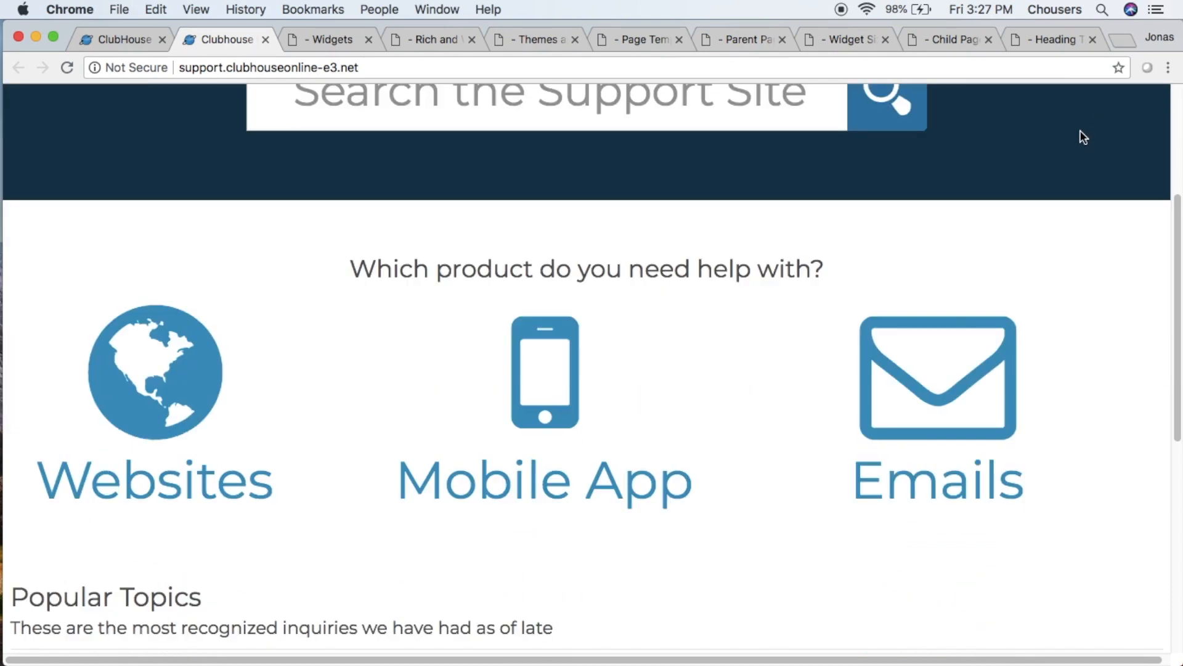
pyautogui.click(163, 397)
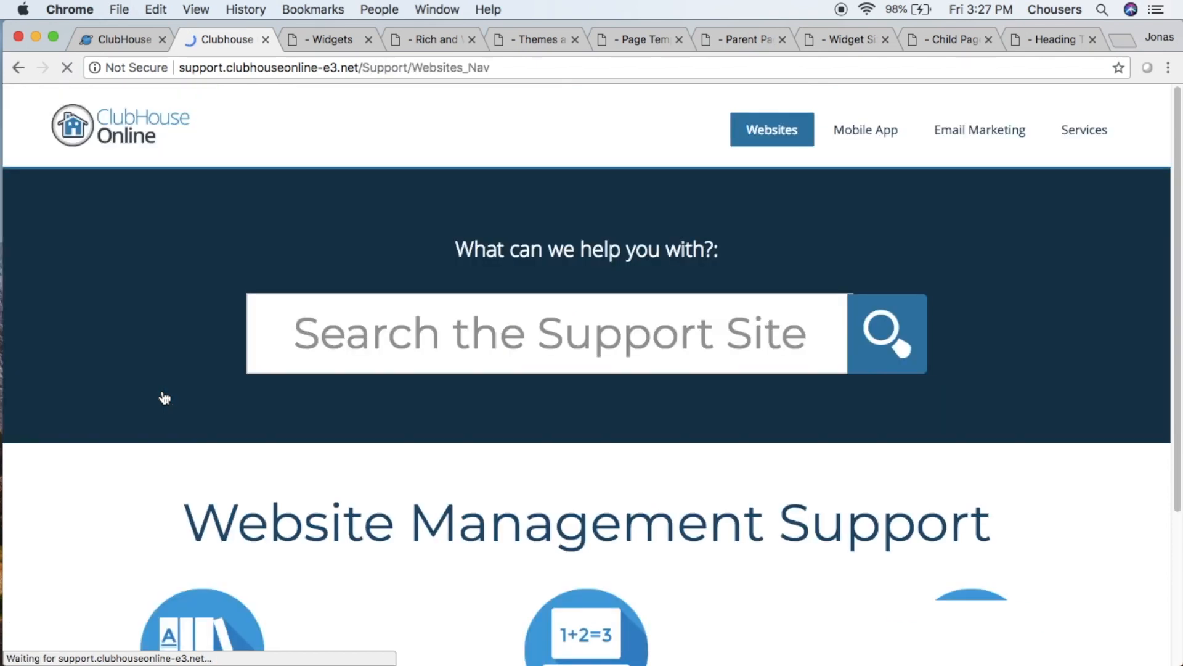
pyautogui.scroll(-3, 165, 398)
pyautogui.scroll(-2, 164, 396)
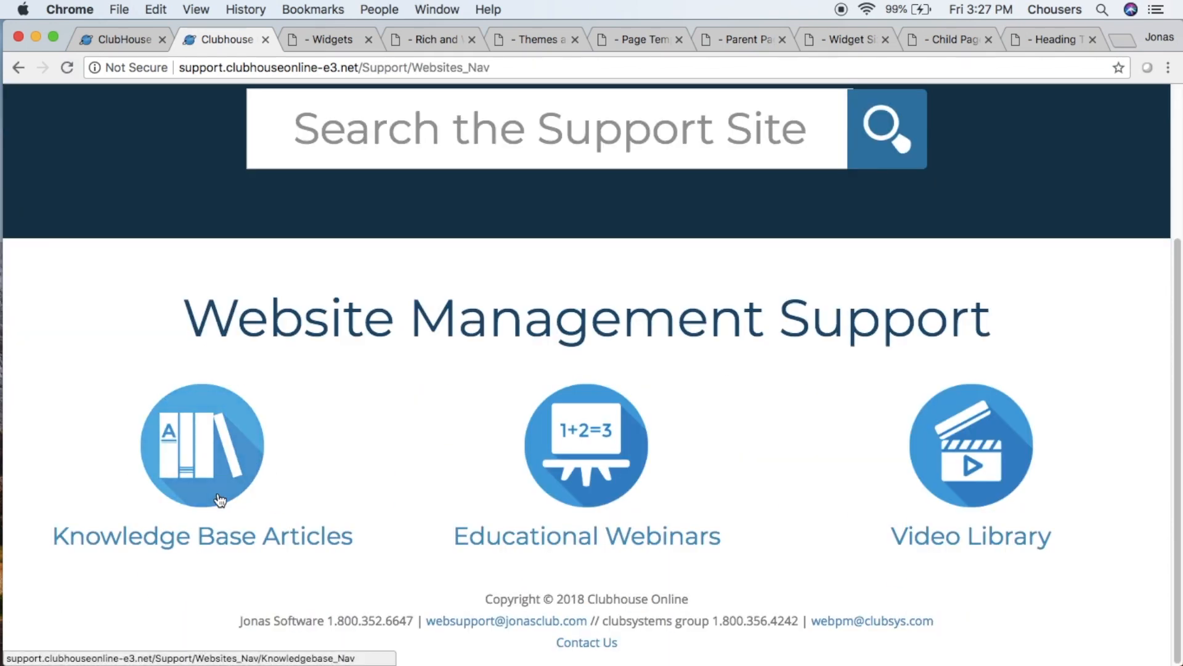
# - Open the Website Knowledge Base articles and look through the Widget Types article under Content Pages
pyautogui.click(220, 499)
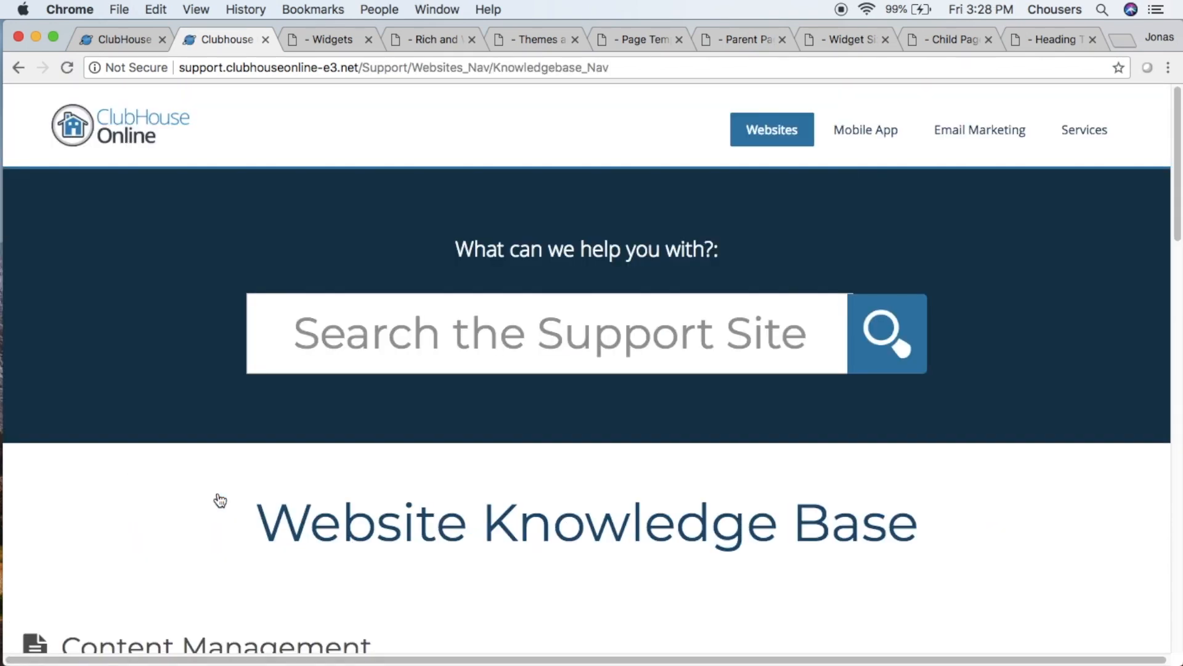
pyautogui.scroll(-7, 218, 498)
pyautogui.click(159, 311)
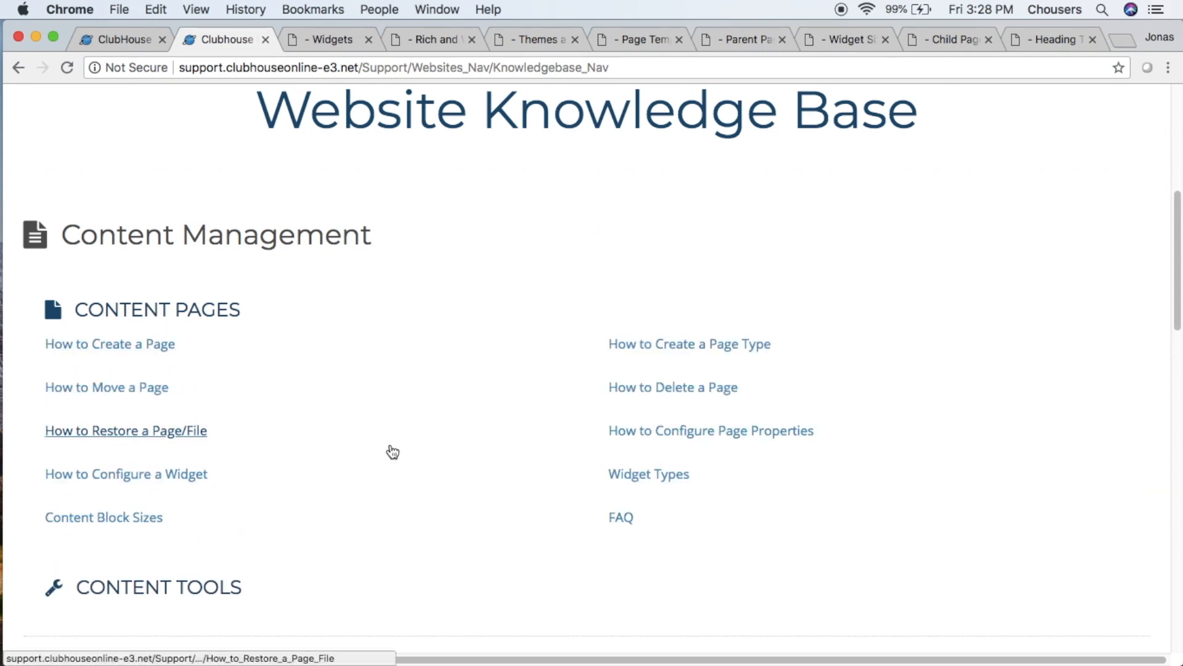
pyautogui.click(689, 482)
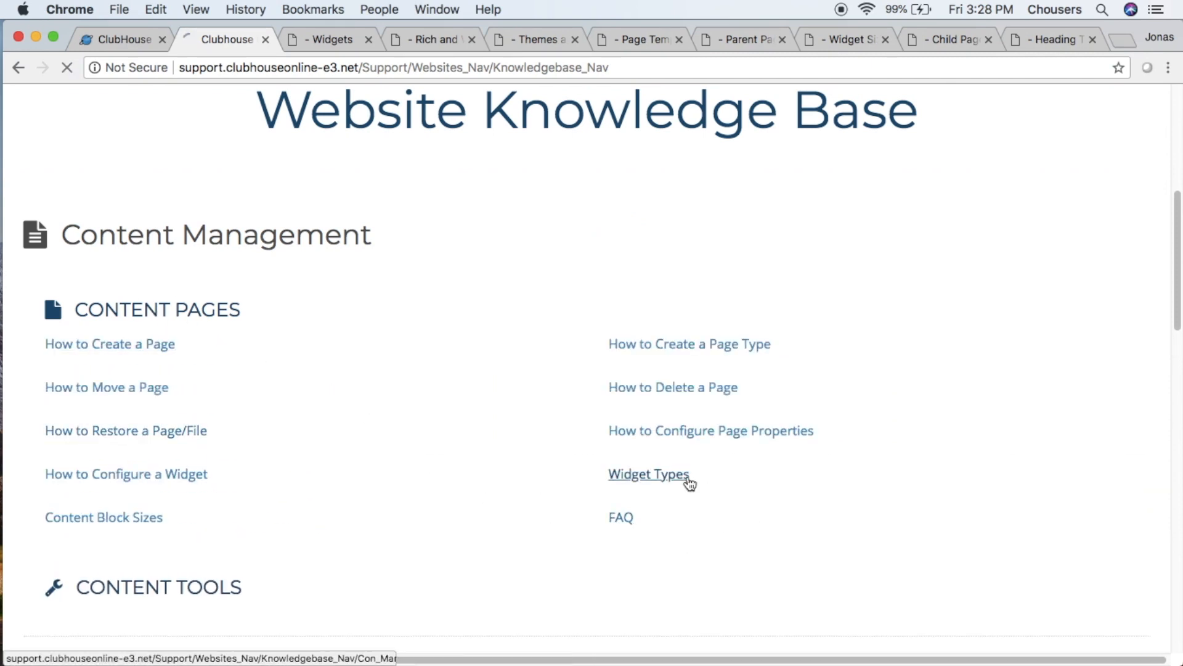
pyautogui.scroll(-3, 689, 483)
pyautogui.scroll(-1, 690, 483)
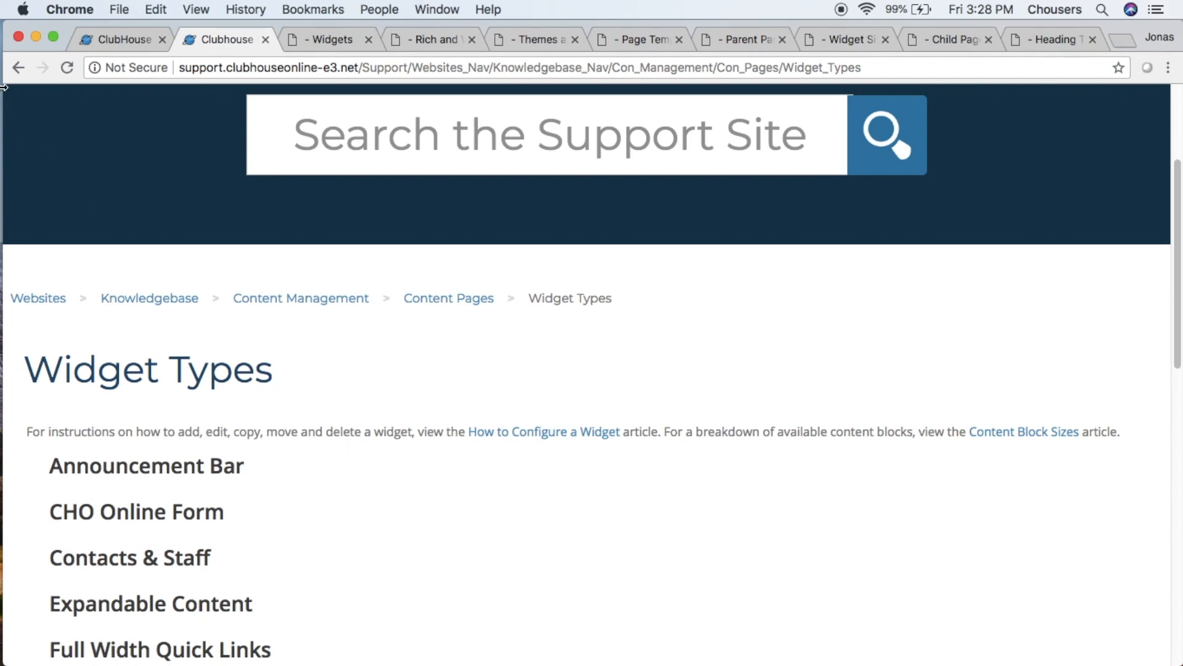
# - Return to Website Management Support and look over the website and email sessions under Educational Webinars
pyautogui.click(16, 69)
pyautogui.click(12, 75)
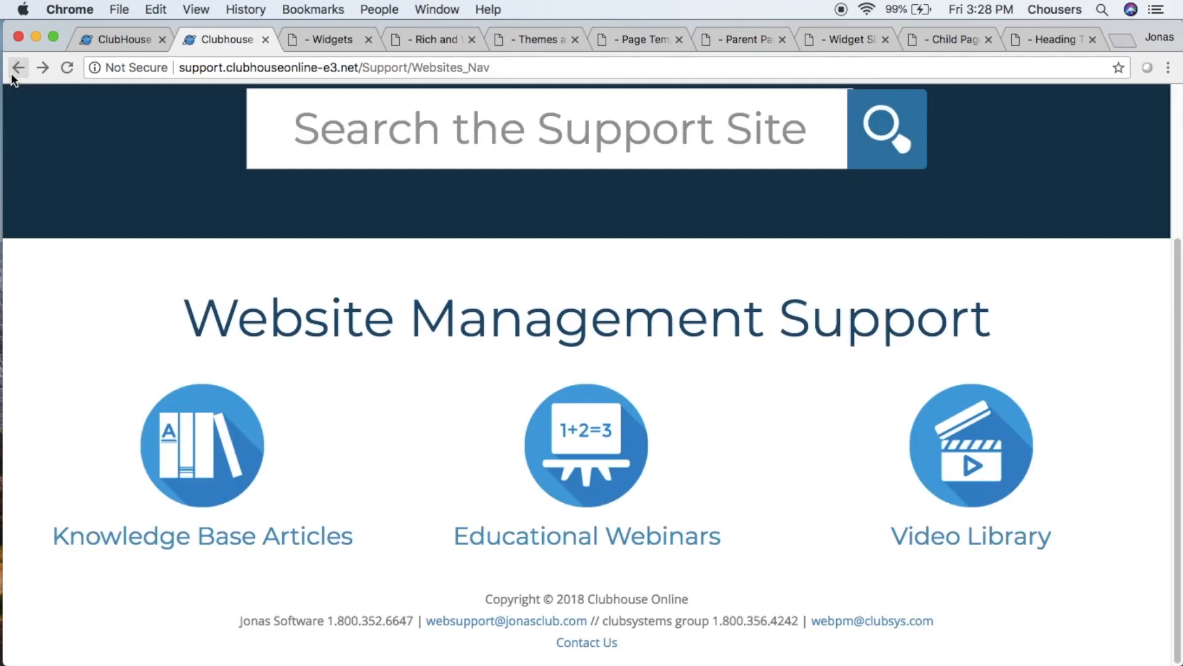
pyautogui.click(603, 449)
pyautogui.scroll(-10, 602, 450)
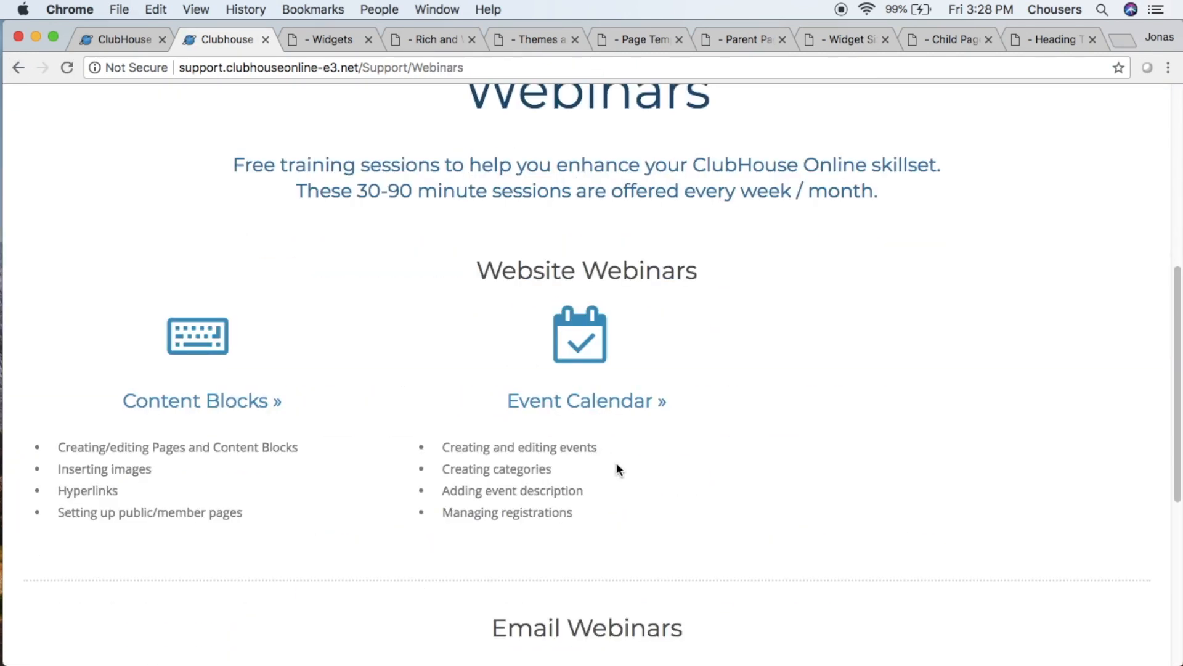
pyautogui.scroll(-2, 617, 468)
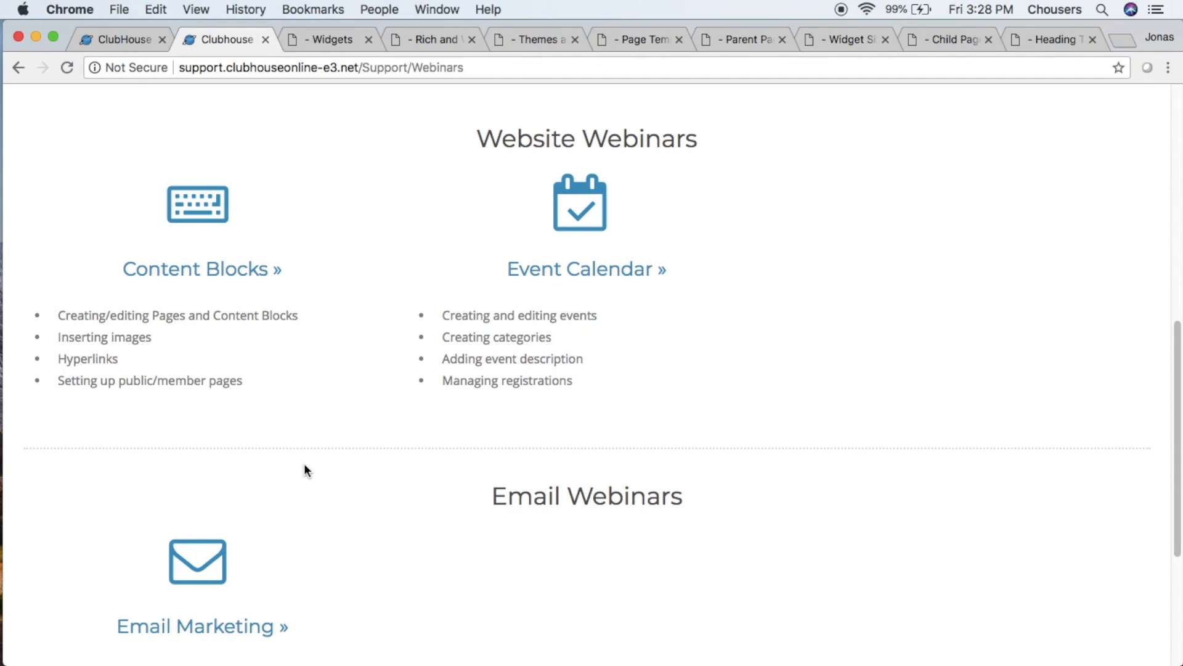
# - Return to Website Management Support and view the Widget Types & Page Types videos in the Video Library
pyautogui.click(17, 69)
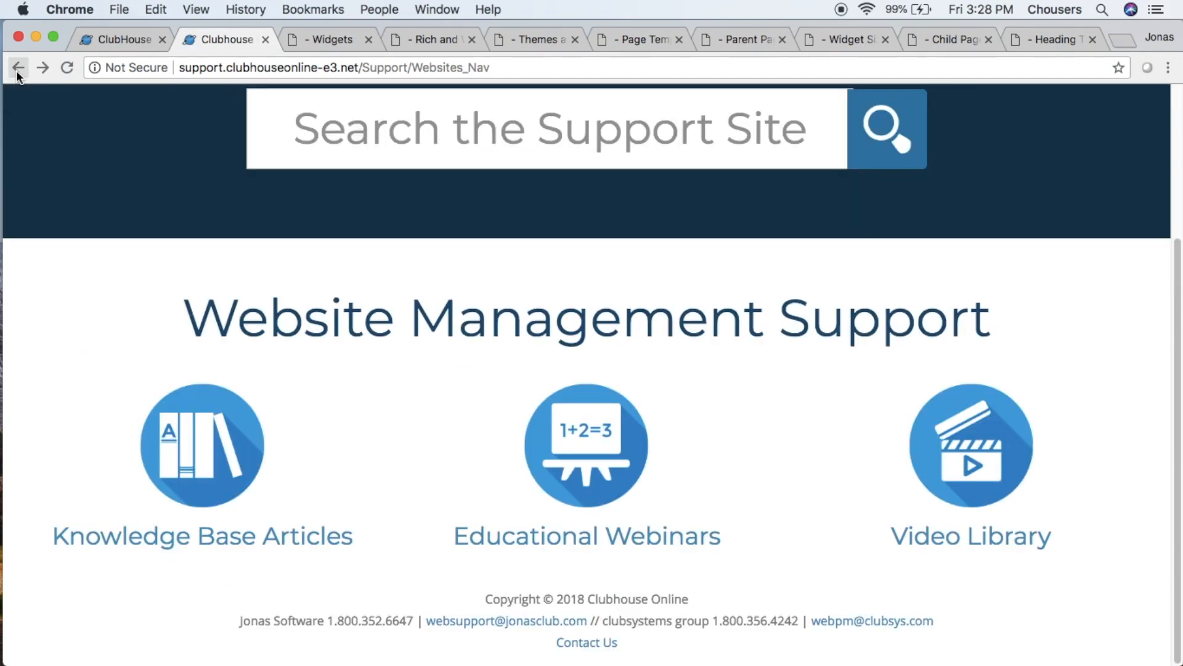
pyautogui.click(1013, 483)
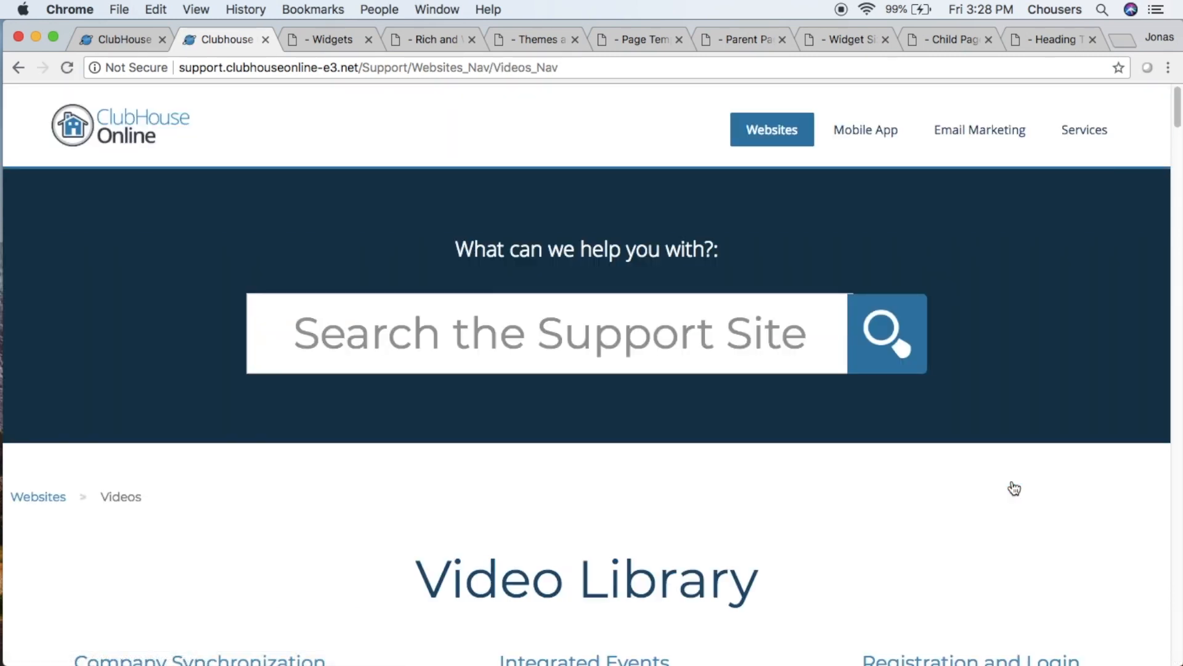
pyautogui.scroll(-5, 1014, 488)
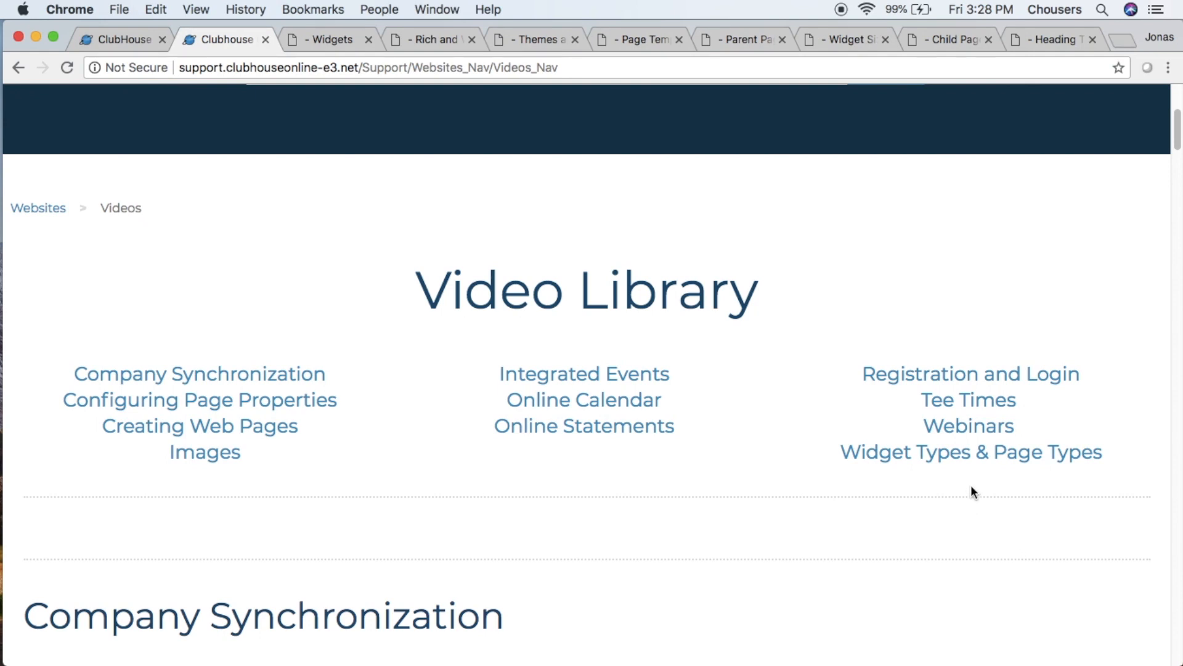
pyautogui.click(967, 454)
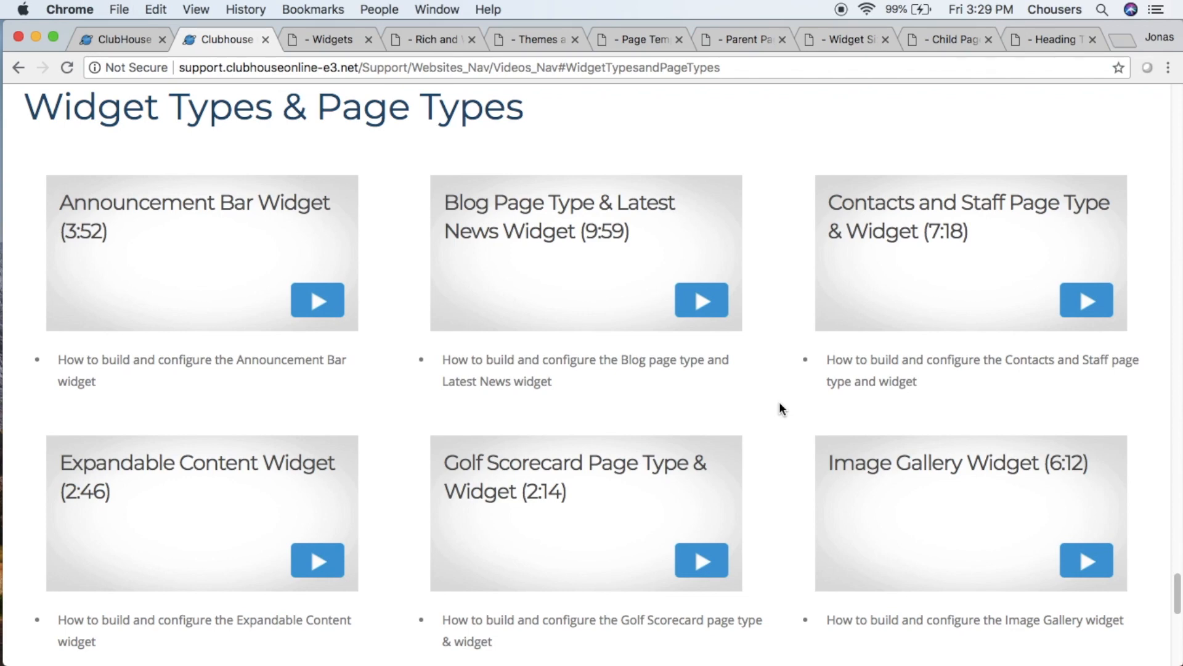
# - Go back to Website Management Support, highlight the support contact details, and close the support site to return to the dashboard
pyautogui.click(19, 68)
pyautogui.click(19, 67)
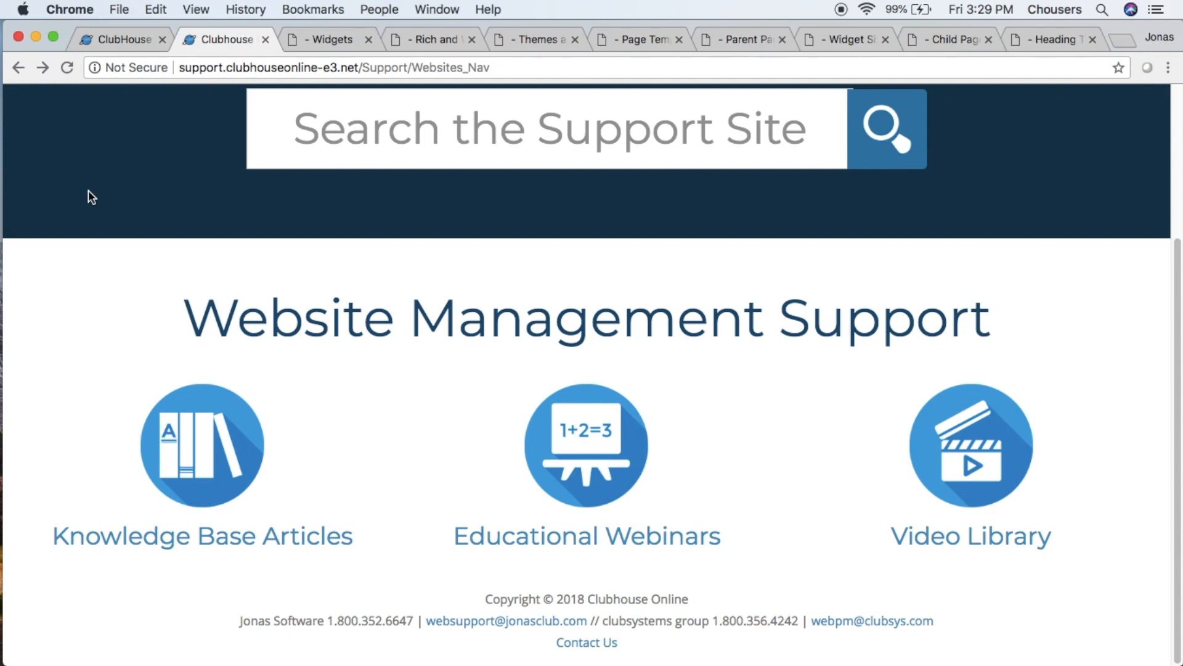
pyautogui.moveTo(229, 626); pyautogui.dragTo(943, 623)
pyautogui.click(943, 618)
pyautogui.click(265, 40)
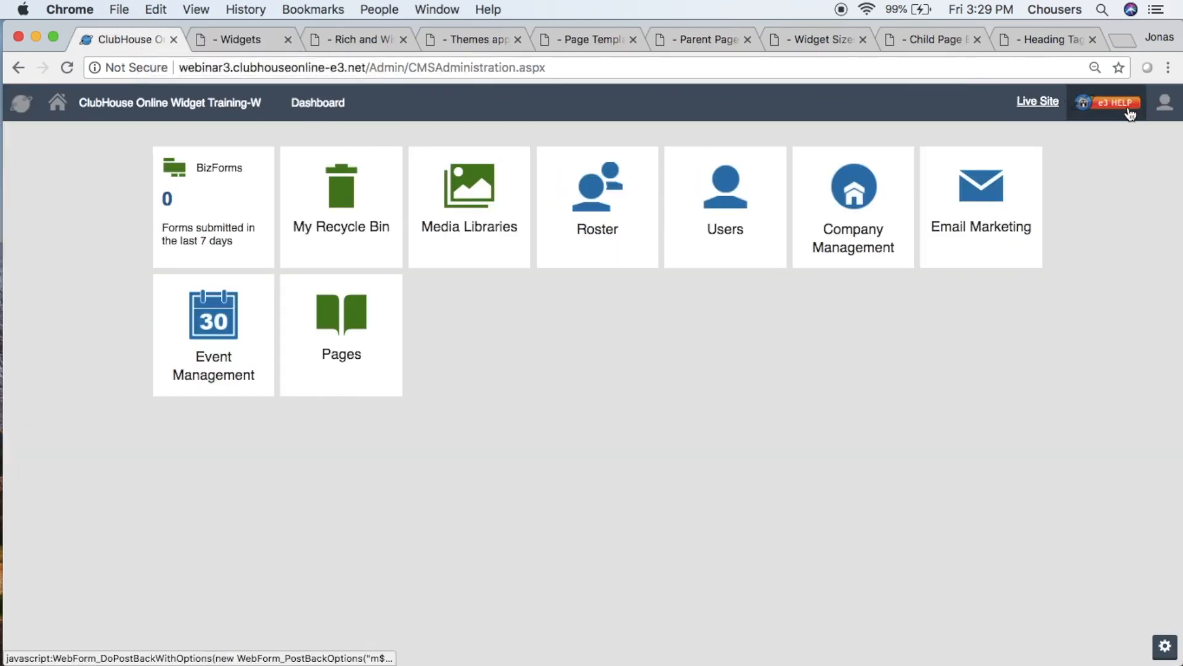
pyautogui.click(1175, 107)
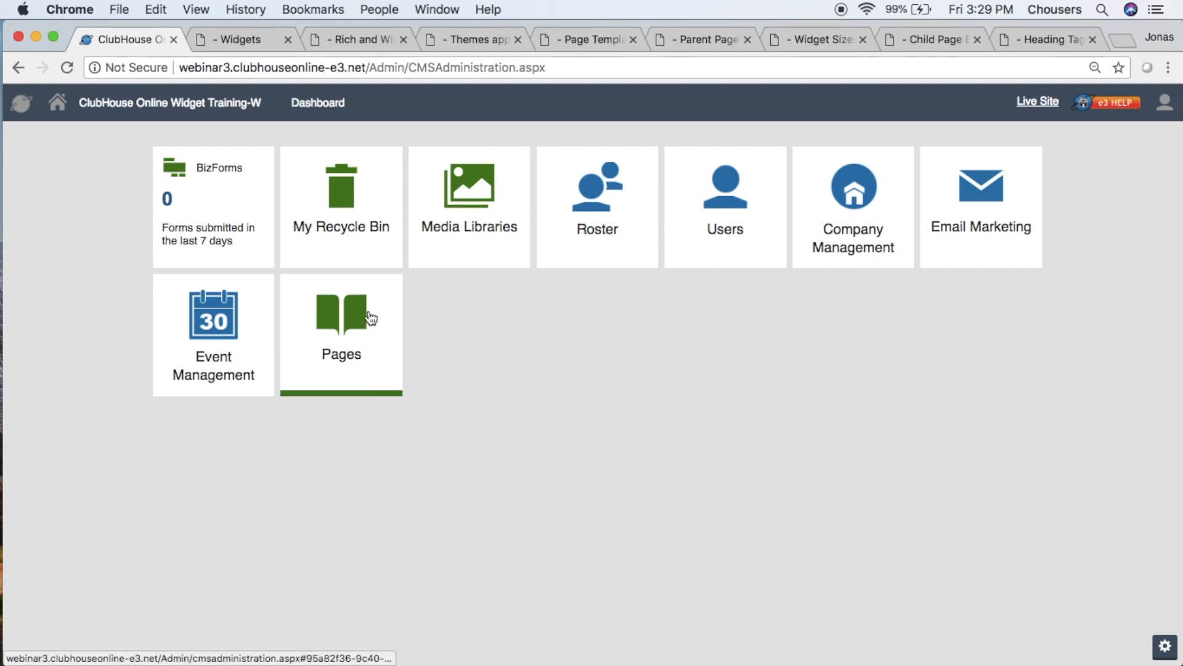
# - Open the site's Pages, look over the Themes page, and select the ClubHouse Online Widget Training root
pyautogui.click(361, 314)
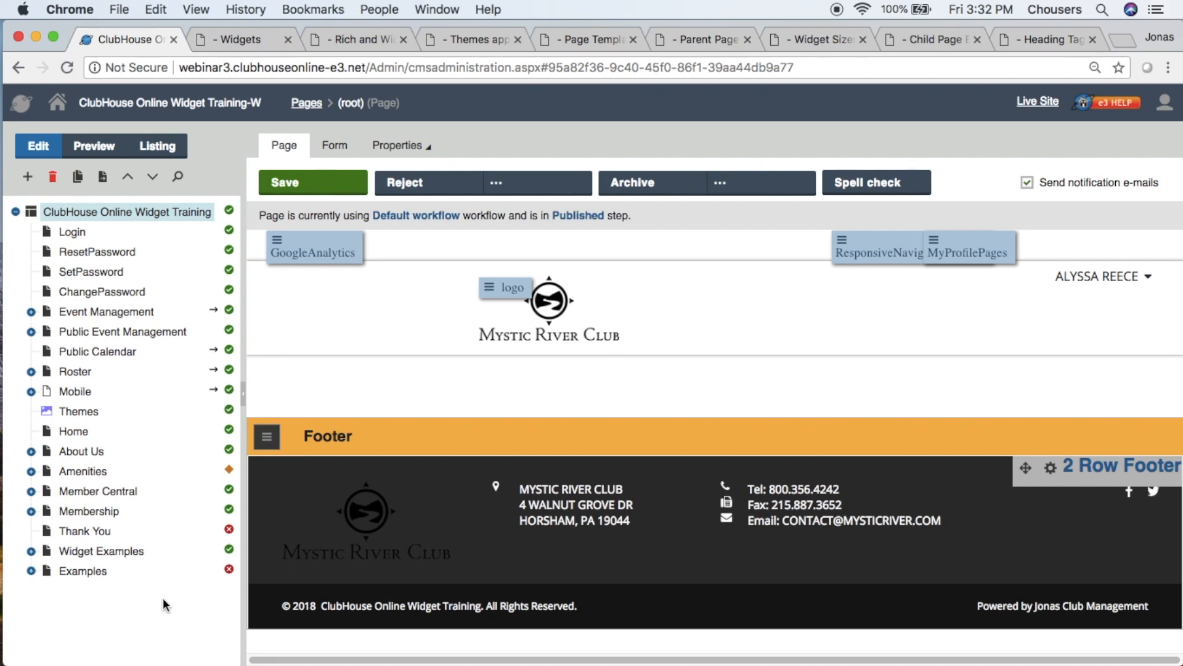
pyautogui.click(72, 415)
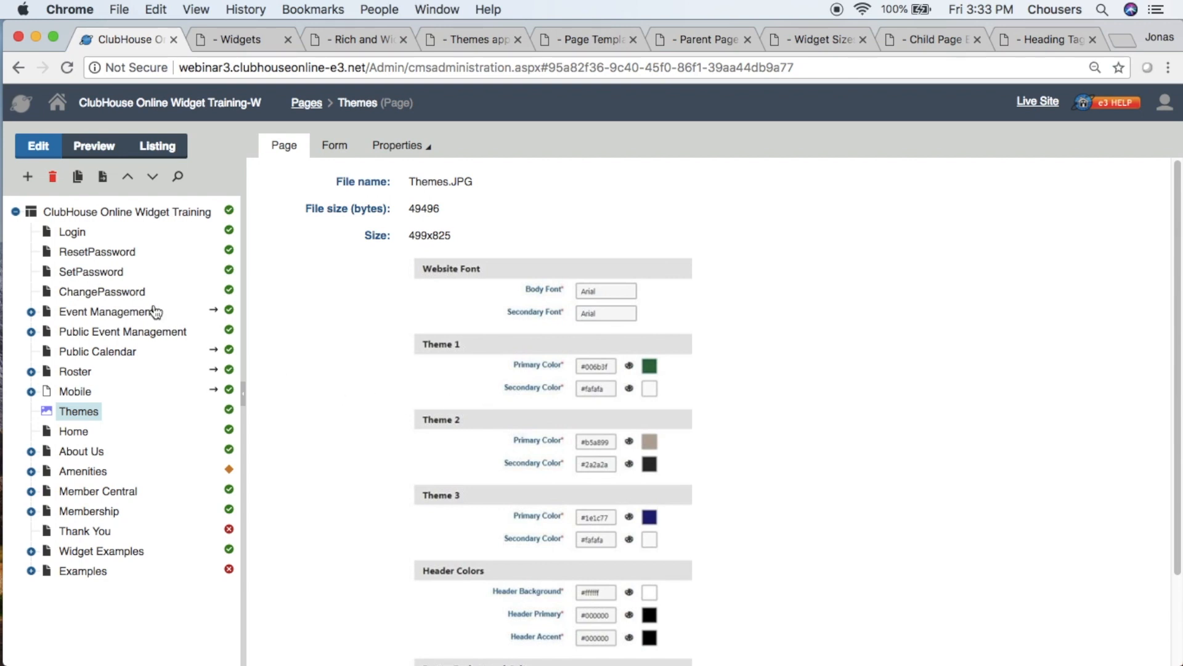
pyautogui.click(127, 213)
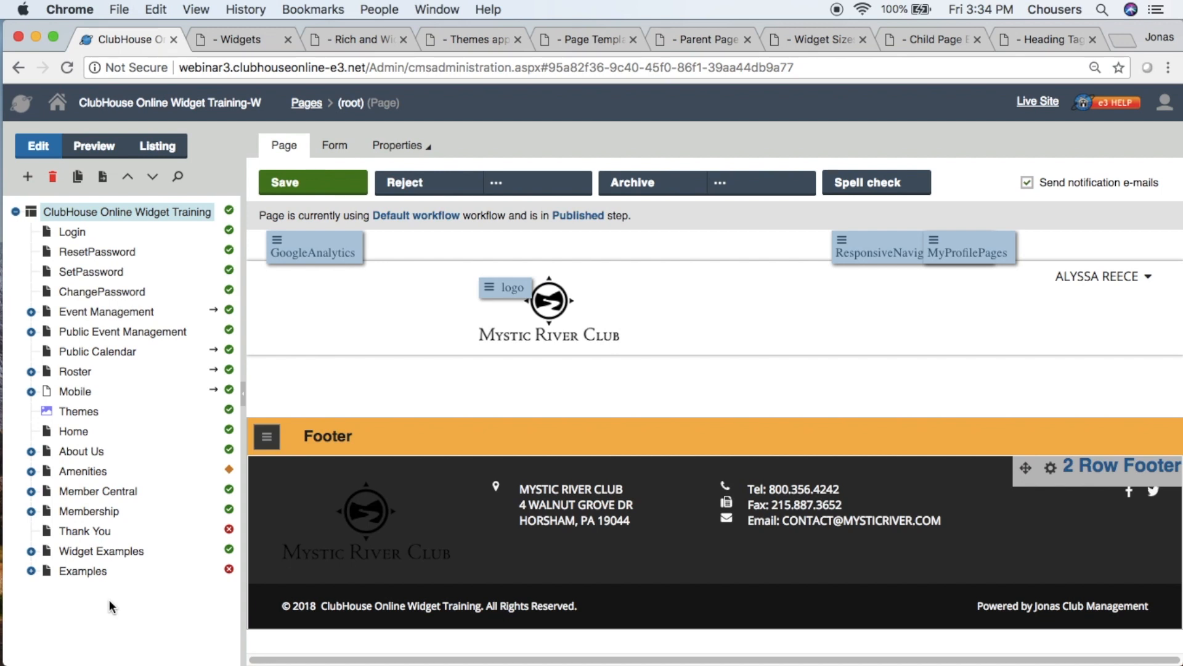
# - Expand Amenities and its Dining branch in the page tree to view their child pages, and collapse Amenities again
pyautogui.click(30, 472)
pyautogui.click(46, 492)
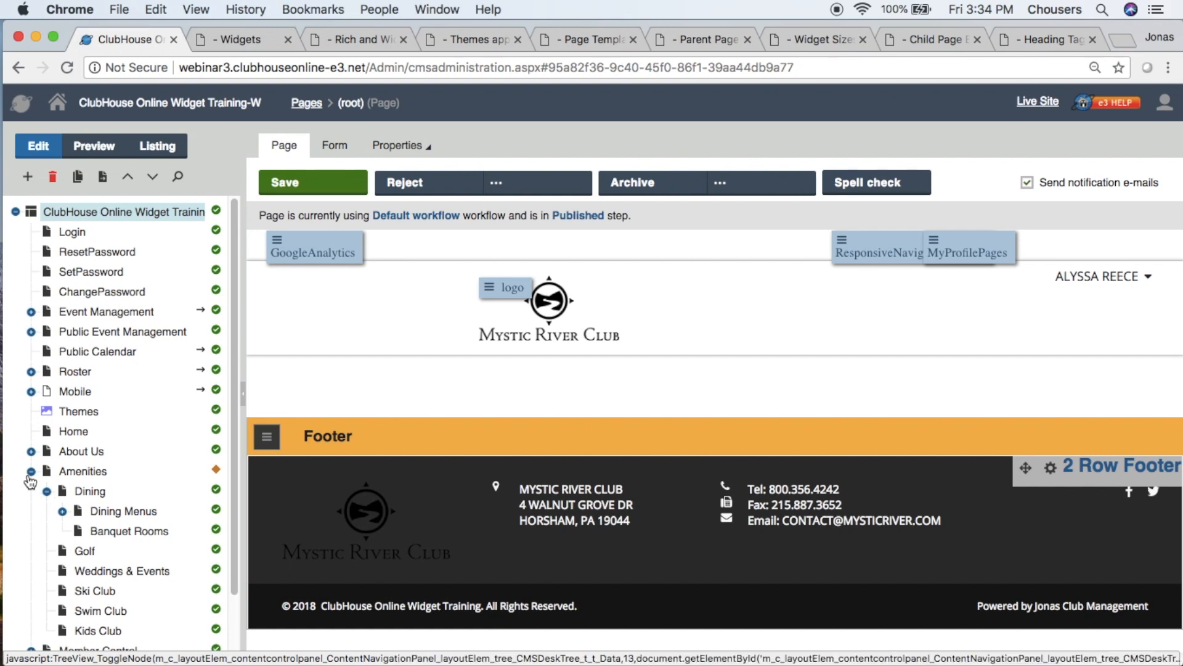
pyautogui.click(31, 472)
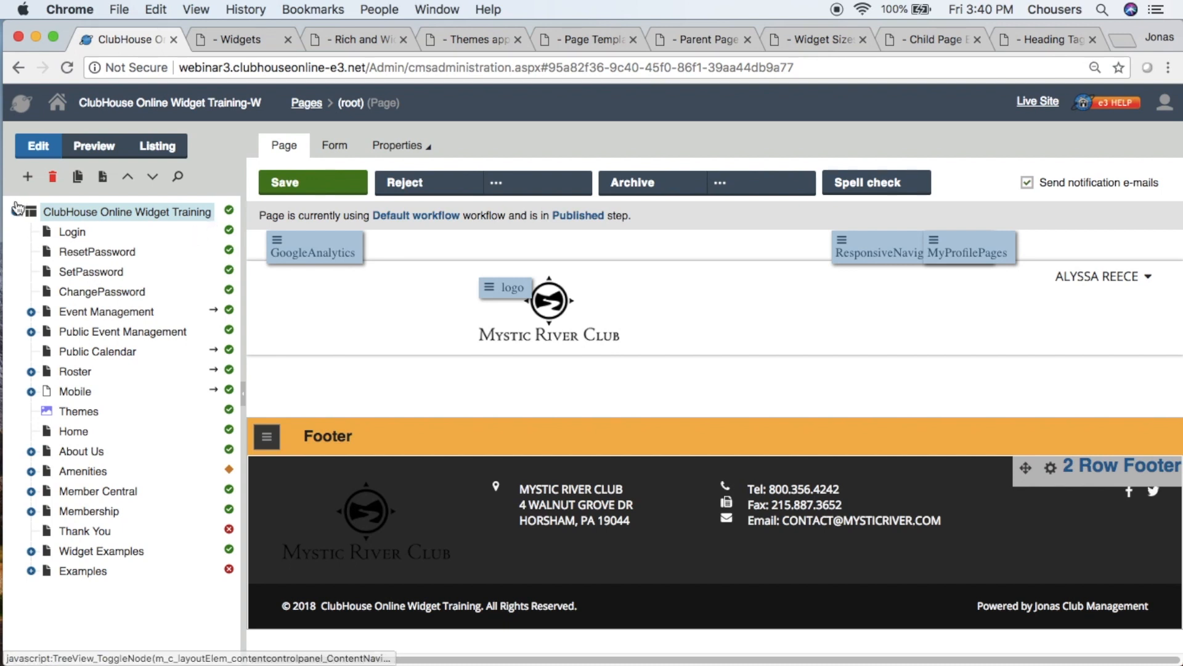
# - Start a new Page (menu item) under the site root and name it "What's New at the Club"
pyautogui.click(28, 179)
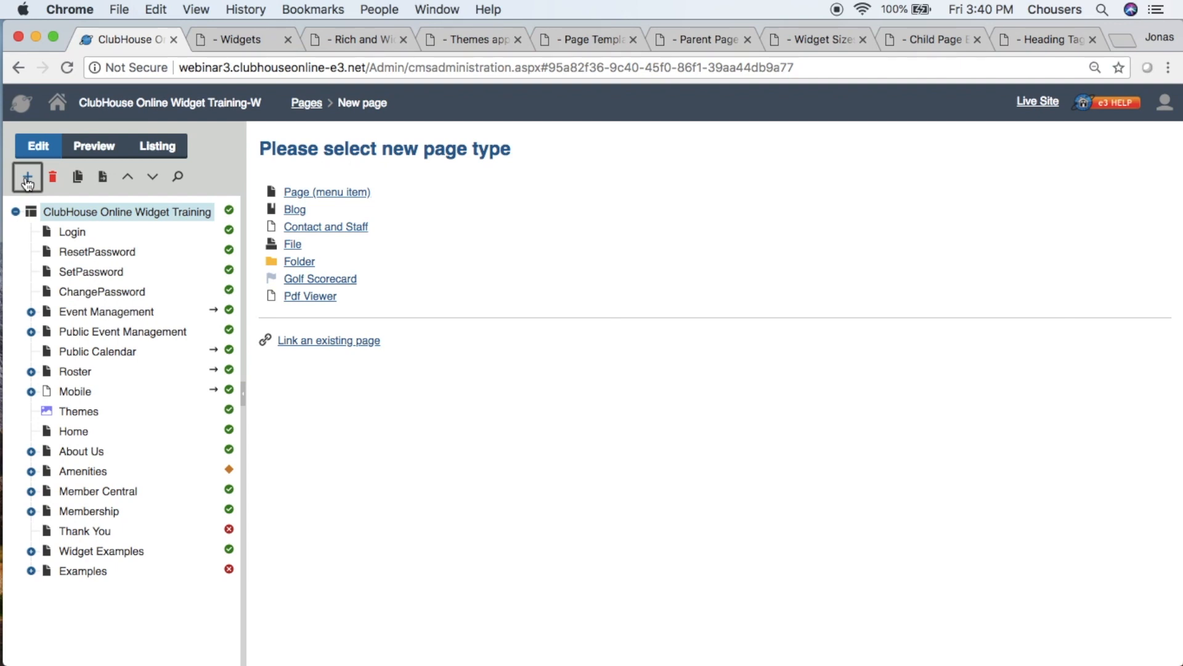
pyautogui.moveTo(381, 191); pyautogui.dragTo(277, 195)
pyautogui.click(287, 194)
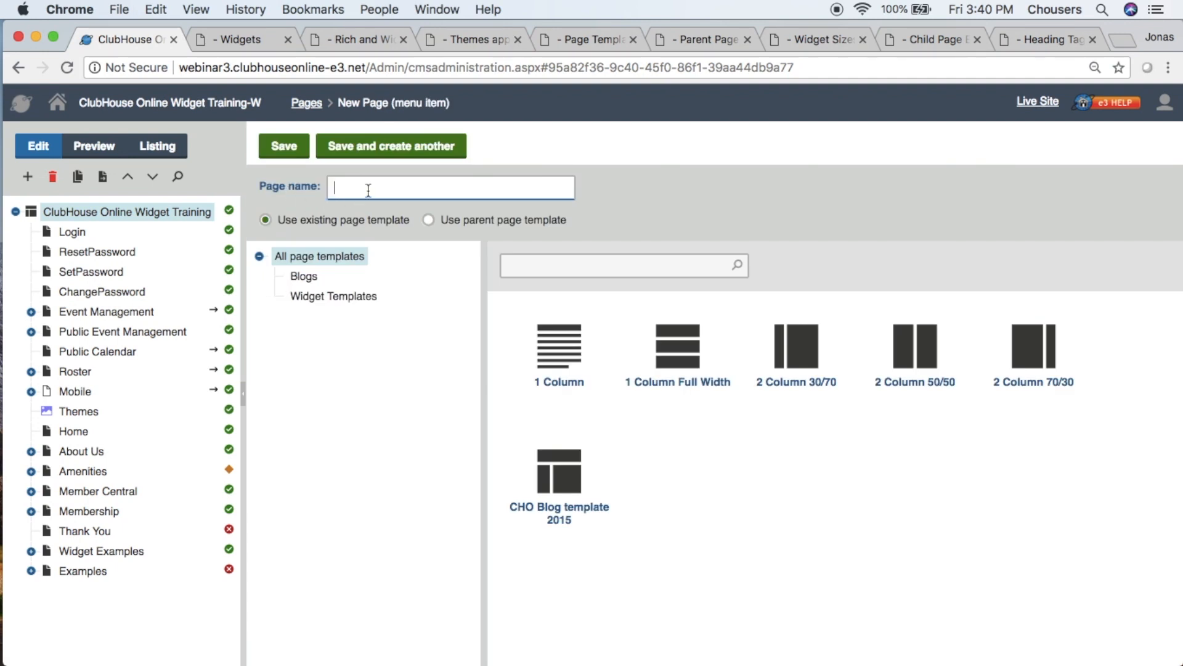
pyautogui.write("What's New at the Club")
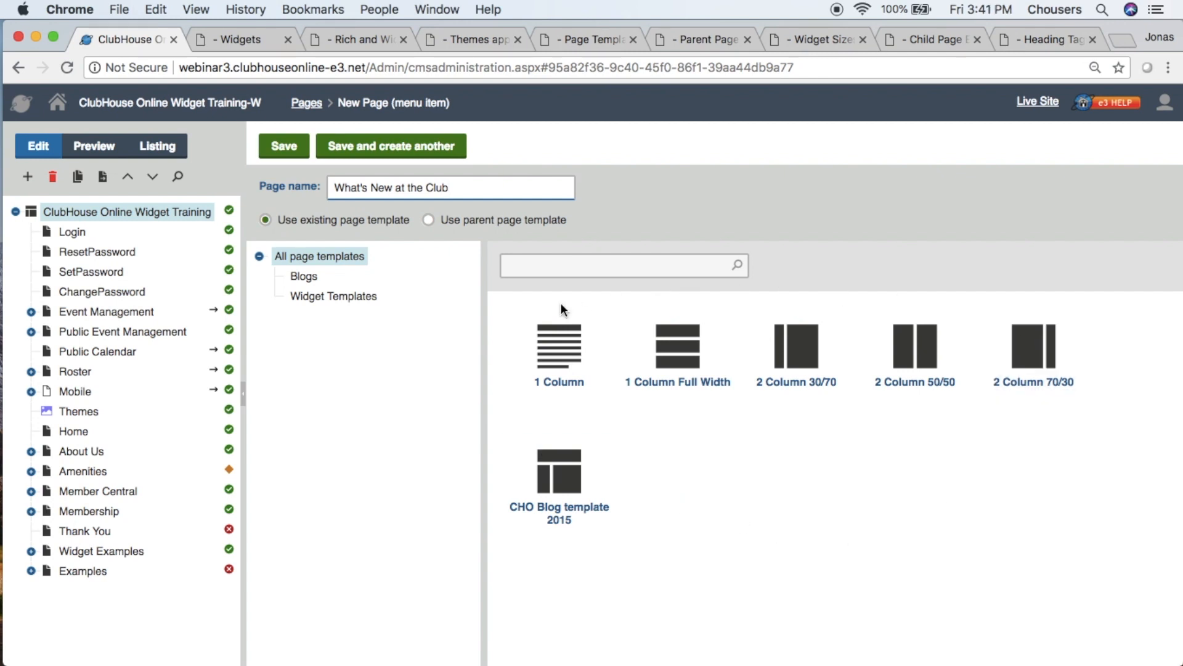
# - Review the Page Templates example, and save the new page with the 1 Column template
pyautogui.click(605, 40)
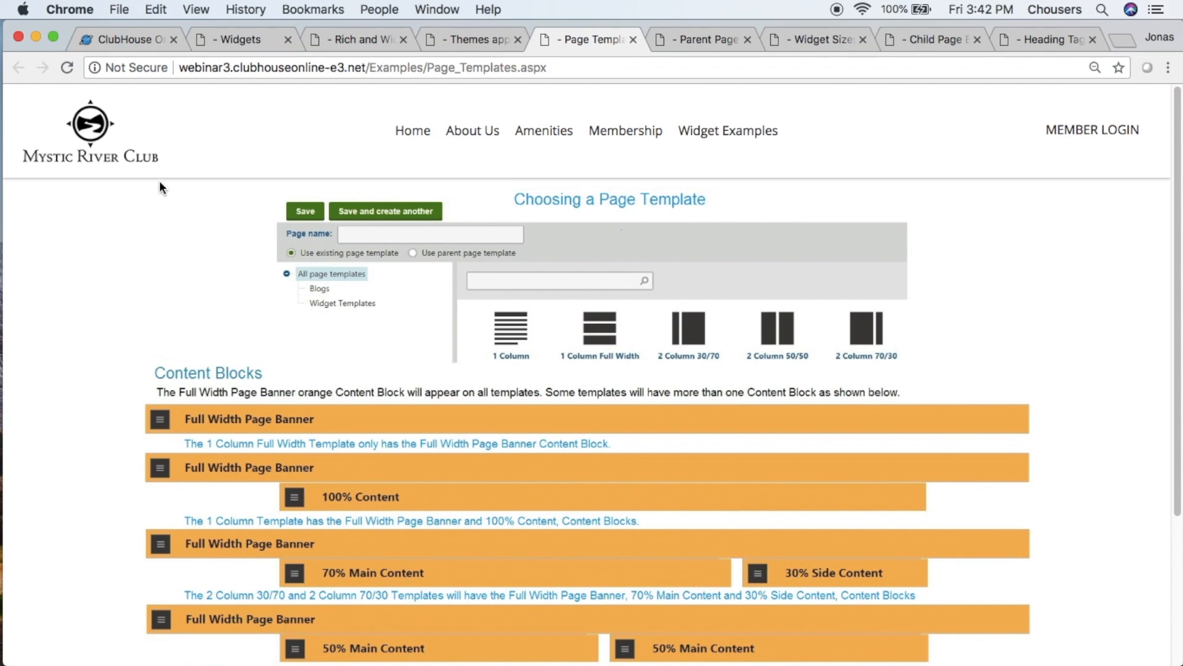
pyautogui.click(119, 37)
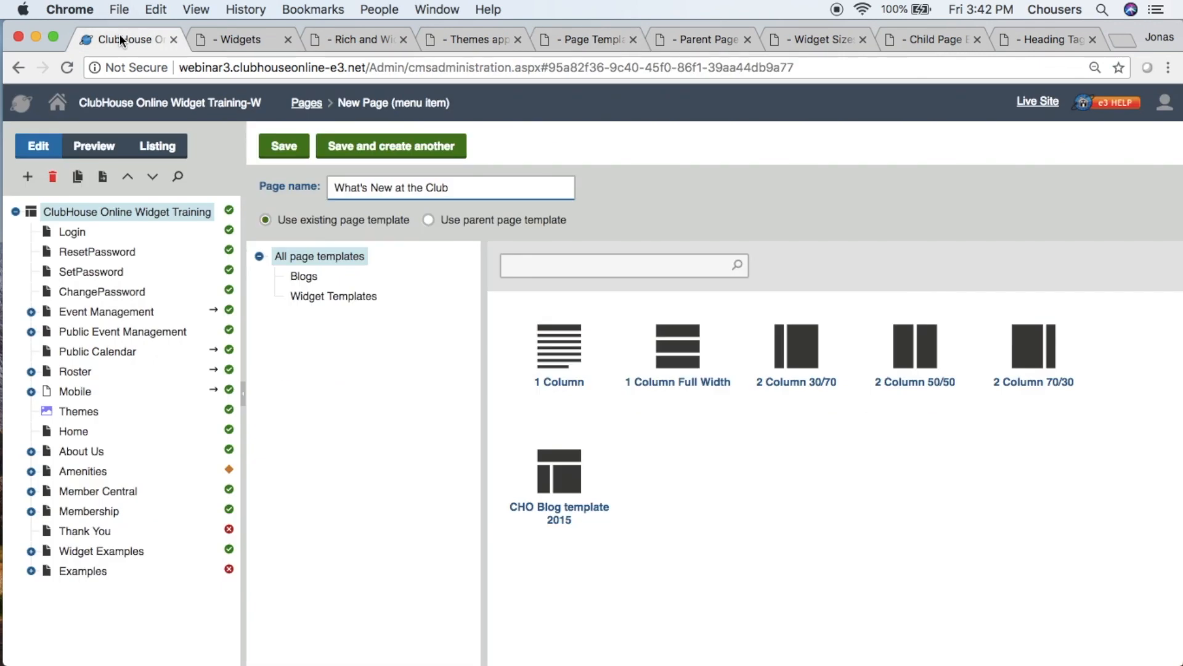
pyautogui.click(543, 381)
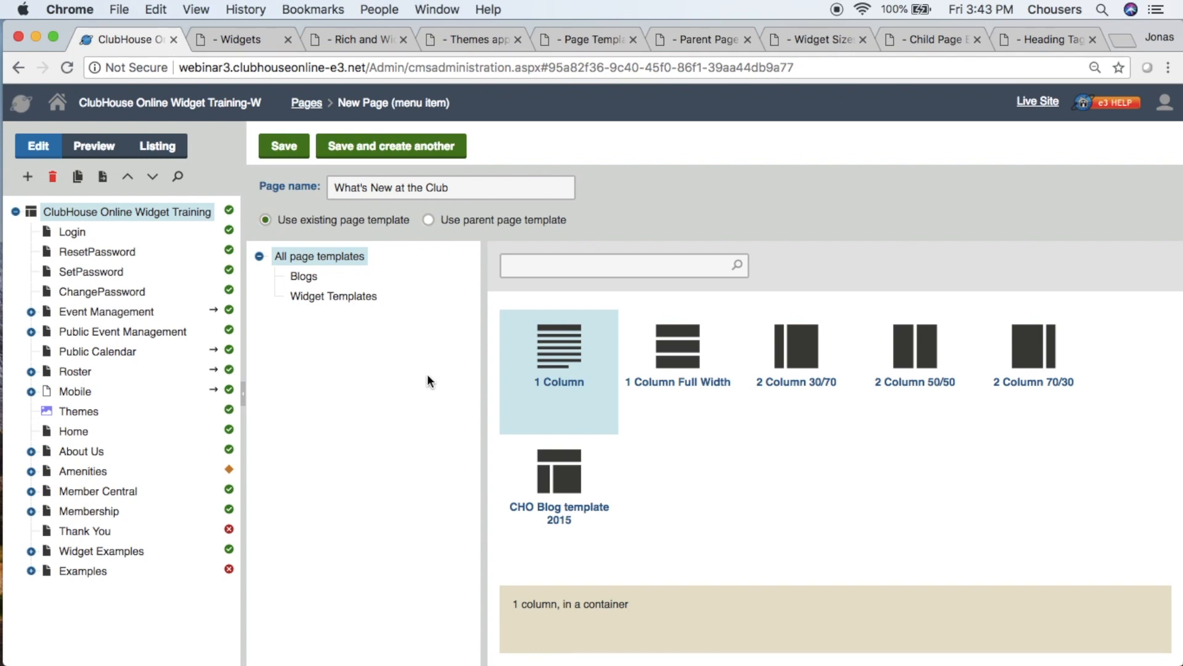
pyautogui.click(263, 146)
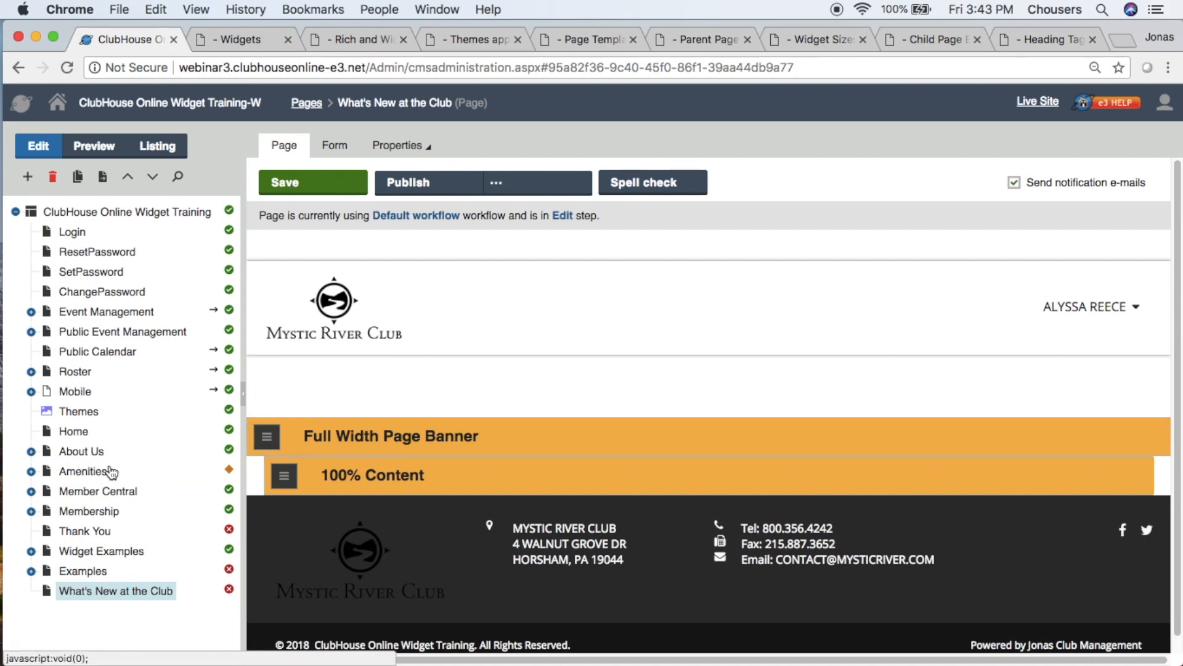
# - Move What's New at the Club up the page tree to sit directly between About Us and Amenities
pyautogui.click(129, 180)
pyautogui.click(129, 180)
pyautogui.click(128, 179)
pyautogui.click(128, 178)
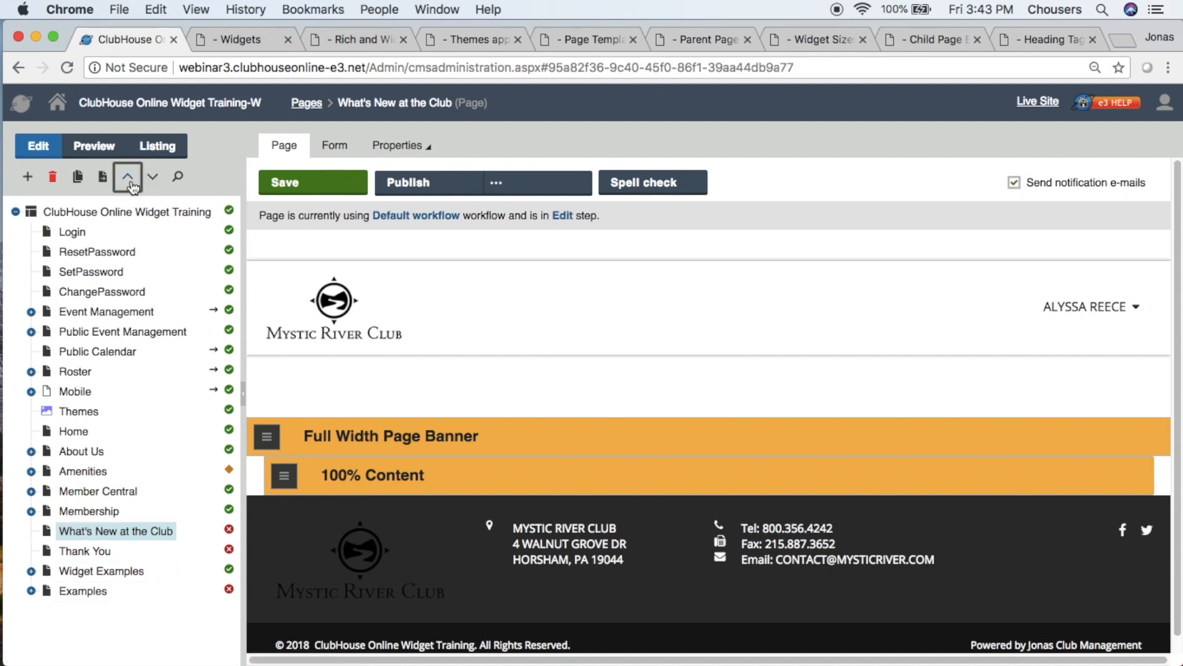
pyautogui.click(129, 178)
pyautogui.click(128, 178)
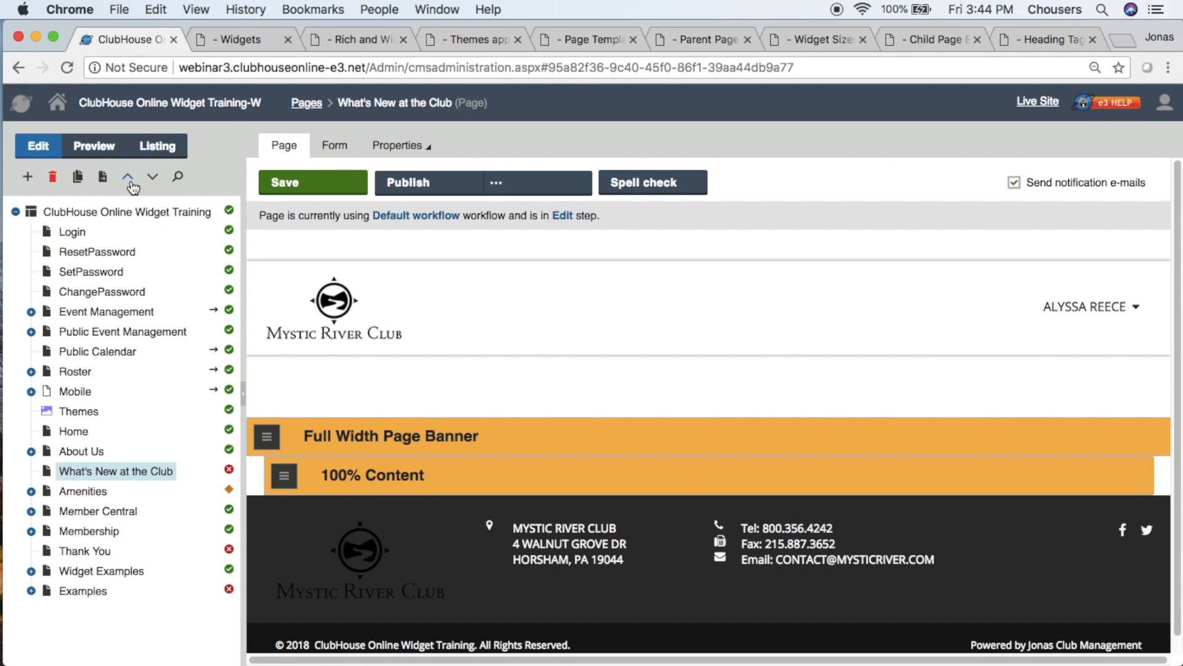
# - Open the Security properties of What's New at the Club and add the Everyone role to its permissions
pyautogui.click(383, 147)
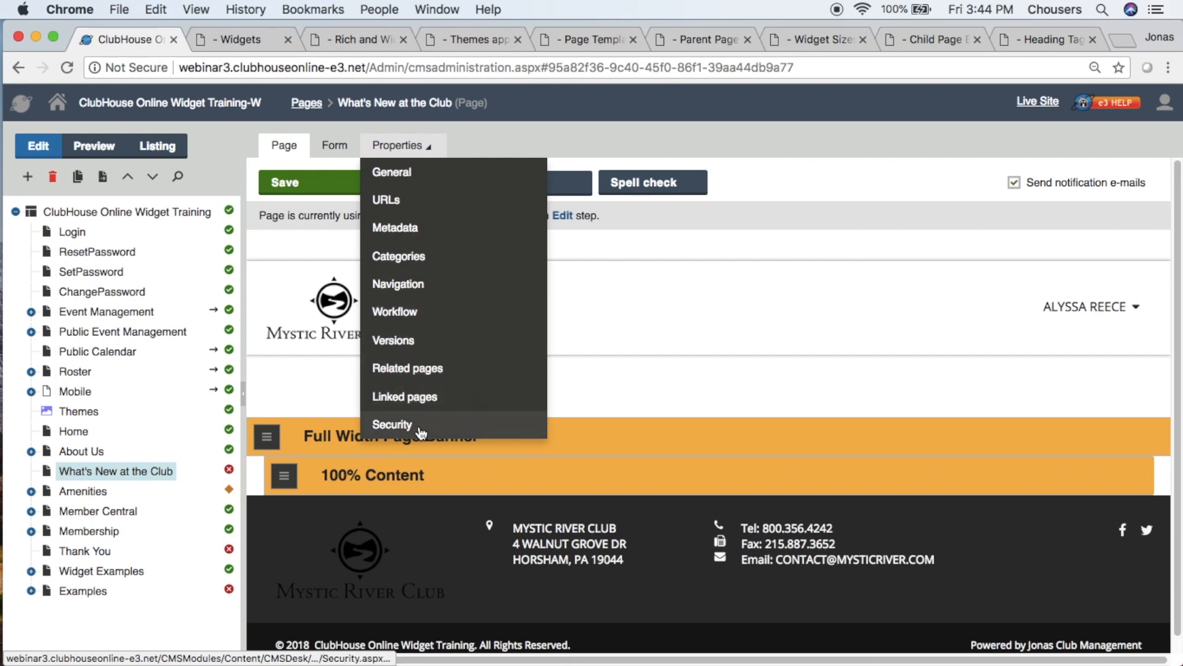
pyautogui.click(393, 425)
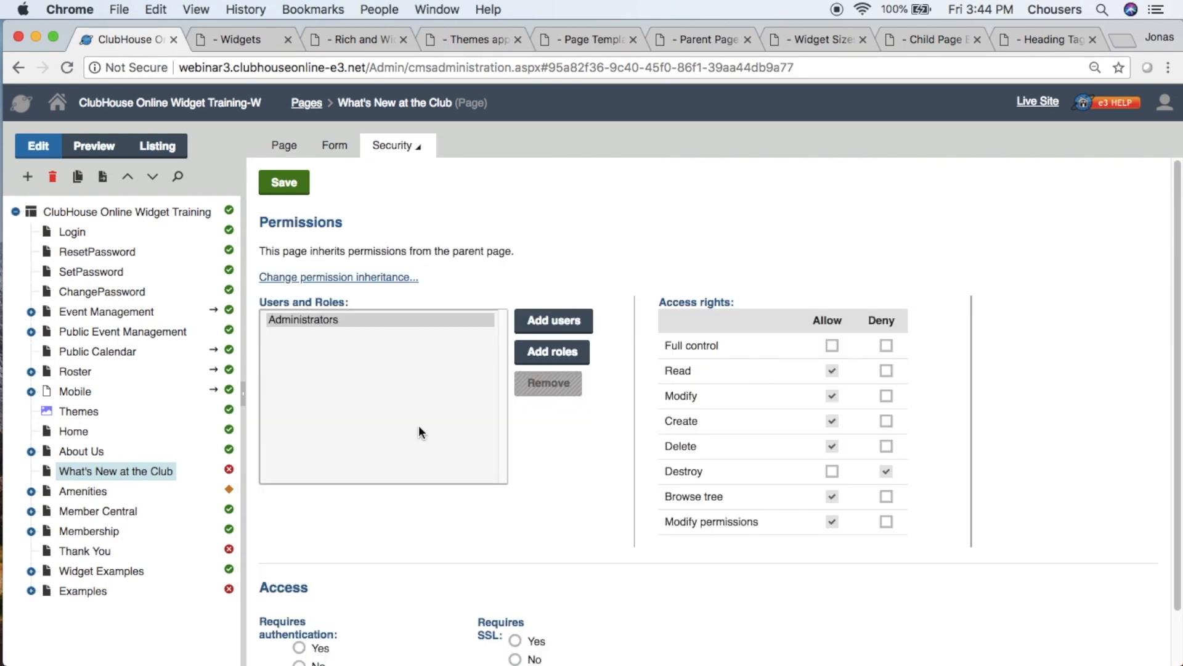
pyautogui.click(589, 366)
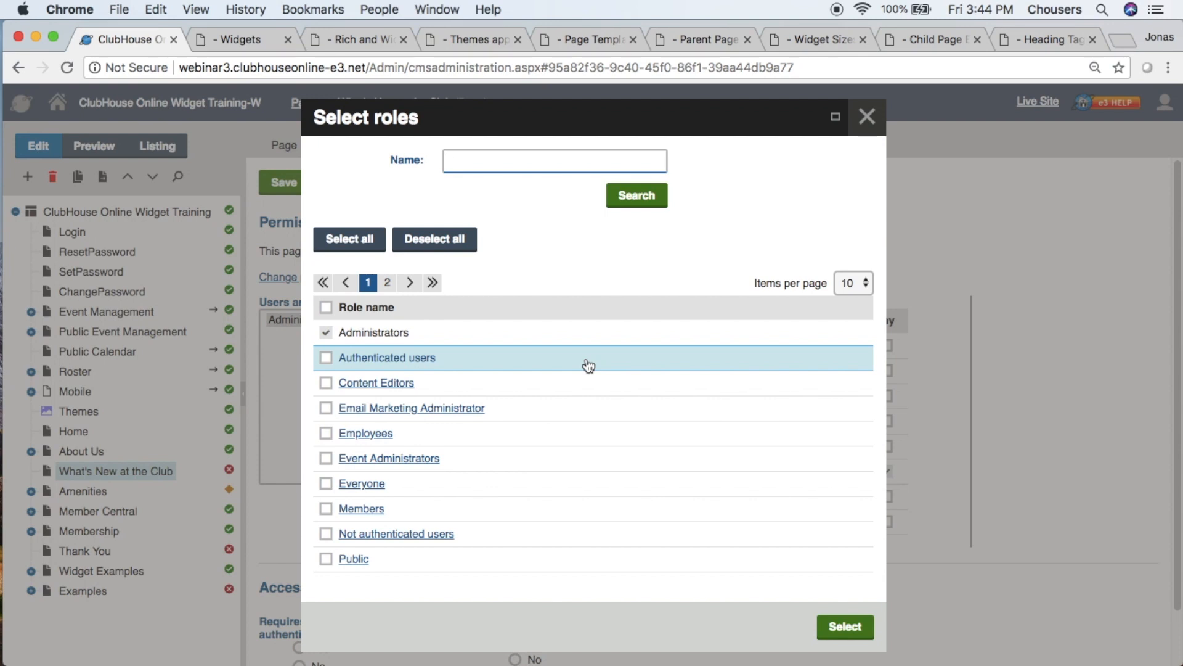
pyautogui.click(326, 486)
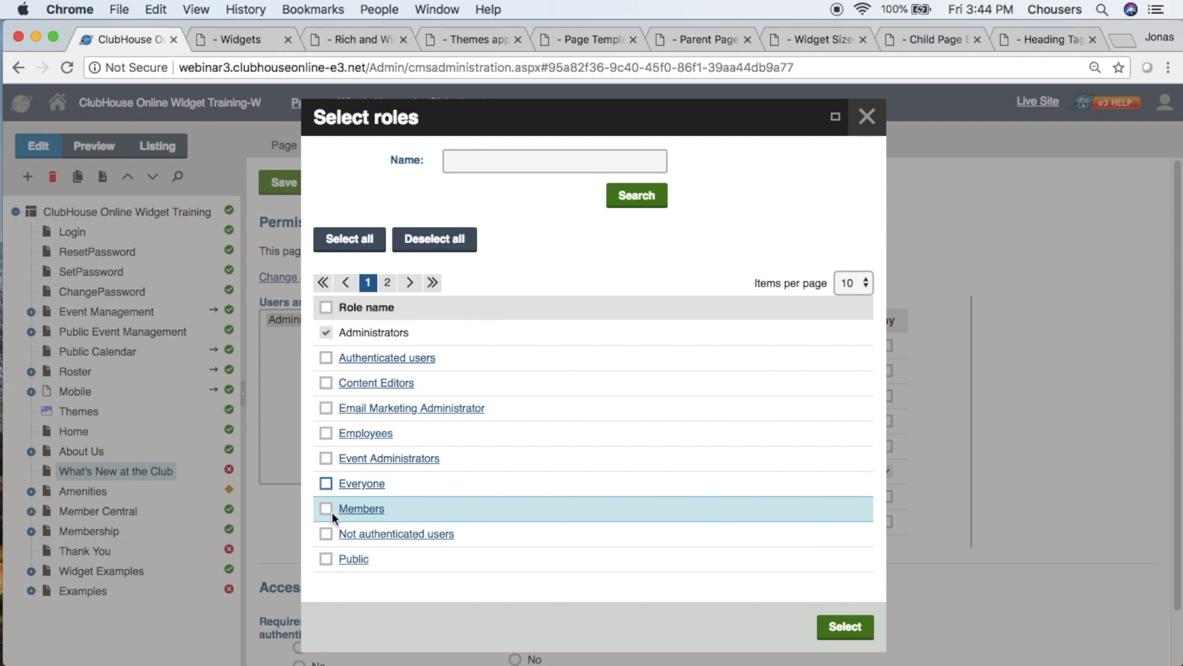
pyautogui.click(331, 516)
pyautogui.click(327, 510)
pyautogui.click(326, 535)
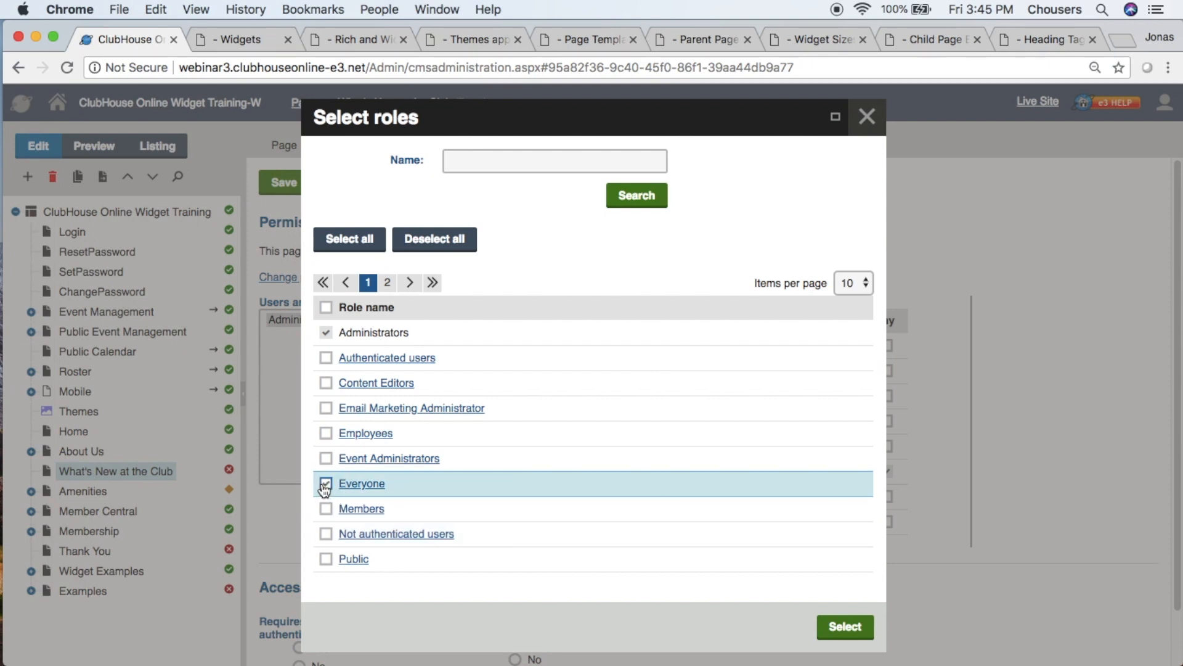
pyautogui.click(832, 627)
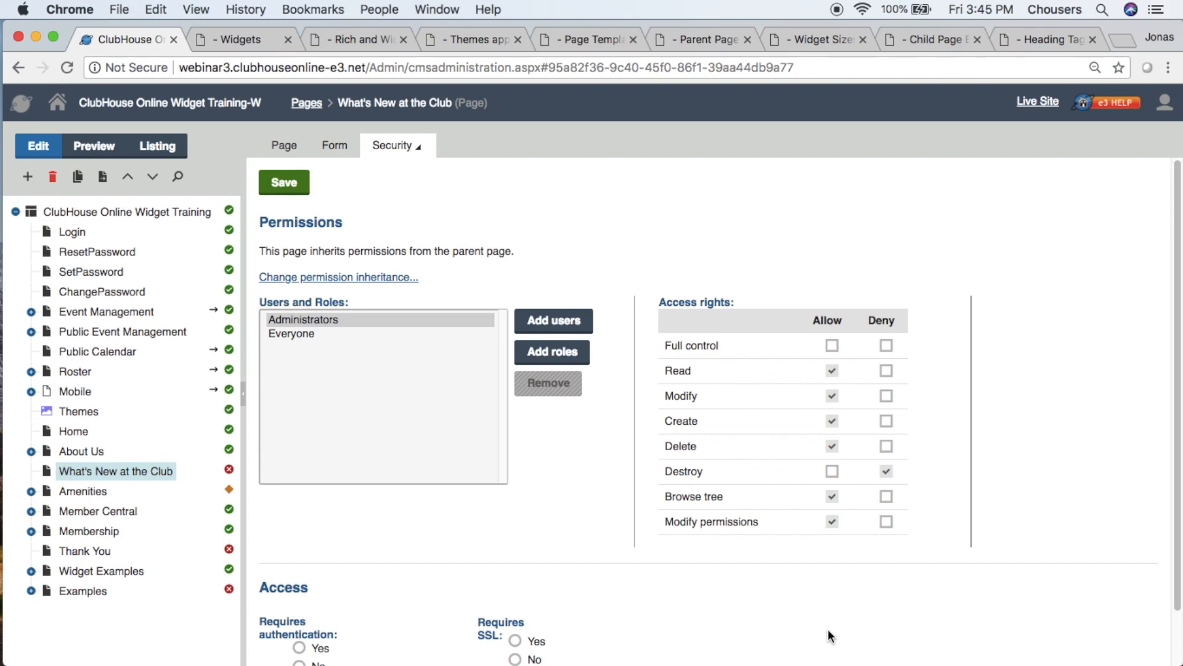
# - Allow the Everyone role Read access to the page and save the permissions
pyautogui.click(286, 334)
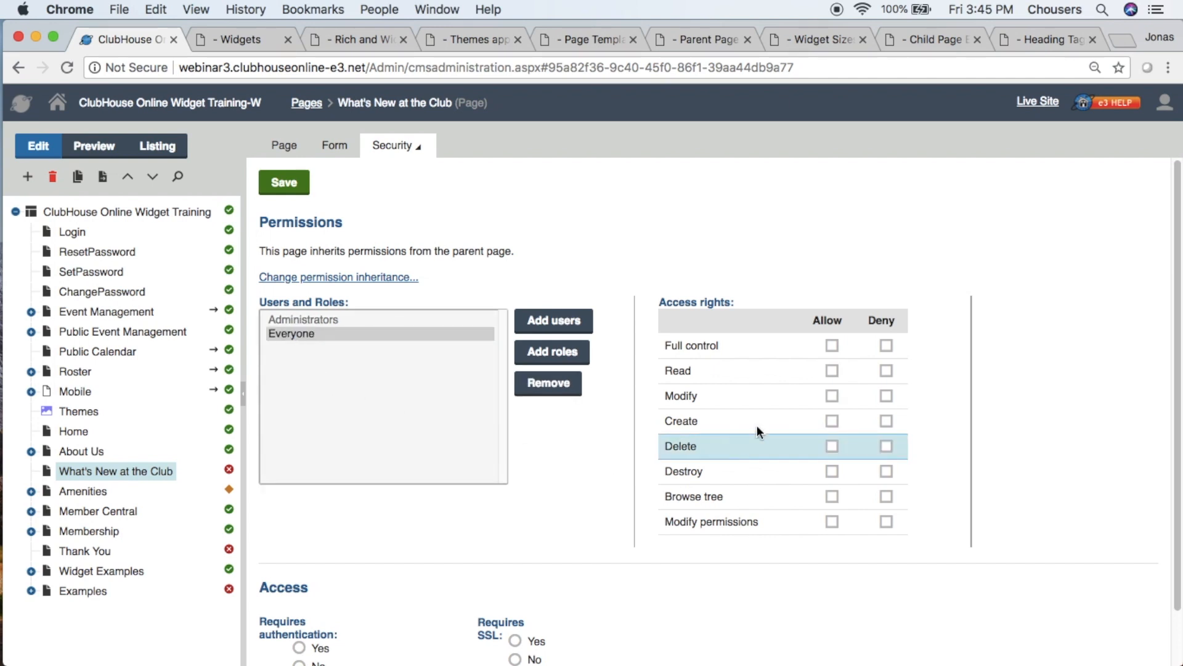
pyautogui.click(833, 371)
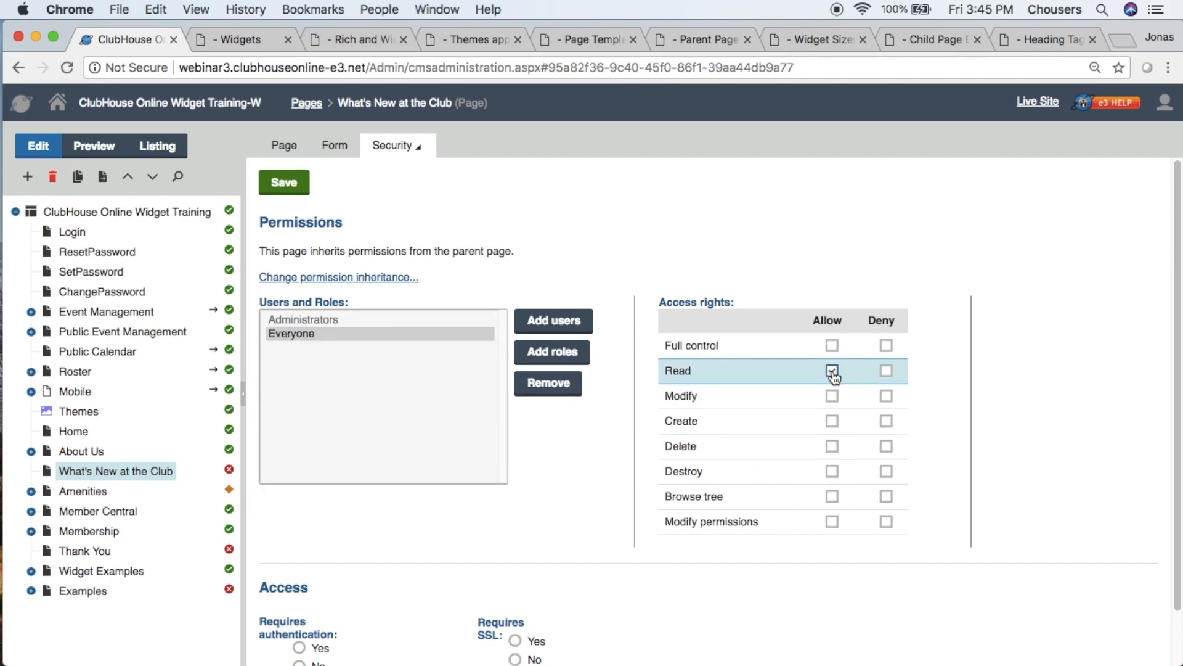
pyautogui.scroll(-2, 834, 374)
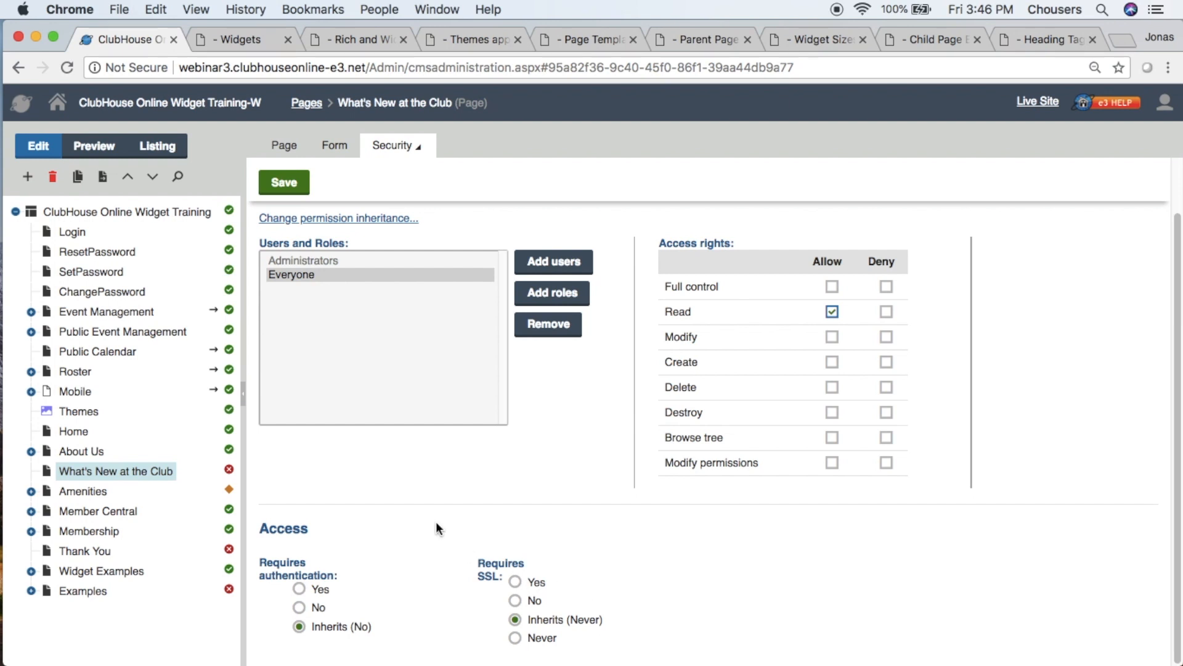
pyautogui.click(295, 195)
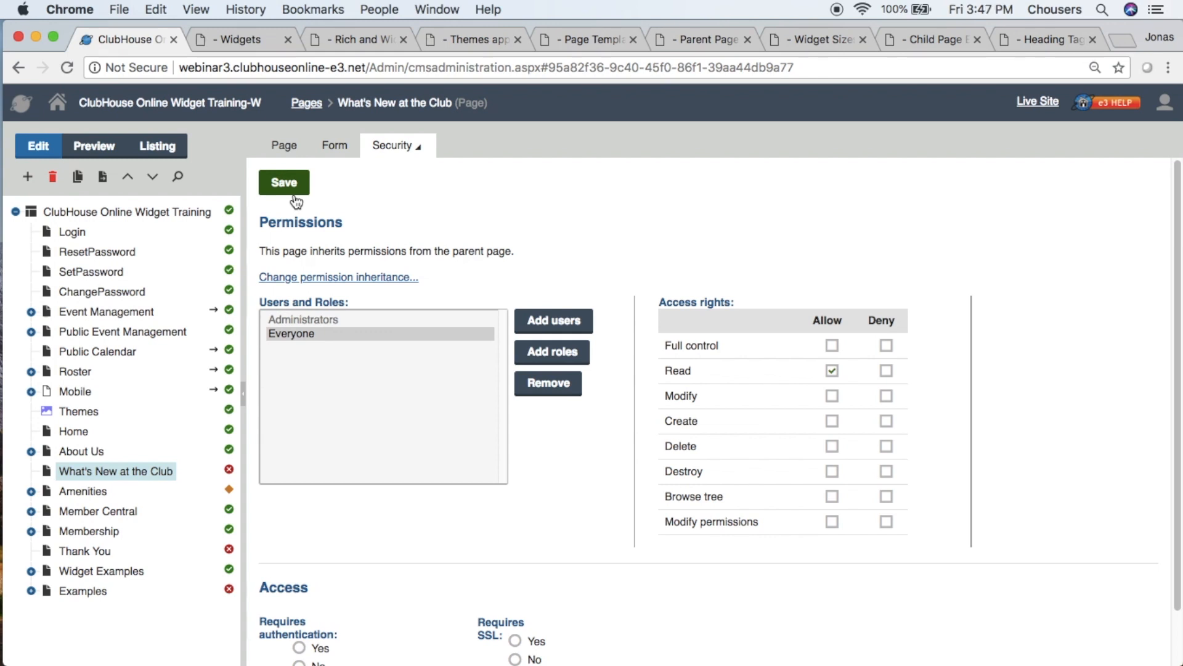
# - Look through the Parent Page example's widgets, and return to the page editing view of What's New at the Club
pyautogui.click(707, 41)
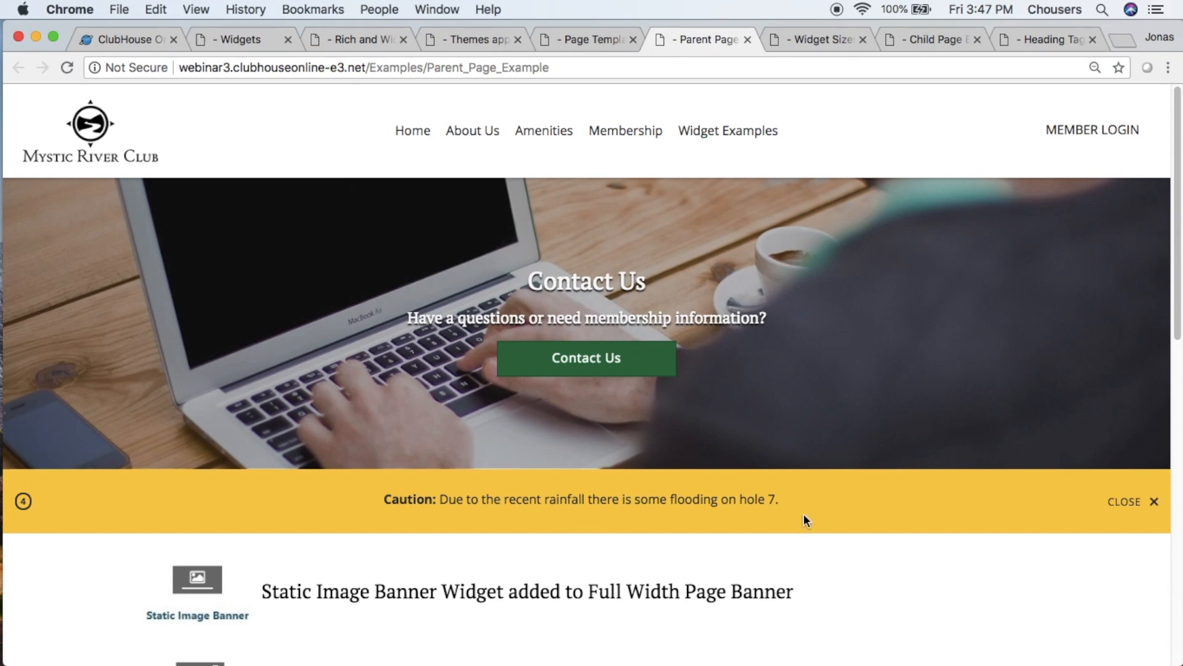
pyautogui.scroll(-10, 808, 518)
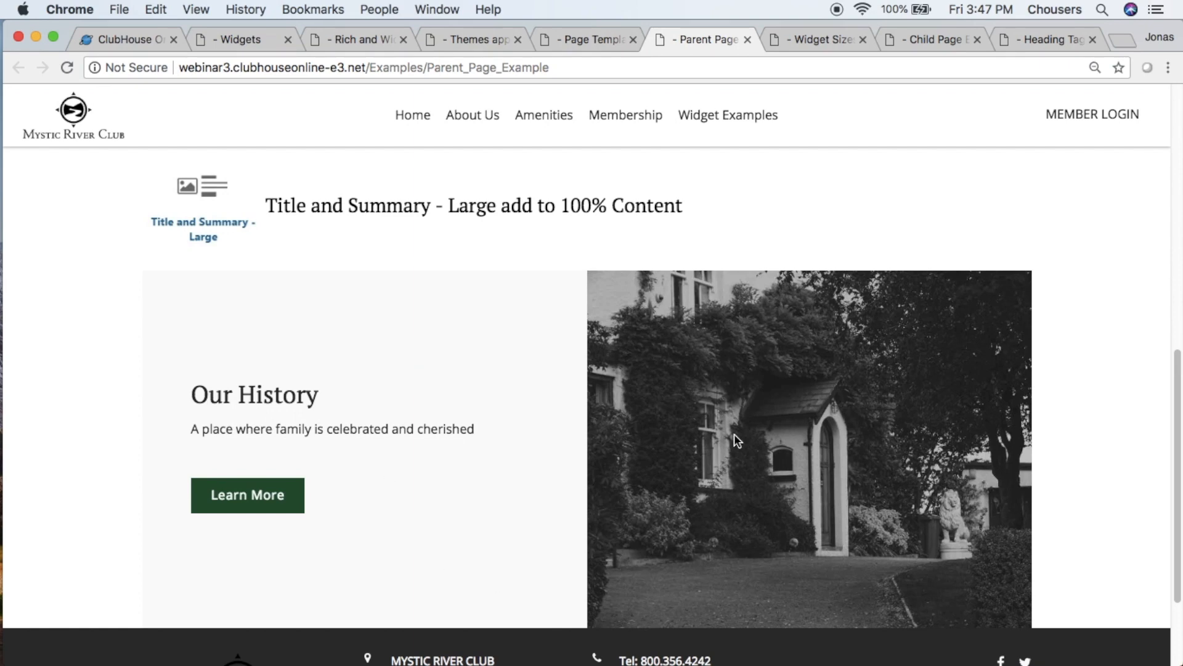
pyautogui.click(128, 39)
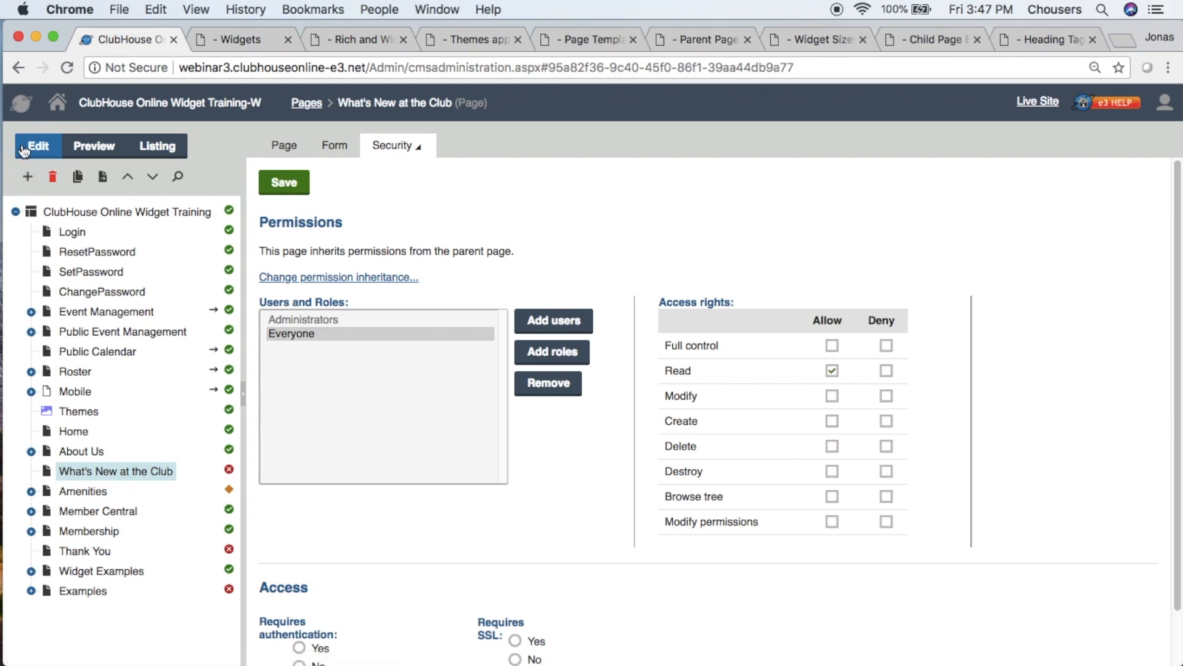
pyautogui.click(284, 145)
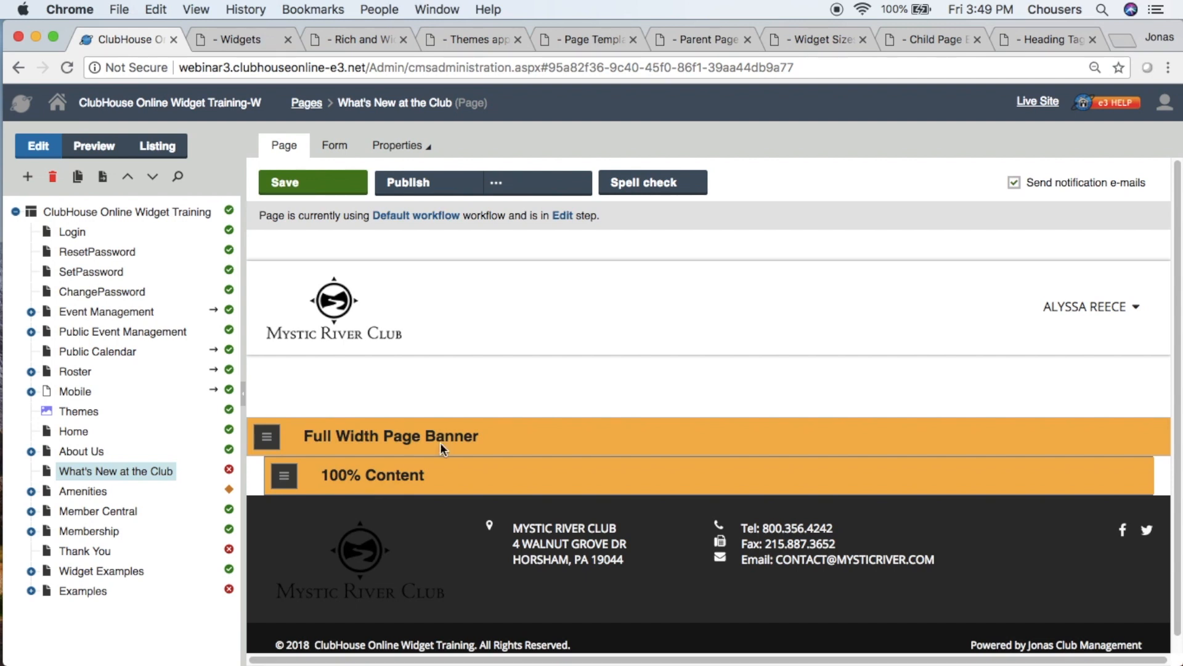
# - Review the Widget Sizes example's samples for full-width, 100 or 70 percent, and 50 or 30 percent zones, and return to page editing
pyautogui.click(811, 40)
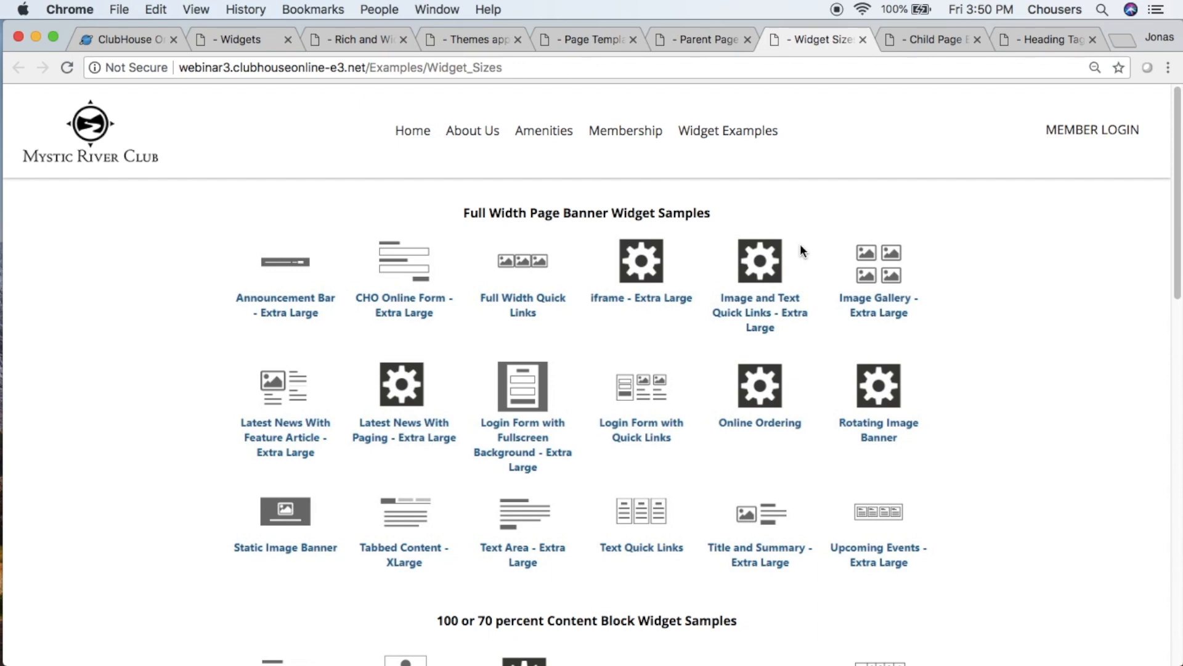
pyautogui.scroll(-10, 800, 249)
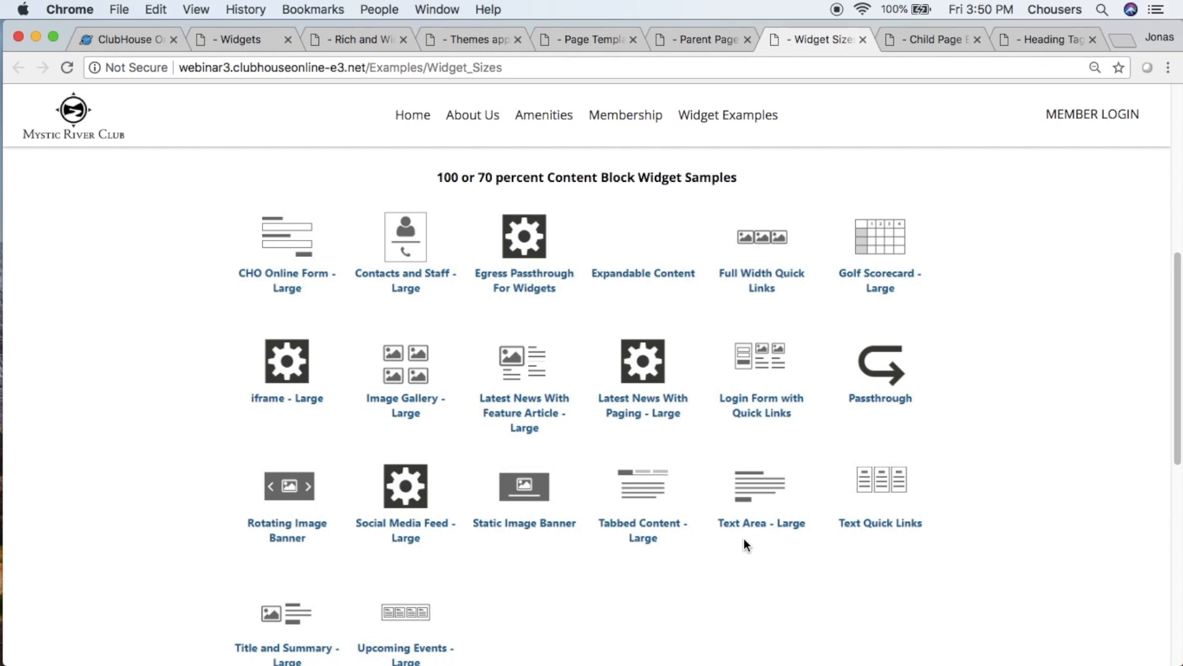
pyautogui.scroll(-12, 743, 545)
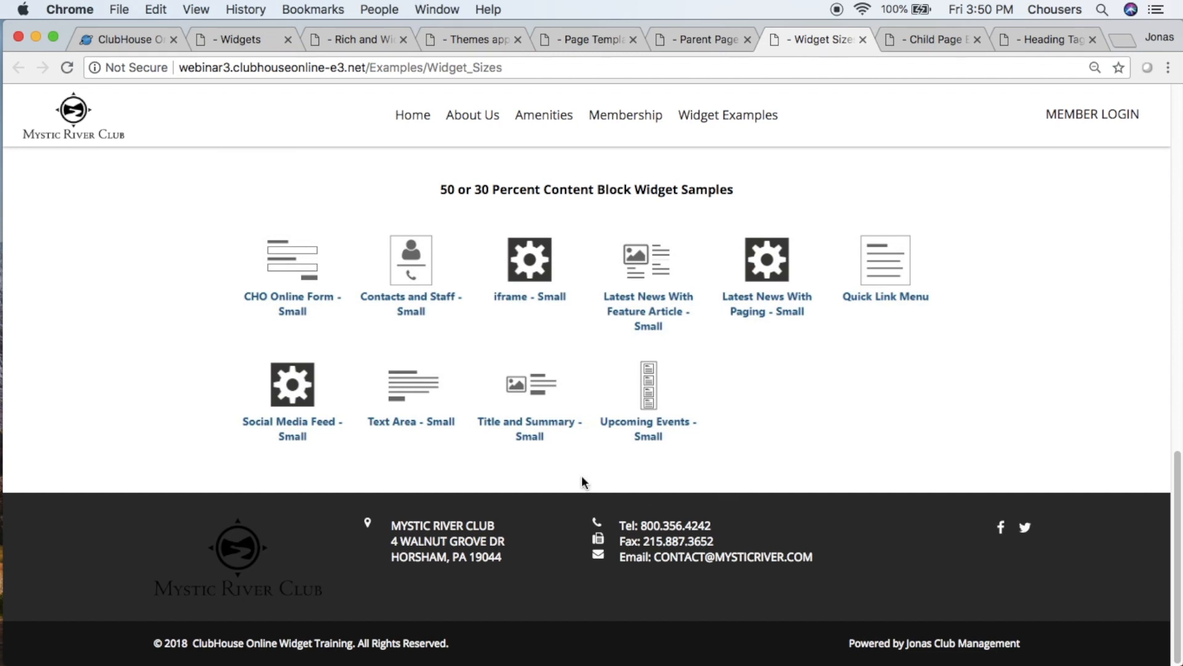
pyautogui.click(105, 51)
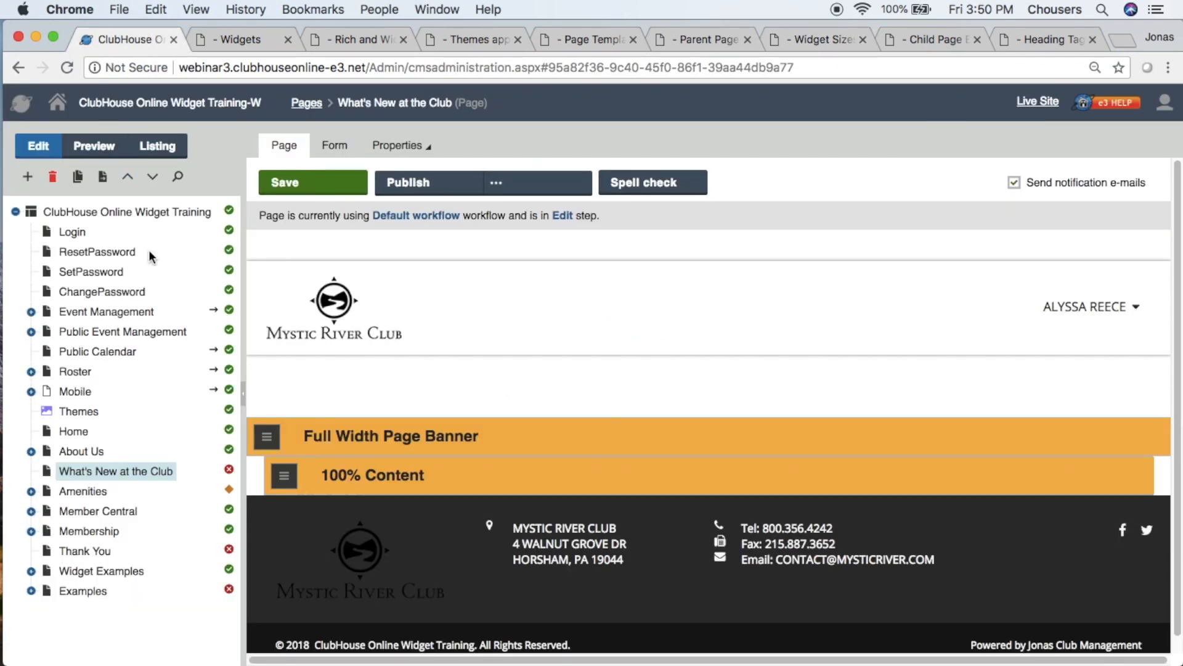
# - Add a Static Image Banner widget to the Full Width Page Banner zone of What's New at the Club
pyautogui.click(267, 439)
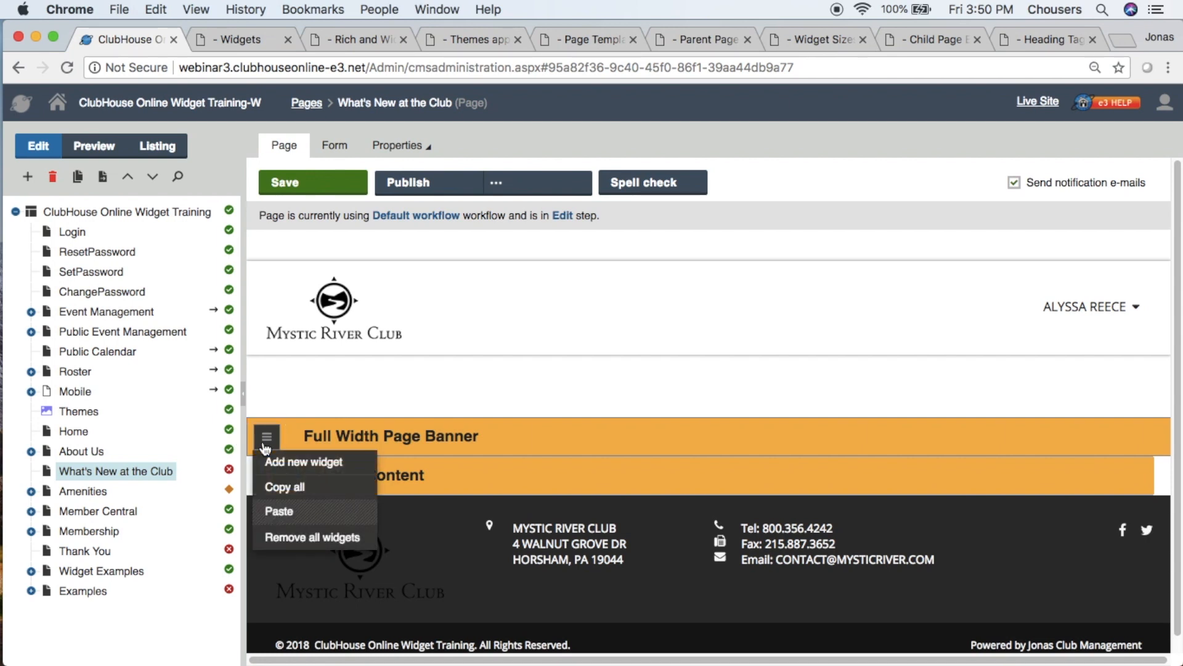
pyautogui.click(266, 448)
pyautogui.click(265, 444)
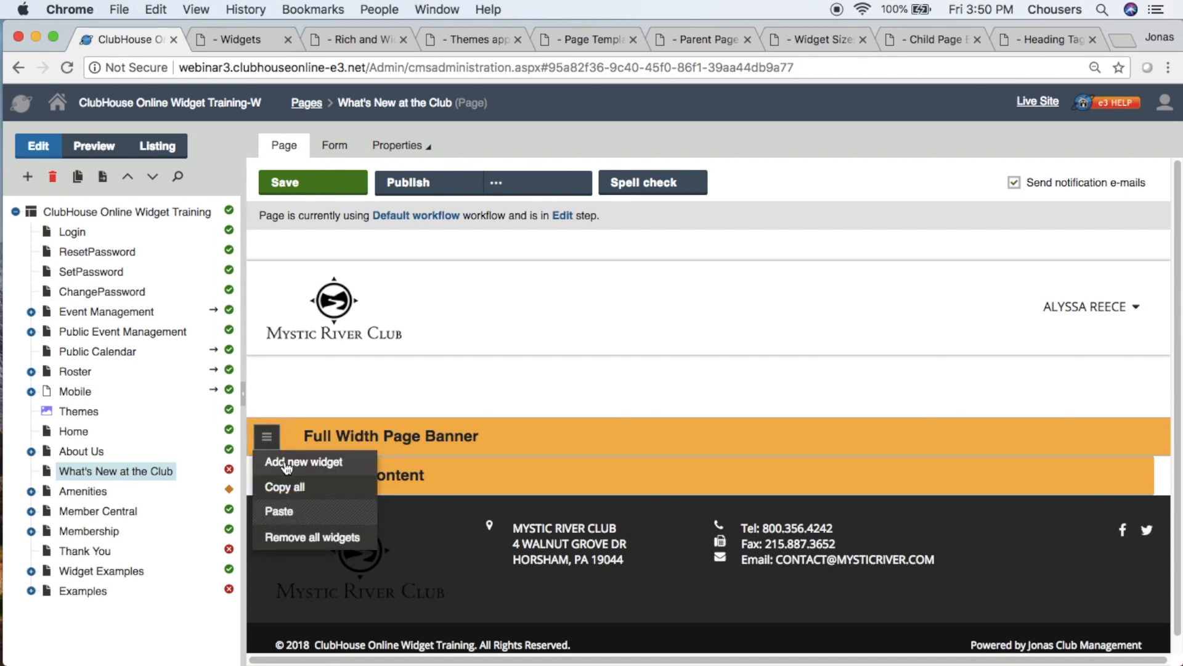
pyautogui.click(337, 469)
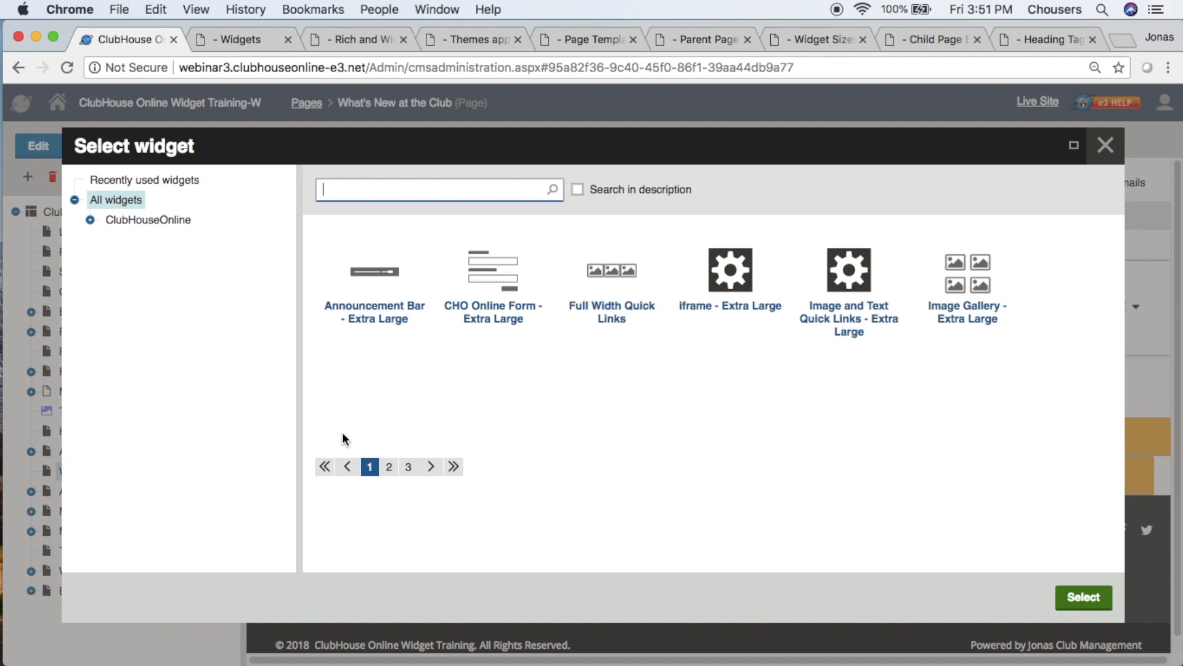
pyautogui.click(323, 379)
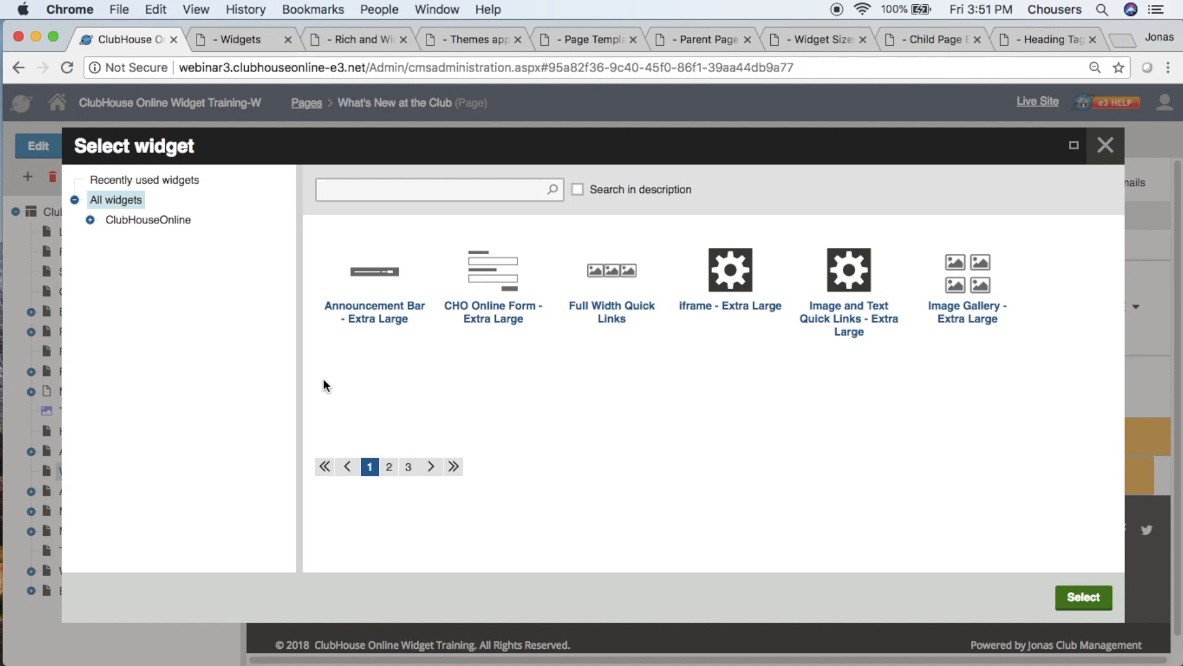
pyautogui.click(388, 467)
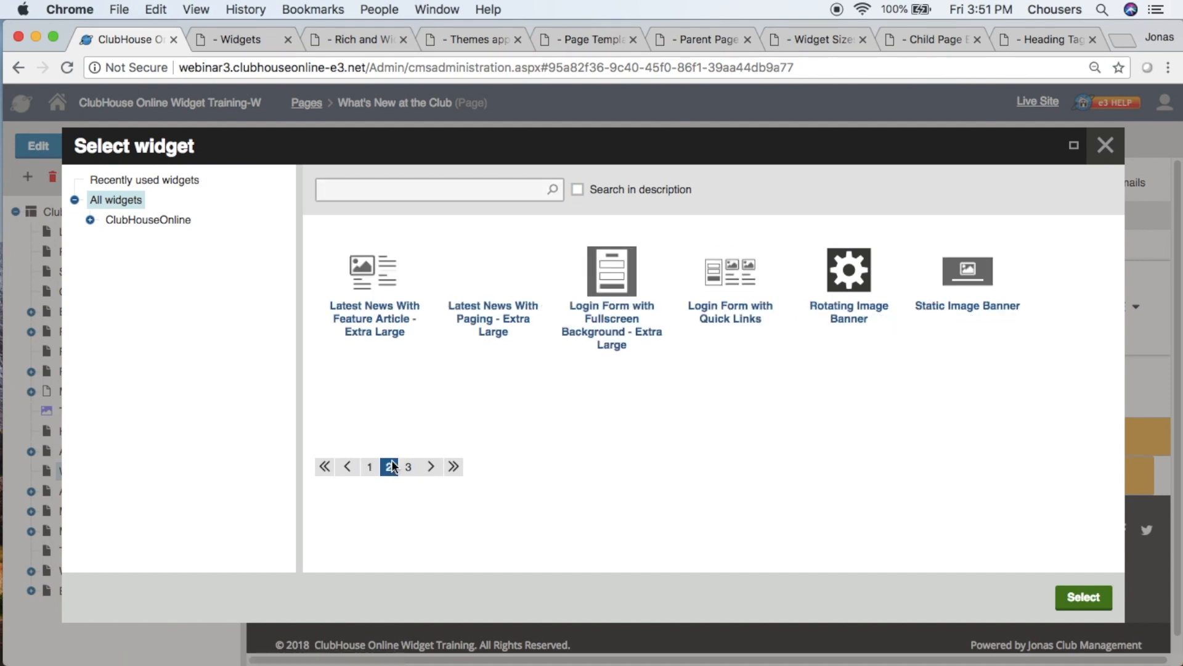
pyautogui.click(975, 321)
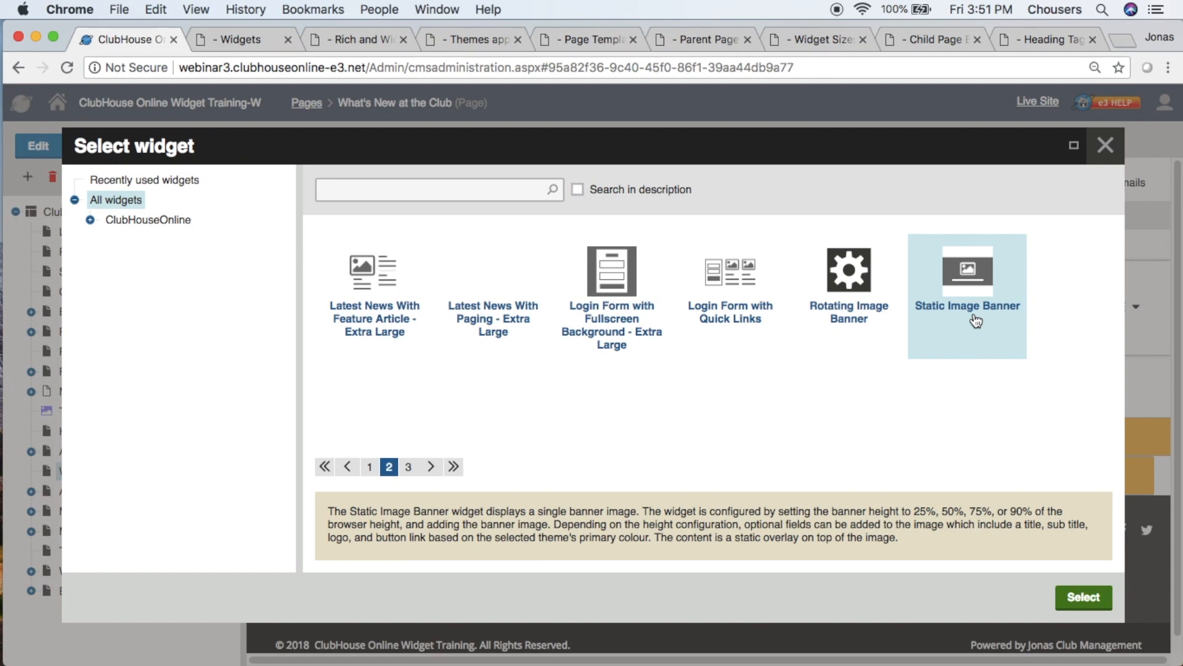
pyautogui.click(1084, 598)
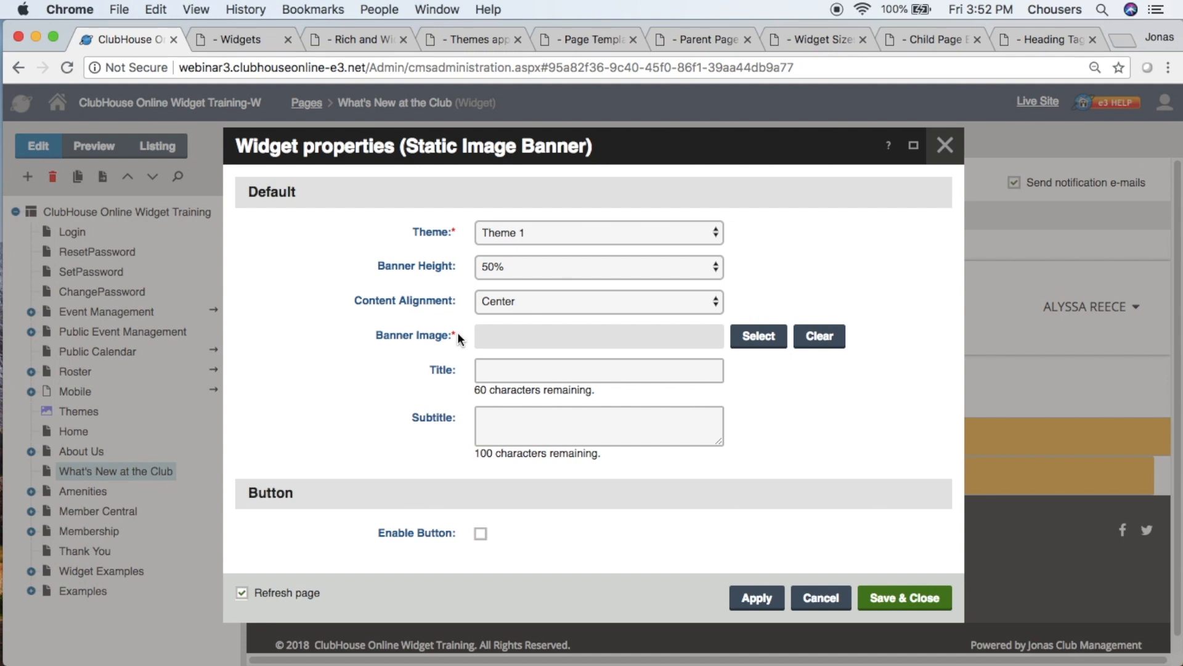
# - Review the Static Image Banner's content fields and its available themes, keeping Theme 1
pyautogui.moveTo(458, 334)
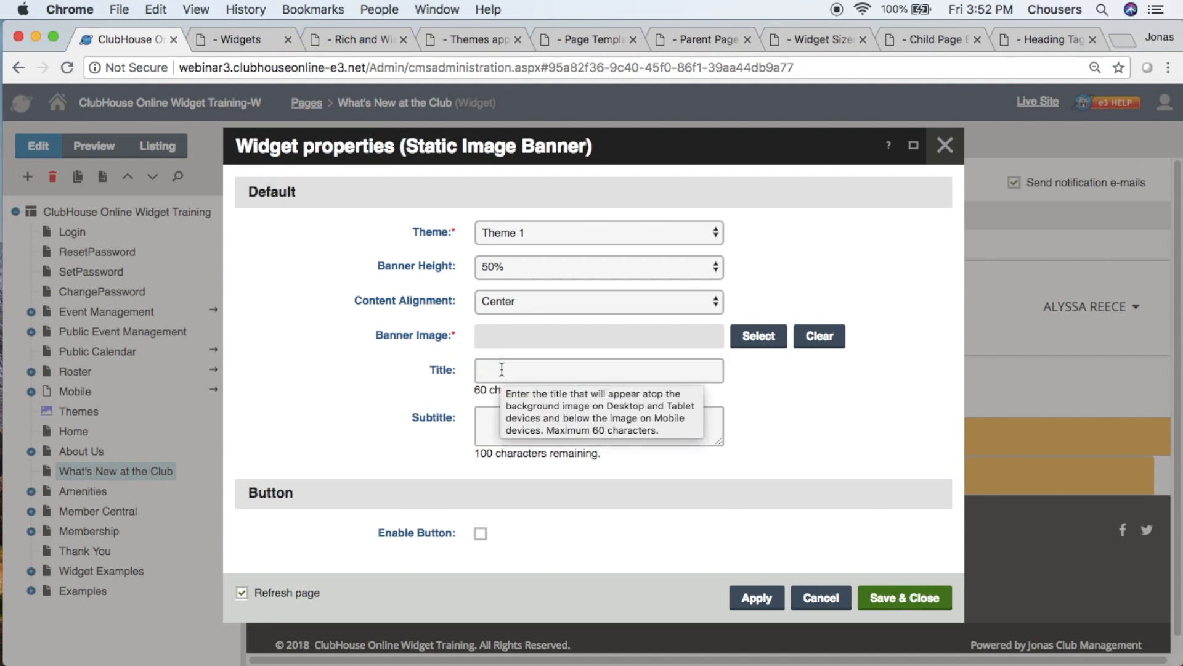
pyautogui.moveTo(496, 415)
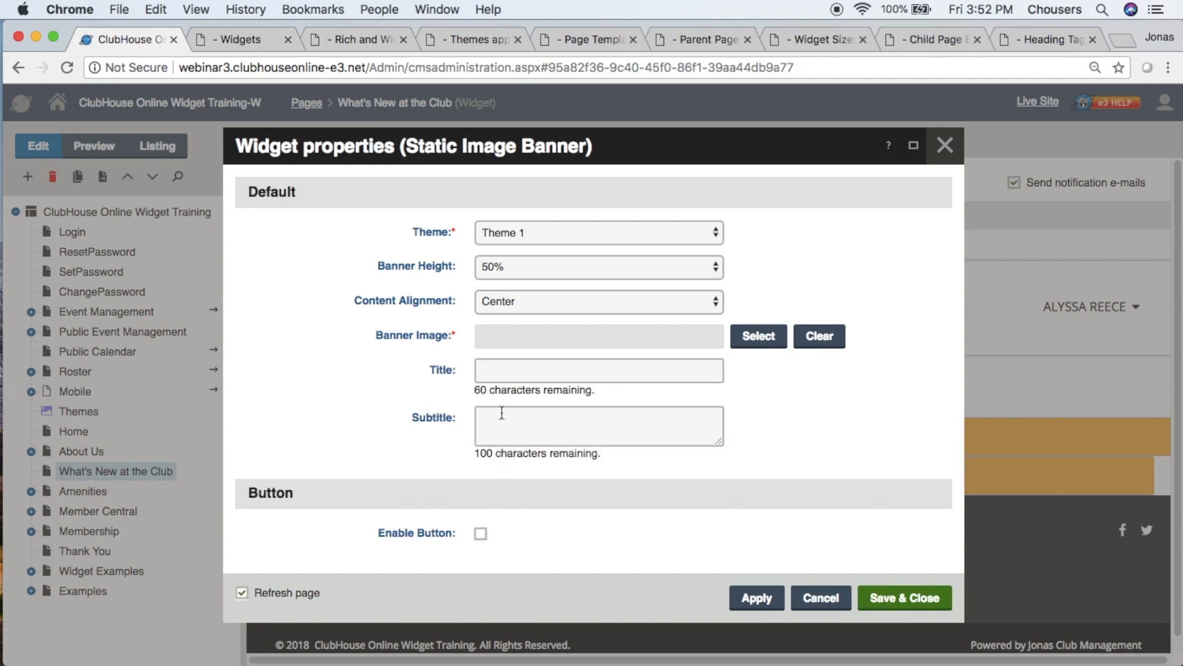
pyautogui.click(717, 234)
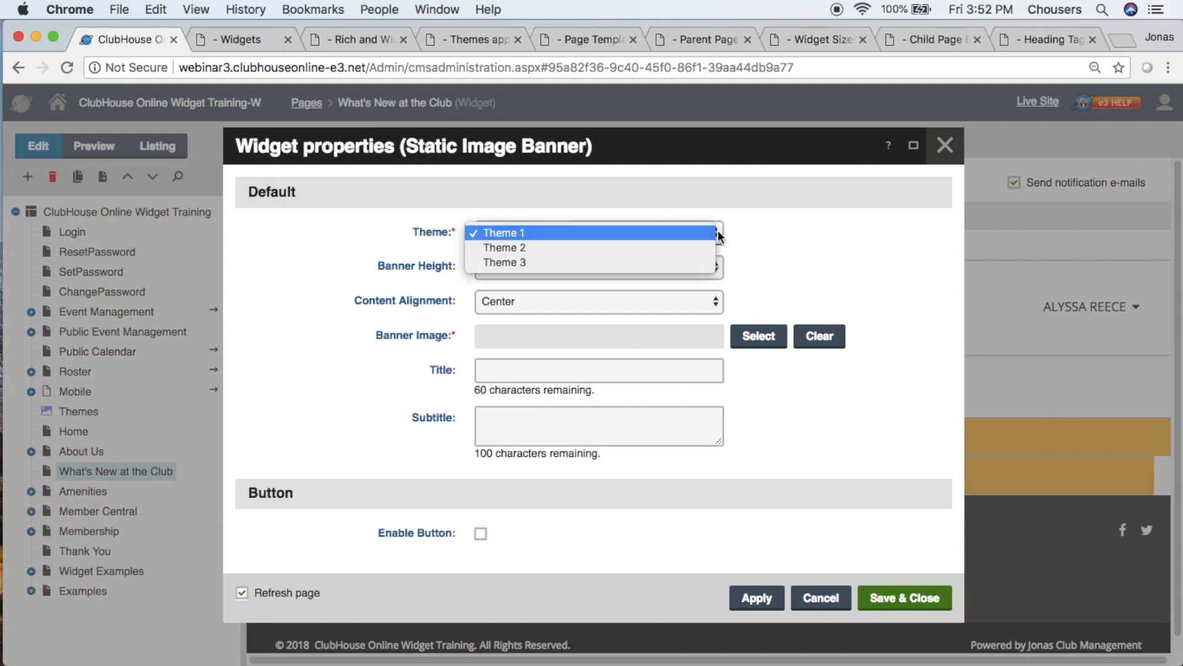
pyautogui.click(744, 232)
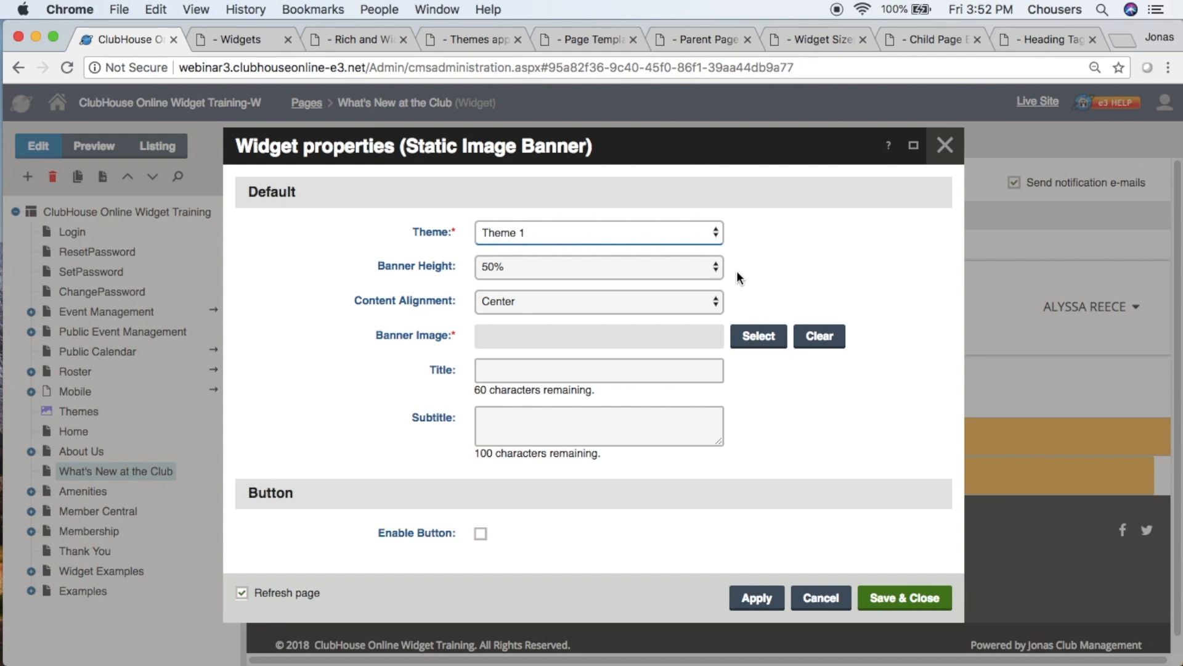
pyautogui.press('Tab')
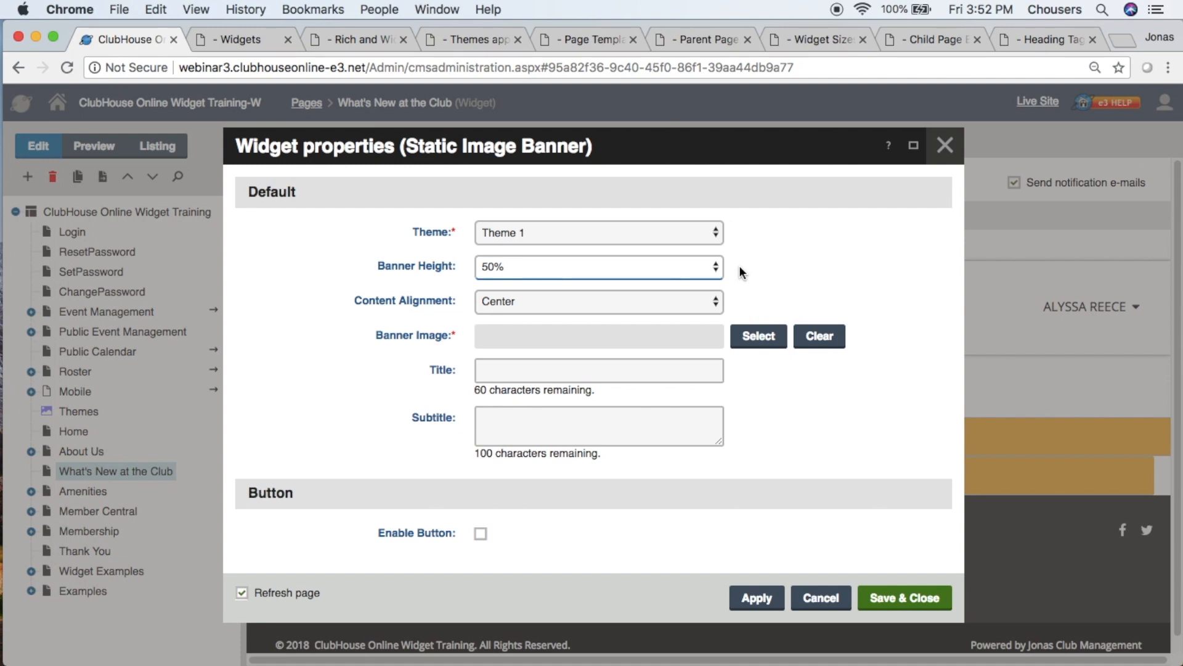
# - Try banner heights of 25% and 90%, return to 50%, and check the content alignment options while keeping Center
pyautogui.click(715, 265)
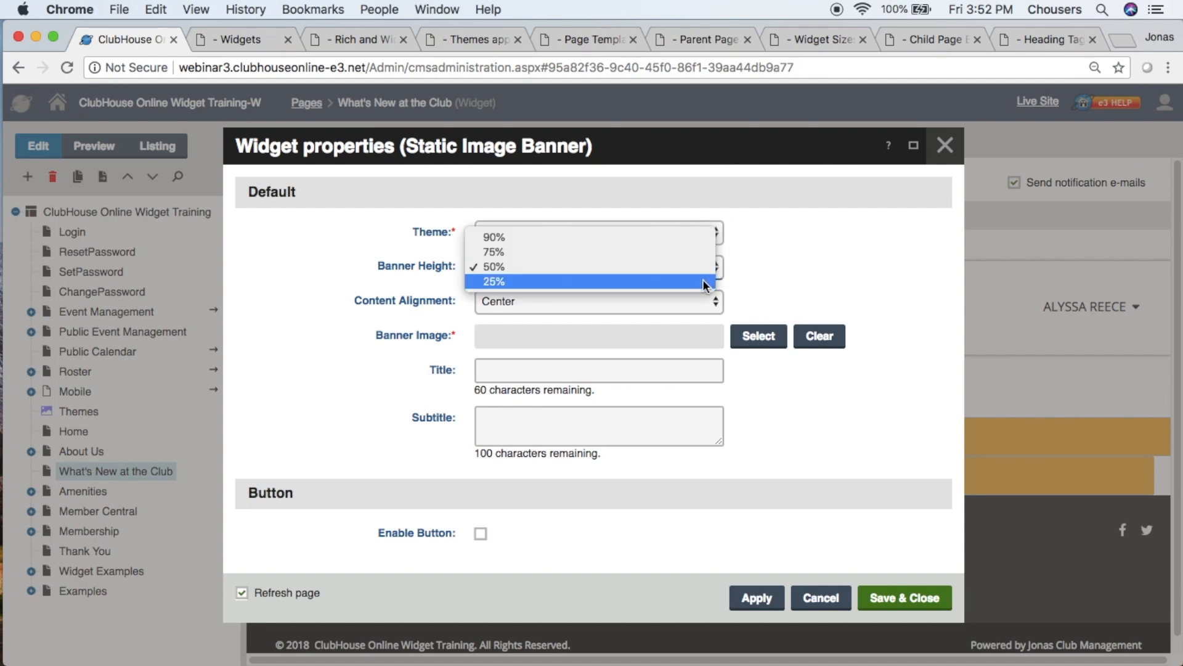
pyautogui.click(703, 282)
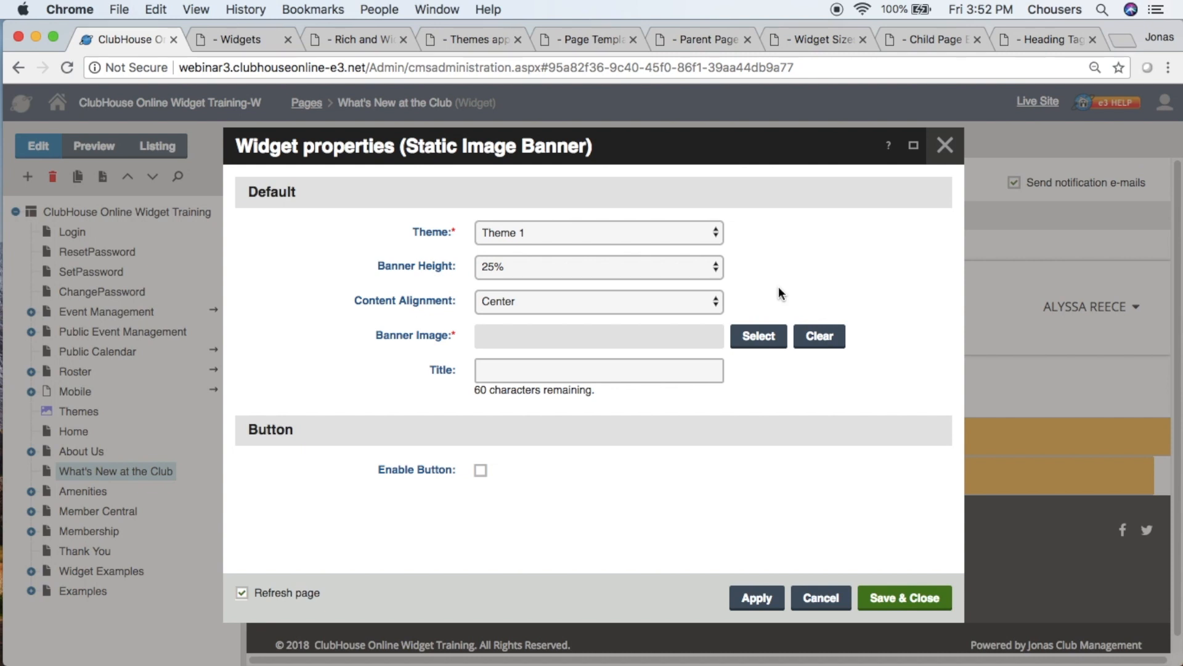
pyautogui.click(718, 267)
pyautogui.click(670, 223)
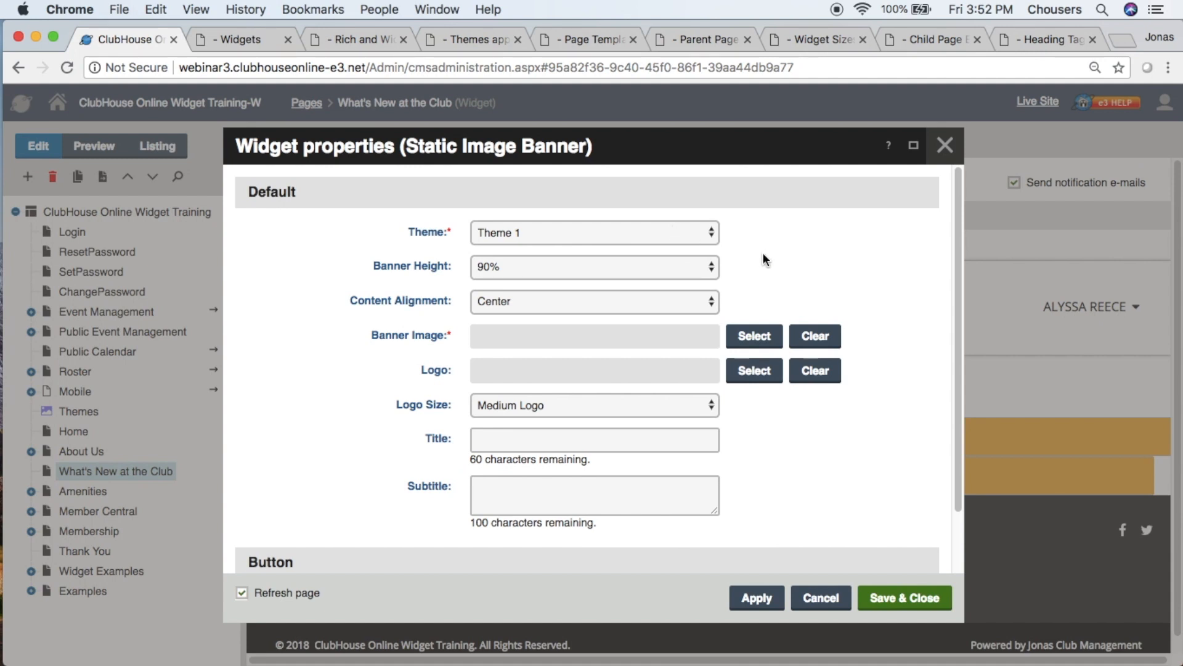
pyautogui.click(705, 273)
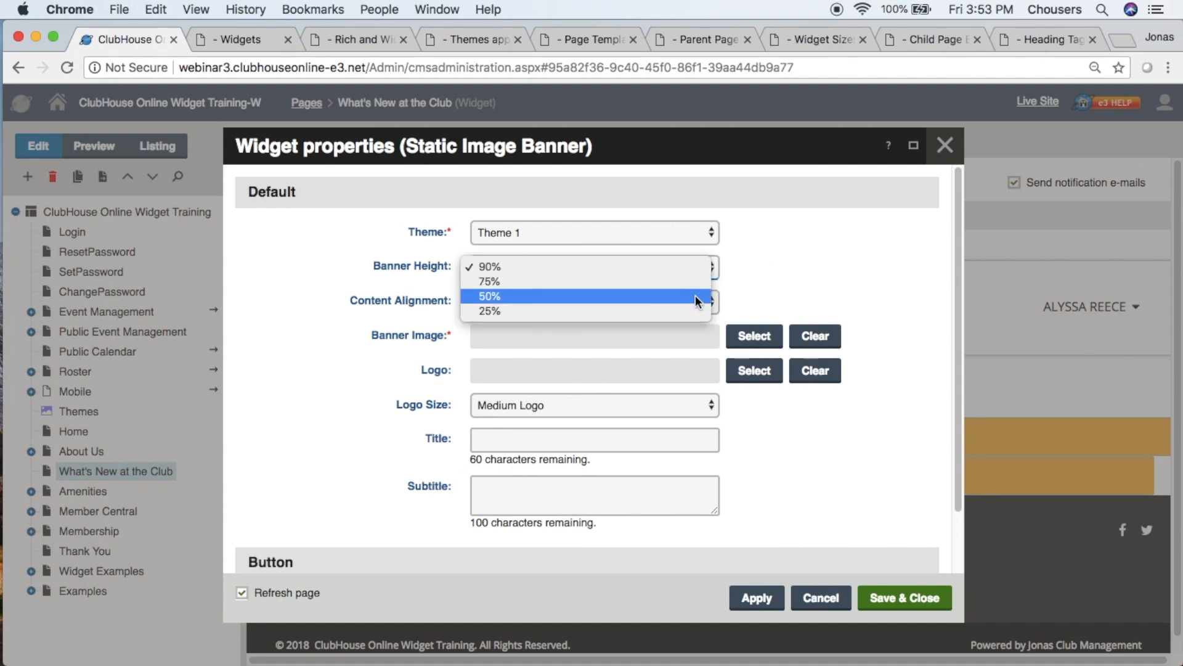
pyautogui.click(697, 296)
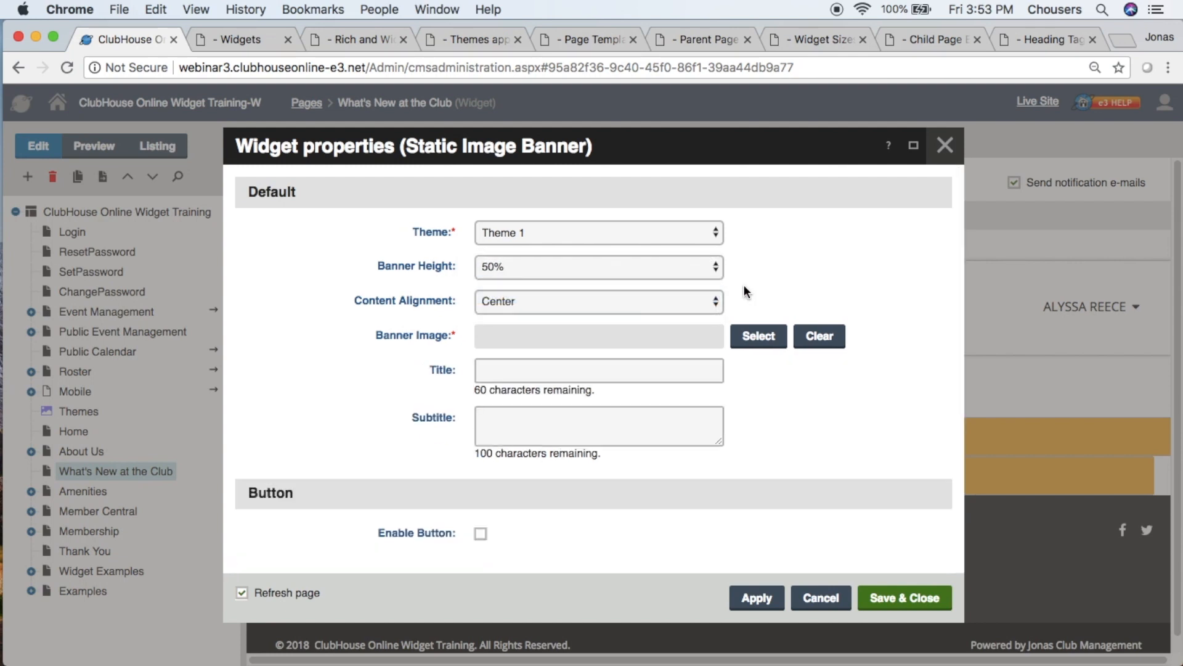
pyautogui.click(716, 302)
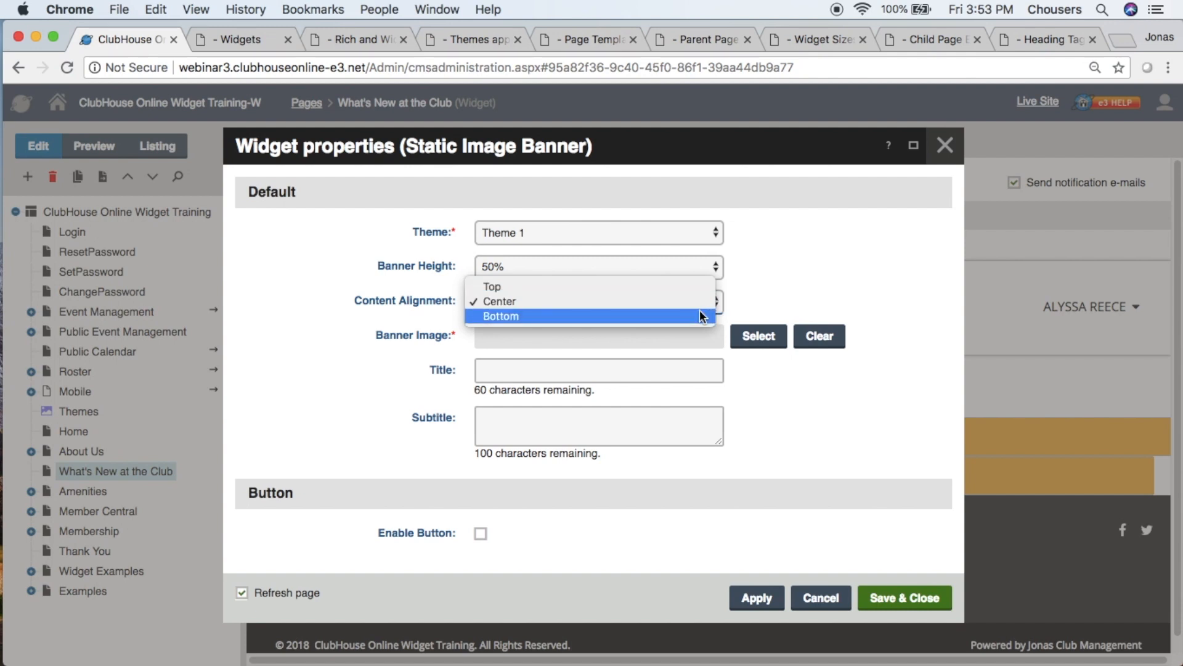
pyautogui.click(758, 301)
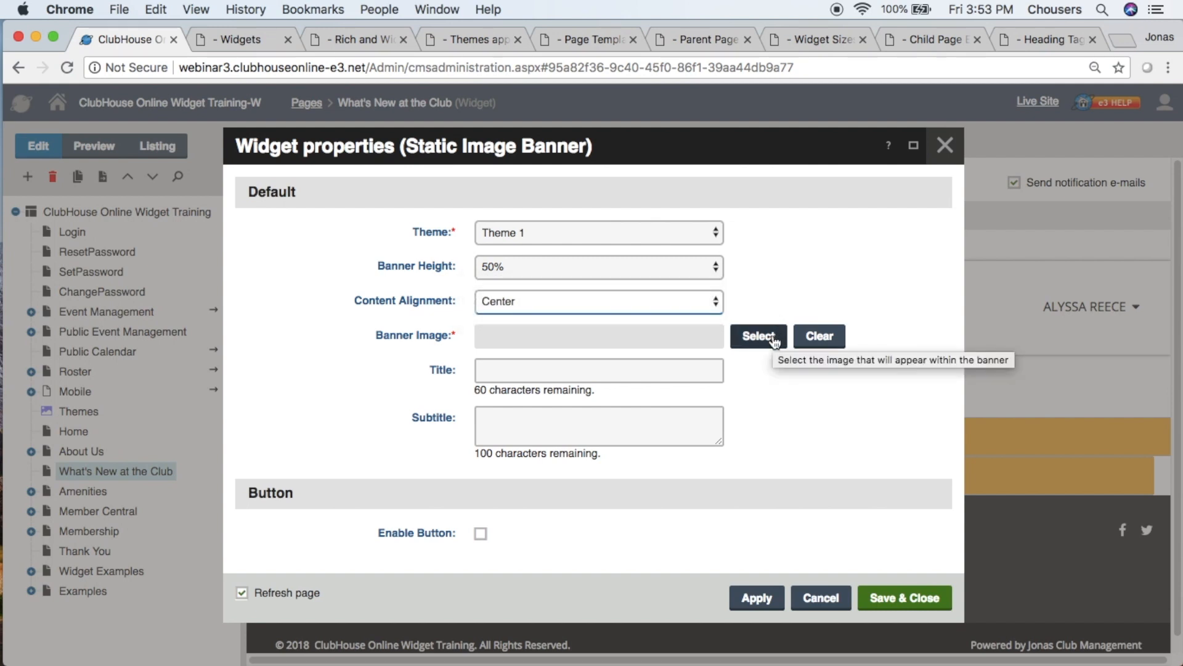
# - Open the Site Media file selection for the banner image, and view the new folder form without creating a folder
pyautogui.click(758, 336)
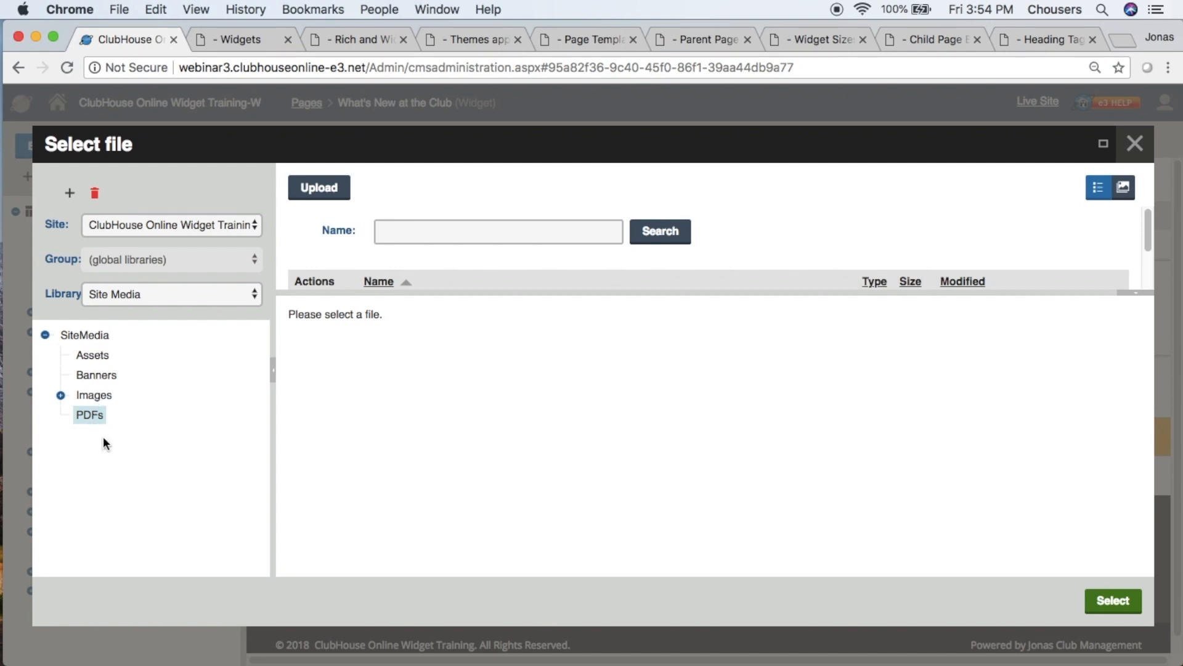
pyautogui.click(70, 193)
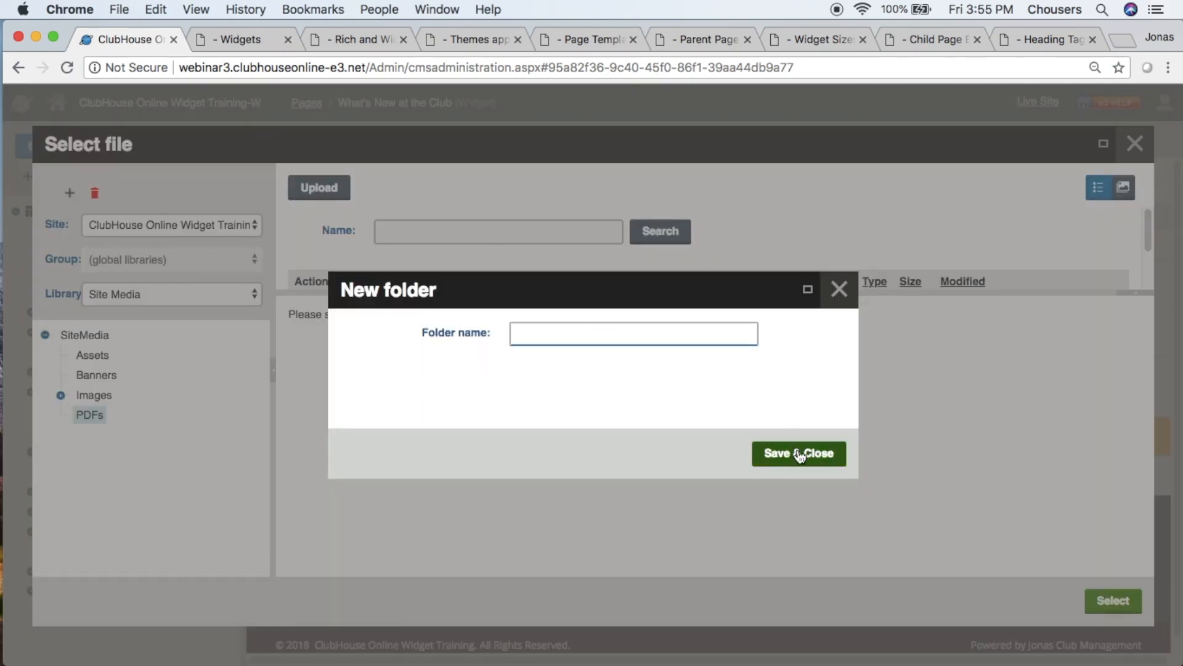
pyautogui.click(840, 307)
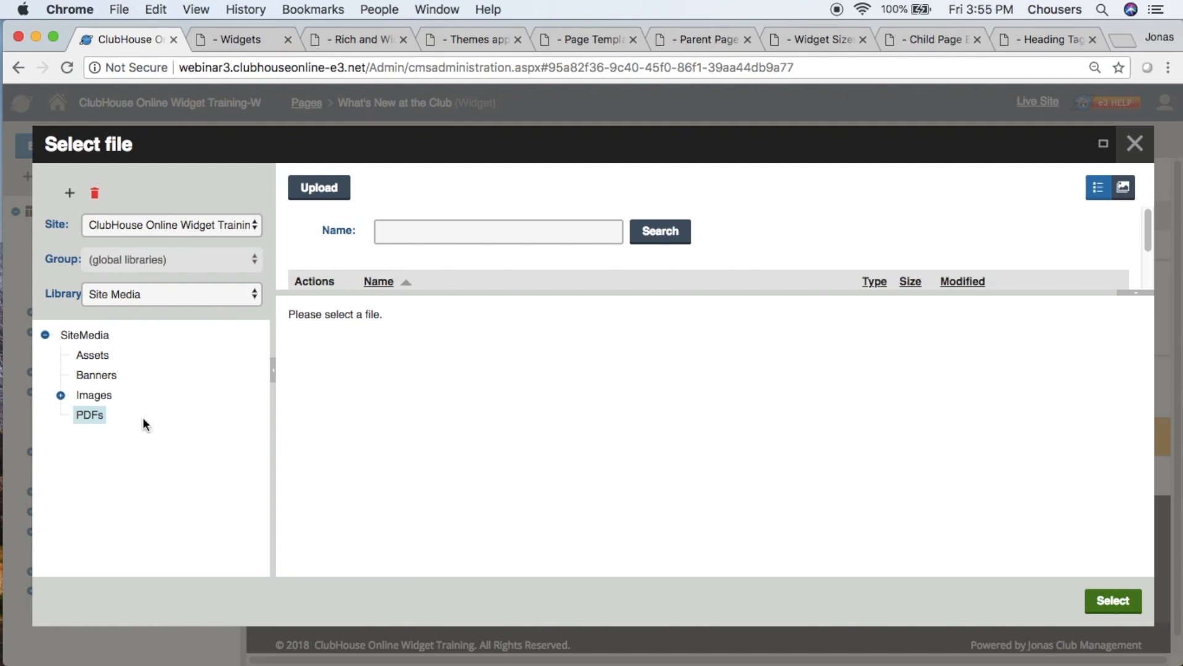
# - Open the Banners folder in Site Media and check the upload selection of several golf images without uploading them
pyautogui.click(101, 376)
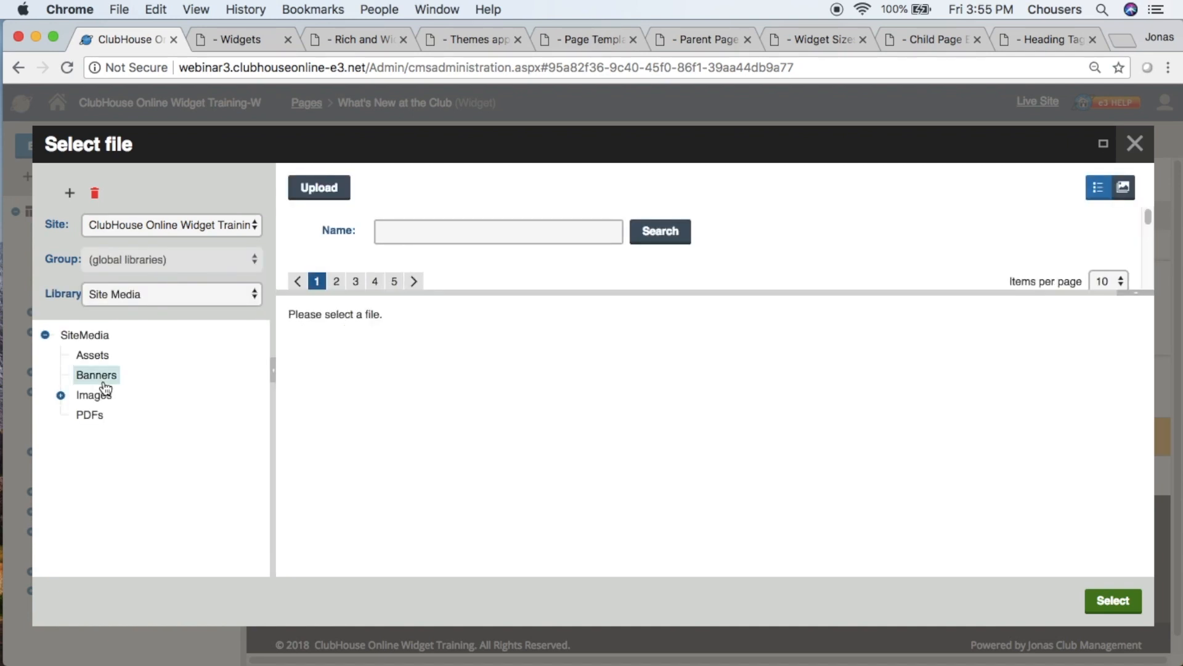
pyautogui.click(347, 195)
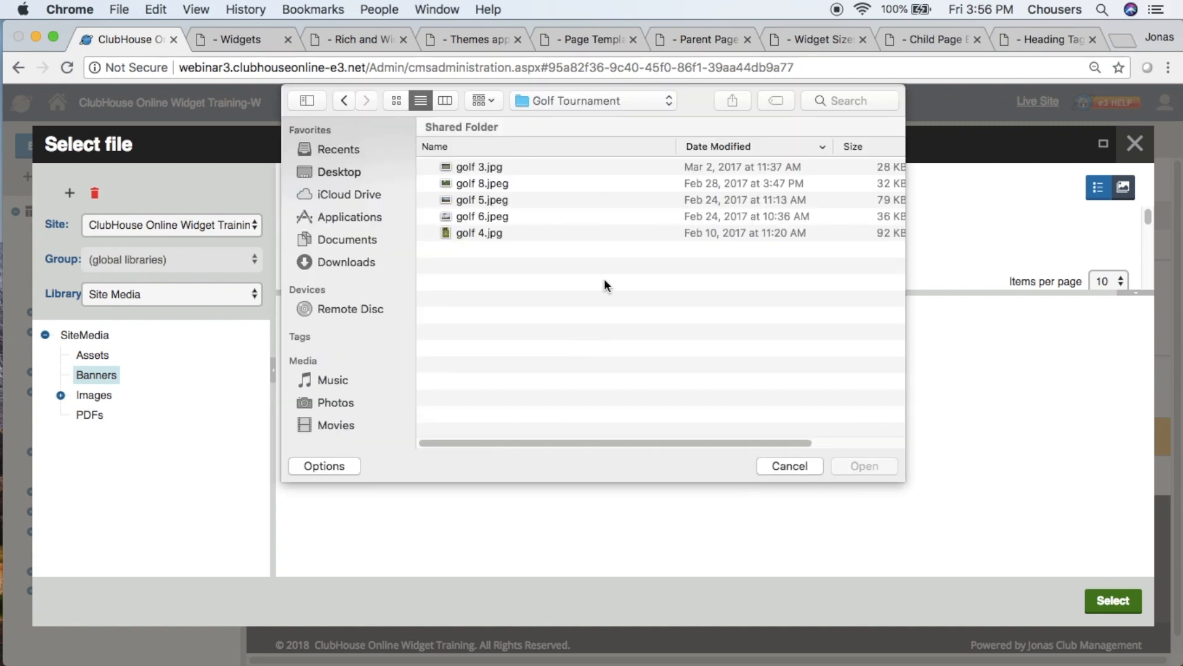
pyautogui.click(486, 168)
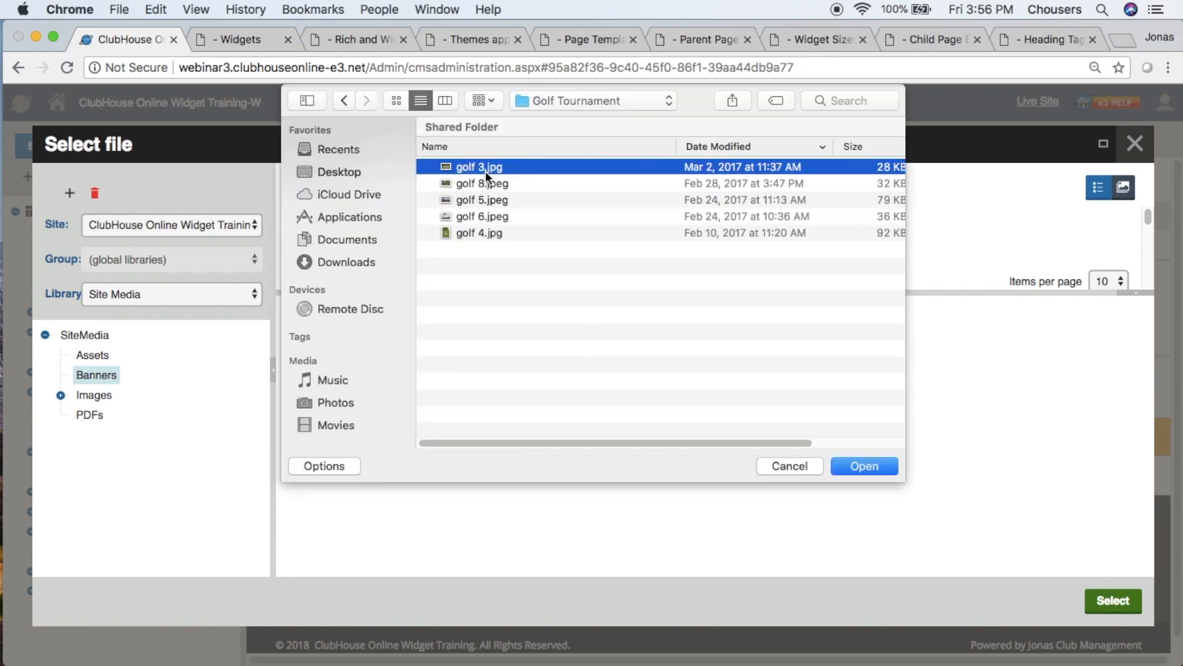
pyautogui.moveTo(486, 170); pyautogui.dragTo(487, 201)
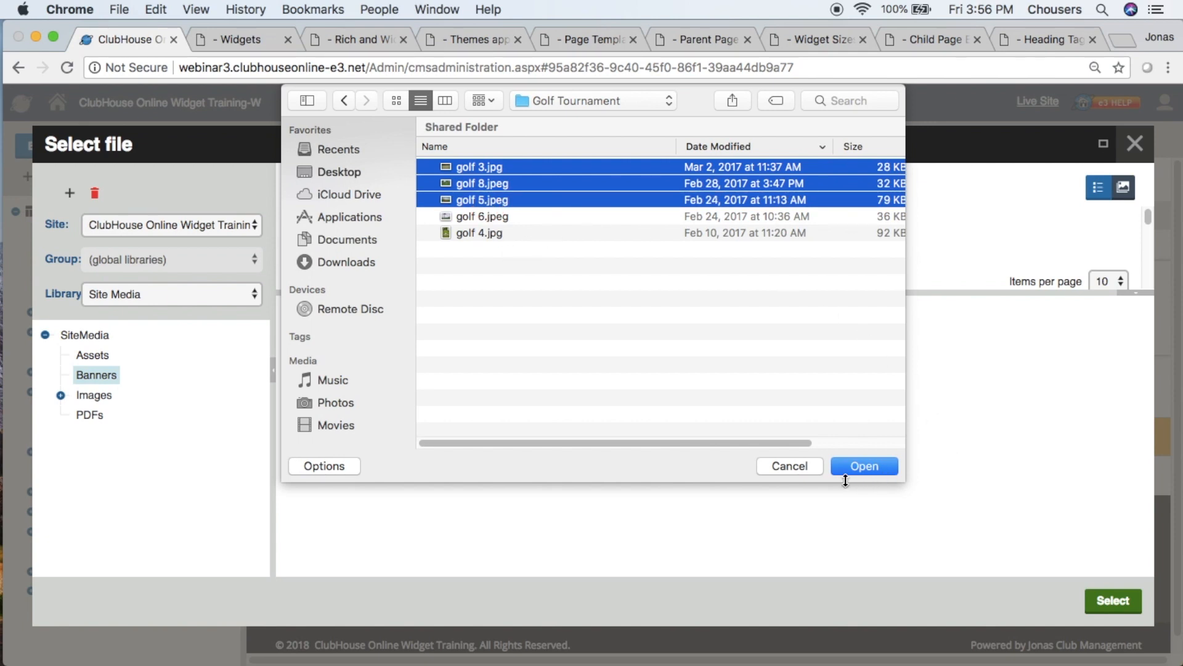
pyautogui.click(805, 466)
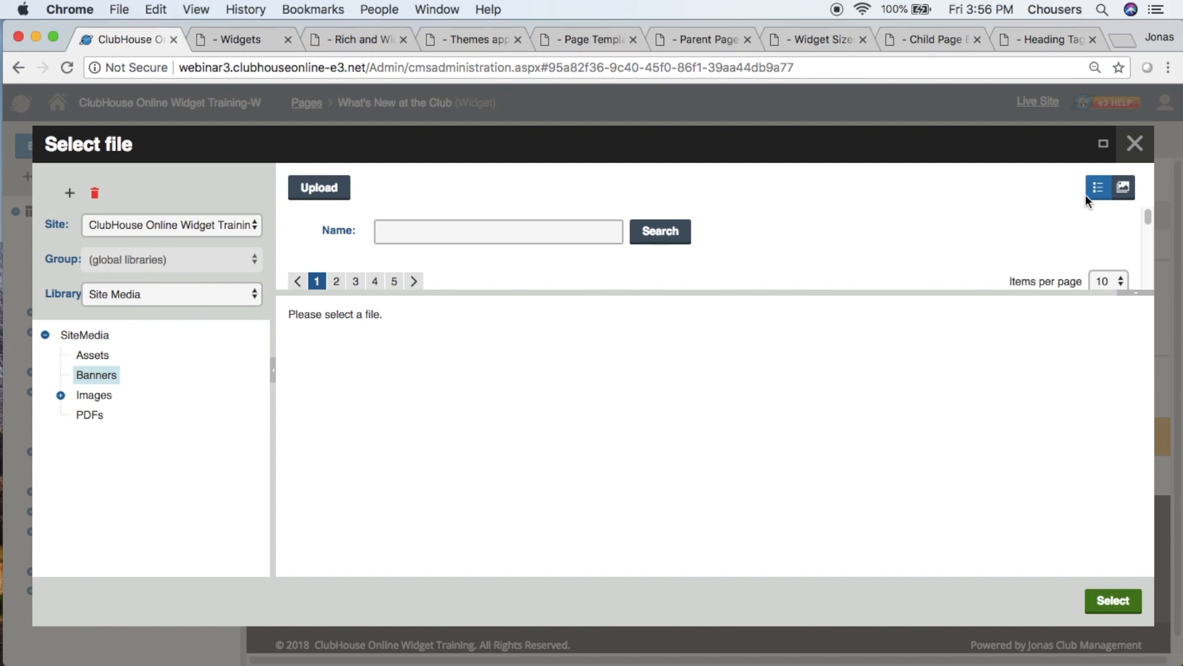
# - Enlarge the file selection and file list, preview banner_-_contact, and compare the thumbnail and list views of the Banners folder
pyautogui.click(1098, 148)
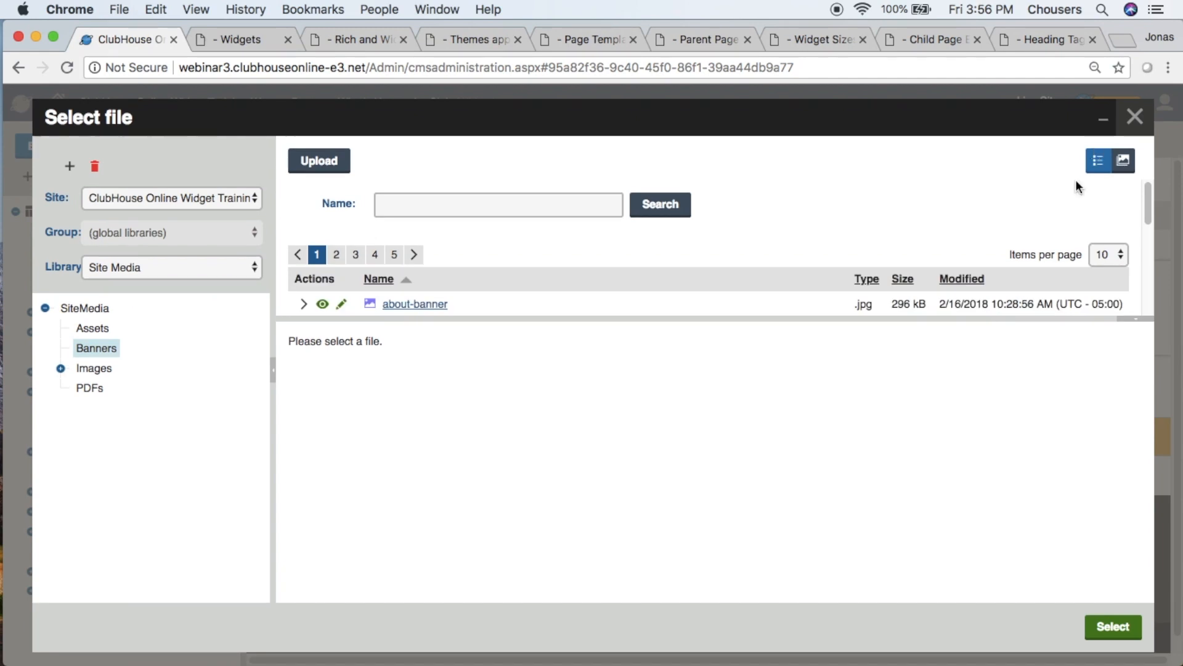
pyautogui.click(1137, 319)
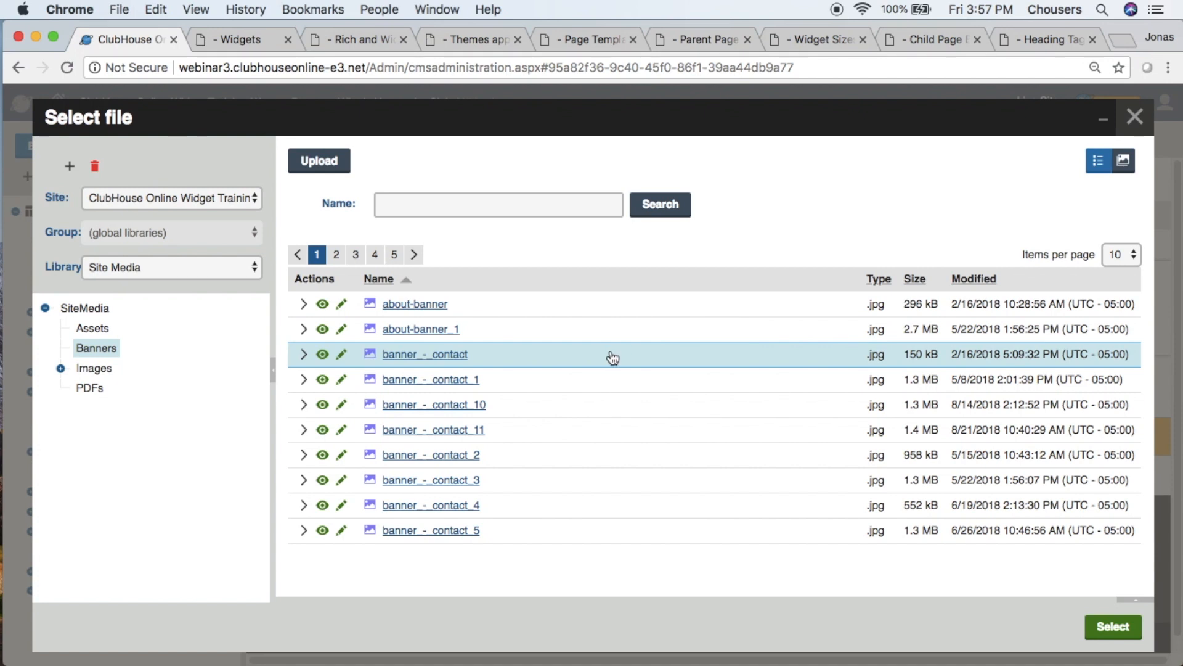
pyautogui.moveTo(370, 359)
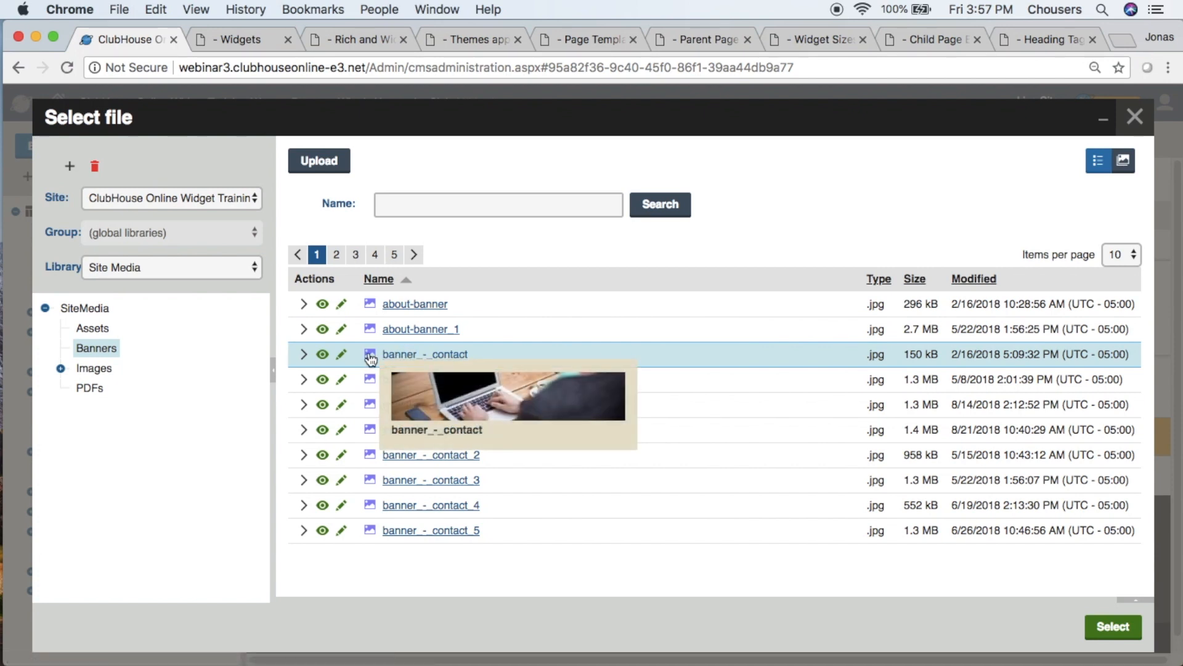
pyautogui.click(1123, 164)
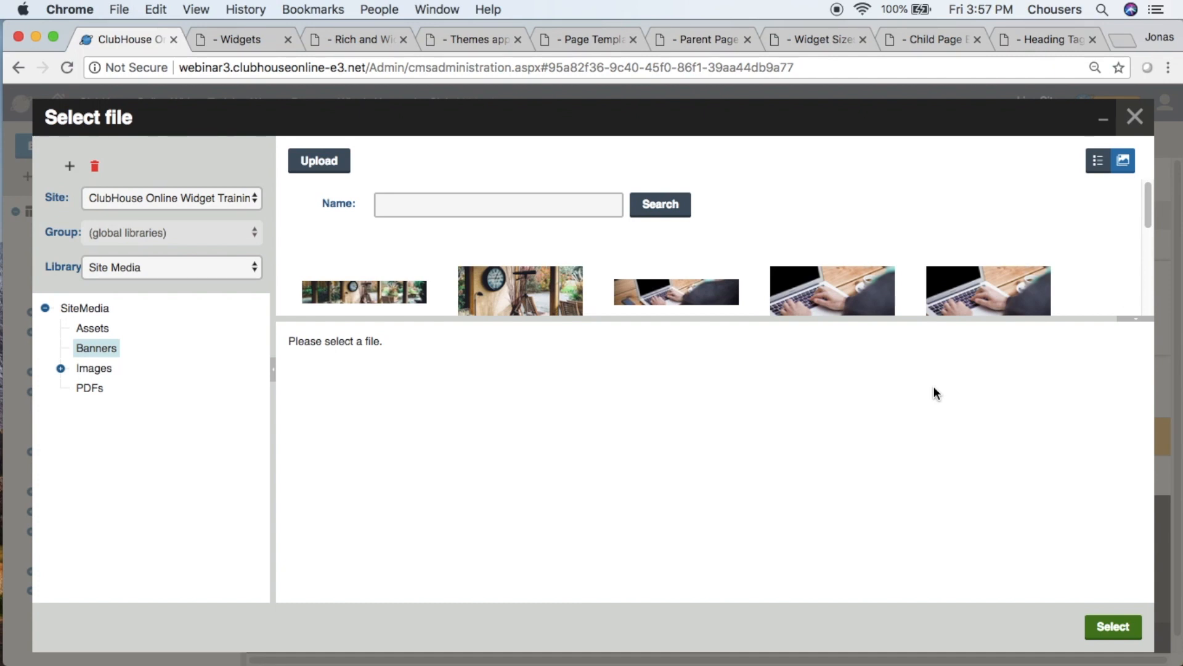
pyautogui.click(1098, 163)
pyautogui.scroll(-2, 799, 270)
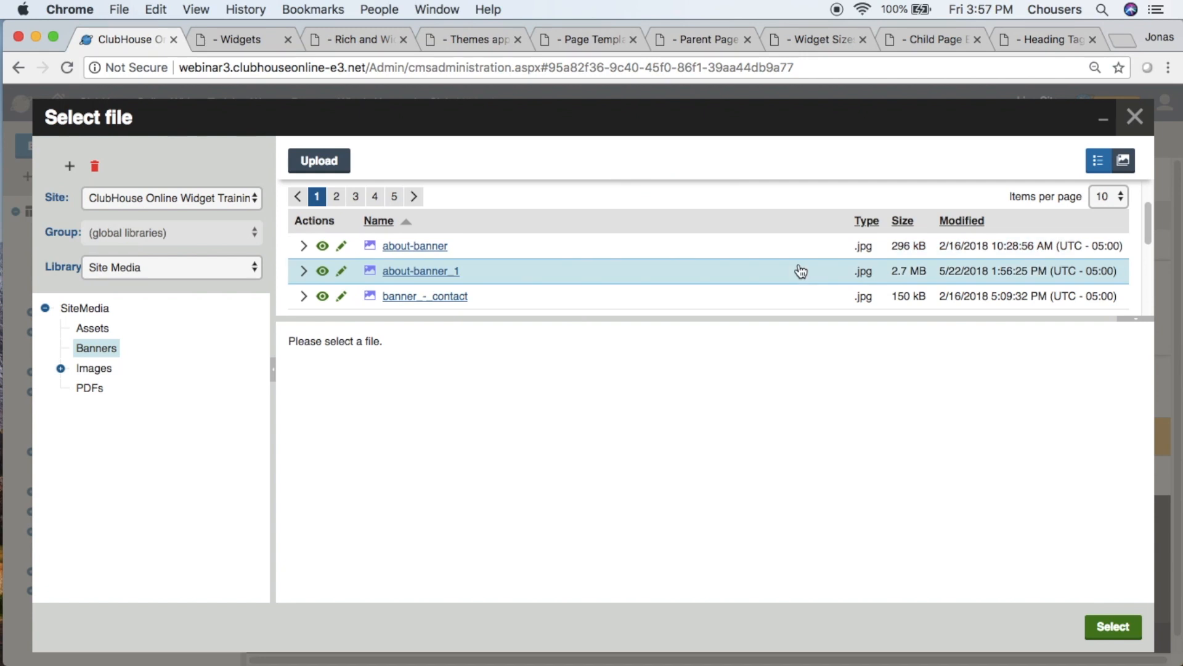
# - Use banner_-_contact as the banner image, cropped so the phone, laptop and typing hands are in frame
pyautogui.click(464, 301)
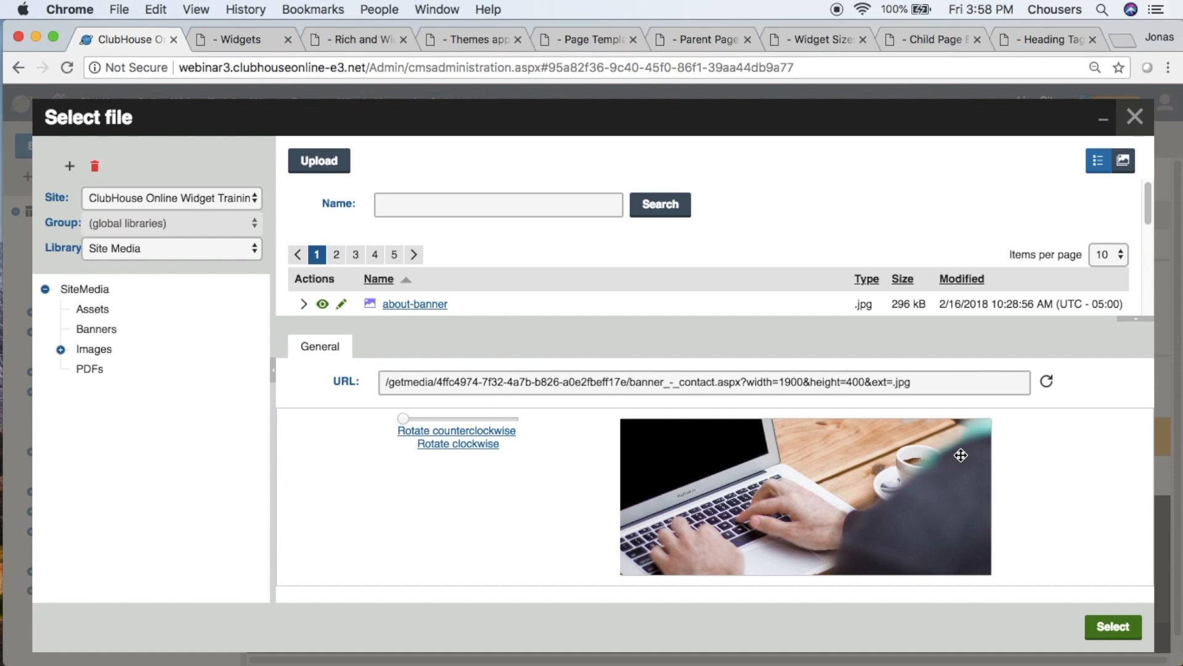
pyautogui.moveTo(771, 480); pyautogui.dragTo(949, 465)
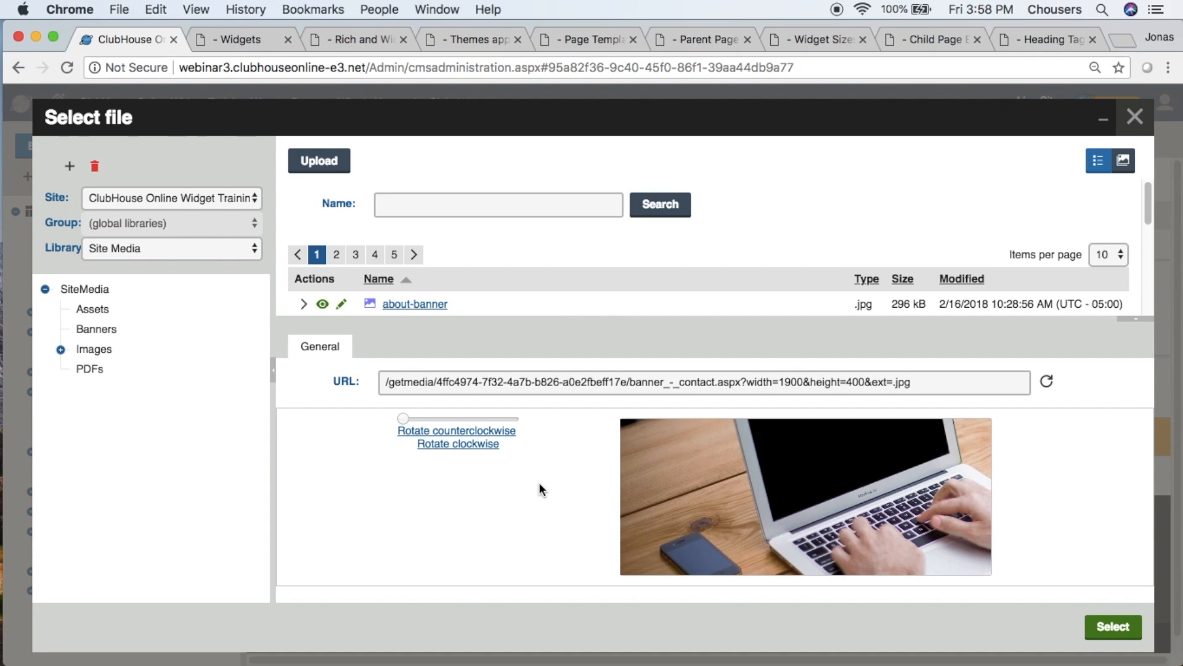
pyautogui.click(1135, 627)
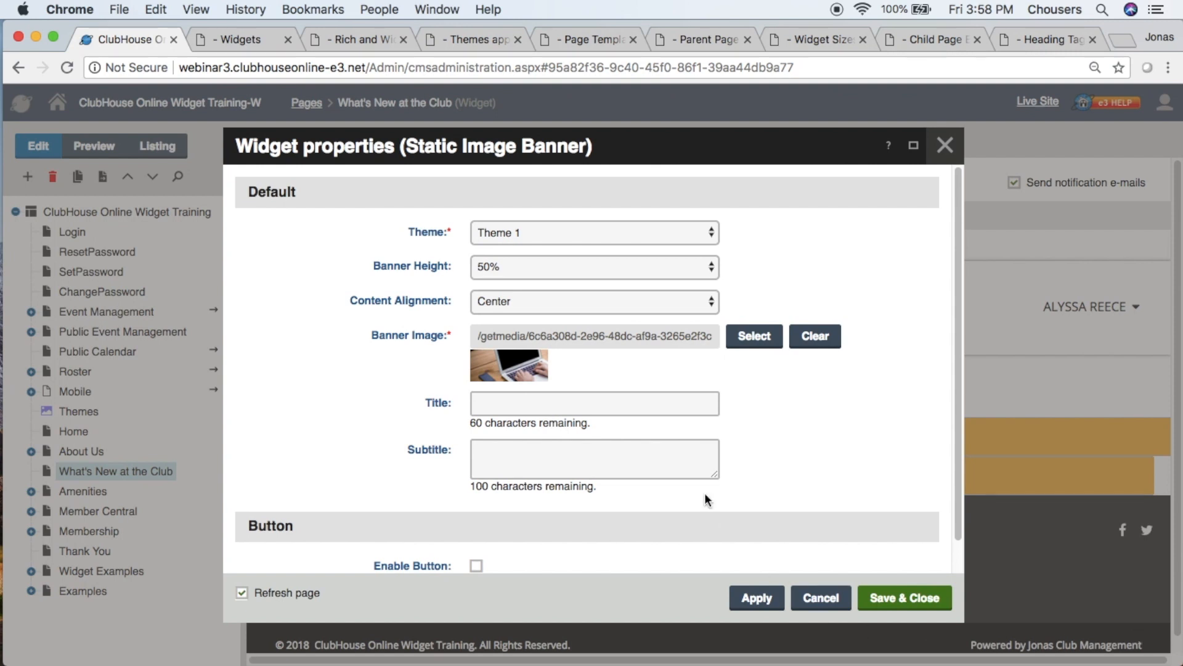
# - Give the banner the title "Contact Us" and the subtitle "Have a question or need membership information?"
pyautogui.click(691, 407)
pyautogui.write('C')
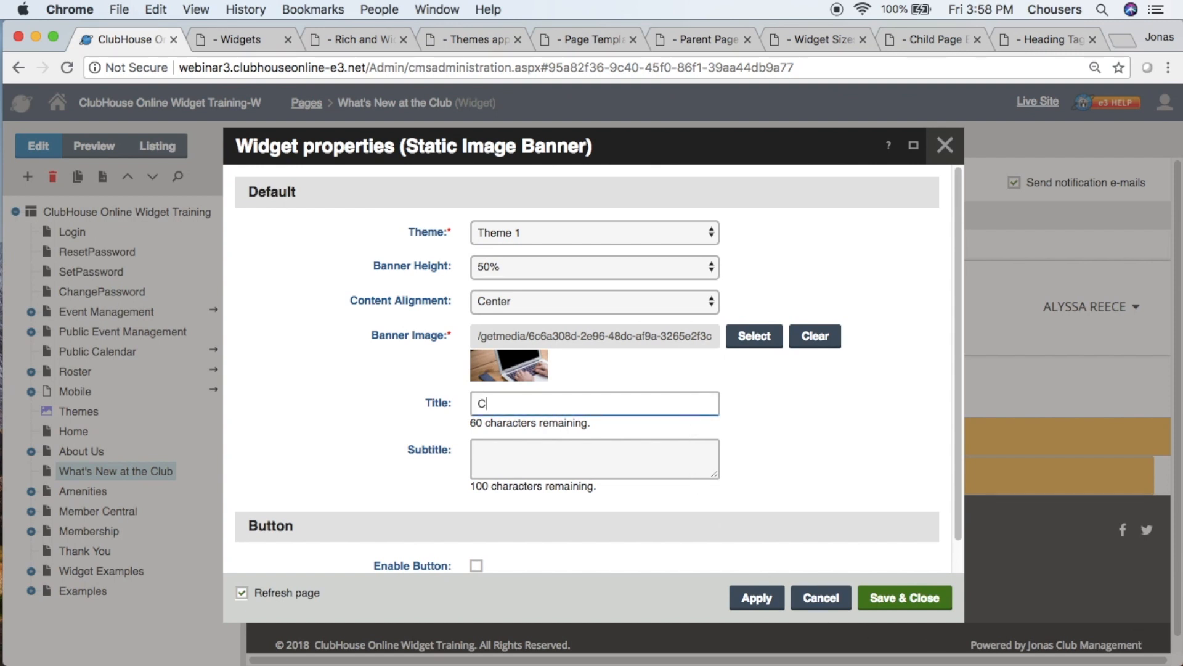
pyautogui.write('ontact Us')
pyautogui.click(651, 478)
pyautogui.write('Have a question or need membership information?')
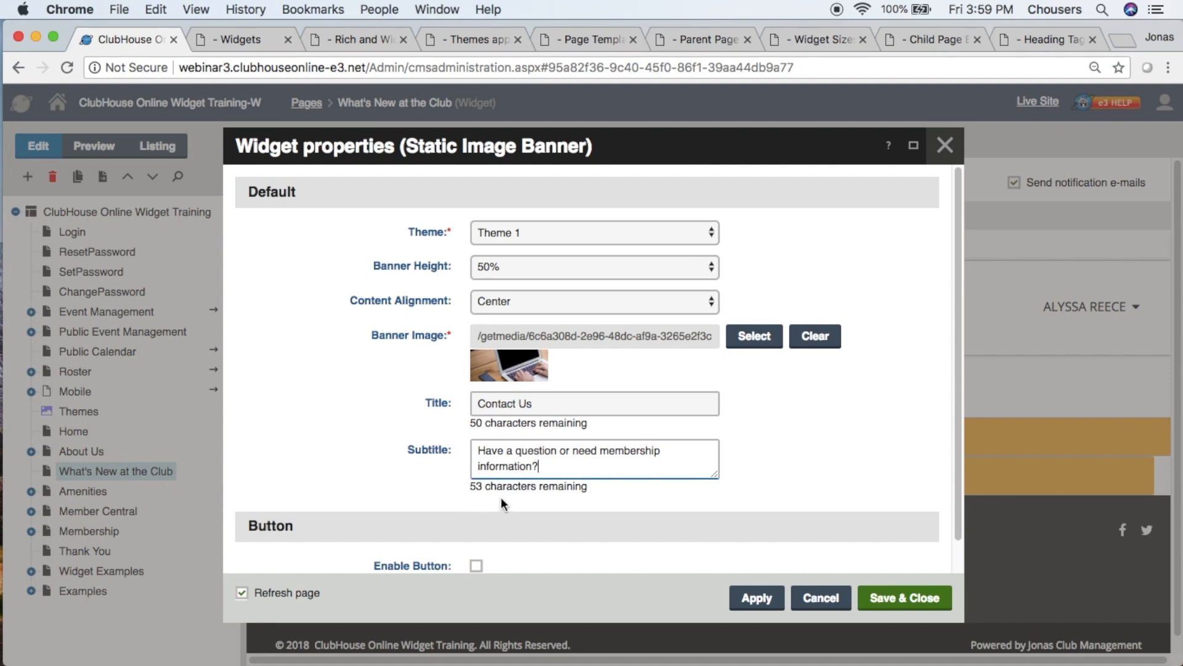
# - Enable the banner's button and review the web and media library sources available for its link
pyautogui.scroll(-1, 502, 497)
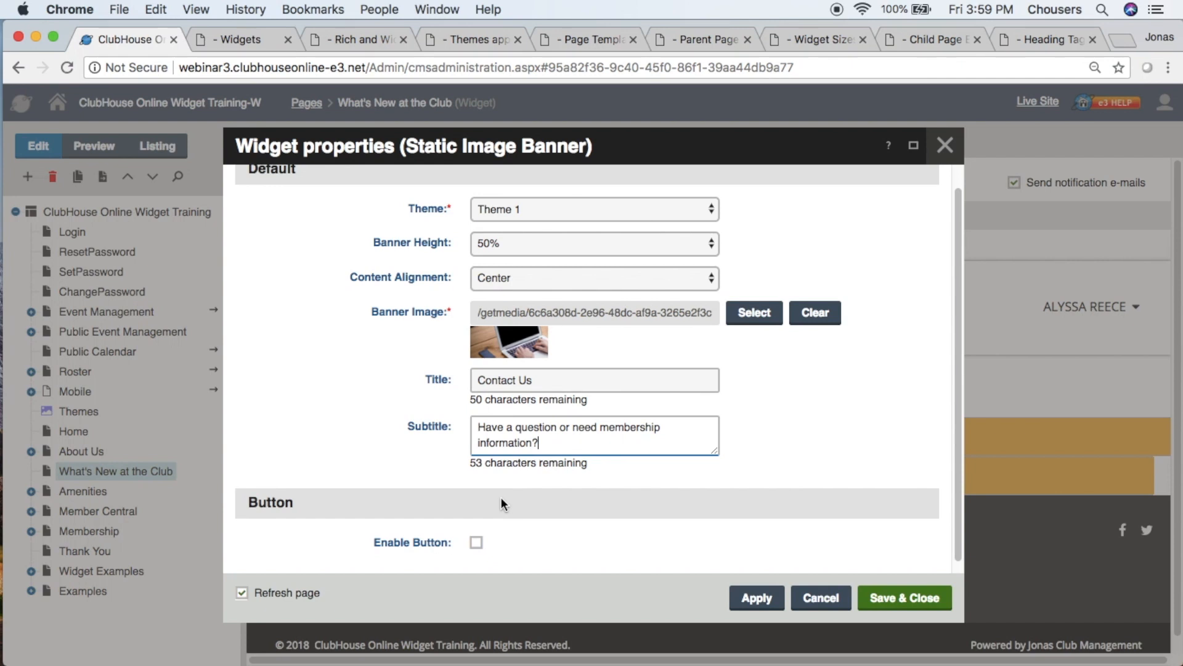
pyautogui.click(475, 551)
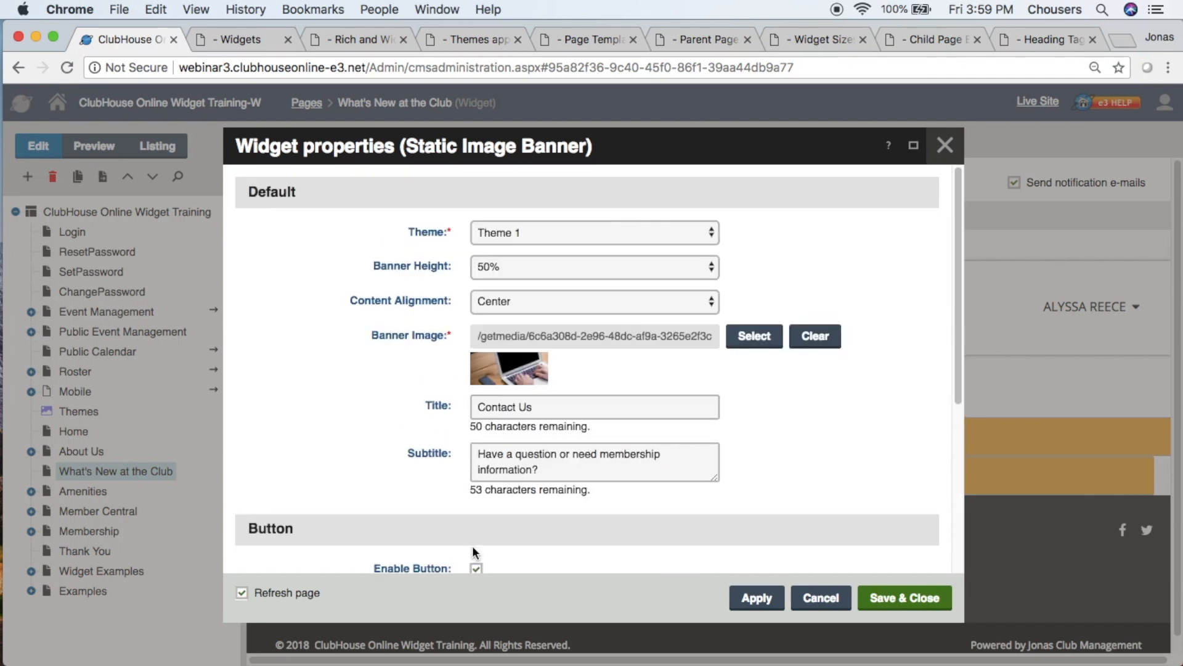
pyautogui.scroll(-3, 472, 545)
pyautogui.scroll(-5, 472, 546)
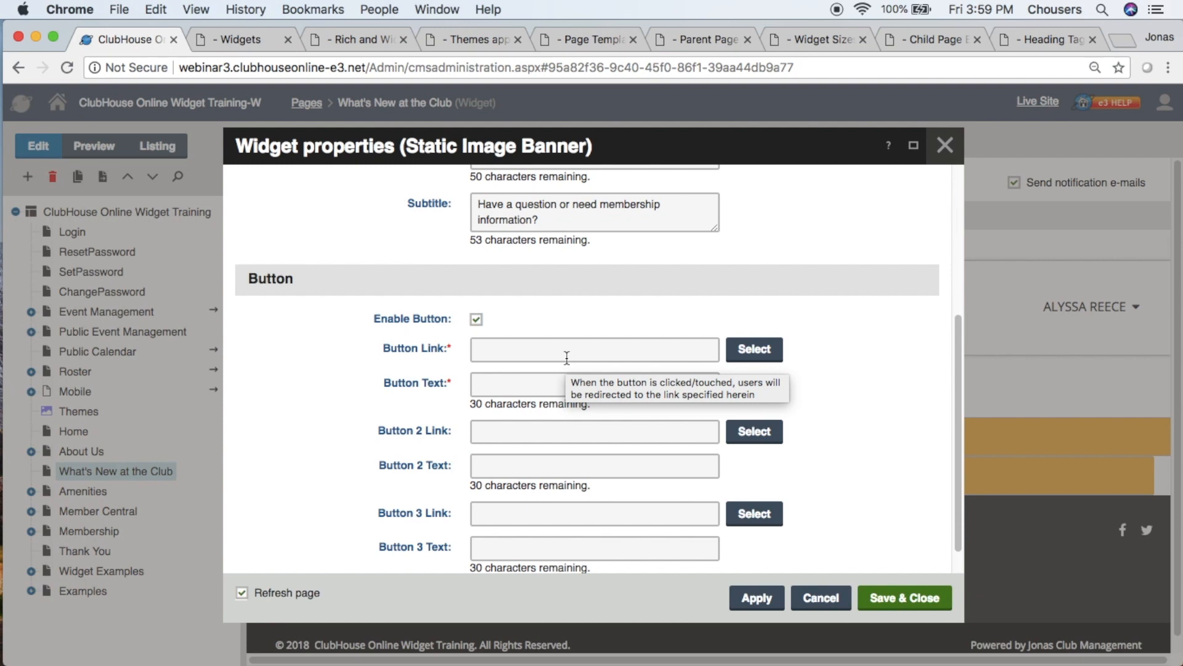
pyautogui.click(753, 347)
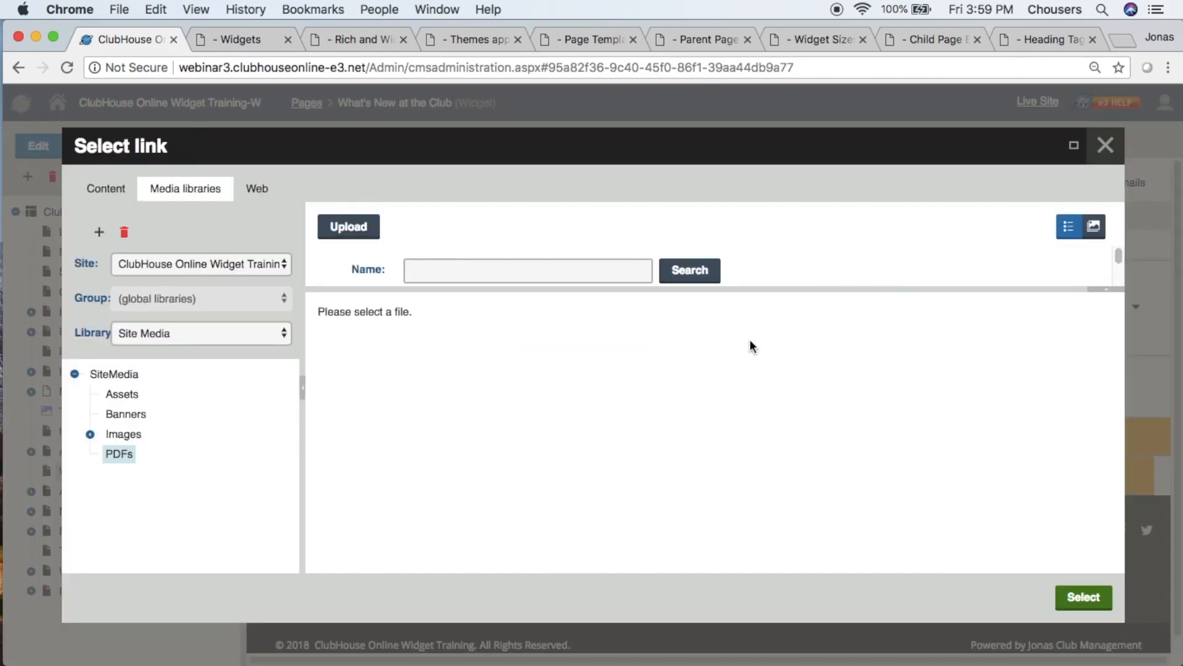
pyautogui.click(259, 196)
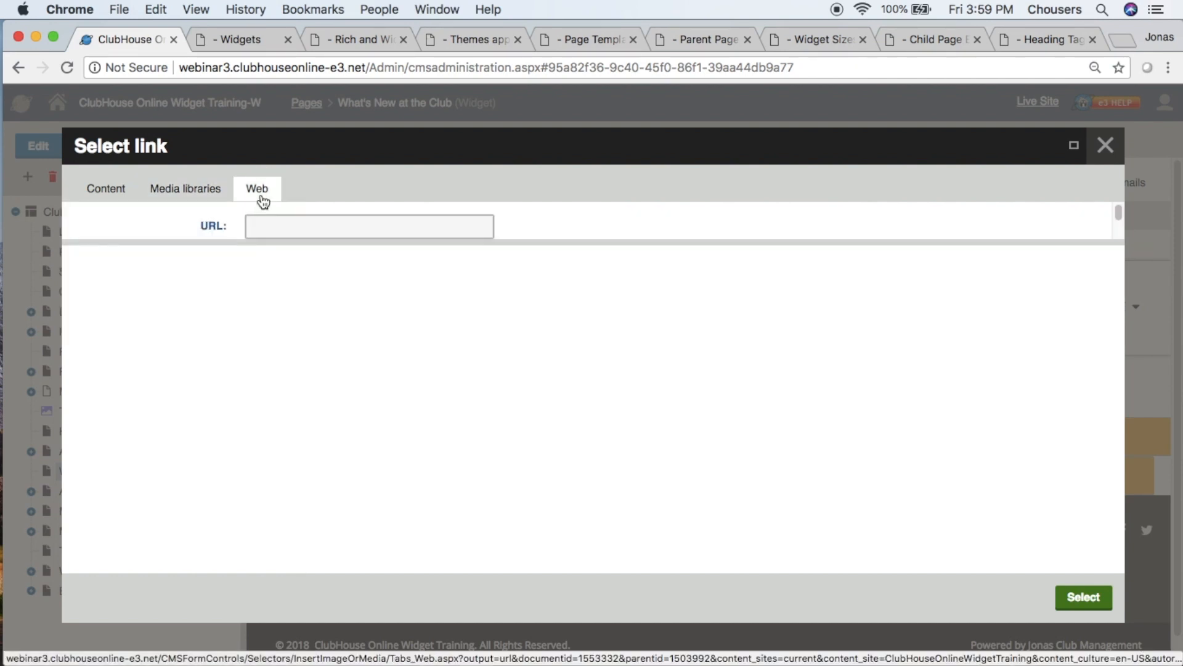
pyautogui.click(211, 196)
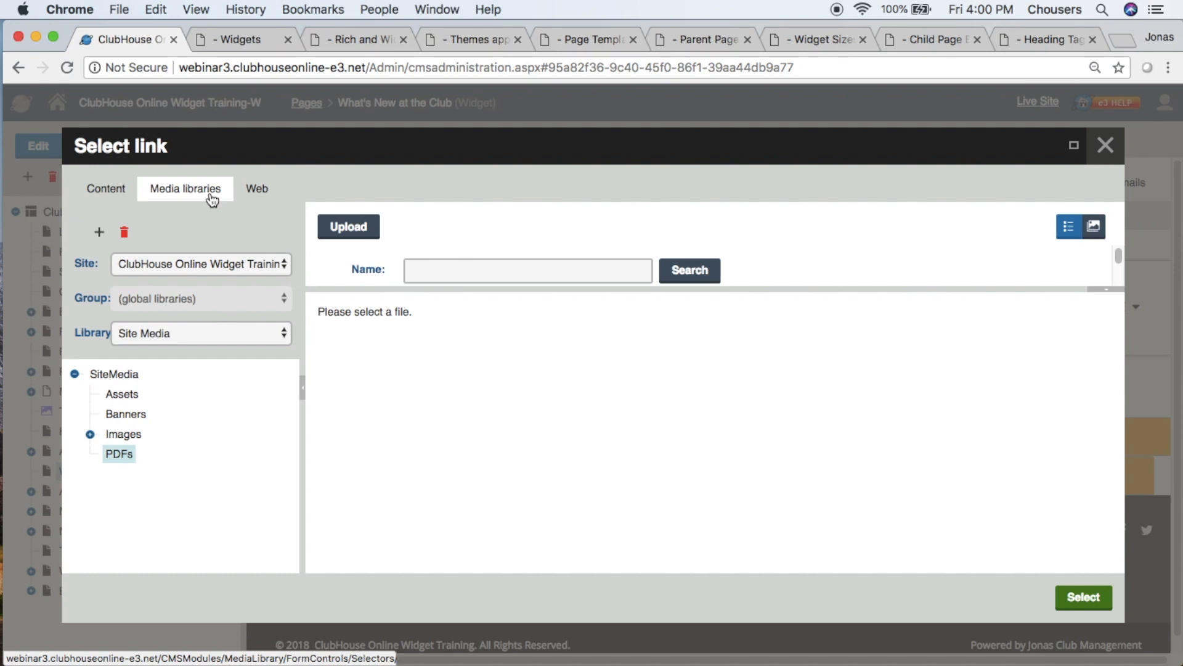
# - Link the banner's first button to the Contact Us page under About Us
pyautogui.click(103, 190)
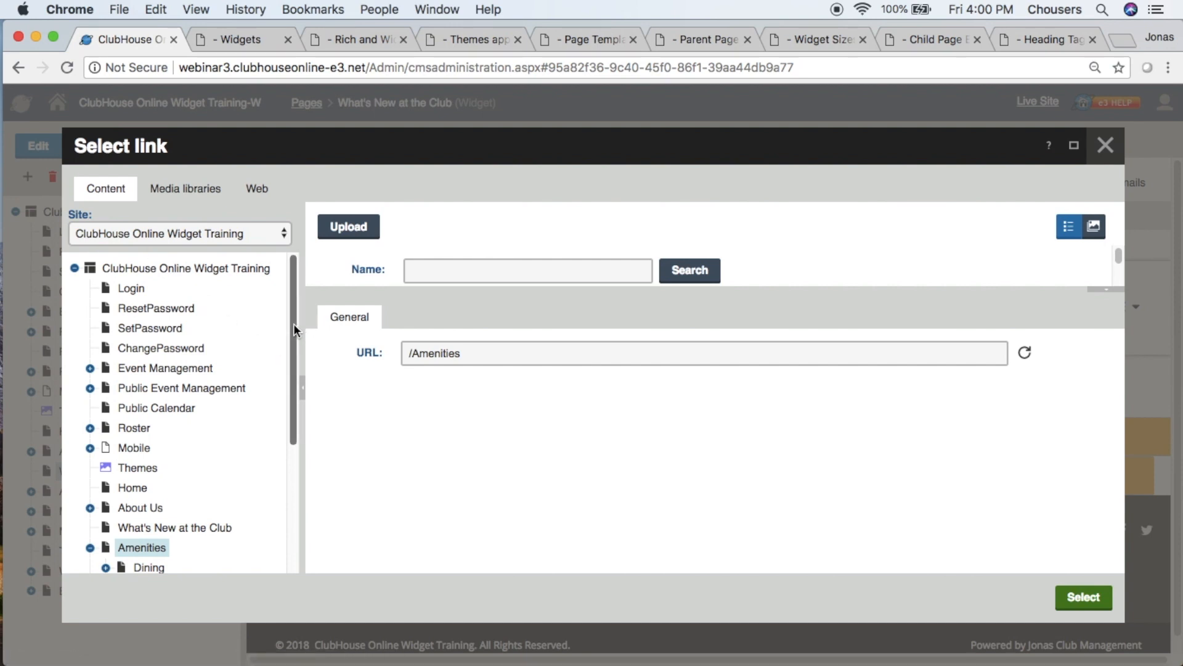
pyautogui.moveTo(296, 328); pyautogui.dragTo(296, 392)
pyautogui.click(90, 407)
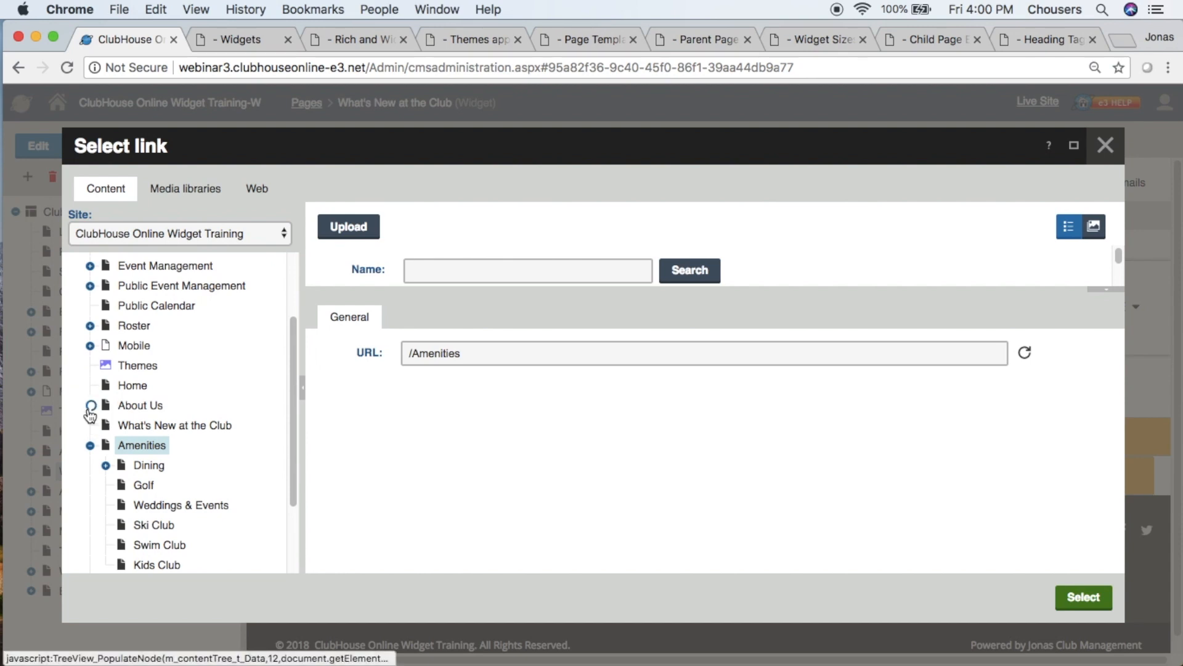
pyautogui.click(157, 427)
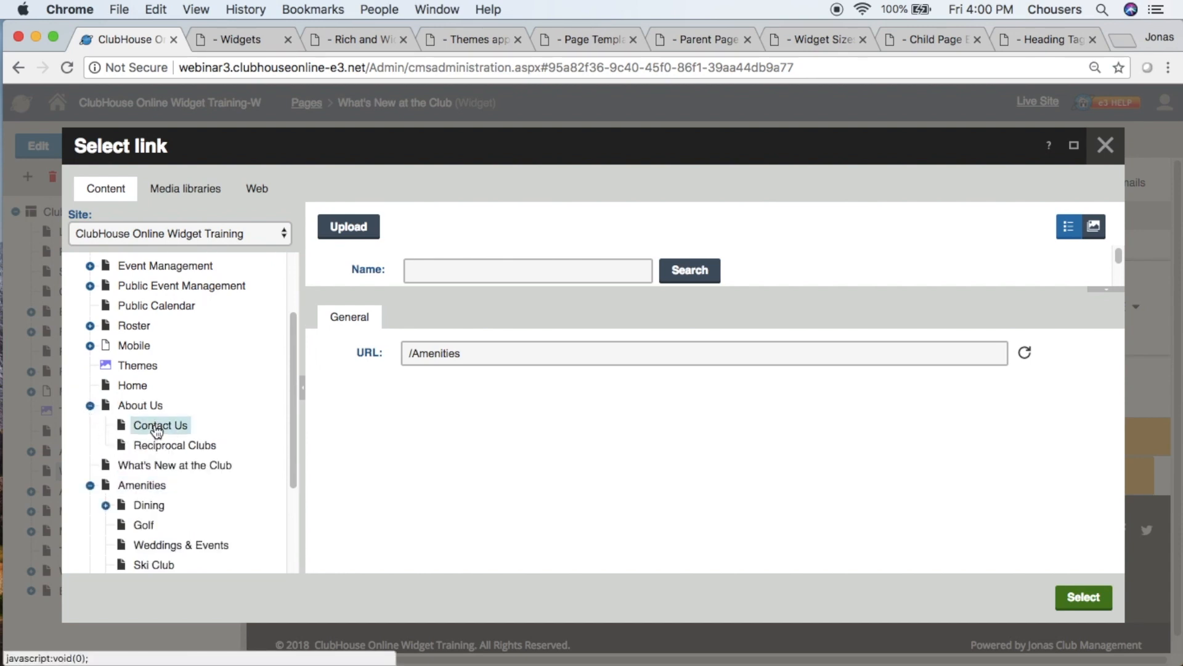
pyautogui.click(1078, 598)
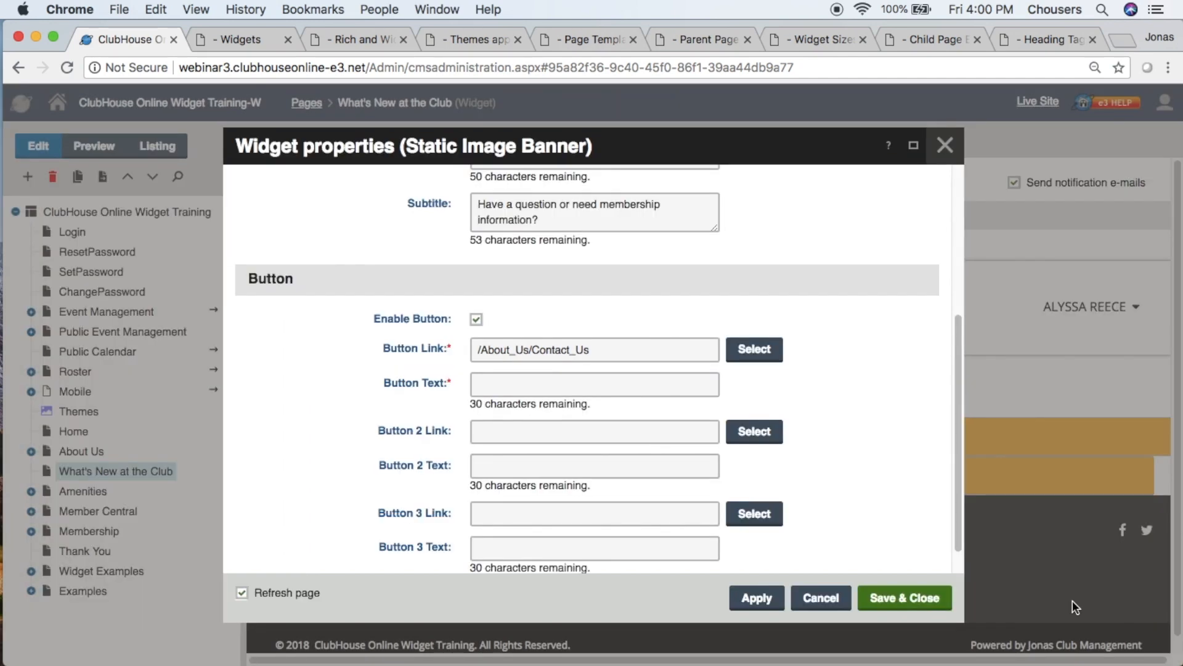
# - Set the first button's text to "More Info", then save the Static Image Banner and the page
pyautogui.click(622, 383)
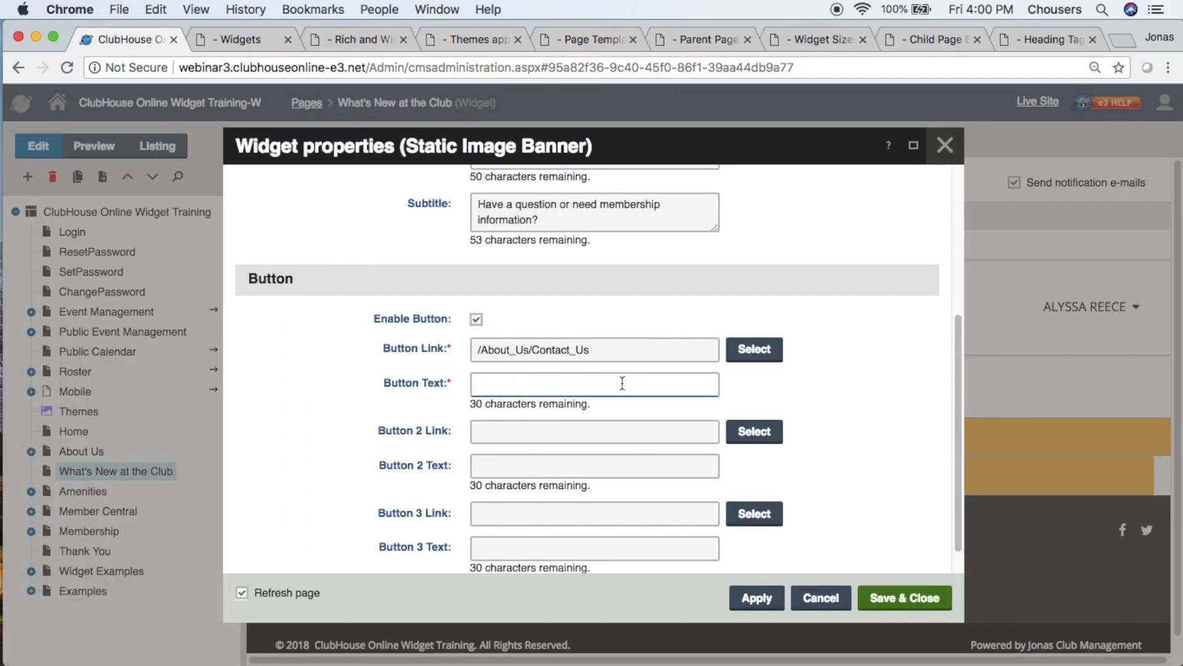
pyautogui.write('More Info')
pyautogui.click(903, 598)
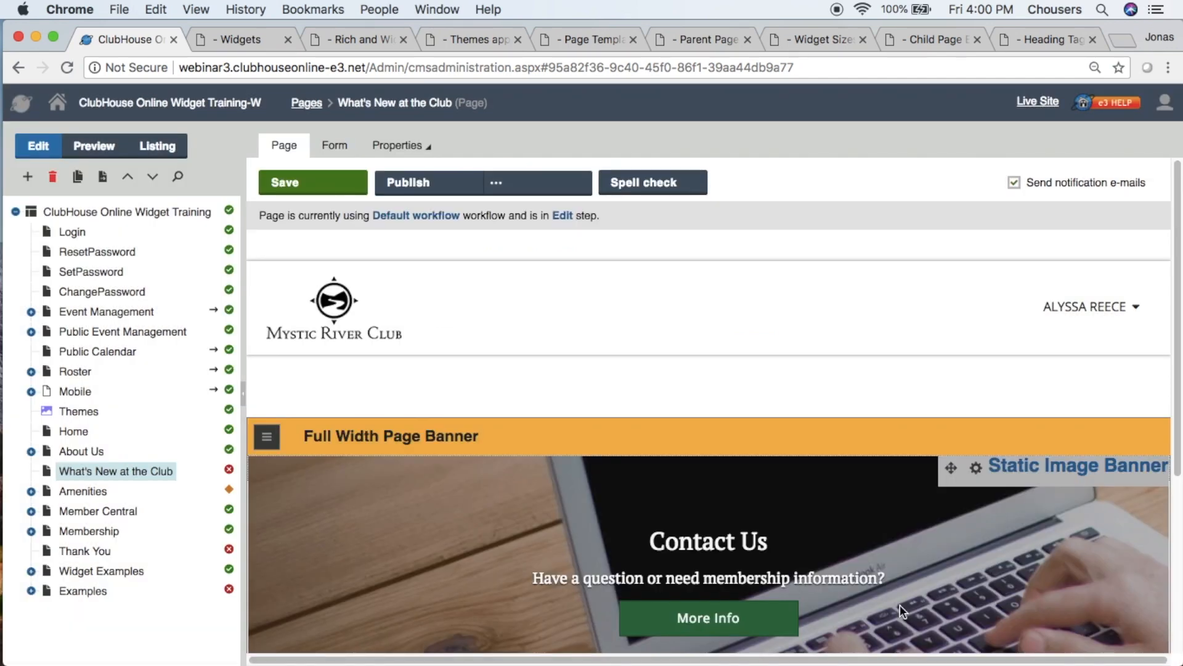
pyautogui.click(313, 191)
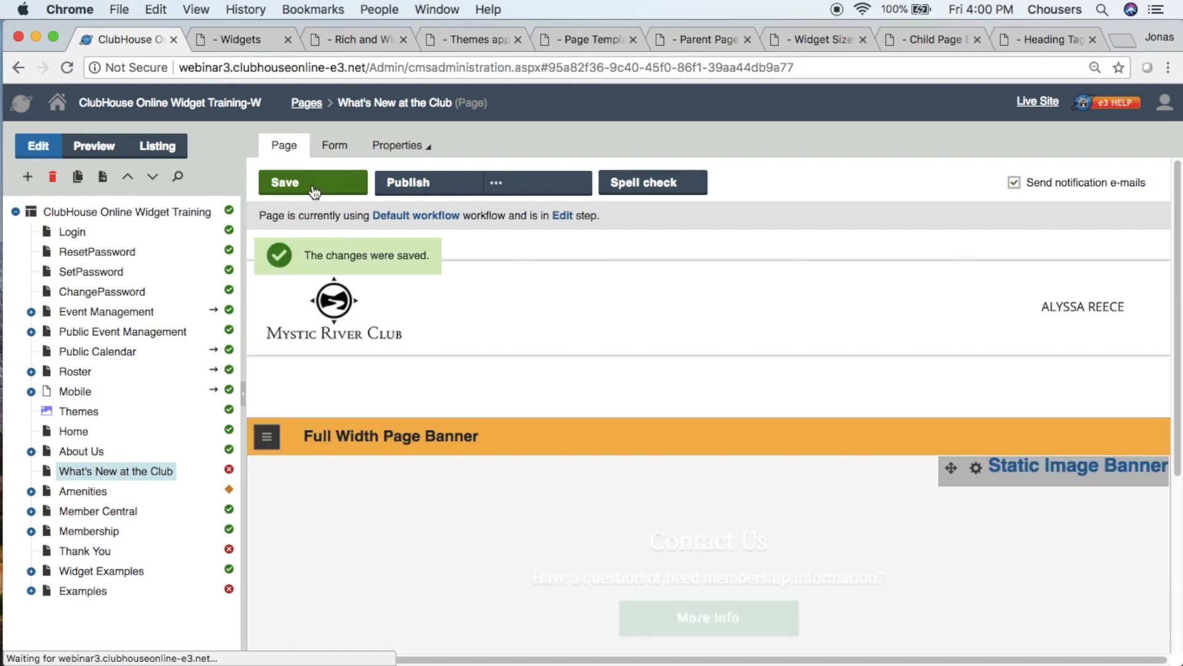
# - Check the finished banner on the page and preview it at the default and Smartphone (375 x 667) screen sizes
pyautogui.scroll(-2, 315, 226)
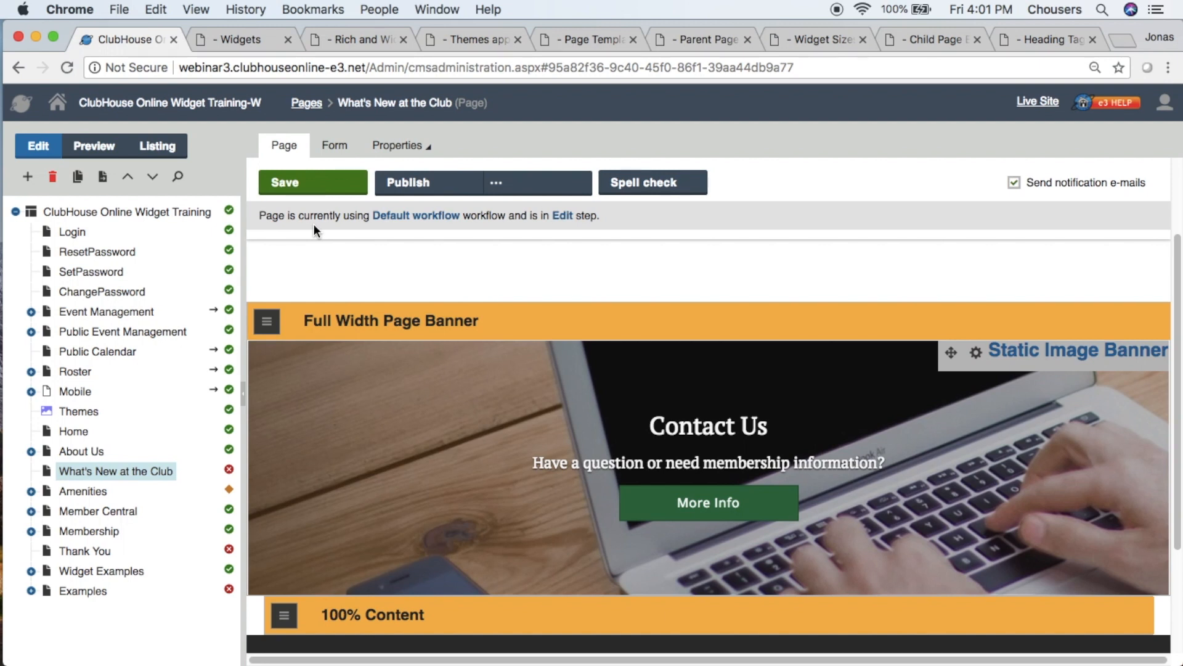
pyautogui.click(104, 151)
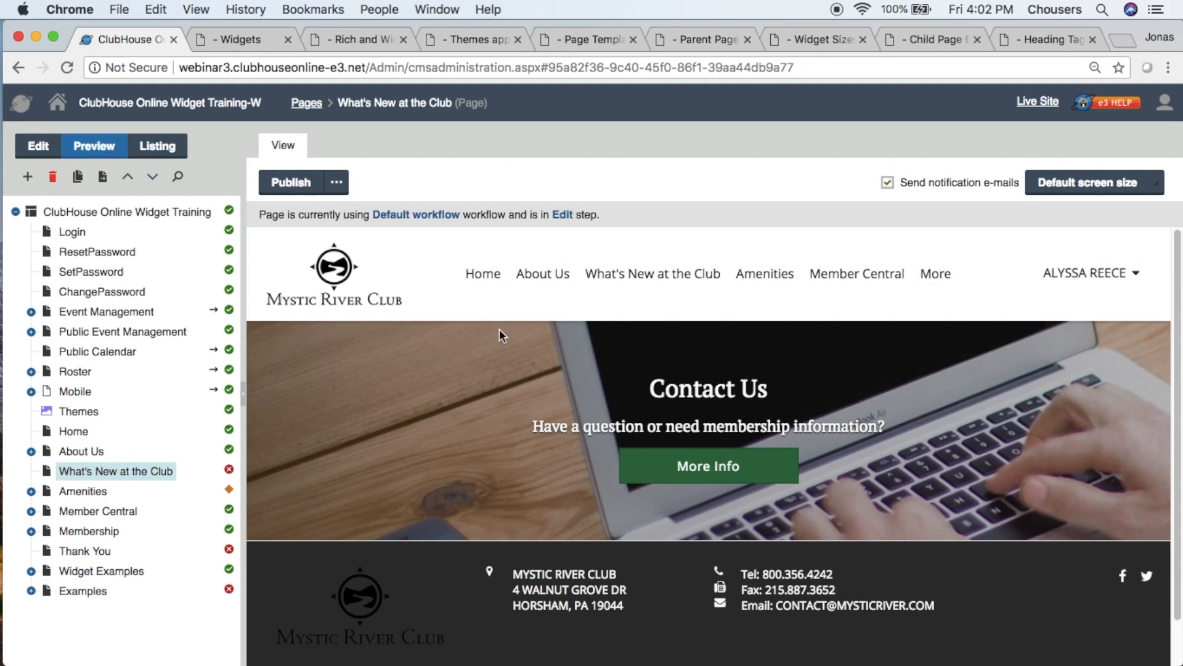
pyautogui.click(1126, 192)
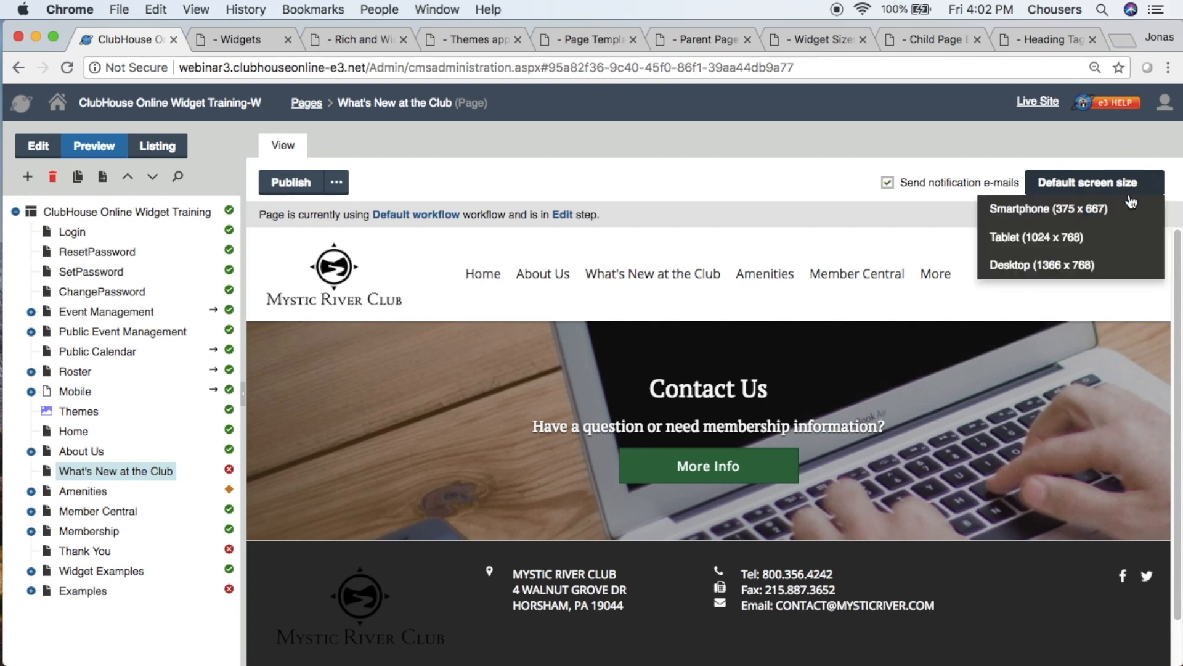
pyautogui.click(1121, 215)
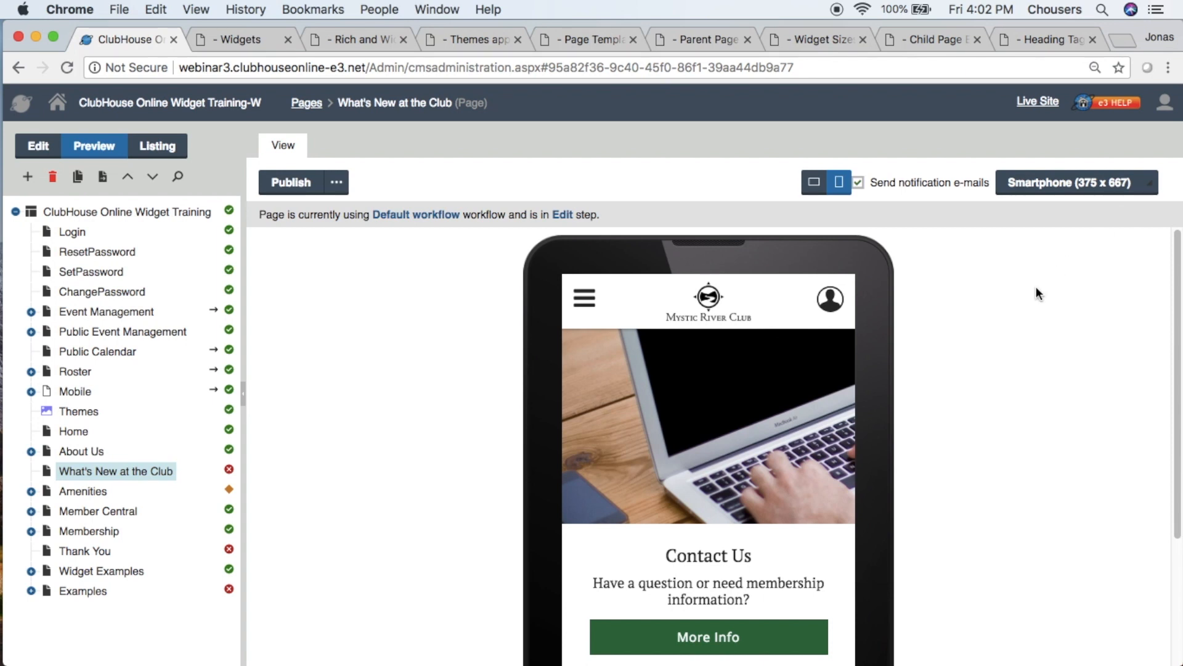
pyautogui.scroll(-2, 1020, 297)
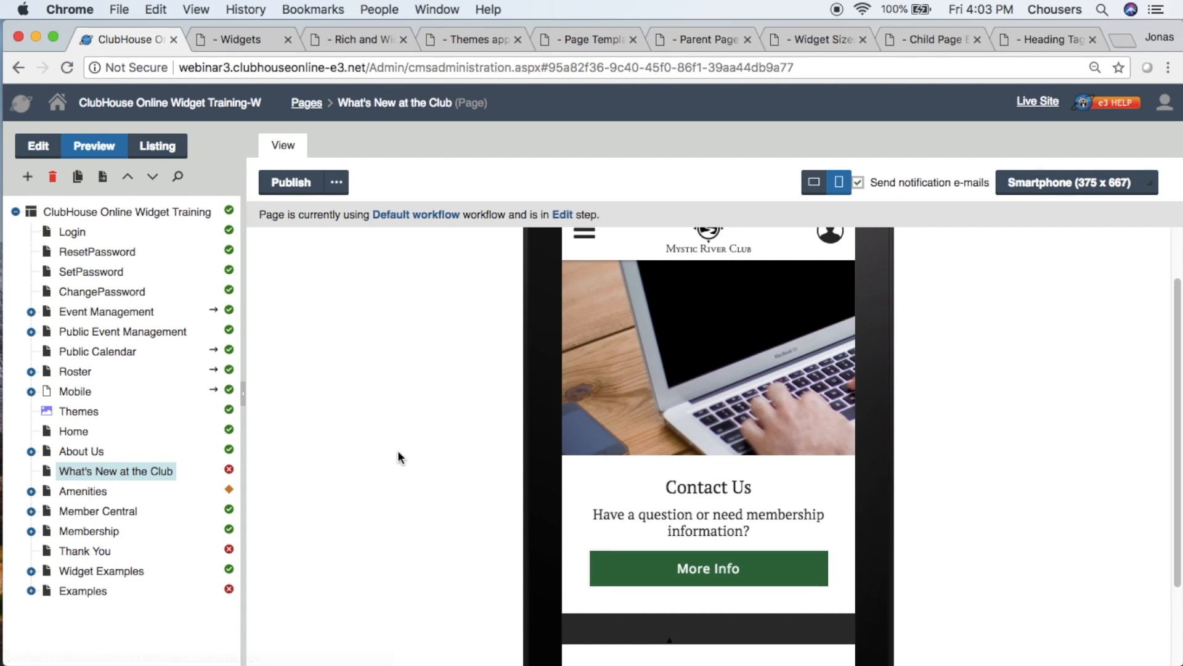
# - Return What's New at the Club to editing and open the live site
pyautogui.click(37, 155)
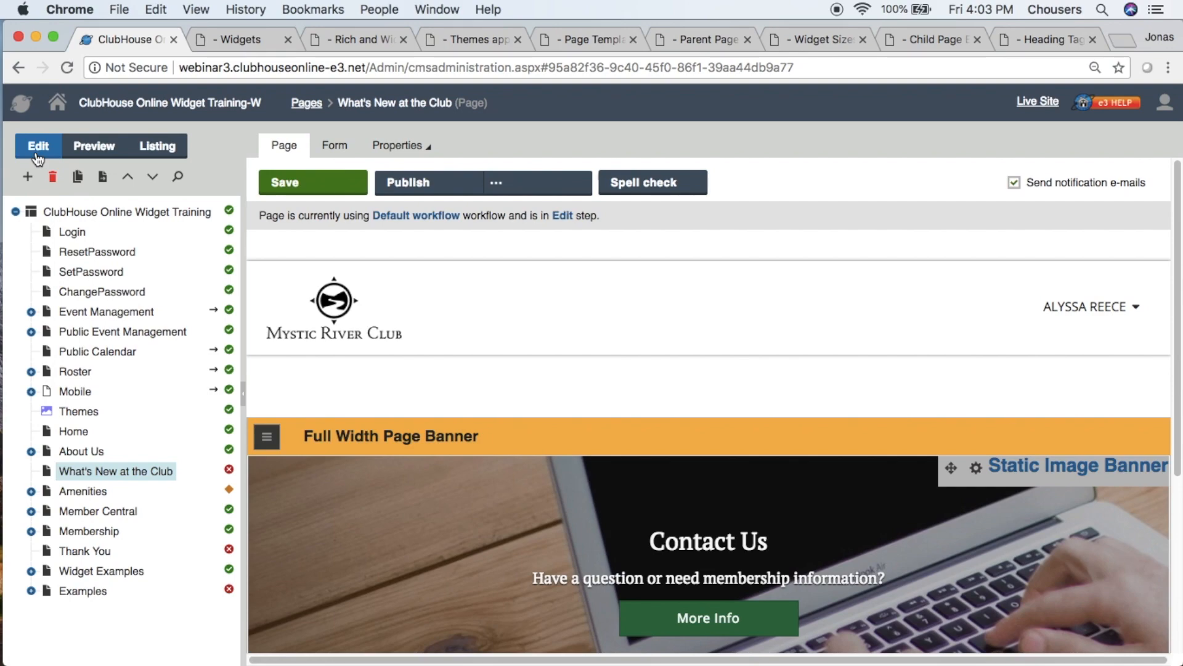
pyautogui.click(1038, 102)
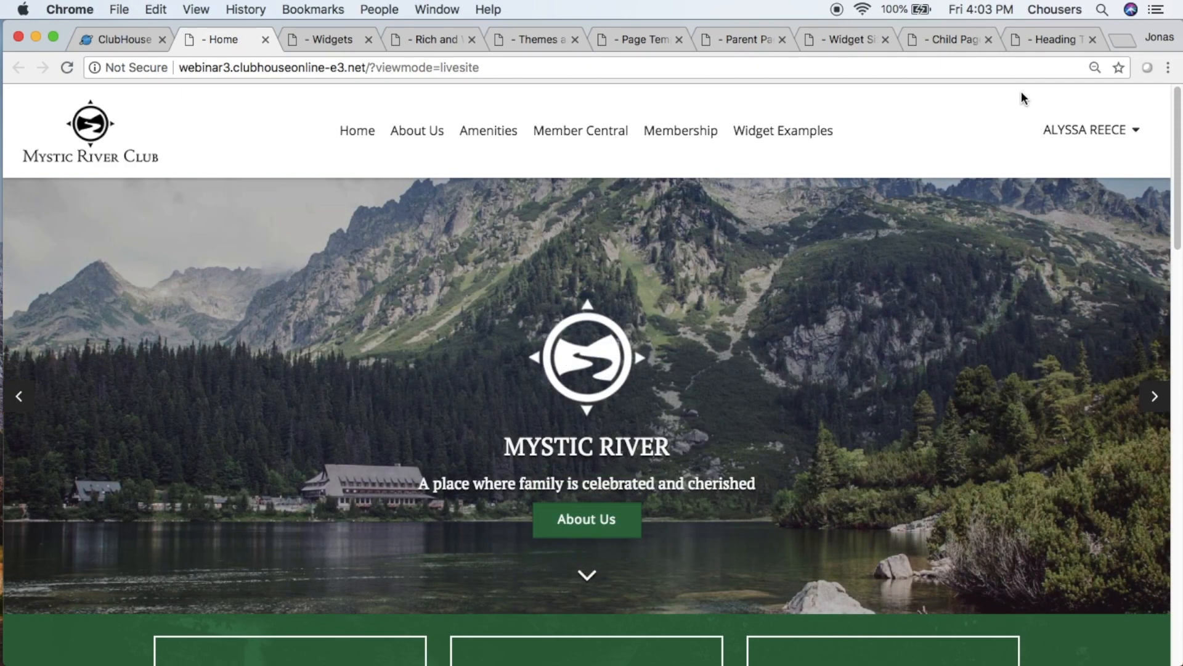
# - Publish the What's New at the Club page and check how it displays on the site, closing that view when finished
pyautogui.click(105, 44)
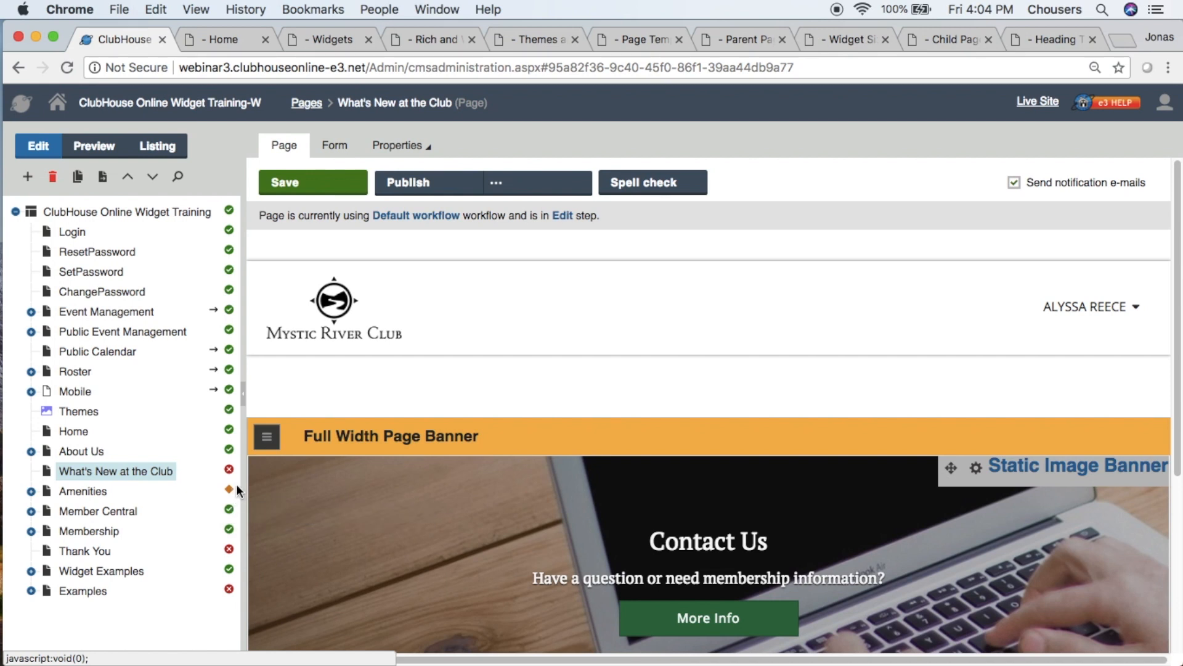
pyautogui.click(466, 195)
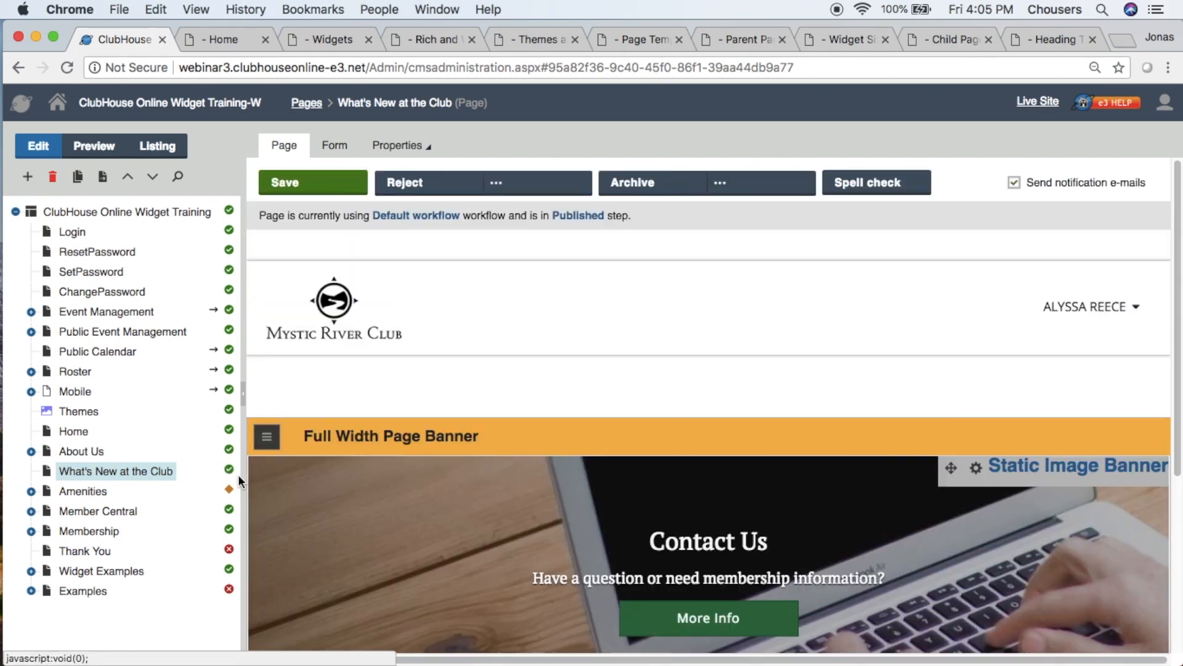
pyautogui.click(231, 41)
pyautogui.click(61, 70)
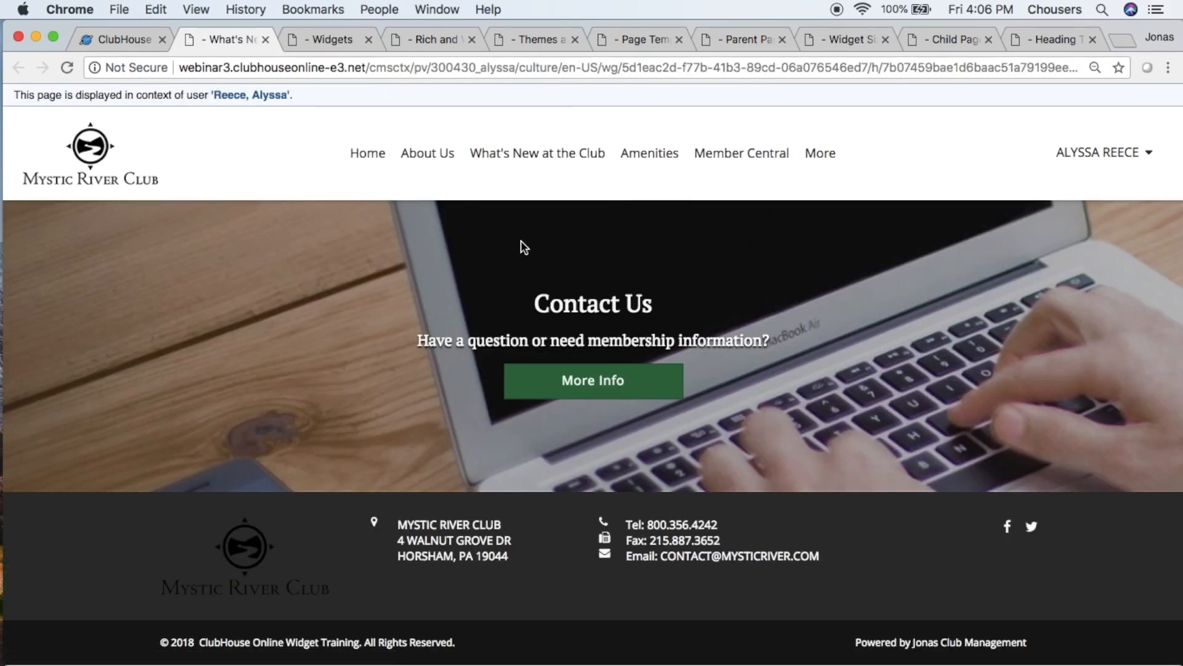
pyautogui.click(265, 39)
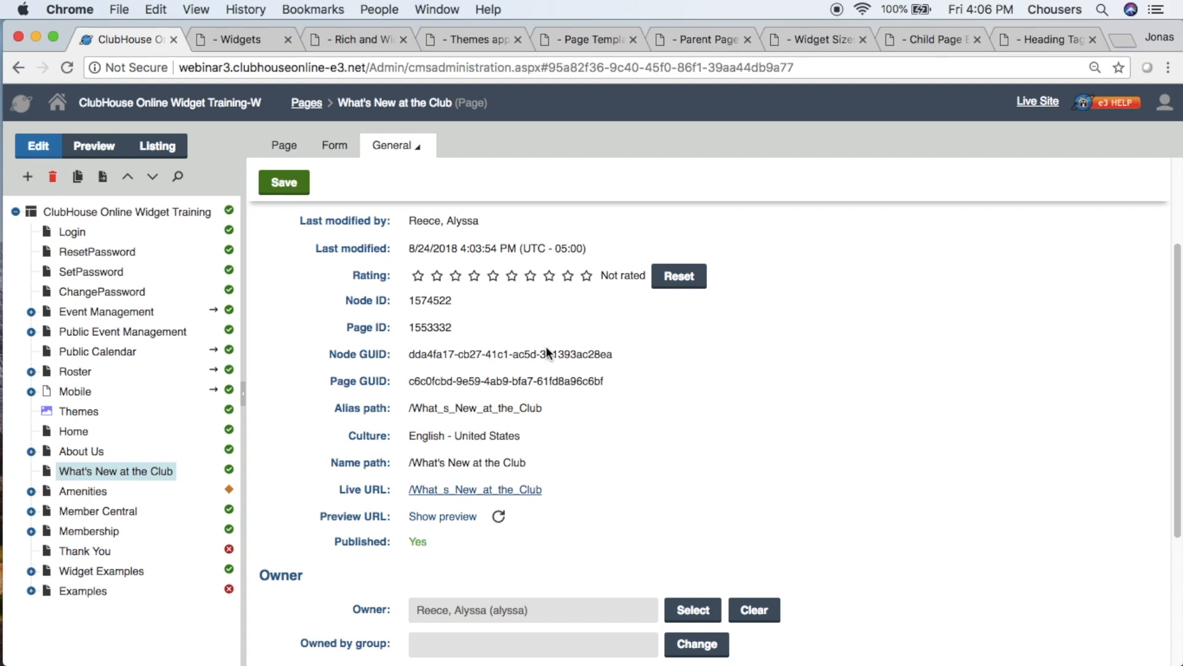
# - Open the administration dashboard in a separate browser tab and open the Site Media library there
pyautogui.click(58, 105)
pyautogui.rightClick(58, 105)
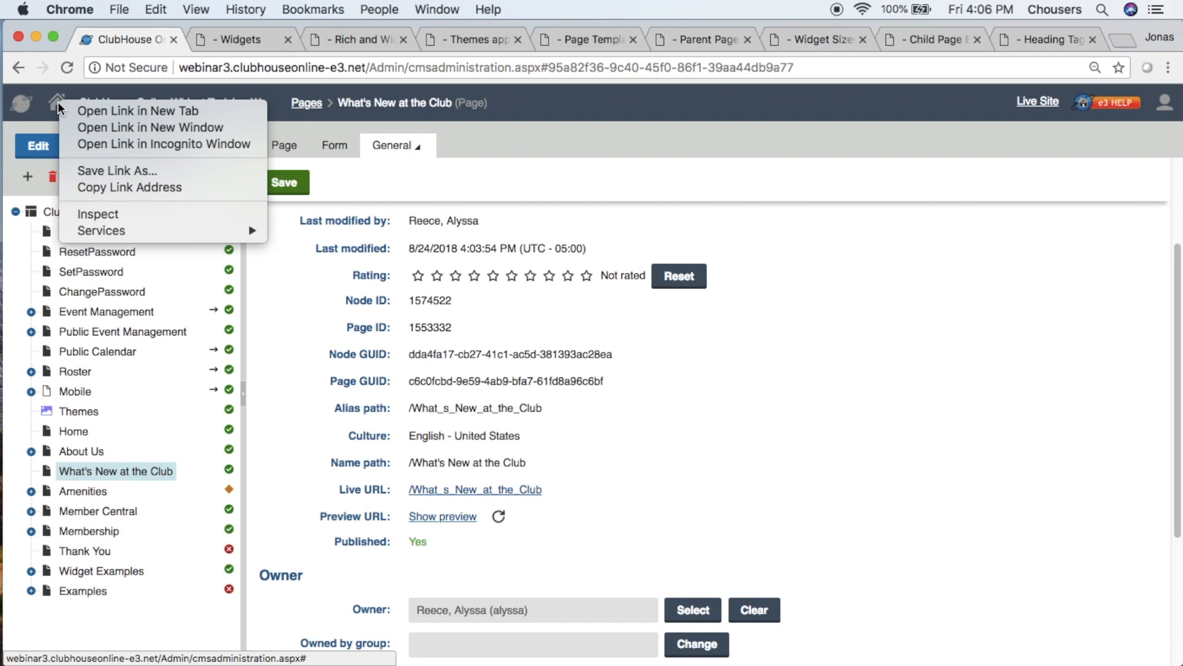
pyautogui.click(65, 112)
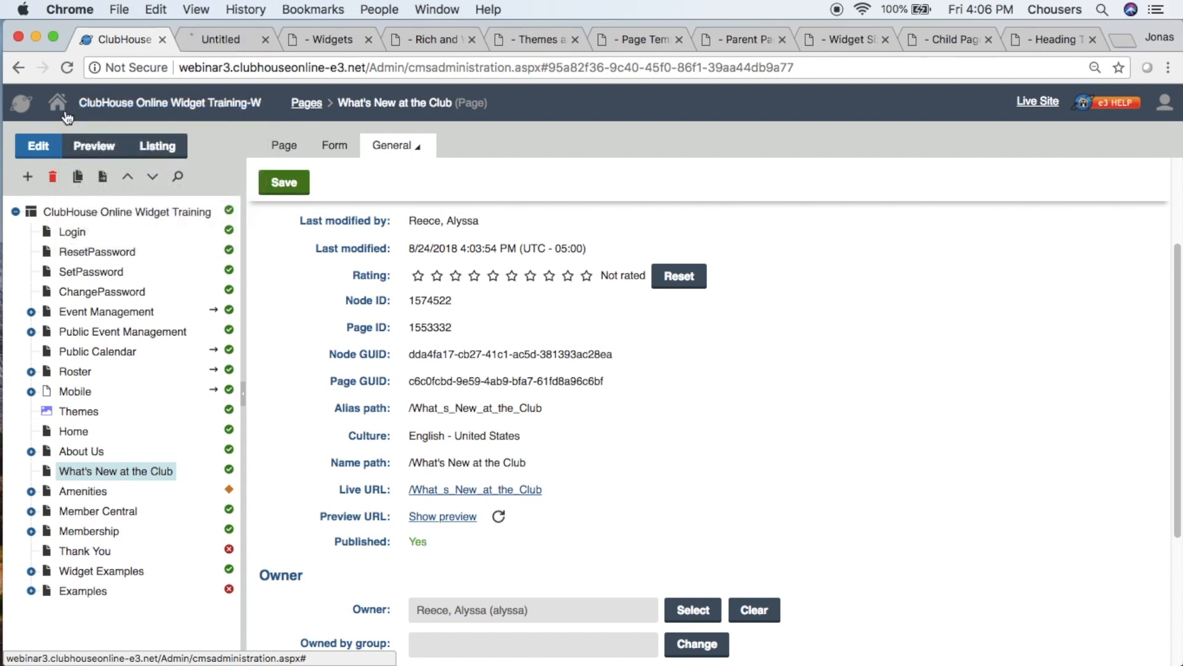
pyautogui.click(209, 41)
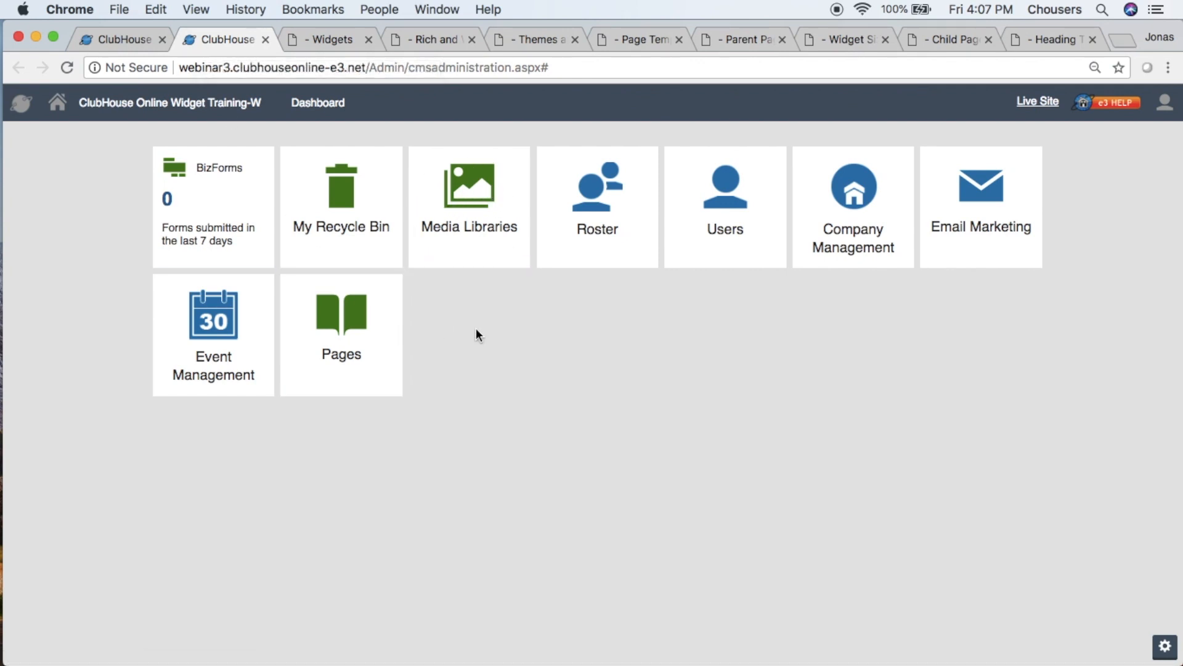
pyautogui.click(519, 206)
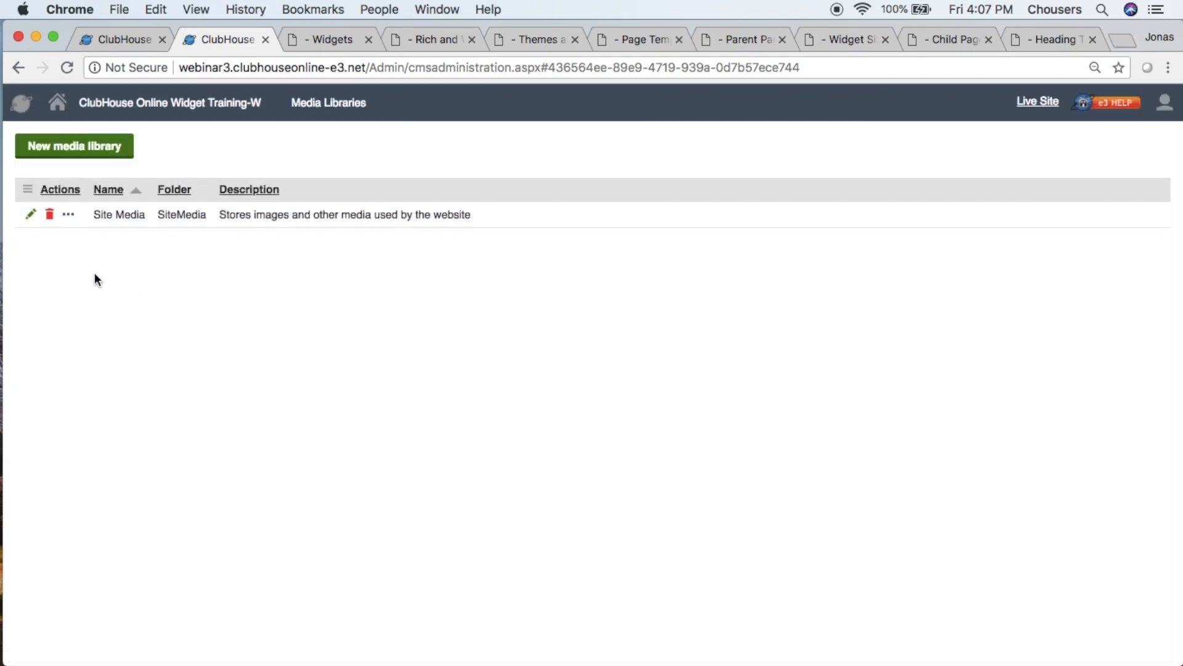
pyautogui.click(29, 217)
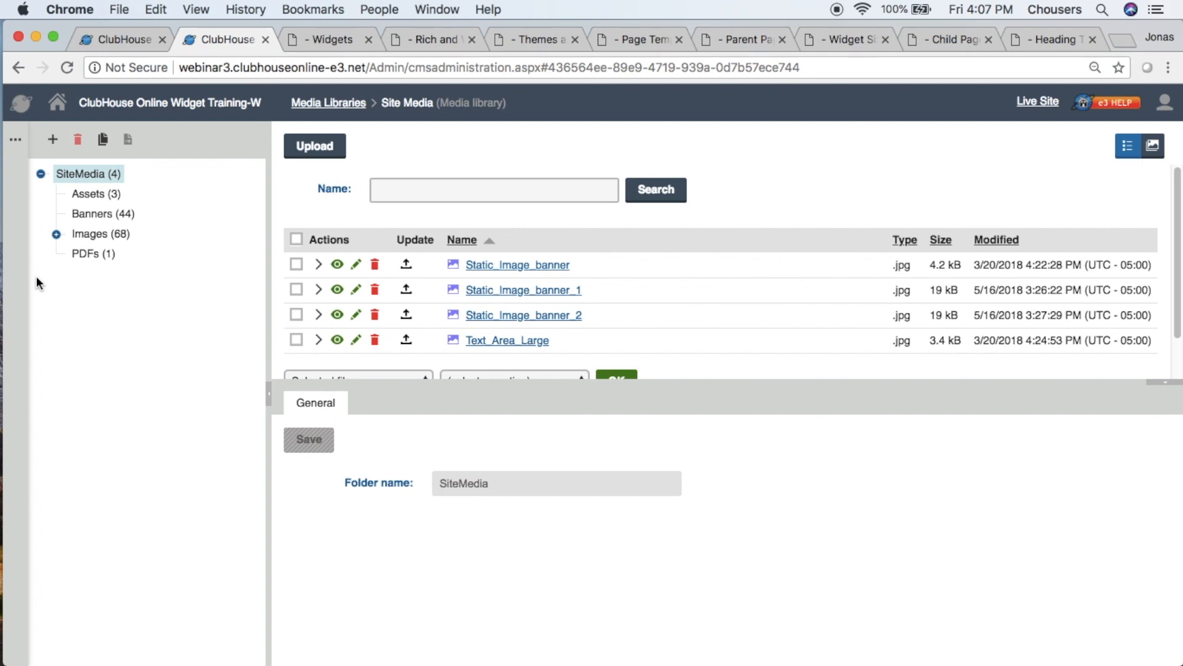
# - Add an Announcement Bar - Extra Large widget to the Full Width Page Banner zone of What's New at the Club
pyautogui.click(134, 39)
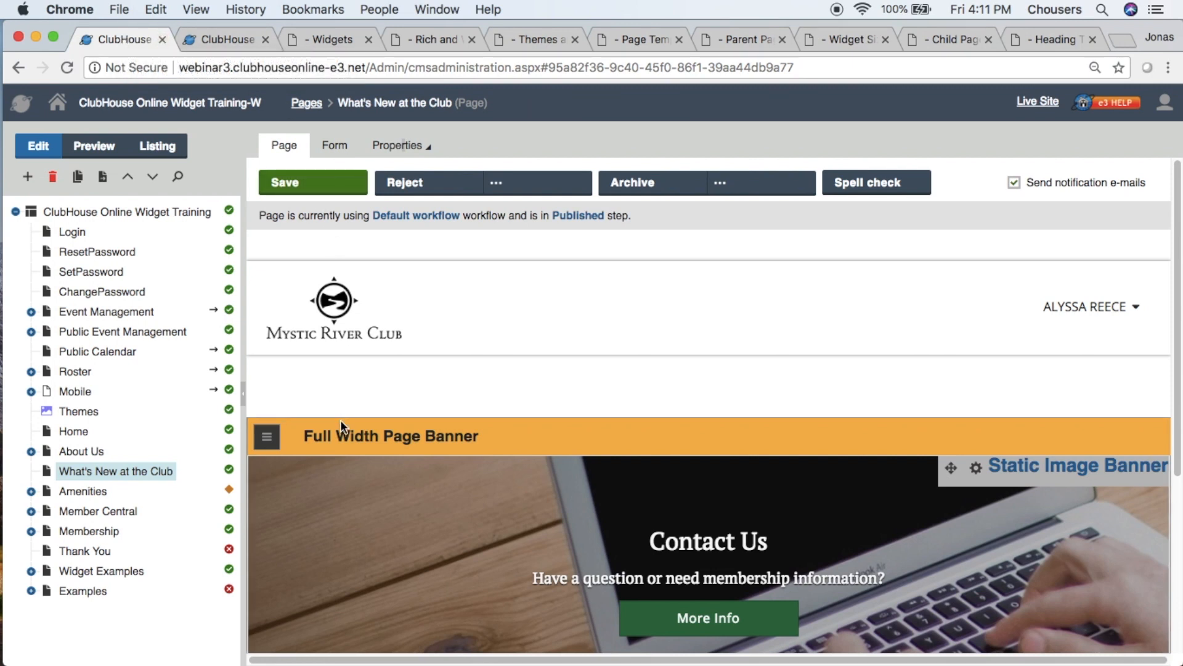
pyautogui.click(266, 438)
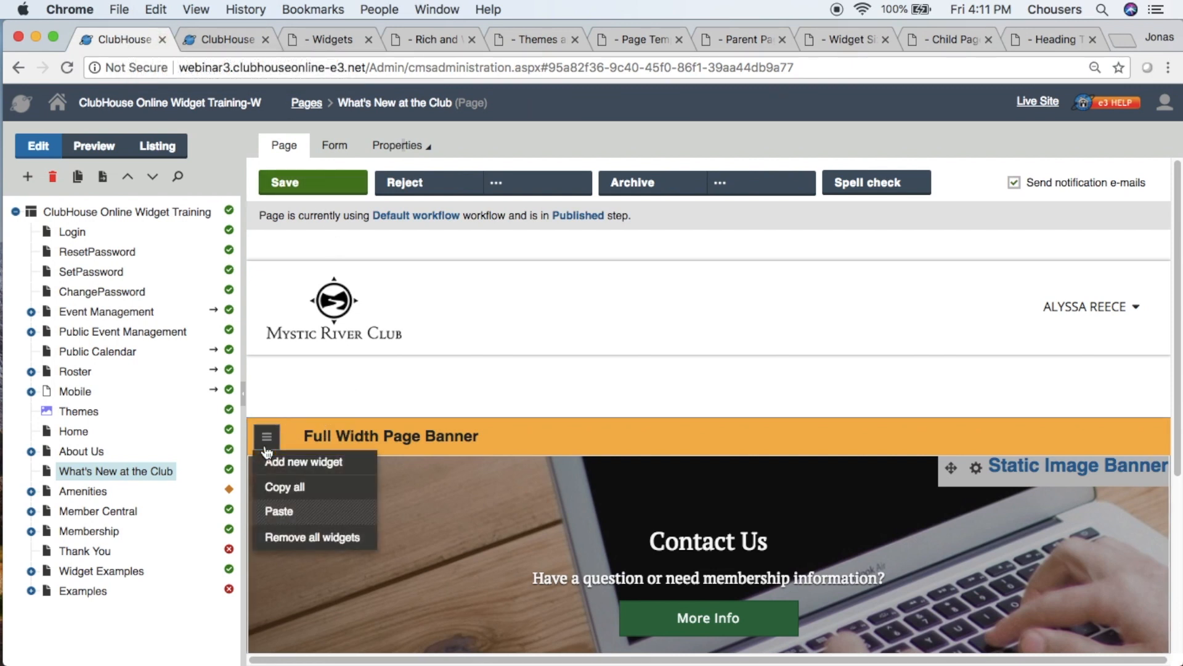
pyautogui.click(268, 461)
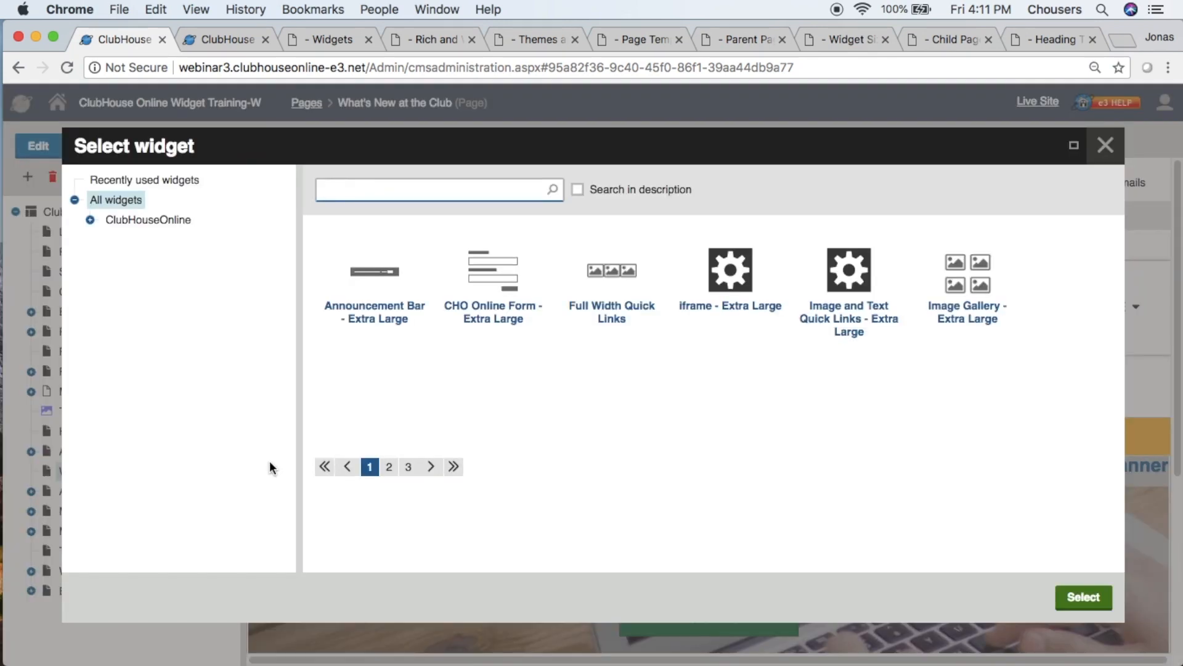
pyautogui.click(410, 304)
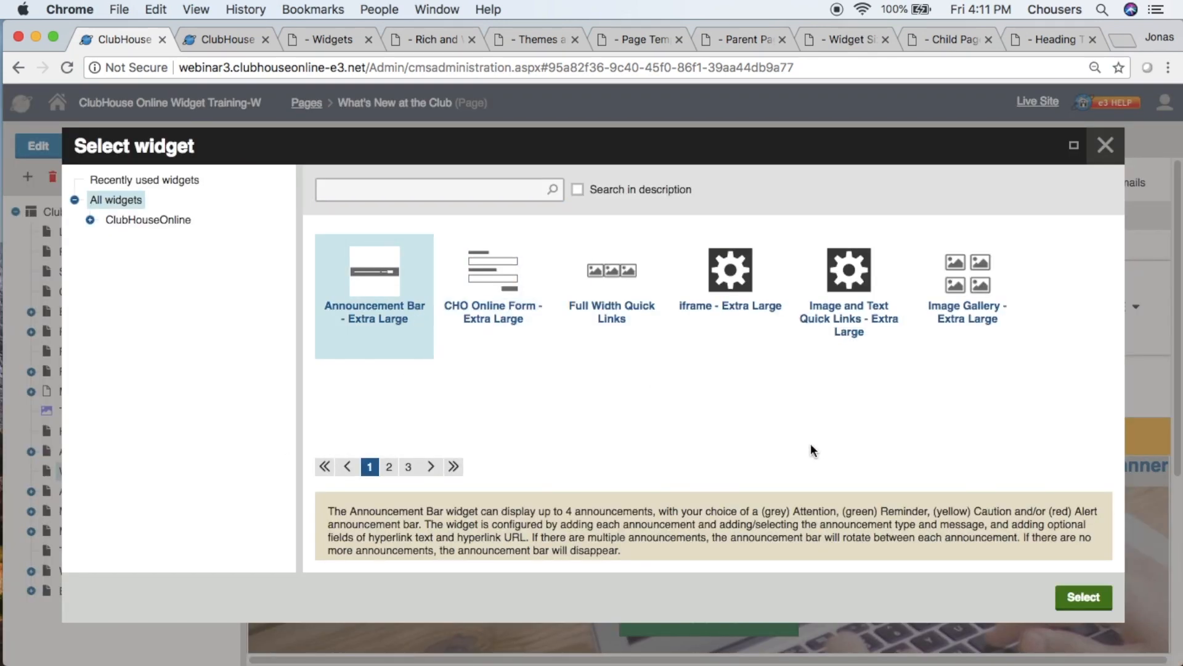
pyautogui.click(1084, 597)
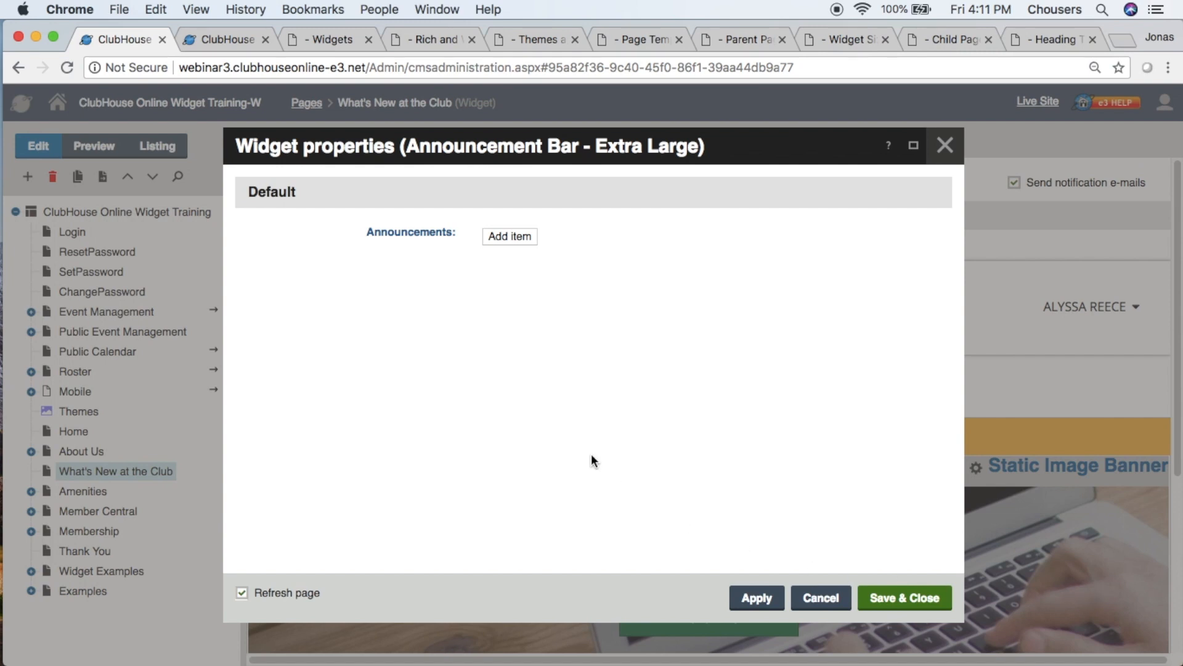
# - Add a Reminder (green) announcement reading "Don't forget to register for the Annual Golf Tournament"
pyautogui.click(515, 239)
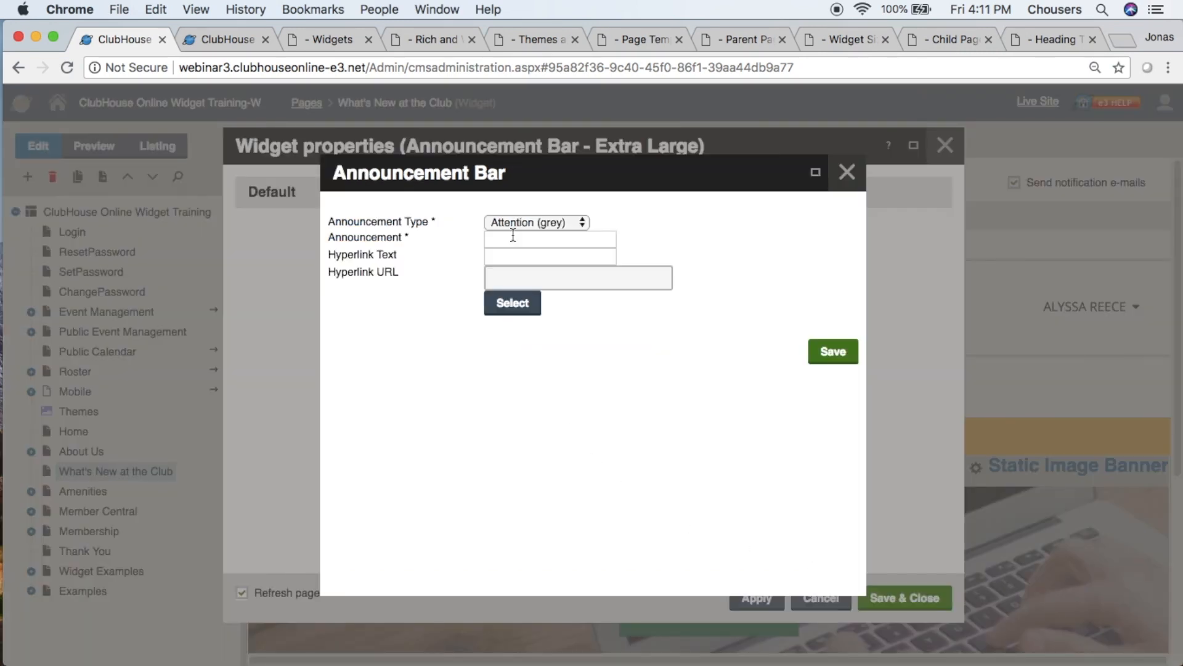
pyautogui.click(581, 229)
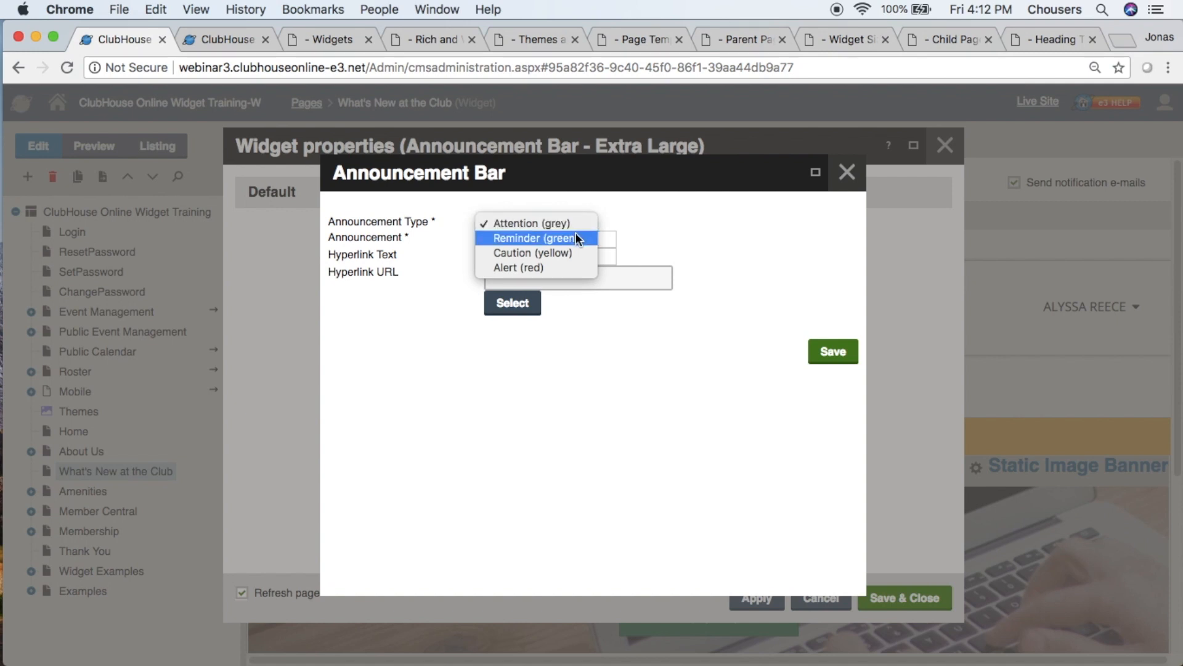
pyautogui.click(576, 238)
pyautogui.click(573, 239)
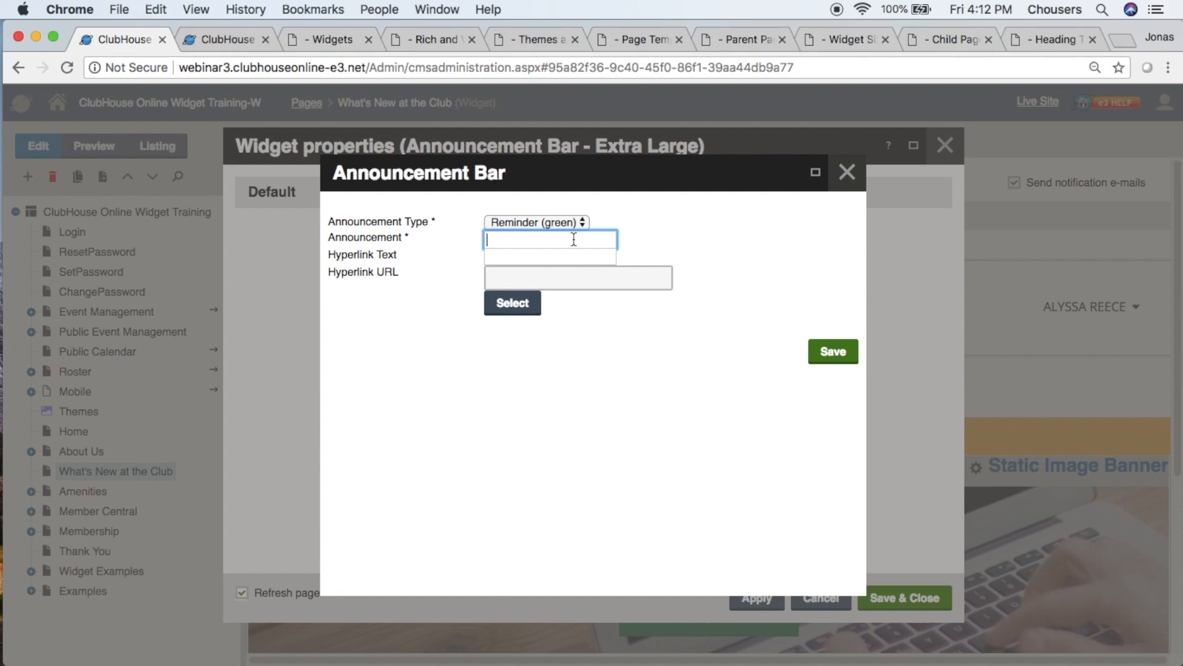
pyautogui.write("Don't for")
pyautogui.write('get to register ')
pyautogui.write('for the Annual G')
pyautogui.write('olf Tournament')
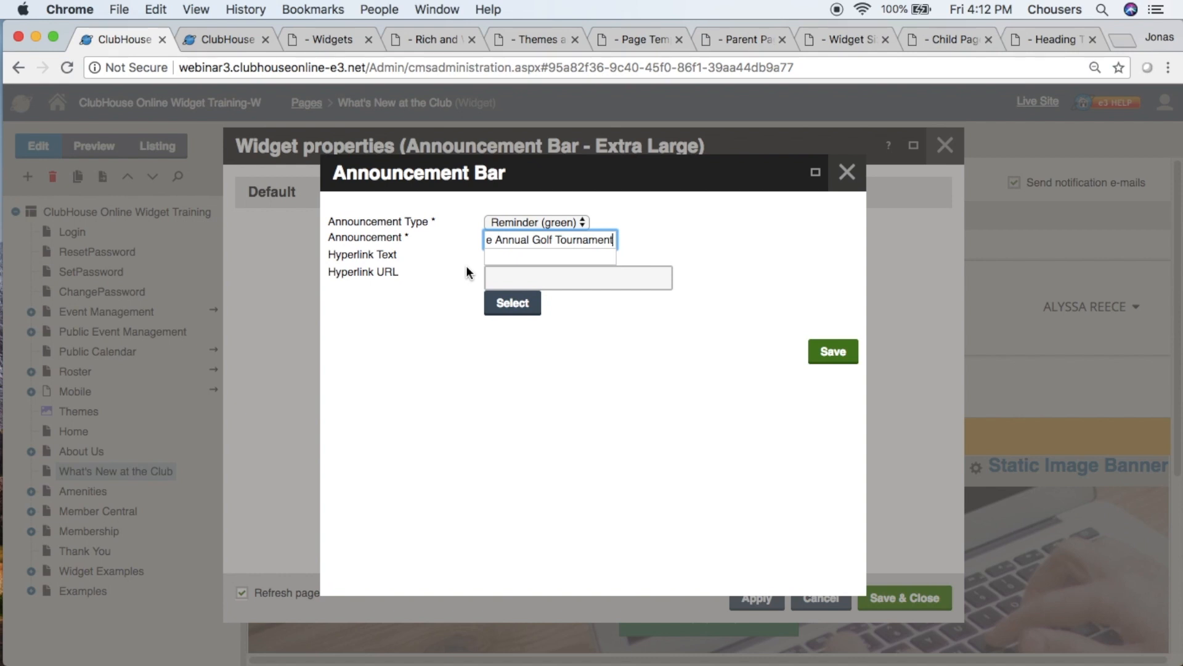
# - Set the announcement's hyperlink text to "Register Now!" and link it to the Calendar page under Member Central
pyautogui.click(502, 255)
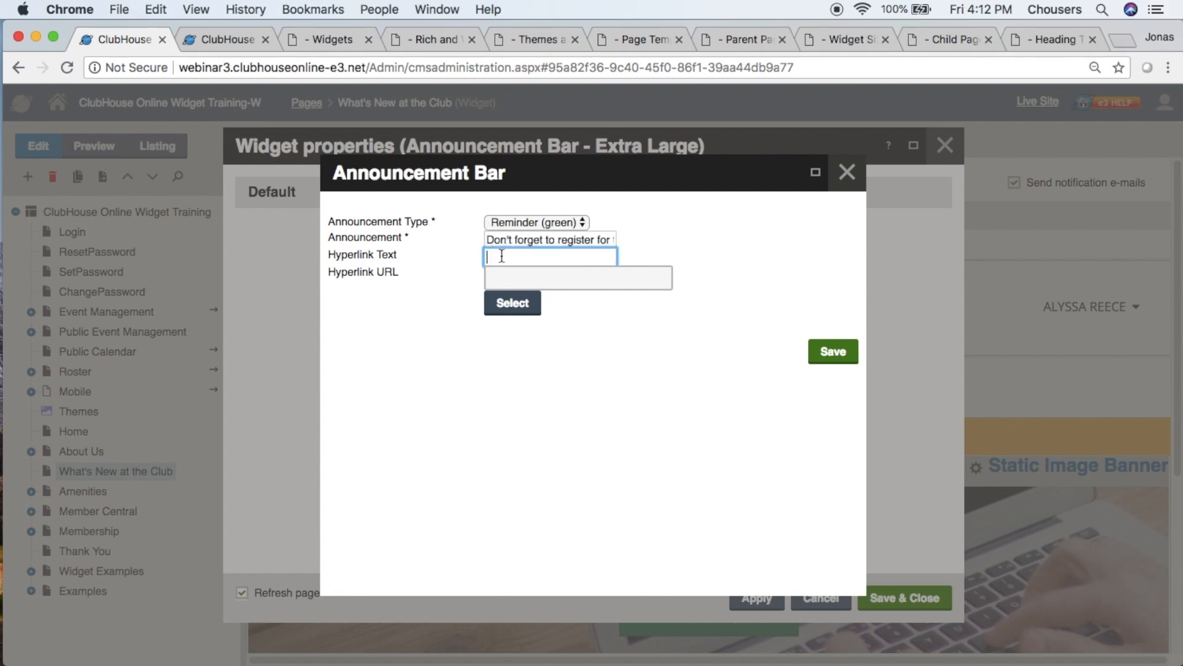
pyautogui.write('Register Now!')
pyautogui.click(493, 317)
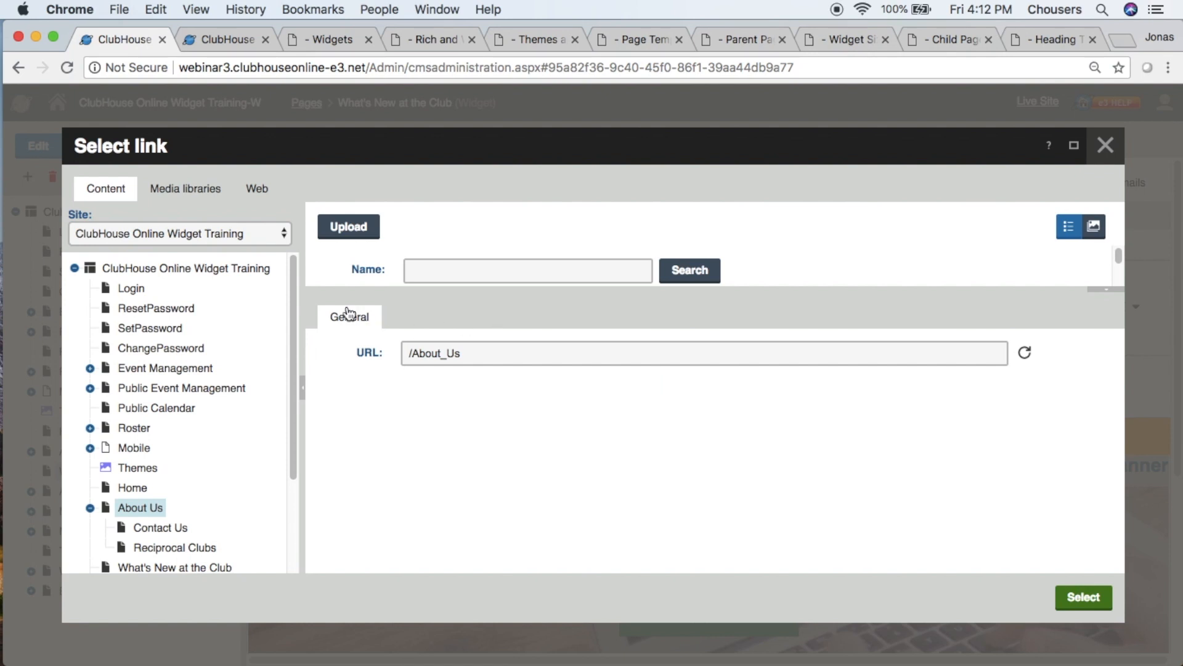
pyautogui.moveTo(293, 292); pyautogui.dragTo(293, 375)
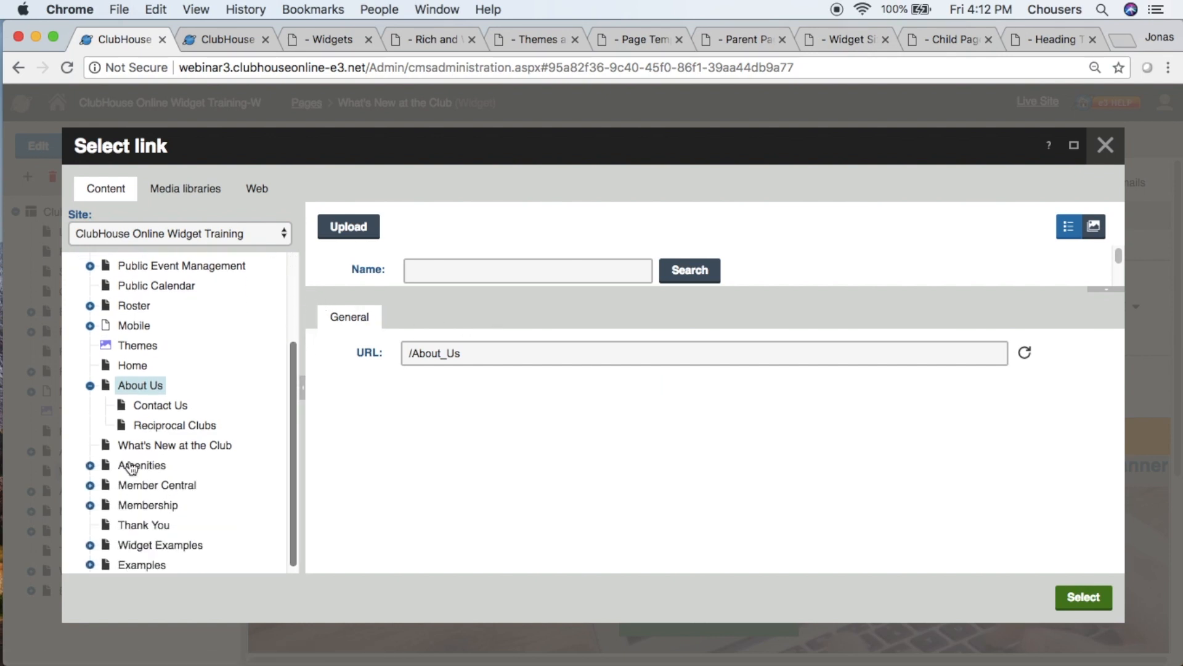
pyautogui.click(92, 488)
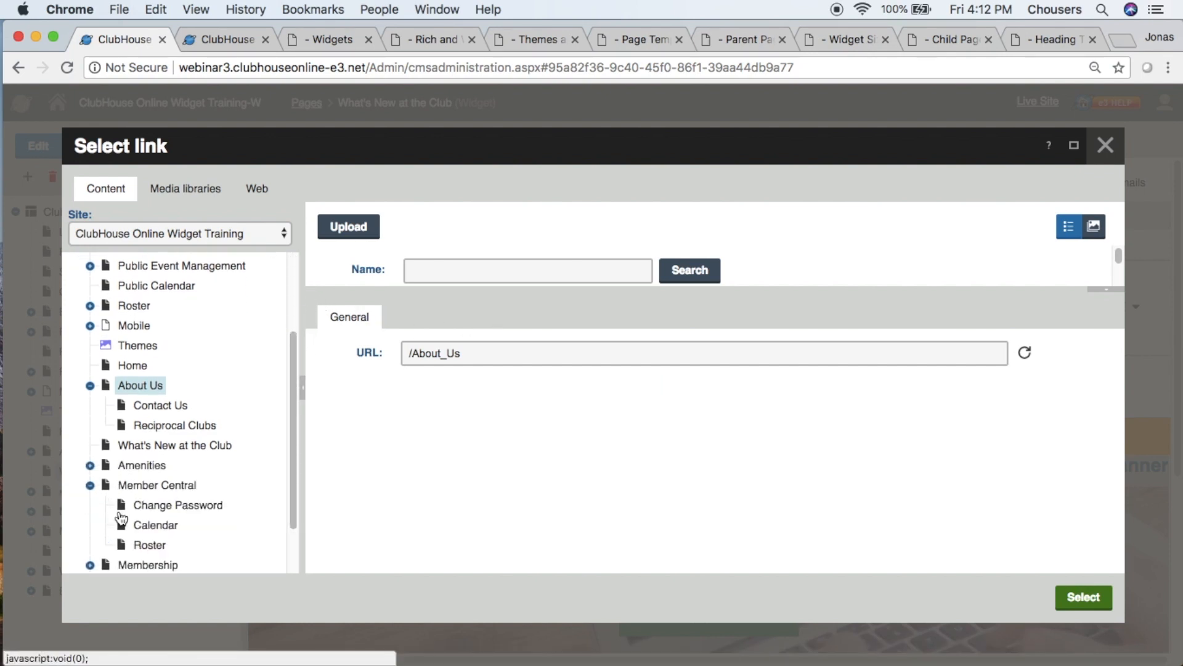
pyautogui.click(155, 530)
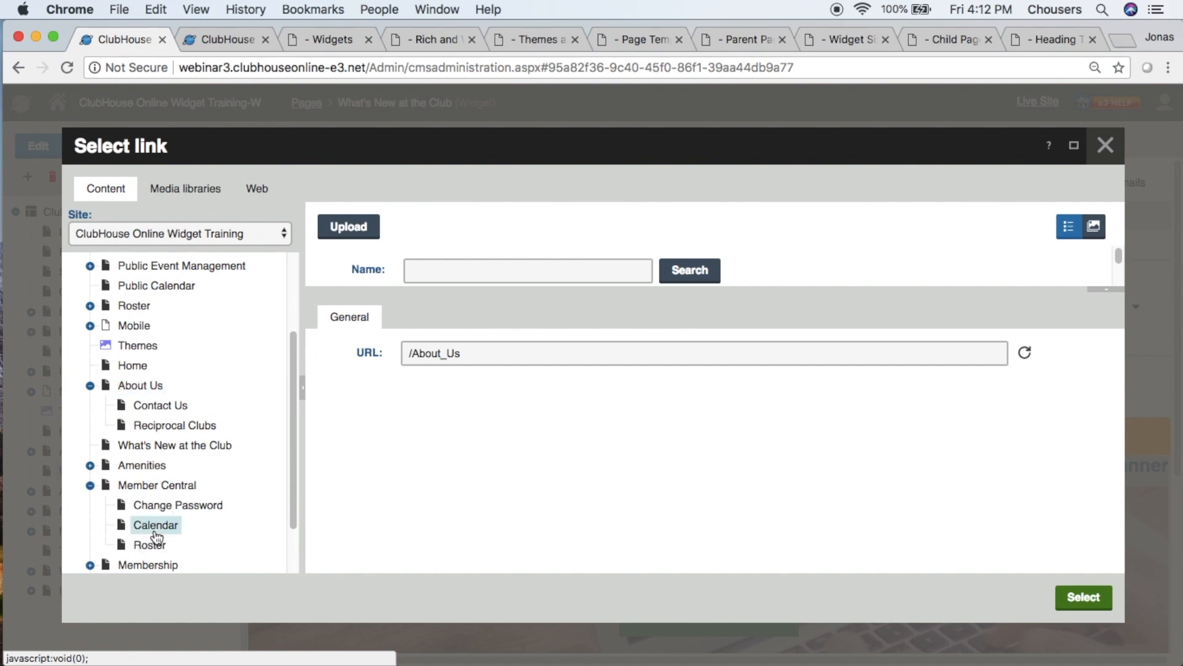
pyautogui.click(1076, 599)
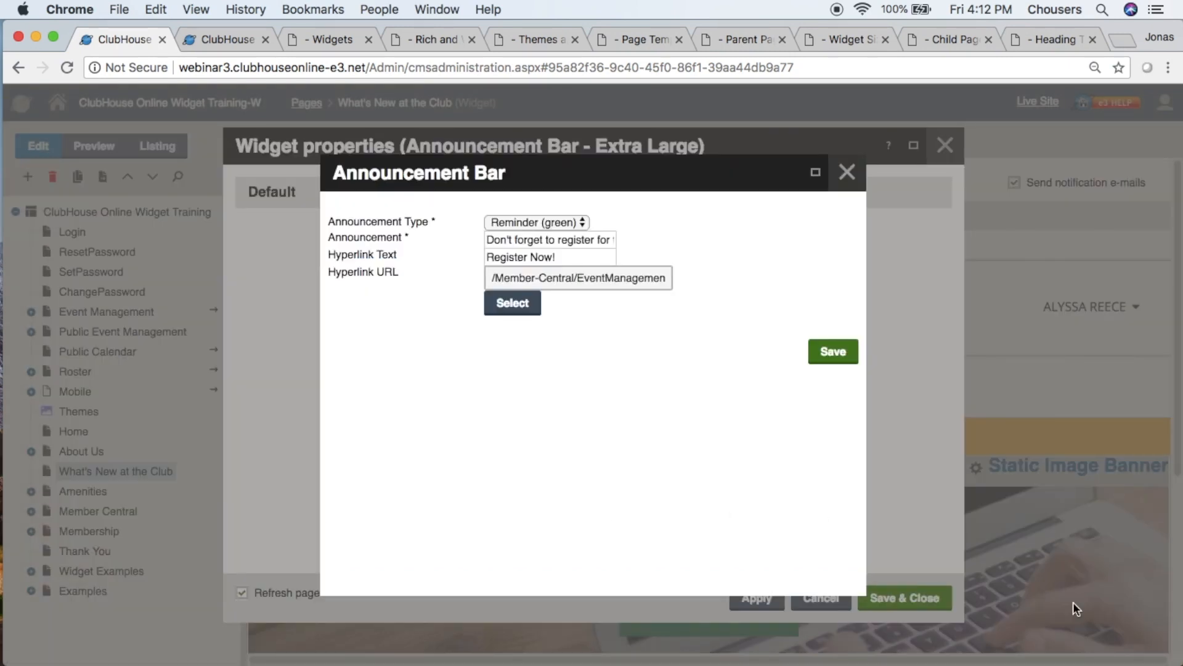
# - Save the announcement, the Announcement Bar widget and the page
pyautogui.click(841, 343)
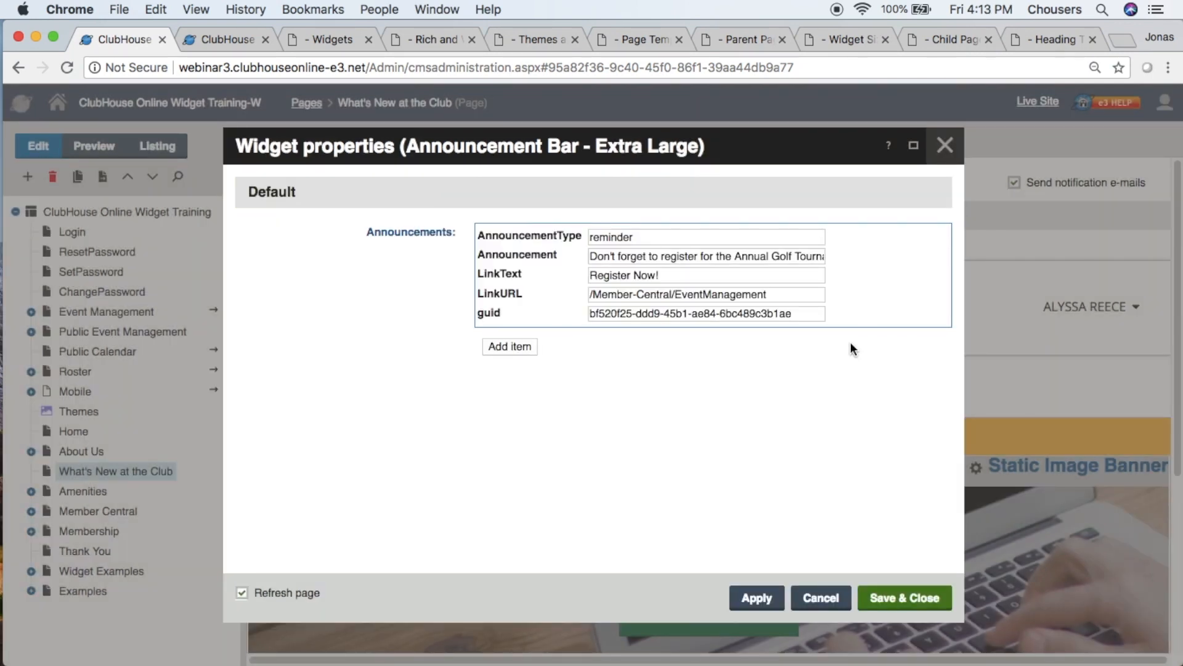
pyautogui.moveTo(865, 315)
pyautogui.click(904, 596)
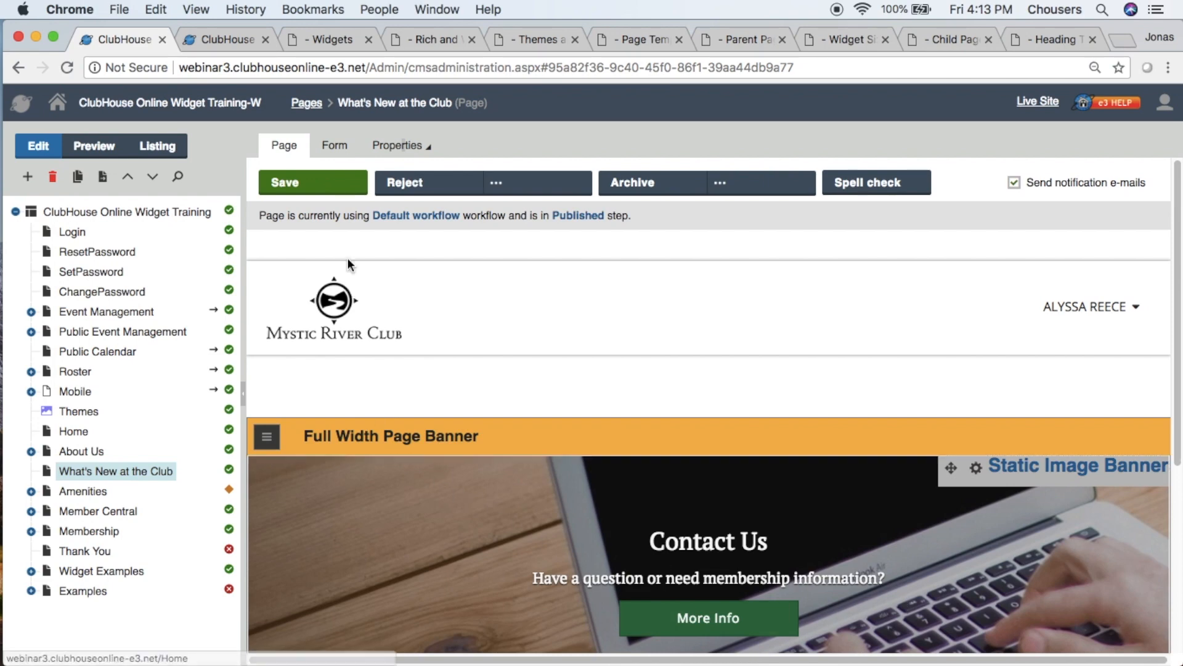
pyautogui.click(356, 195)
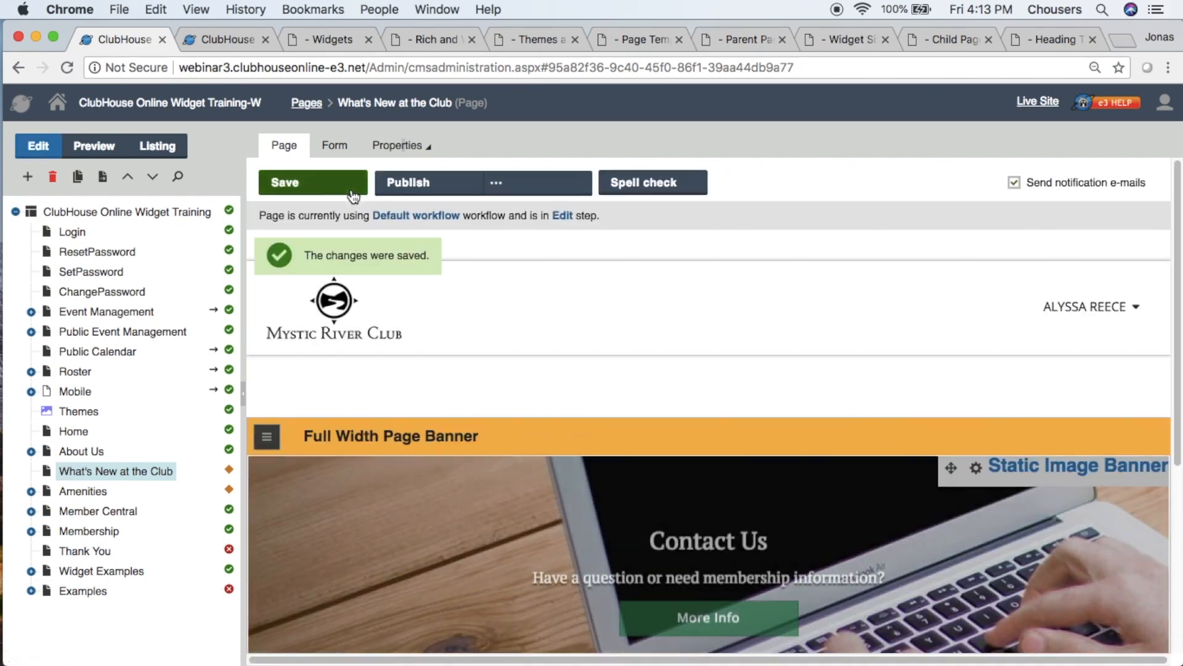
# - Check the Announcement Bar below the banner in the page preview, and return to editing
pyautogui.scroll(-5, 402, 283)
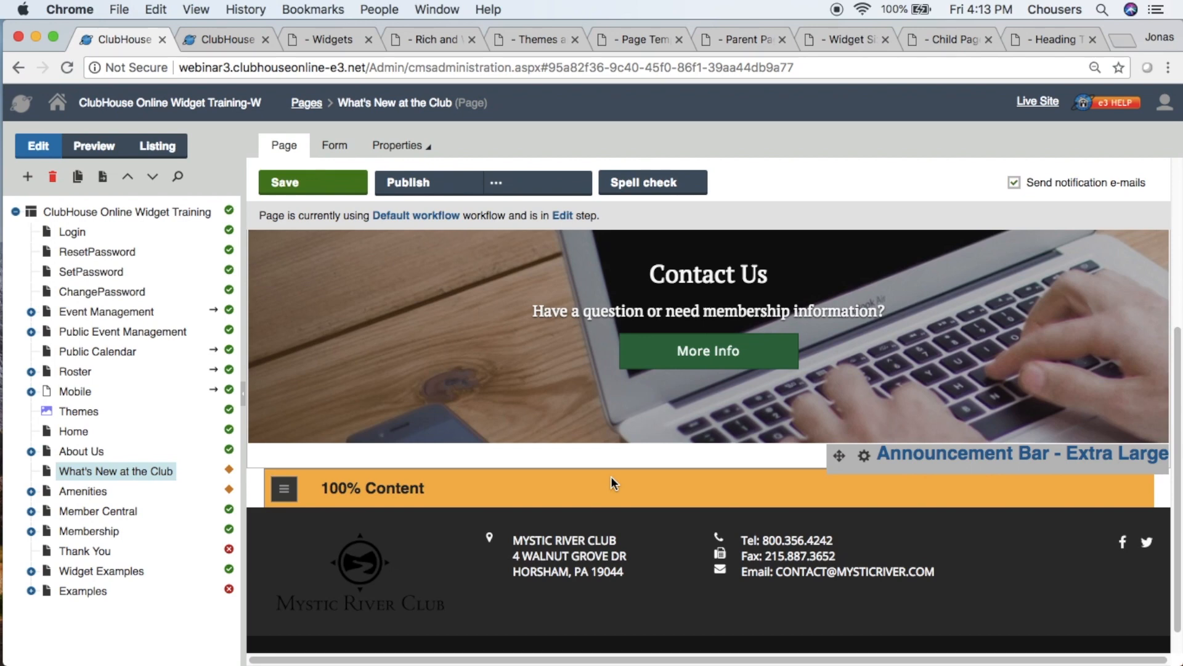
pyautogui.click(74, 153)
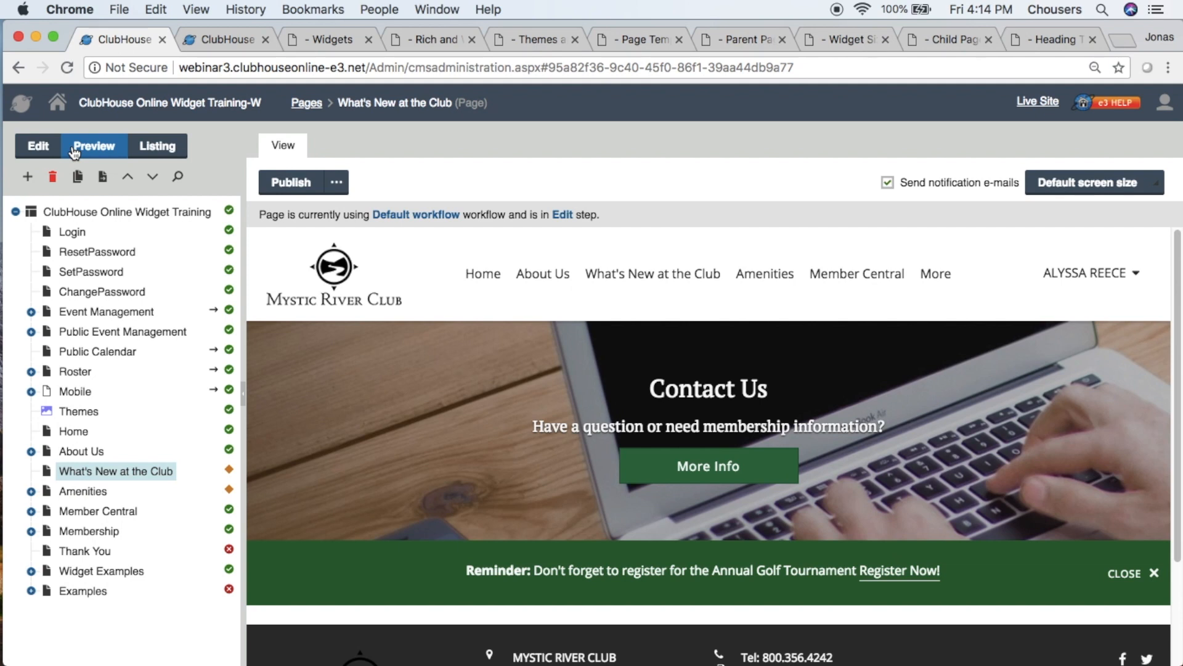
pyautogui.click(28, 151)
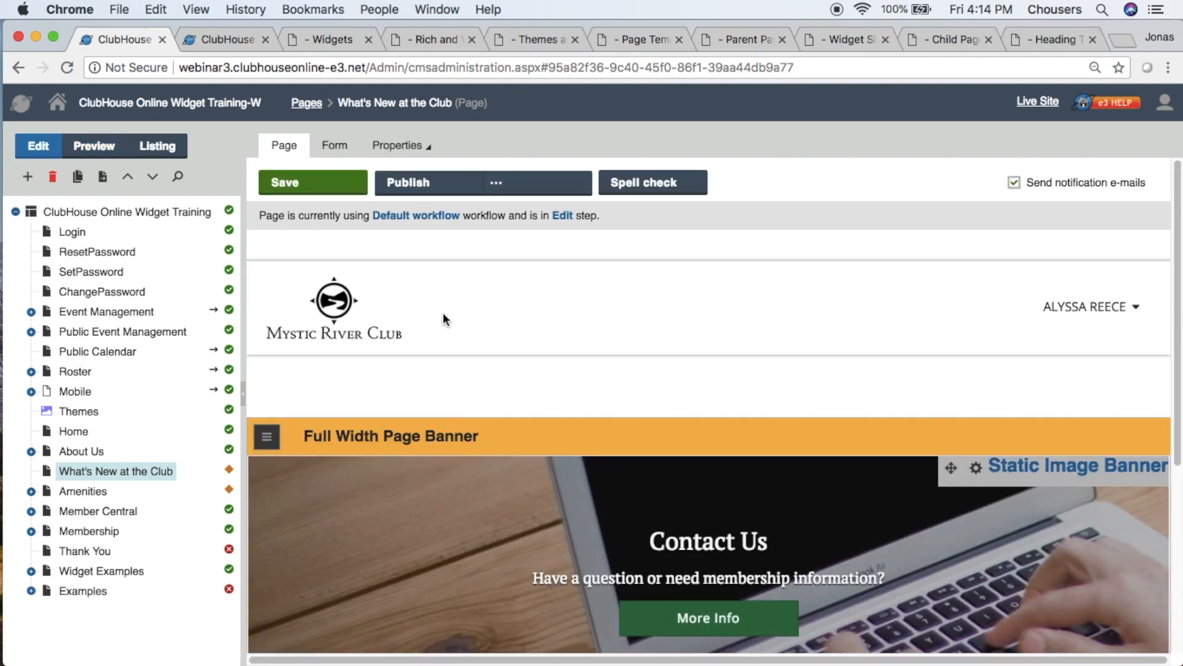
# - Add a Title and Summary - Large widget to the 100% Content zone
pyautogui.scroll(-5, 575, 405)
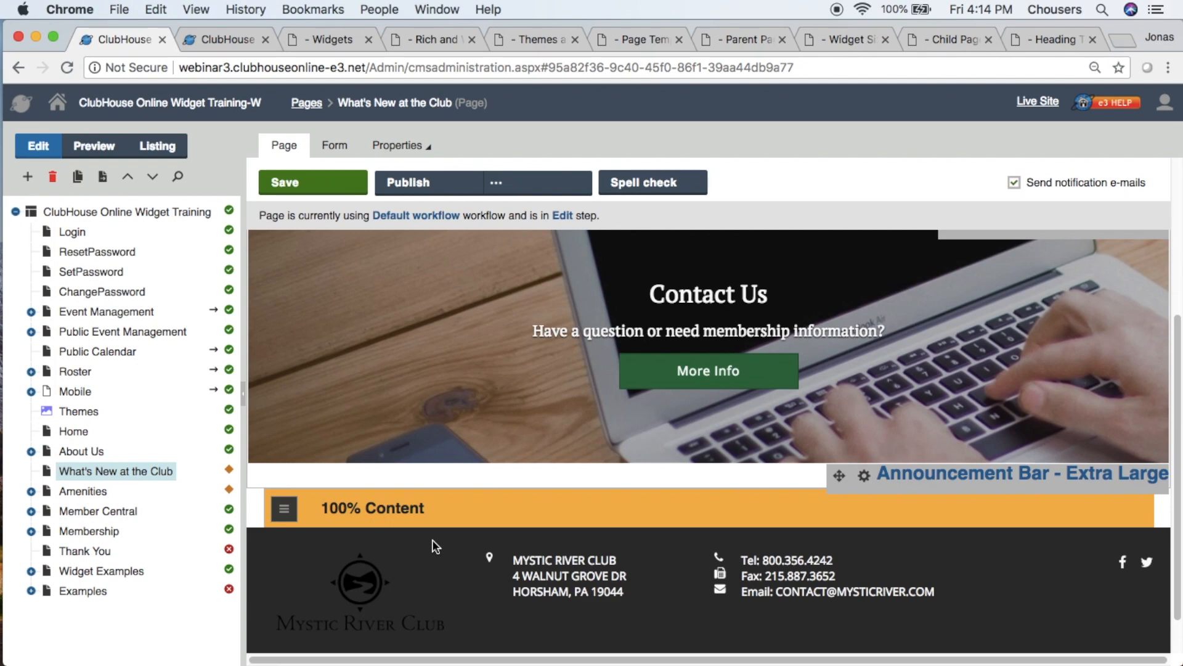
pyautogui.click(284, 512)
pyautogui.click(289, 531)
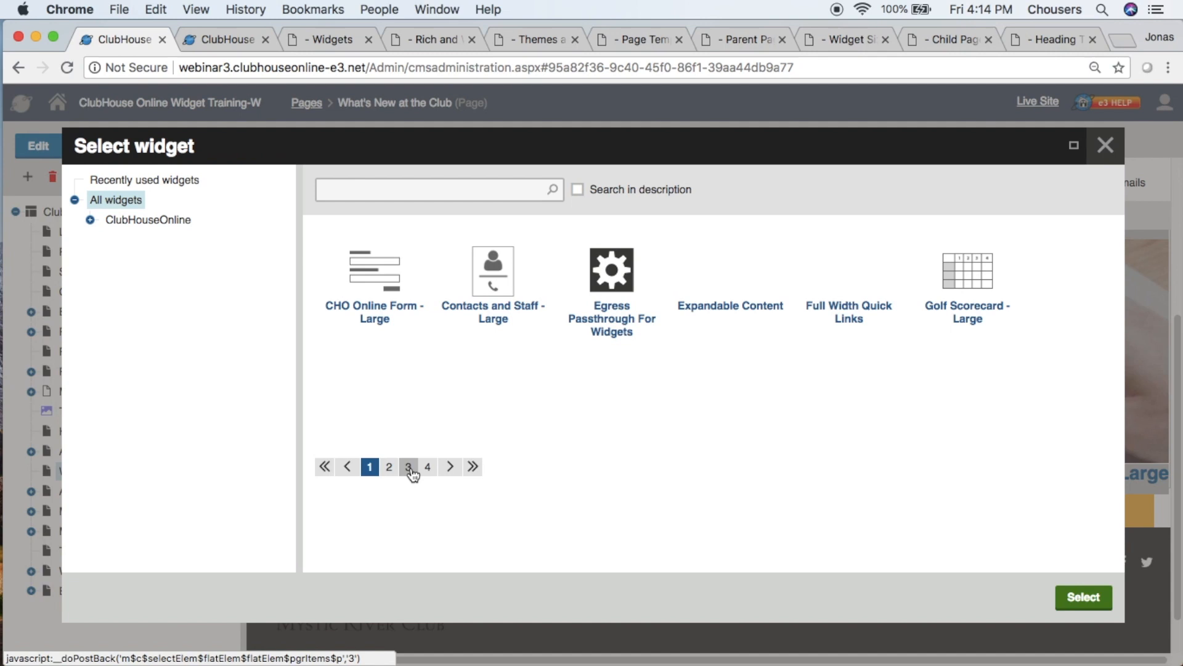
pyautogui.click(409, 466)
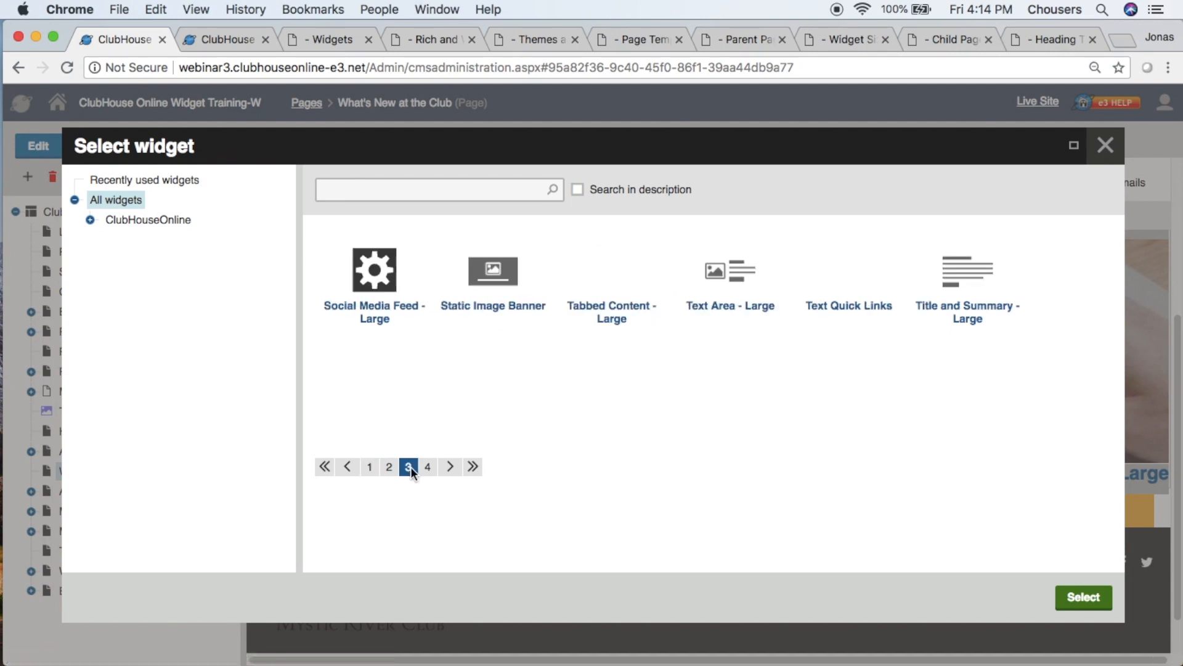
pyautogui.click(955, 271)
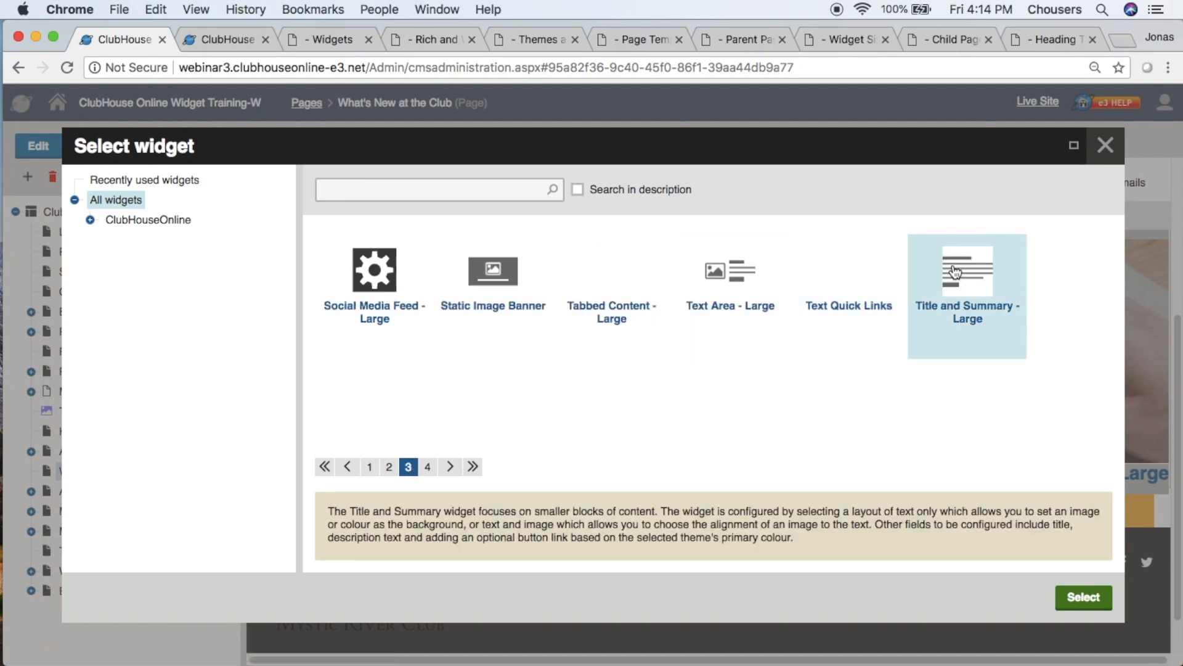
pyautogui.click(1082, 599)
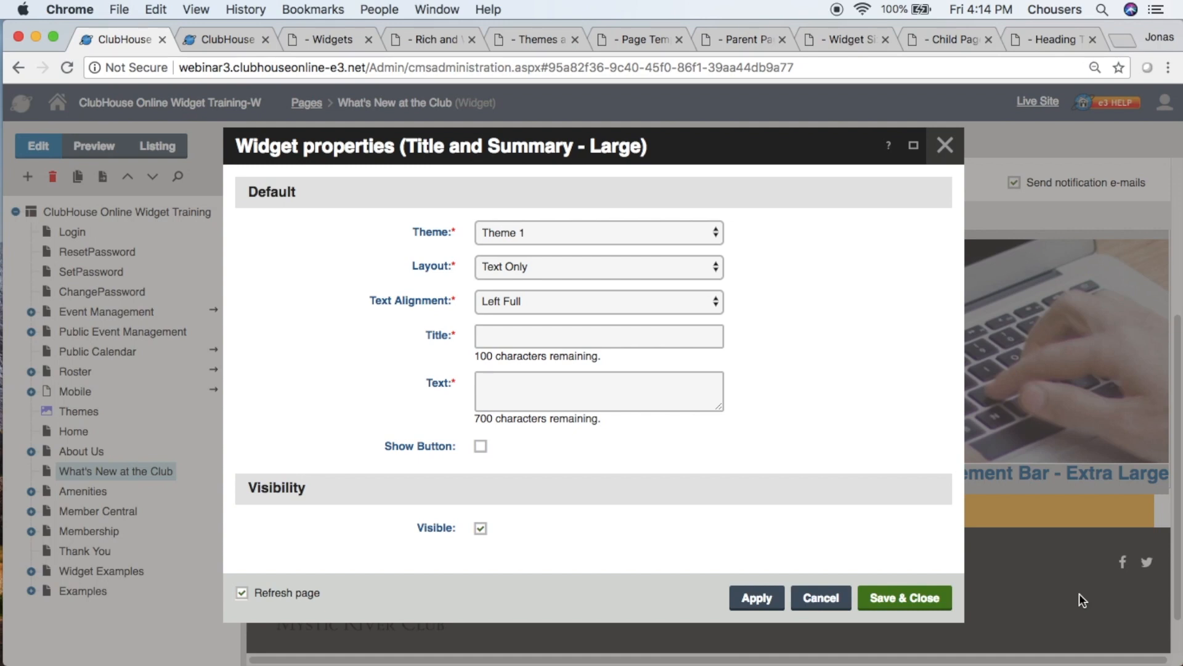
# - Set the Title and Summary - Large widget's layout to Text & Image and its title to "Our History"
pyautogui.click(716, 268)
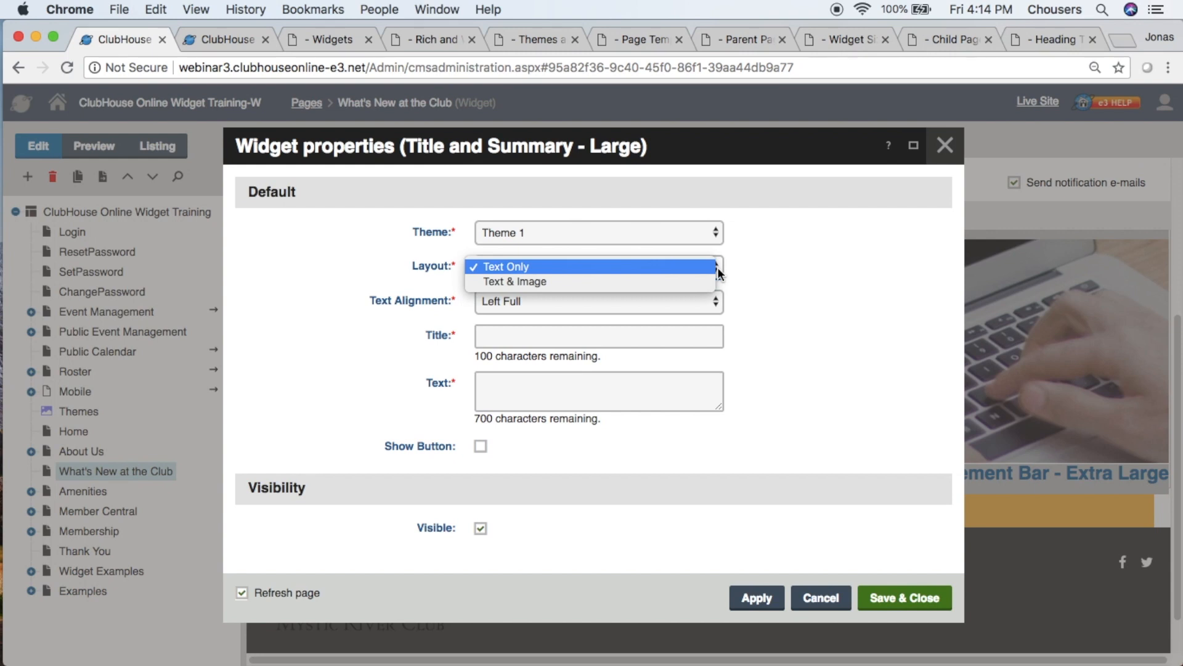
pyautogui.click(704, 281)
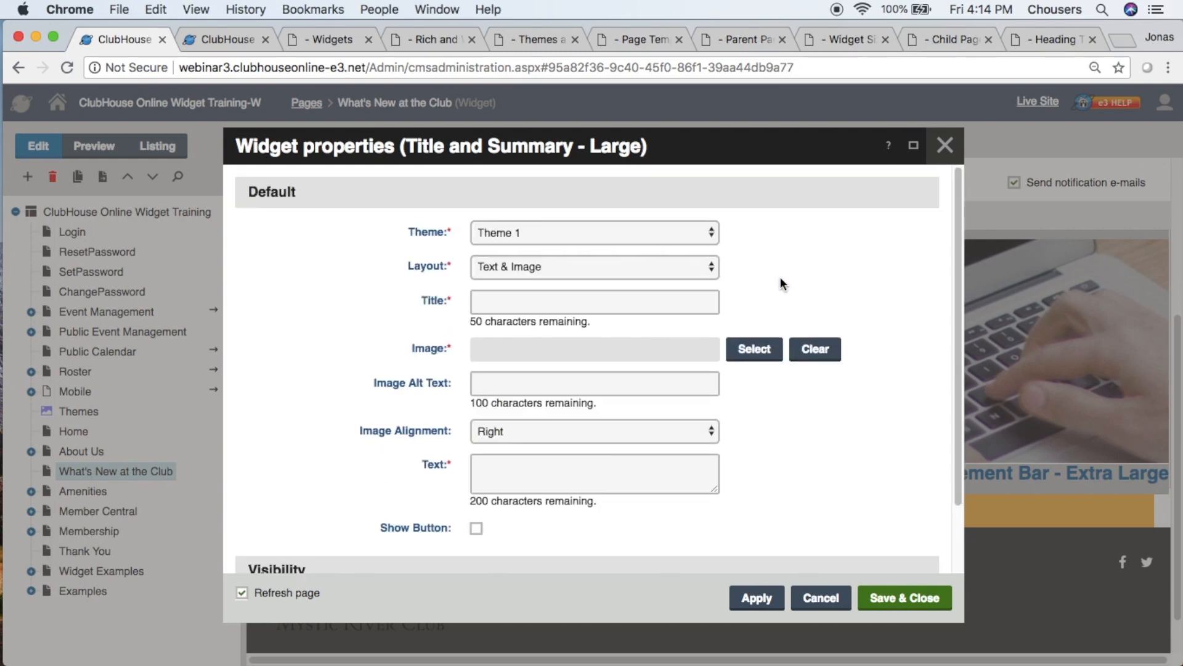
pyautogui.click(701, 303)
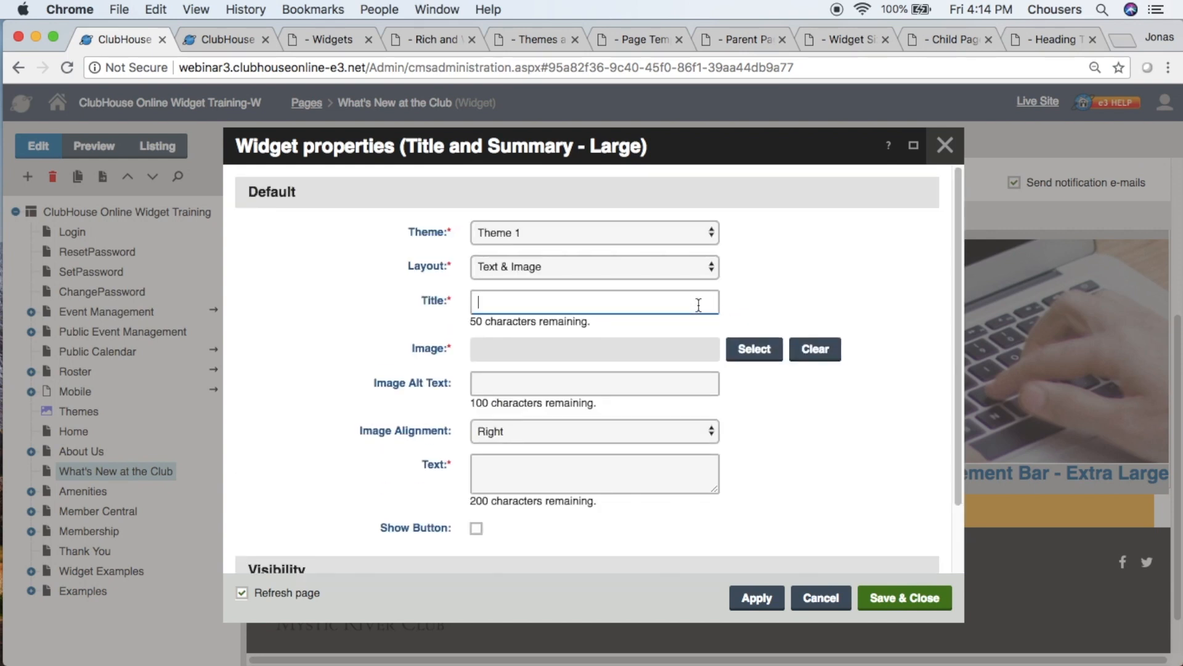
pyautogui.write('Oy')
pyautogui.press('BackSpace')
pyautogui.press('BackSpace')
pyautogui.write('ur History')
# - Choose the about-1978 photo from the Images folder of the Site Media library as the widget's image
pyautogui.click(753, 356)
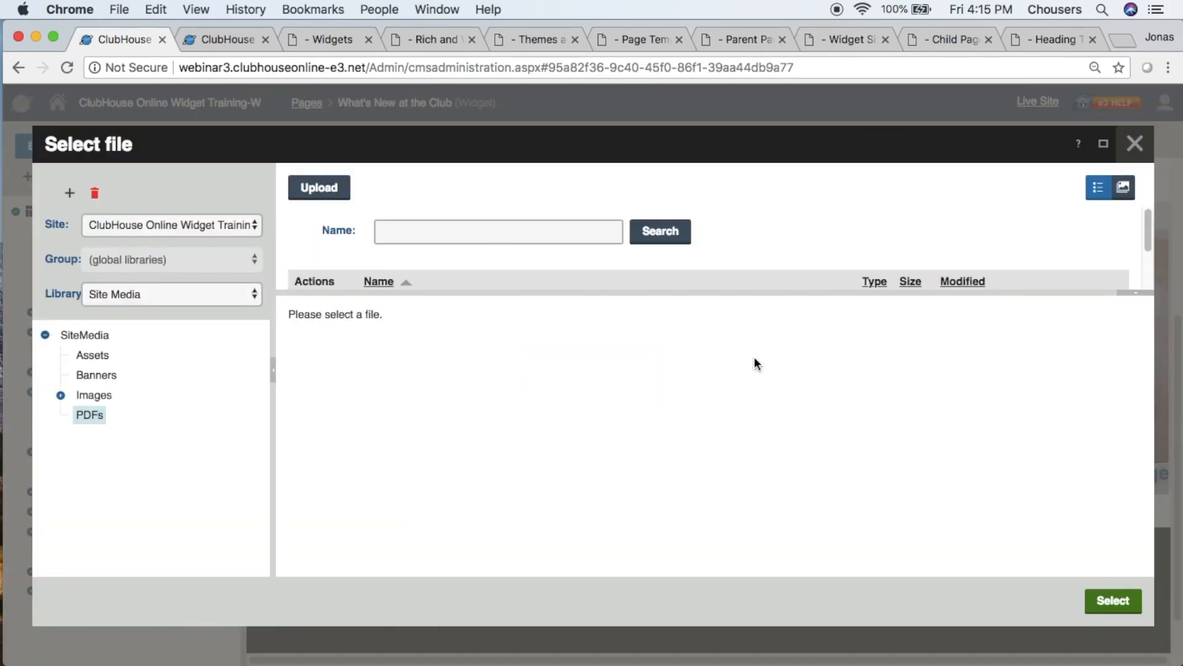
pyautogui.click(91, 395)
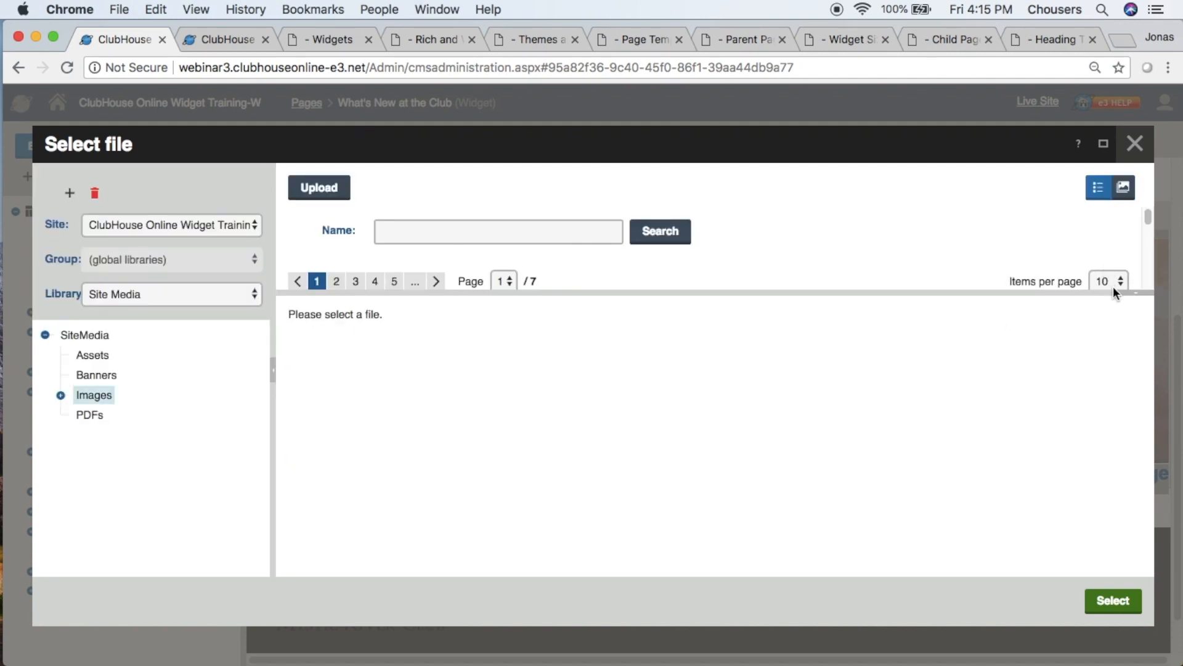
pyautogui.click(409, 358)
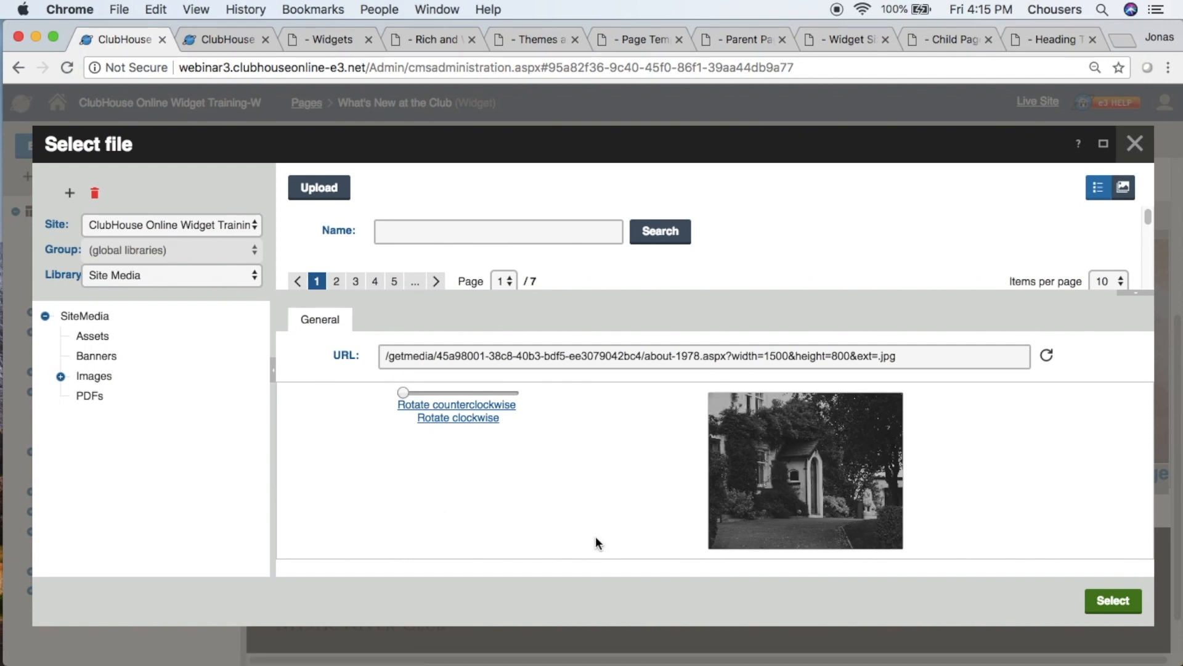
pyautogui.click(1123, 602)
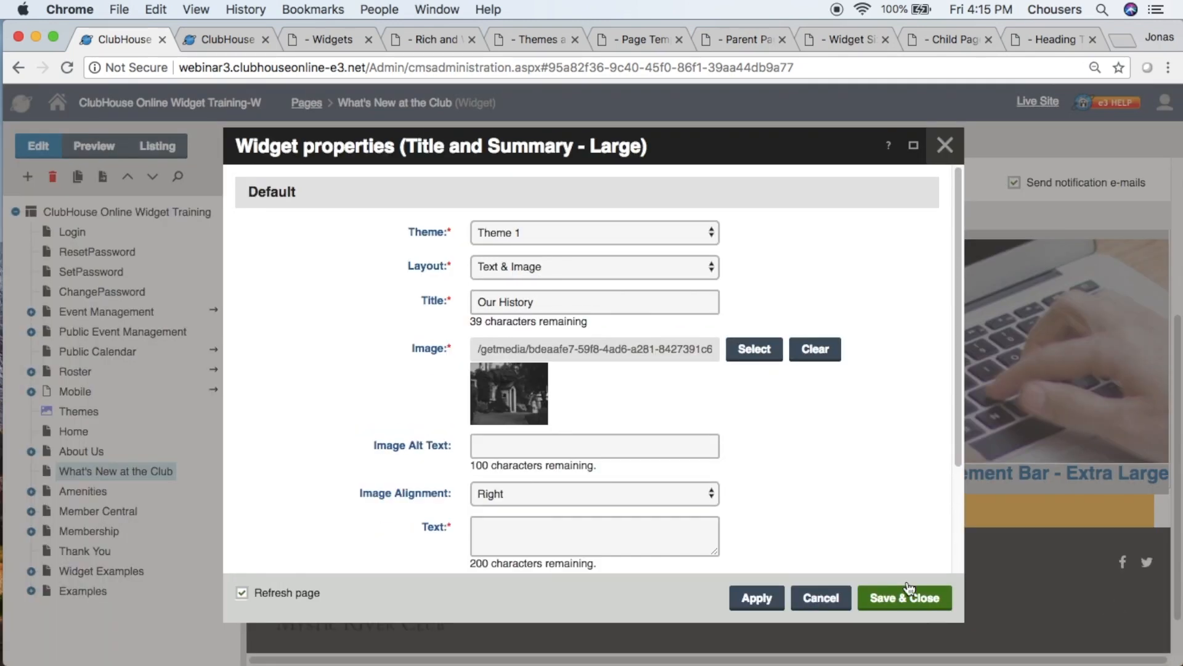
# - Set the image alt text to "Clubhouse" and keep the image alignment at Right
pyautogui.click(669, 449)
pyautogui.write('Clubhouse')
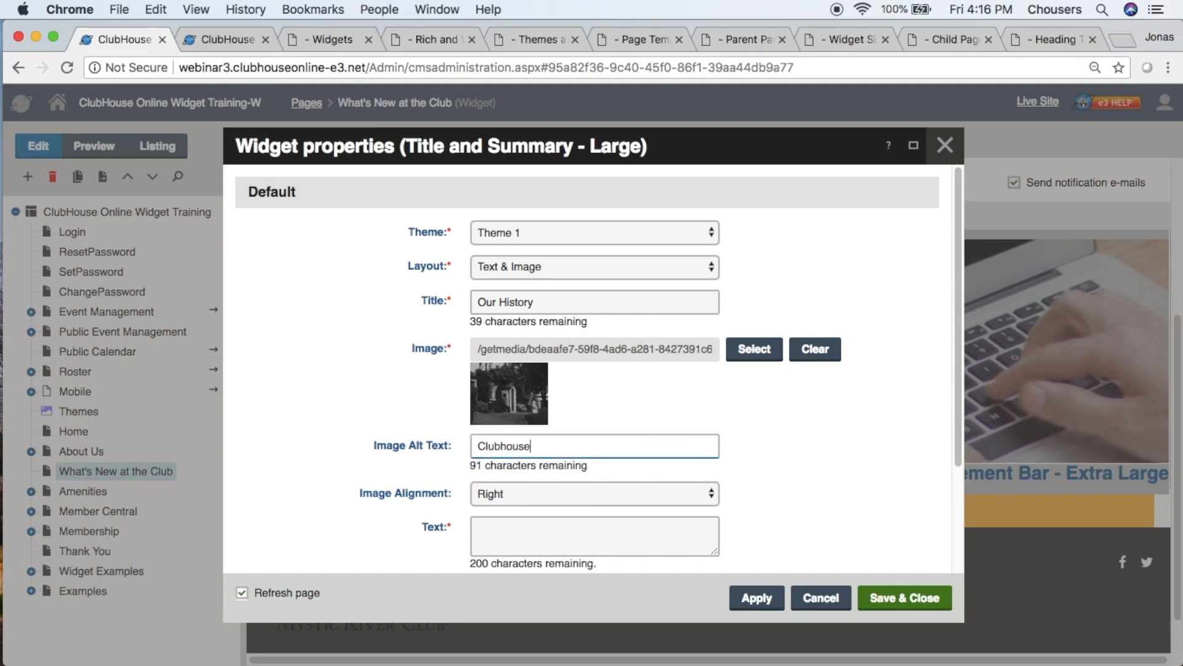
pyautogui.click(681, 492)
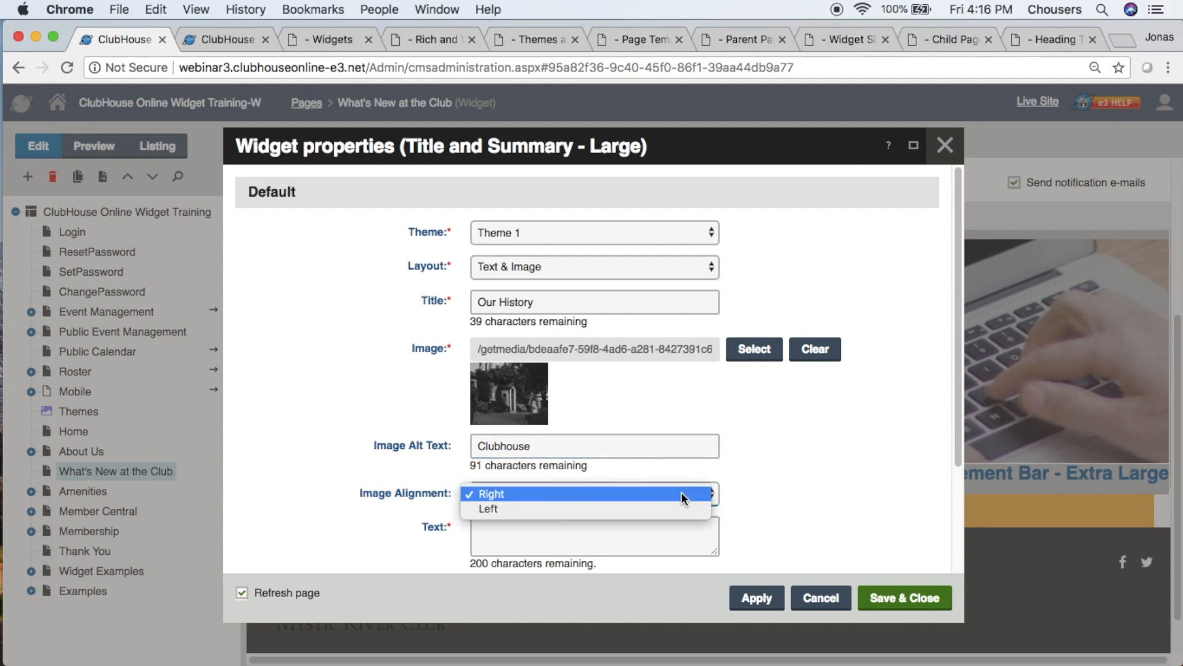
pyautogui.click(681, 492)
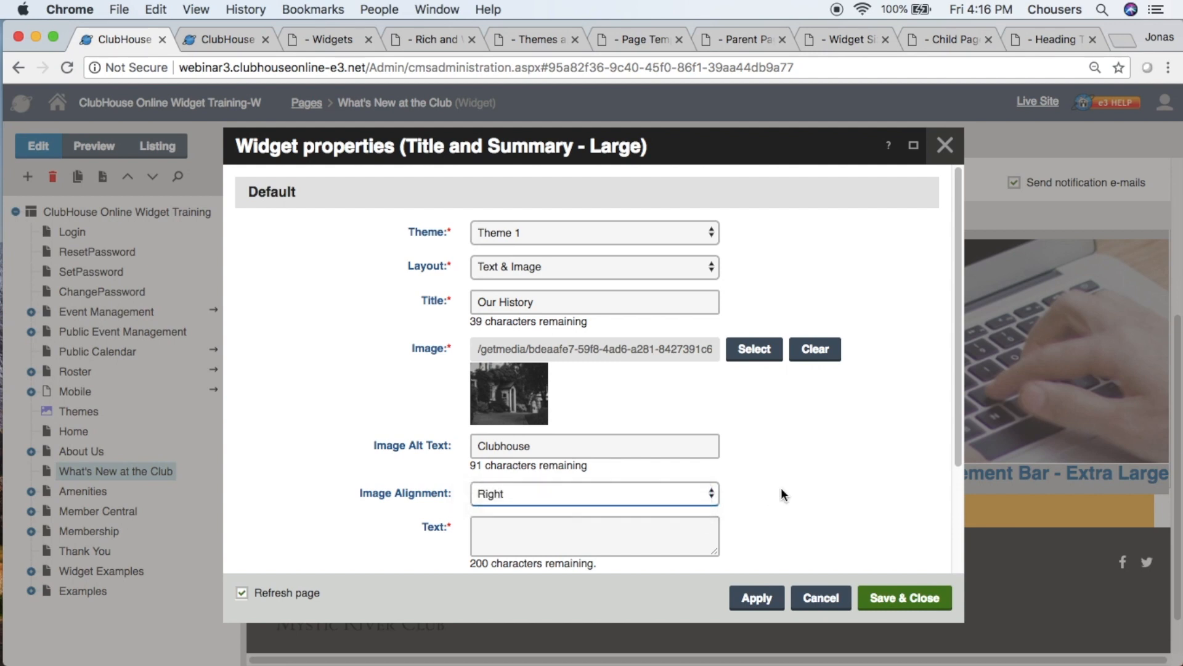
# - Enter "A place where family is celebrated and cherished" as the widget's text
pyautogui.scroll(-1, 782, 493)
pyautogui.scroll(-5, 782, 493)
pyautogui.click(615, 395)
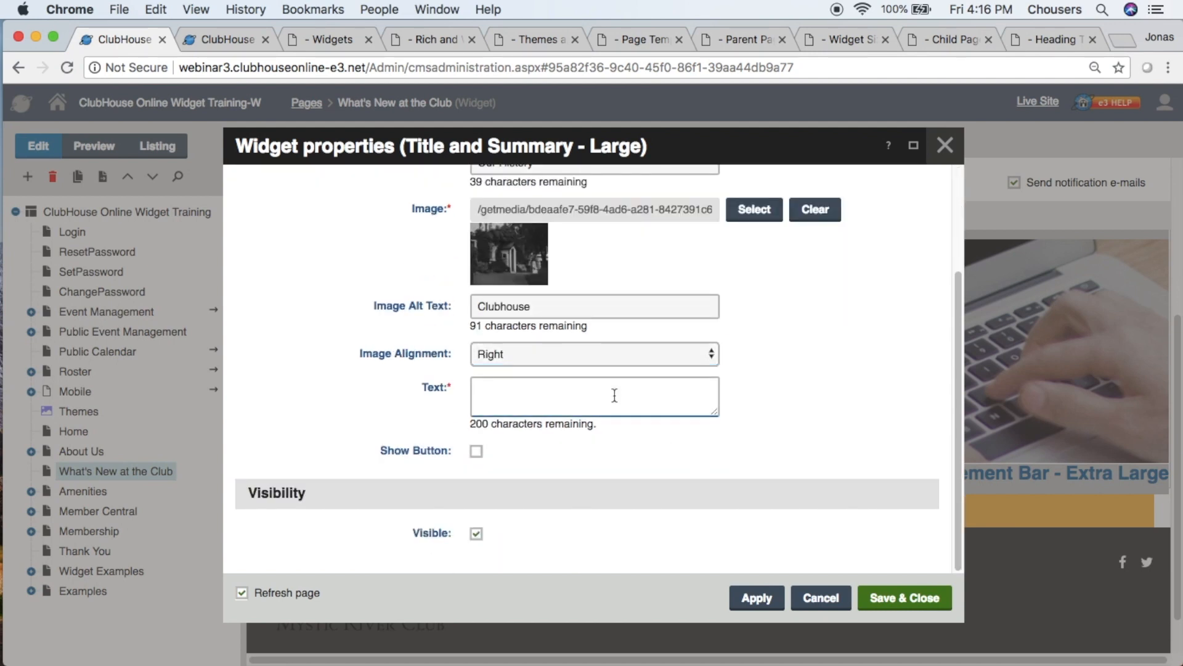
pyautogui.write('A place where famil')
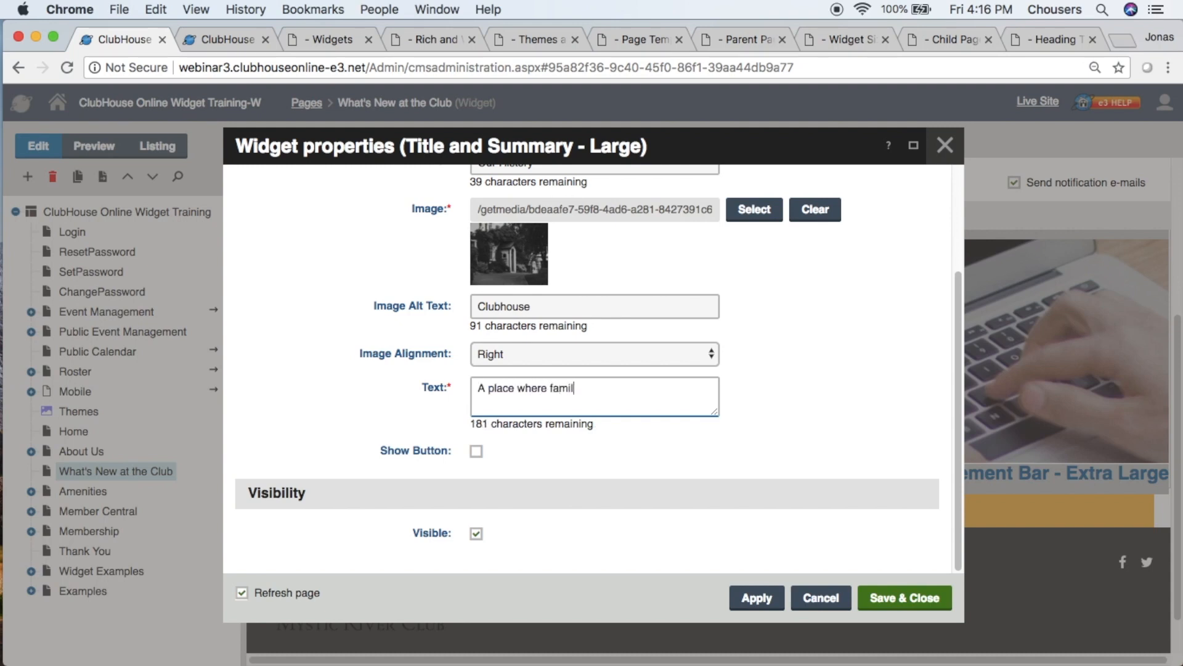
pyautogui.write('y is celebrated and cheri')
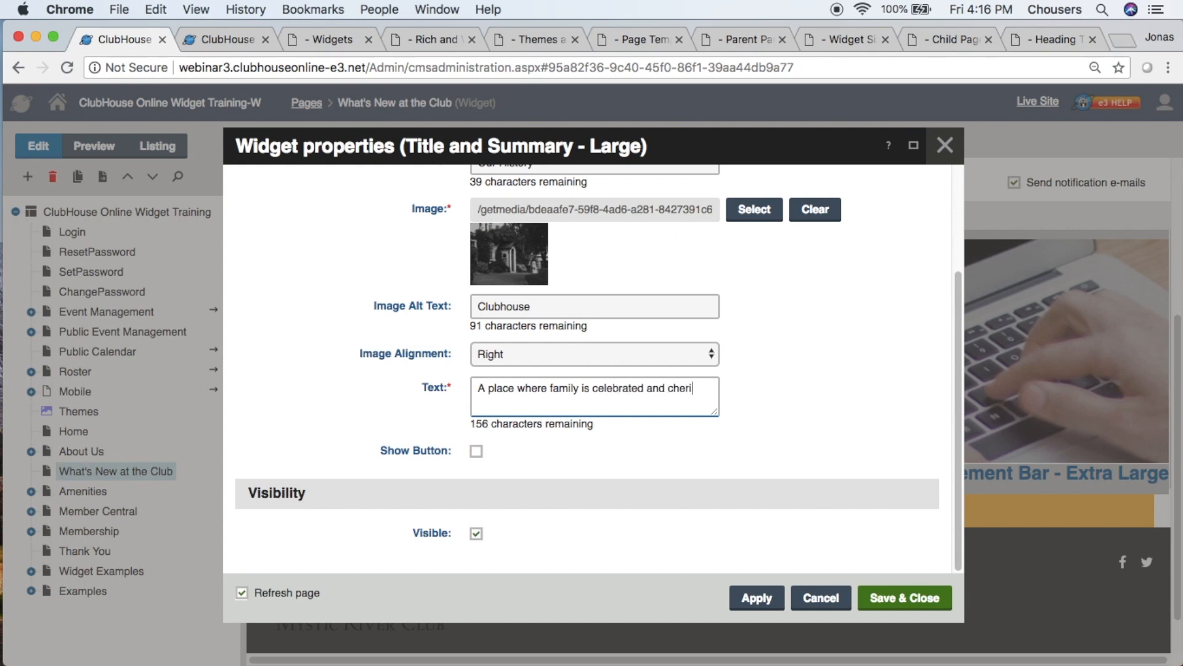
pyautogui.write('shed')
# - Enable the widget's button and set its text to "Learn More"
pyautogui.click(475, 452)
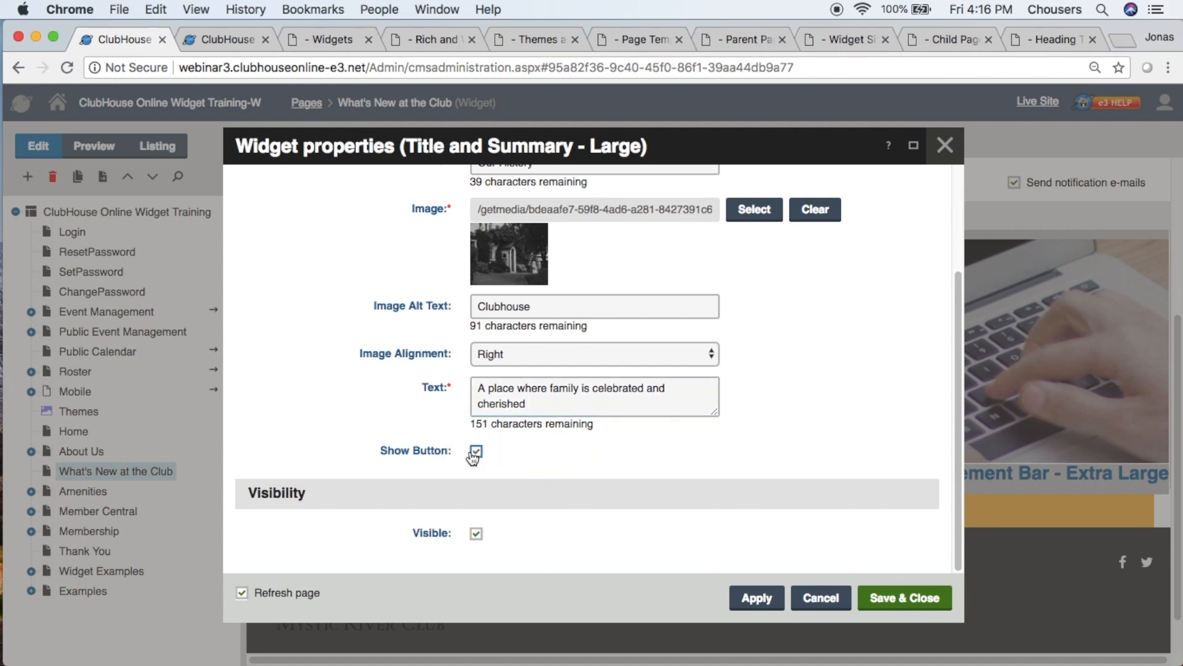
pyautogui.scroll(-5, 472, 456)
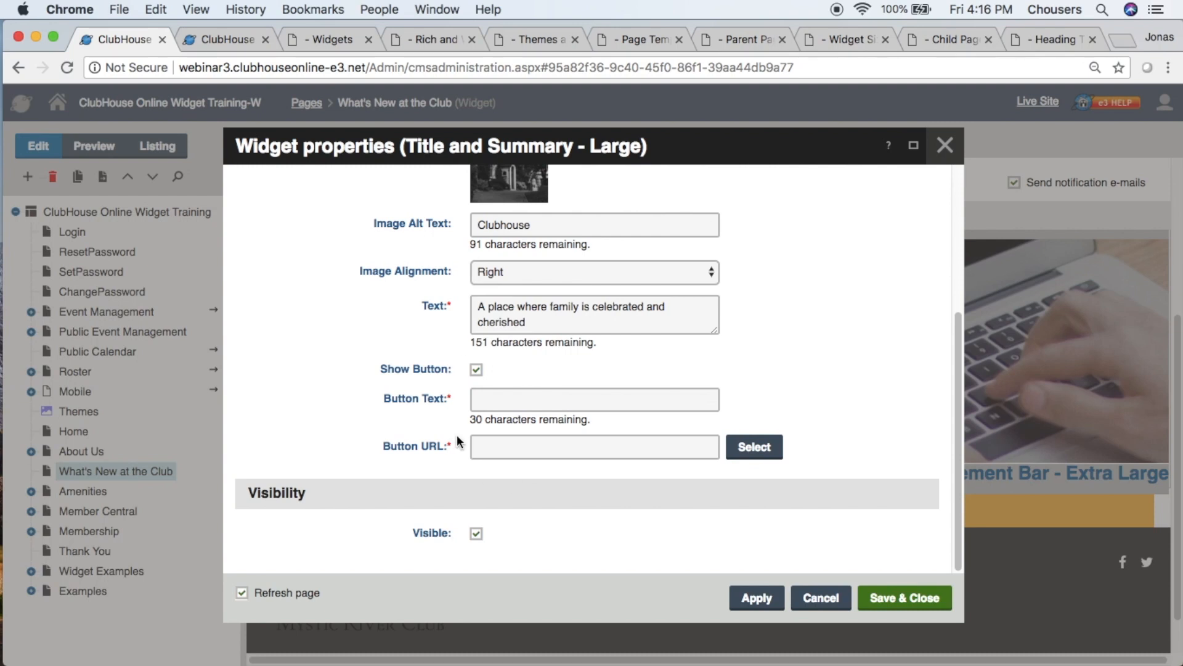
pyautogui.moveTo(458, 441)
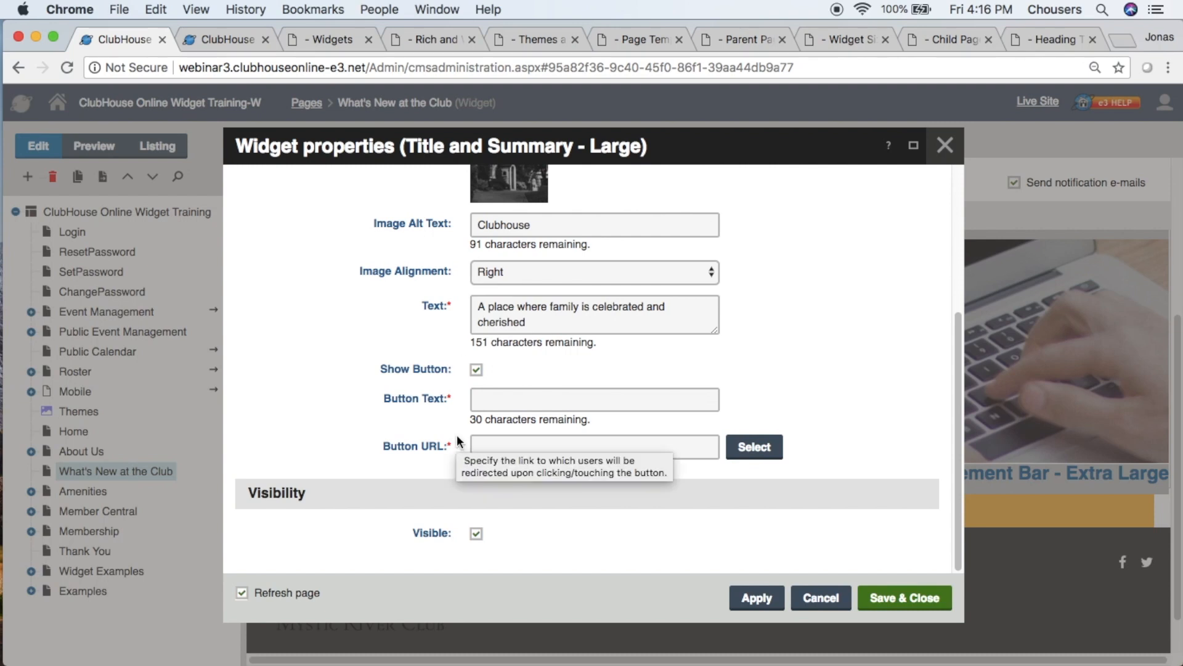
pyautogui.click(485, 402)
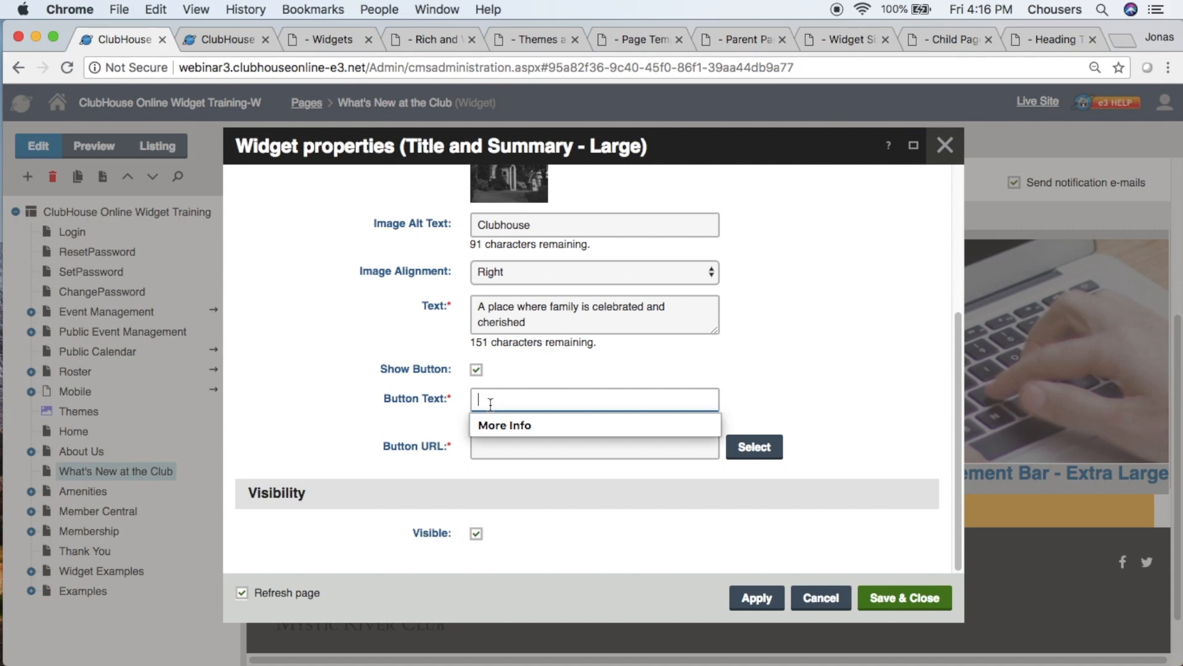
pyautogui.write('Learn More')
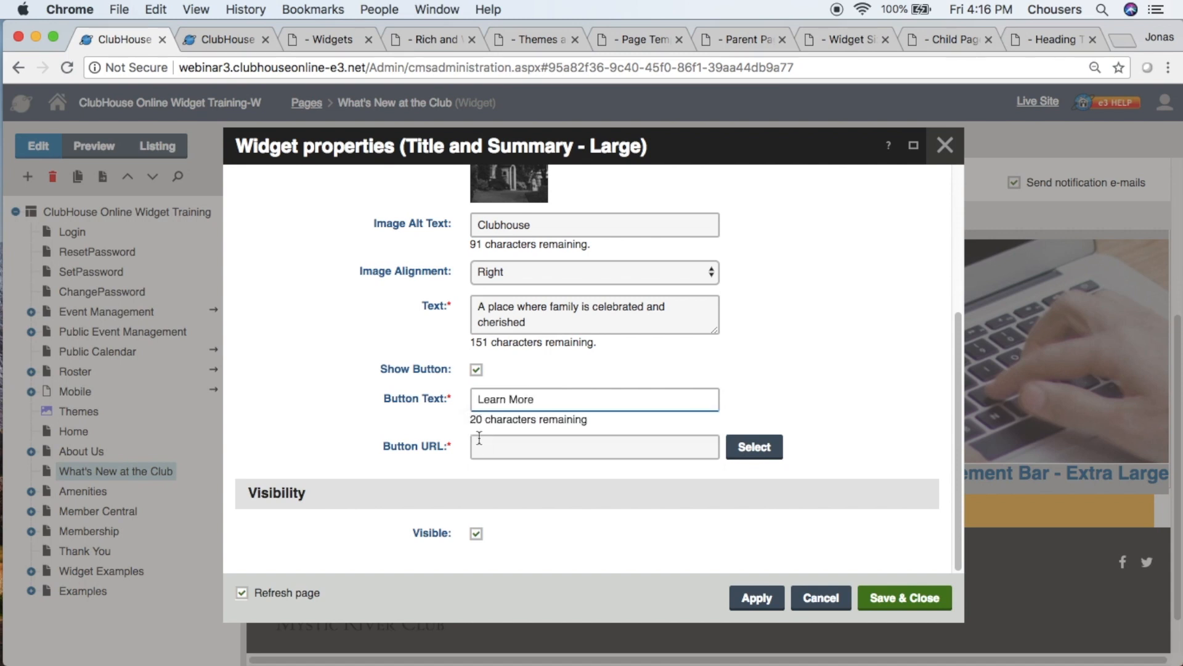
# - Link the widget's button to the About Us page
pyautogui.click(754, 446)
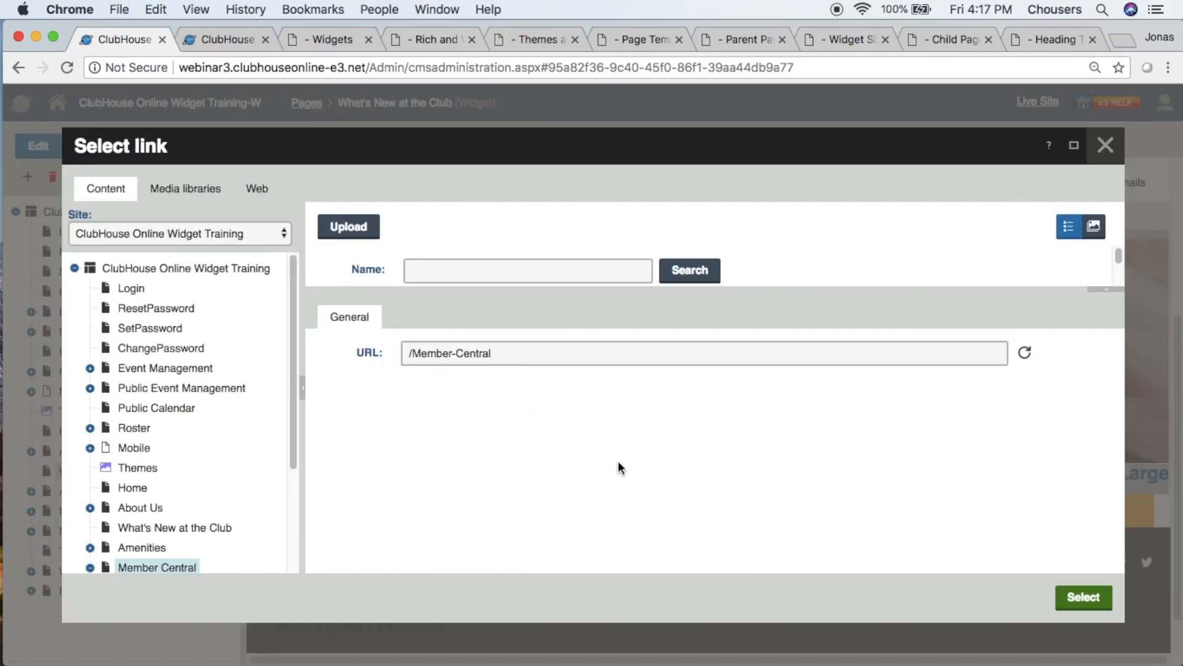
pyautogui.click(130, 512)
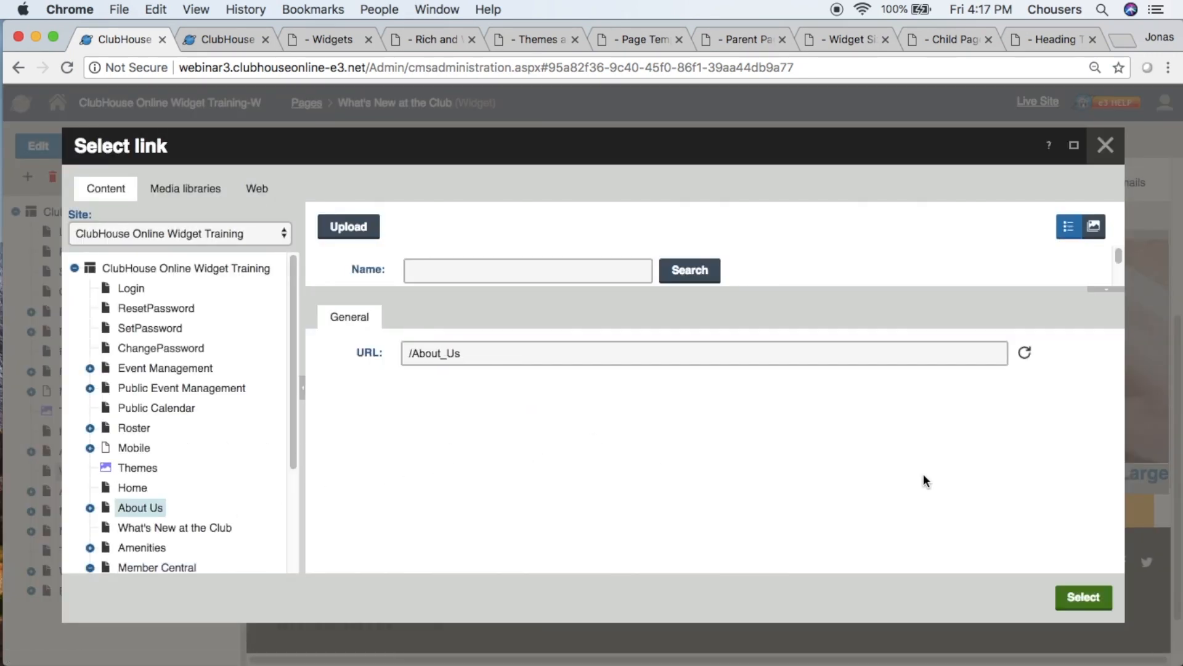
pyautogui.click(1075, 609)
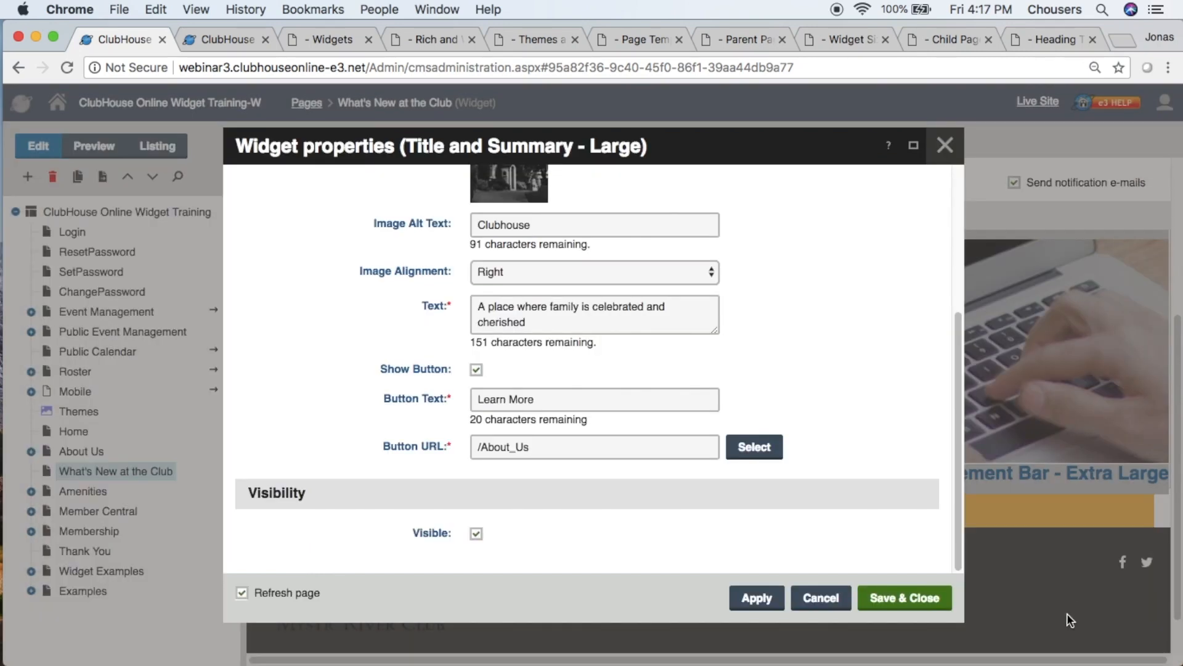
# - Save the Title and Summary - Large widget and the page, and check the widget in the 100% Content zone
pyautogui.click(897, 598)
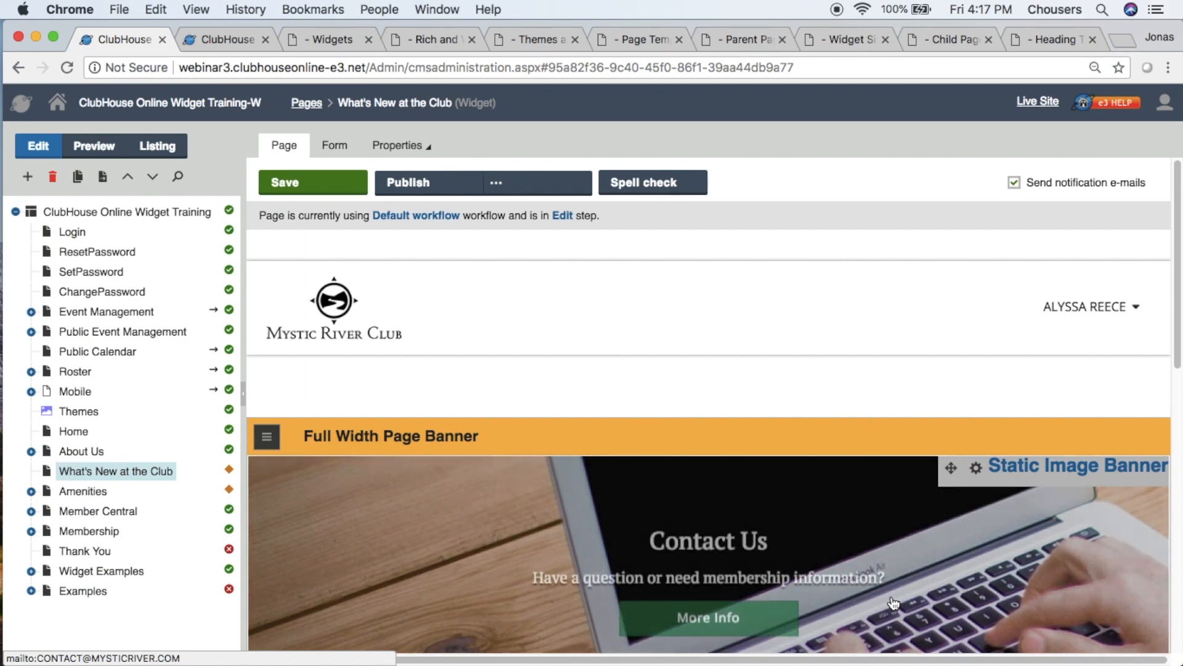
pyautogui.click(265, 191)
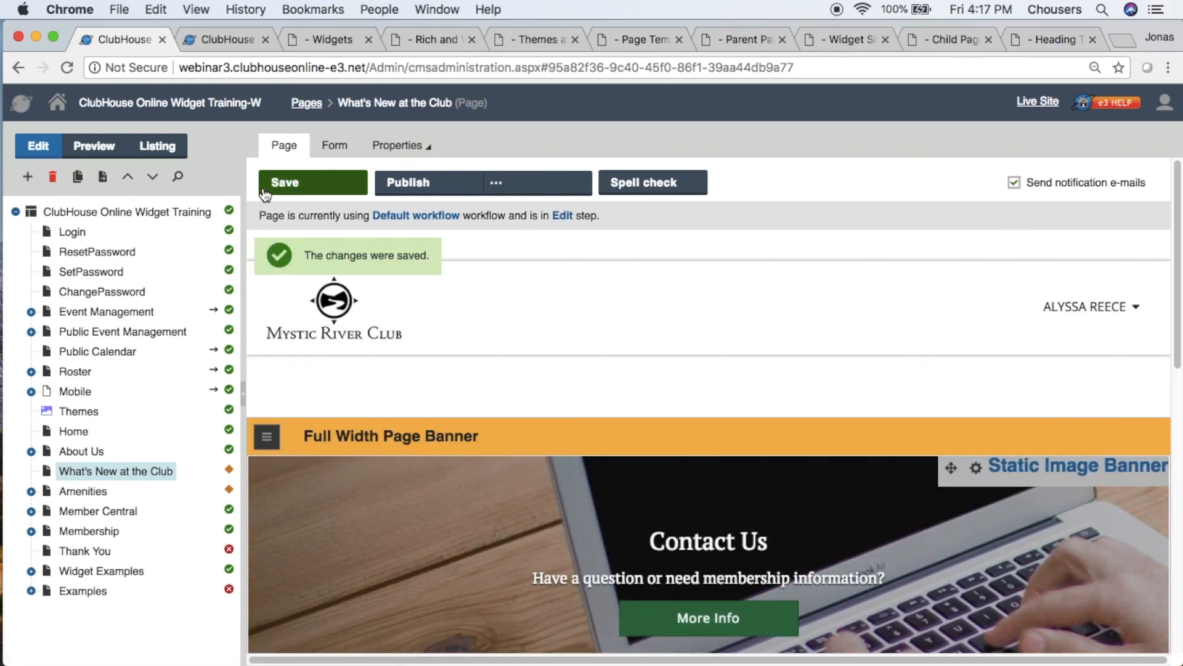
pyautogui.scroll(-10, 285, 312)
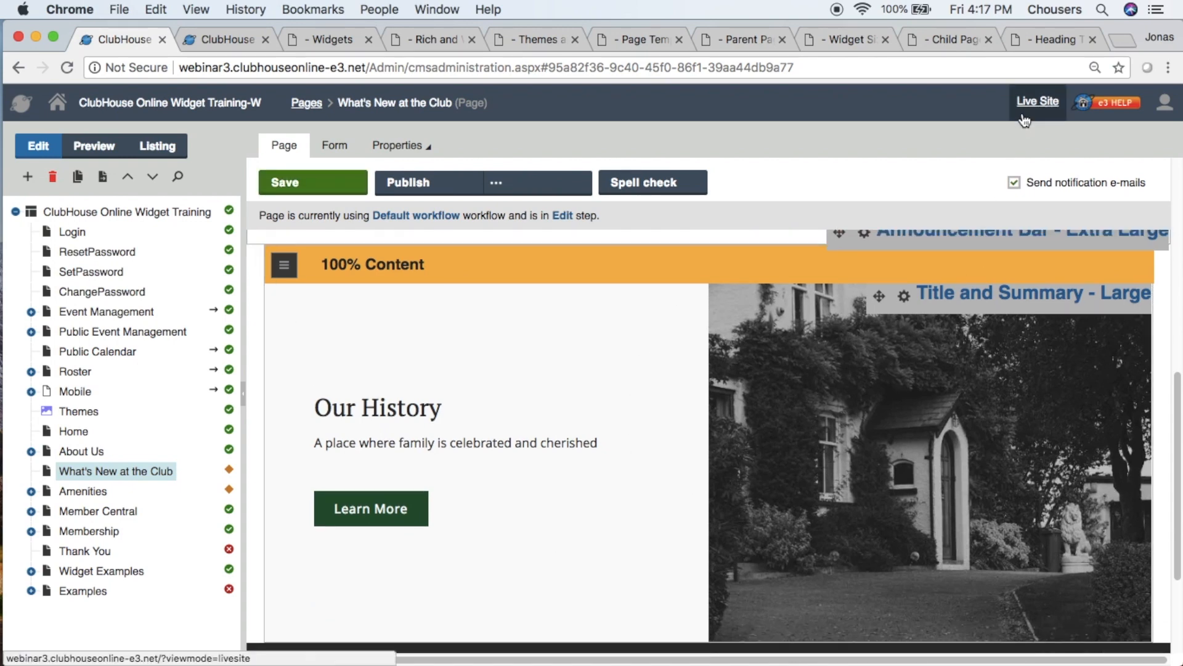
# - Examine the What's New at the Club page on the live site, first in preview mode and with preview mode closed
pyautogui.click(1038, 102)
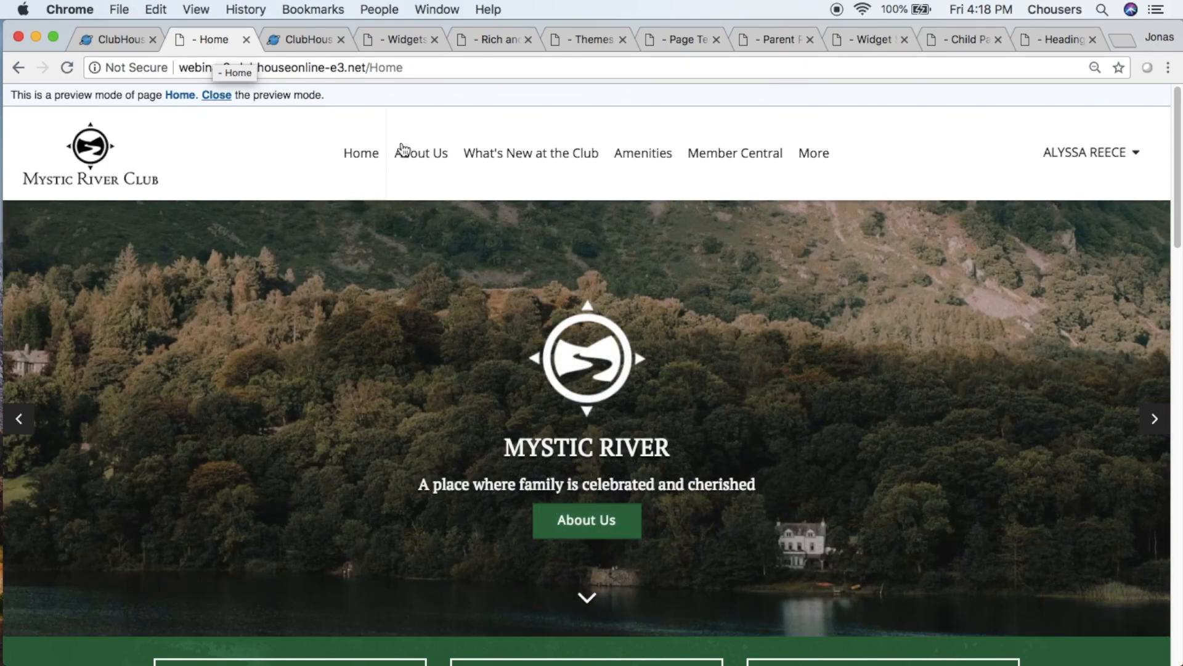
pyautogui.click(501, 153)
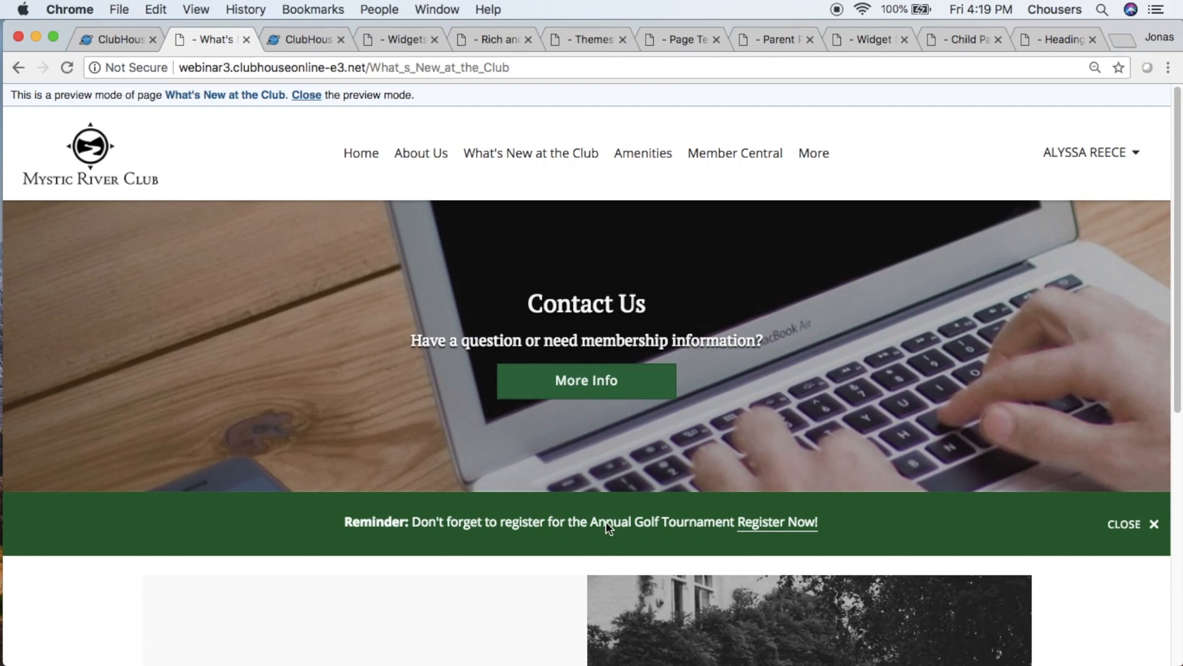
pyautogui.scroll(-10, 605, 522)
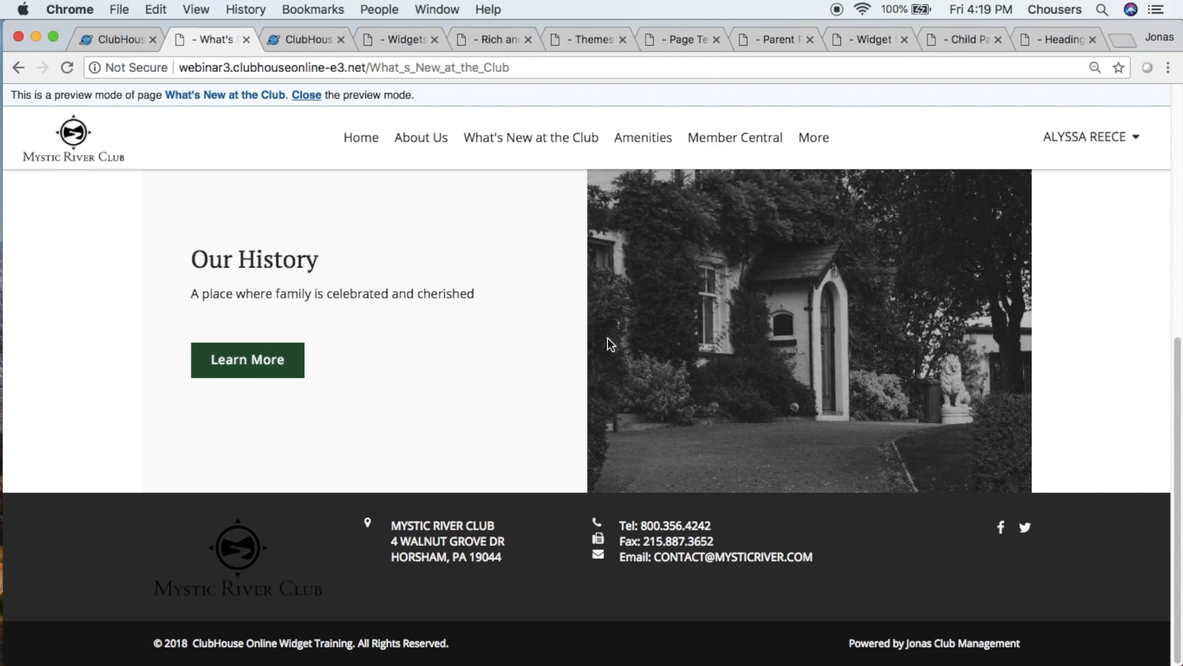
pyautogui.moveTo(435, 94); pyautogui.dragTo(23, 96)
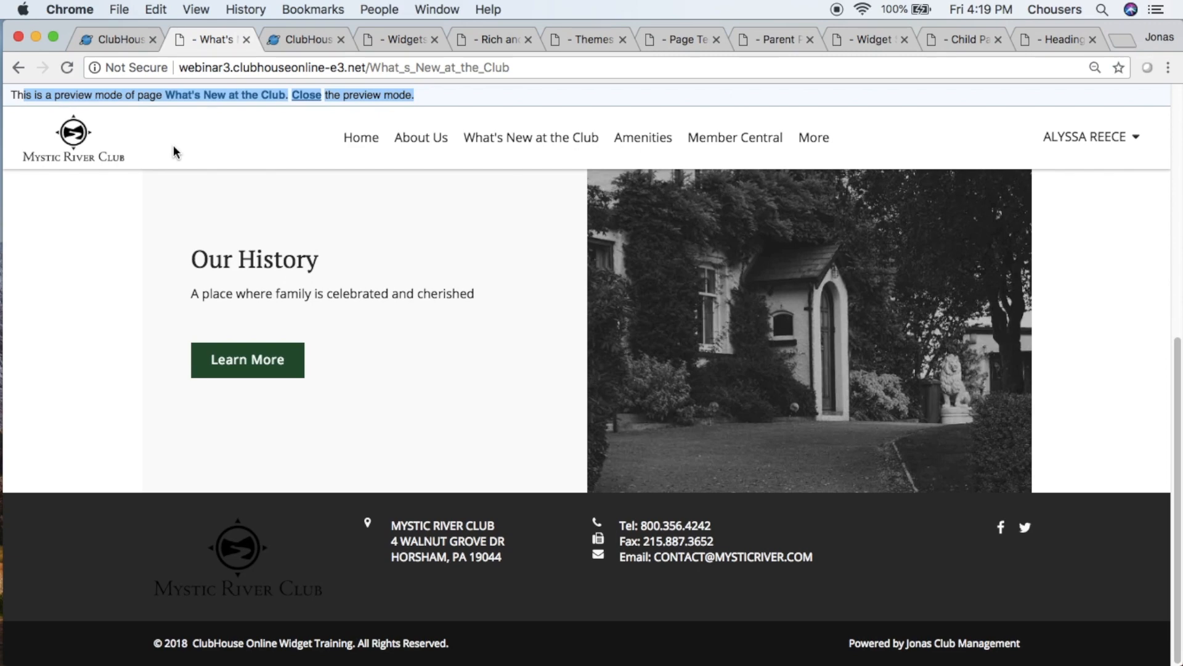
pyautogui.click(314, 98)
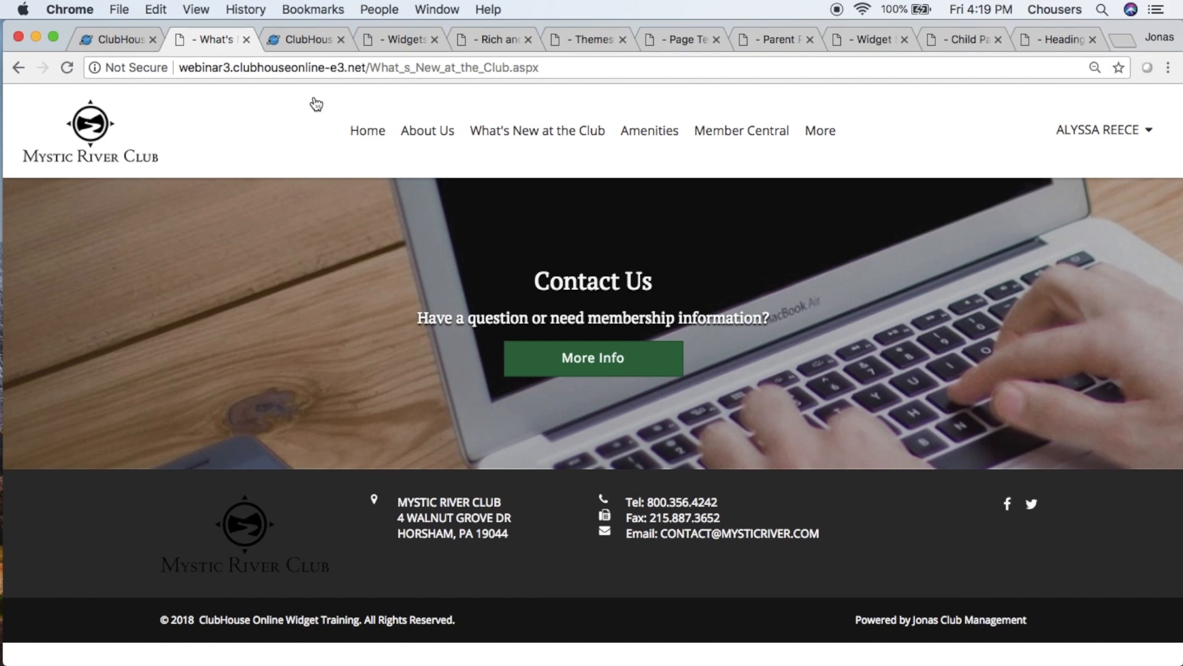
# - Return to the page administration and publish the What's New at the Club page
pyautogui.click(123, 40)
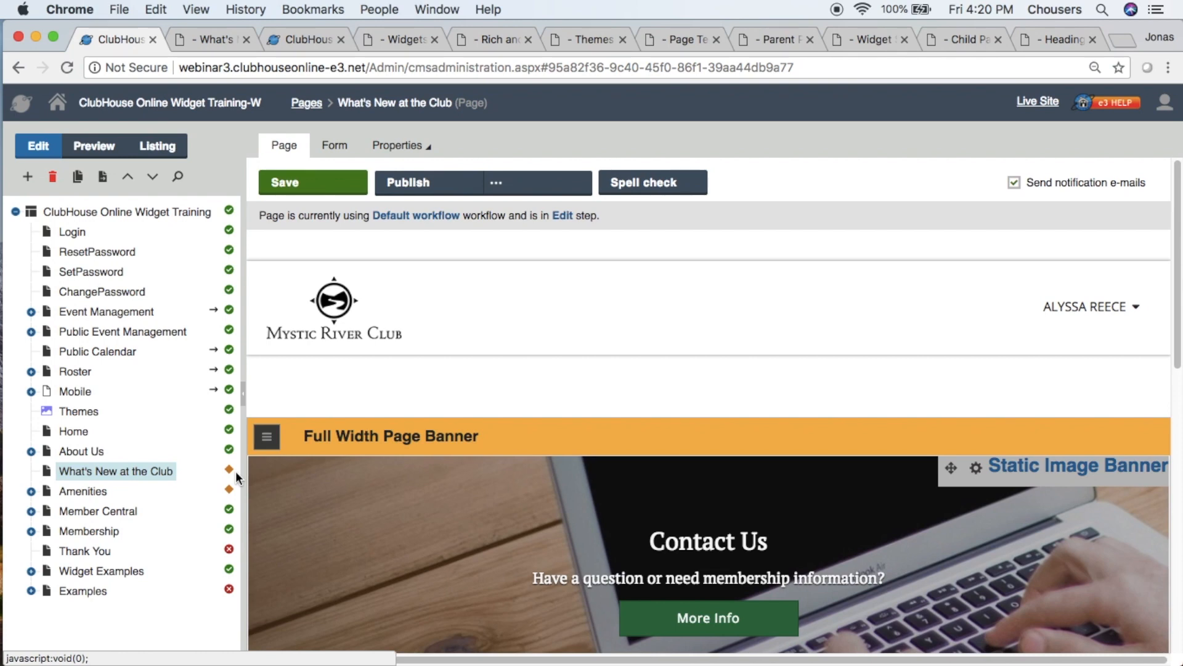
pyautogui.click(433, 194)
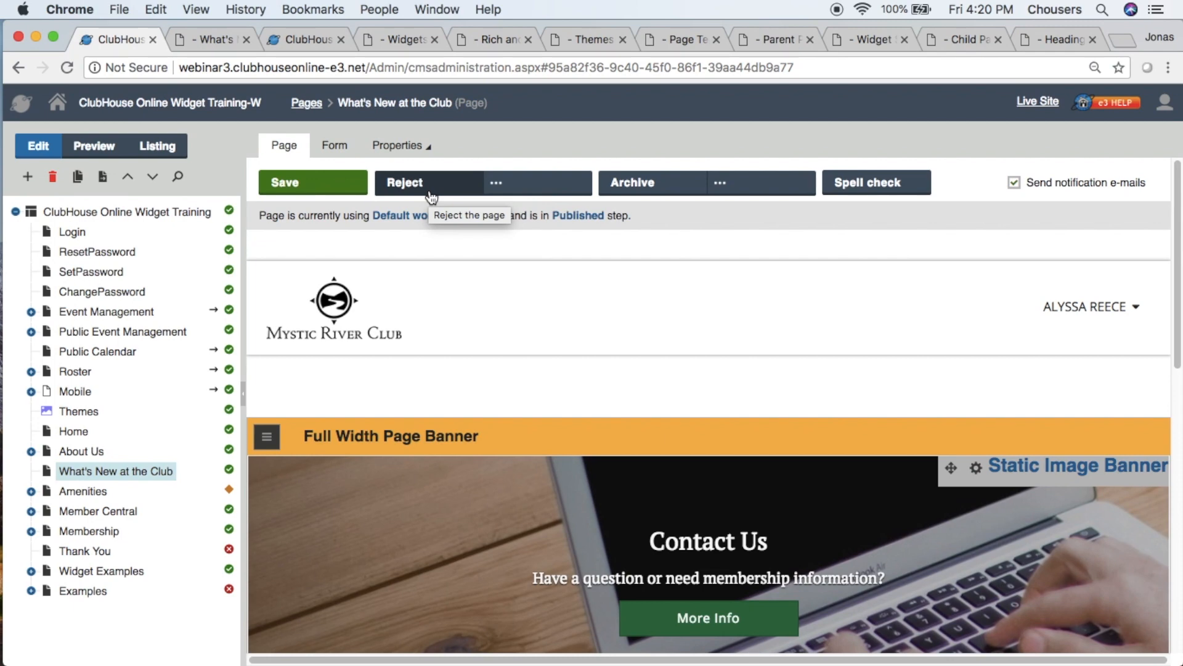
# - Refresh the live What's New at the Club page, close its preview mode, check the published content, and return to the administration
pyautogui.click(217, 39)
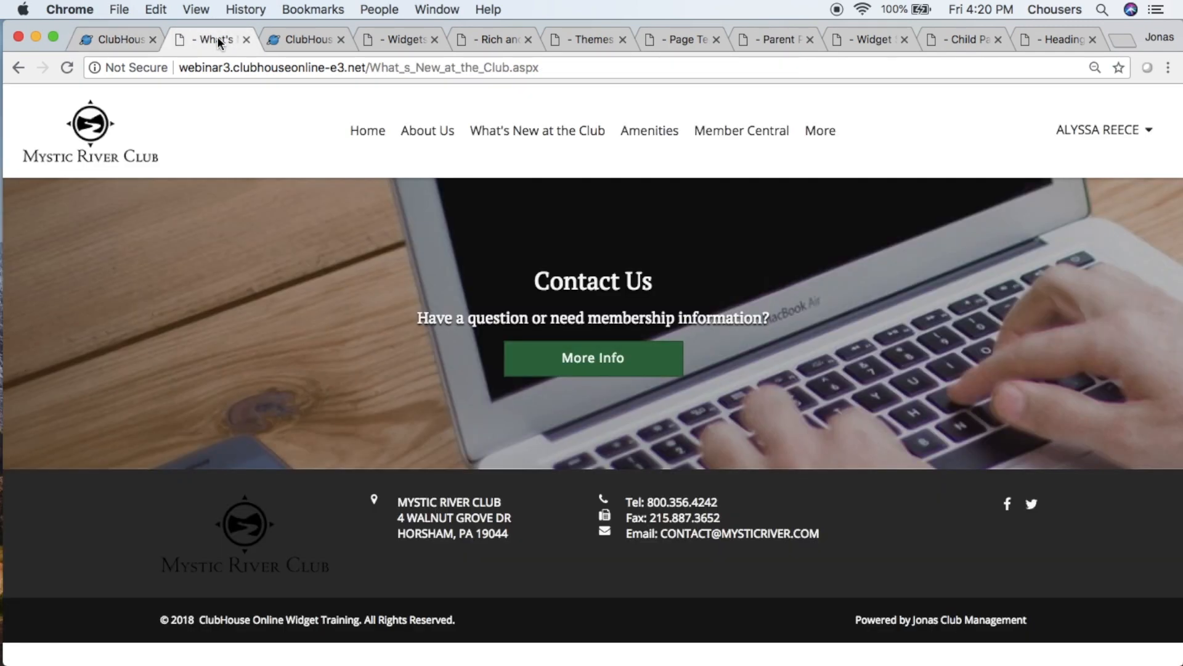
pyautogui.click(67, 68)
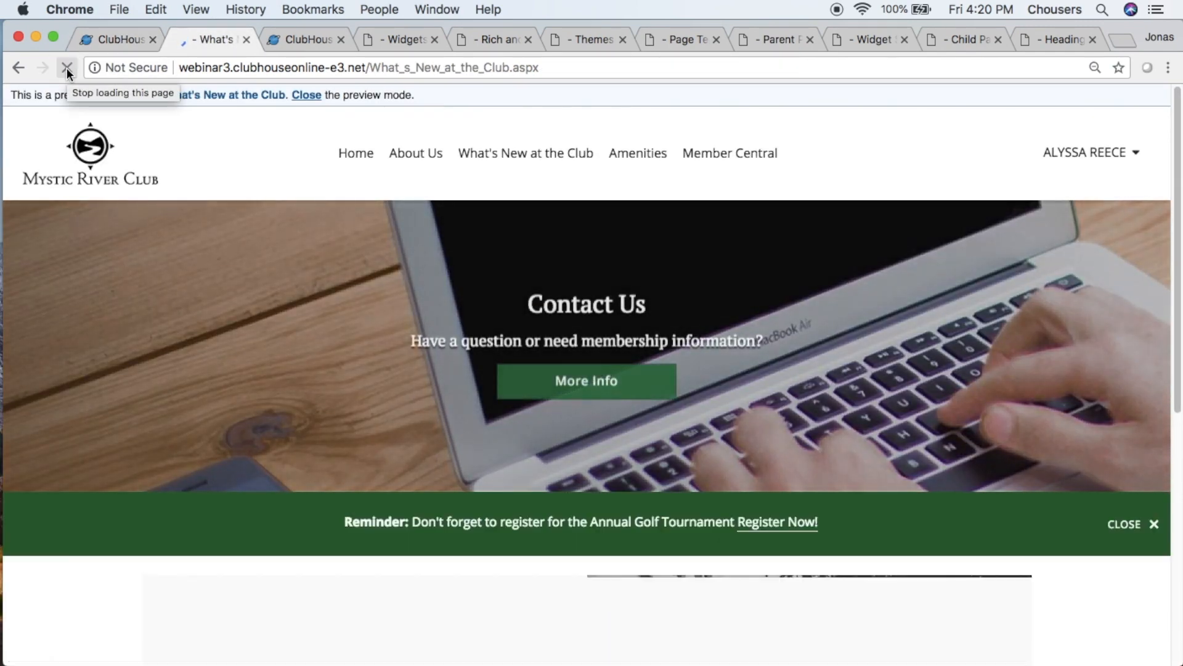
pyautogui.click(307, 97)
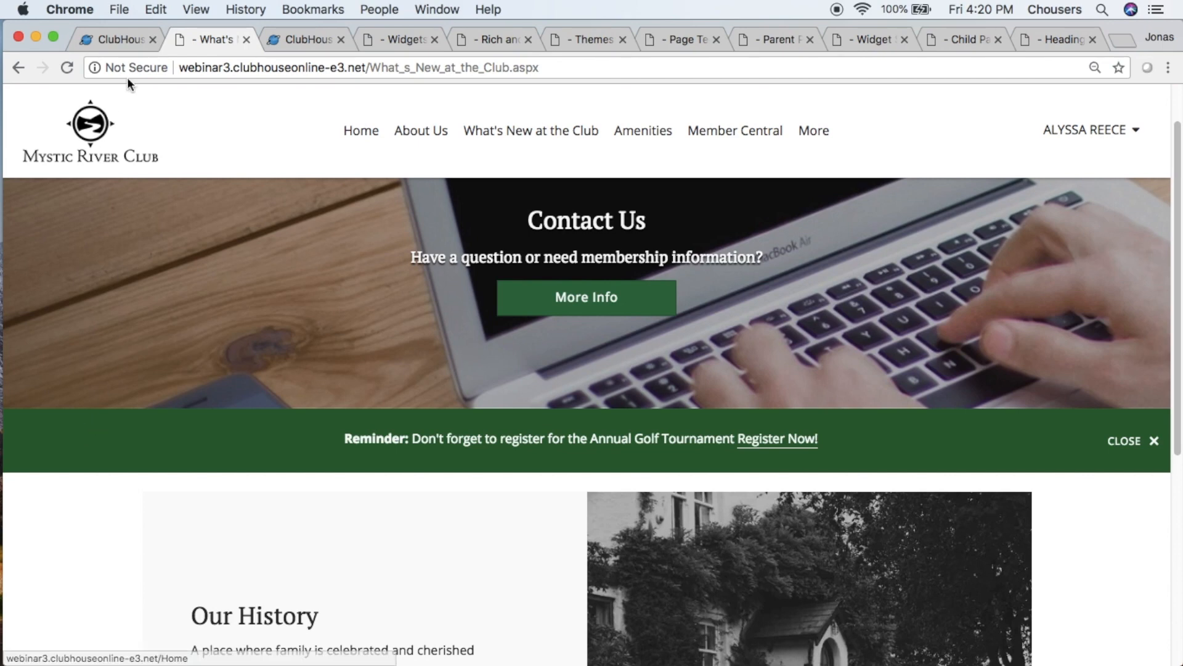
pyautogui.click(117, 40)
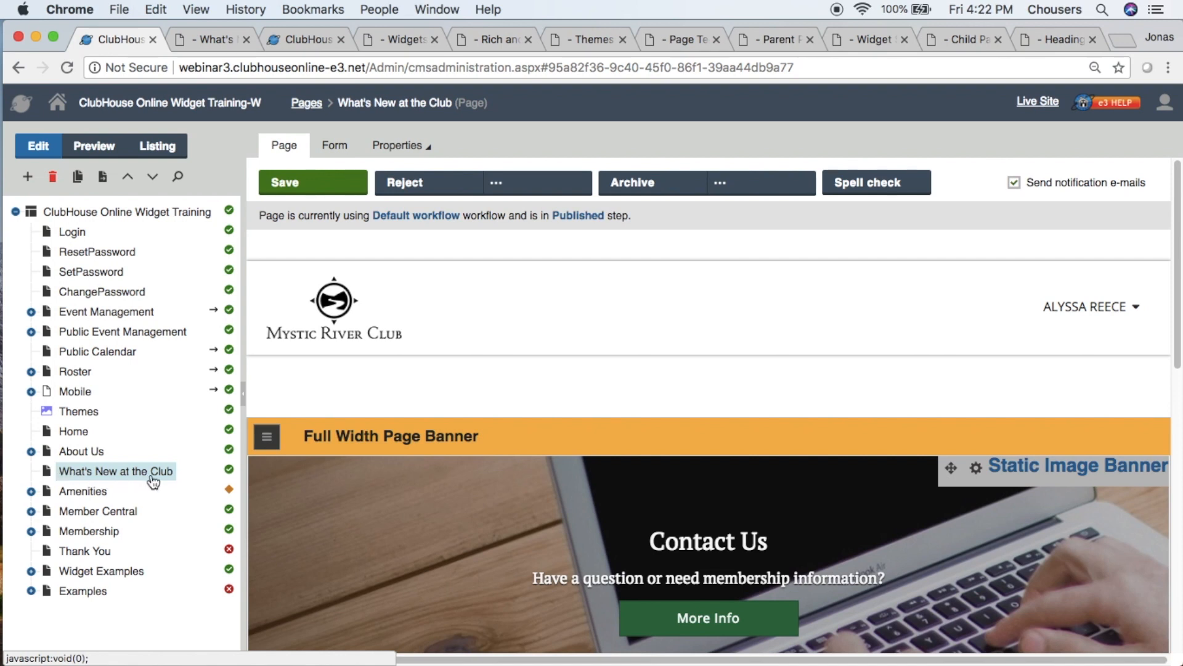
# - Create a page named "Our History" under What's New at the Club using the 2 Column 70/30 template
pyautogui.click(29, 181)
pyautogui.moveTo(386, 190); pyautogui.dragTo(284, 191)
pyautogui.click(286, 191)
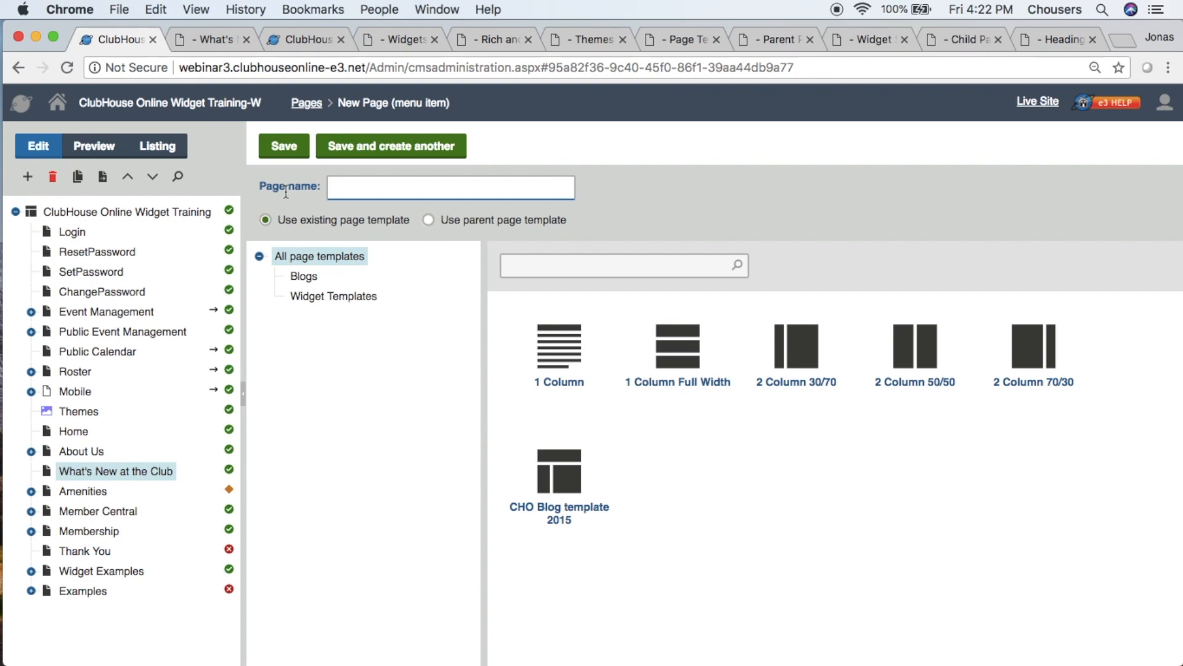
pyautogui.write('Our History')
pyautogui.click(1011, 388)
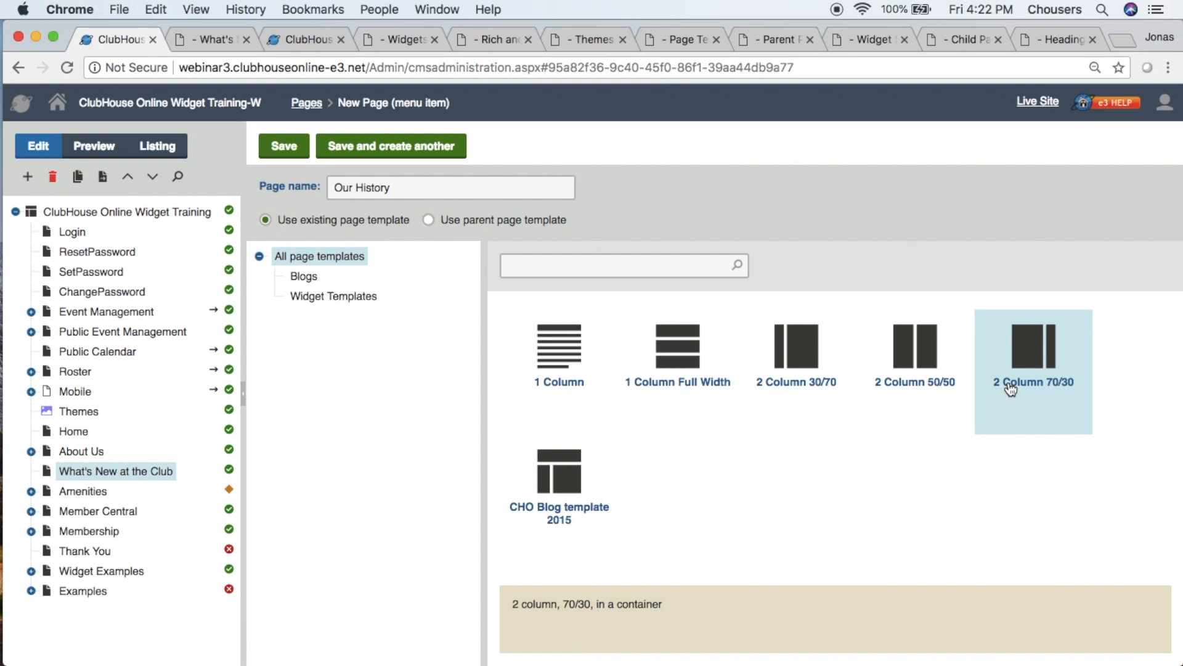
pyautogui.click(281, 148)
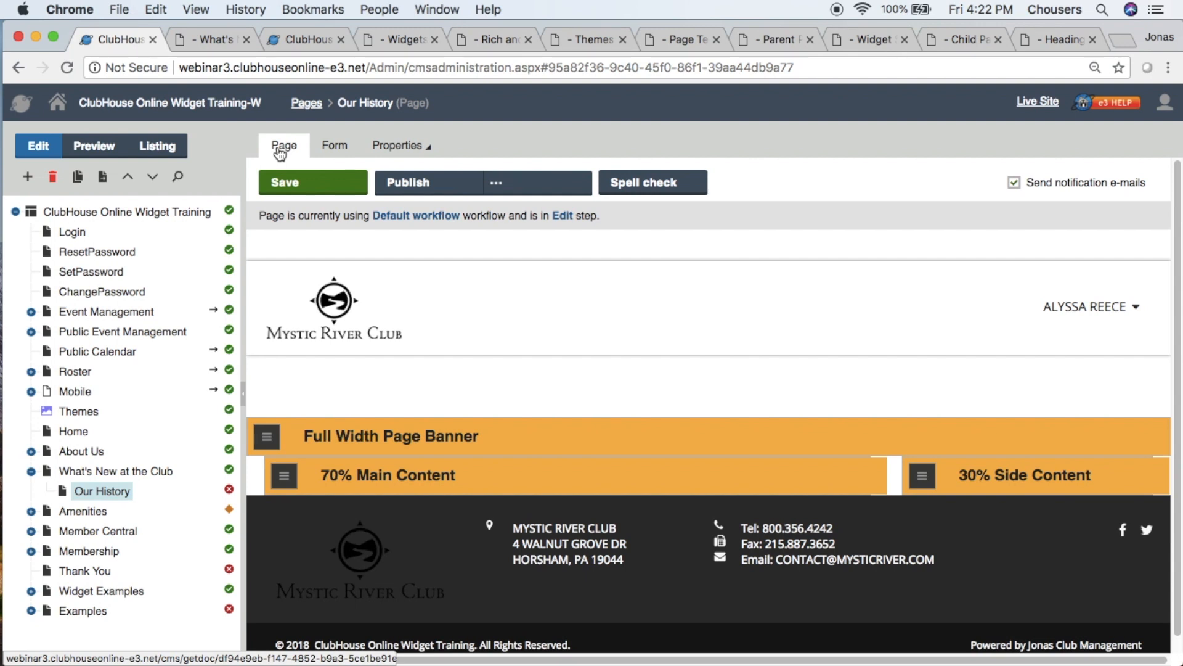
# - In the Our History page's security properties, break permission inheritance and copy the parent permissions
pyautogui.click(394, 148)
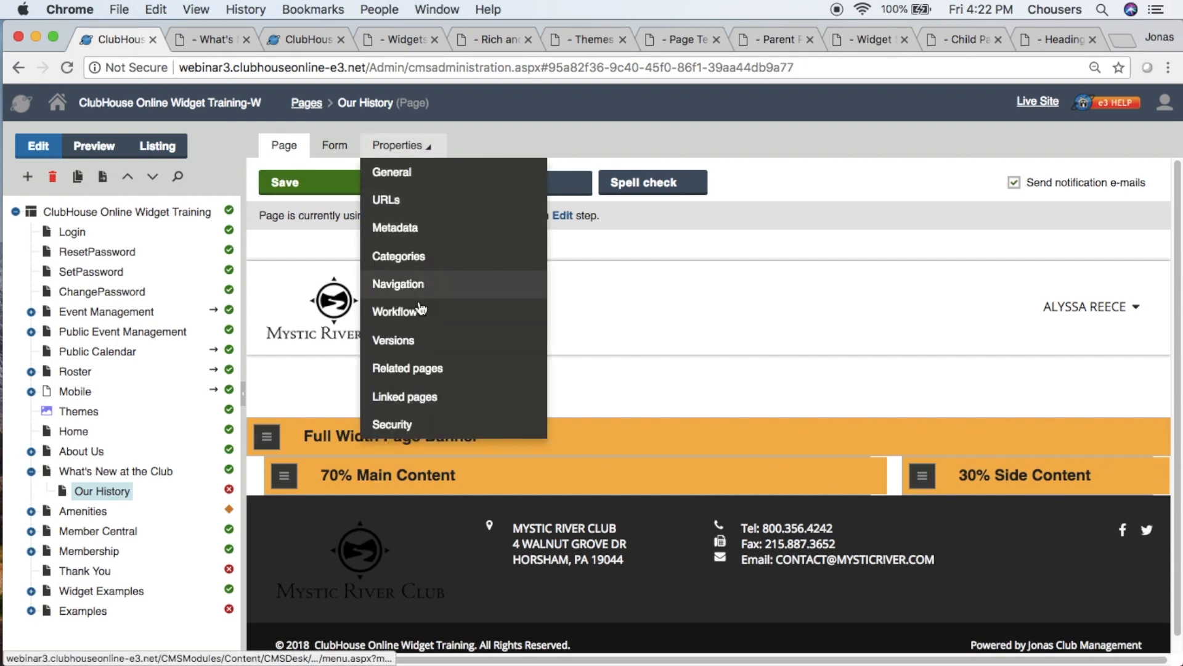
pyautogui.click(421, 424)
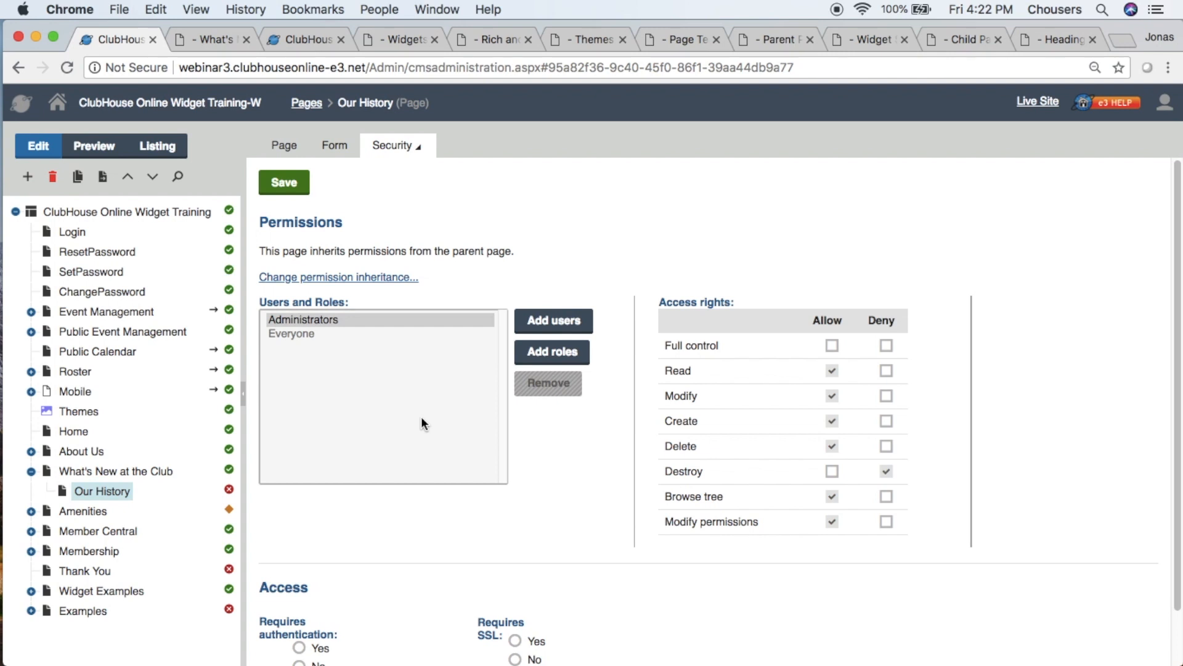
pyautogui.click(317, 334)
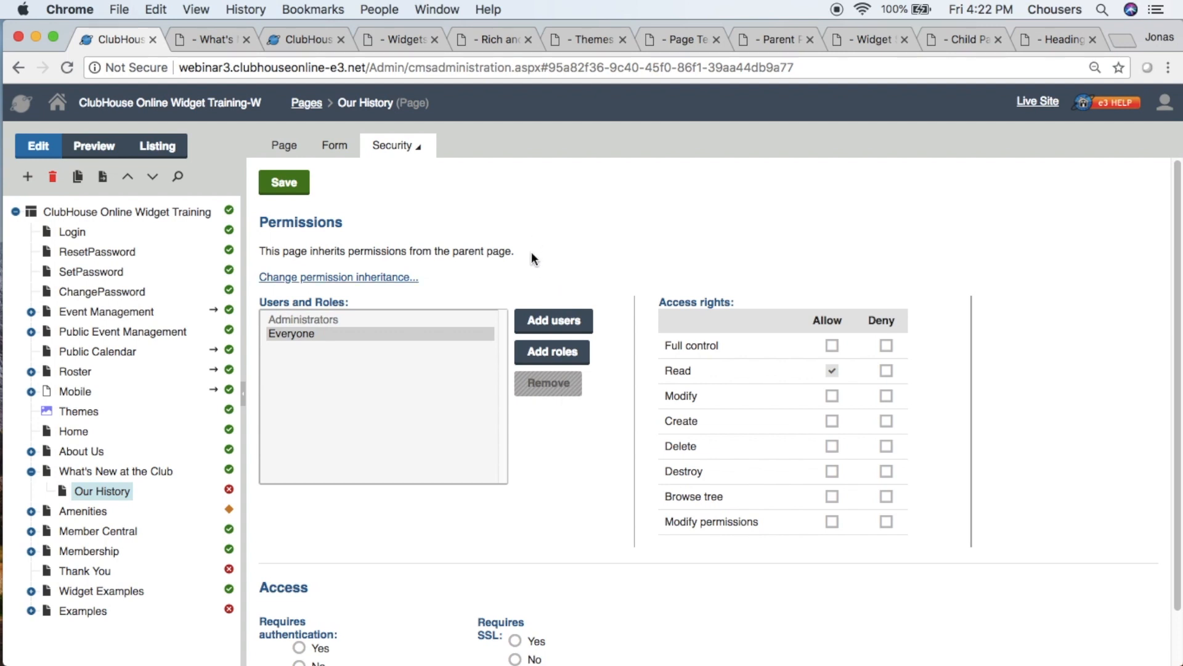
pyautogui.moveTo(527, 252); pyautogui.dragTo(266, 254)
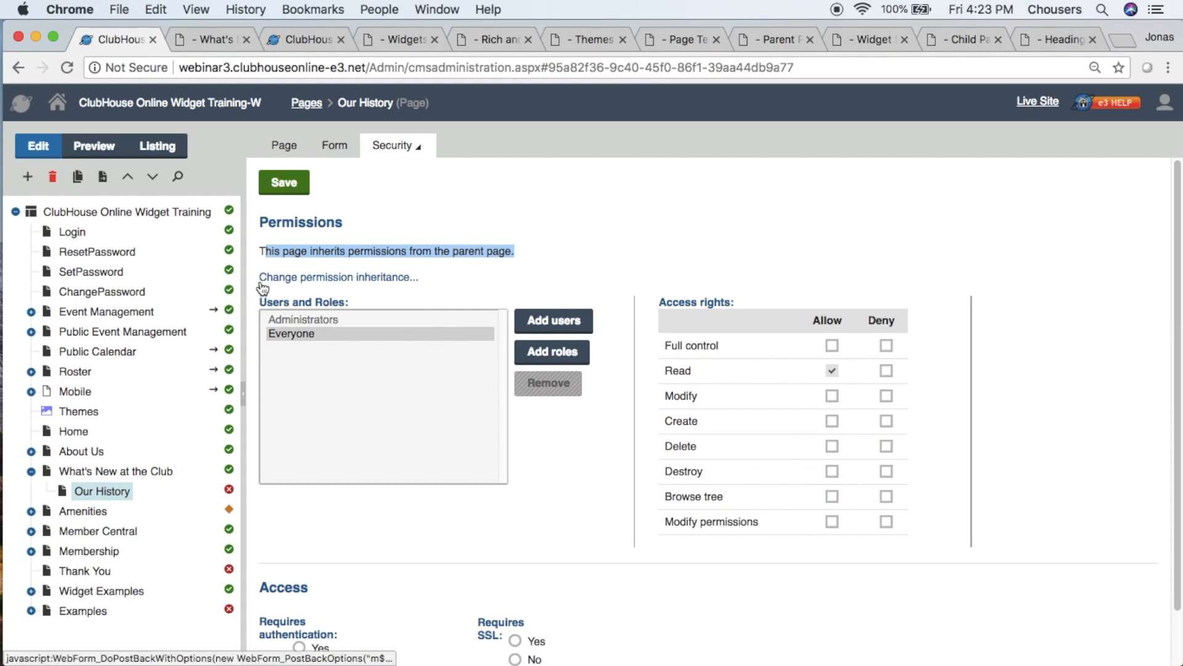
pyautogui.click(380, 278)
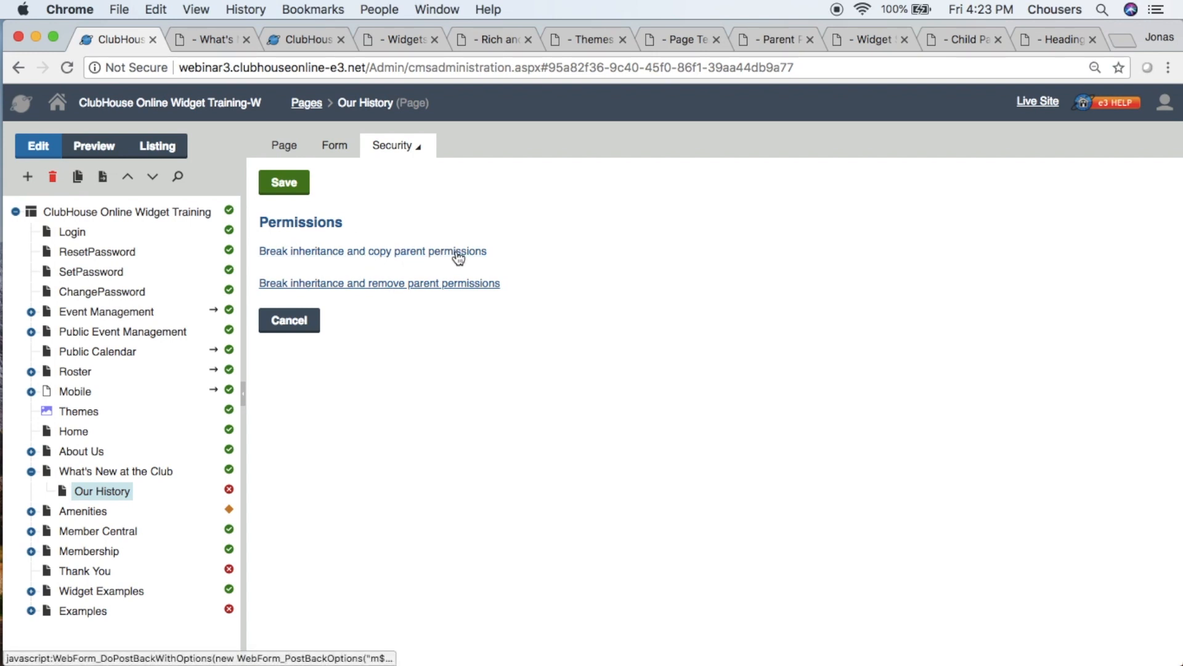
pyautogui.click(477, 254)
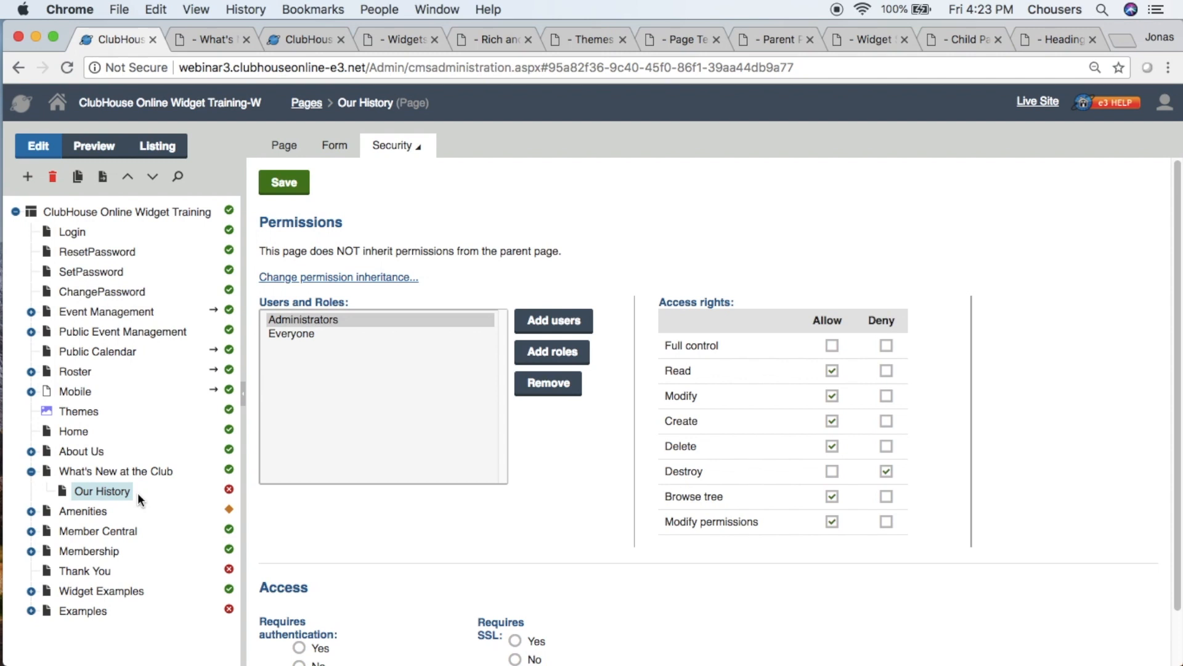
pyautogui.moveTo(266, 253); pyautogui.dragTo(551, 257)
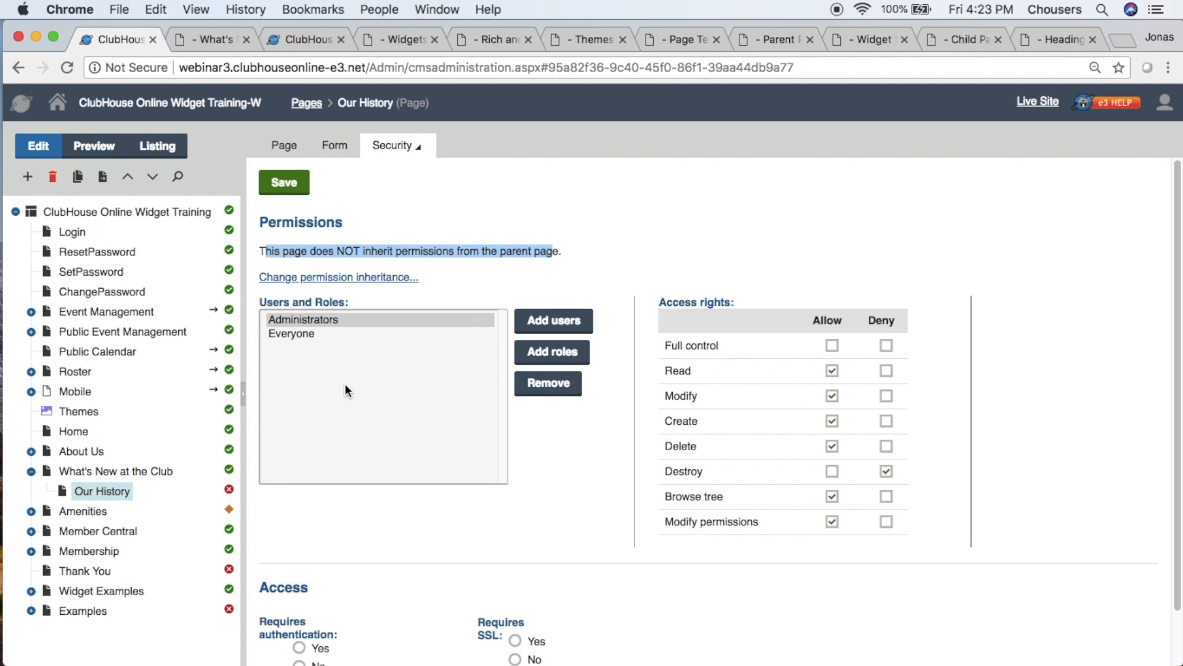
# - Remove the Everyone role from the Our History page's permissions and confirm the removal
pyautogui.click(297, 336)
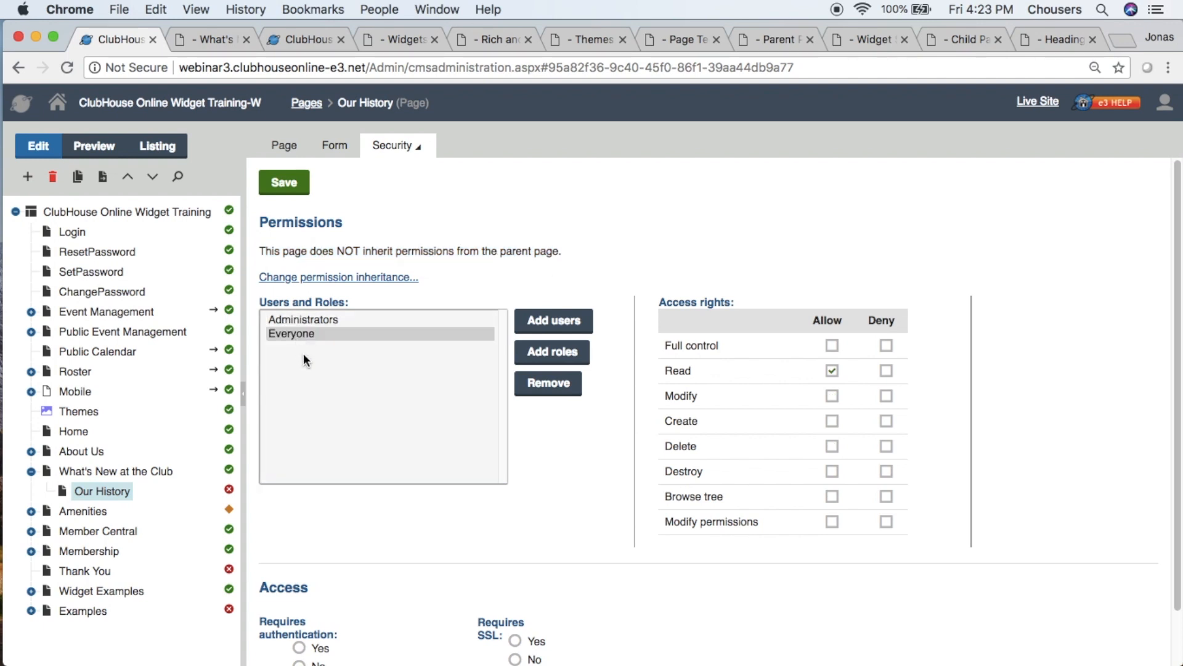
pyautogui.click(547, 383)
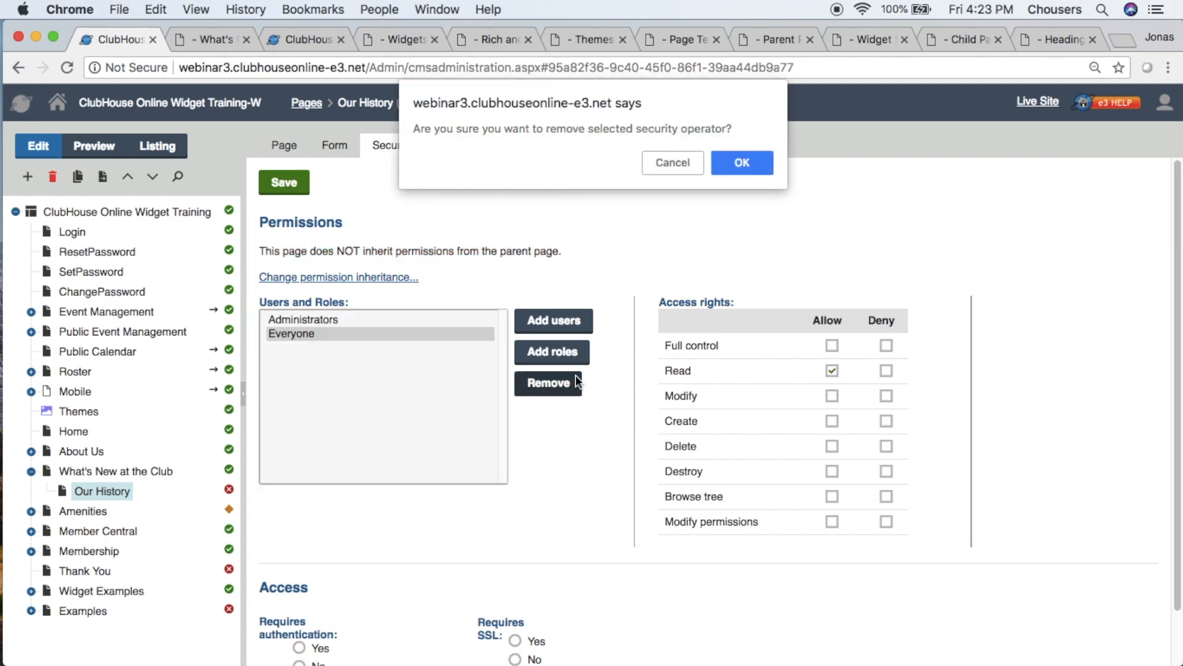
pyautogui.click(731, 168)
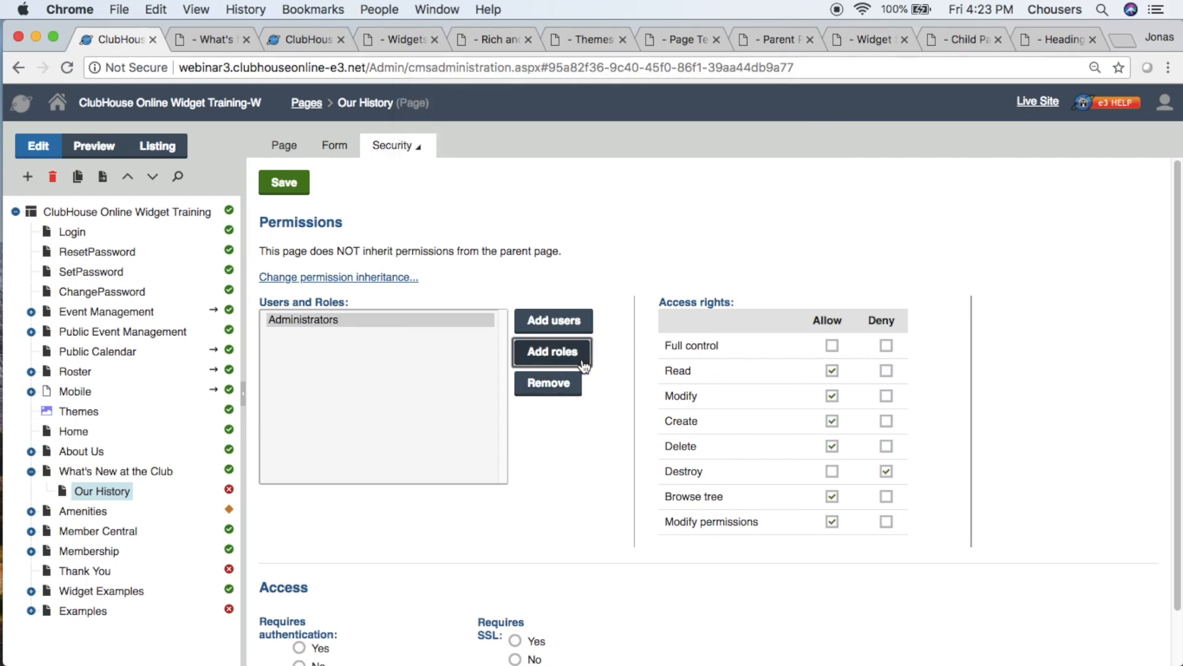
# - Add the Members role to the Our History page's permissions and allow it Read access
pyautogui.click(551, 352)
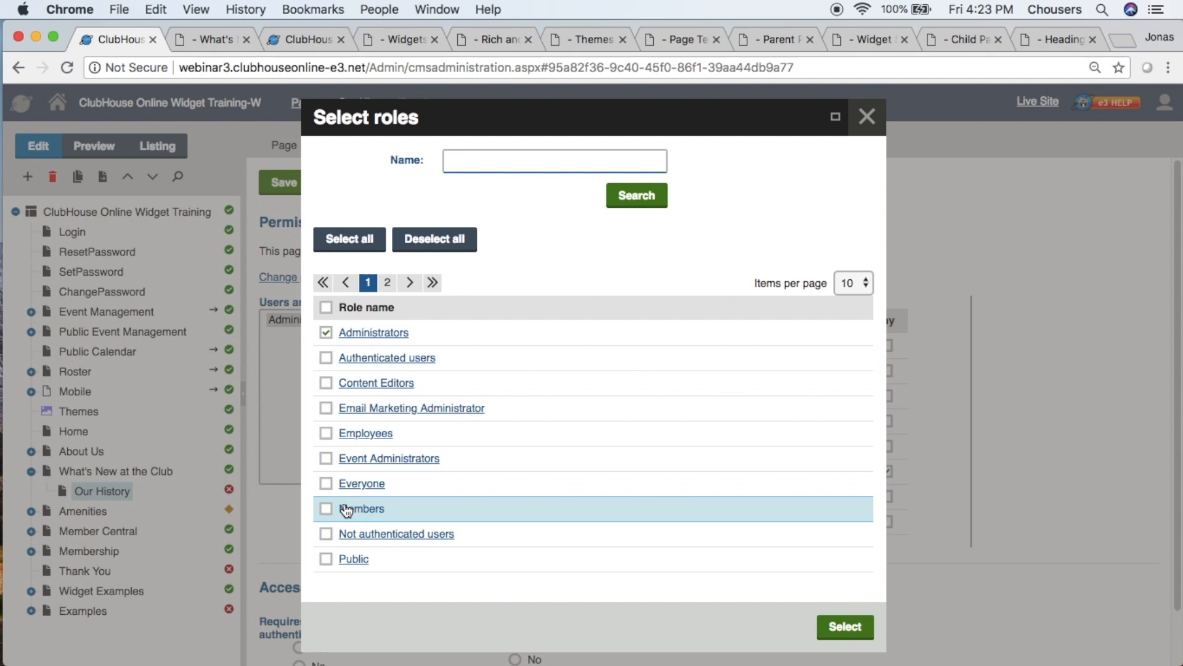
pyautogui.click(325, 509)
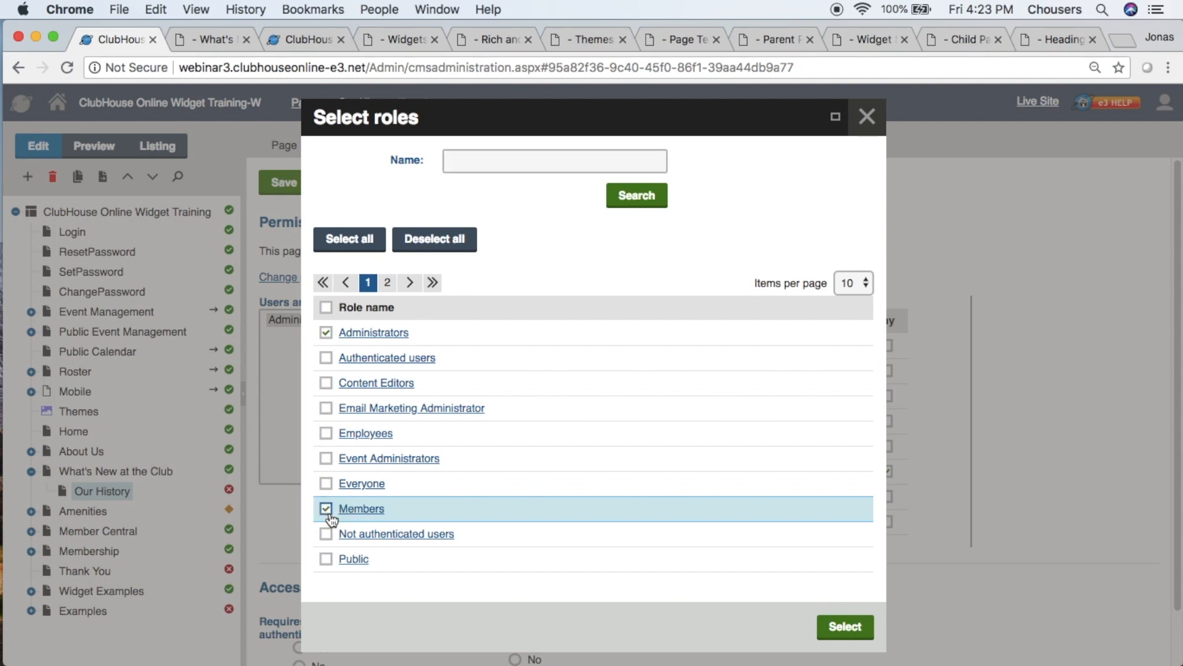
pyautogui.click(829, 625)
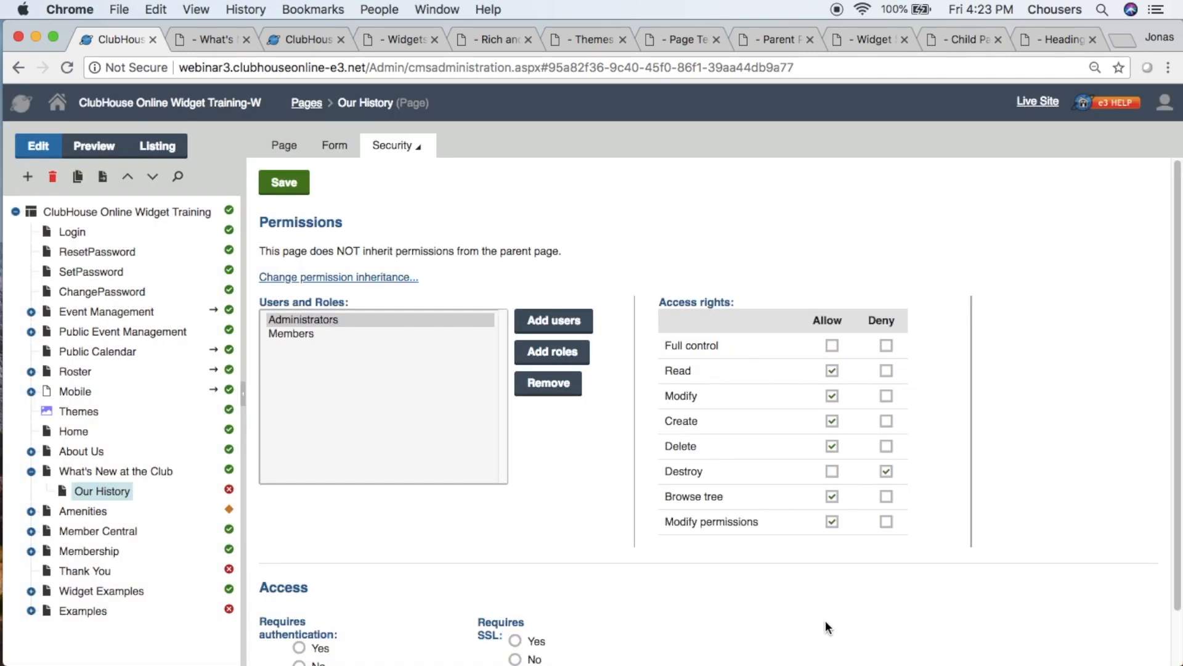
pyautogui.click(287, 333)
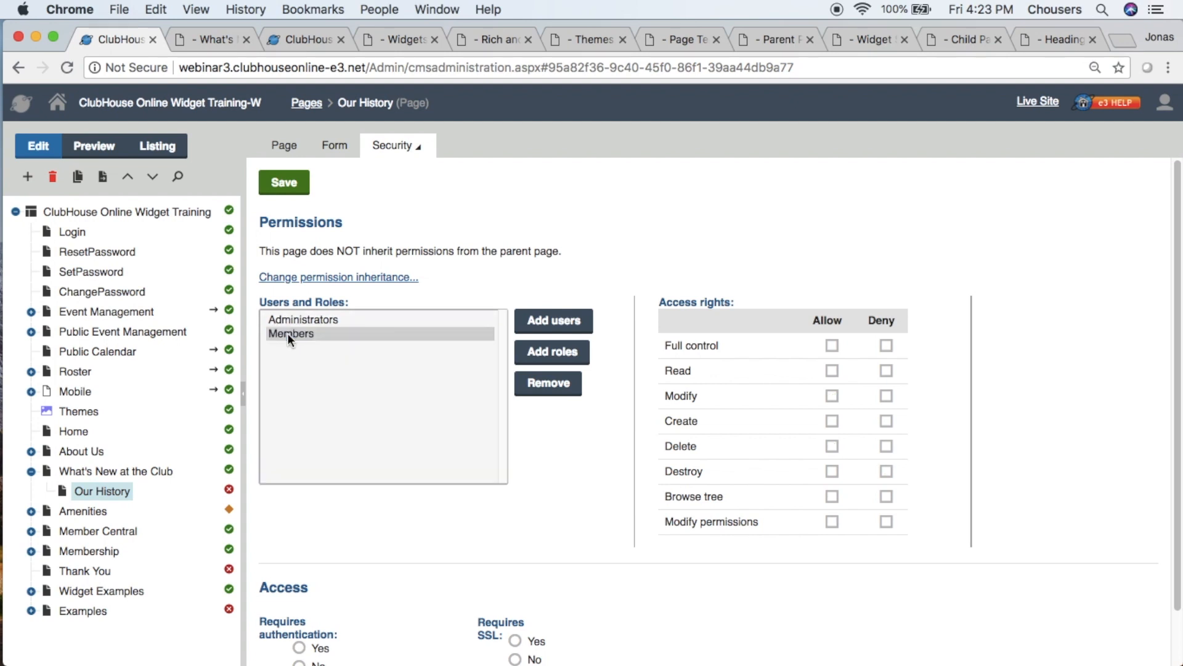
pyautogui.click(833, 370)
# - Set Requires authentication to Yes for Our History, save the security settings, and return to the page's editing view
pyautogui.scroll(-2, 438, 541)
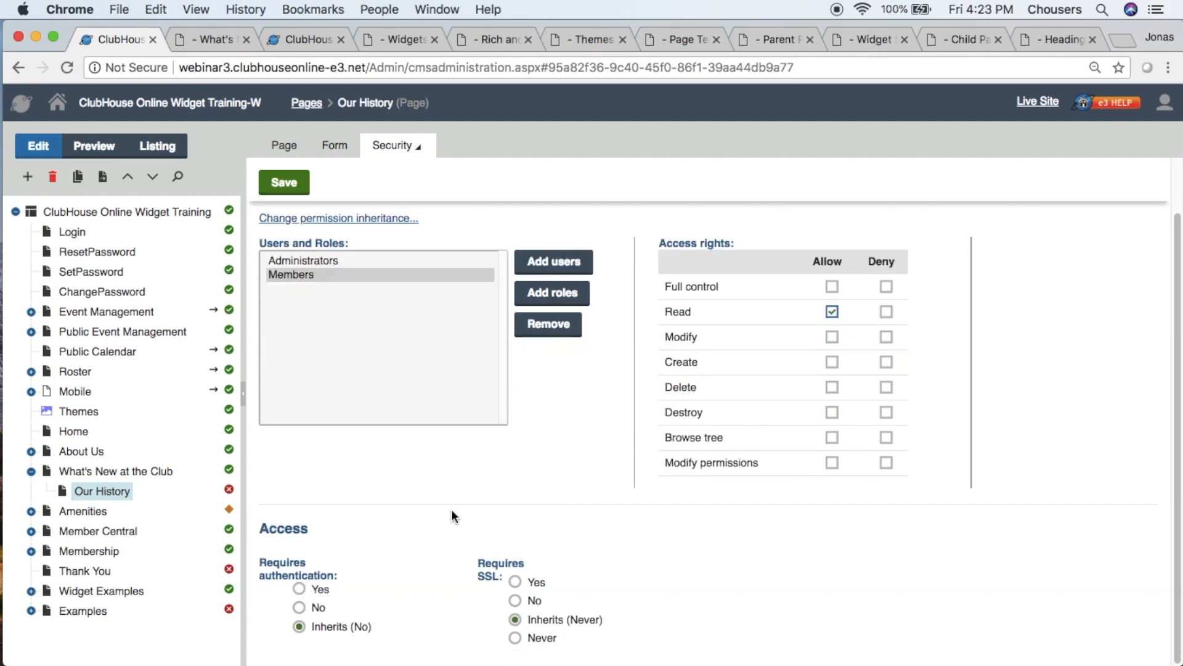
pyautogui.click(300, 592)
pyautogui.click(285, 183)
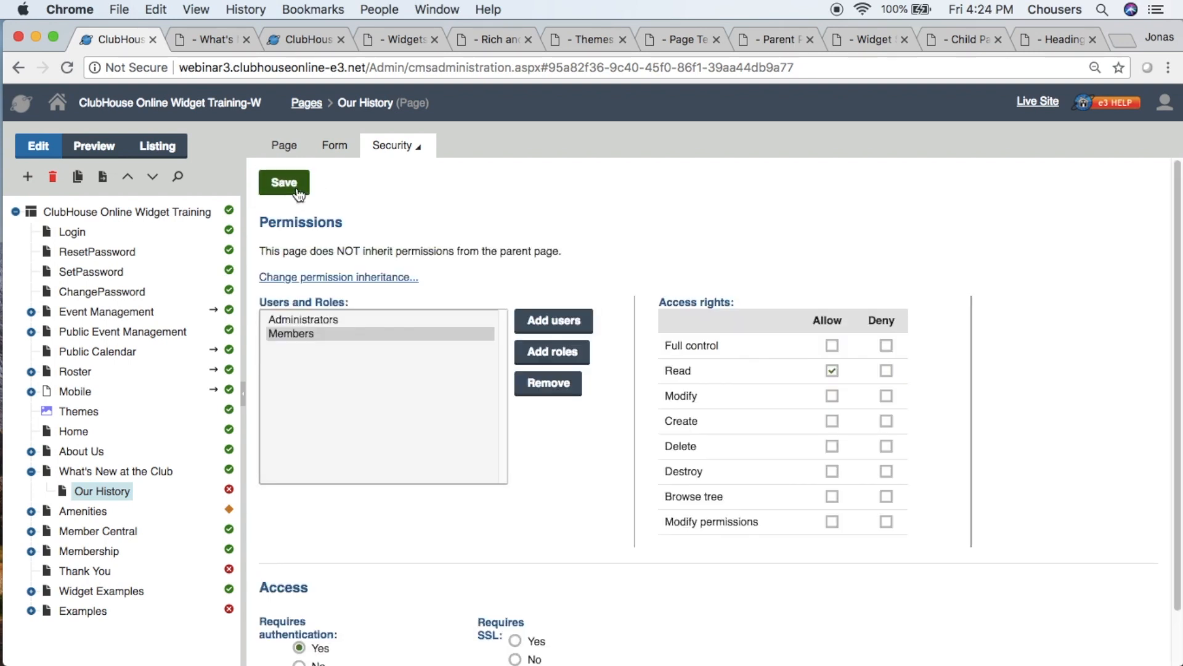
pyautogui.click(285, 148)
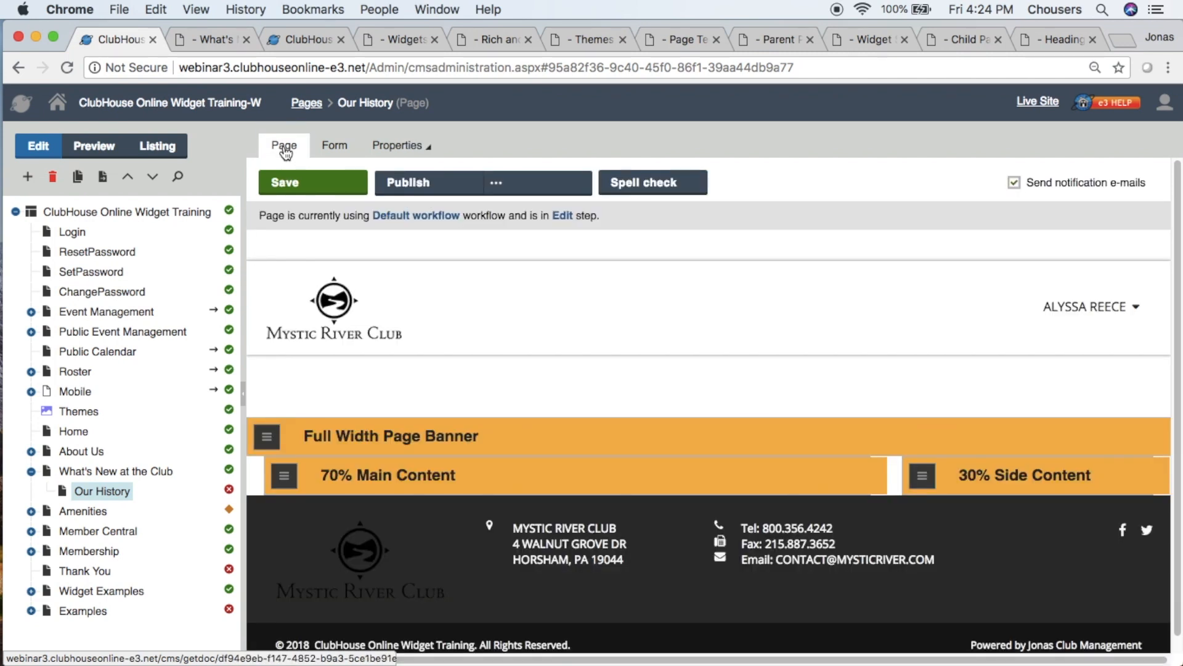
# - Examine the Child Page Example's text area and quick link widgets on the live site, and return to the Our History administration
pyautogui.click(977, 41)
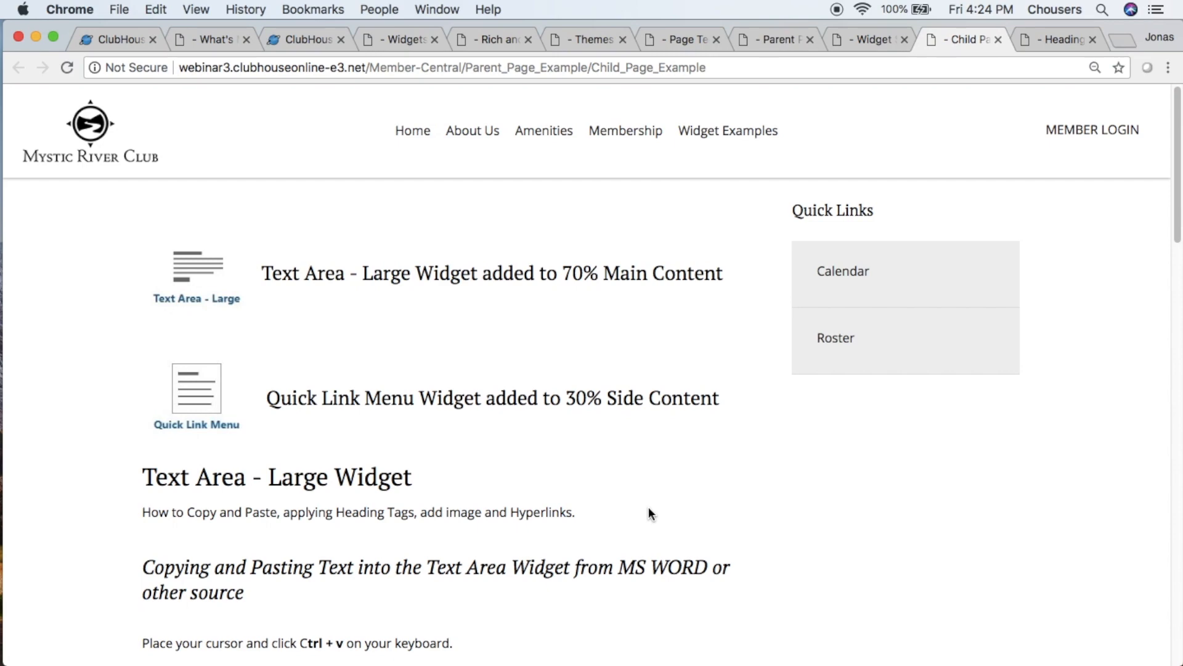
pyautogui.scroll(-4, 649, 509)
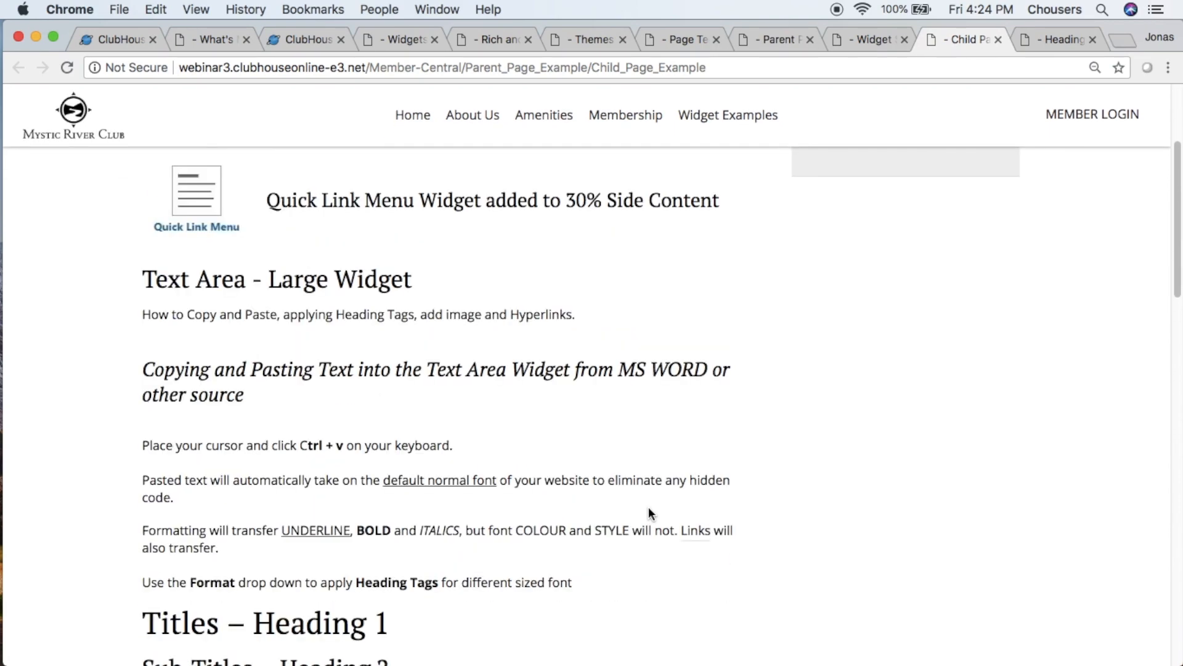
pyautogui.scroll(-10, 649, 512)
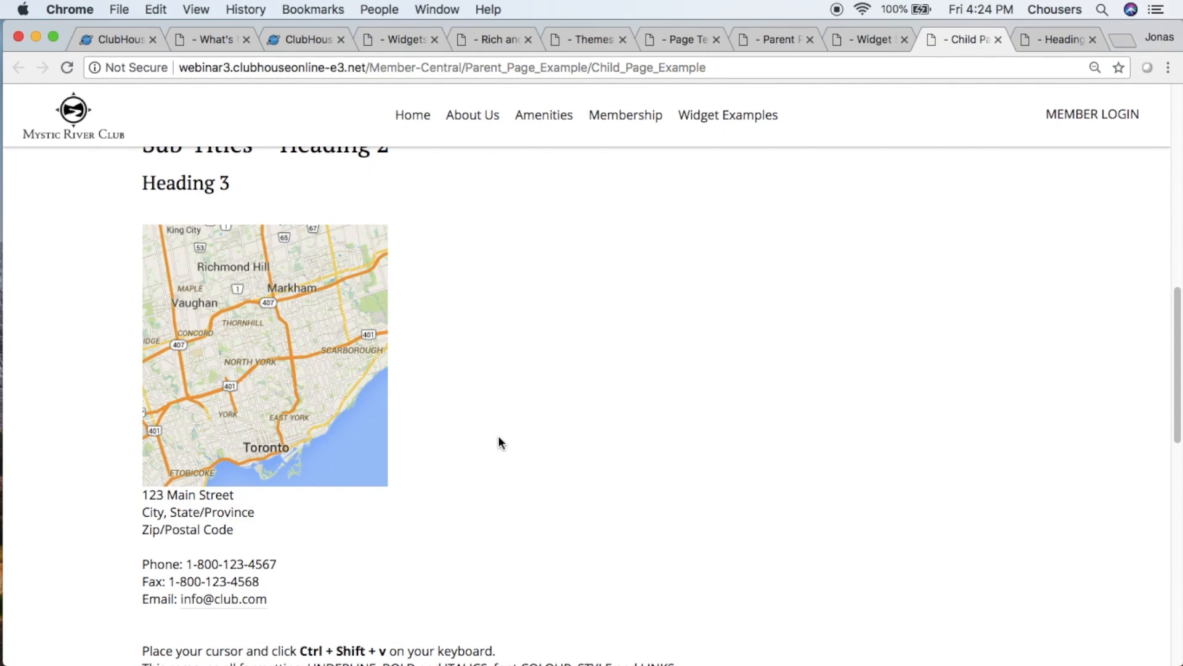
pyautogui.scroll(15, 499, 442)
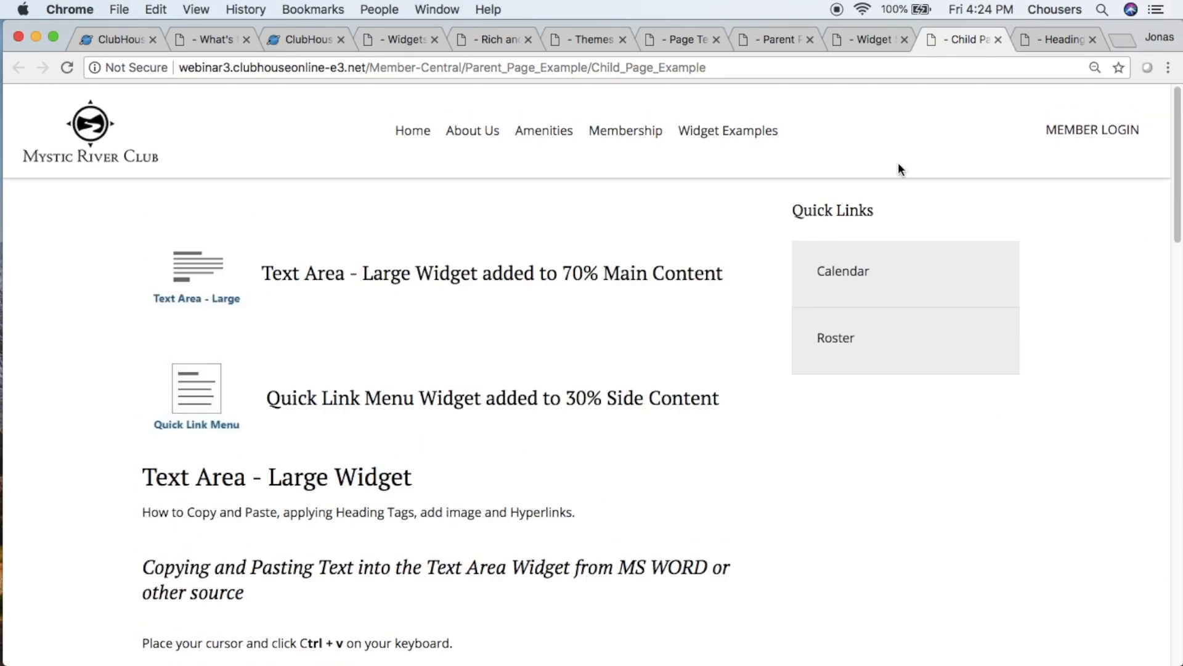
pyautogui.click(80, 39)
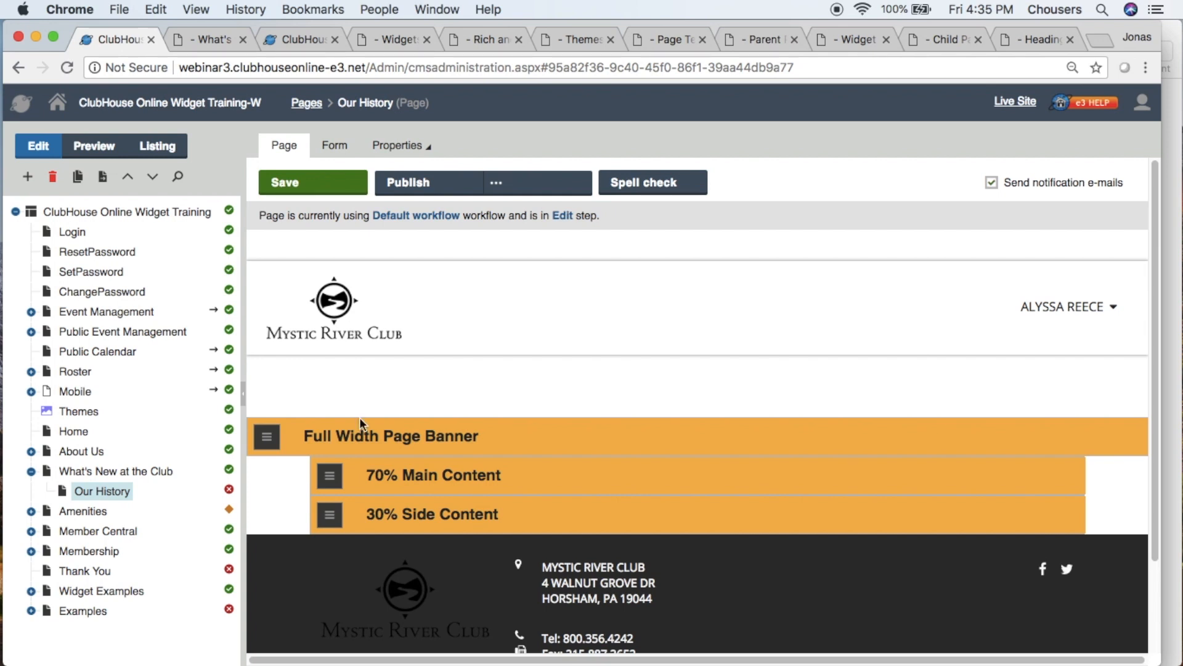
# - Add a Text Area - Large widget to the 70% Main Content zone and enlarge its properties dialog and text editor
pyautogui.click(329, 476)
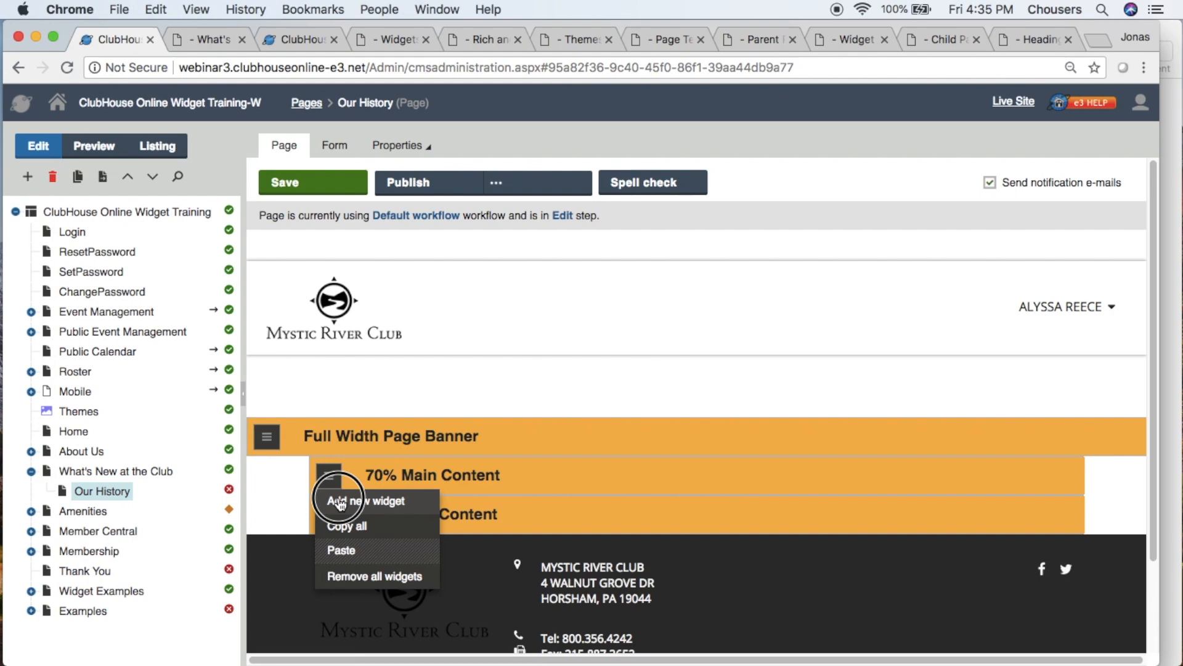
pyautogui.click(338, 500)
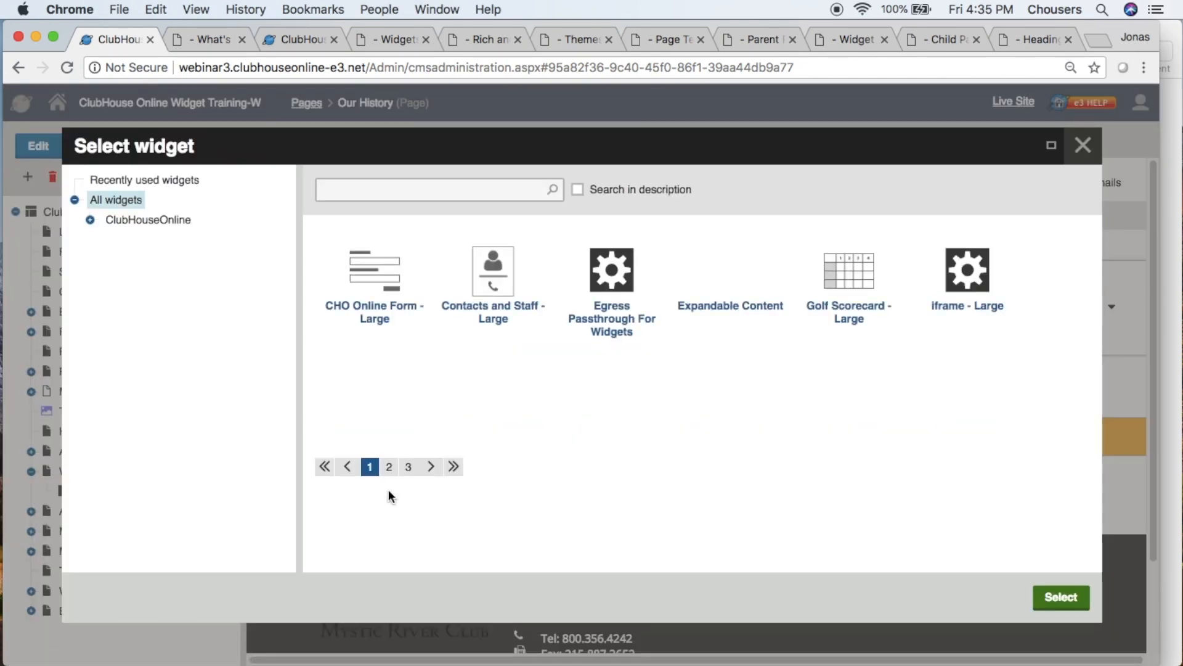
pyautogui.click(389, 467)
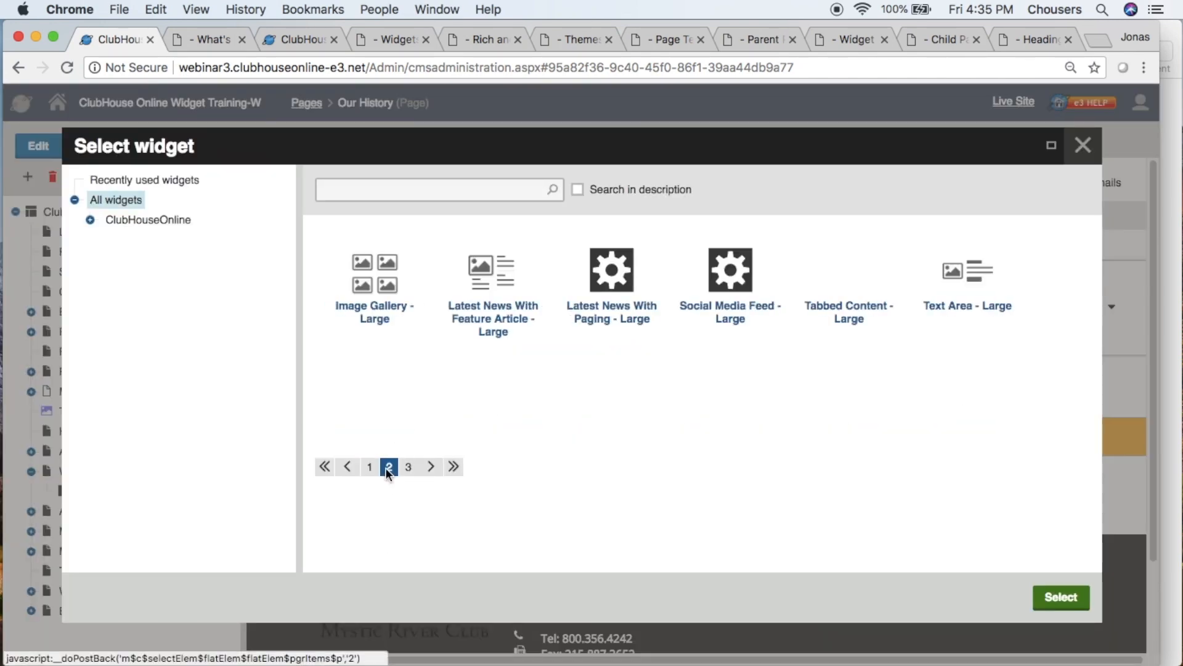
pyautogui.click(981, 280)
pyautogui.click(1062, 598)
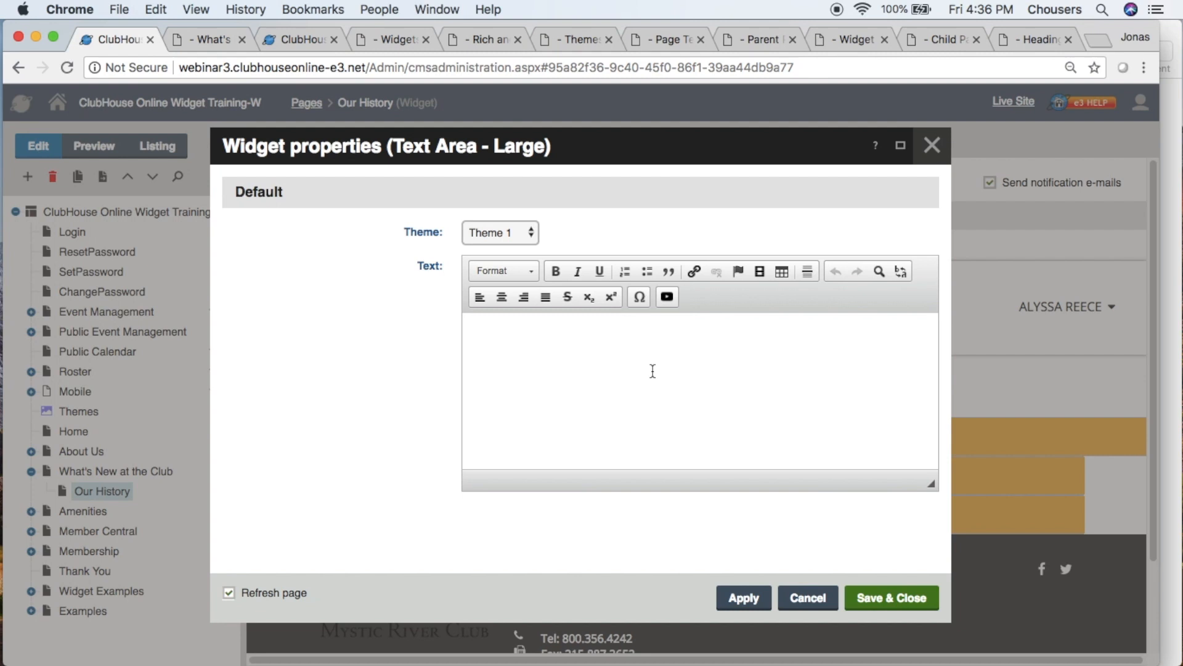
pyautogui.click(901, 145)
pyautogui.moveTo(895, 432); pyautogui.dragTo(871, 543)
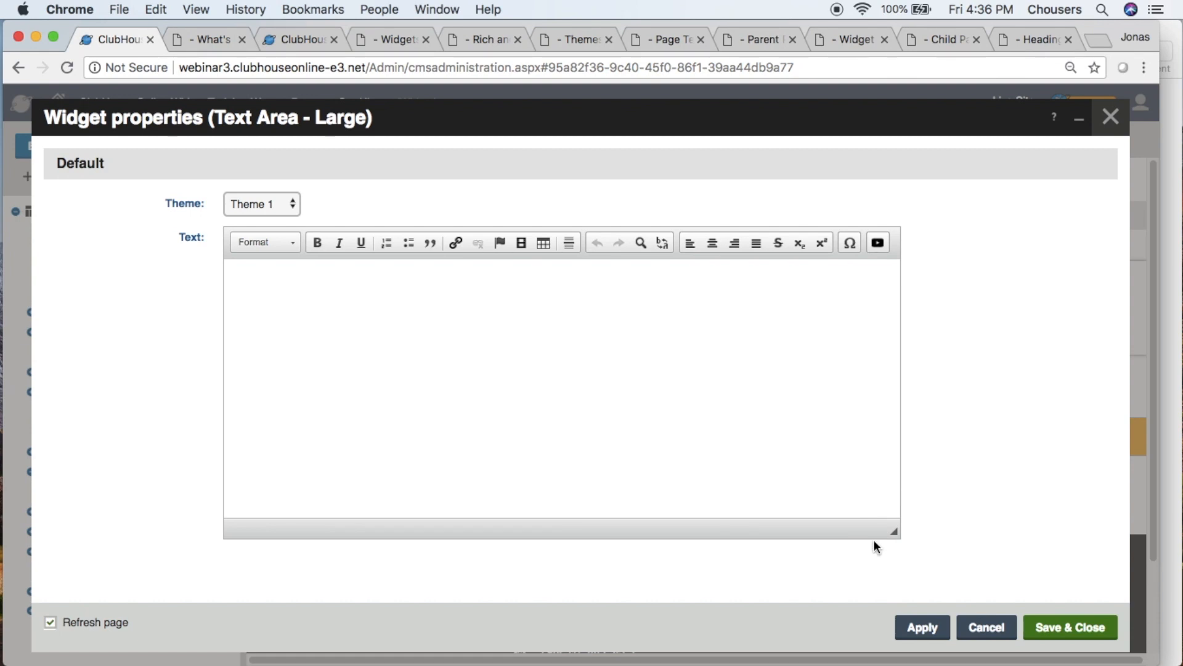
pyautogui.click(780, 309)
pyautogui.write('jhfkkh')
pyautogui.press('BackSpace')
pyautogui.press('BackSpace')
pyautogui.press('BackSpace')
pyautogui.press('BackSpace')
pyautogui.press('BackSpace')
pyautogui.press('BackSpace')
# - Switch to the "webinar text 2" document in Pages and copy all of its text, from the heading to the e-mail line
pyautogui.click(1169, 285)
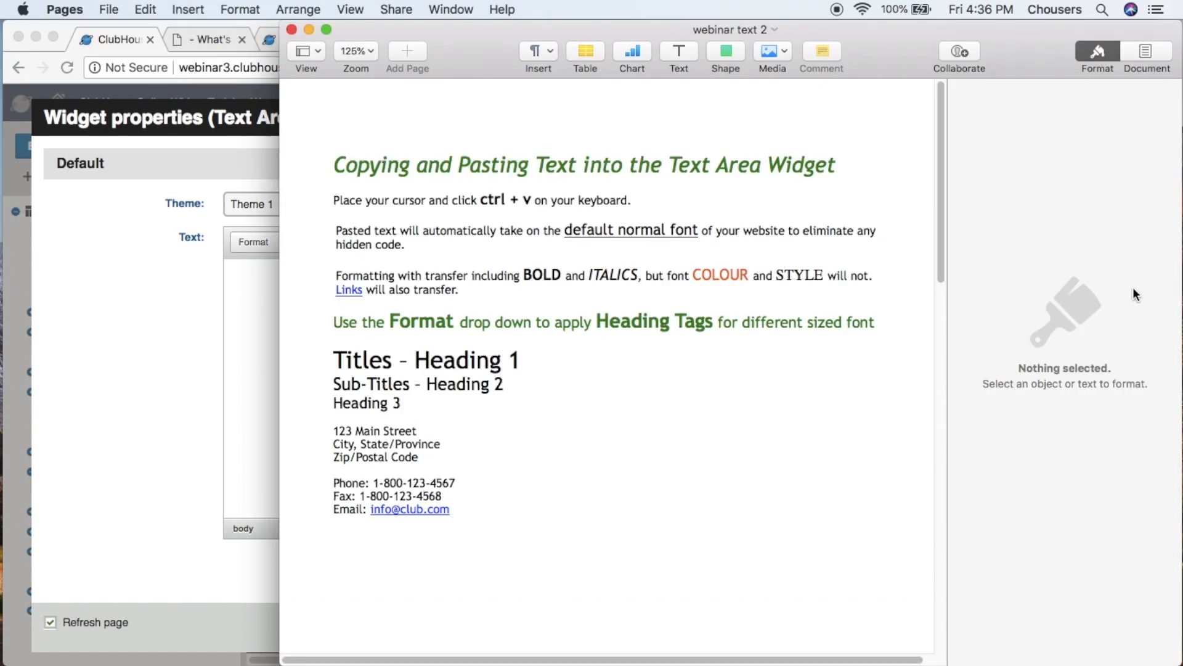
pyautogui.moveTo(476, 522); pyautogui.dragTo(334, 161)
pyautogui.rightClick(360, 169)
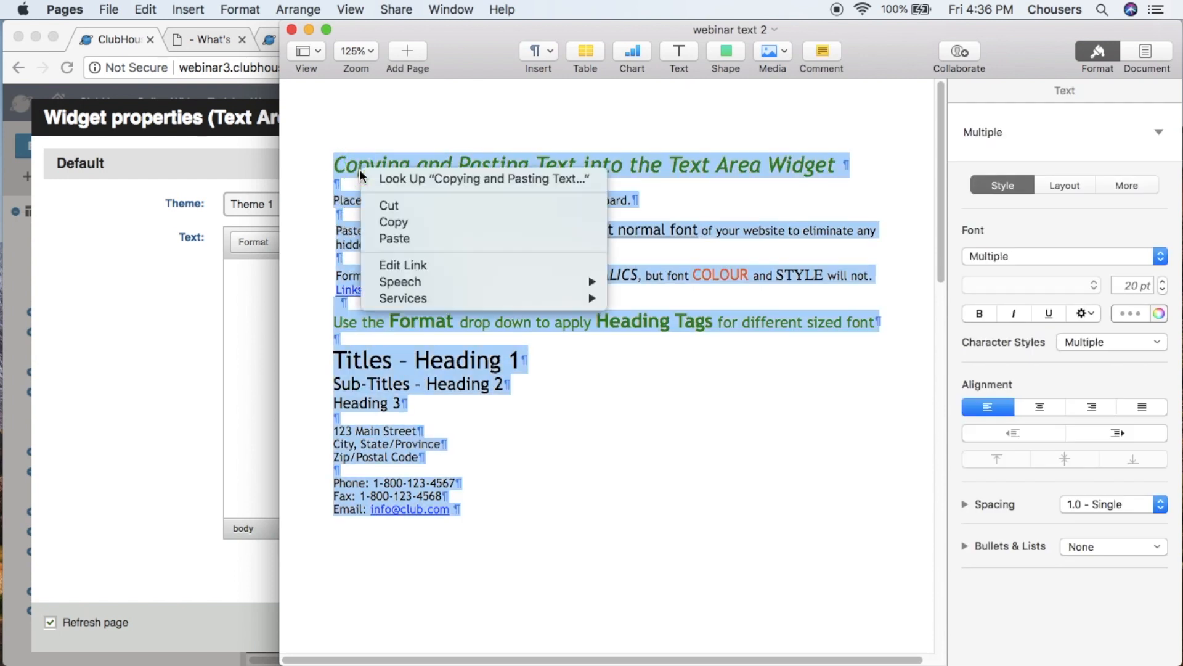
pyautogui.click(387, 221)
pyautogui.click(389, 218)
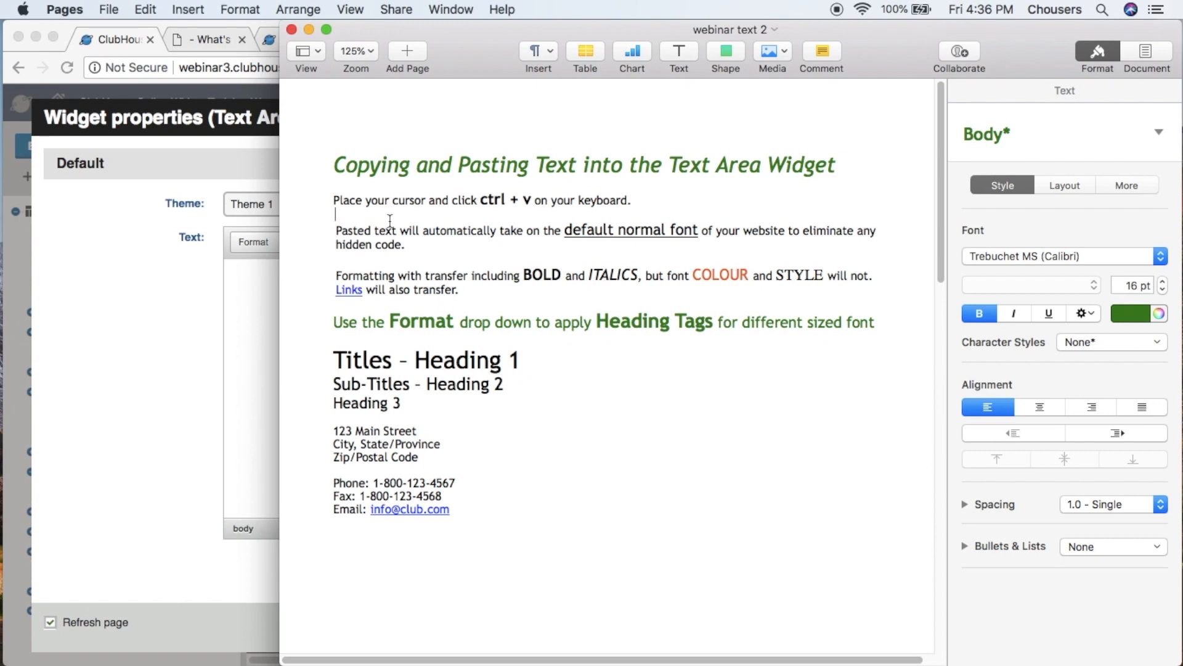
# - Switch back to Chrome and paste the copied document text into the Text Area - Large widget's text editor
pyautogui.click(257, 277)
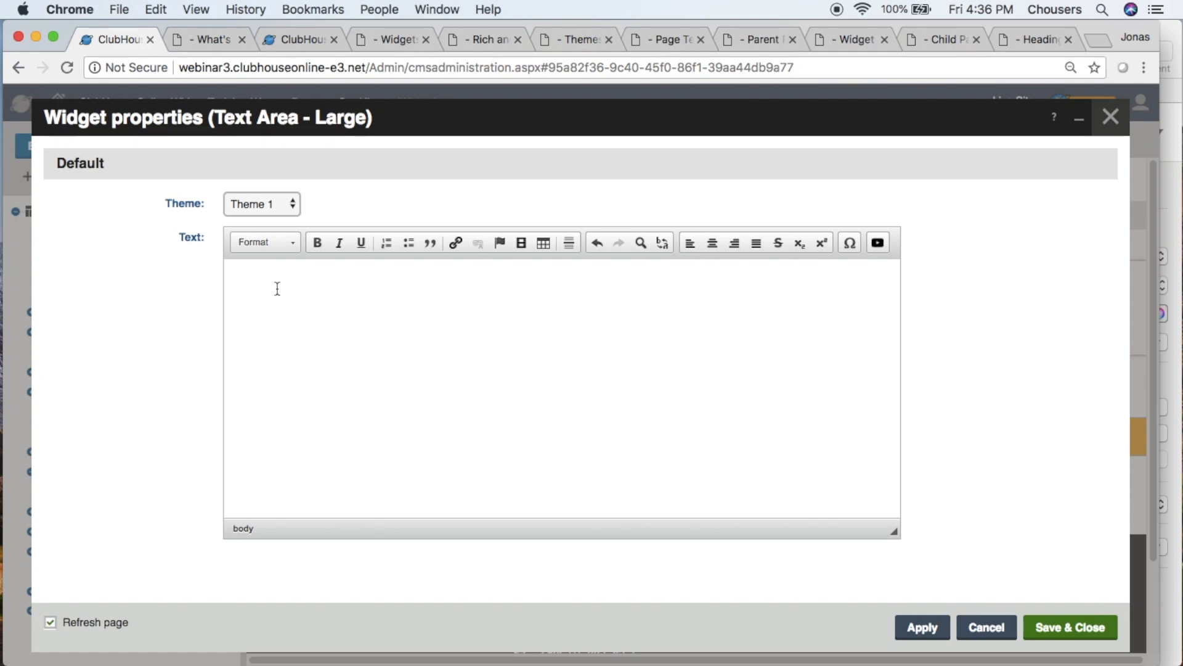
pyautogui.press('super+v')
pyautogui.scroll(10, 278, 290)
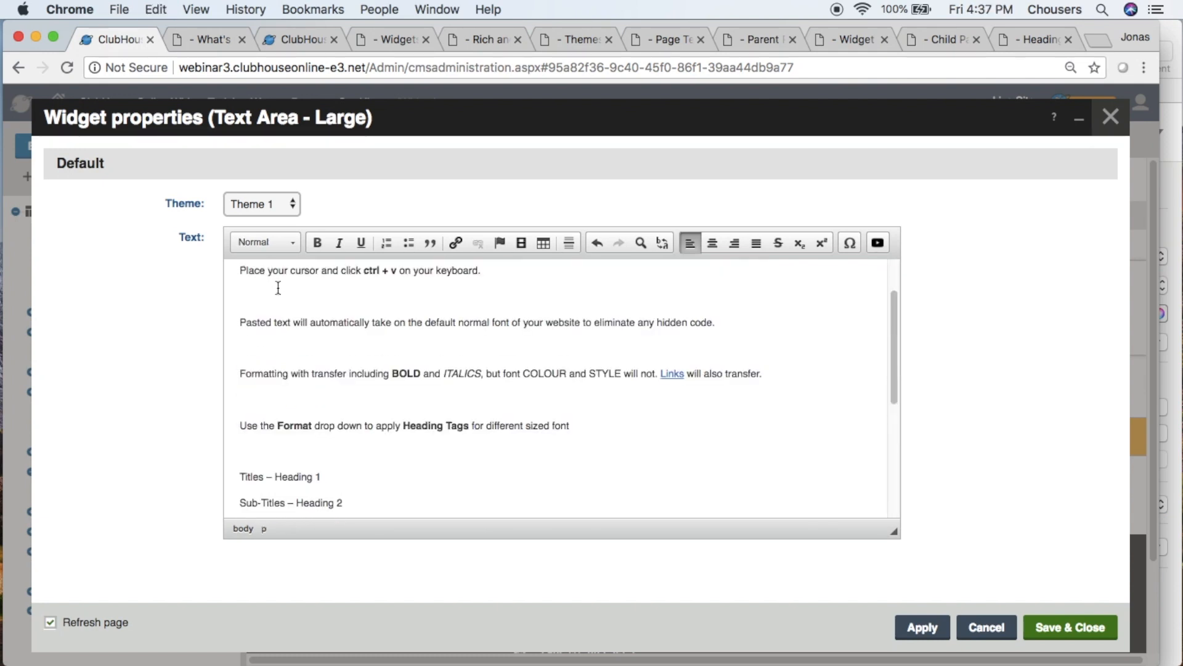
pyautogui.scroll(2, 278, 288)
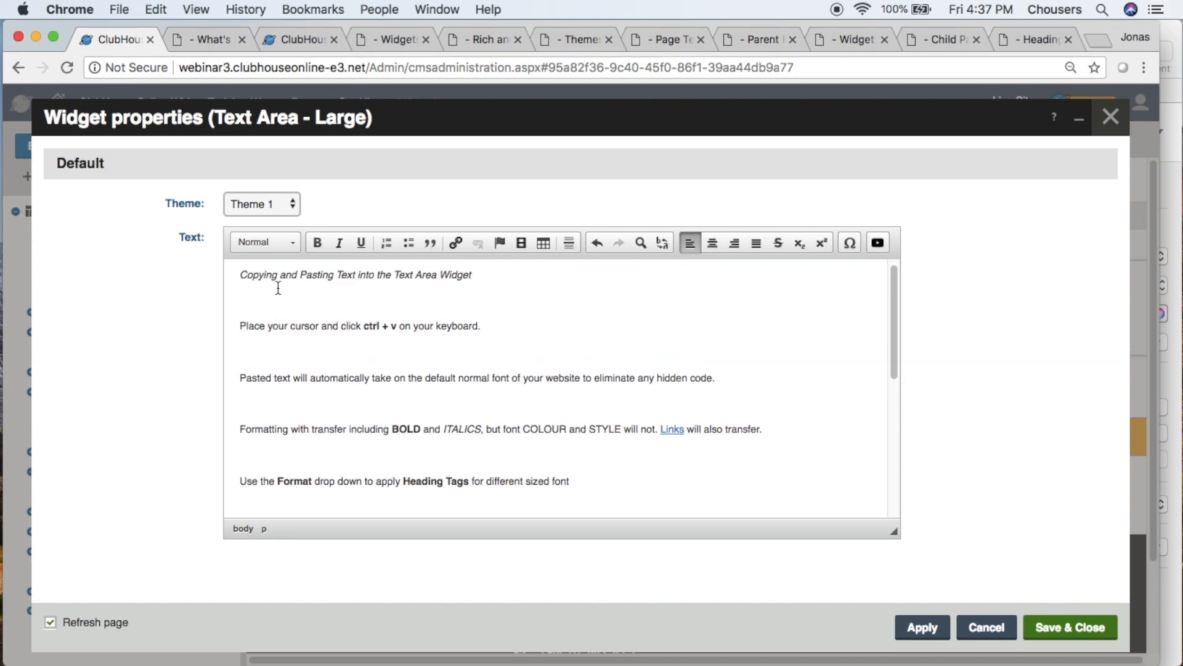
pyautogui.moveTo(272, 275); pyautogui.dragTo(396, 289)
pyautogui.moveTo(364, 326); pyautogui.dragTo(389, 325)
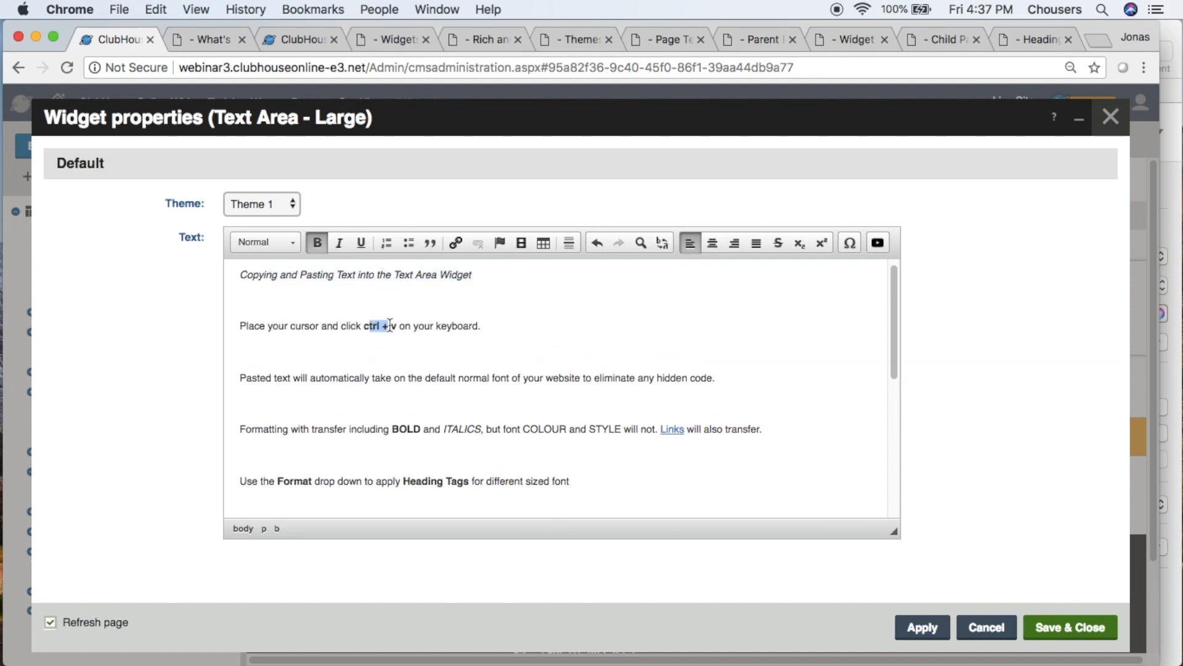
pyautogui.click(391, 353)
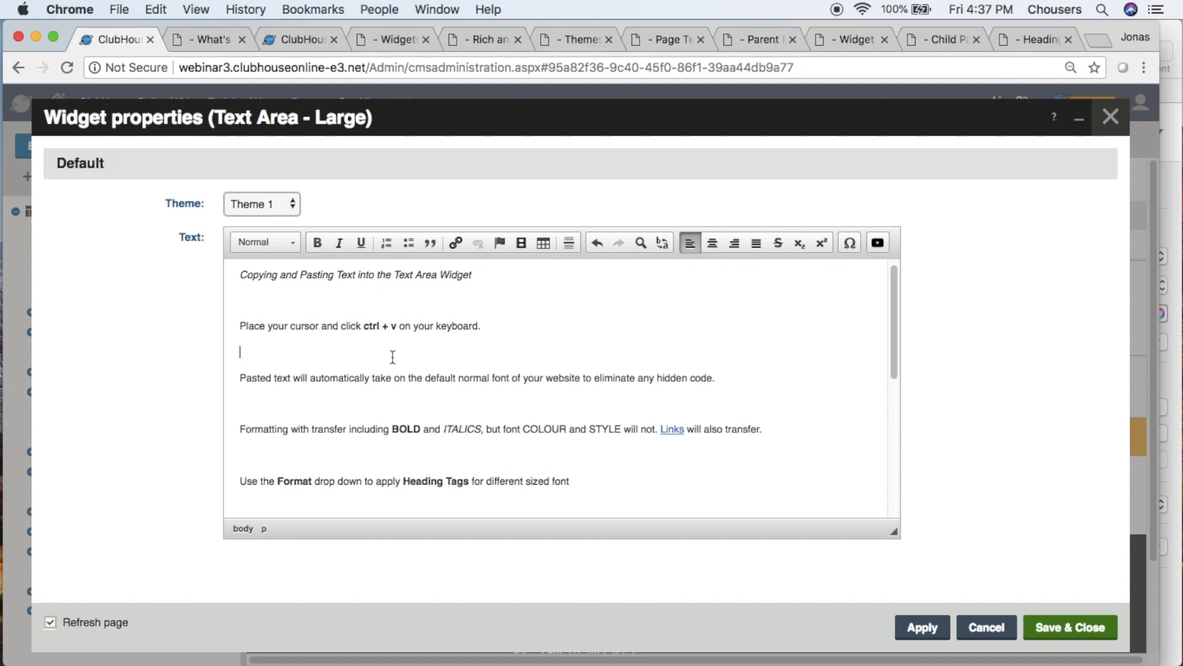
# - Add the subject "Membership Inquiry" to the e-mail link at the end of the pasted text and save the link properties
pyautogui.scroll(-5, 393, 356)
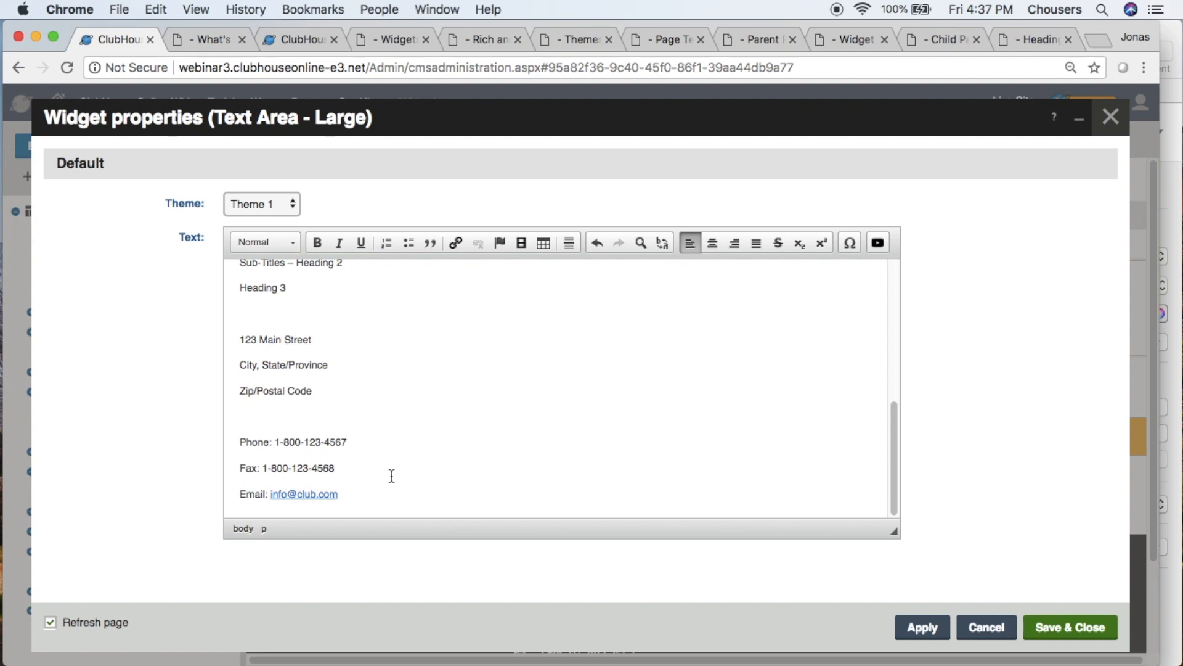
pyautogui.rightClick(321, 491)
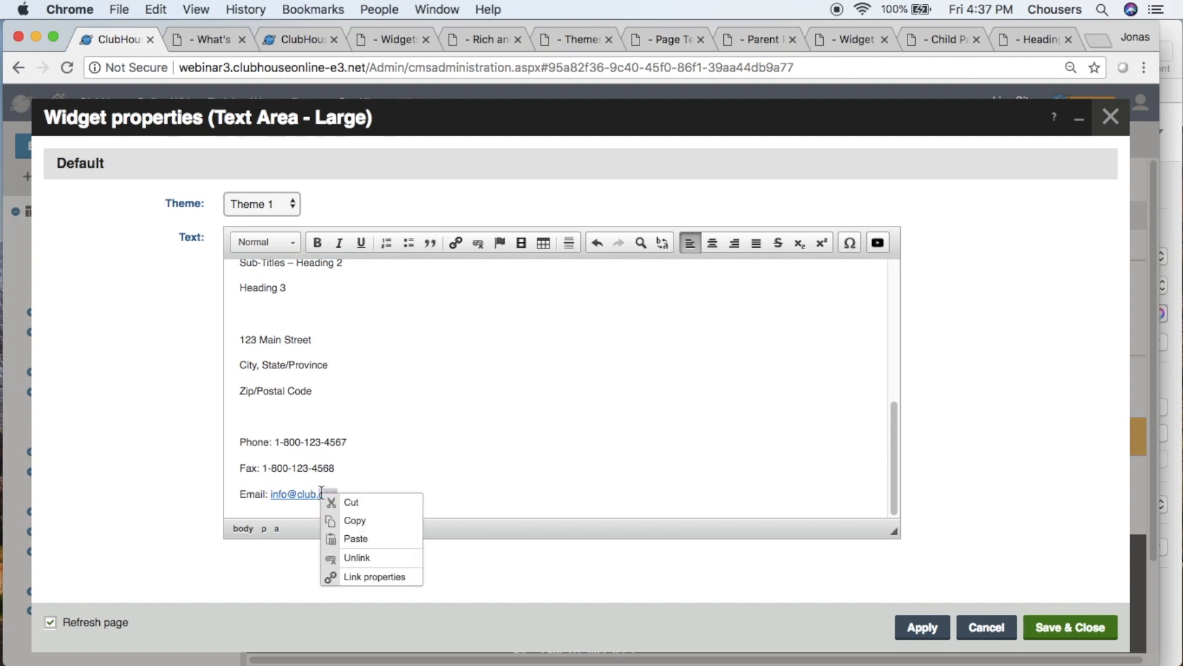
pyautogui.click(368, 577)
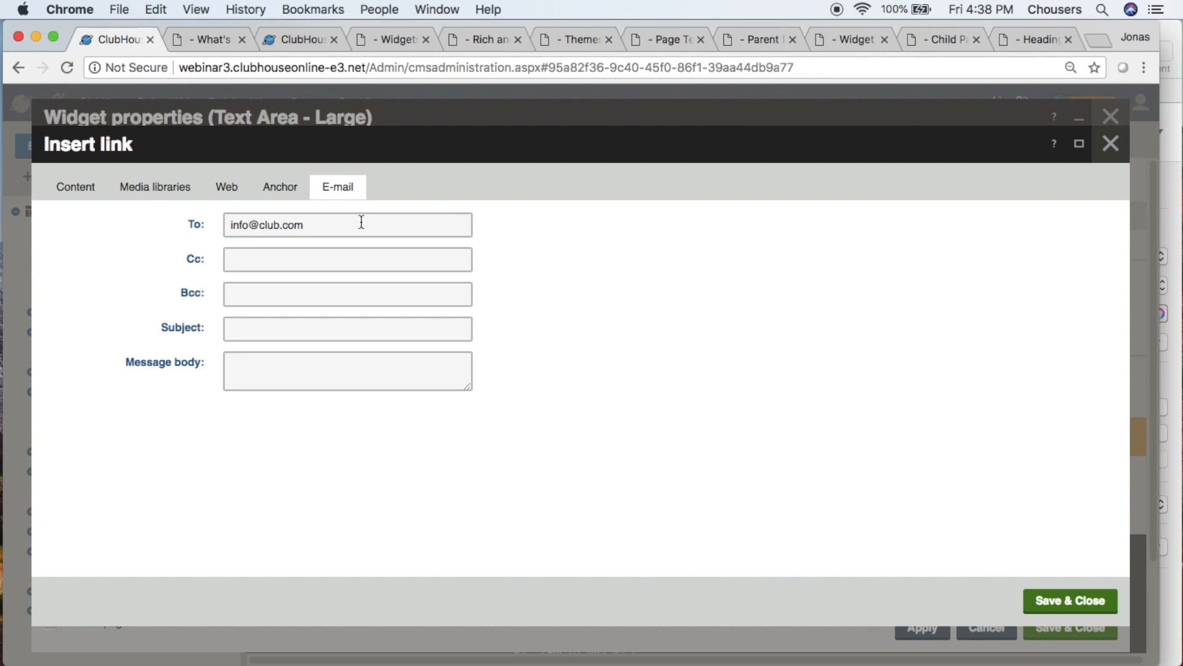
pyautogui.click(366, 333)
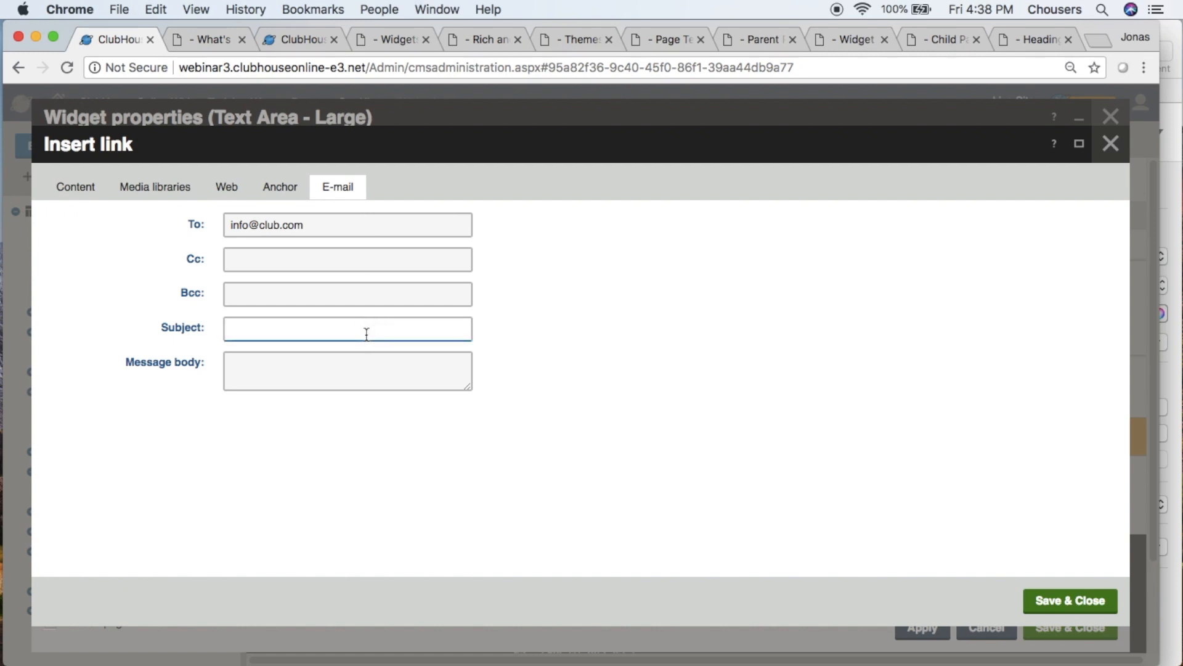
pyautogui.write('Membership Inquiry')
pyautogui.click(1049, 595)
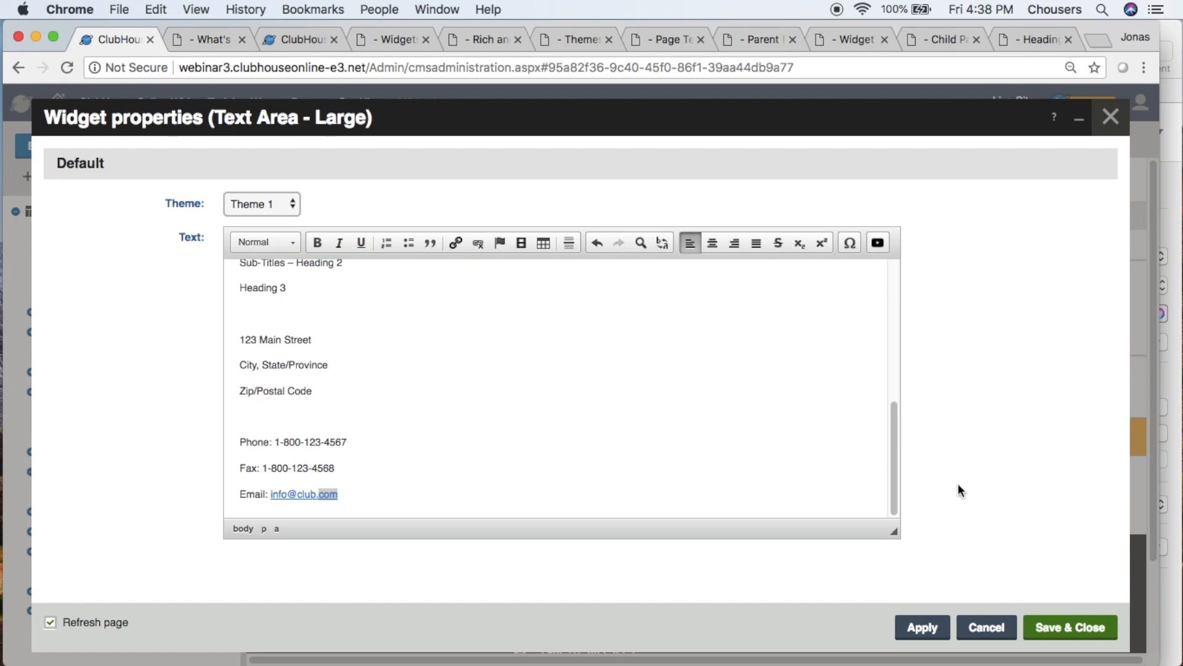
# - Apply the Heading 1 paragraph format to the "Titles – Heading 1" line
pyautogui.moveTo(895, 497); pyautogui.dragTo(895, 432)
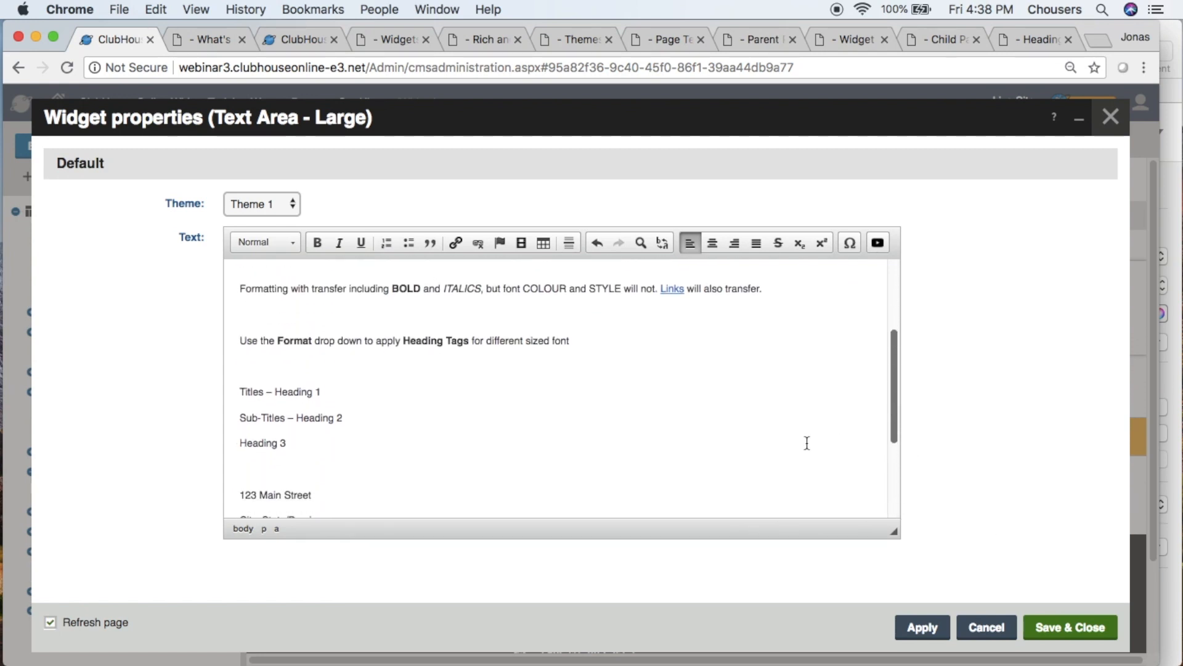
pyautogui.click(294, 239)
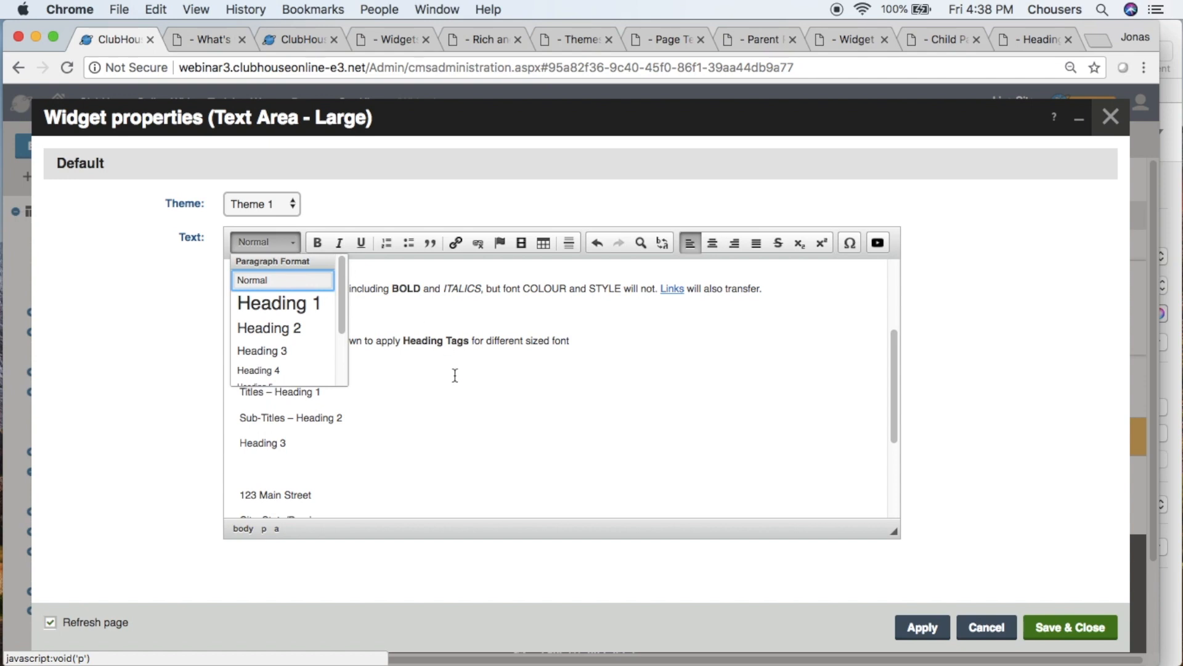
pyautogui.click(442, 401)
pyautogui.click(336, 395)
pyautogui.moveTo(336, 395); pyautogui.dragTo(238, 390)
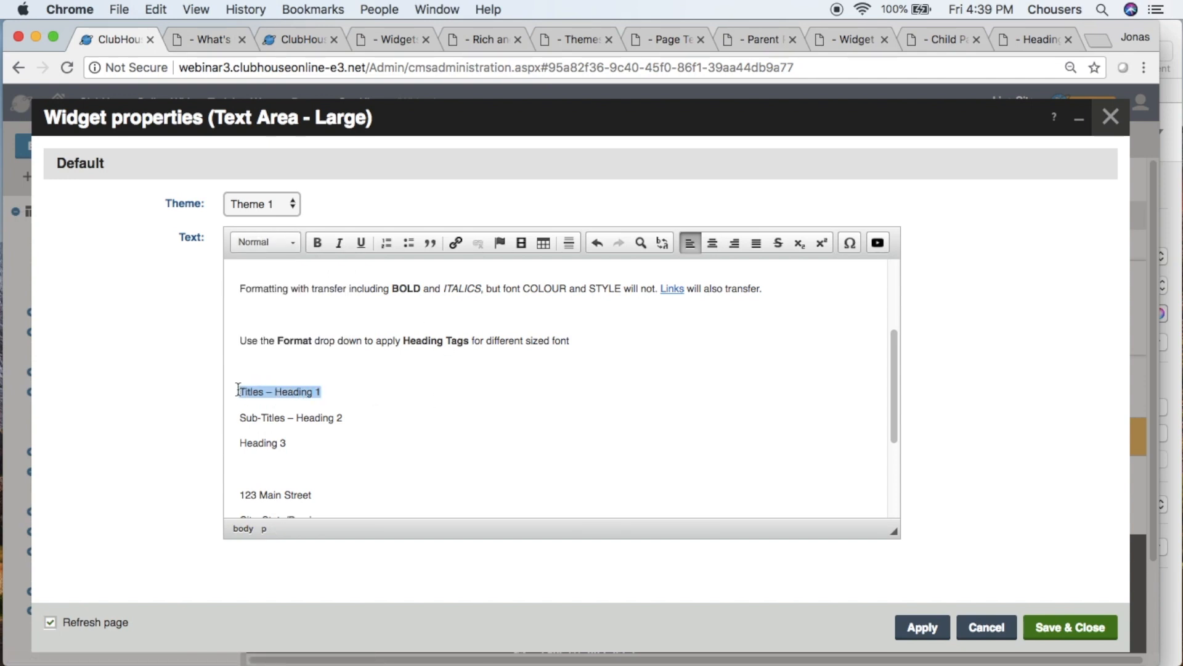
pyautogui.click(266, 243)
pyautogui.click(276, 315)
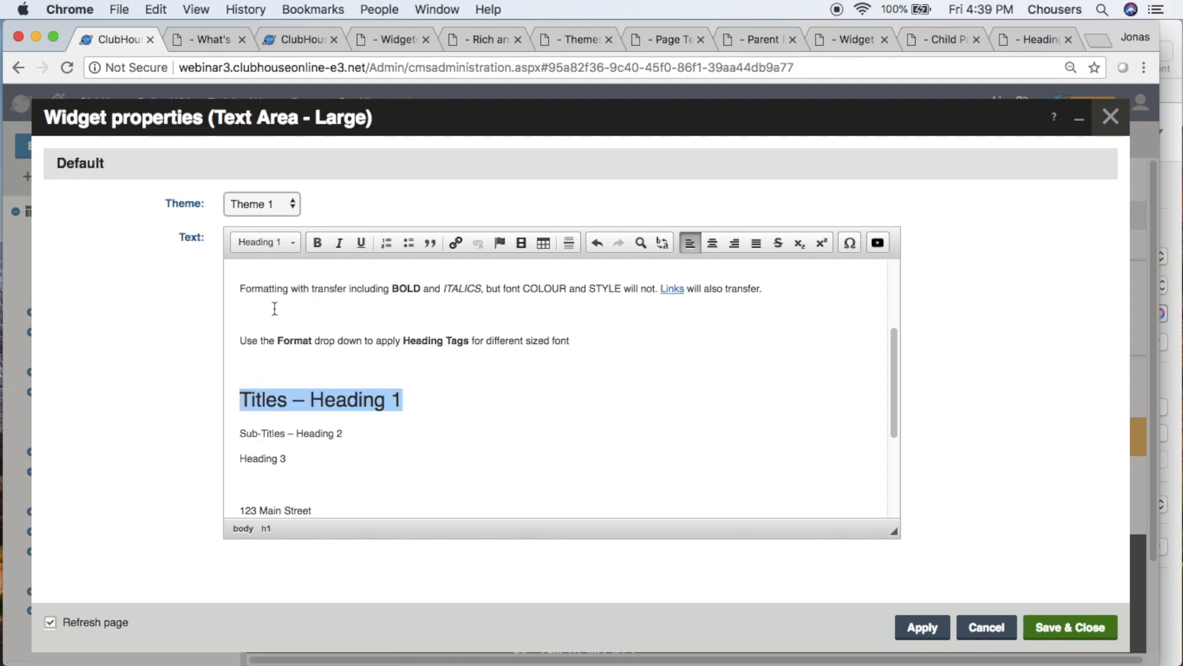
pyautogui.click(275, 308)
# - Apply the Heading 2 paragraph format to the "Sub-Titles – Heading 2" line
pyautogui.moveTo(343, 434); pyautogui.dragTo(238, 434)
pyautogui.click(256, 249)
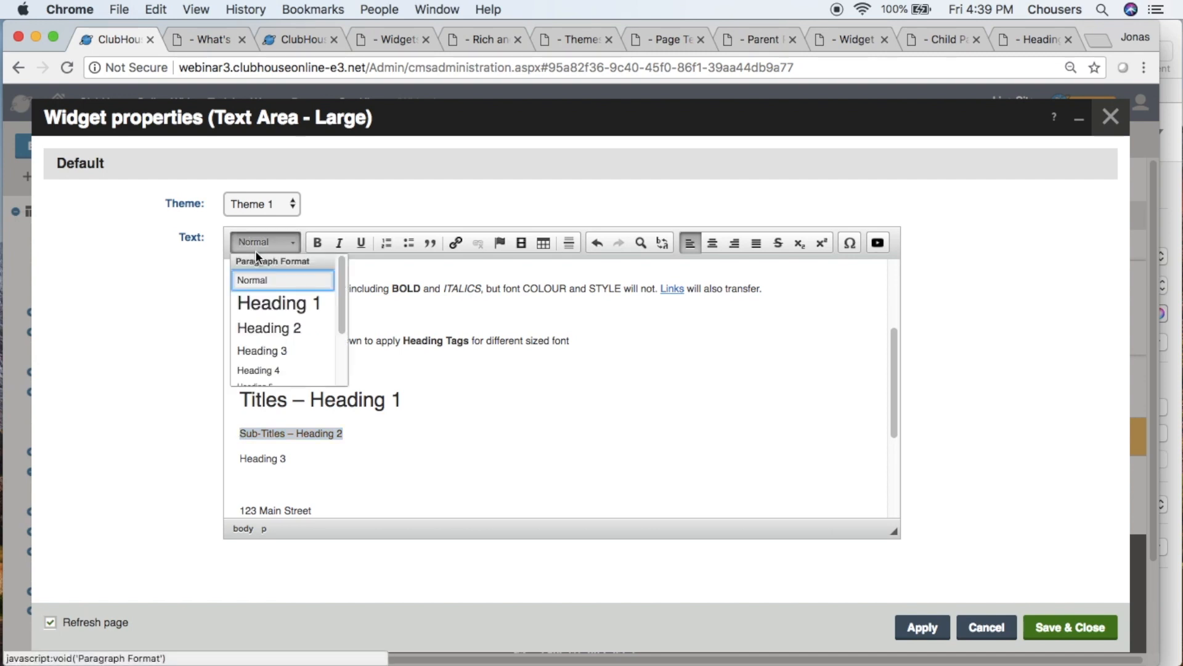
pyautogui.click(264, 337)
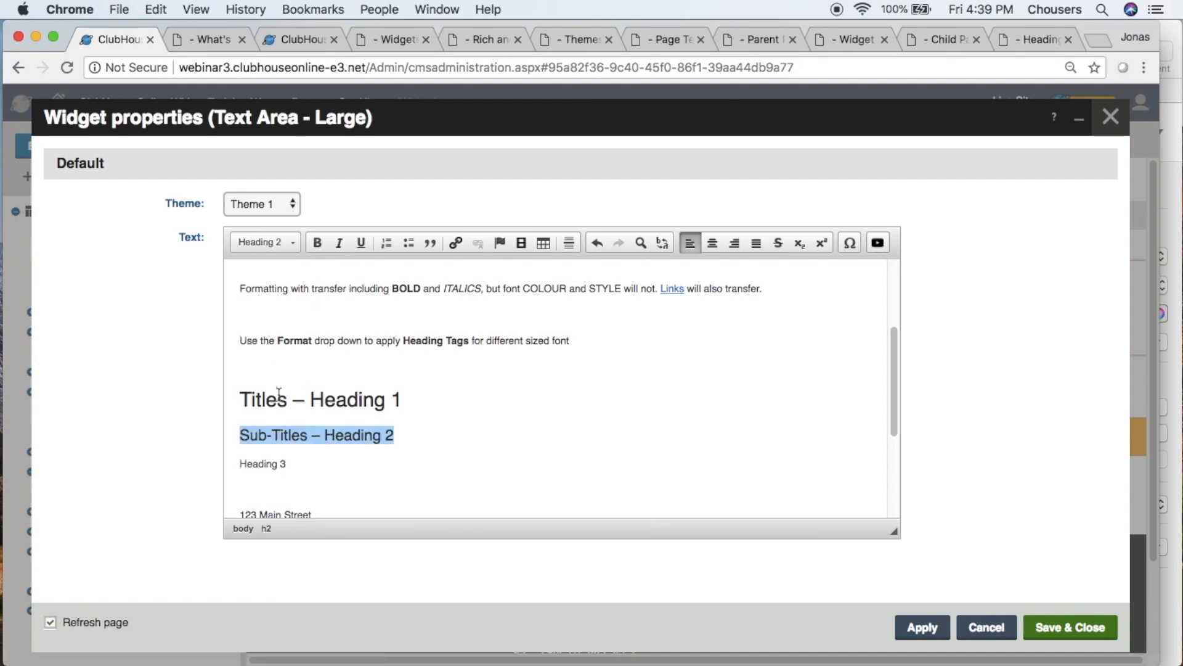
# - Apply the Heading 3 paragraph format to the "Heading 3" line
pyautogui.click(291, 462)
pyautogui.moveTo(292, 462); pyautogui.dragTo(238, 463)
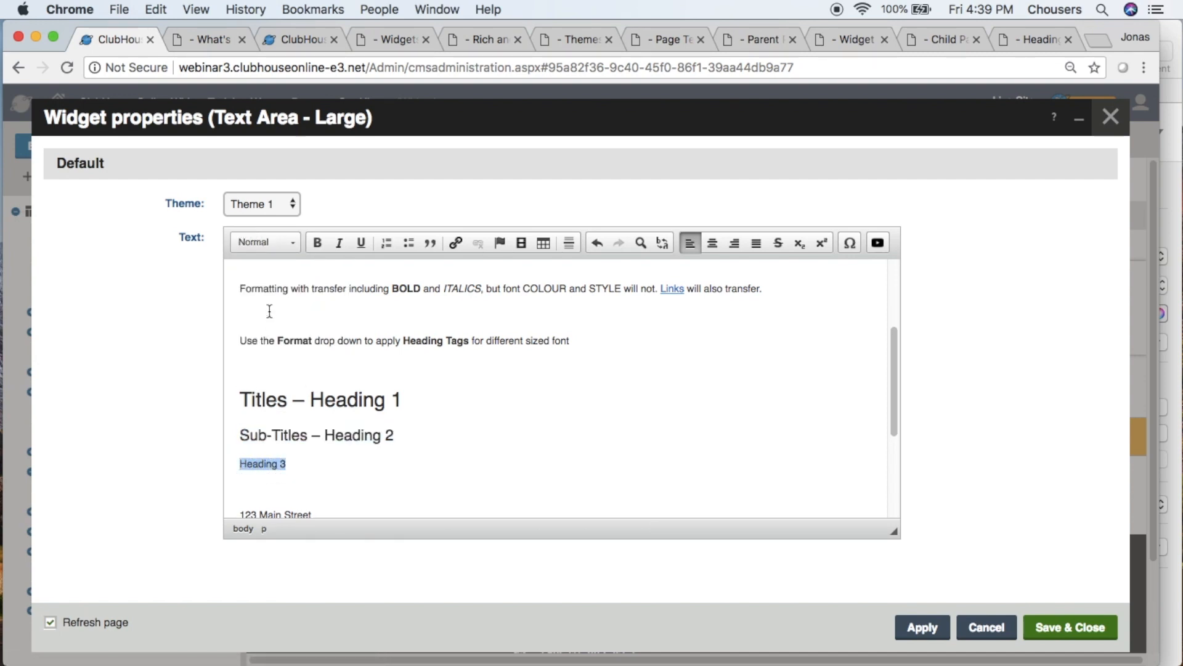
pyautogui.click(265, 248)
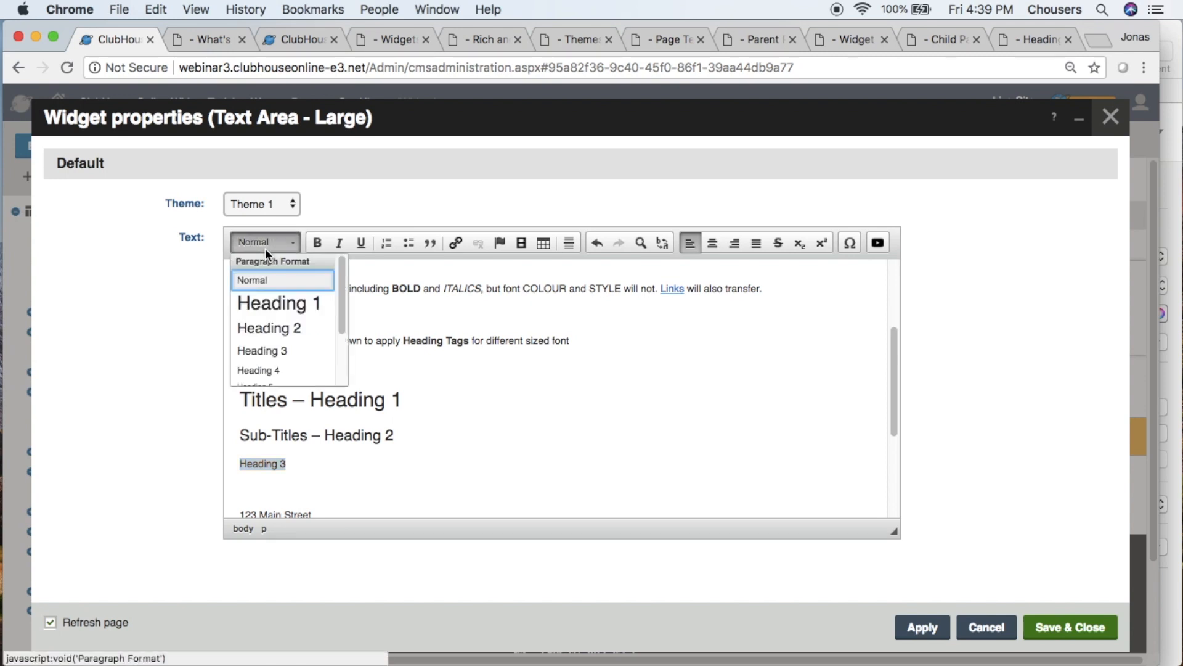
pyautogui.click(264, 348)
pyautogui.click(264, 350)
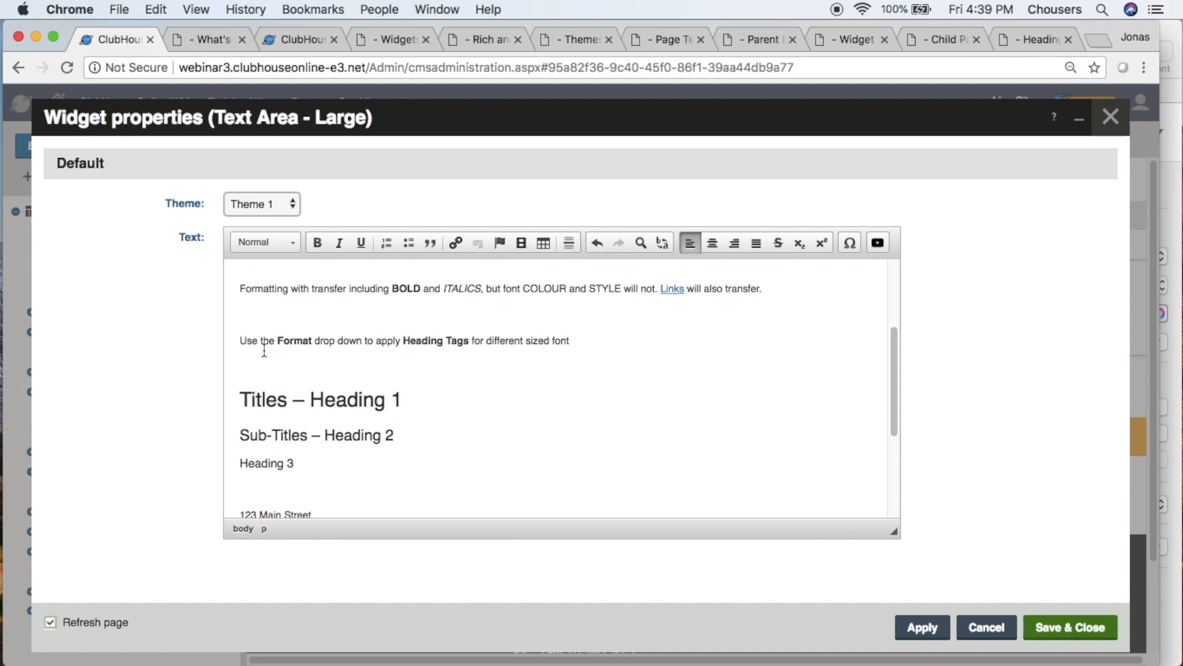
# - Add a new empty line below the e-mail line at the end of the text
pyautogui.scroll(-5, 298, 372)
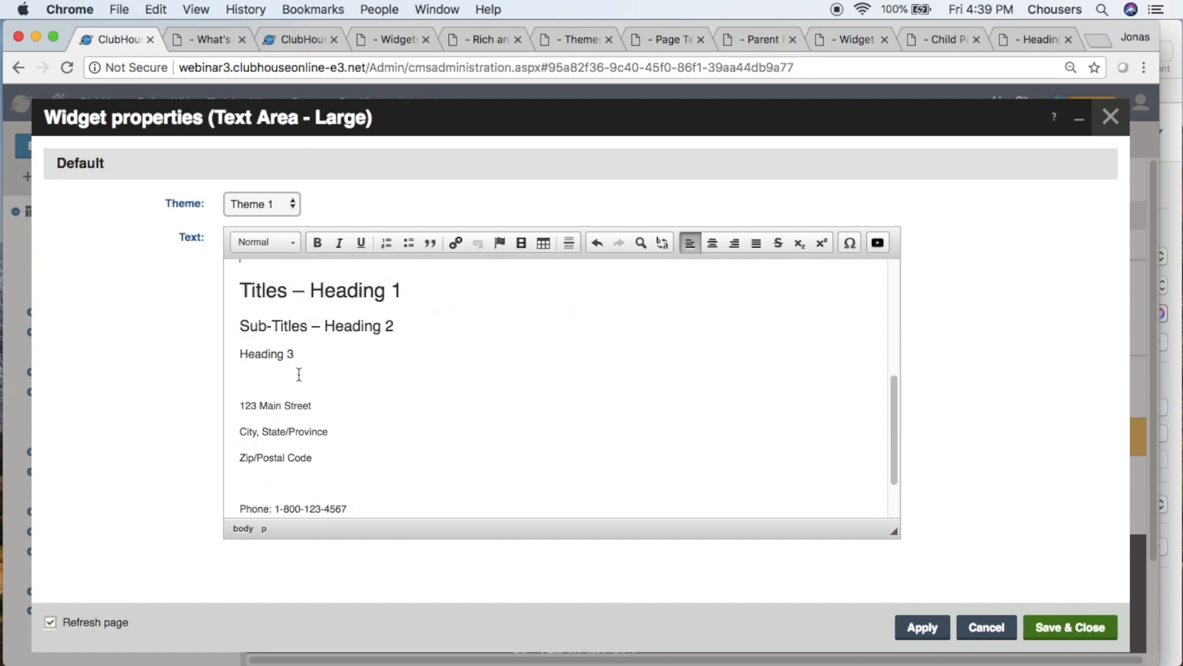
pyautogui.click(459, 494)
pyautogui.press('Return')
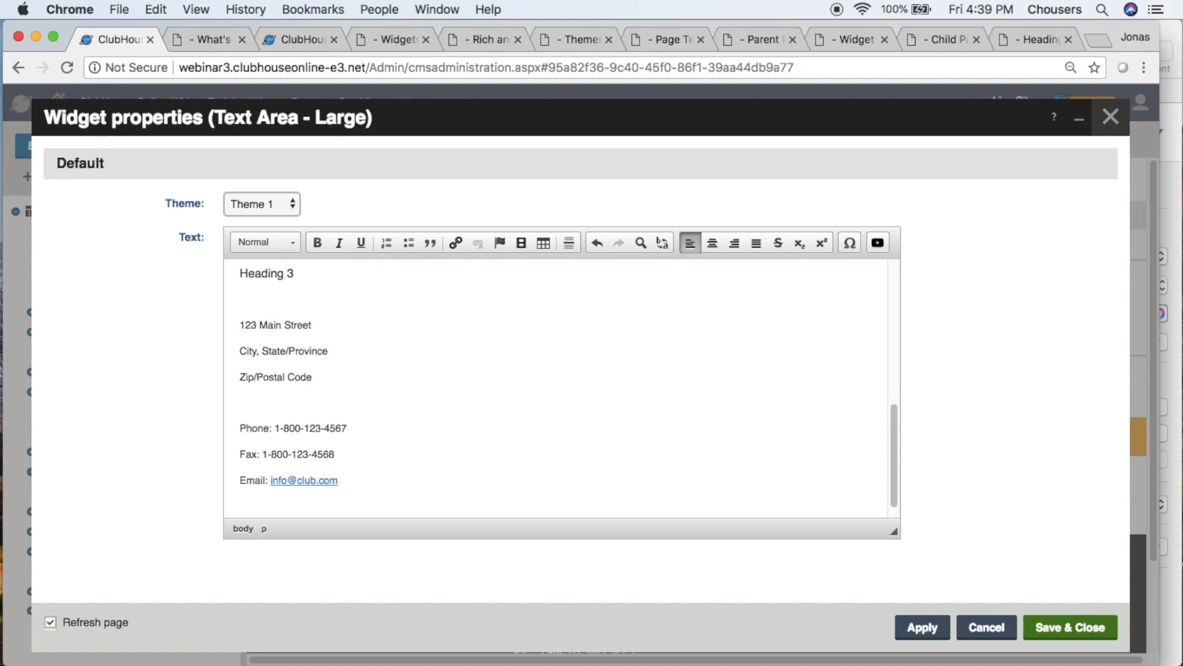
pyautogui.scroll(-1, 458, 494)
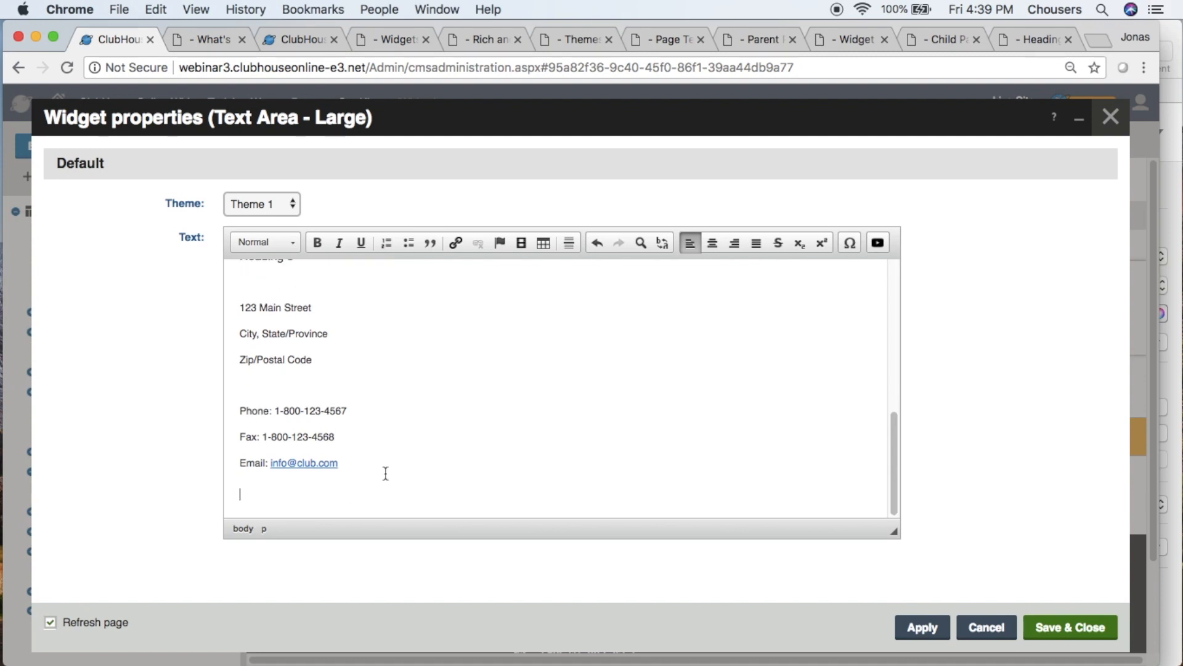
# - Start inserting an image, search the Images folder of the Site Media library for "map", and select the map image
pyautogui.click(523, 248)
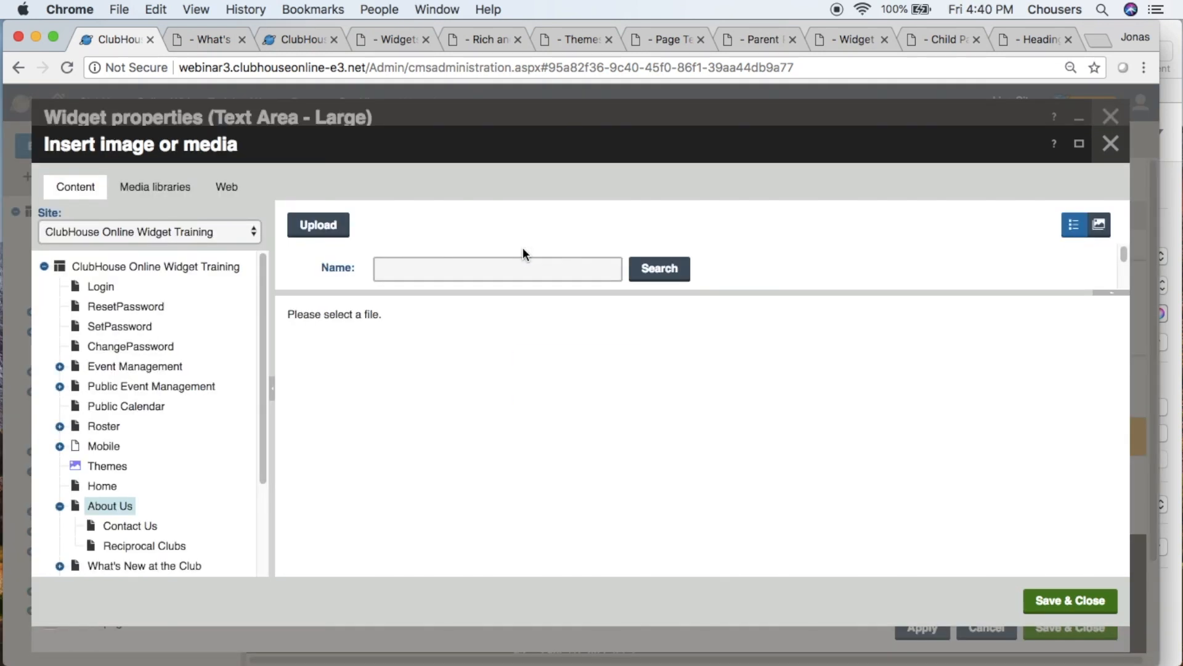
pyautogui.click(177, 199)
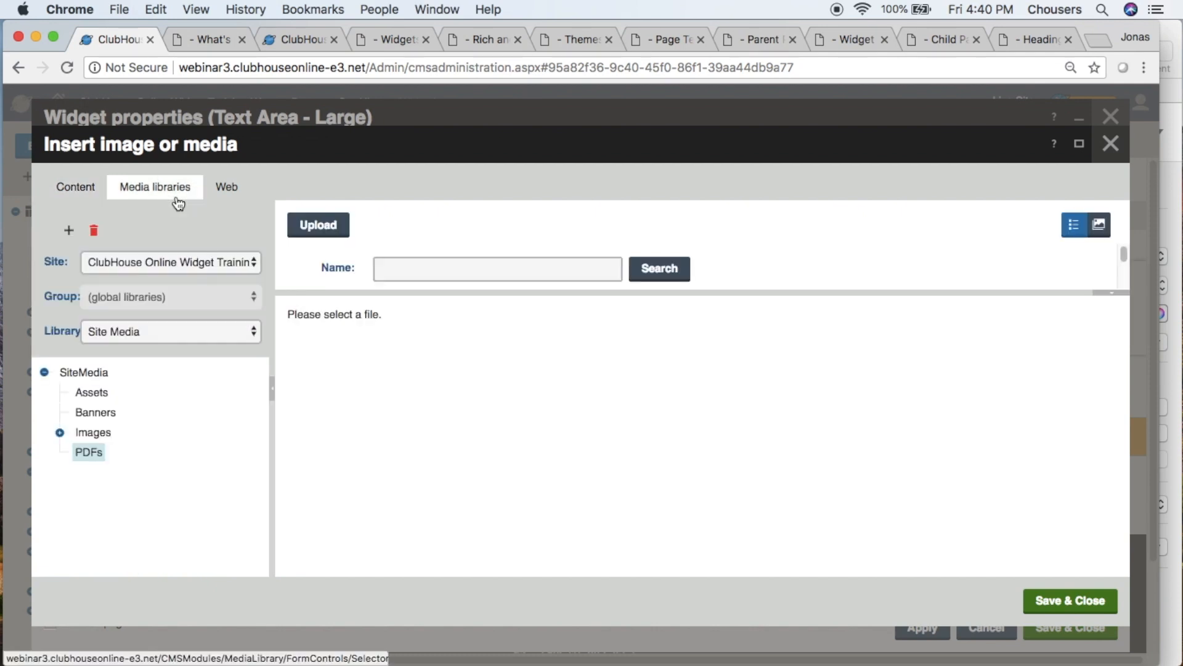
pyautogui.click(102, 435)
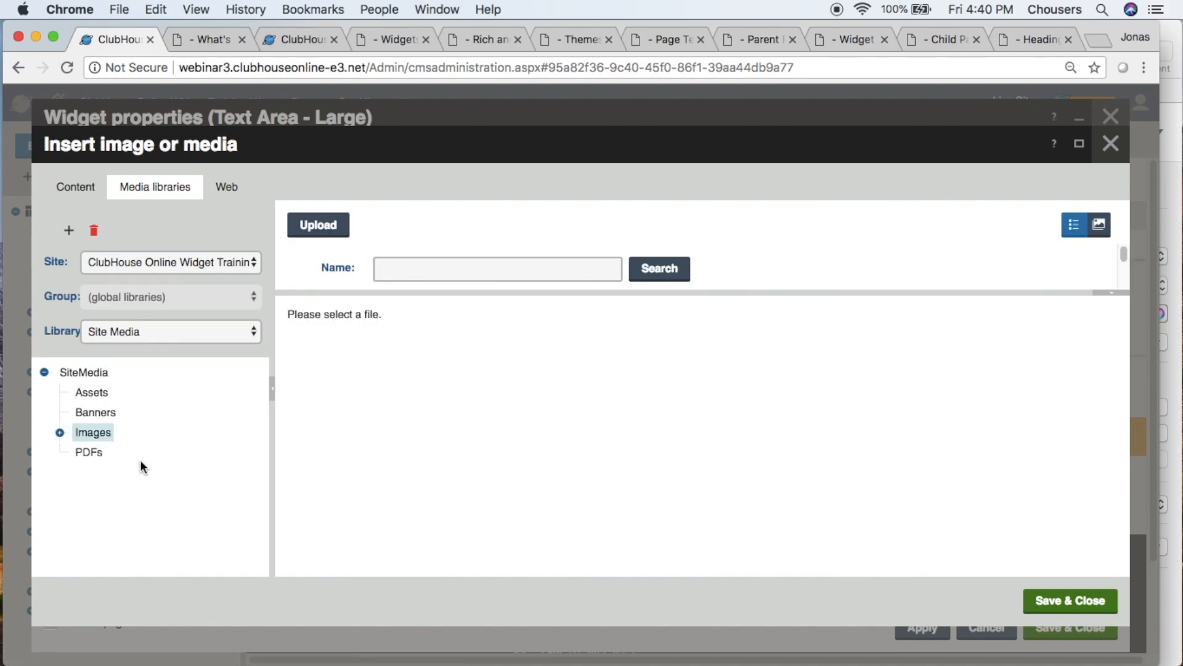
pyautogui.click(504, 274)
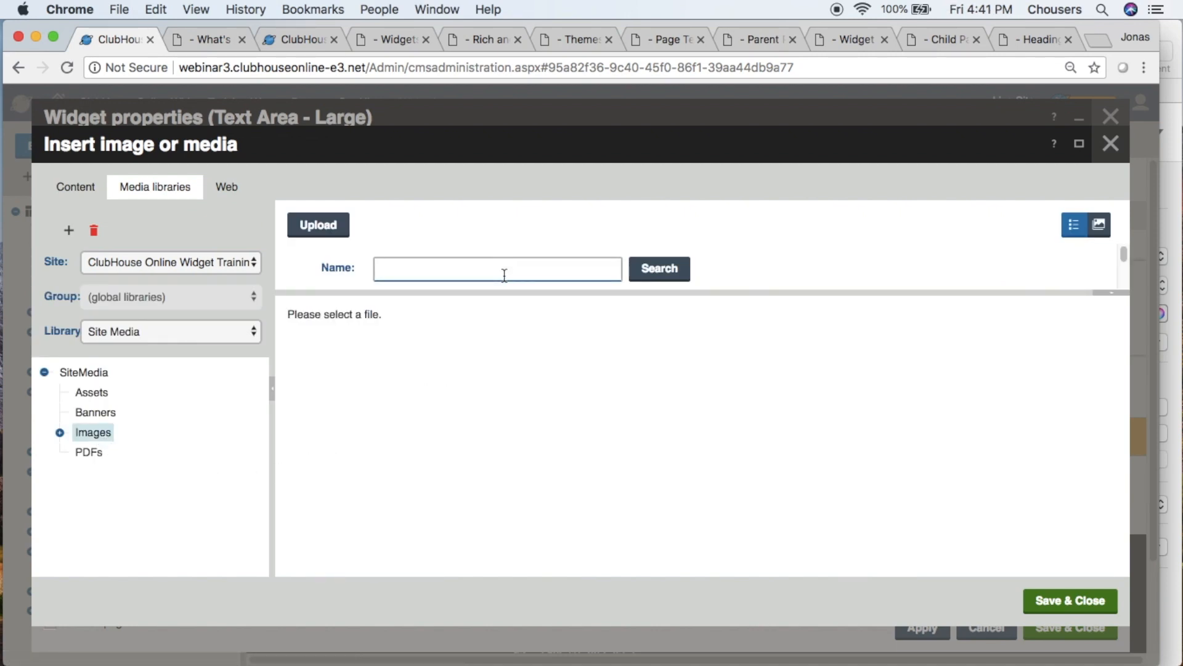
pyautogui.write('map')
pyautogui.click(647, 270)
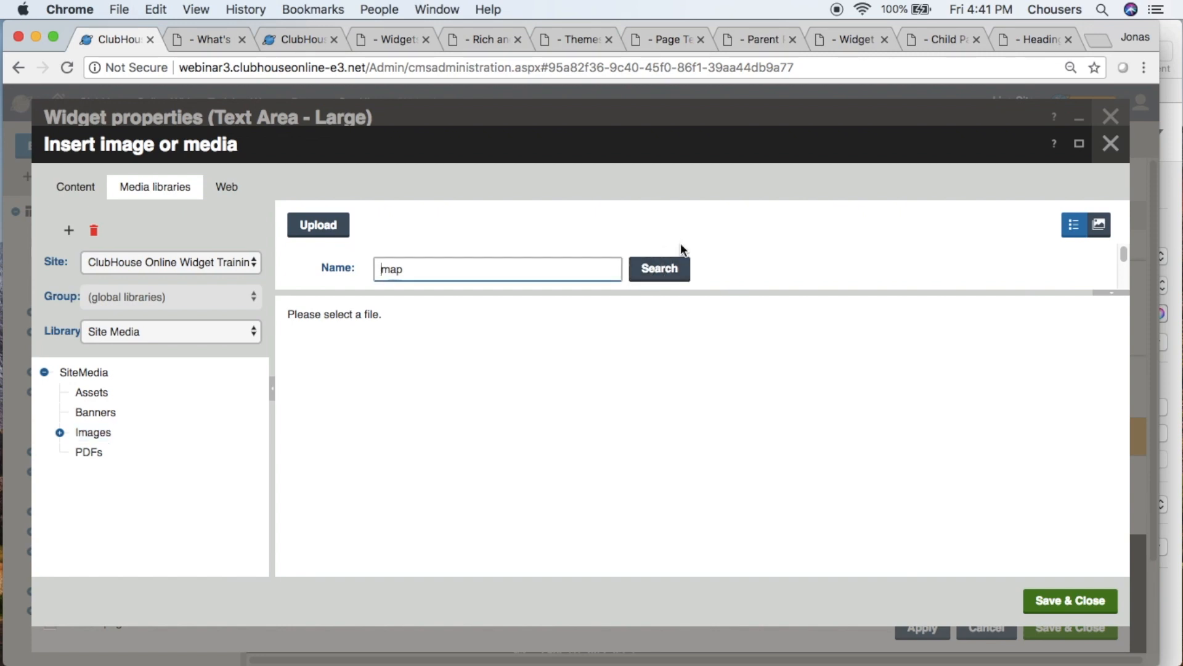
pyautogui.scroll(-3, 757, 256)
pyautogui.click(756, 253)
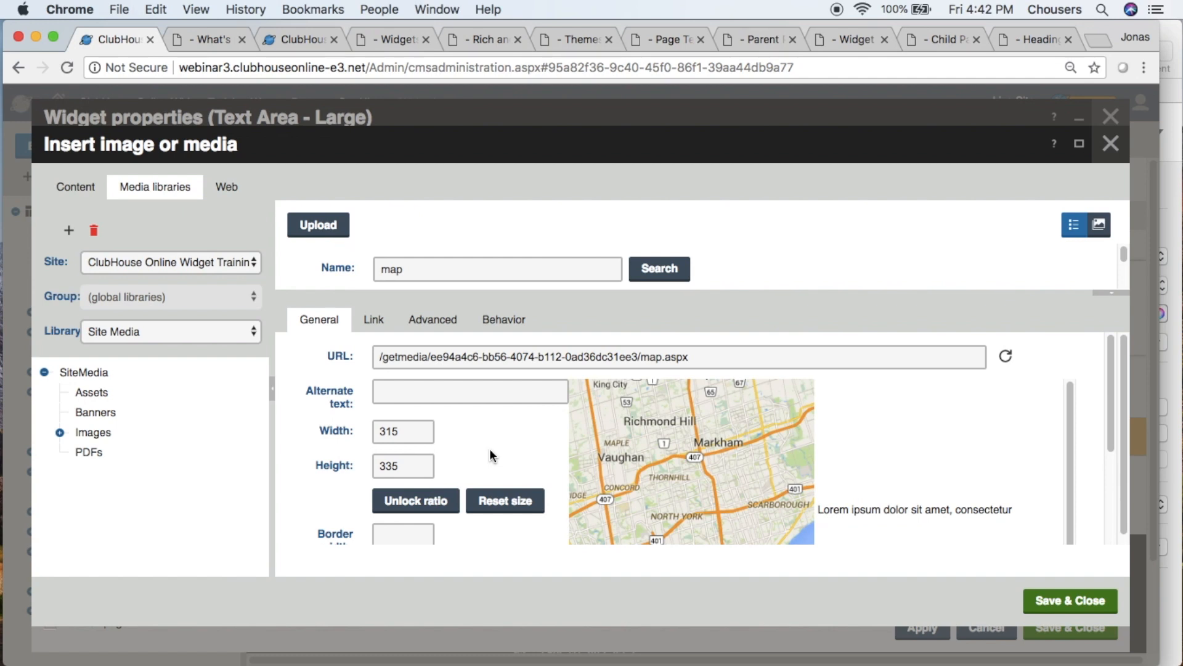
# - Set the map image's border width to 10
pyautogui.scroll(-5, 490, 449)
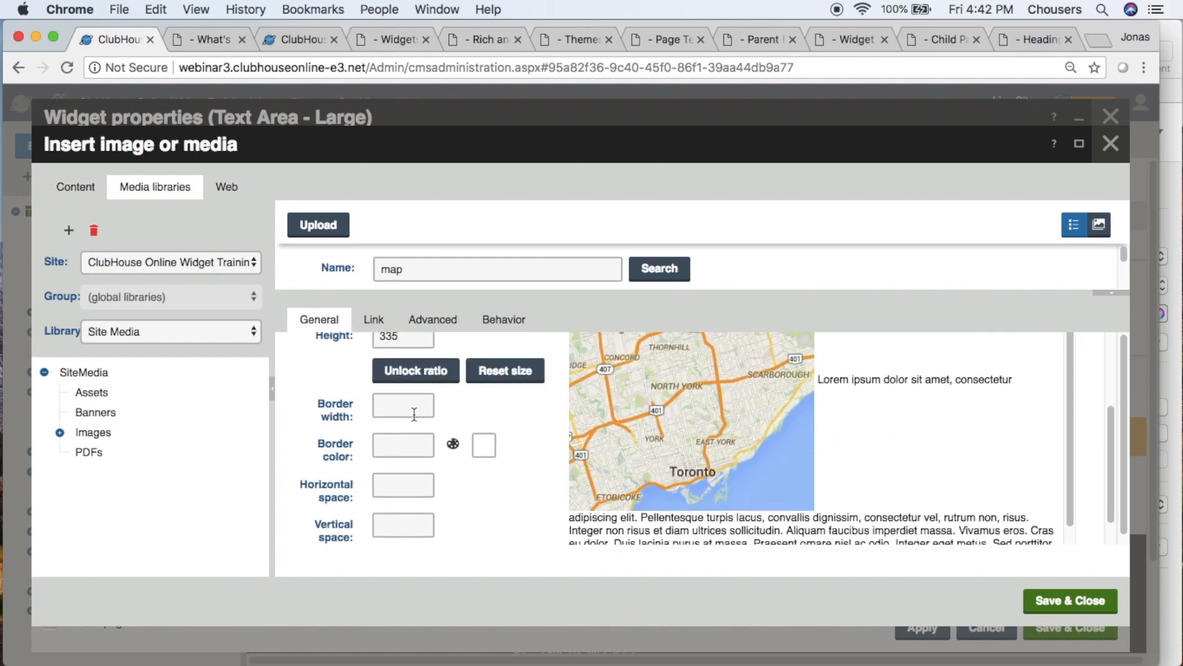
pyautogui.click(414, 411)
pyautogui.write('10')
pyautogui.click(479, 413)
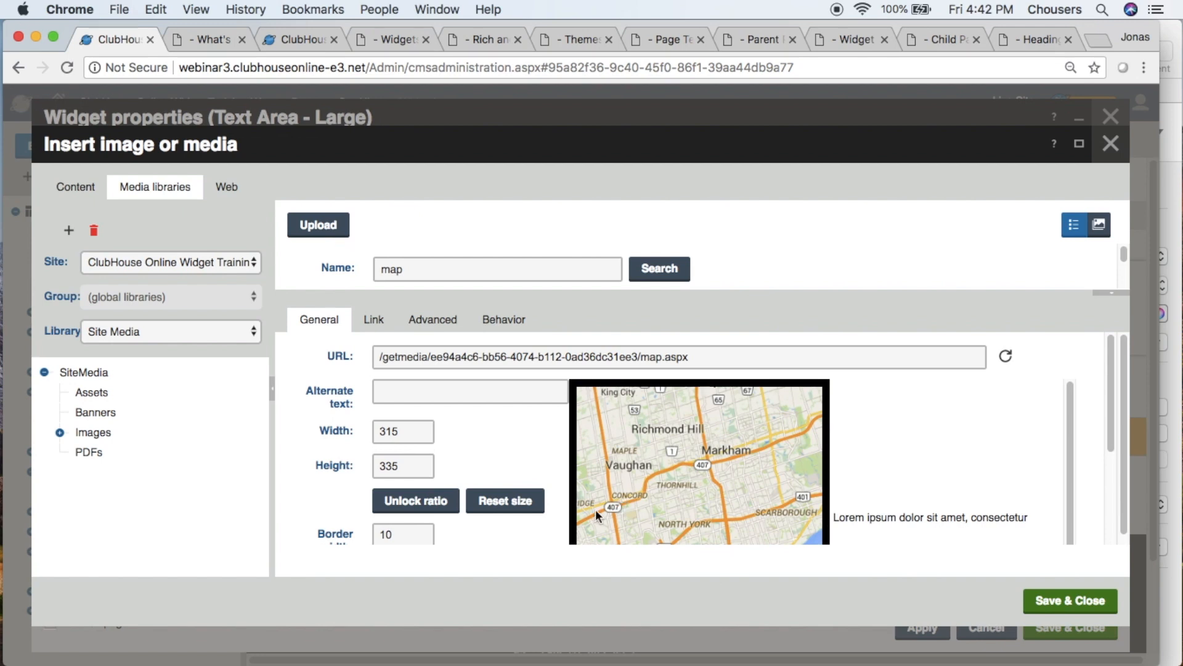
# - Set the map image's border color to the light blue #7B93D9
pyautogui.scroll(-5, 550, 523)
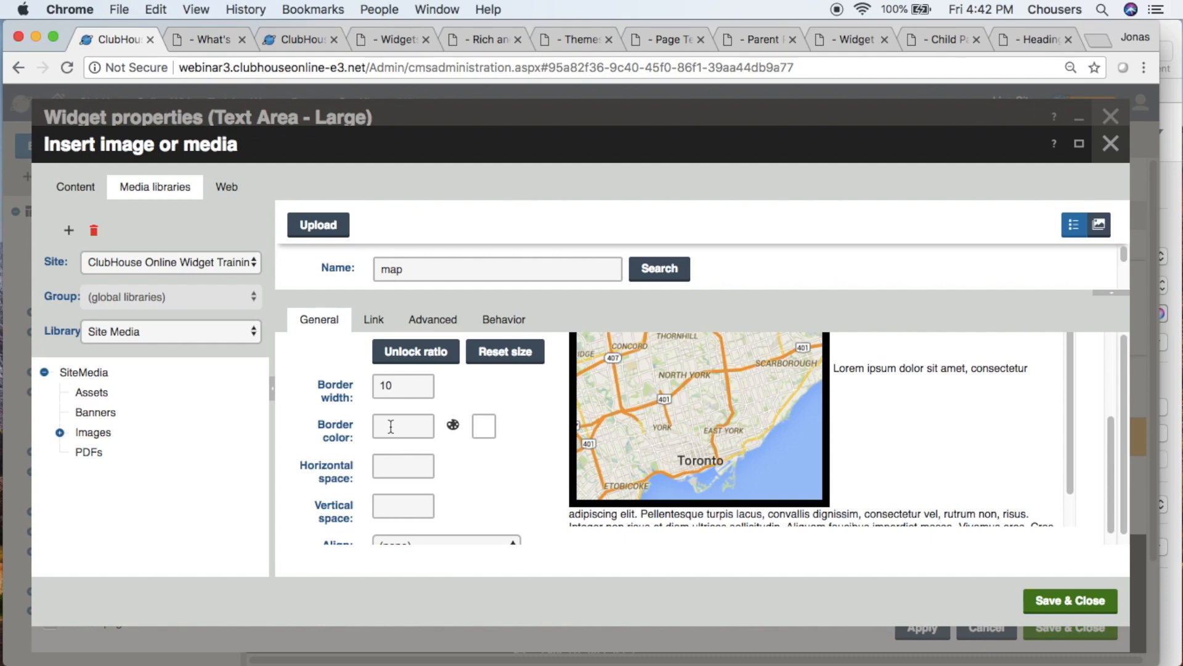
pyautogui.click(454, 426)
pyautogui.click(675, 364)
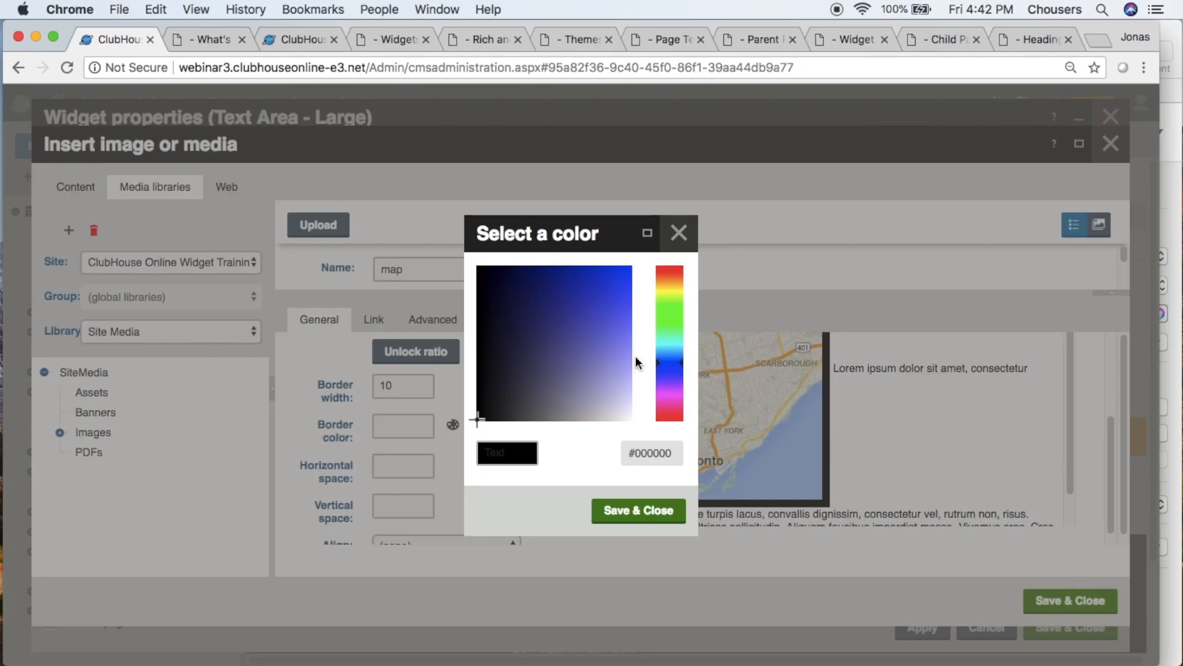
pyautogui.click(609, 352)
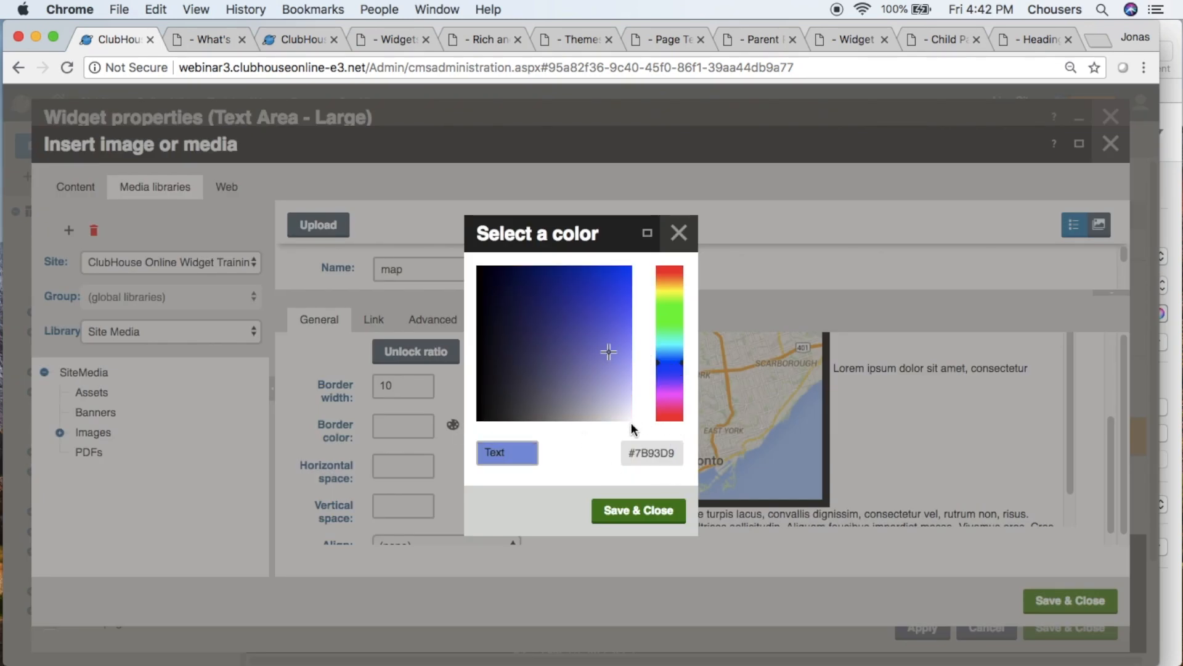
pyautogui.click(616, 509)
# - Set the map image's horizontal space to 10
pyautogui.scroll(-3, 558, 499)
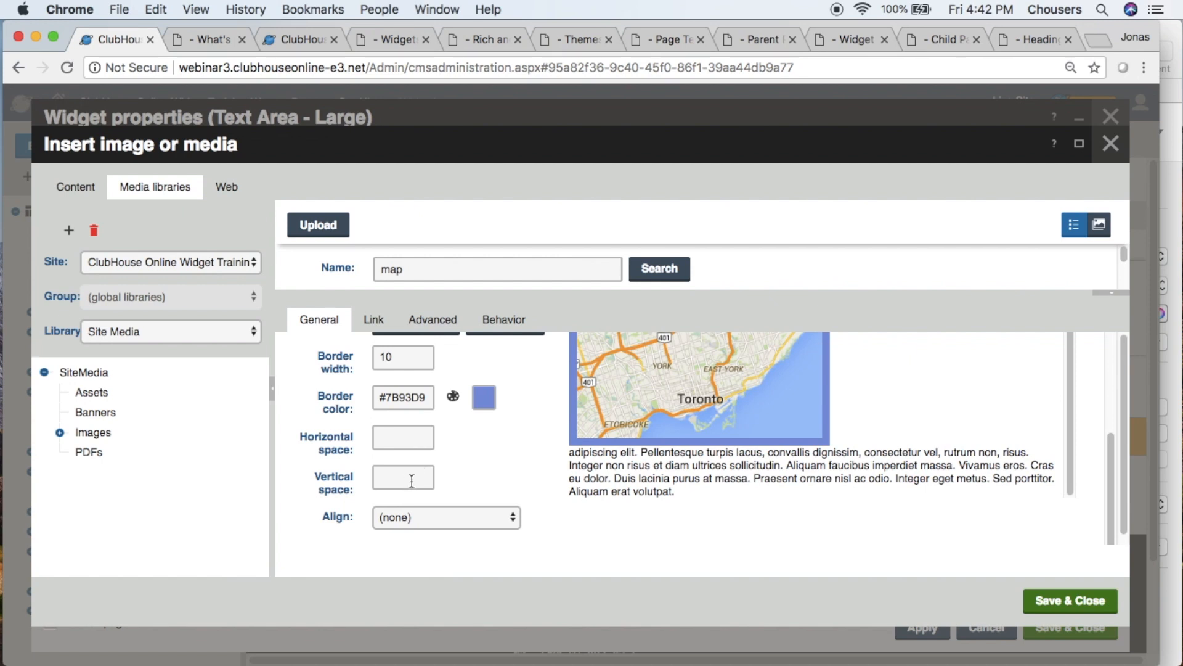
pyautogui.click(411, 440)
pyautogui.write('10')
pyautogui.press('Return')
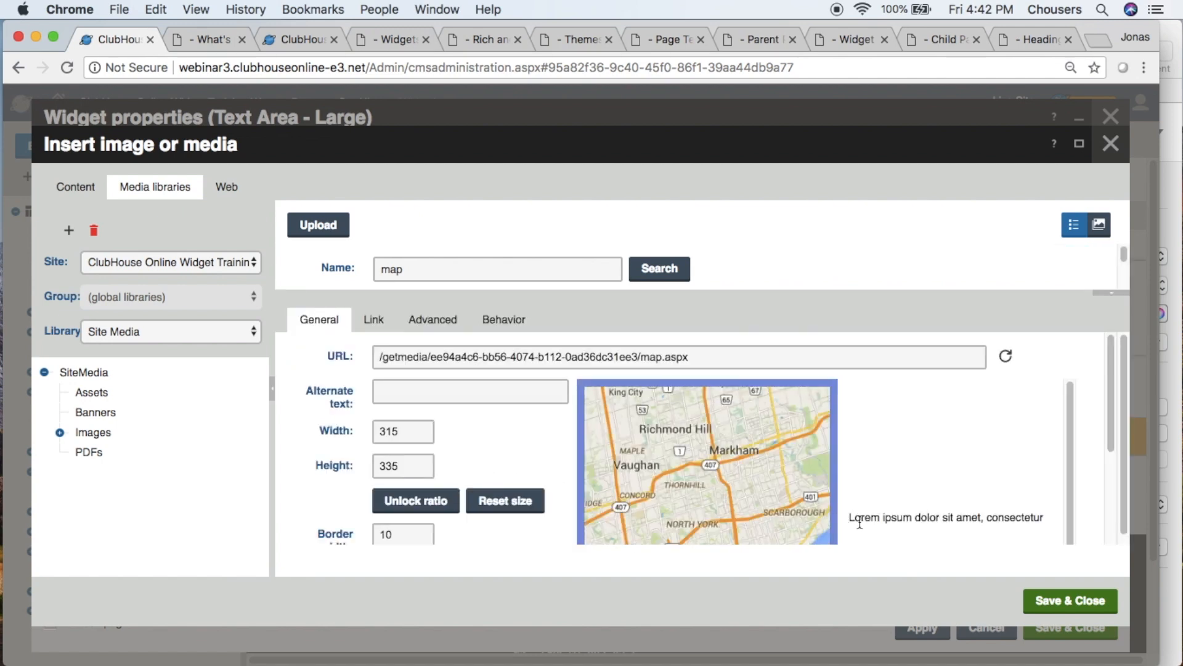
# - Try left alignment on the map image and return the alignment to (none)
pyautogui.scroll(-1, 863, 520)
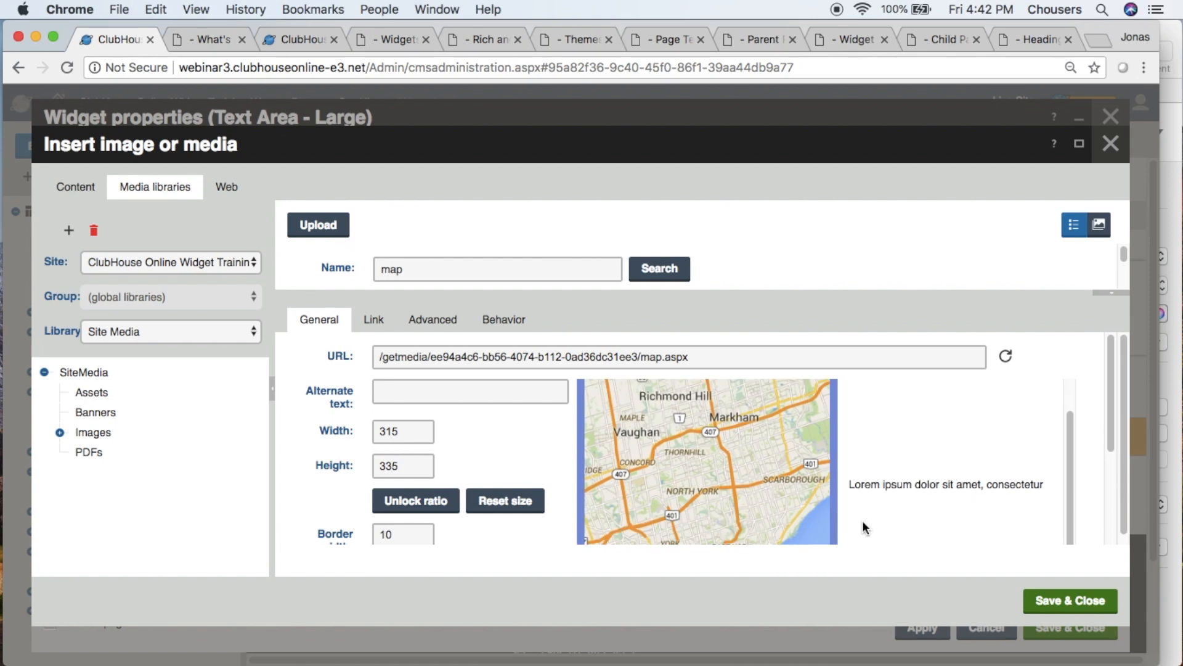
pyautogui.scroll(-5, 497, 519)
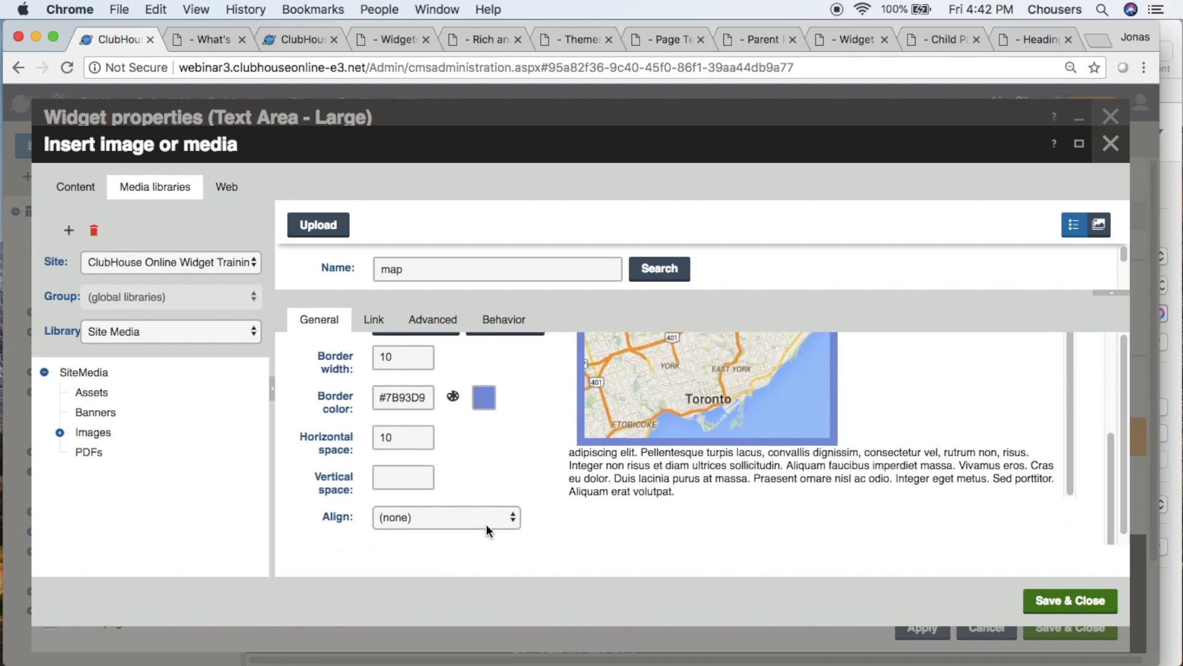
pyautogui.click(486, 529)
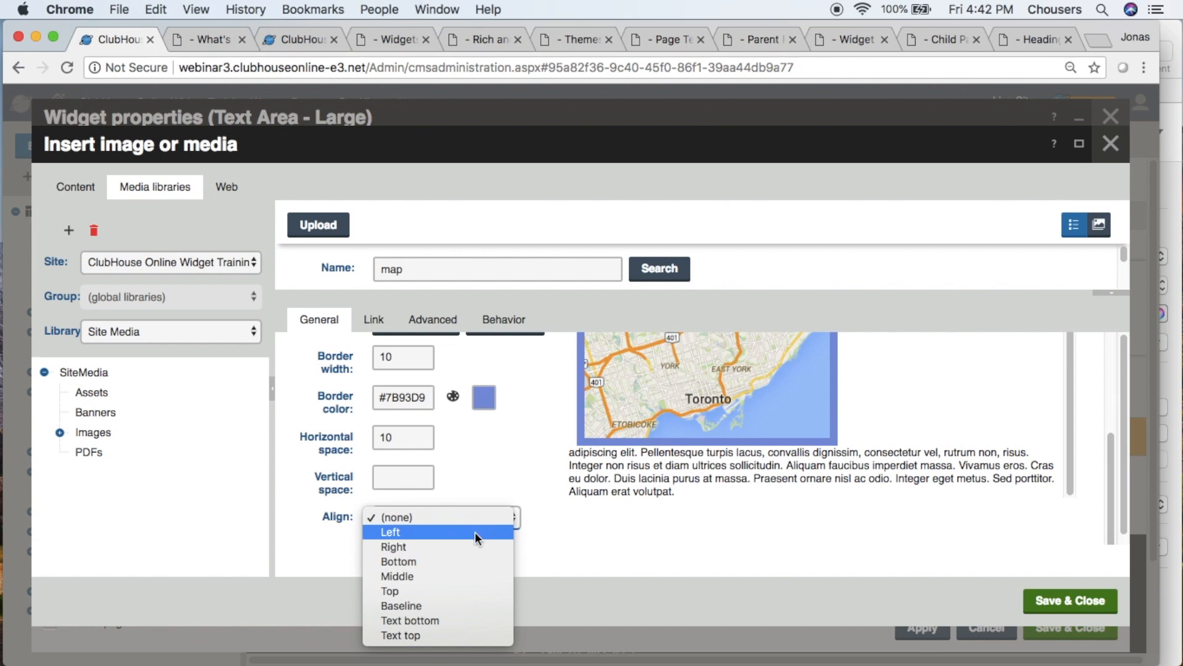
pyautogui.click(474, 531)
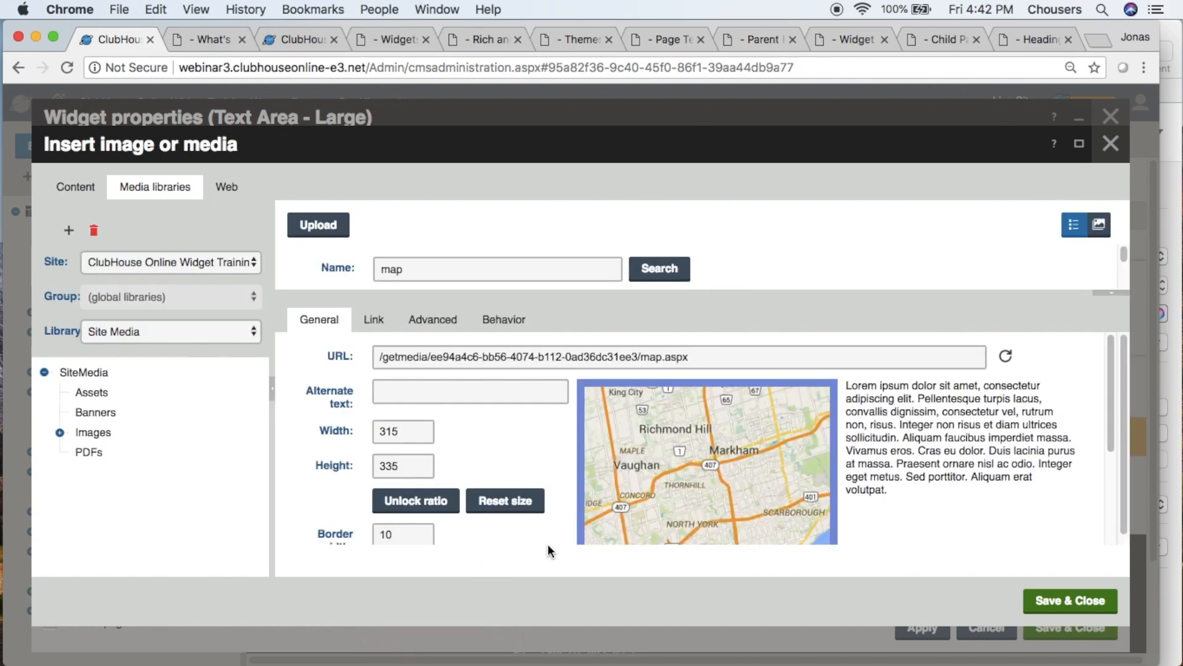
pyautogui.scroll(-5, 548, 538)
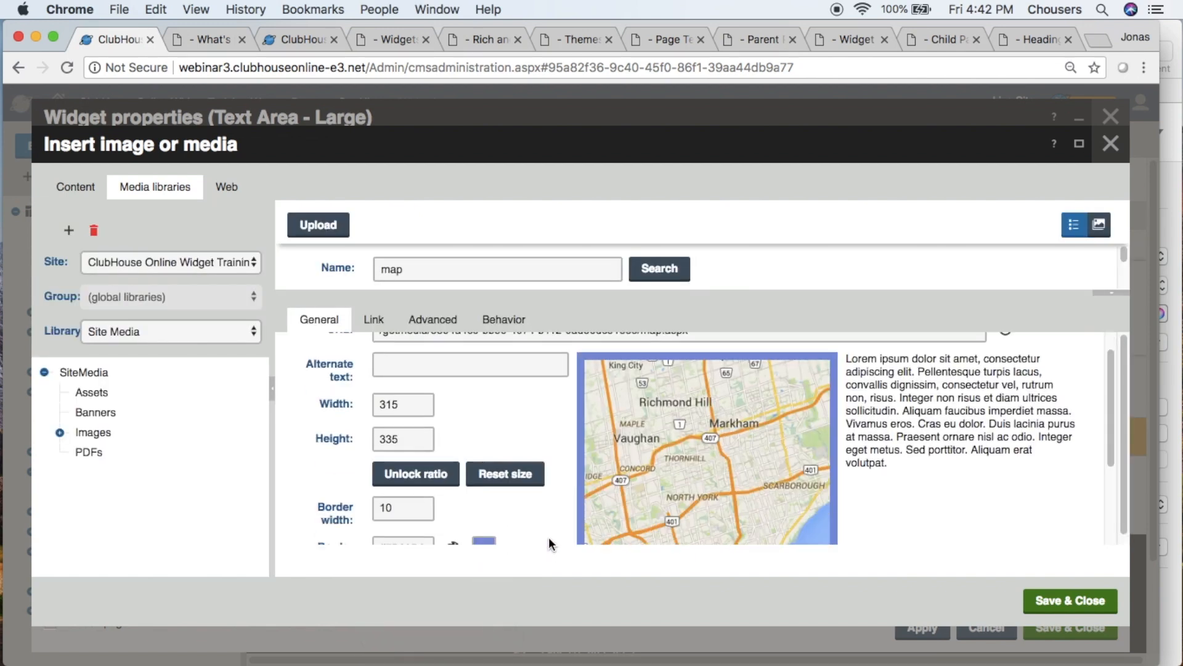
pyautogui.click(498, 519)
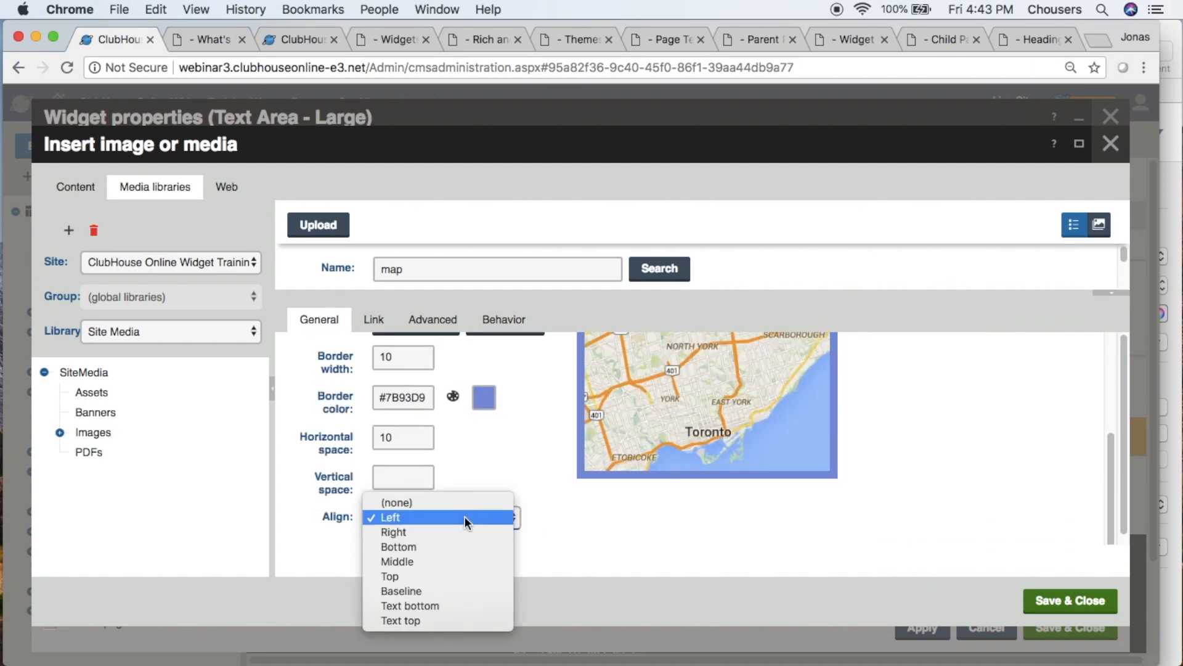
pyautogui.click(544, 548)
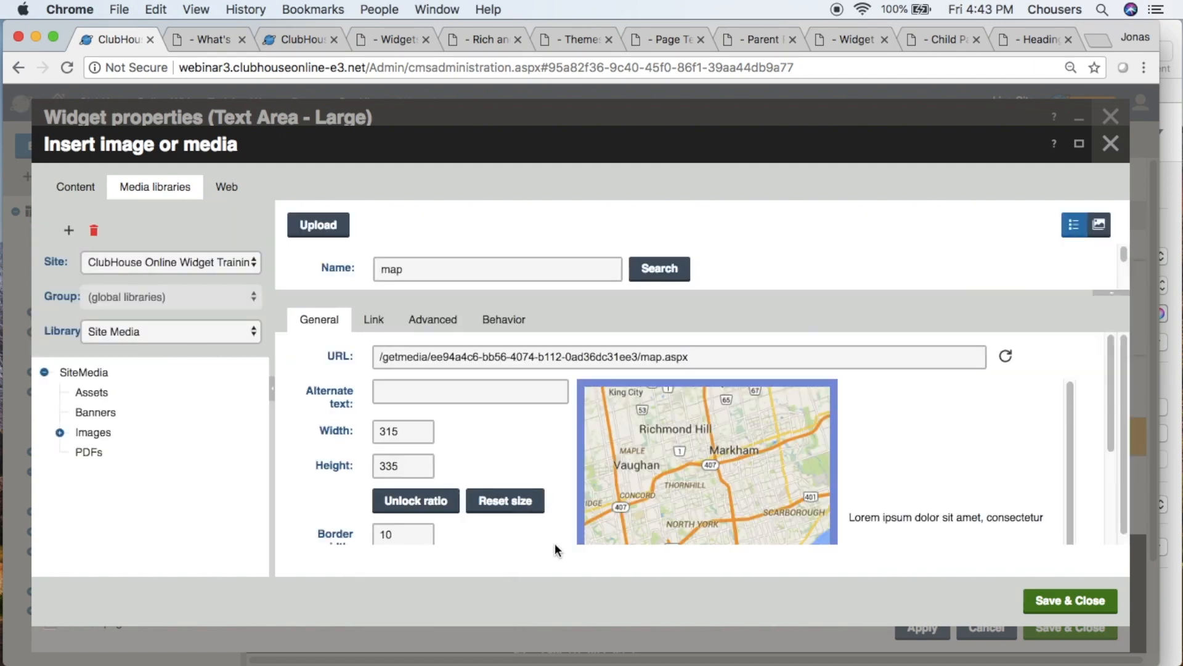
# - Clear the map image's horizontal space value
pyautogui.scroll(-5, 552, 539)
pyautogui.click(413, 443)
pyautogui.press('BackSpace')
pyautogui.press('BackSpace')
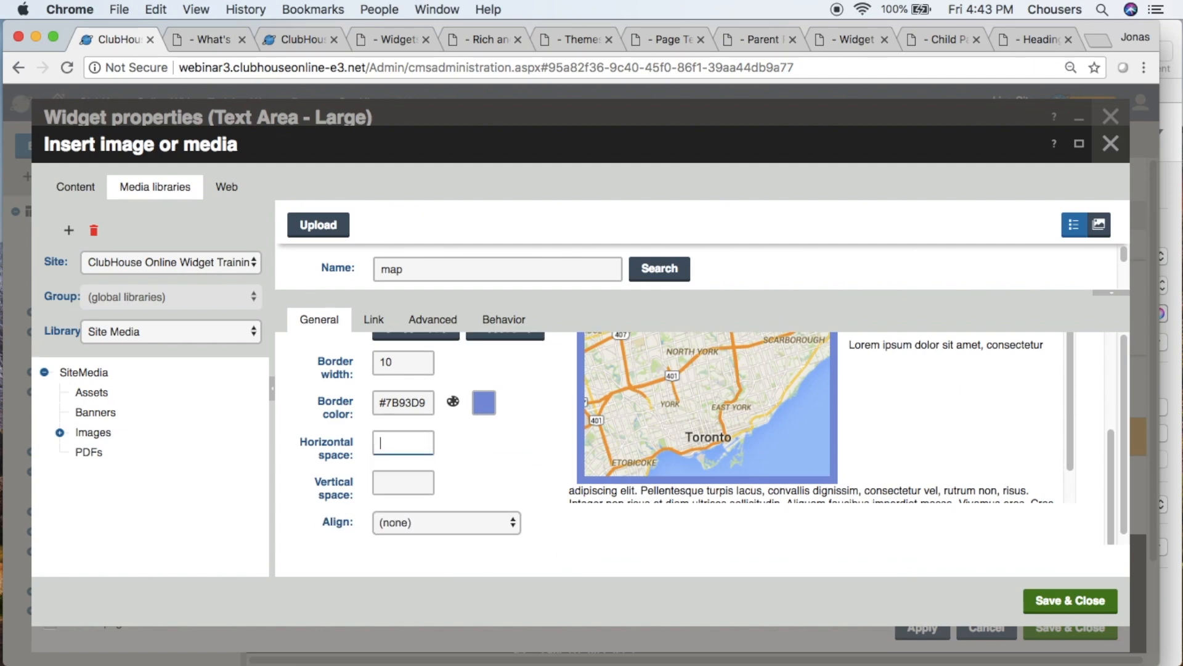
pyautogui.click(464, 447)
pyautogui.scroll(-3, 501, 473)
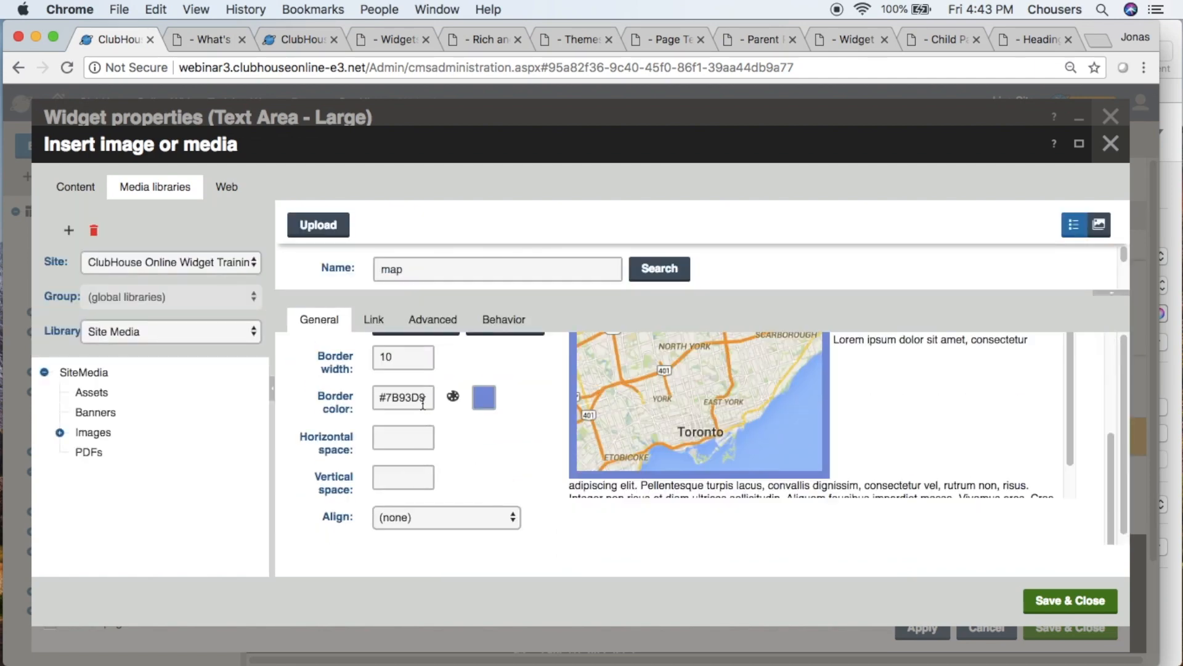
# - Clear the map image's border color and border width so it has no border
pyautogui.click(374, 397)
pyautogui.press('BackSpace')
pyautogui.click(465, 436)
pyautogui.scroll(-3, 466, 436)
pyautogui.click(407, 363)
pyautogui.press('BackSpace')
pyautogui.press('BackSpace')
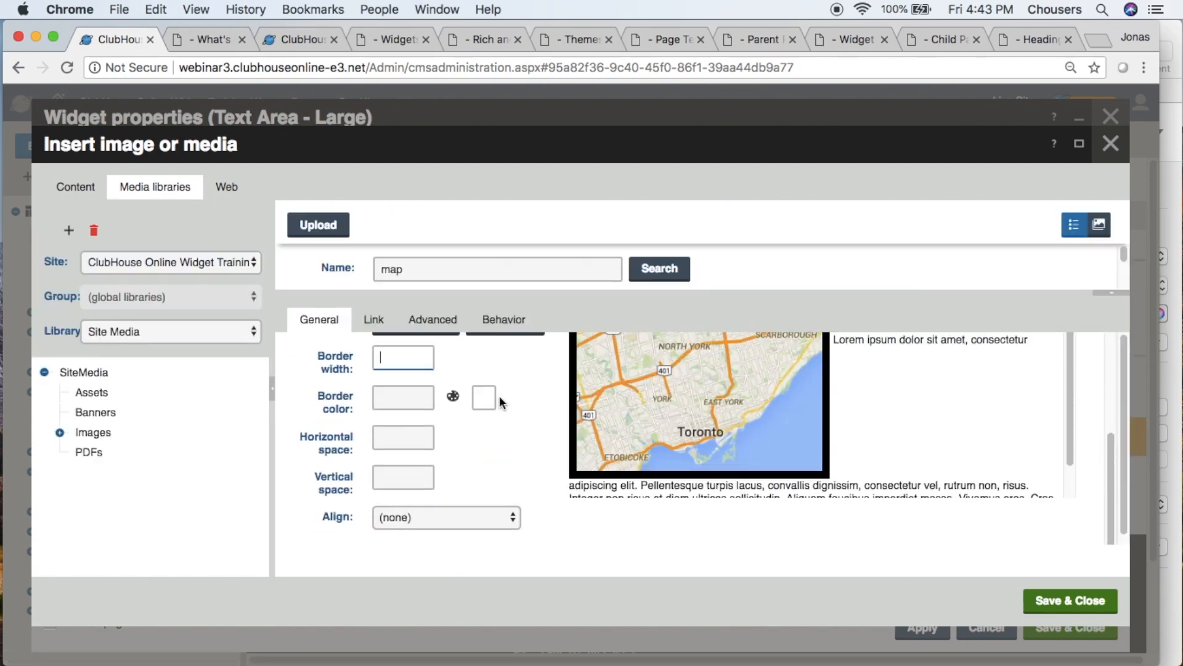
pyautogui.click(556, 422)
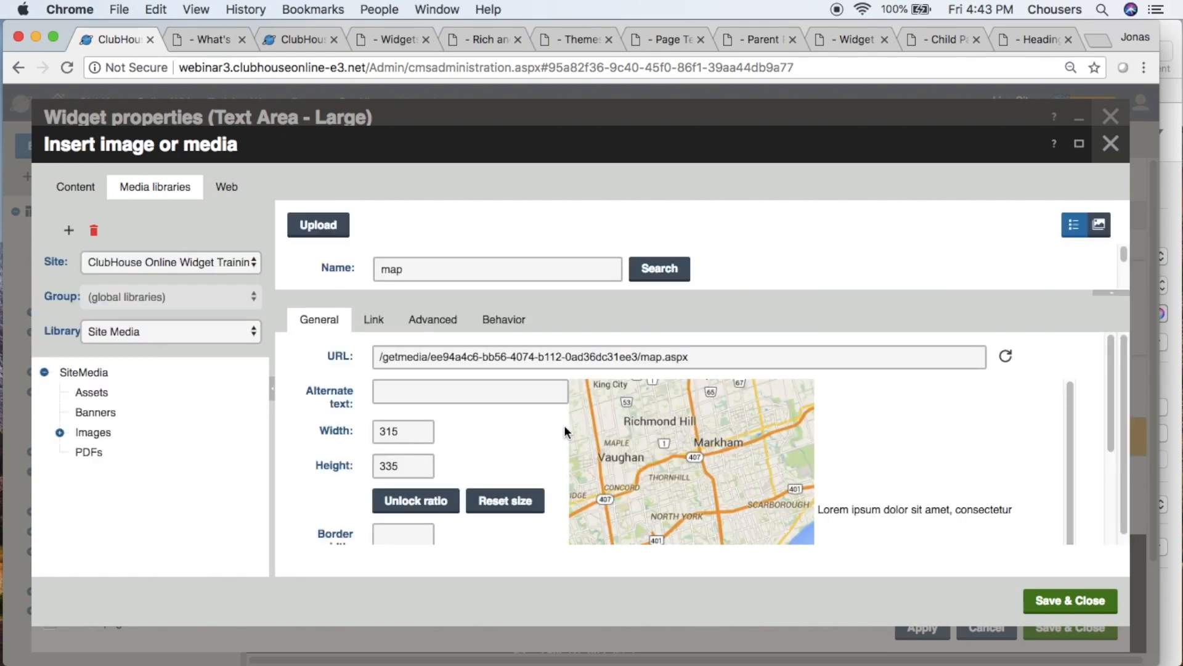
# - Insert the borderless map image into the widget text below the e-mail line
pyautogui.click(1049, 601)
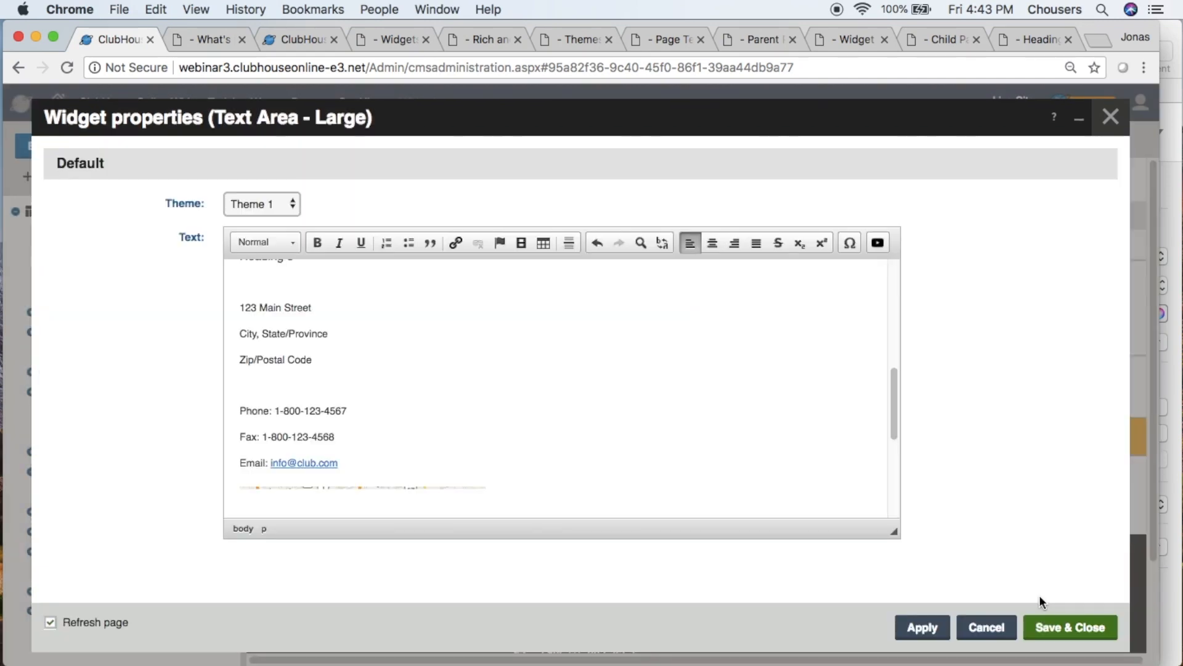
pyautogui.scroll(-4, 683, 403)
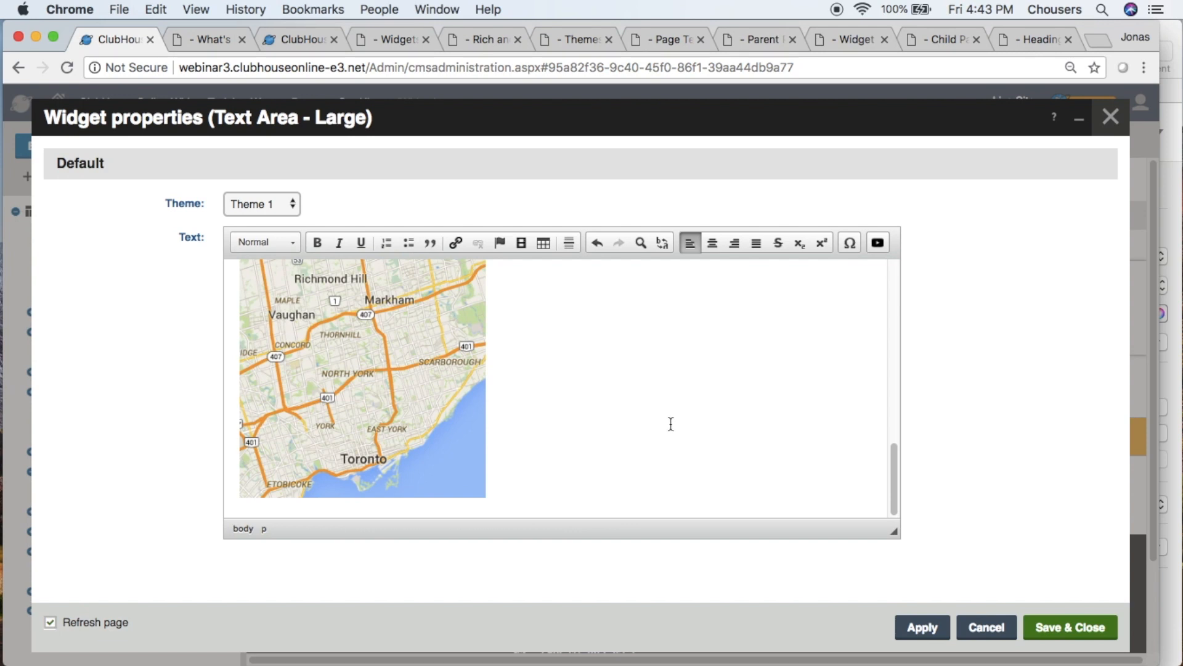
pyautogui.scroll(-1, 702, 464)
pyautogui.scroll(-1, 701, 465)
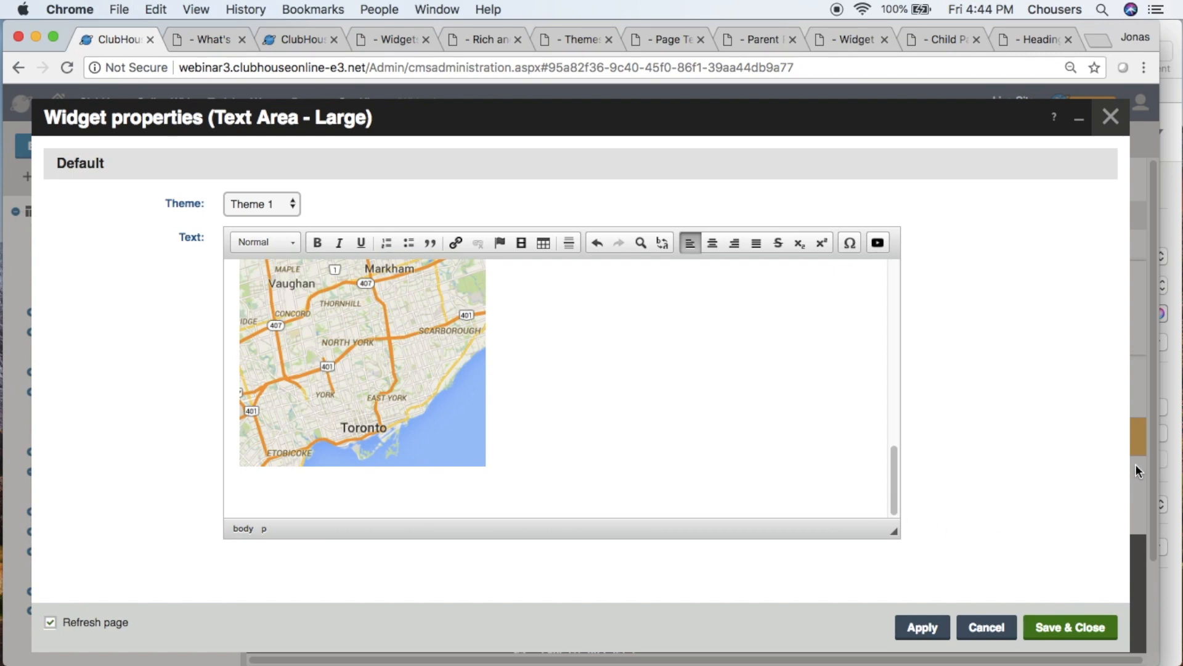
# - Switch to the "webinar text 2" document in Pages and copy the text from the Hyperlinks heading through "Insert Facebook logo here"
pyautogui.click(1176, 424)
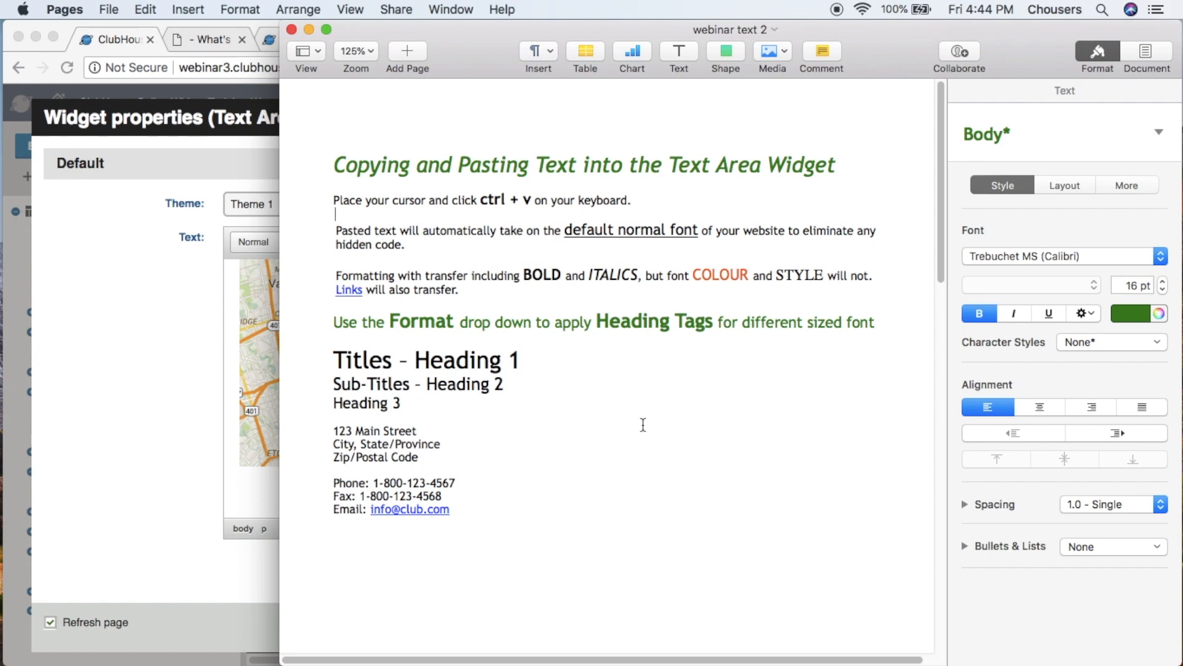
pyautogui.scroll(-15, 643, 424)
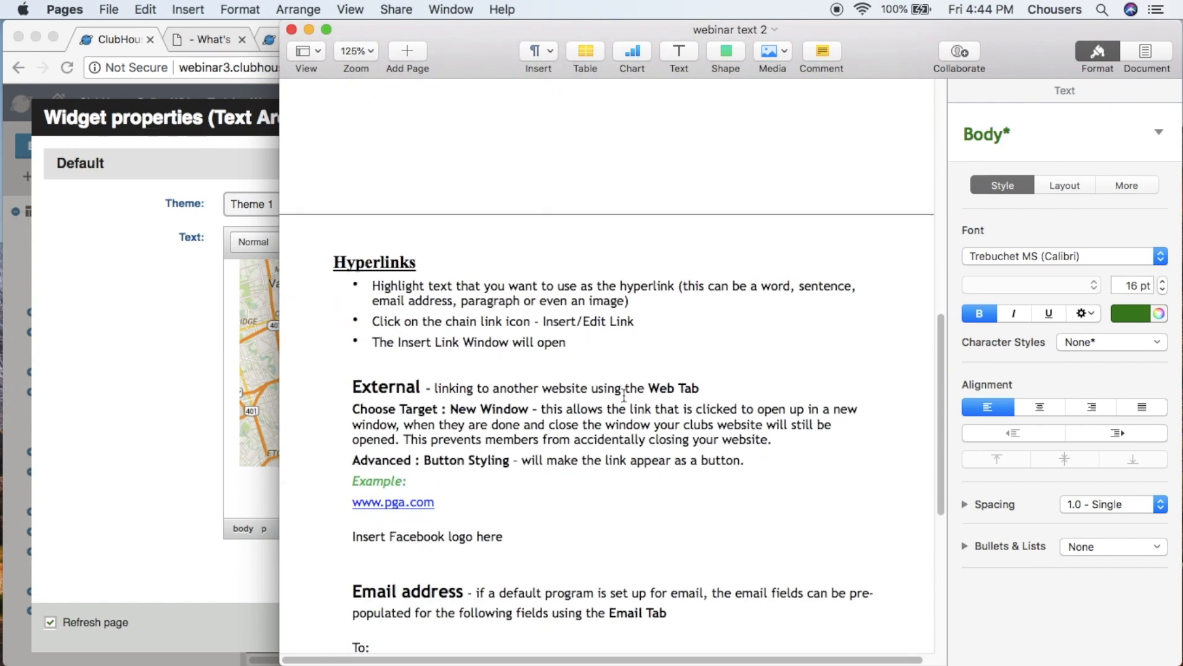
pyautogui.moveTo(326, 262); pyautogui.dragTo(554, 539)
pyautogui.rightClick(553, 430)
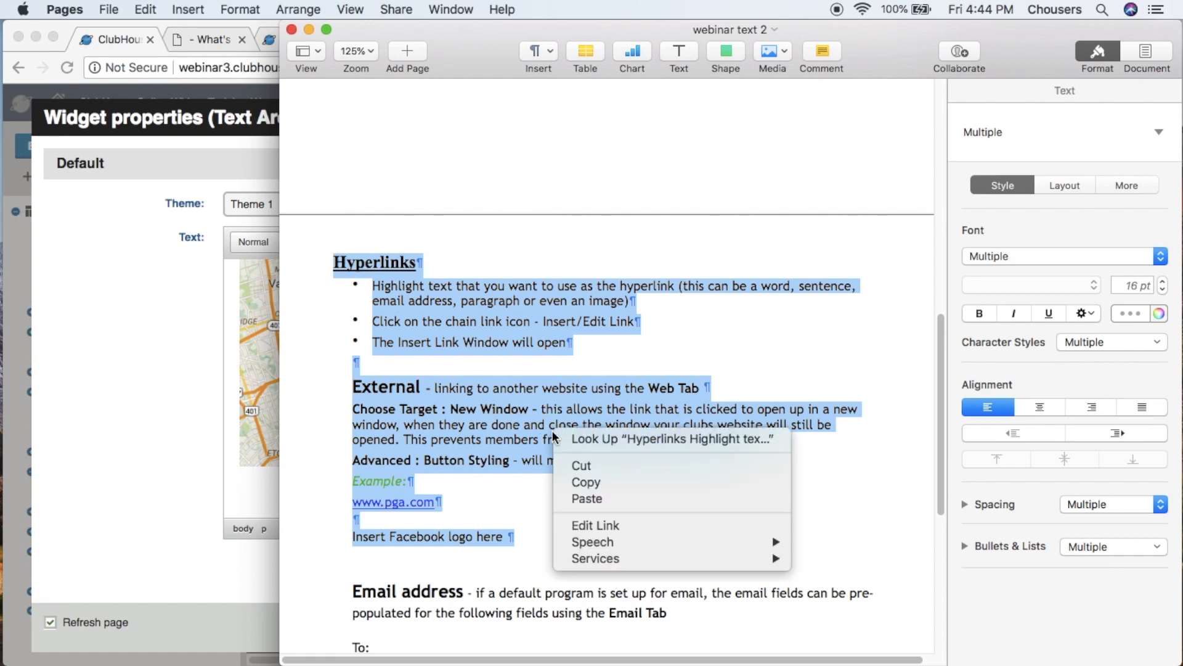
pyautogui.click(590, 479)
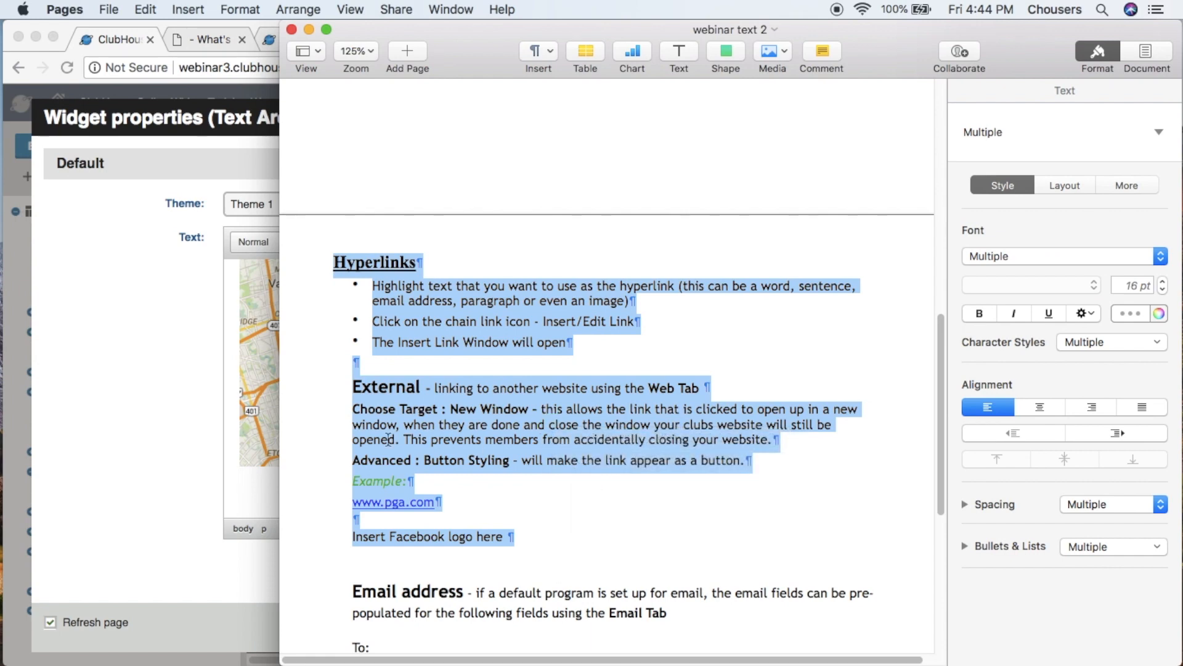
# - Switch back to Chrome and paste the copied Hyperlinks text on the empty line below the map image
pyautogui.click(93, 430)
pyautogui.click(252, 496)
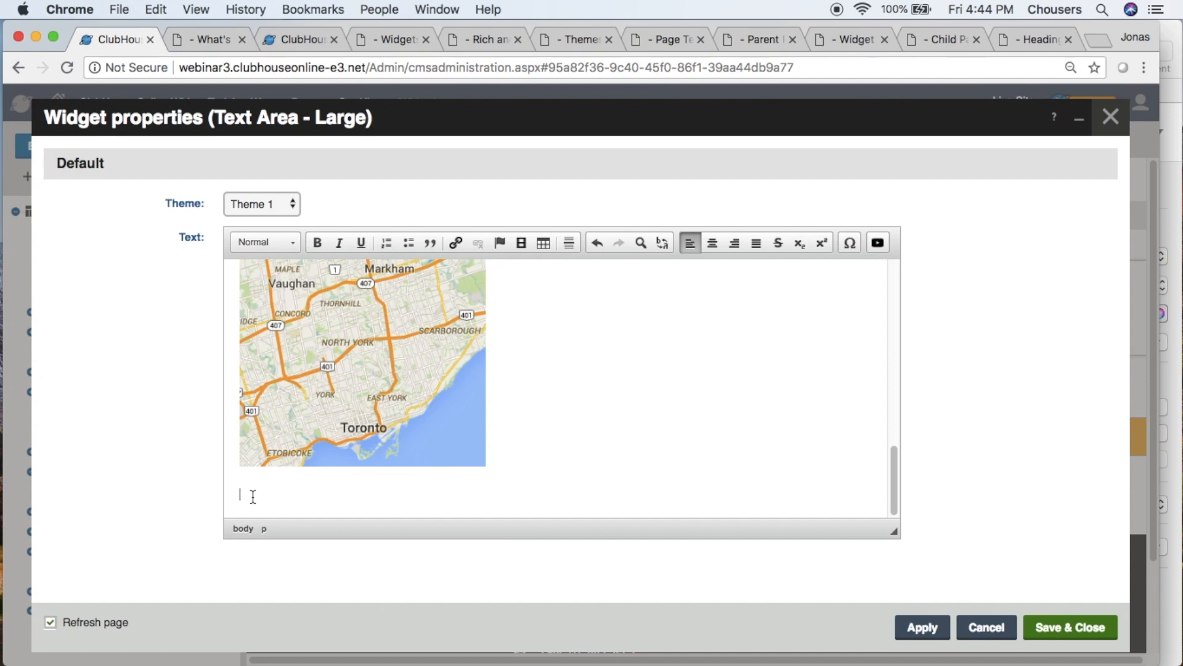
pyautogui.press('super+v')
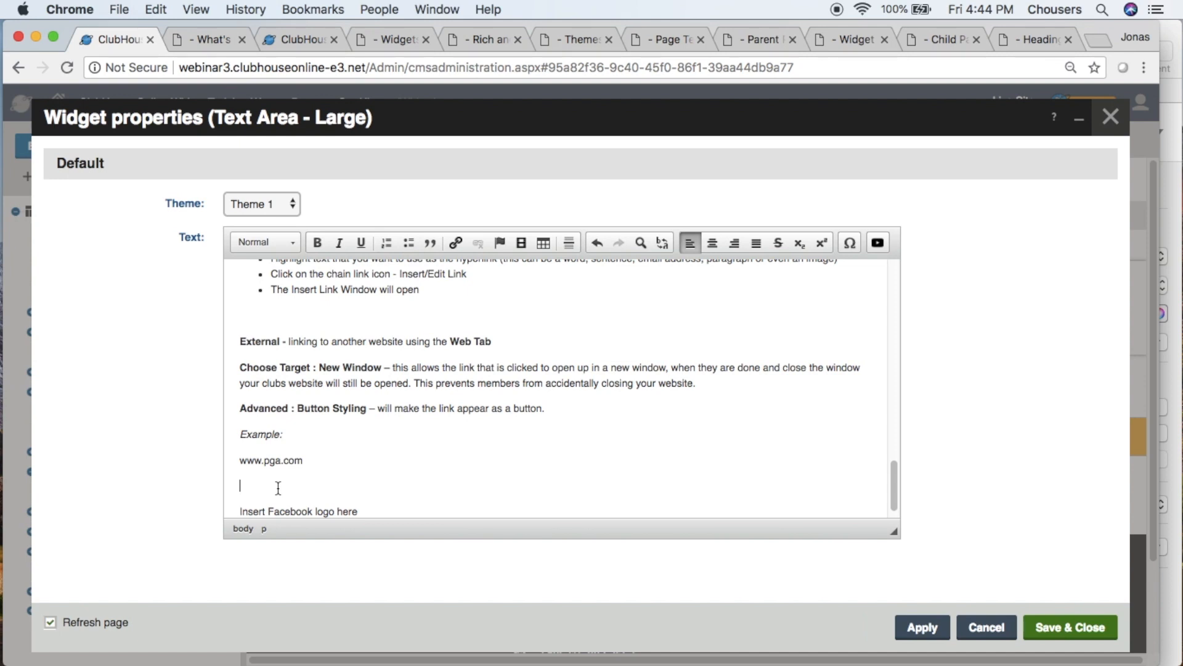
pyautogui.moveTo(303, 461); pyautogui.dragTo(241, 467)
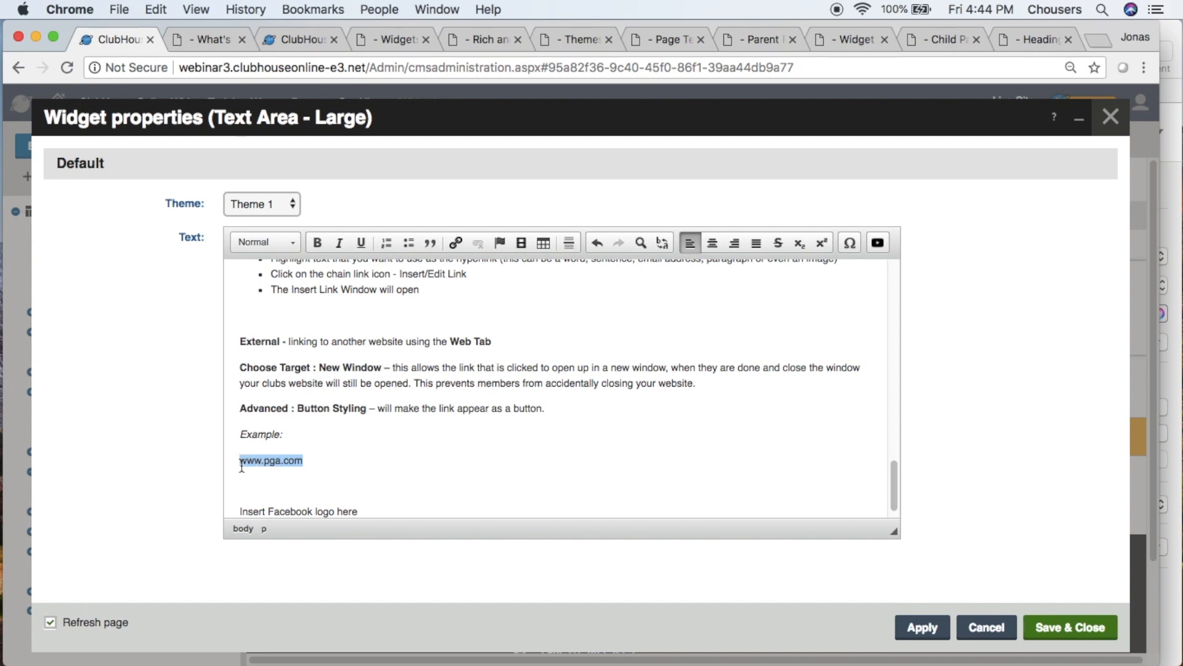
pyautogui.click(454, 243)
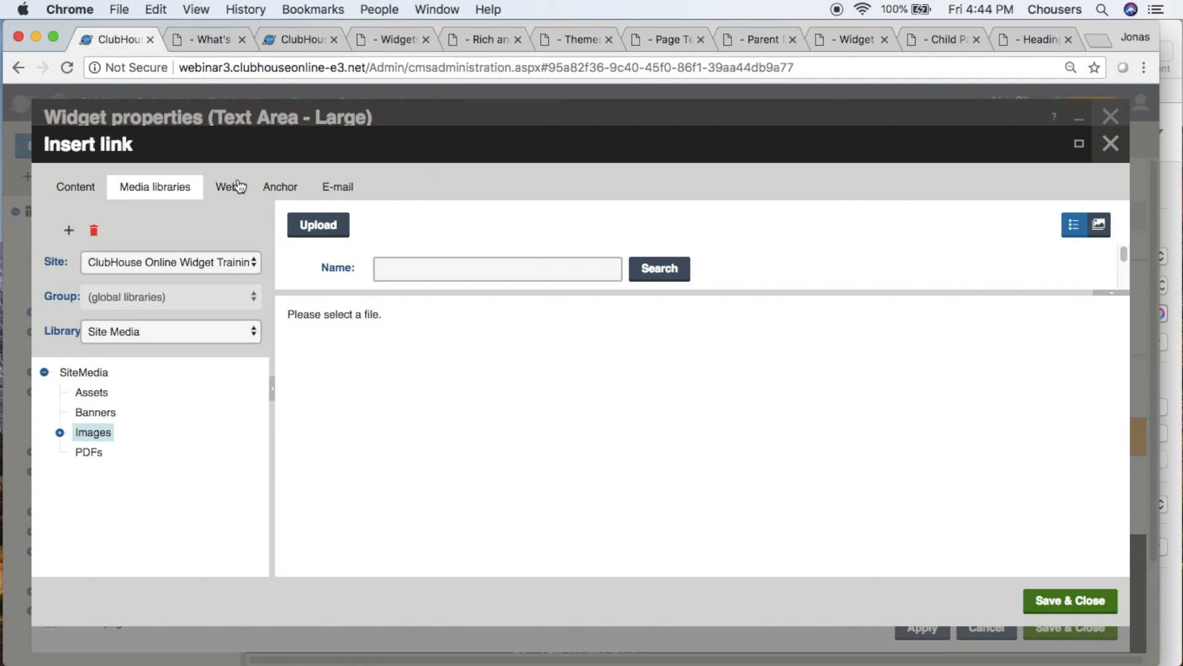
pyautogui.click(238, 189)
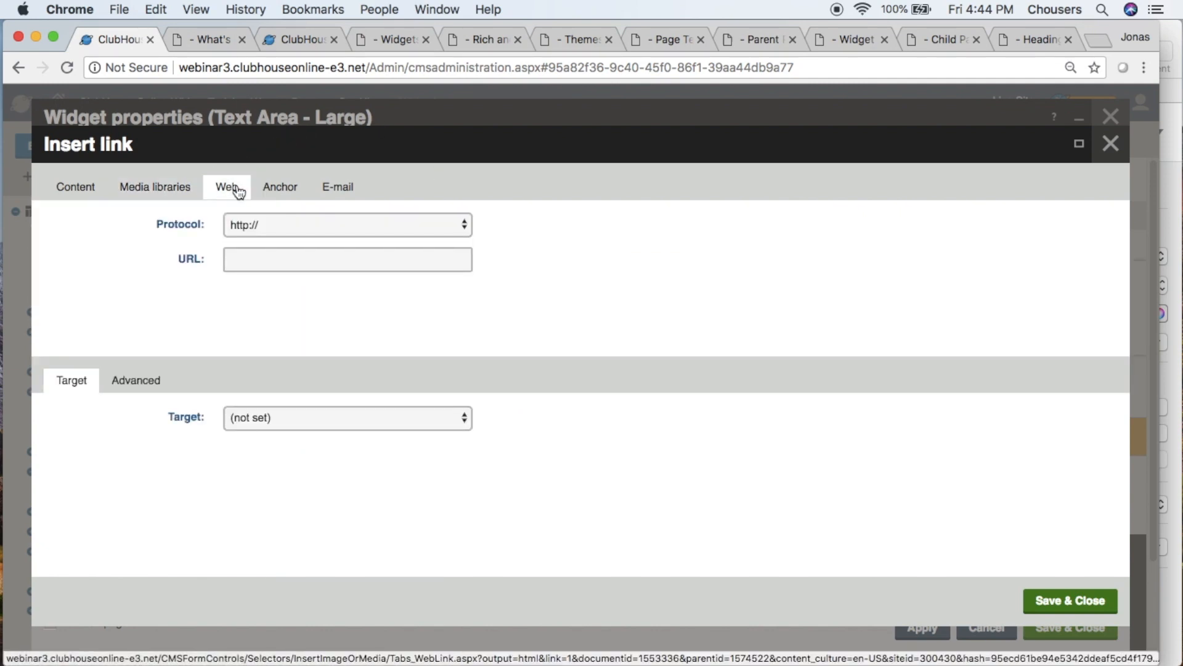
pyautogui.click(467, 226)
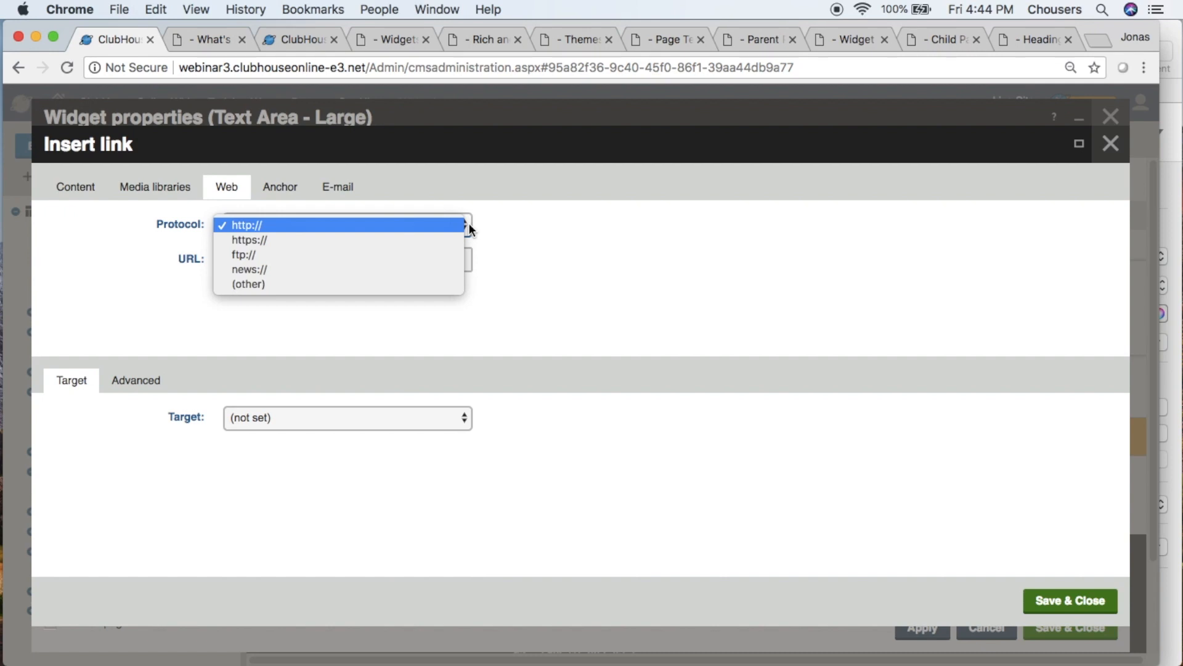
pyautogui.click(515, 256)
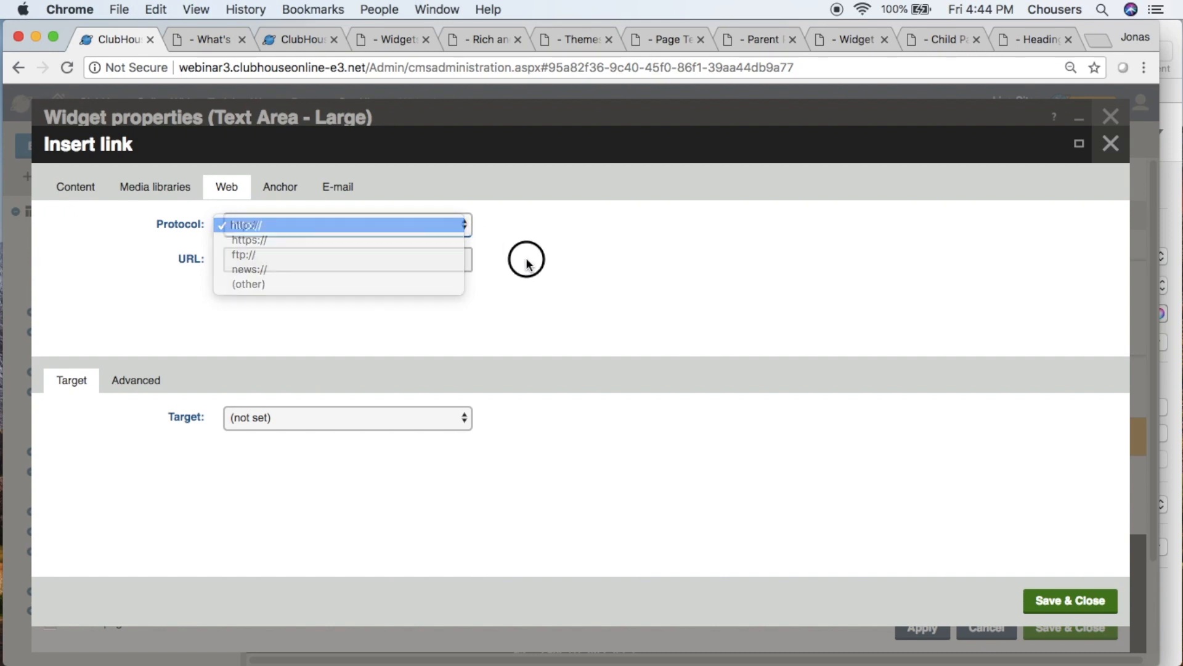
pyautogui.click(411, 263)
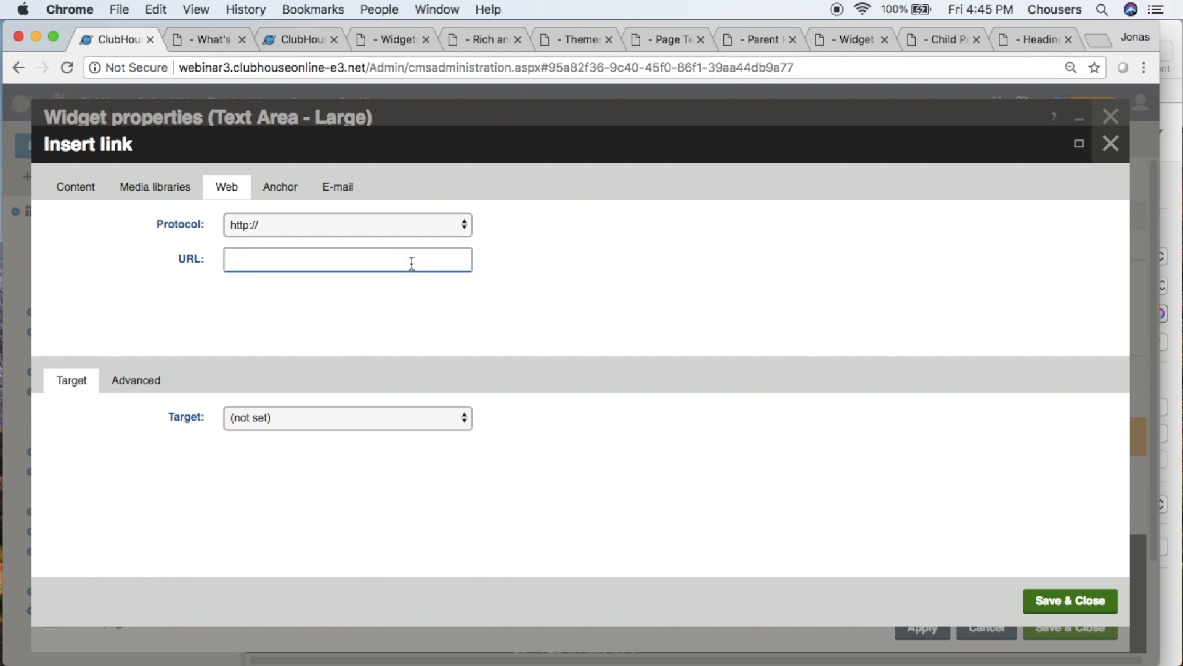
pyautogui.write('www.pga.com')
pyautogui.click(339, 416)
pyautogui.click(331, 448)
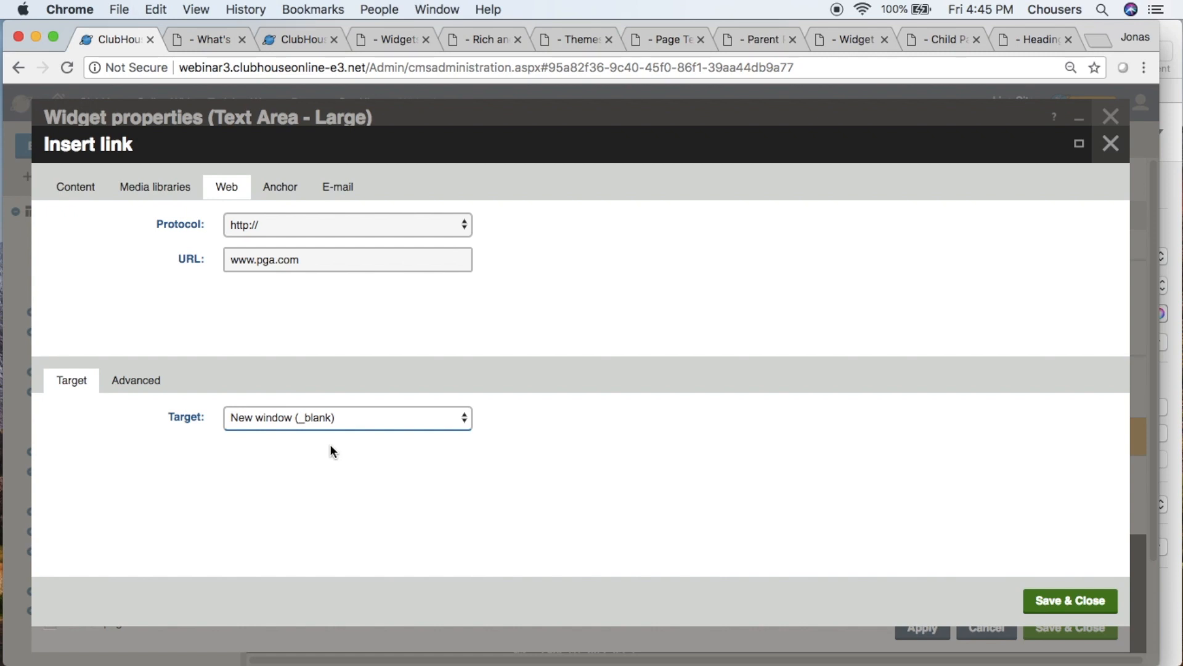
pyautogui.click(140, 387)
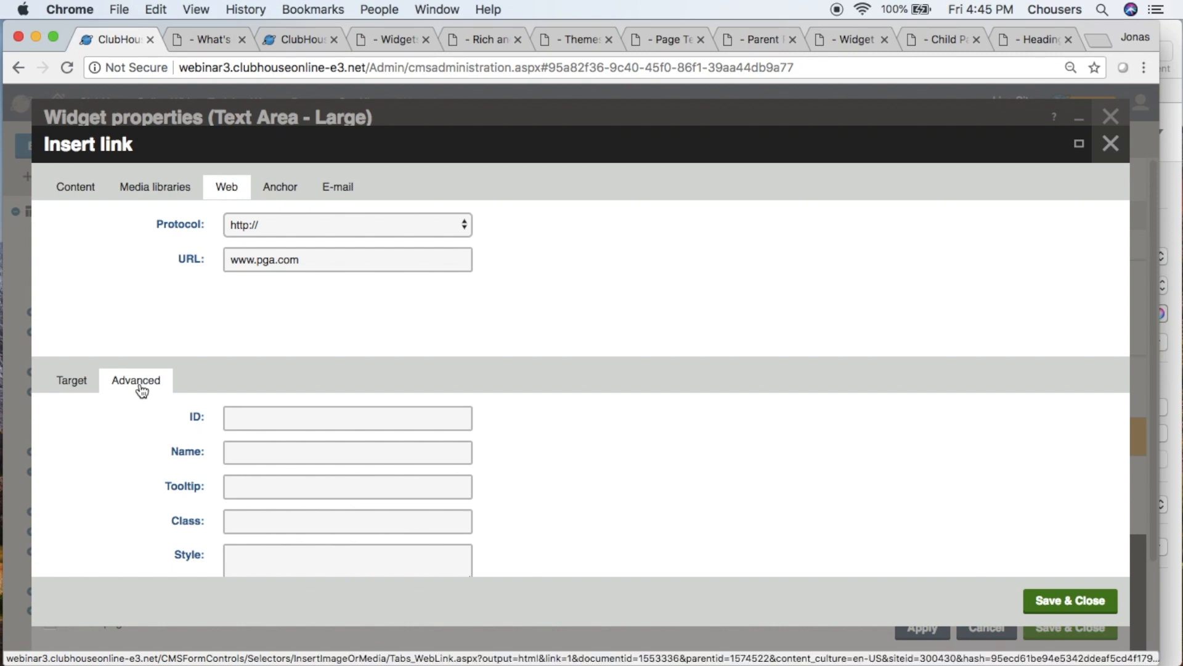
pyautogui.click(1079, 143)
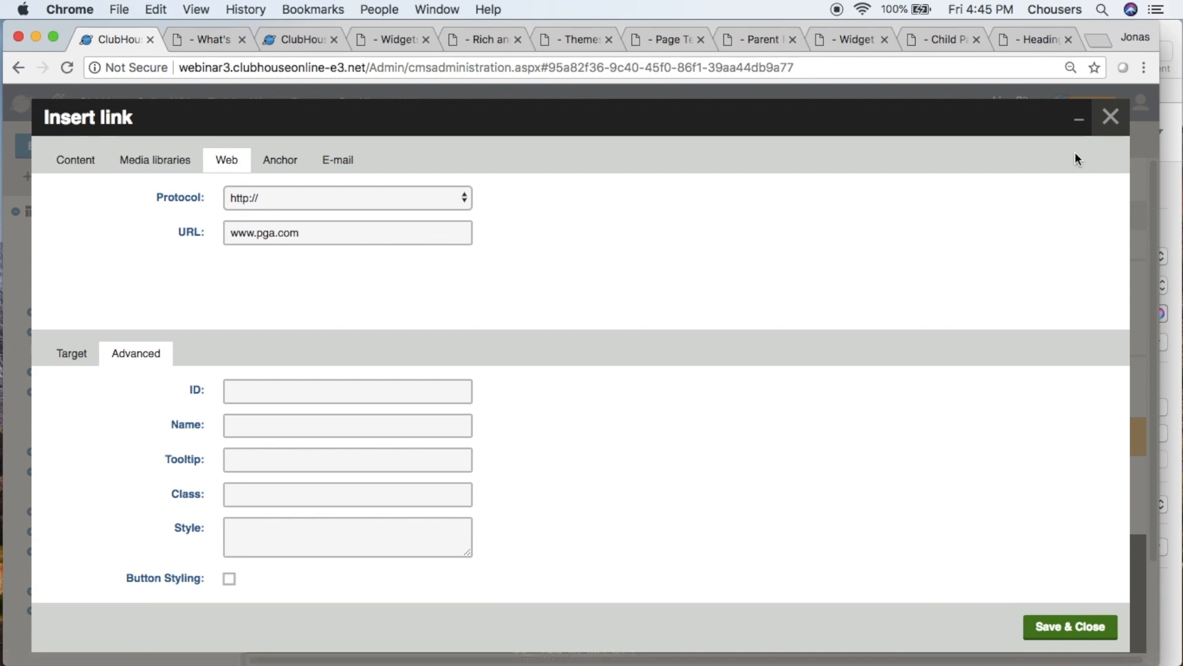
pyautogui.click(229, 578)
pyautogui.click(1061, 629)
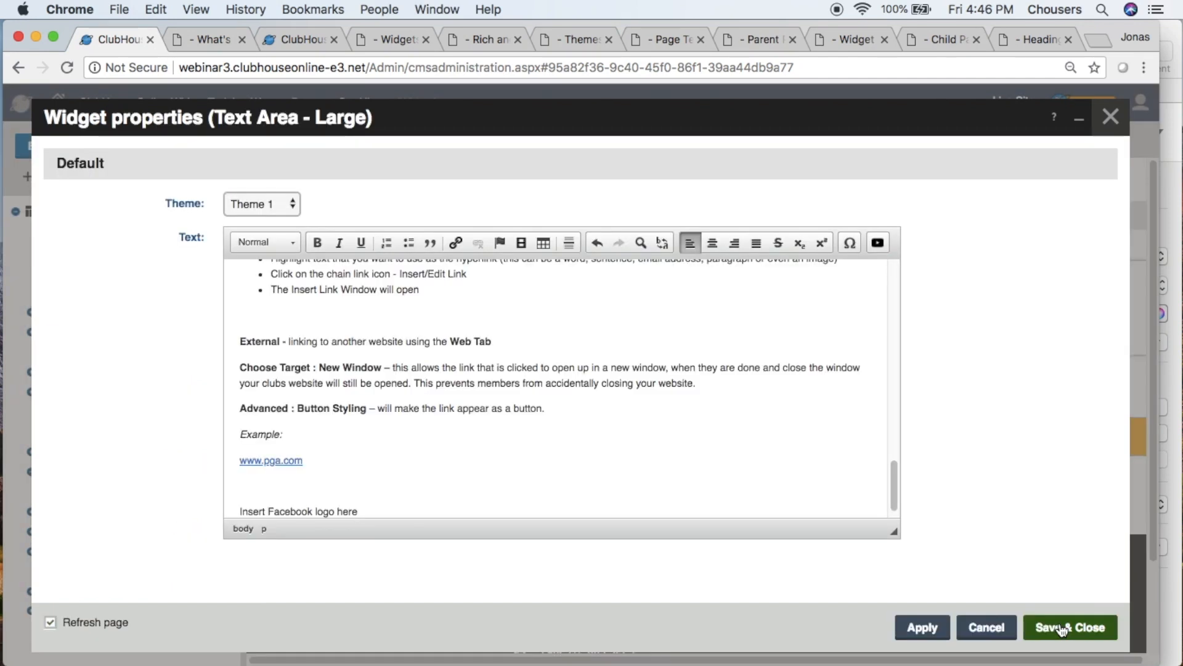
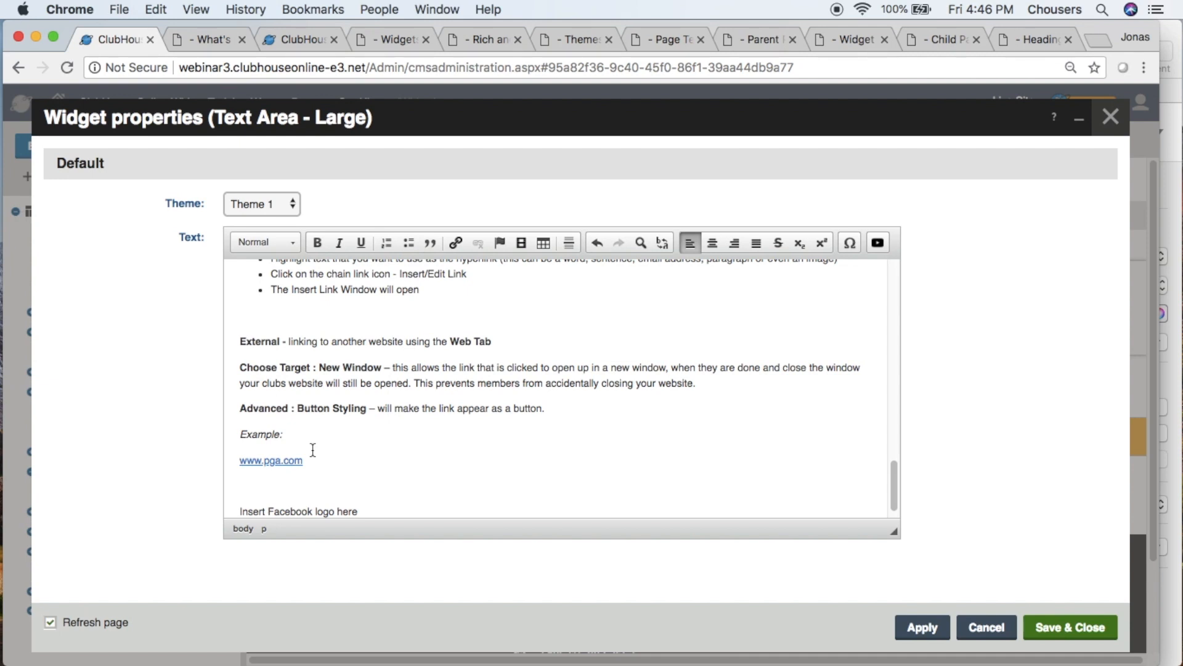
pyautogui.rightClick(284, 470)
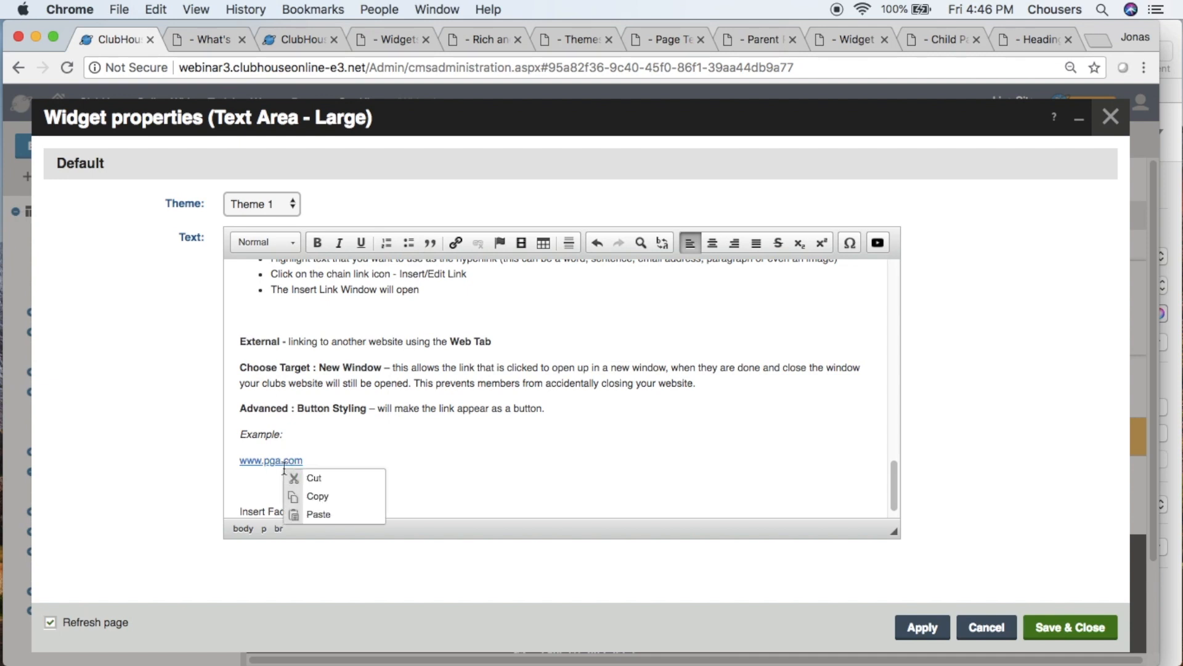
pyautogui.rightClick(286, 460)
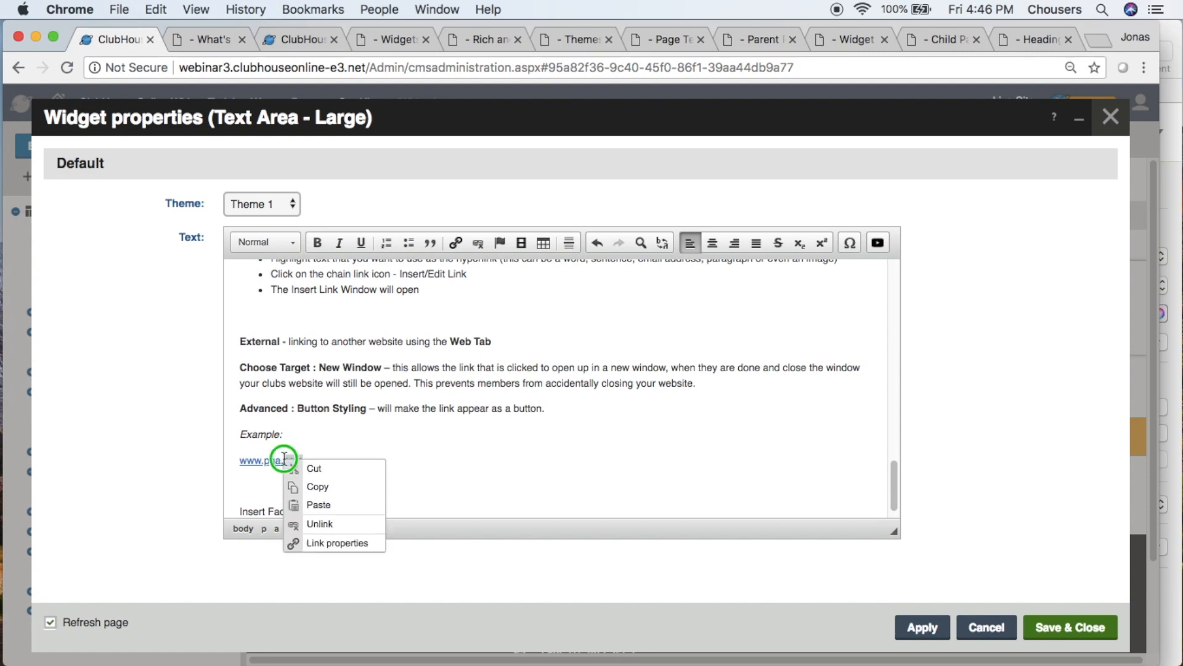
pyautogui.click(348, 525)
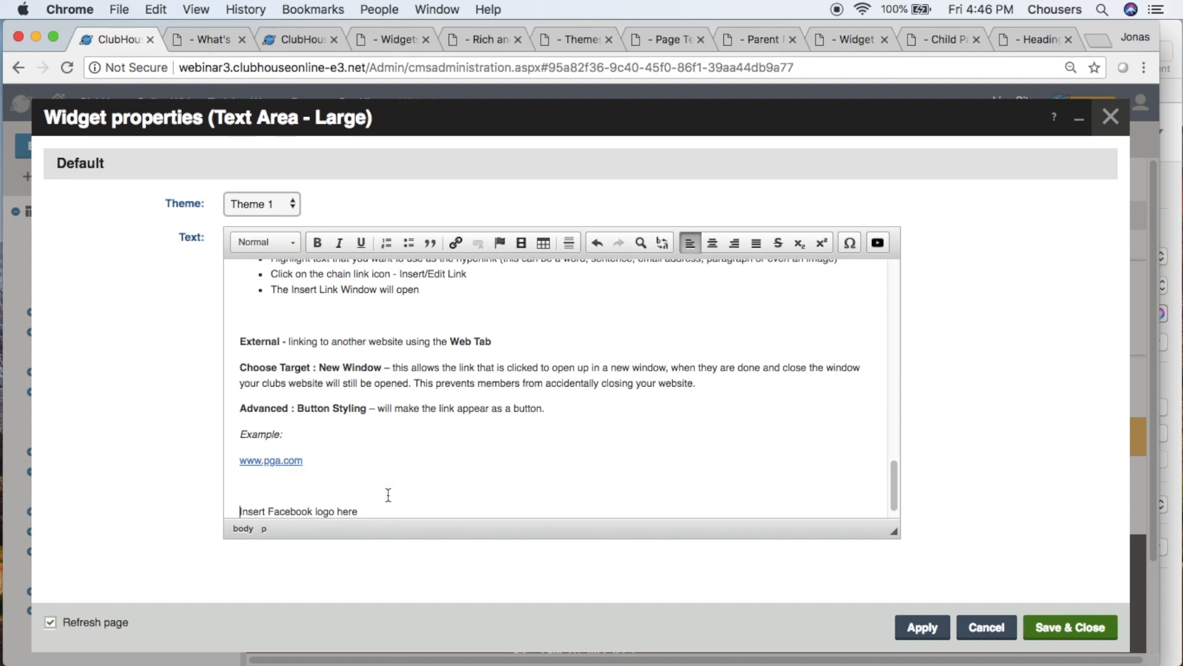
# - Insert the facebook image from the Site Media library, found by searching "facebook", on a new line above "Insert Facebook logo here"
pyautogui.click(236, 490)
pyautogui.hotkey('shift', 'Return')
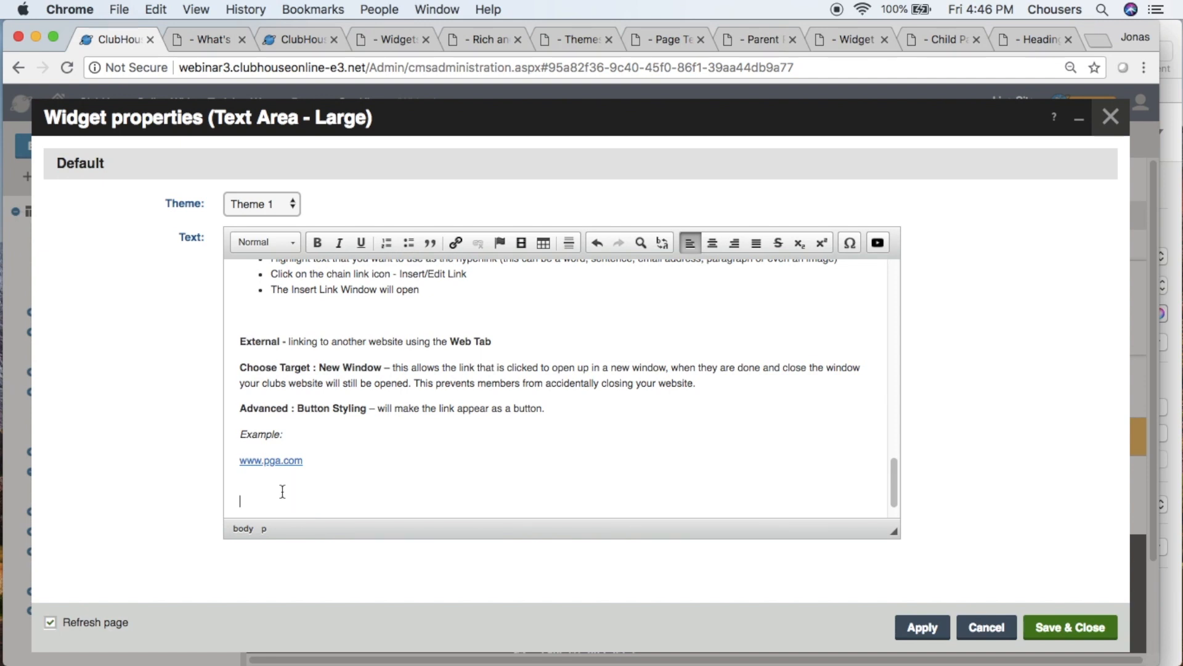
pyautogui.scroll(-1, 285, 492)
pyautogui.click(524, 242)
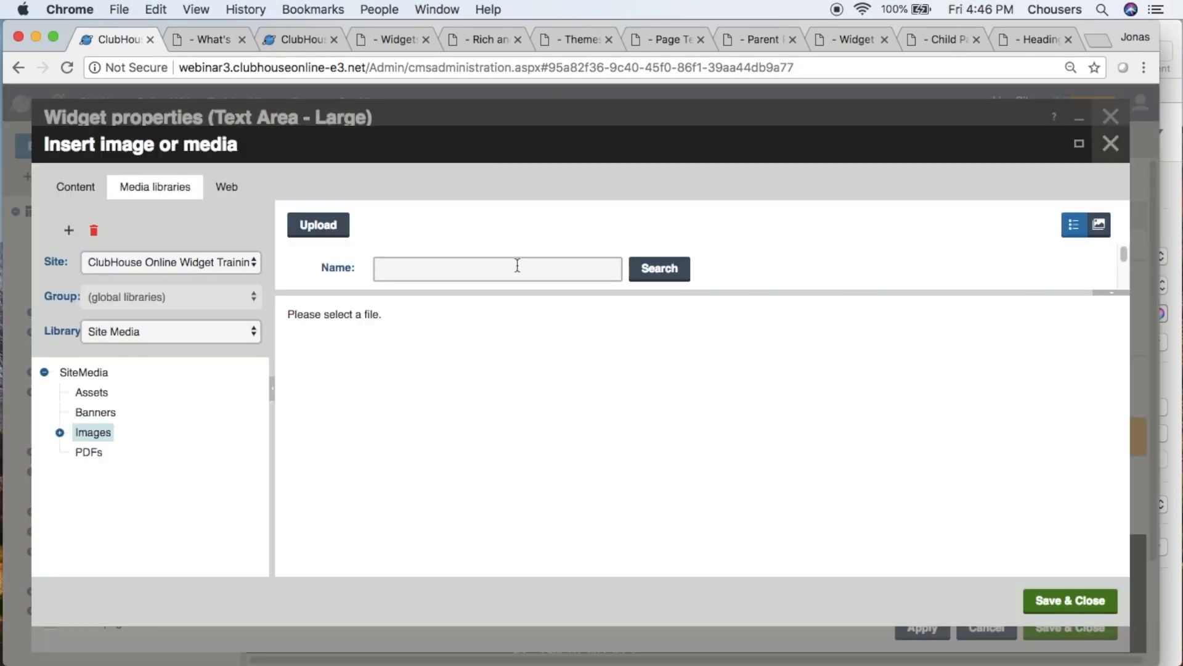
pyautogui.click(516, 269)
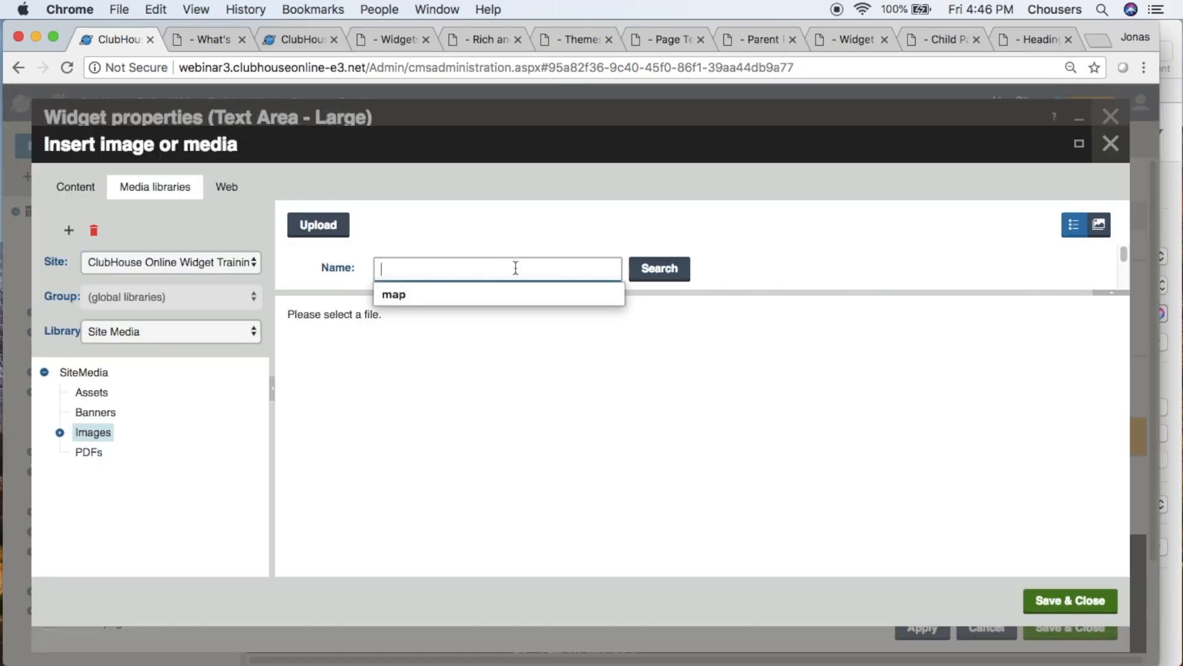
pyautogui.write('faceboo')
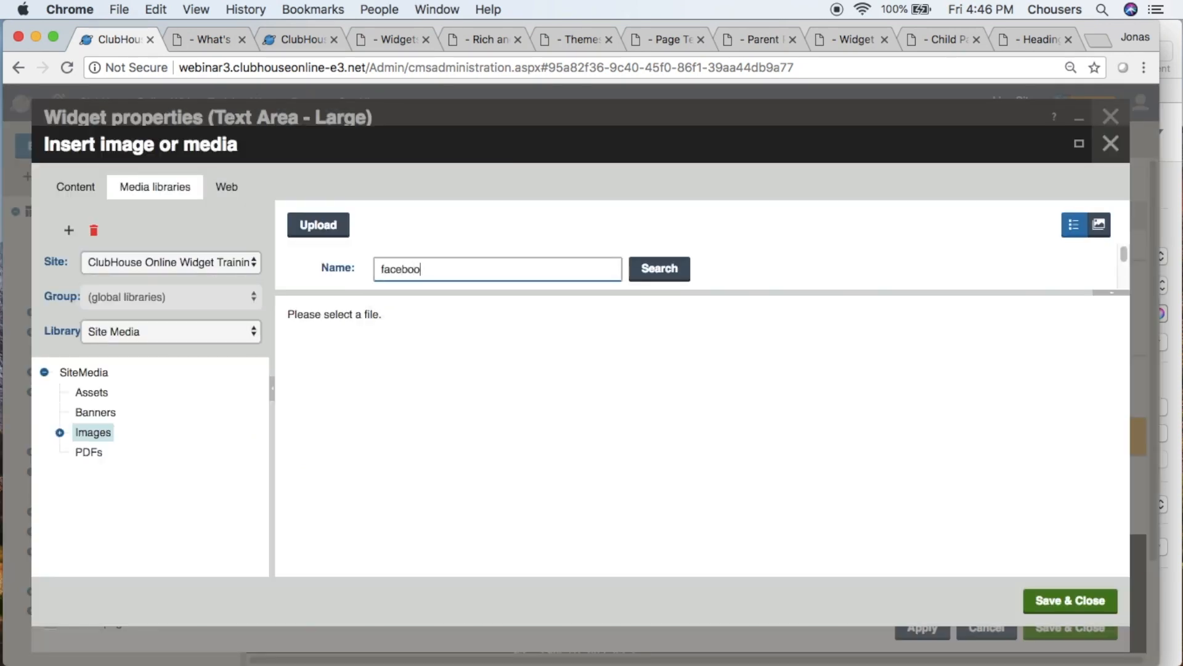
pyautogui.write('k')
pyautogui.click(643, 271)
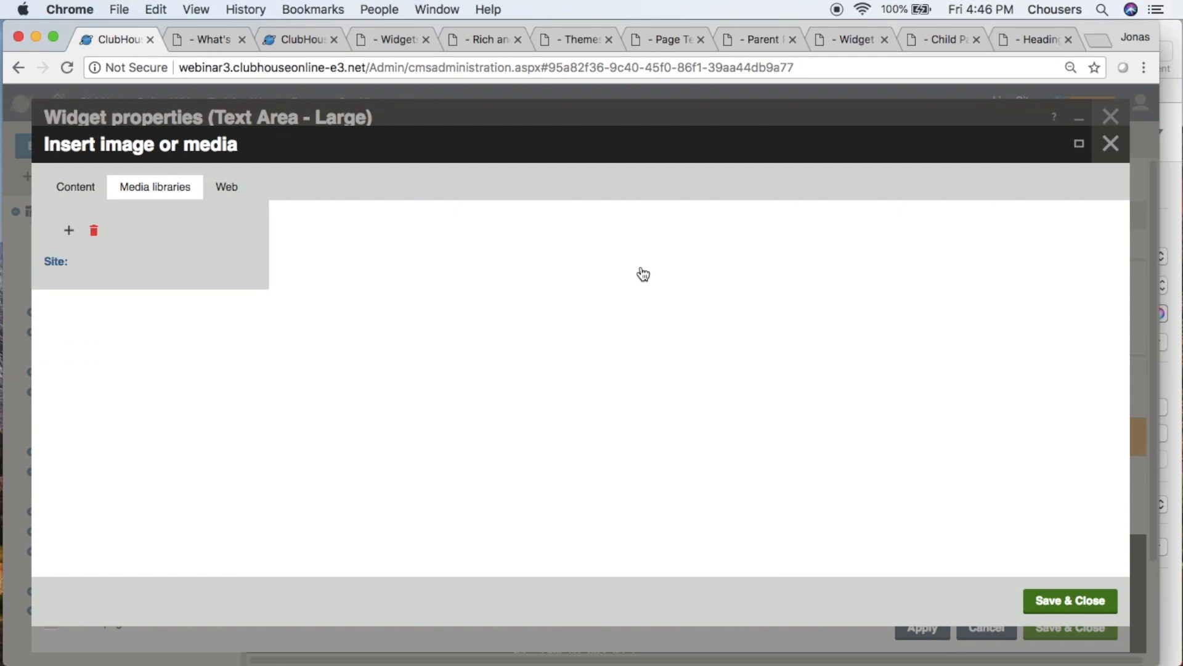
pyautogui.click(592, 255)
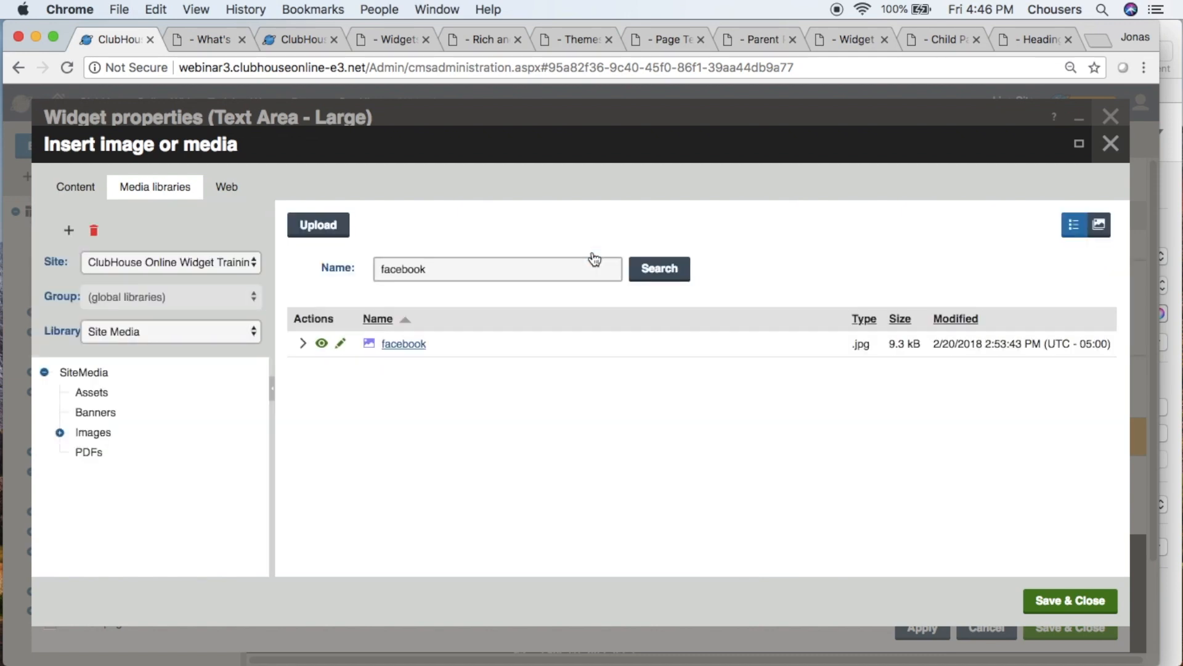
pyautogui.click(1049, 603)
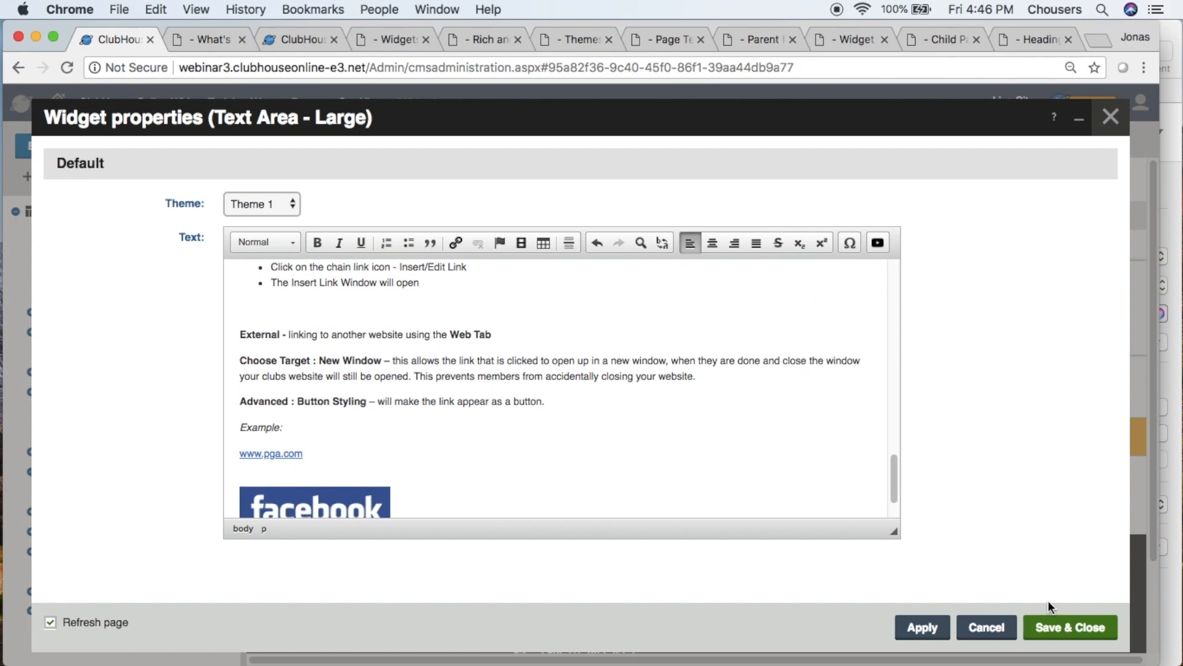
pyautogui.click(356, 501)
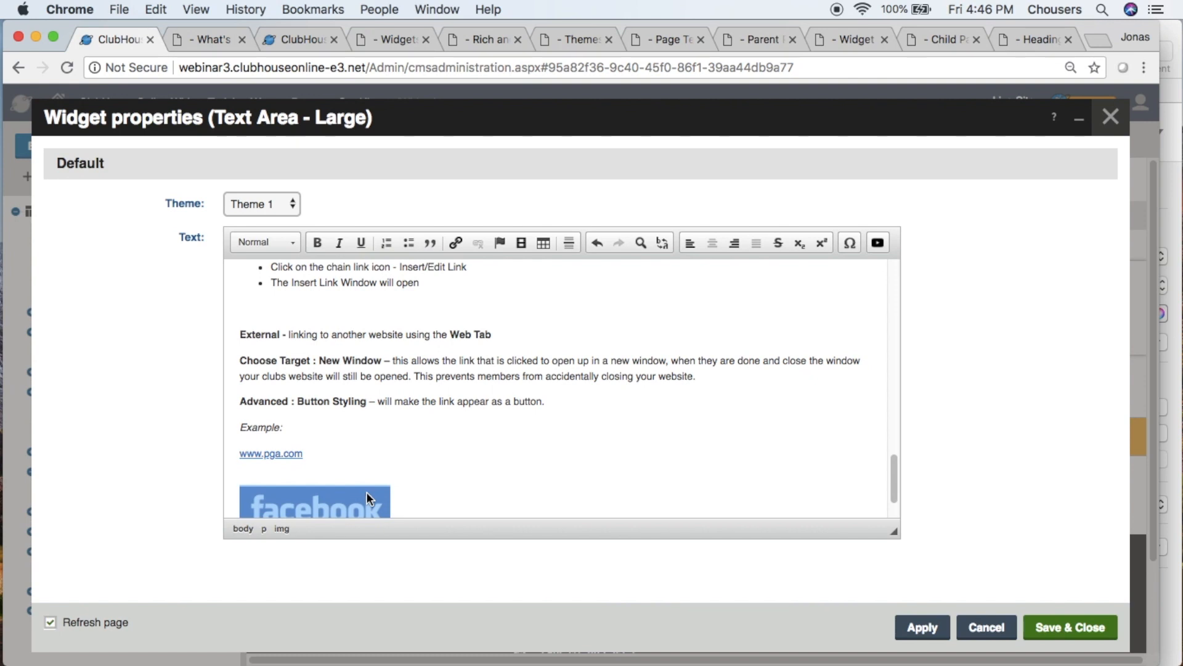
pyautogui.click(457, 242)
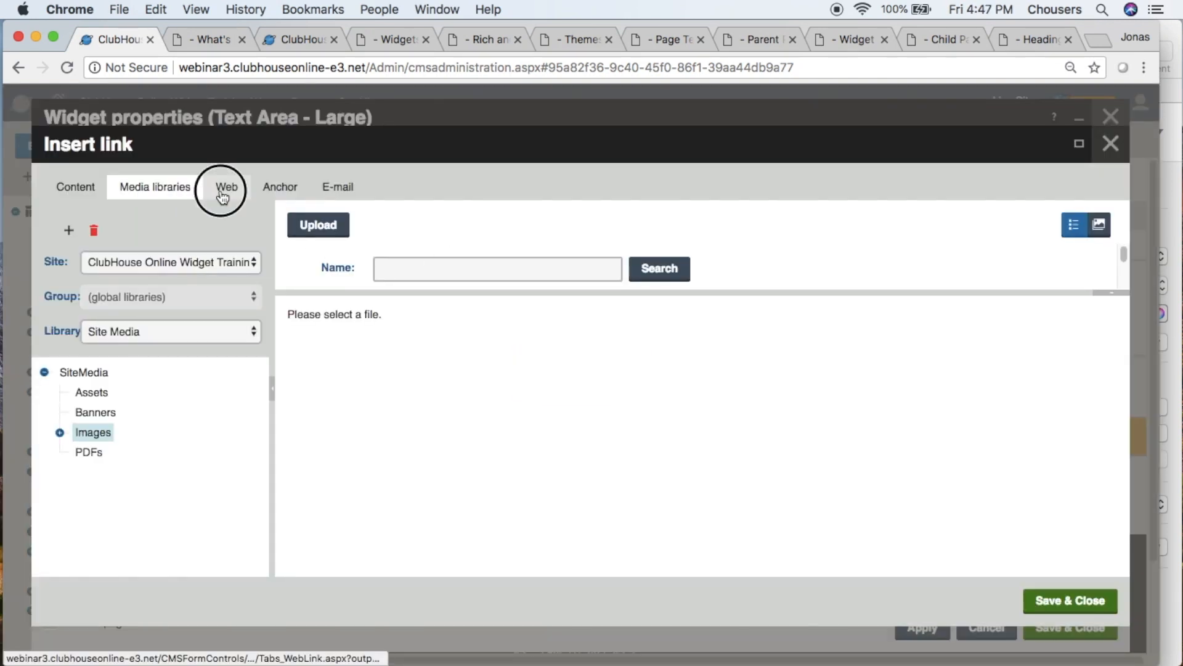
pyautogui.click(220, 193)
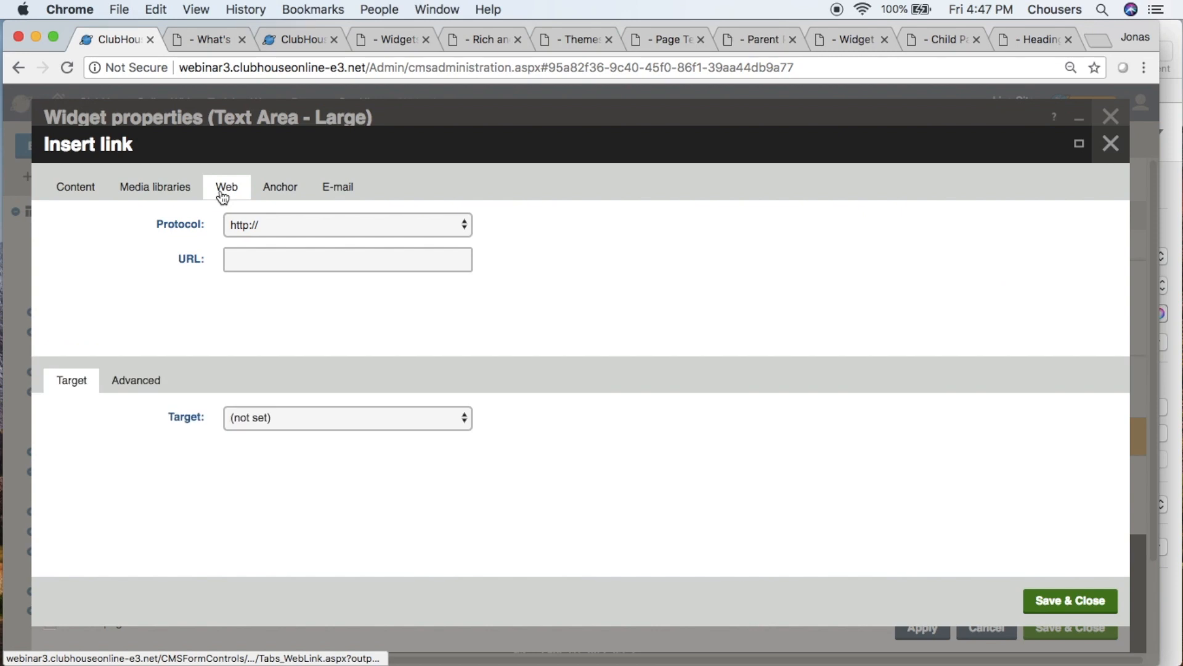
pyautogui.click(248, 259)
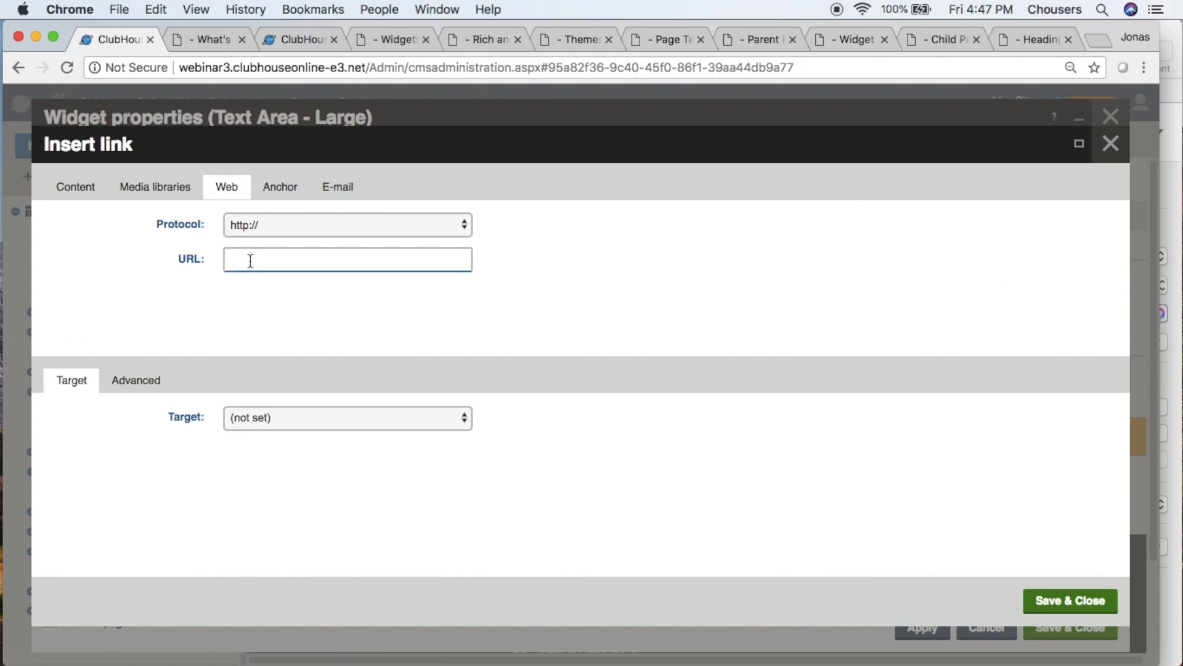
pyautogui.write('www.facebook.com')
pyautogui.click(365, 417)
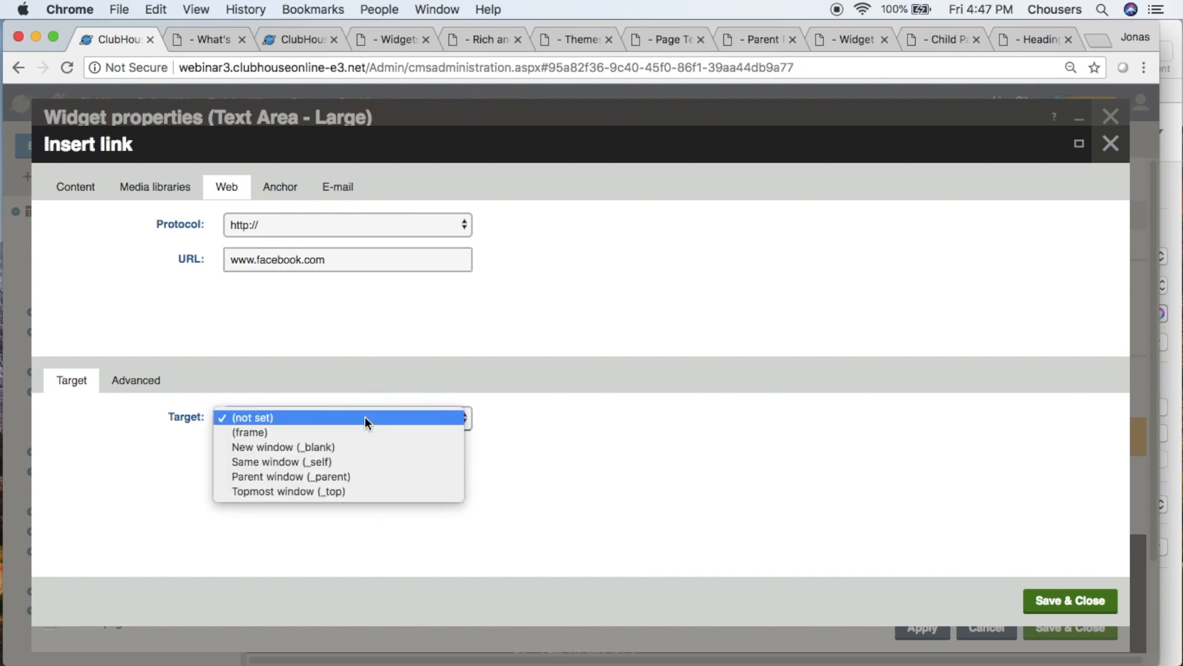
pyautogui.click(353, 446)
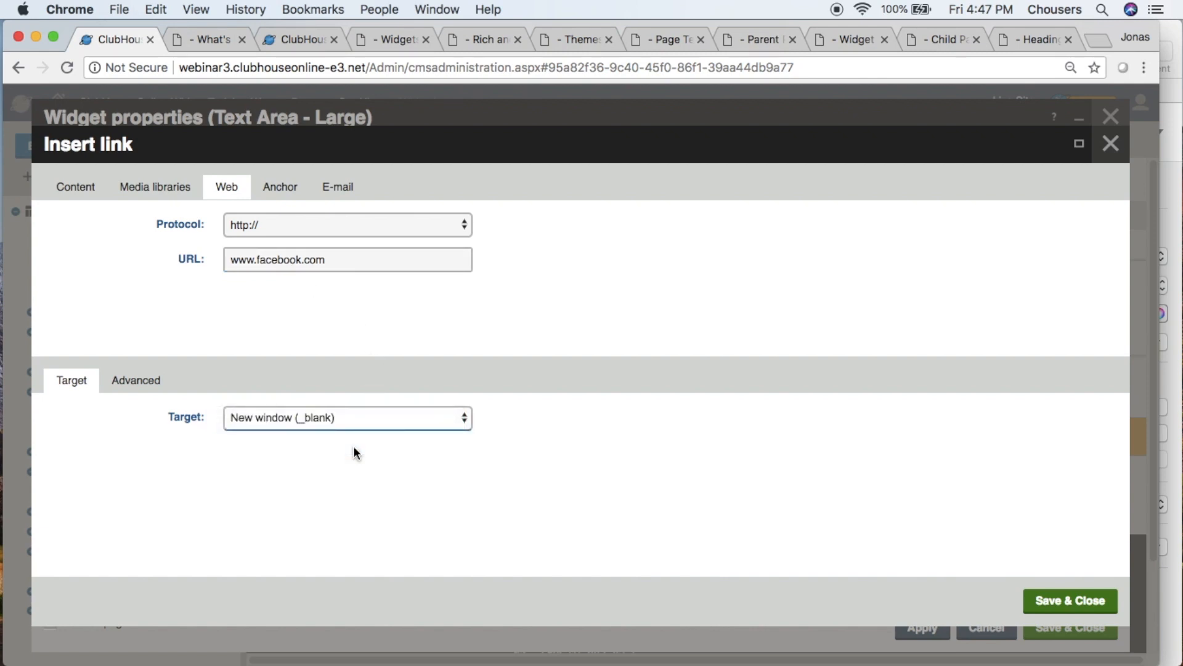
pyautogui.click(1034, 599)
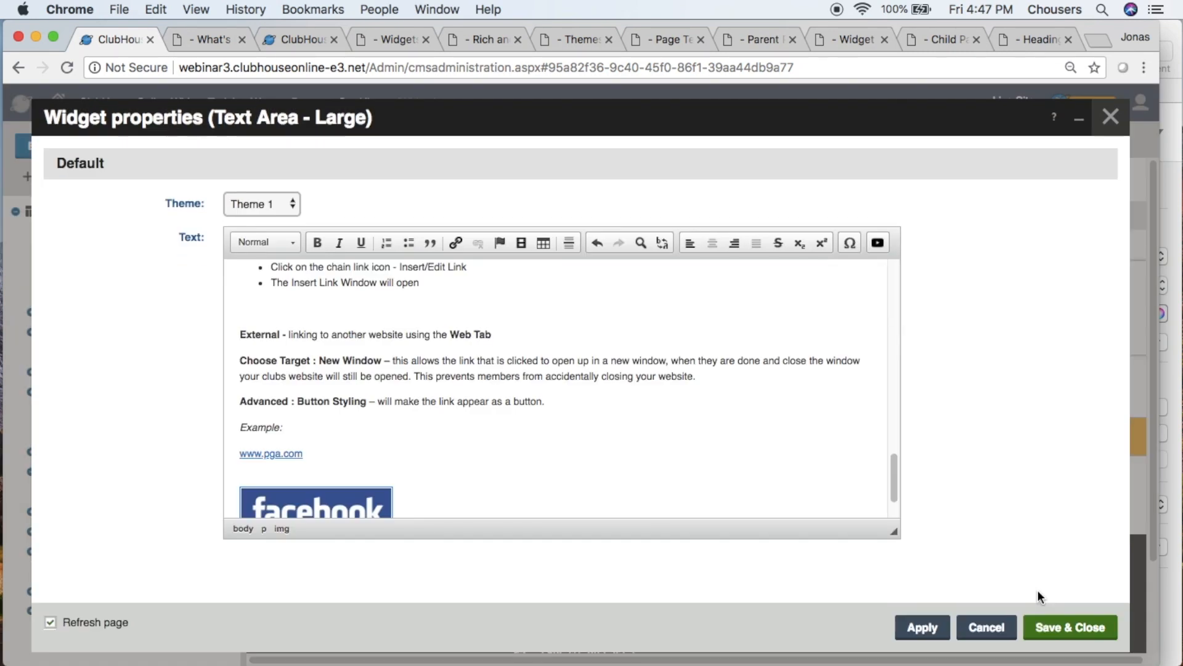
# - Save and close the Text Area - Large widget properties and save the Our History page
pyautogui.click(1058, 628)
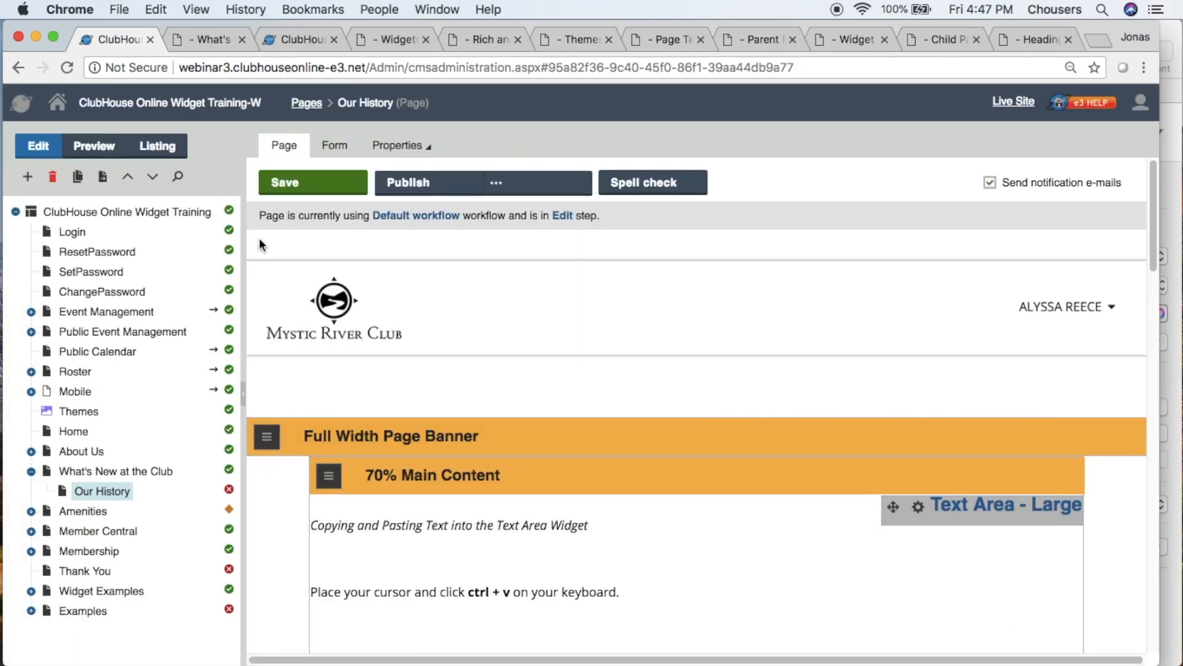
pyautogui.click(284, 185)
# - Add a Quick Link Menu widget to the 30% Side Content zone of the Our History page
pyautogui.scroll(-3, 448, 393)
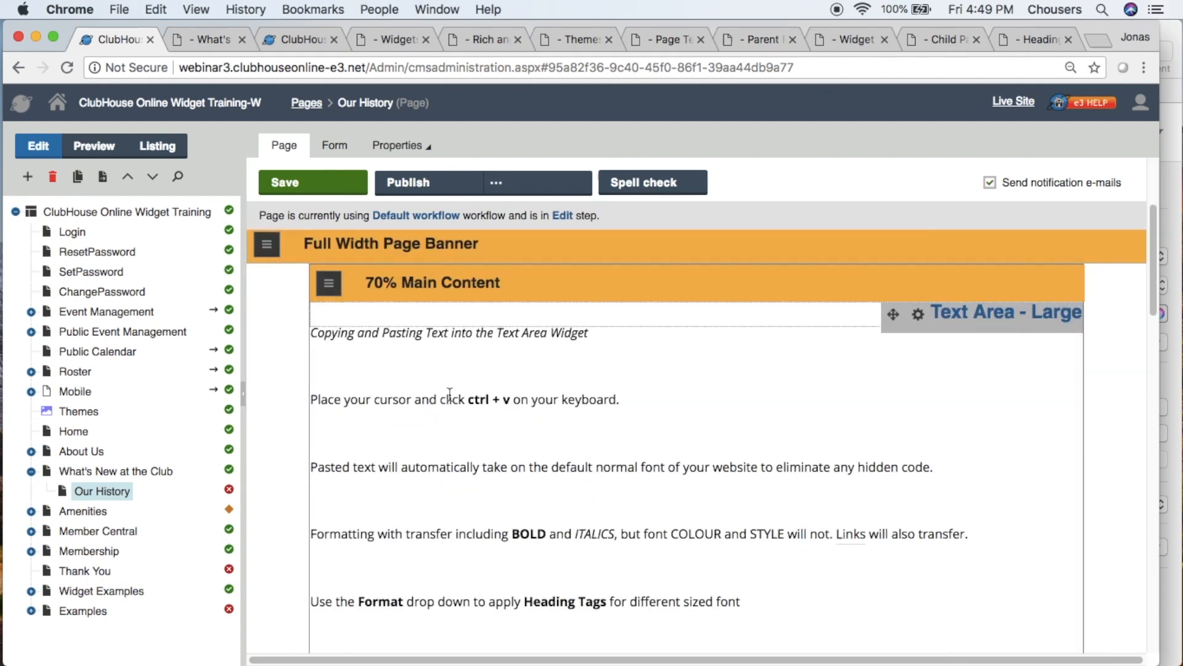
pyautogui.scroll(-3, 450, 393)
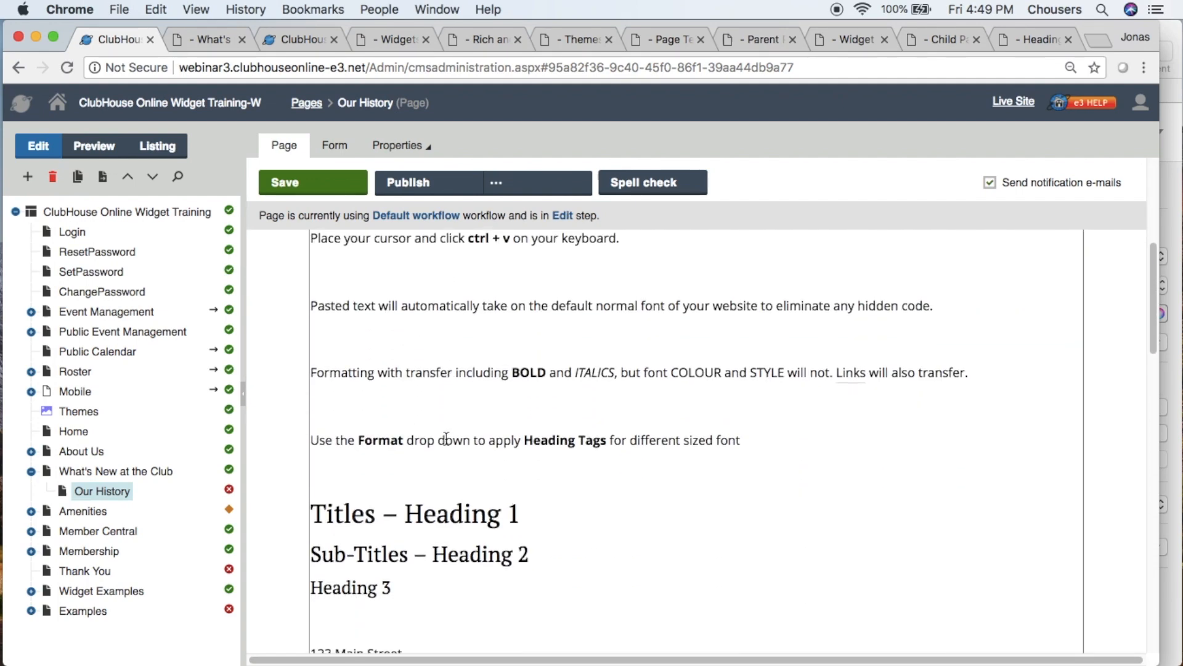
pyautogui.scroll(-6, 487, 582)
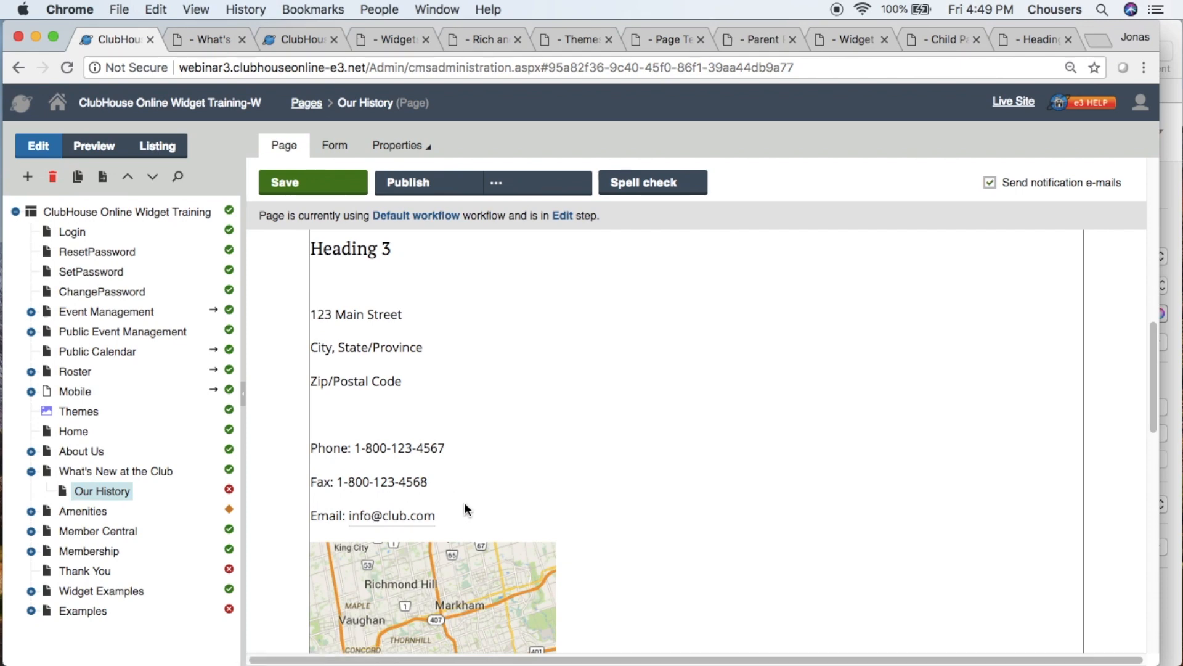
pyautogui.scroll(-15, 466, 509)
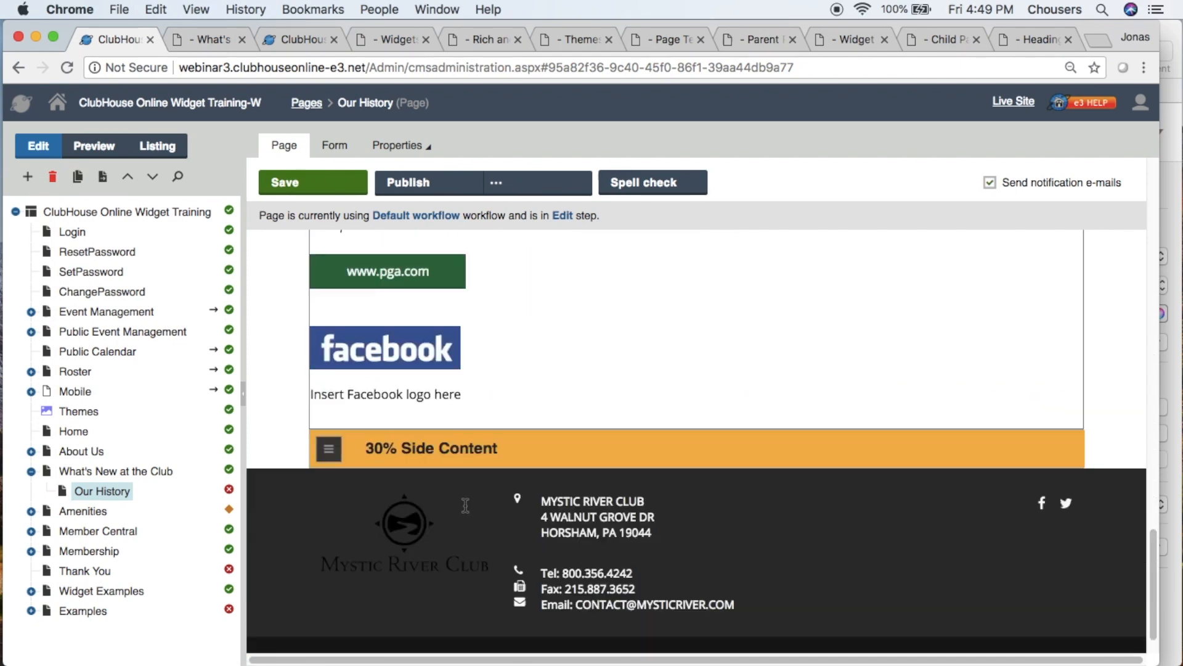
pyautogui.click(330, 458)
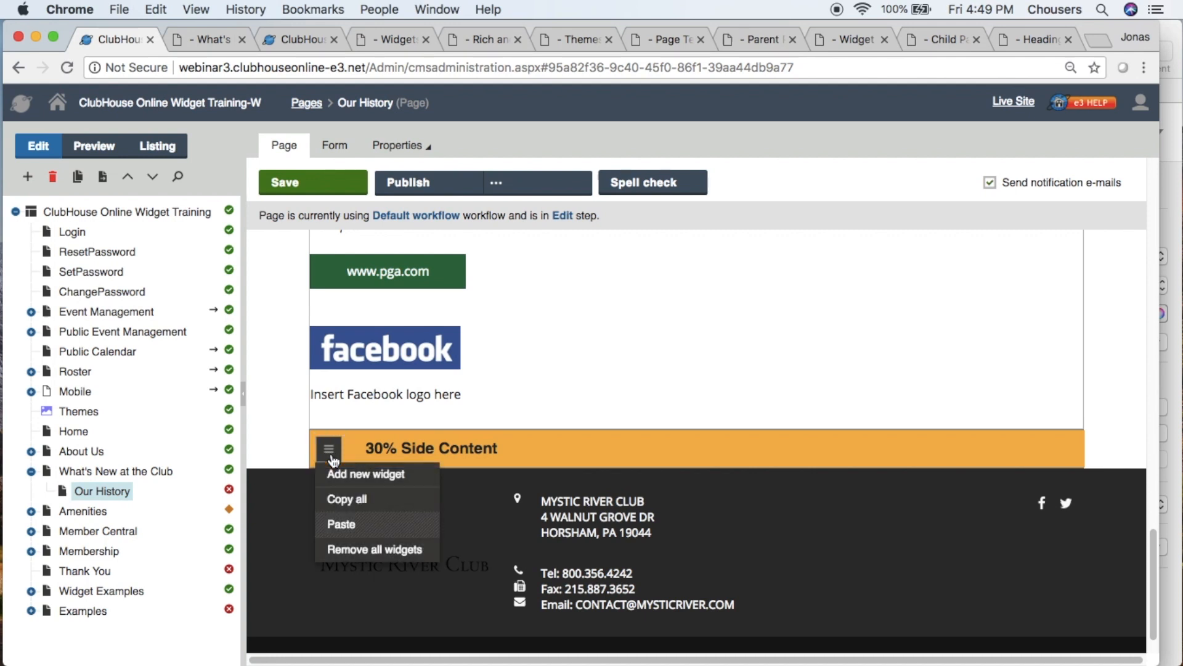
pyautogui.click(341, 483)
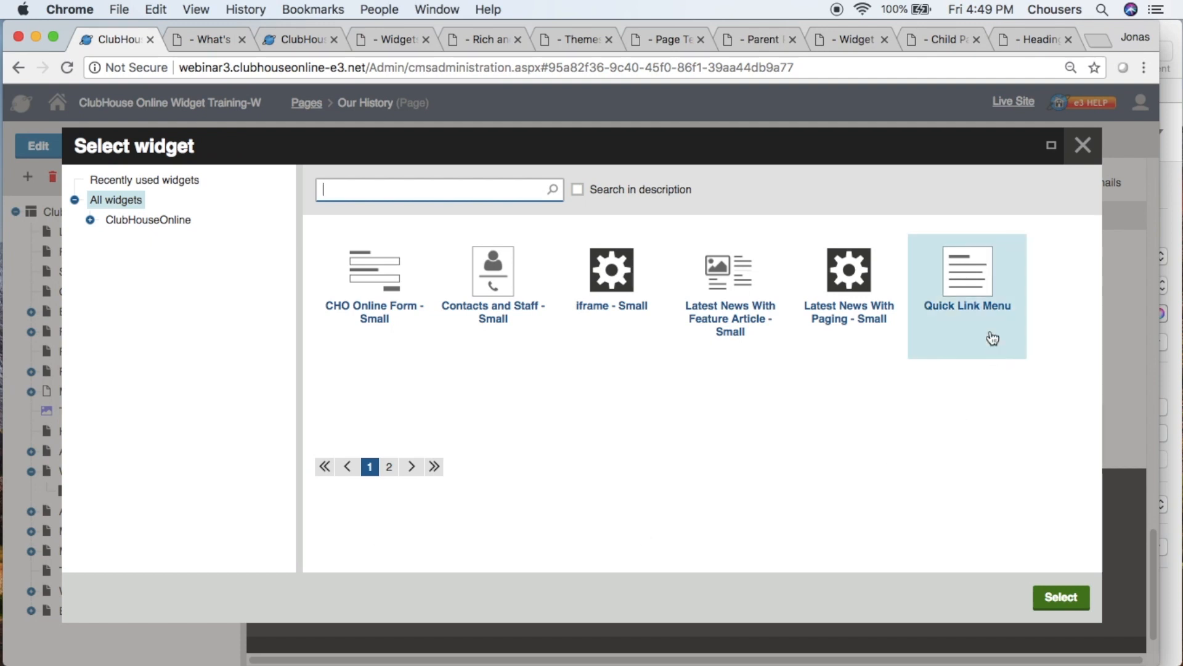
pyautogui.click(989, 300)
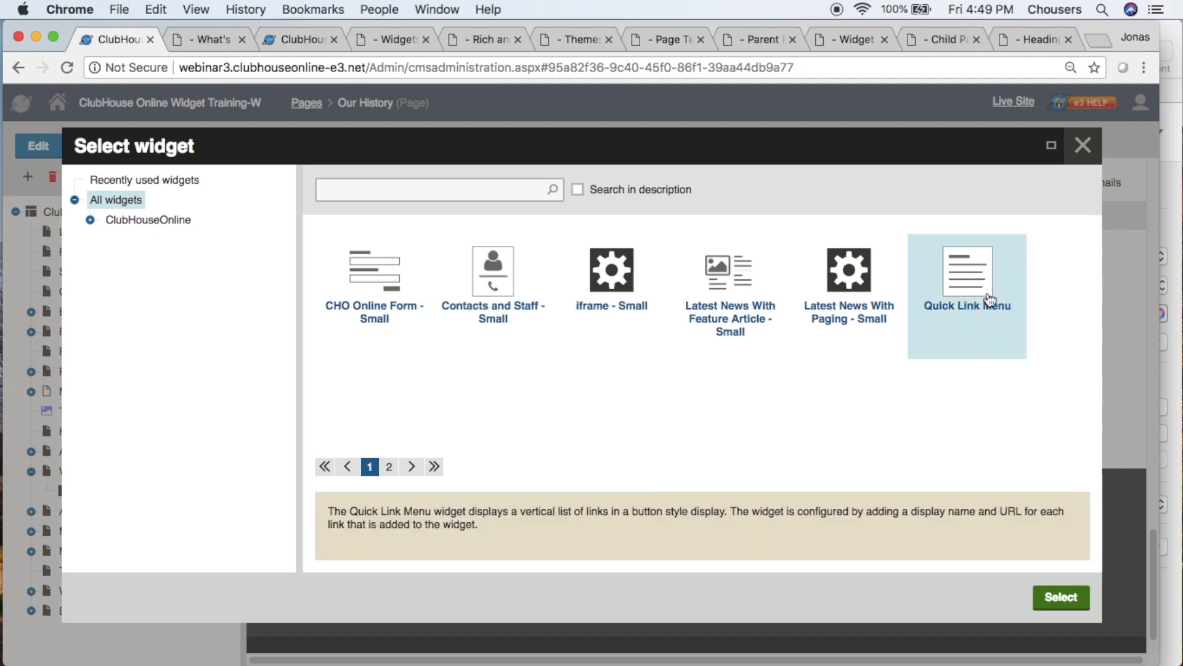
pyautogui.click(1061, 595)
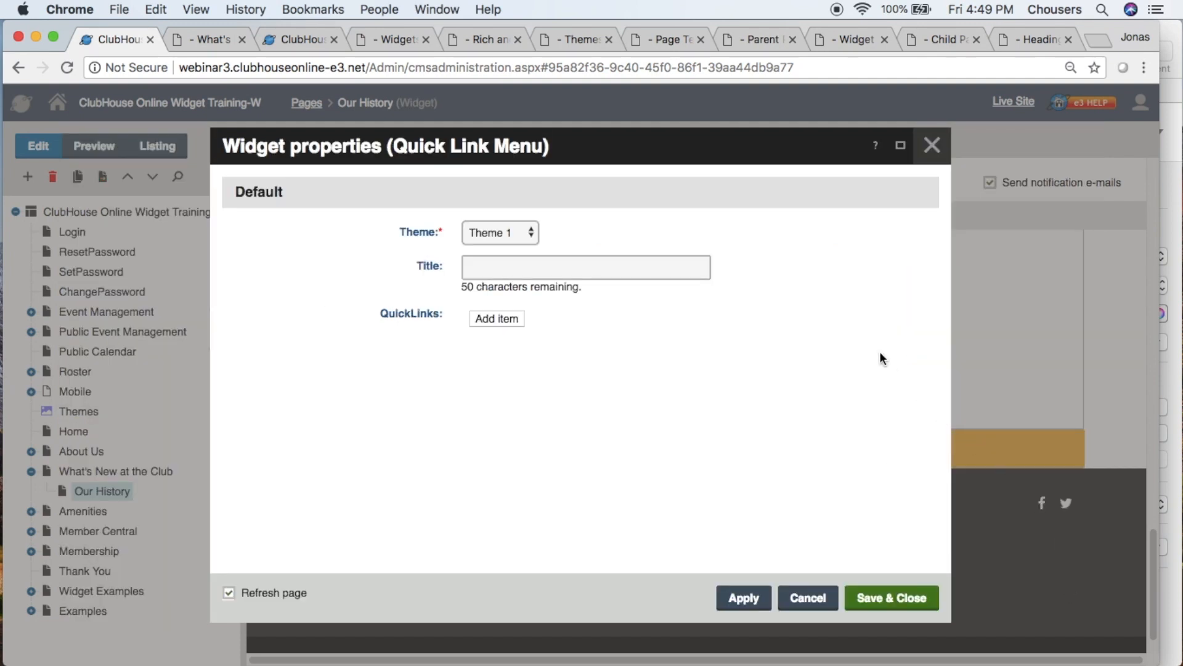
# - Enter "Quick Links" as the title of the Quick Link Menu widget
pyautogui.click(679, 265)
pyautogui.write('Quick Links')
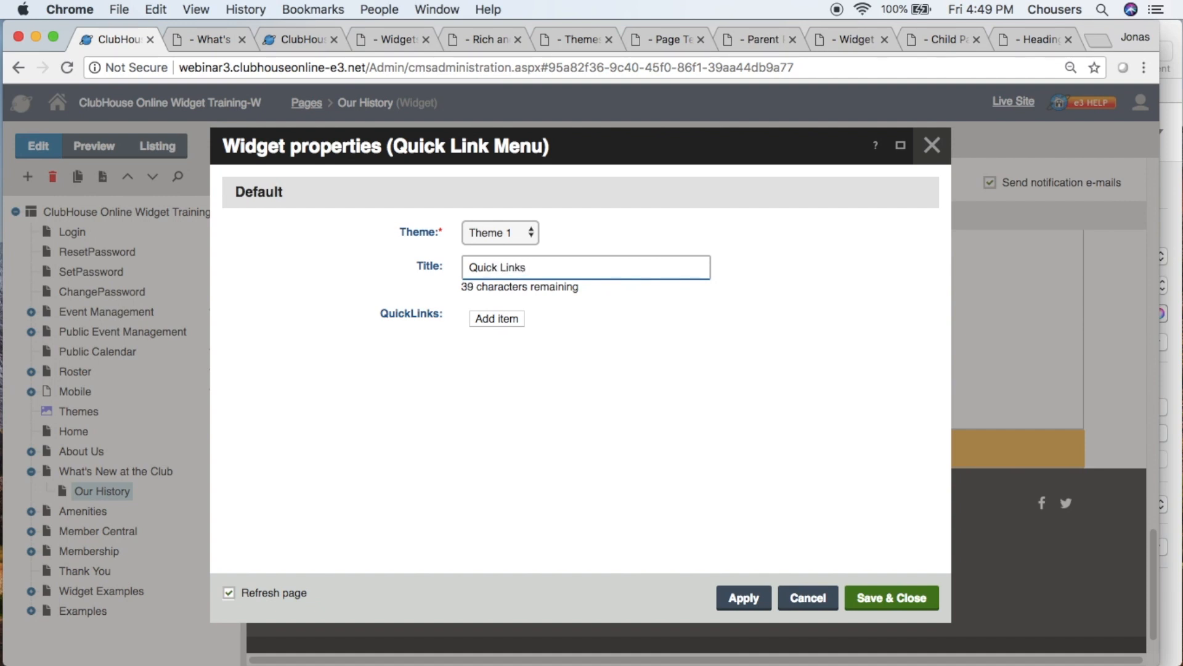
# - Start a new QuickLinks item in the widget with the quick link text "Golf Scorecard"
pyautogui.click(495, 326)
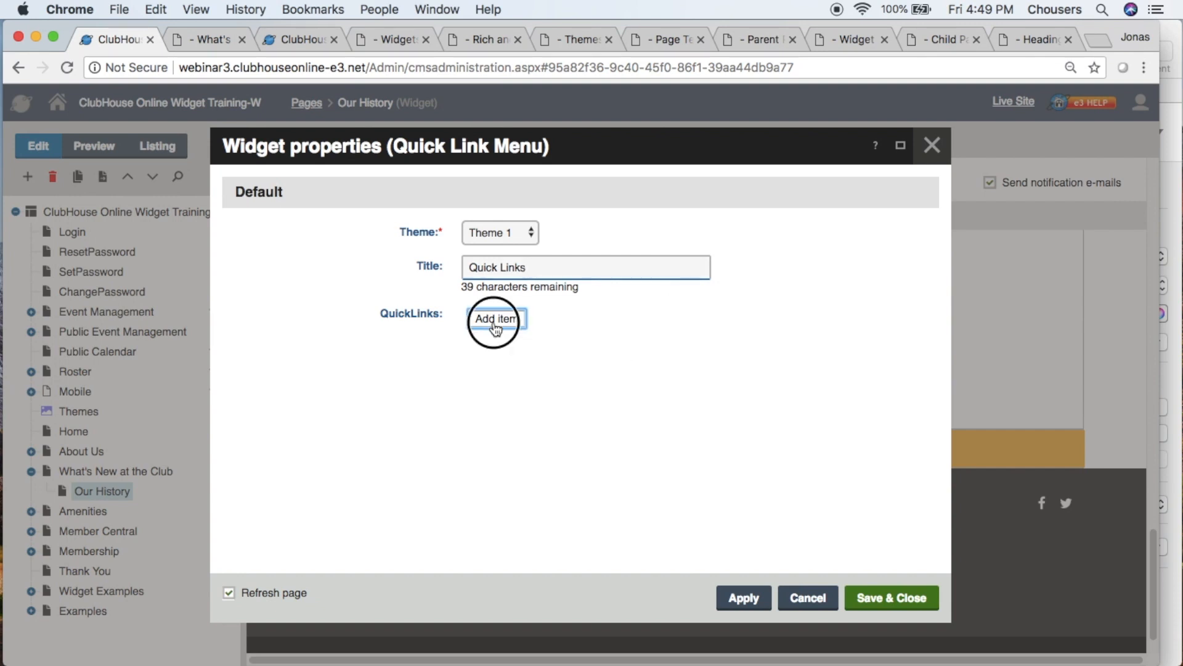
pyautogui.click(495, 331)
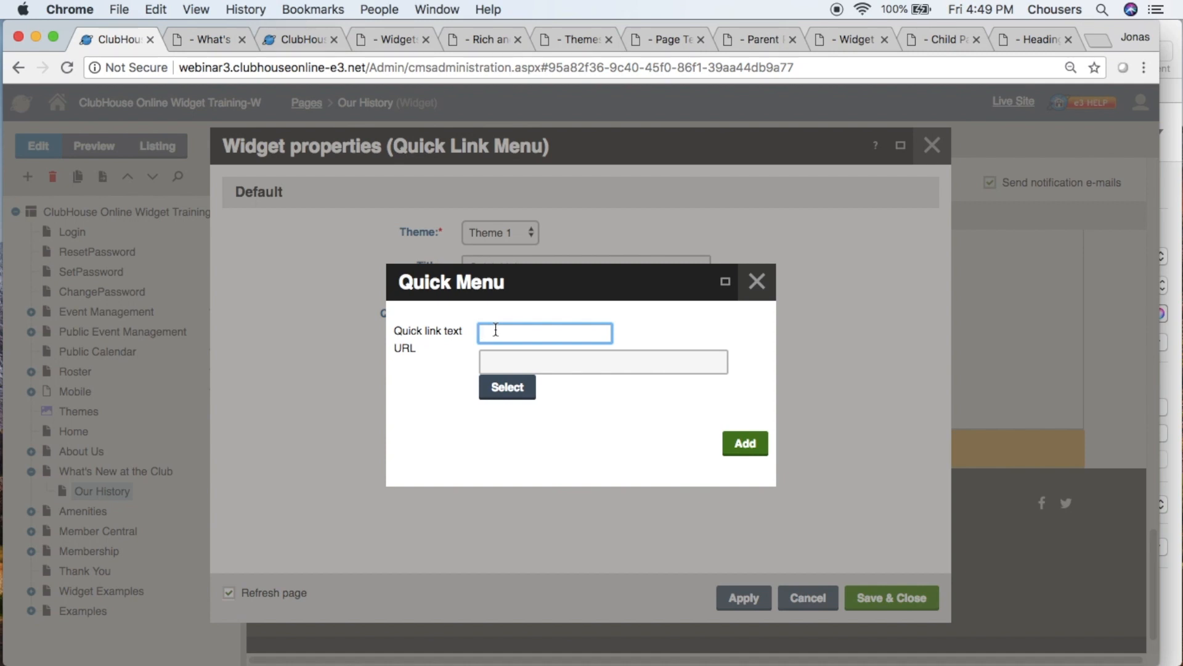
pyautogui.write('Golf Scorecard')
# - Set the Golf Scorecard quick link's URL to the Golf page under Amenities in the site content (/Amenities/Golf)
pyautogui.click(497, 396)
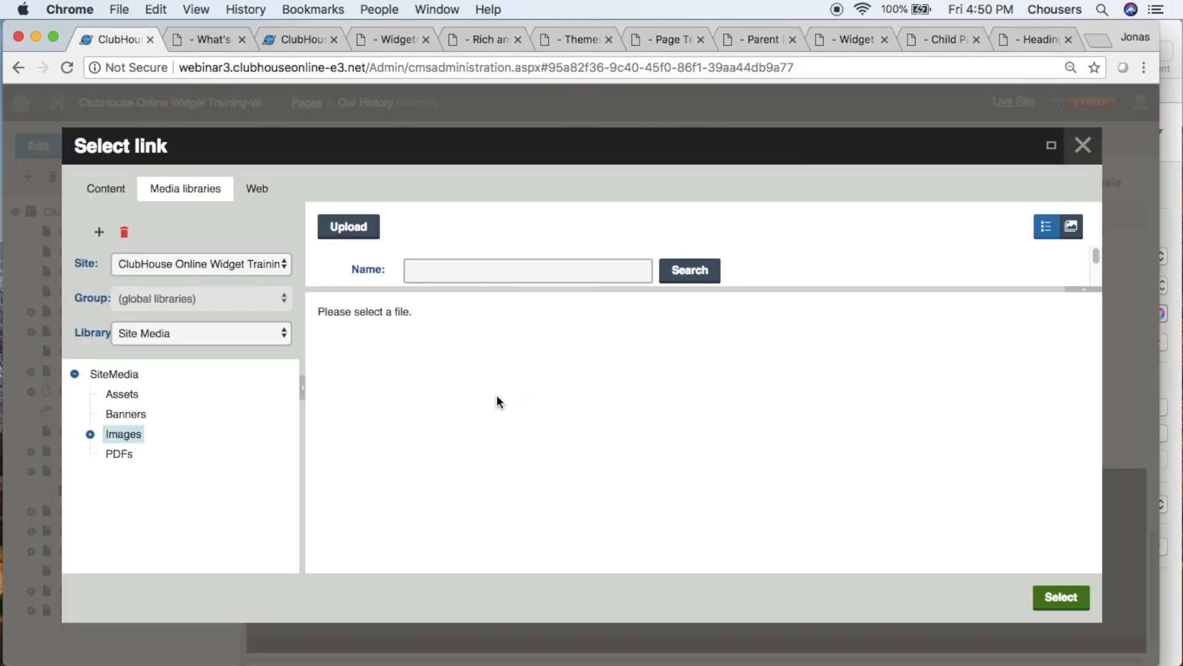
pyautogui.click(91, 196)
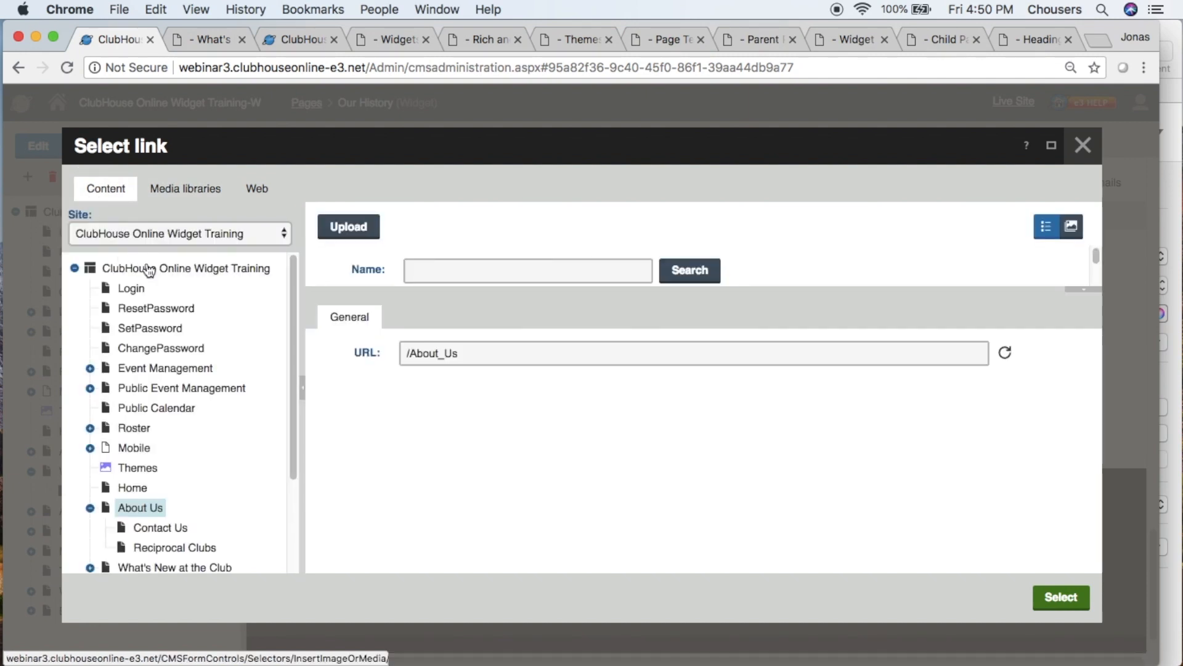
pyautogui.moveTo(291, 278); pyautogui.dragTo(294, 379)
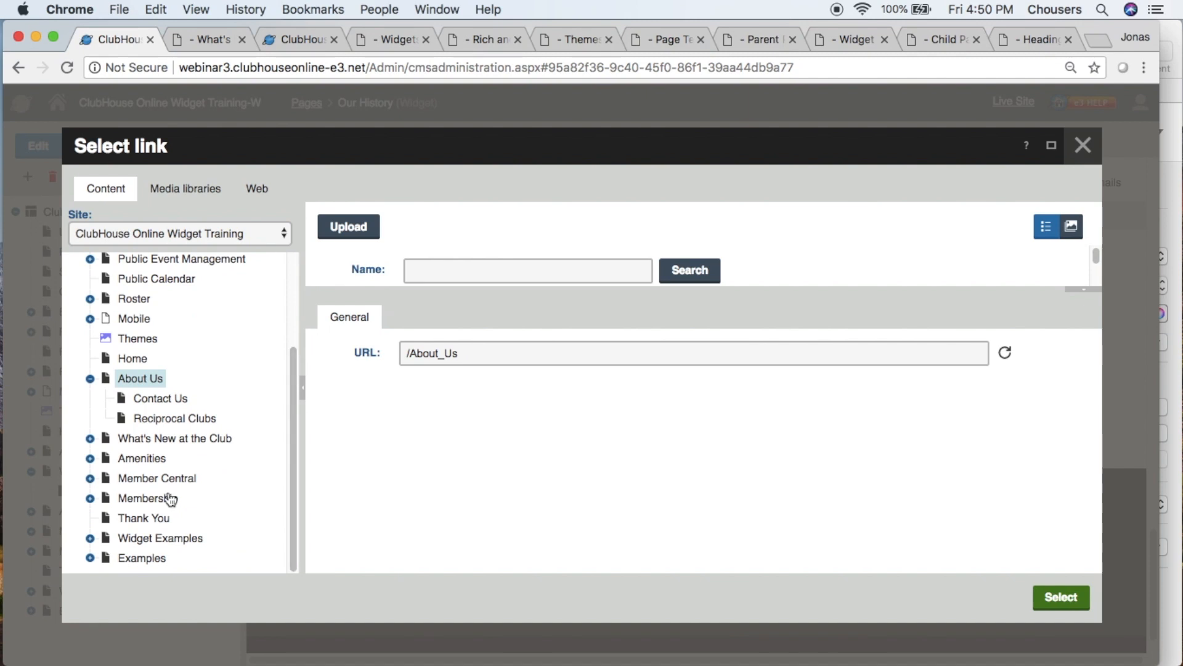
pyautogui.click(90, 458)
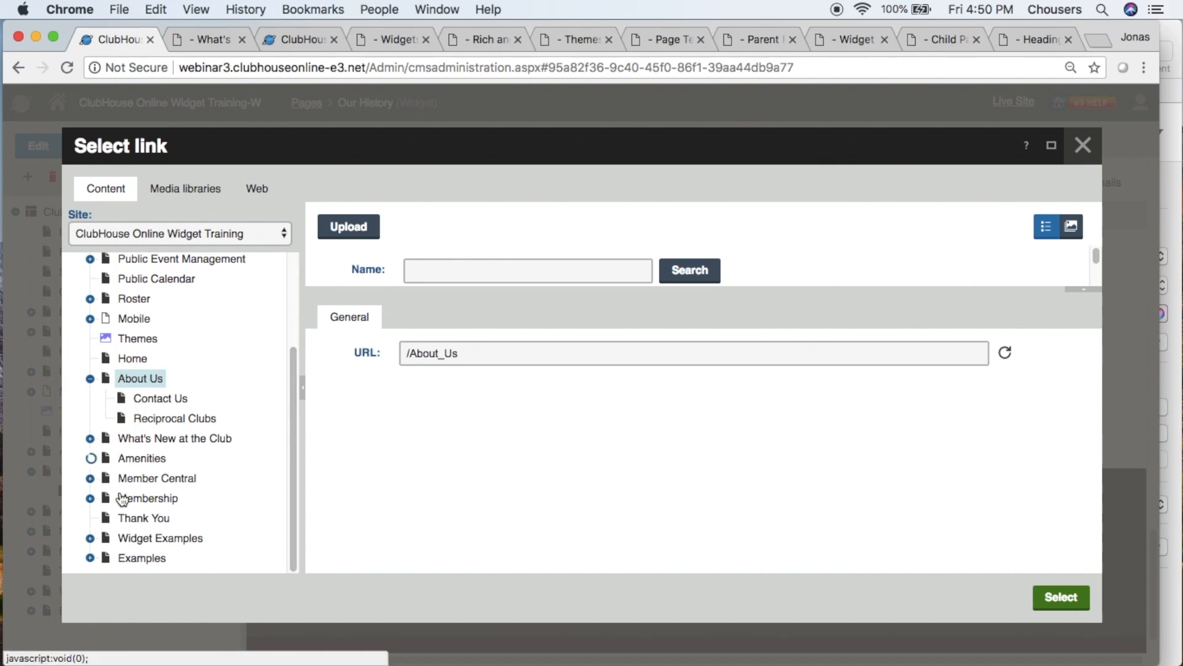
pyautogui.click(143, 499)
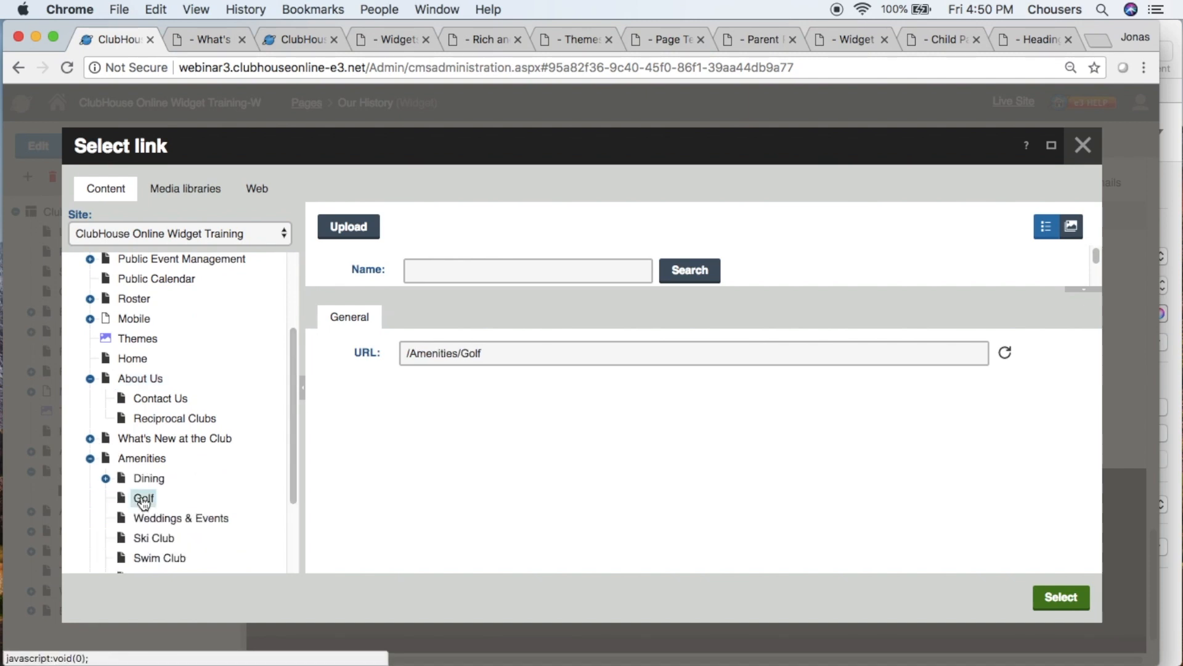
pyautogui.click(1057, 598)
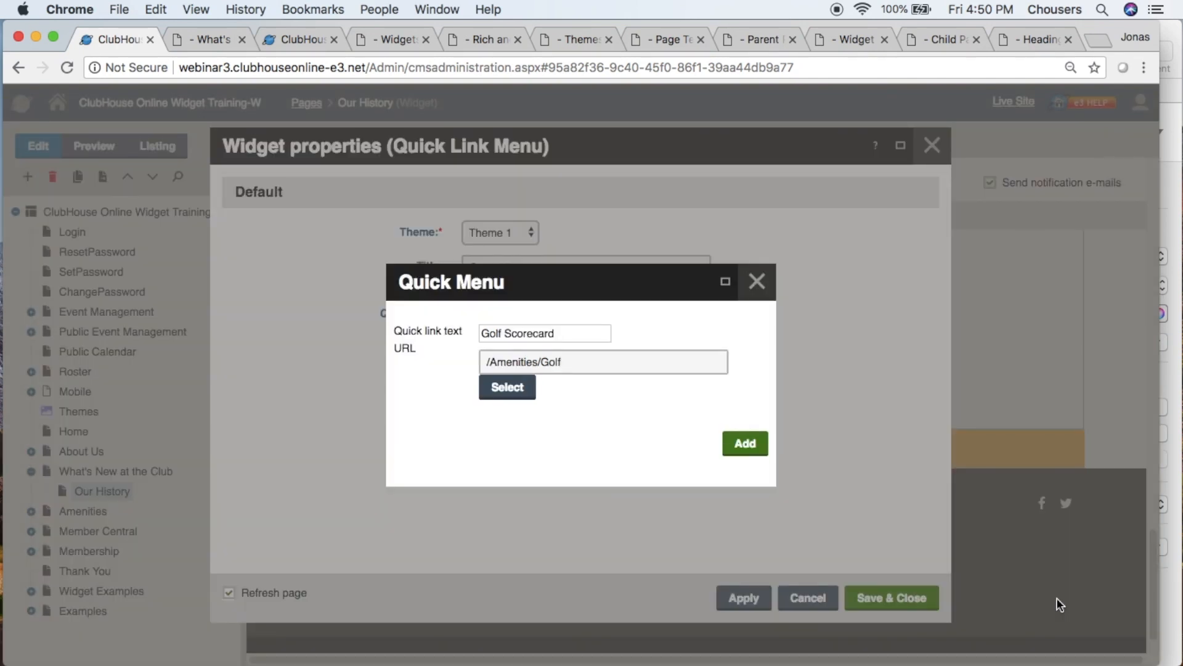
# - Add the Golf Scorecard item to the widget and start a second quick link with the text "Dining Menu"
pyautogui.click(751, 444)
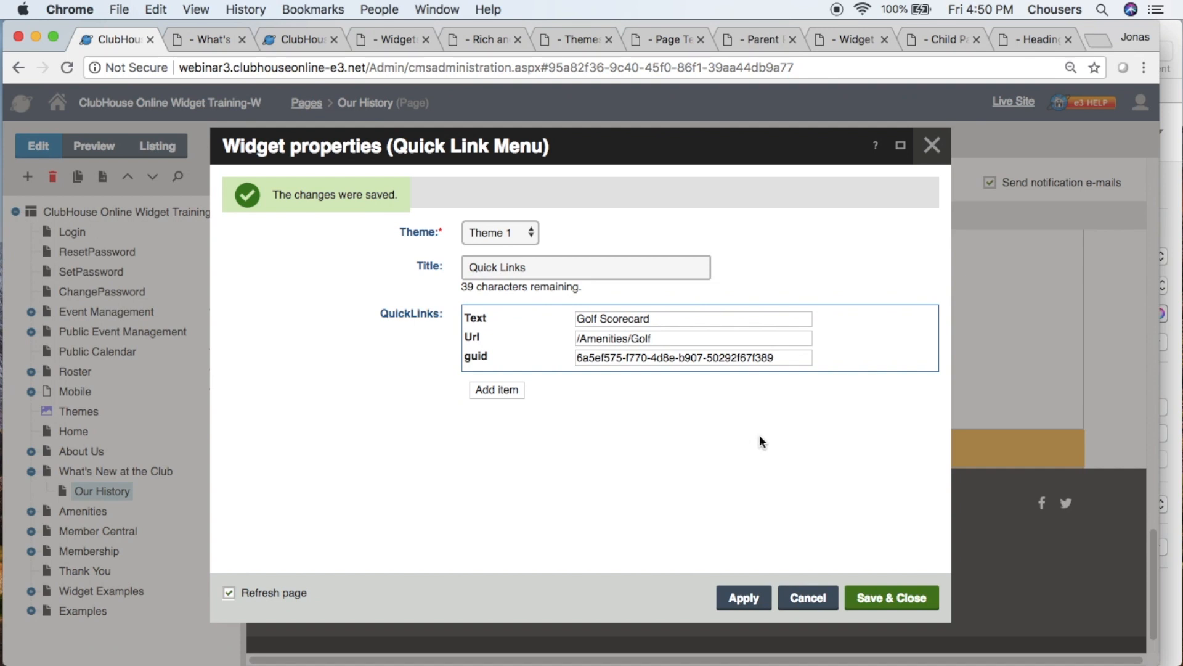
pyautogui.moveTo(828, 364)
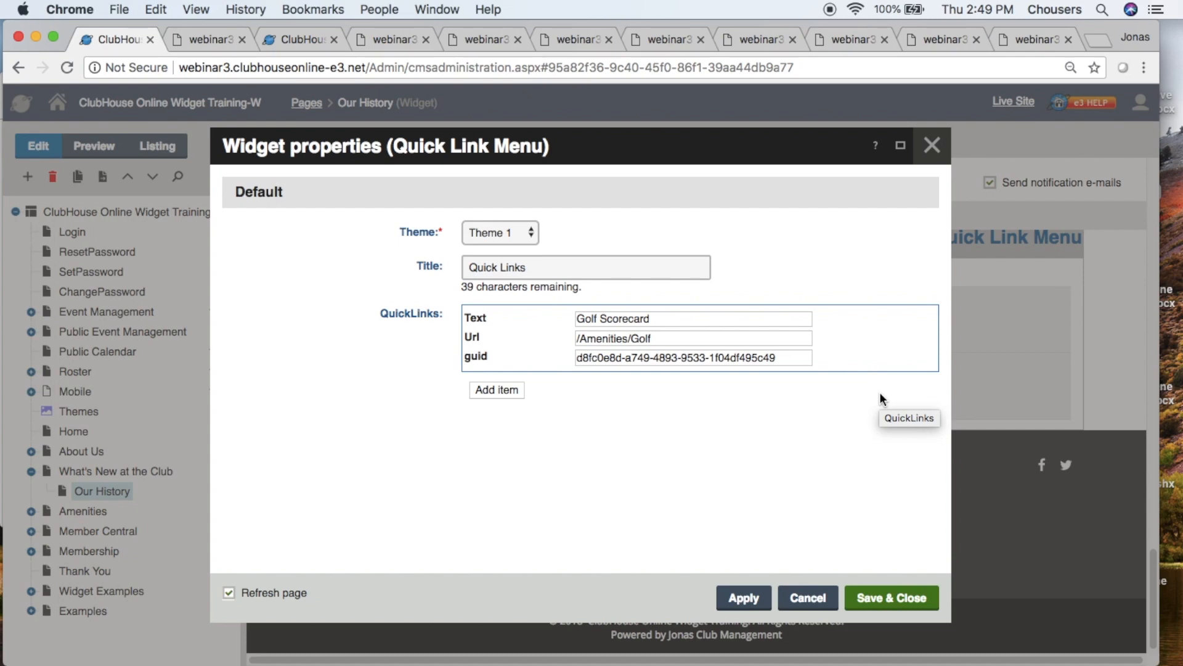
pyautogui.click(499, 390)
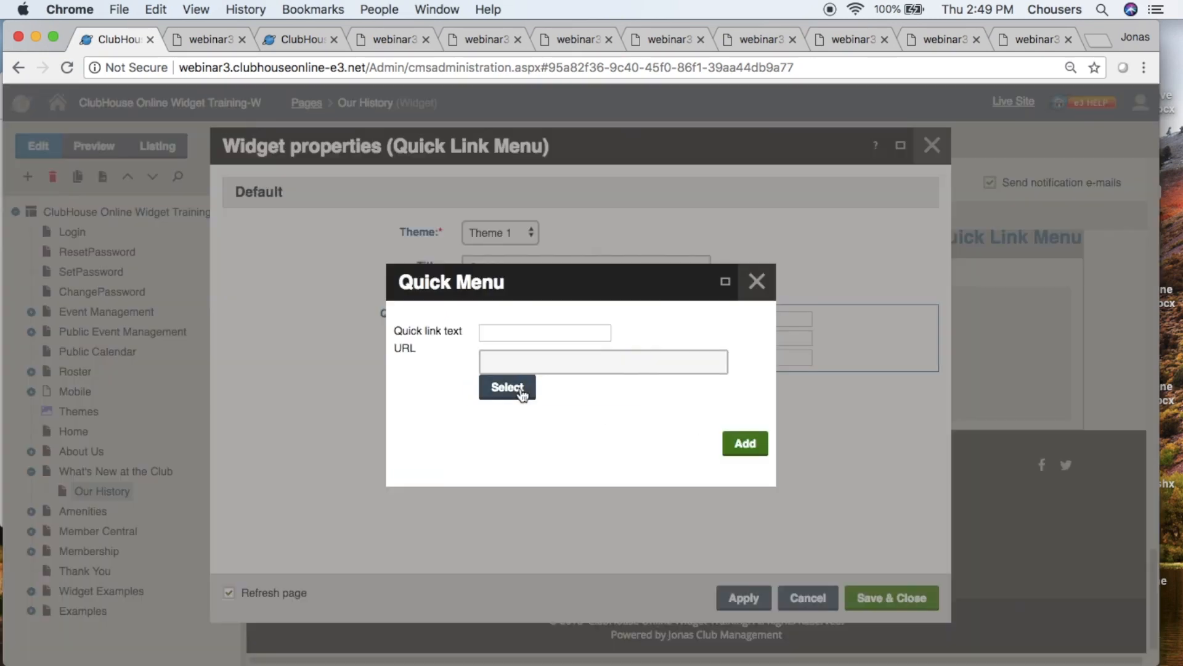
pyautogui.click(530, 333)
pyautogui.write('Dinin')
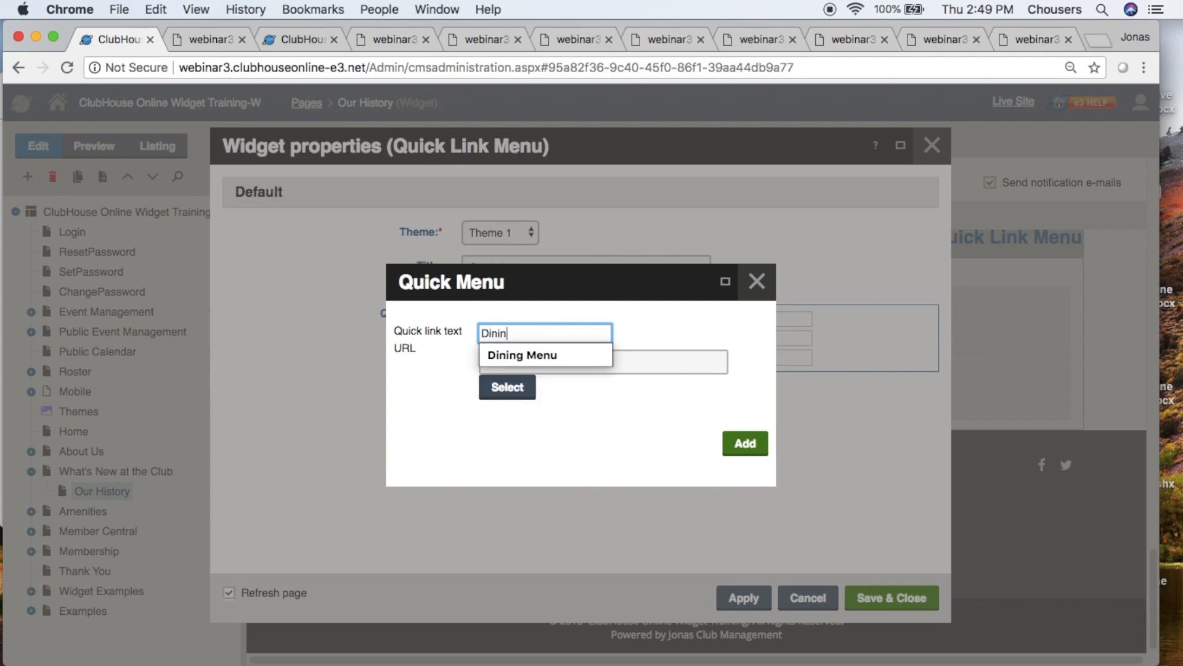
pyautogui.write('g Menu')
pyautogui.click(640, 334)
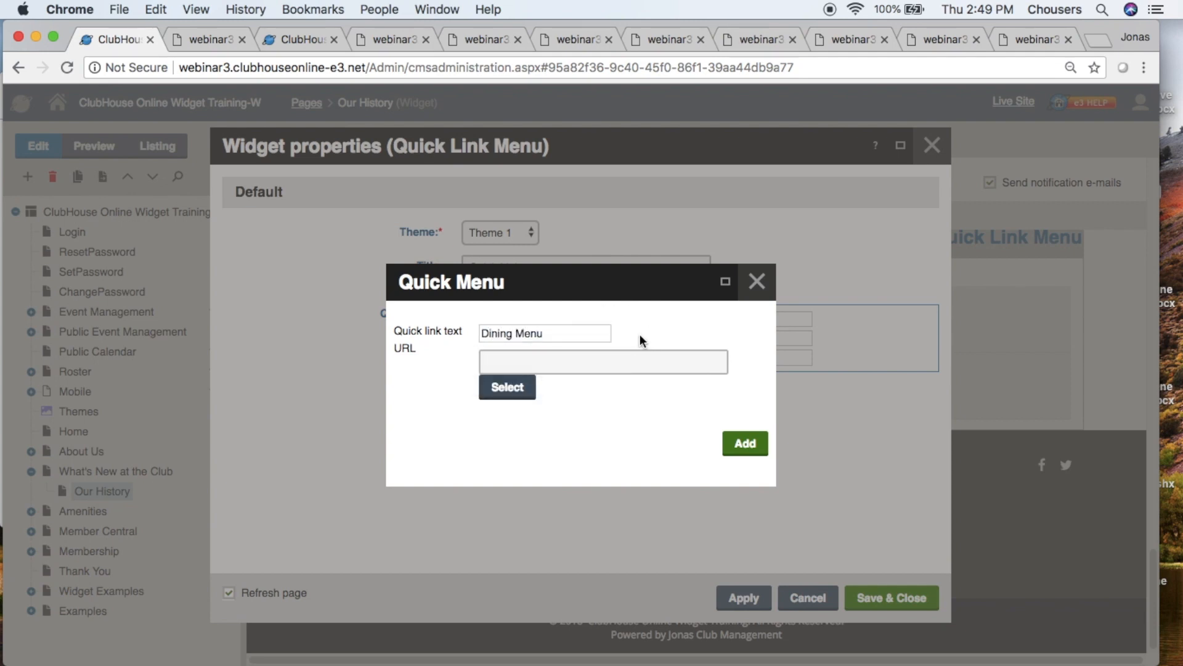
# - Link the Dining Menu item to the Weekly_Dining_Menu PDF in the Site Media library's PDFs folder and add it to the widget
pyautogui.click(507, 387)
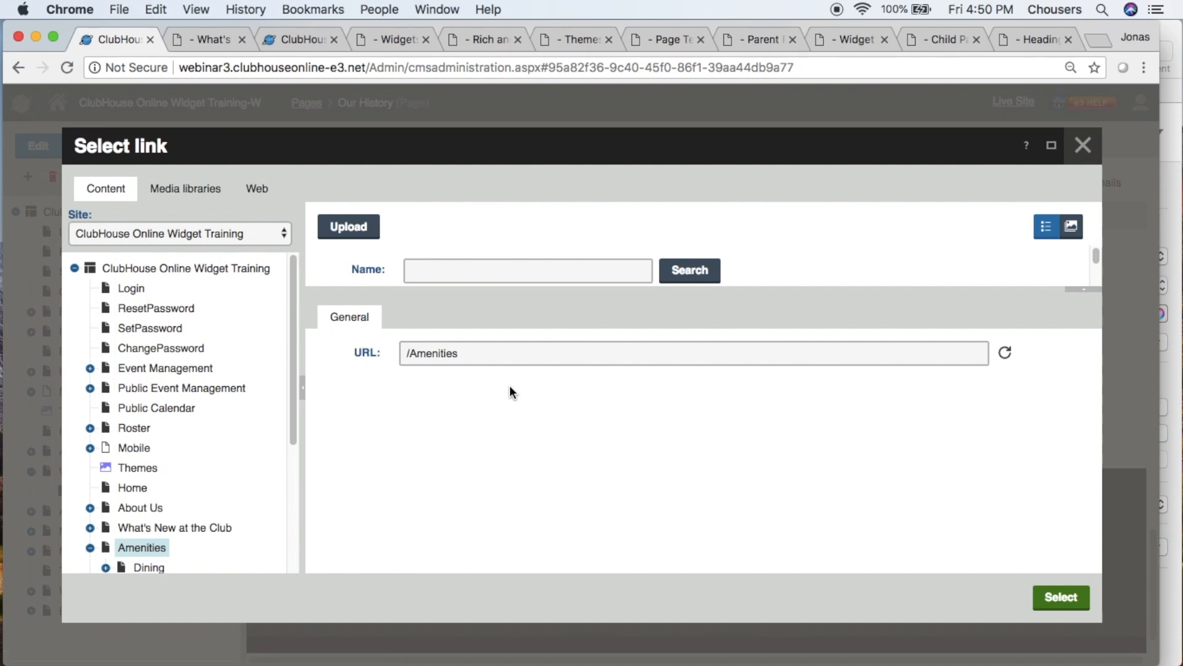
pyautogui.click(162, 201)
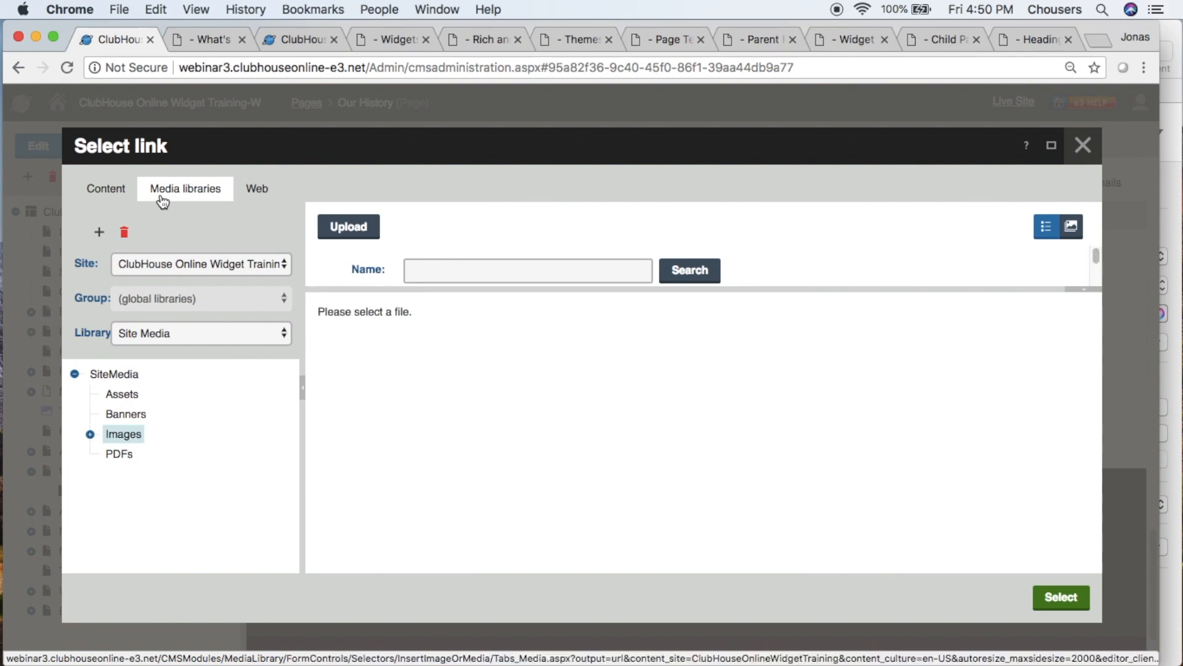
pyautogui.click(120, 462)
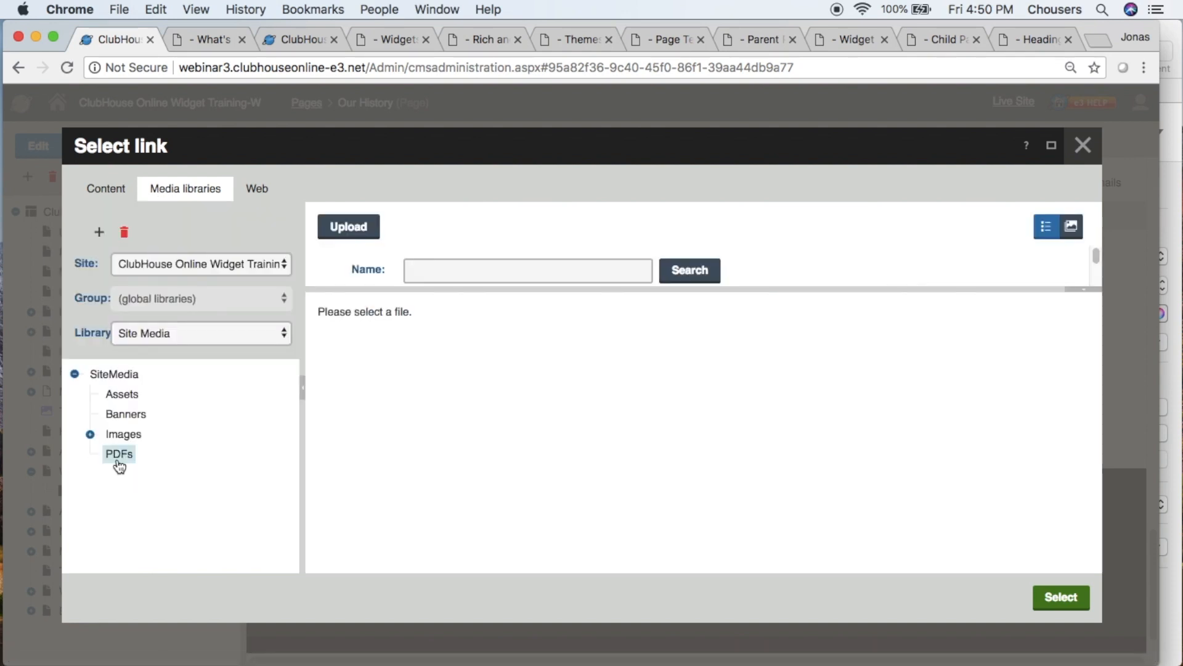
pyautogui.scroll(-3, 496, 261)
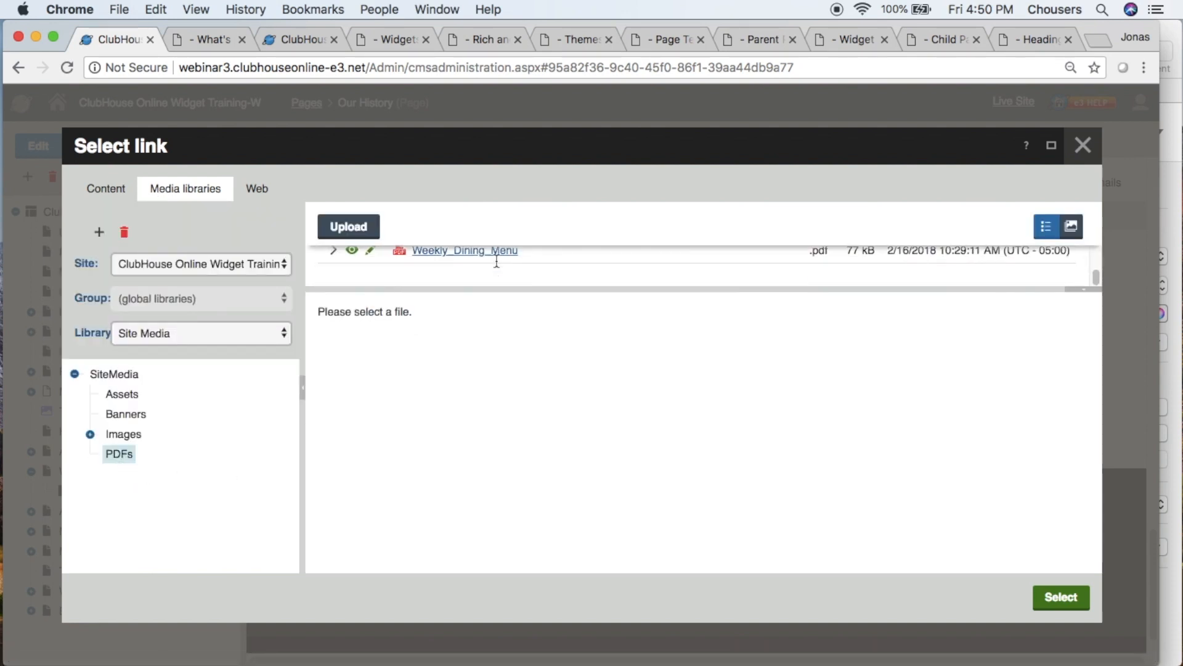
pyautogui.click(549, 264)
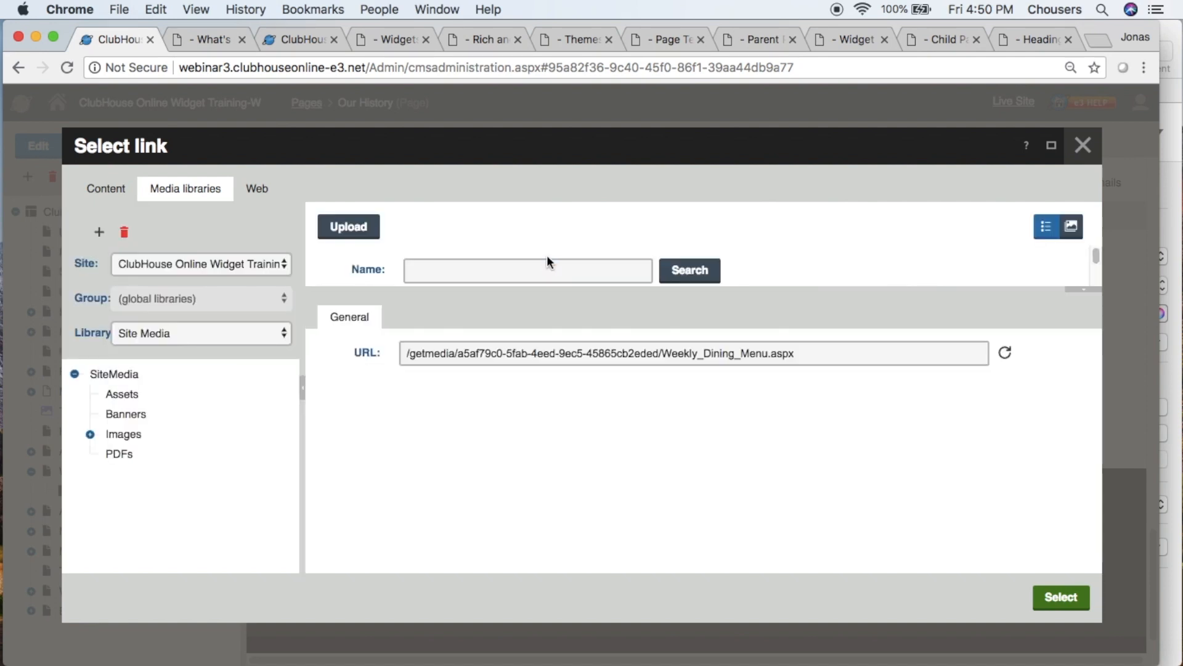
pyautogui.click(1061, 597)
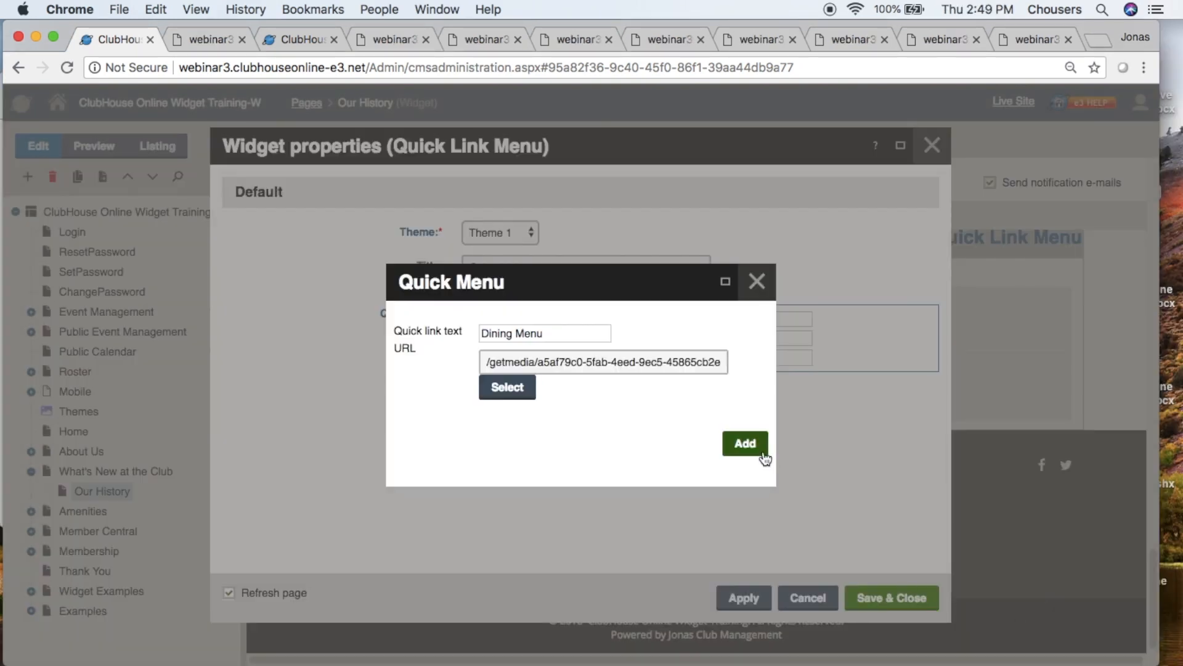
pyautogui.click(745, 444)
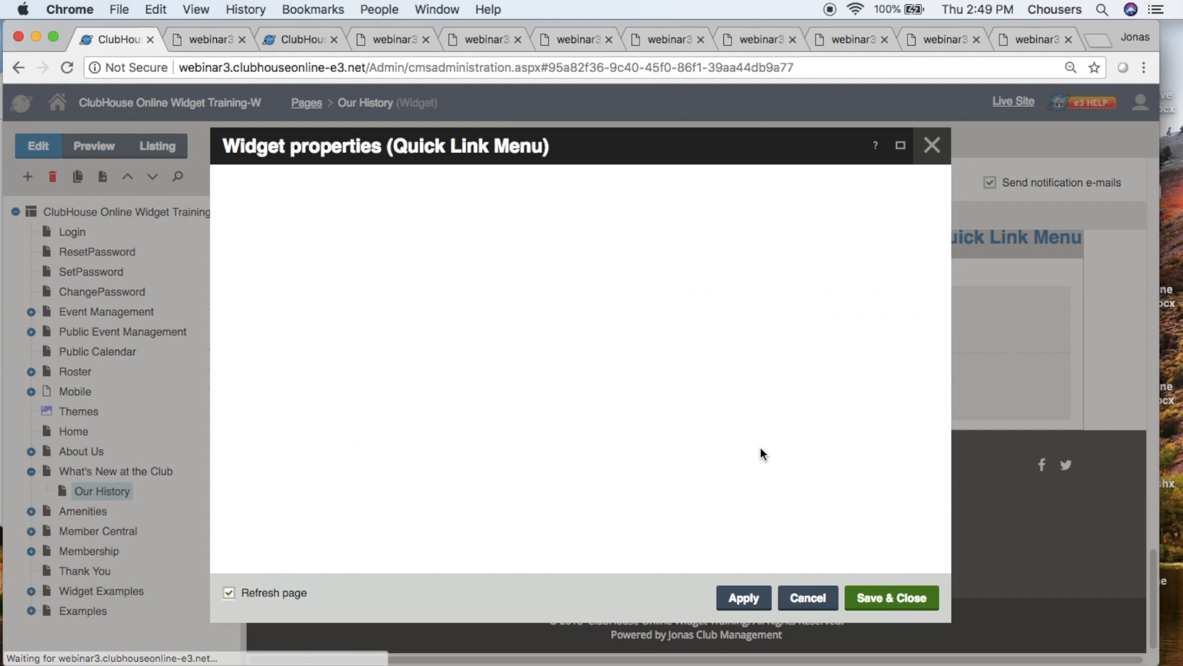
# - Move the Dining Menu quick link above Golf Scorecard and save the Quick Link Menu widget properties
pyautogui.moveTo(867, 431)
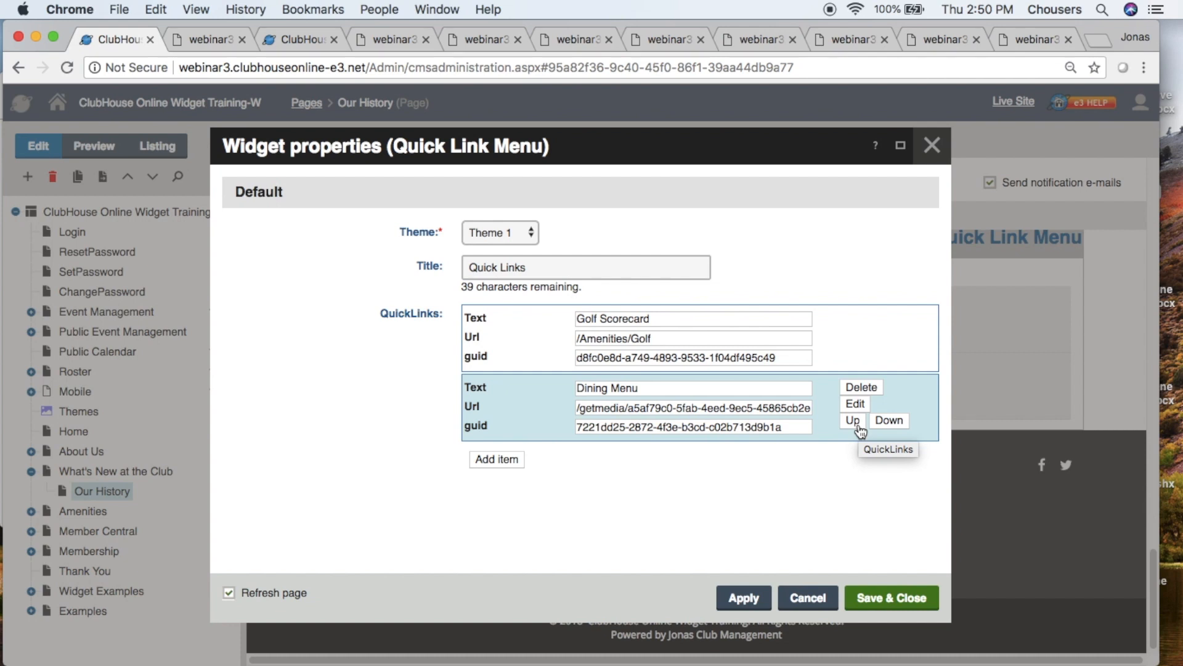
pyautogui.click(857, 422)
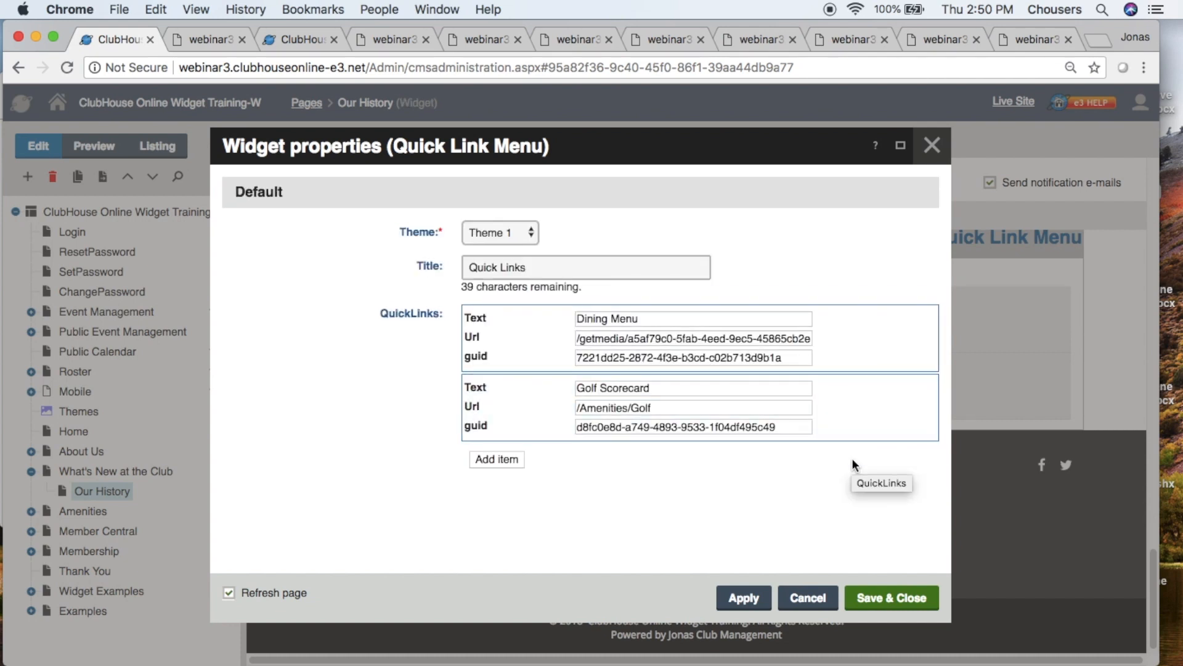
pyautogui.click(879, 601)
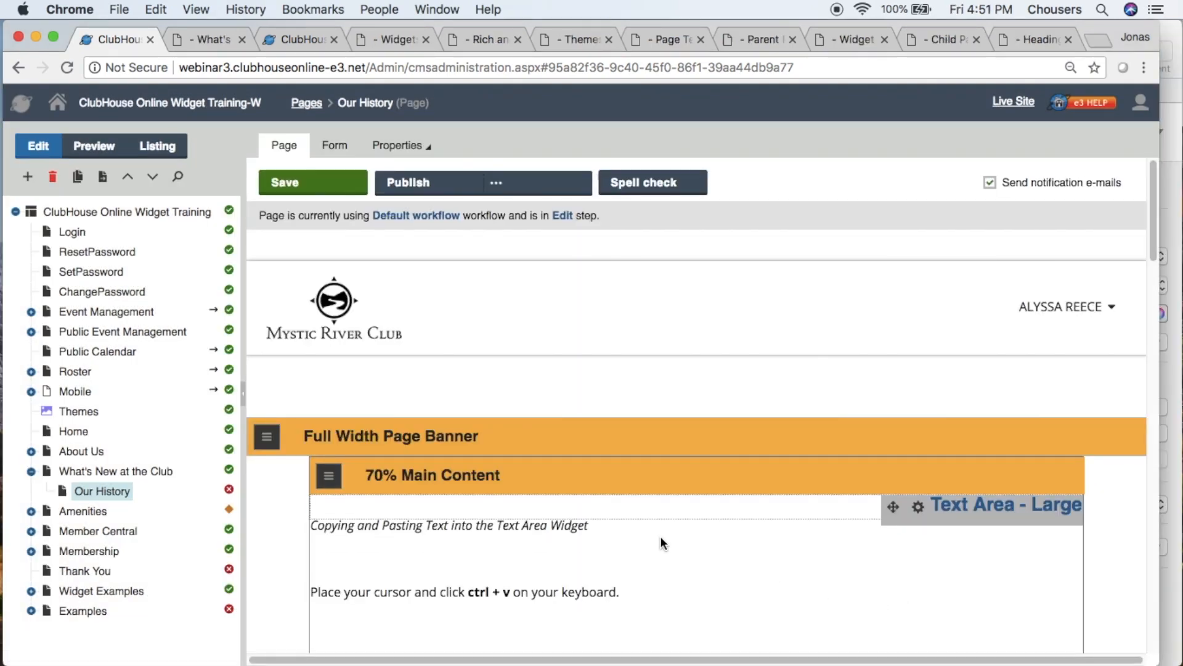
# - Save and publish the Our History page, checking the Quick Links widget in the side content zone
pyautogui.click(340, 199)
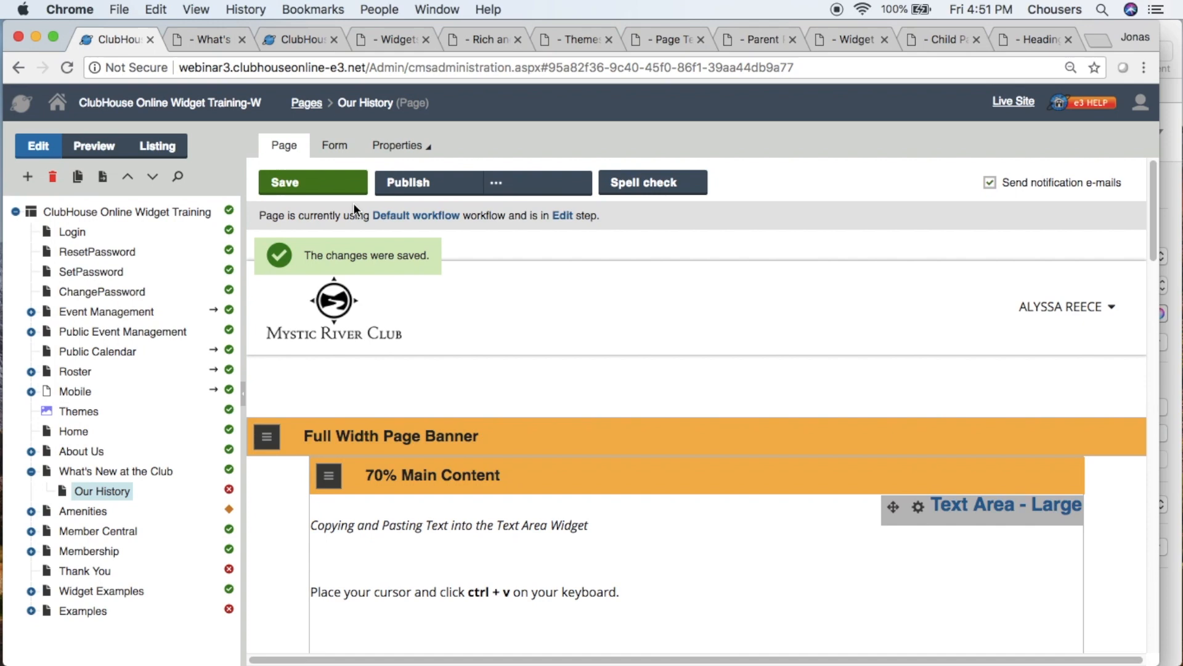
pyautogui.click(408, 196)
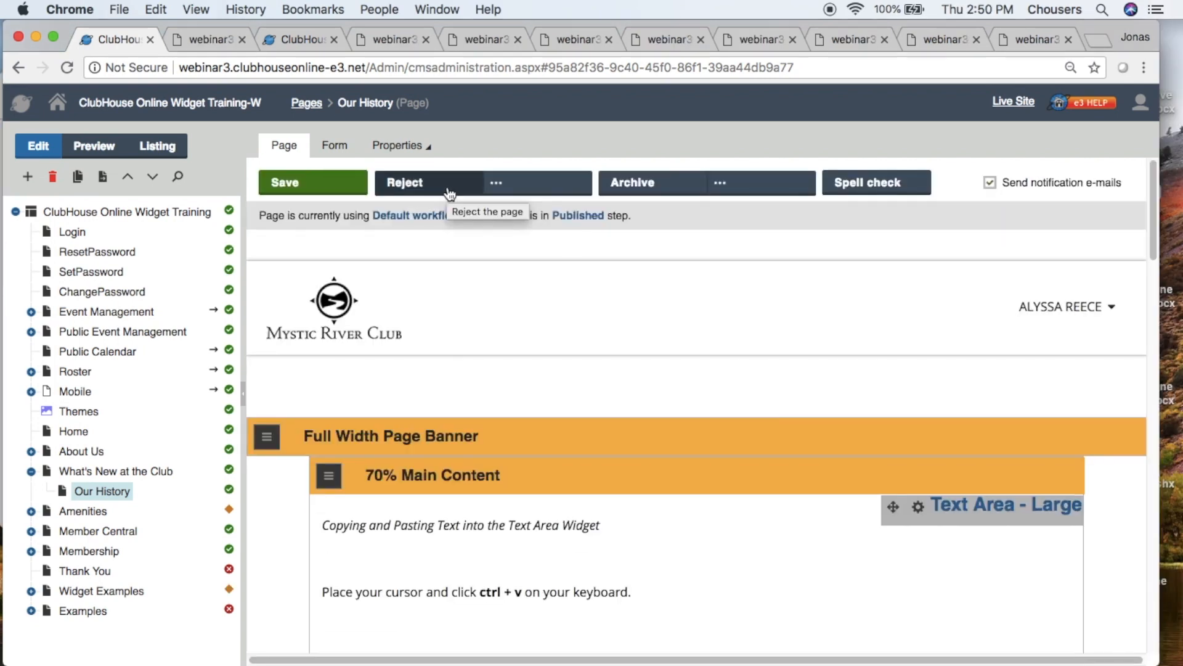
pyautogui.scroll(-20, 450, 194)
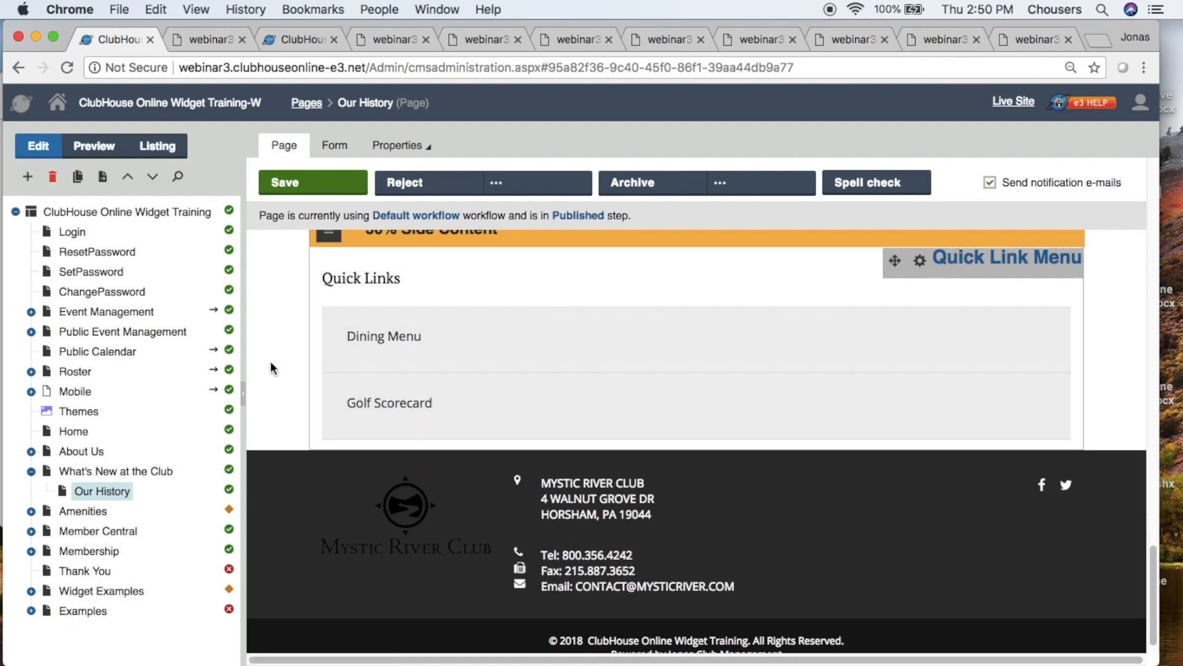
# - Refresh the website preview and go to the Our History page under What's New at the Club
pyautogui.click(215, 39)
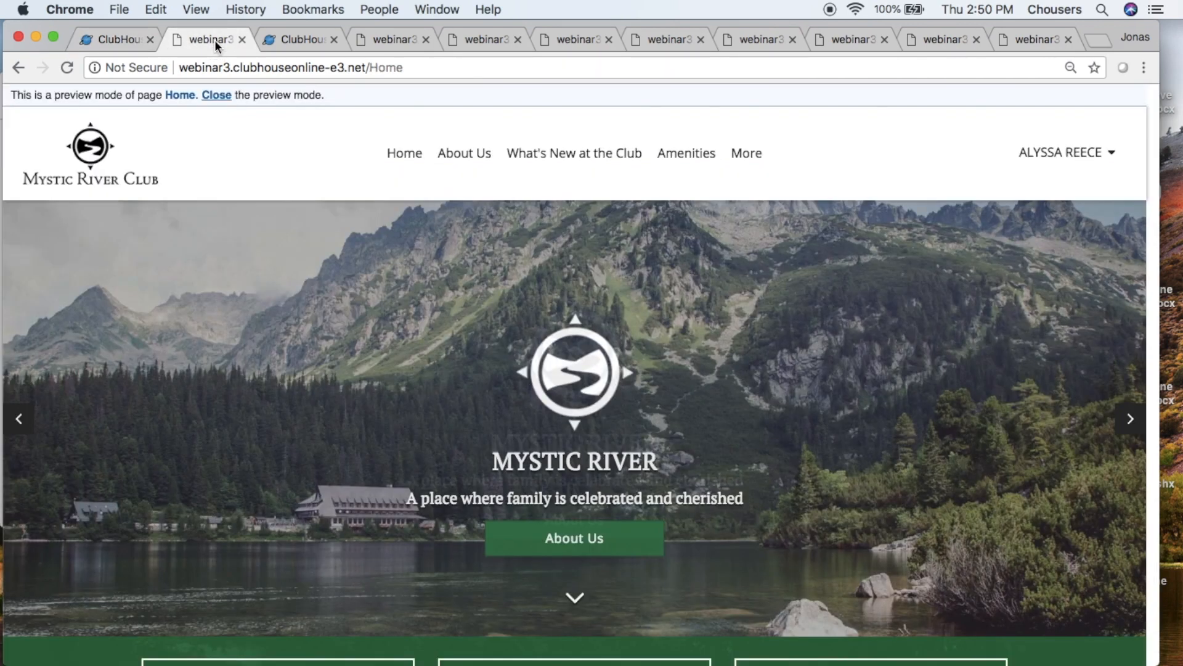
pyautogui.click(67, 68)
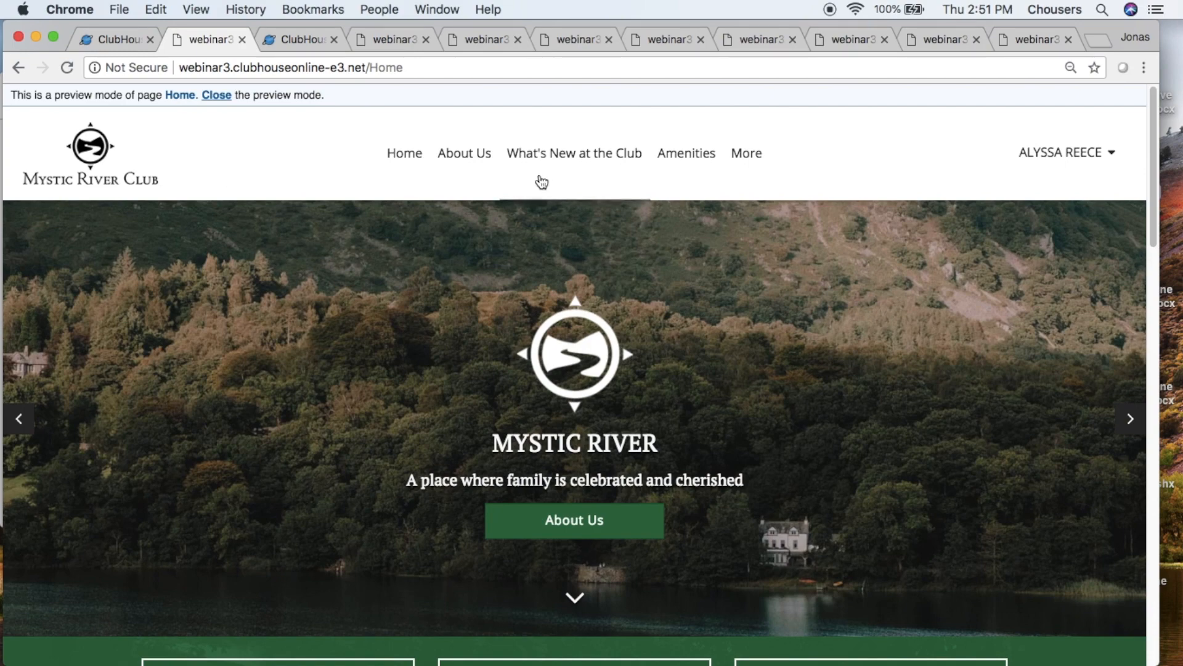
pyautogui.moveTo(549, 166)
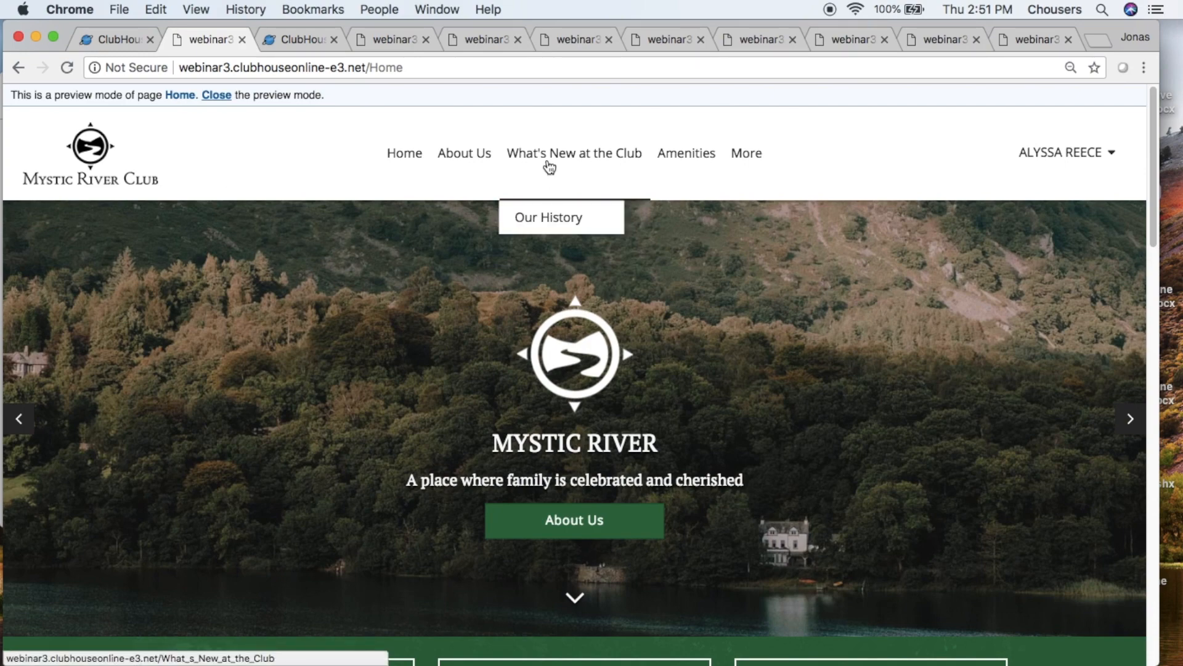
pyautogui.click(549, 218)
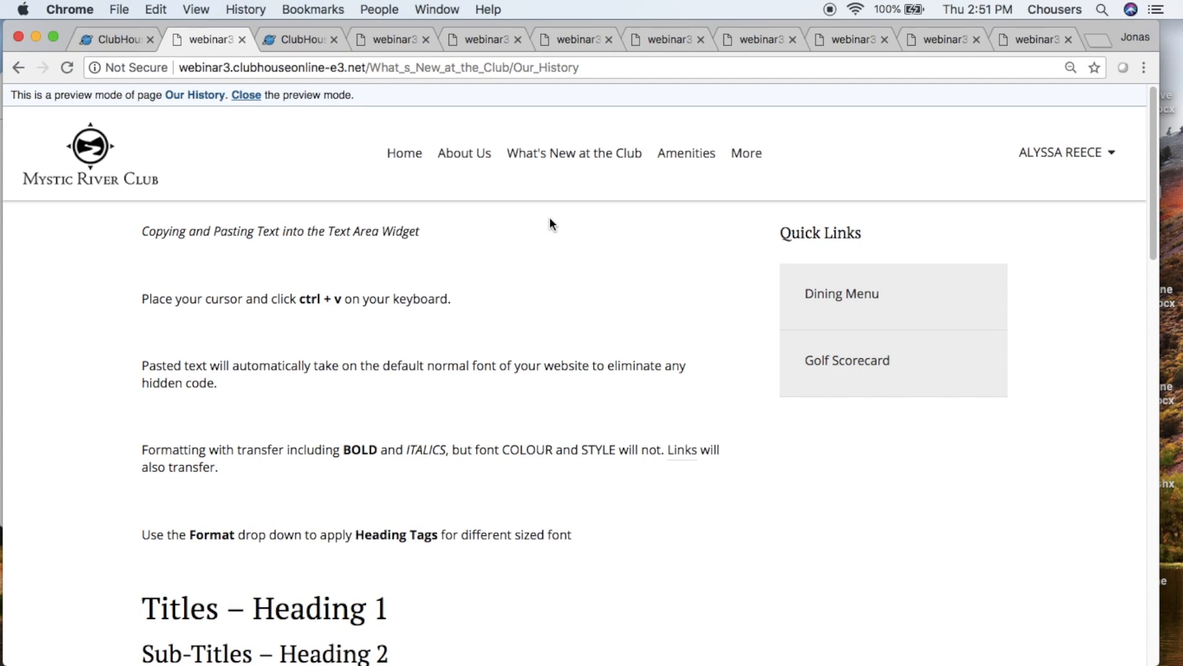
# - Test the Dining Menu and Golf Scorecard quick links, returning to the Our History page after each
pyautogui.click(875, 306)
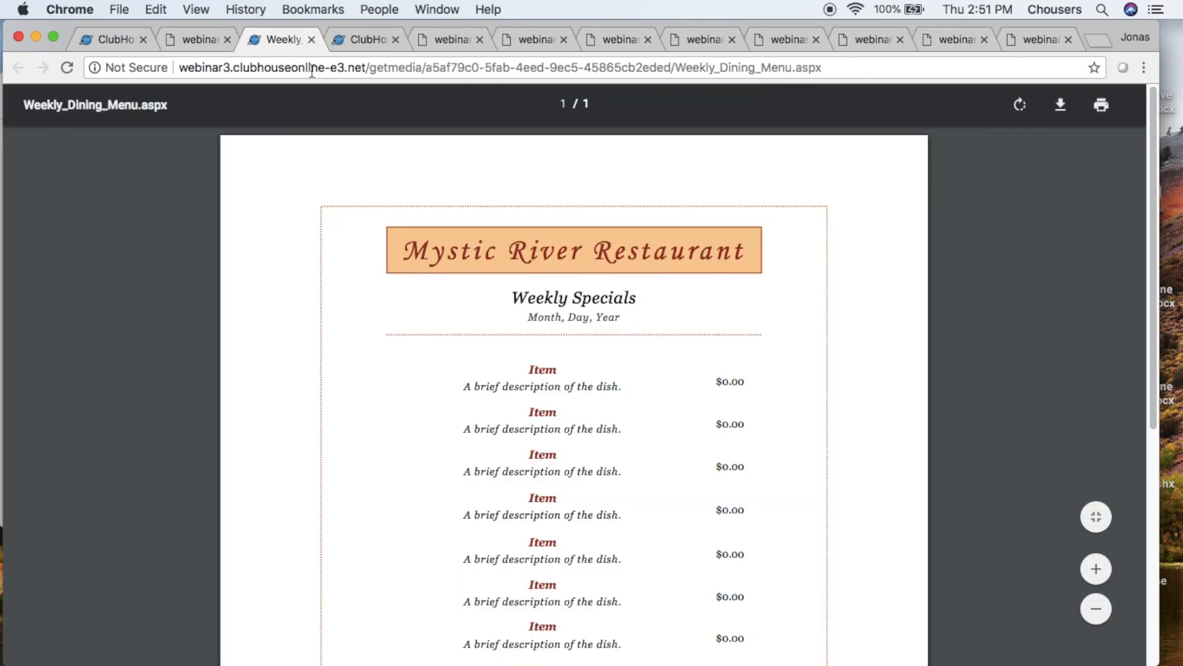
pyautogui.click(311, 39)
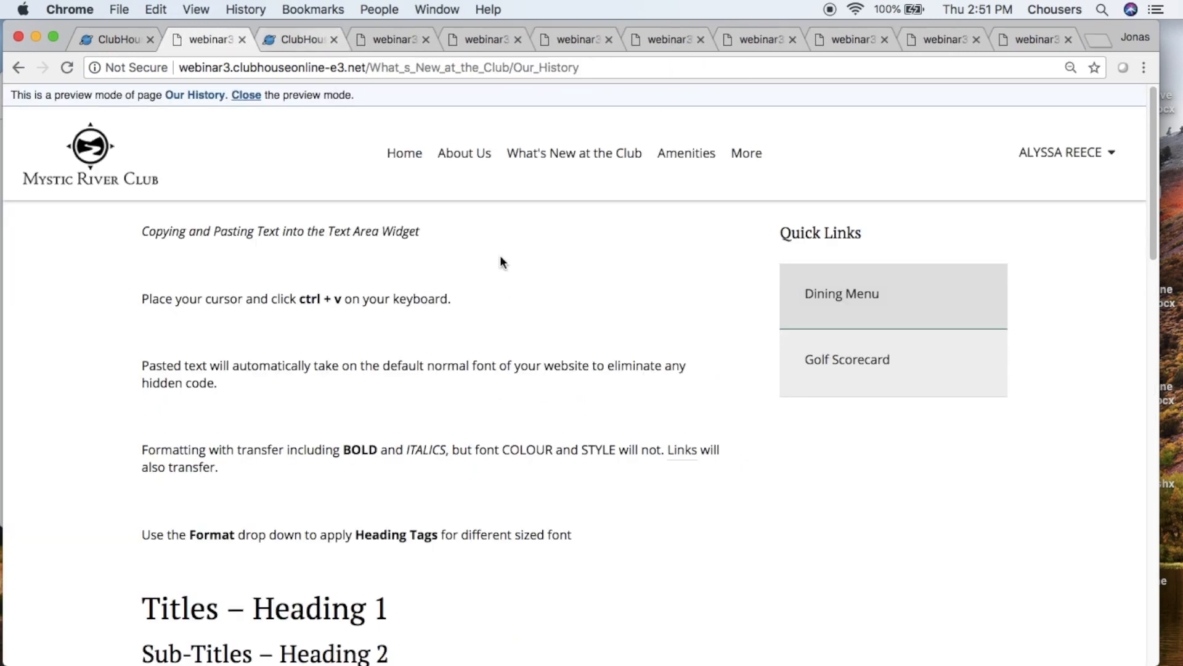
pyautogui.click(919, 377)
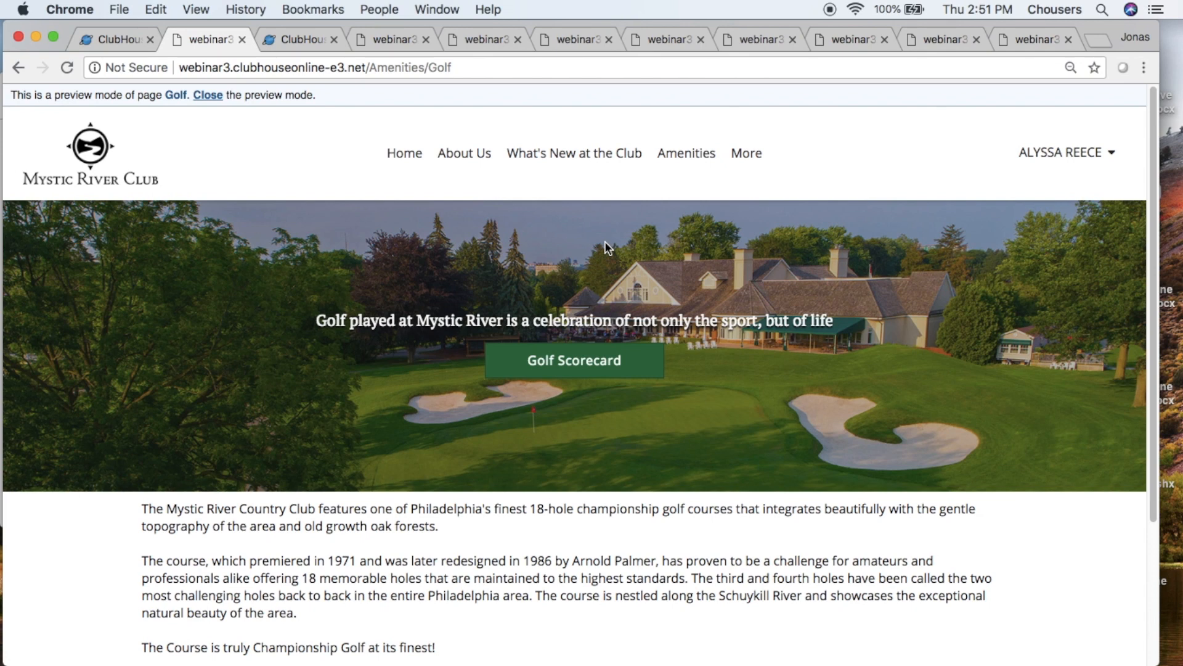
pyautogui.click(27, 72)
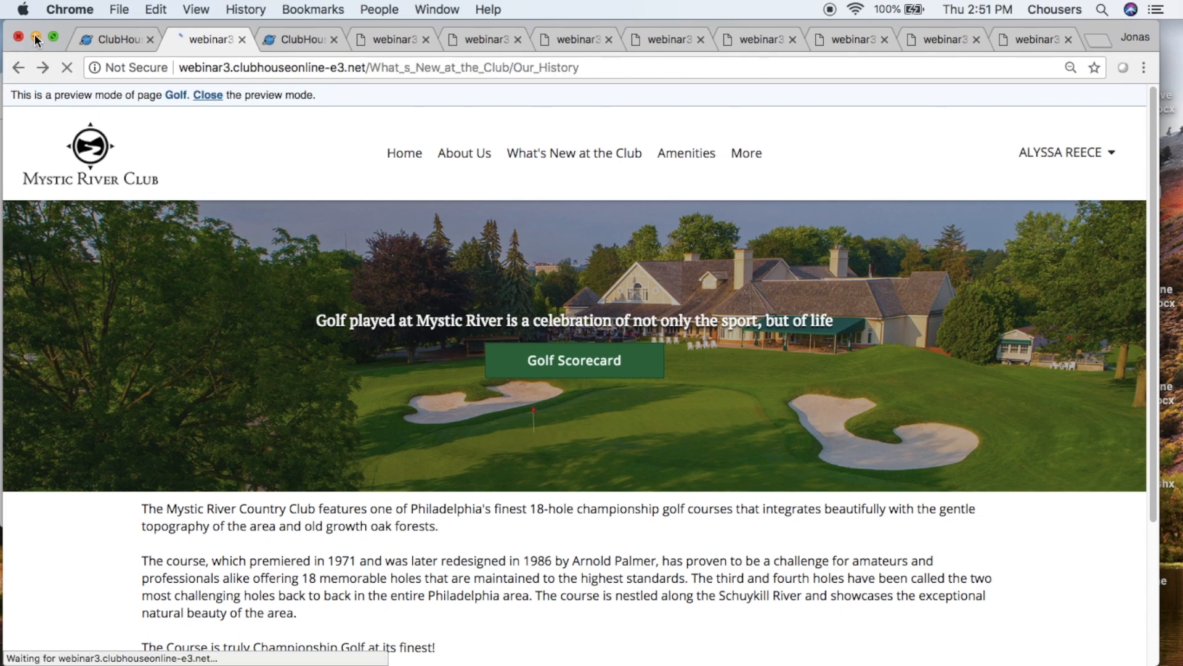
# - Test the contact e-mail link, check the recipient and subject of the new message, and discard the draft
pyautogui.scroll(-6, 650, 316)
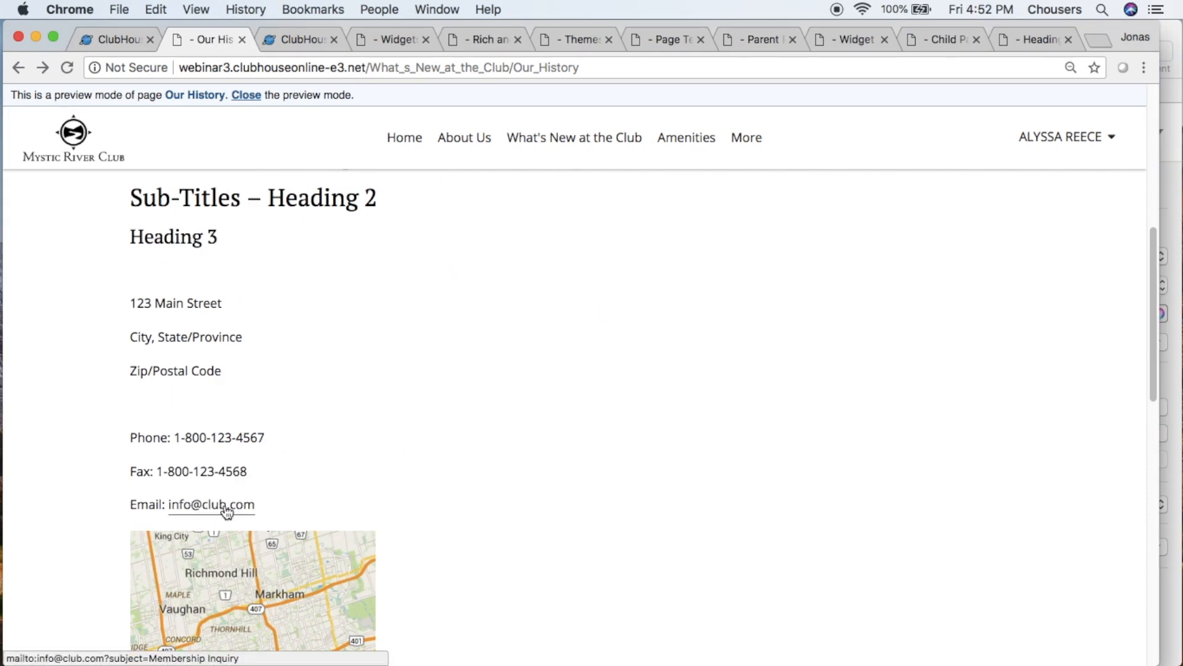
pyautogui.click(226, 511)
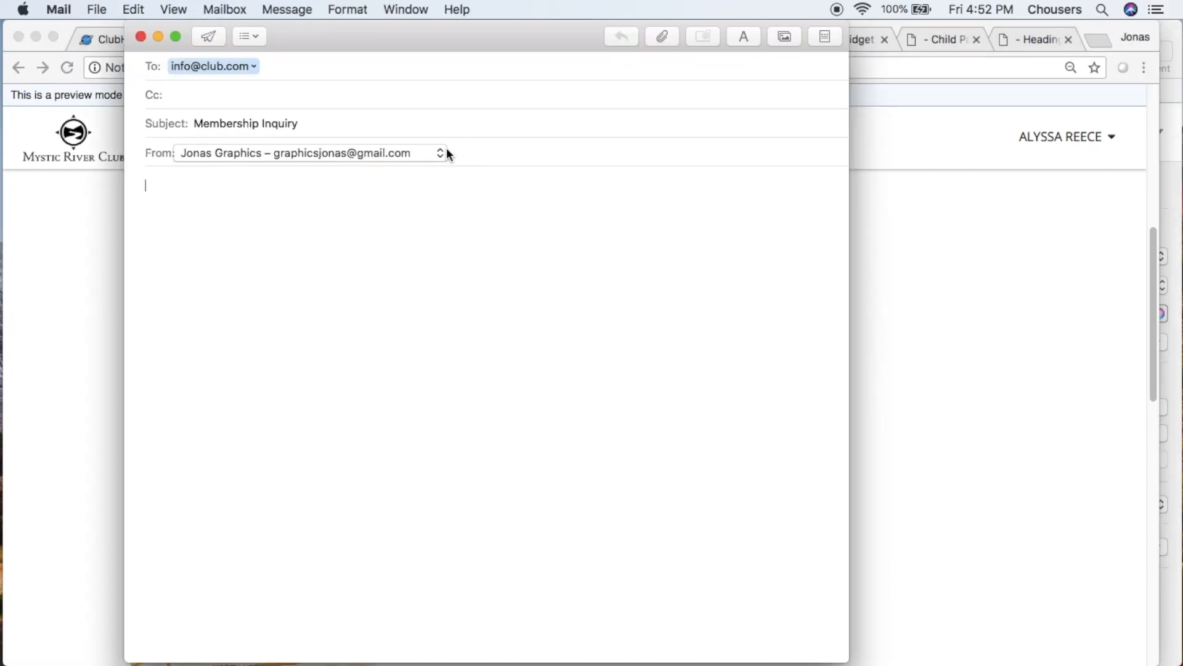
pyautogui.click(269, 66)
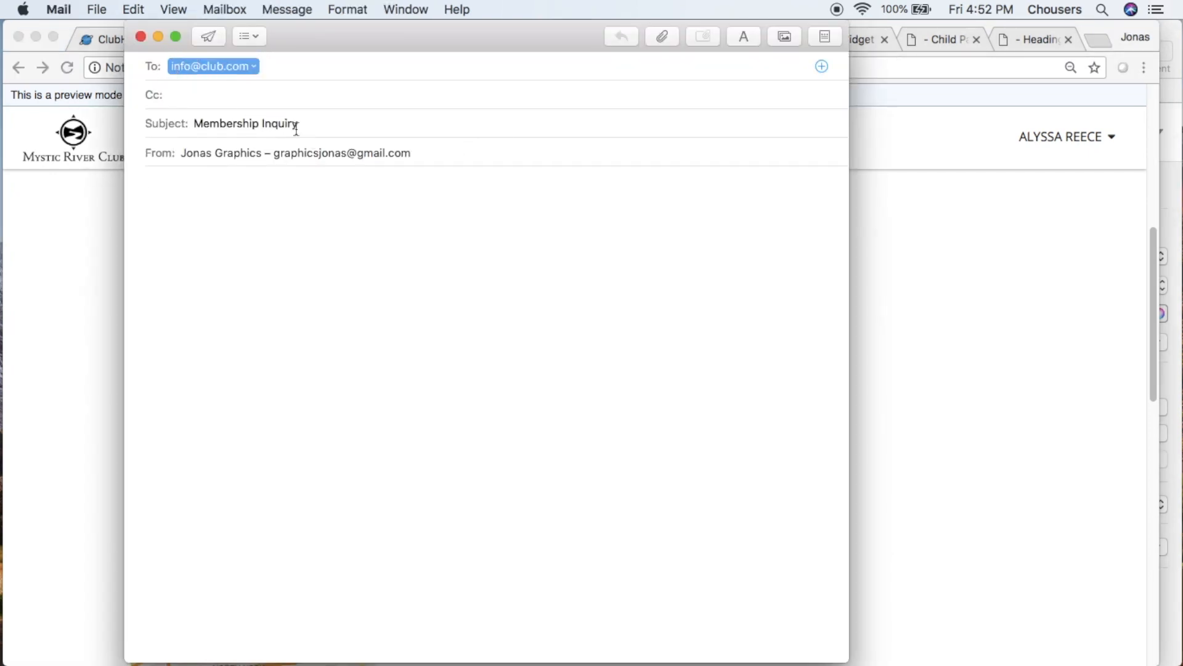
pyautogui.moveTo(310, 125); pyautogui.dragTo(197, 127)
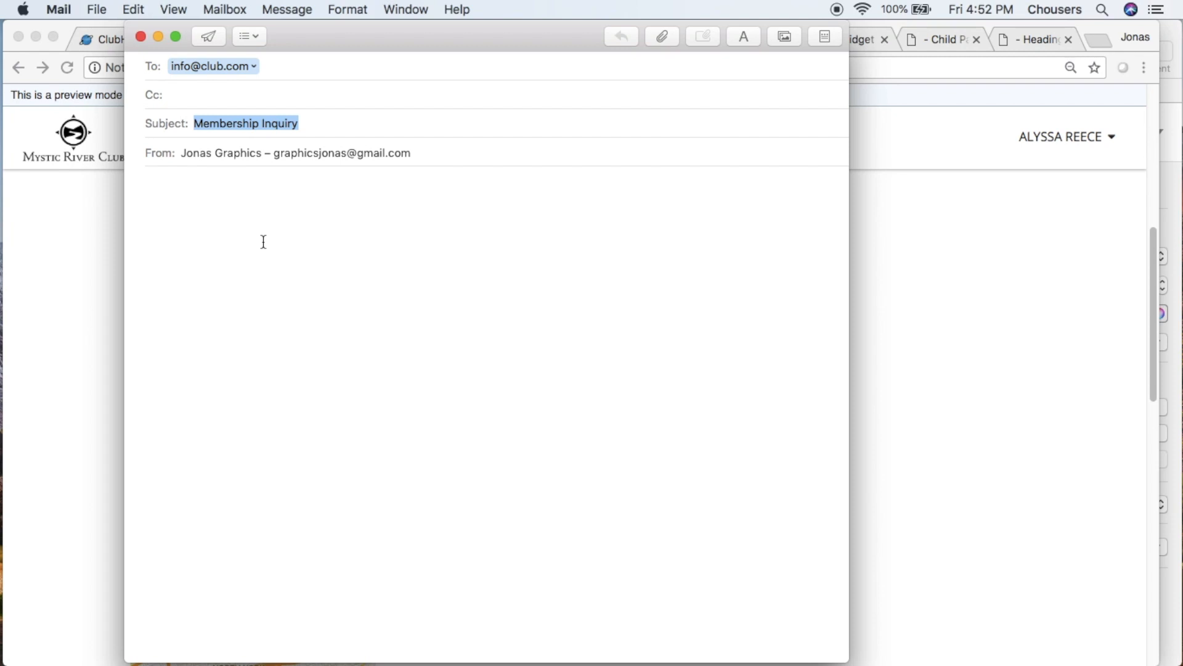
pyautogui.click(140, 37)
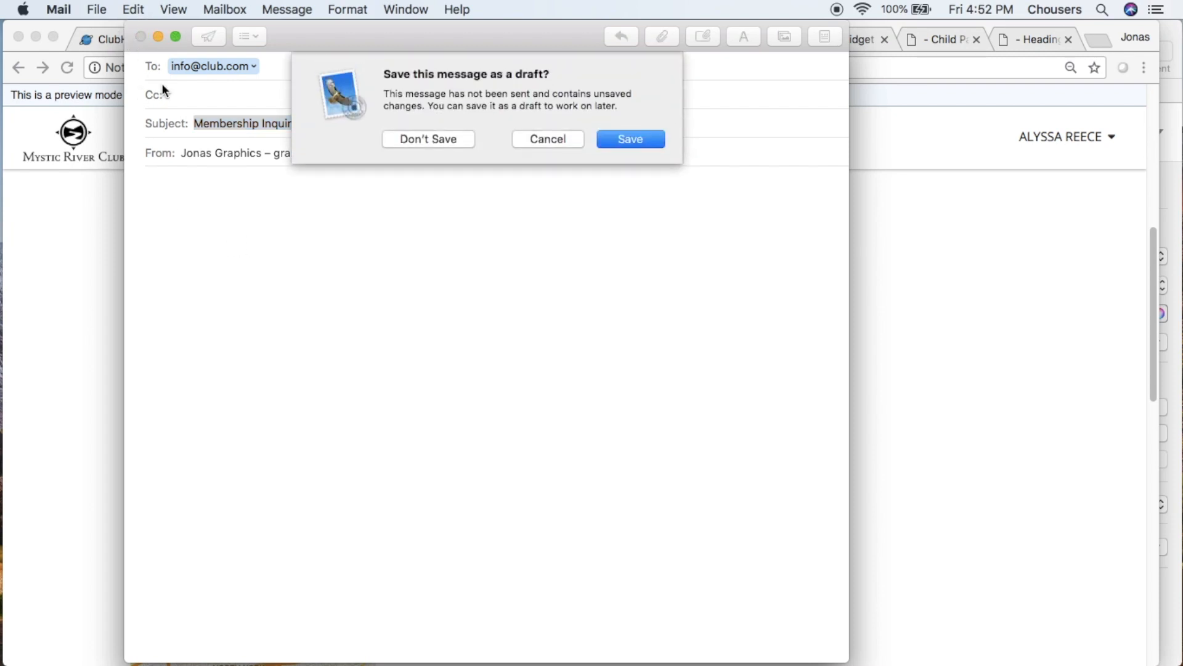
pyautogui.click(425, 140)
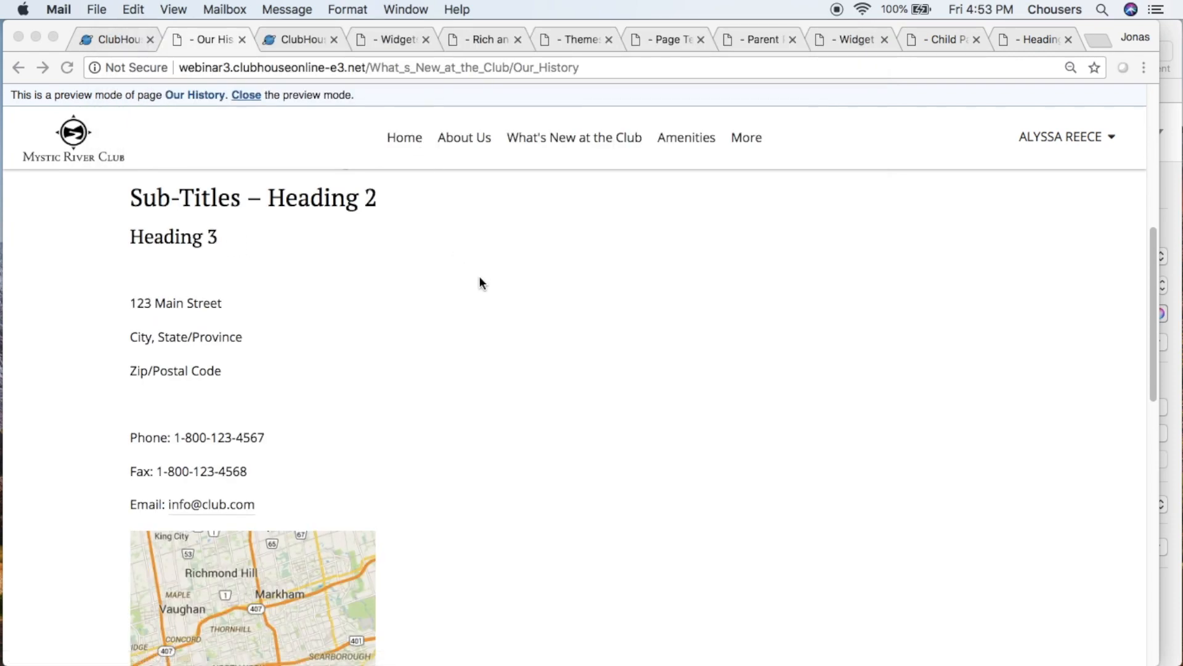
pyautogui.scroll(-15, 482, 286)
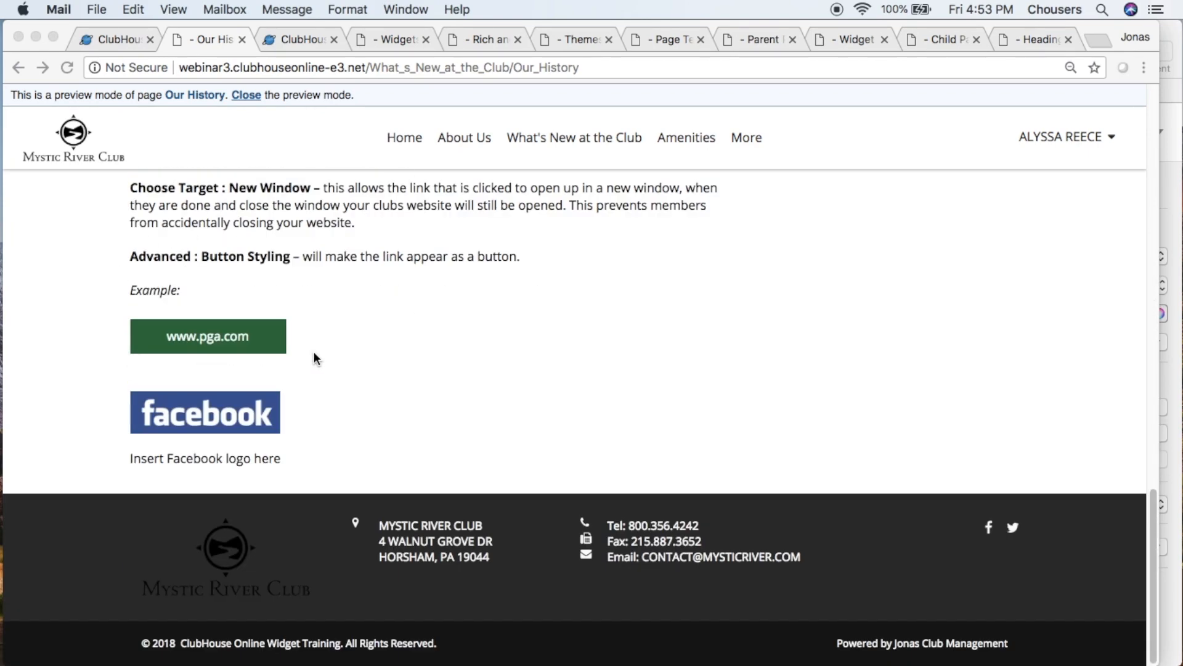
pyautogui.click(249, 346)
pyautogui.click(251, 351)
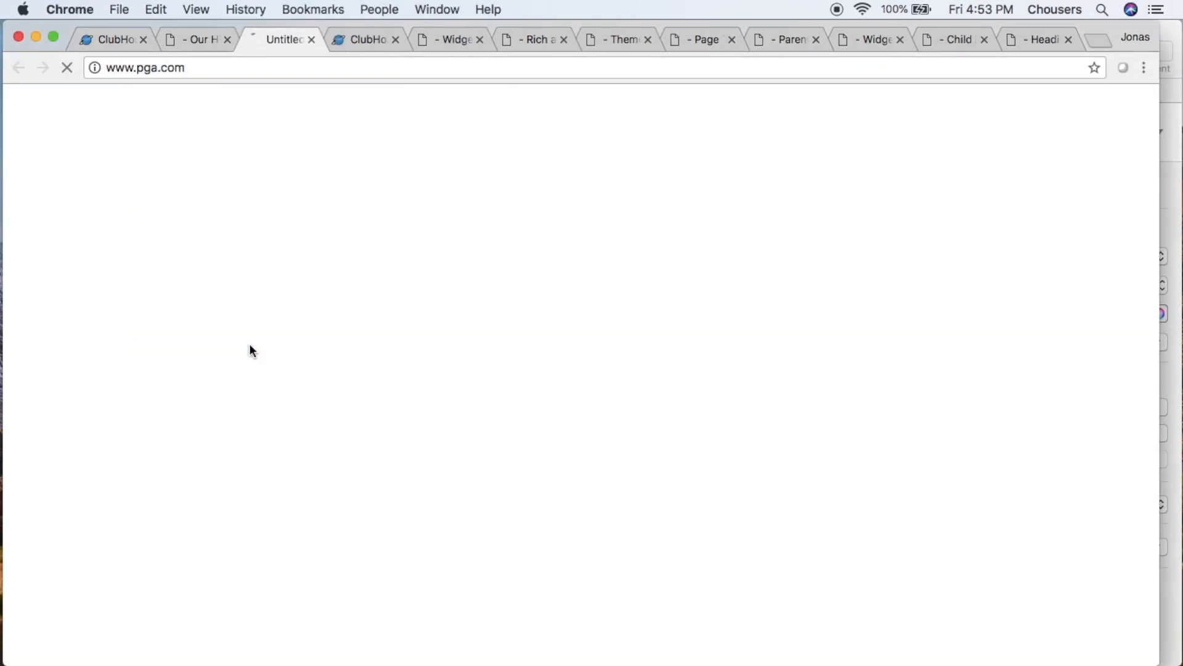
pyautogui.moveTo(302, 248)
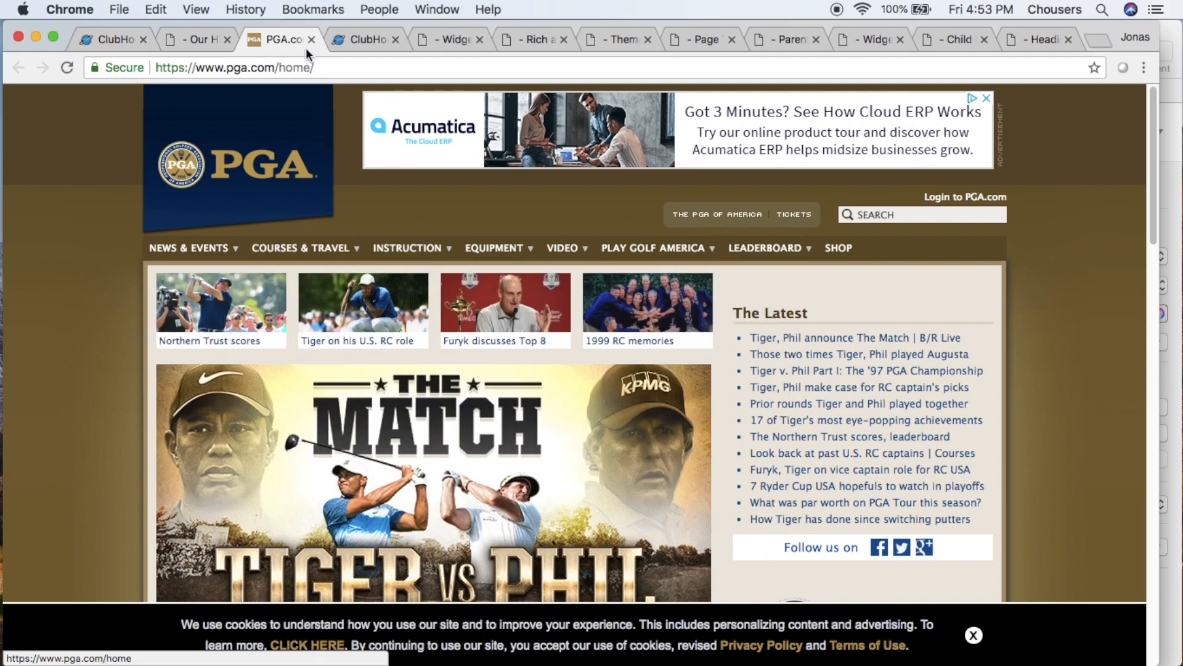
# - Close the PGA page, test the Facebook logo link on the Our History page, and close the Facebook page
pyautogui.click(312, 39)
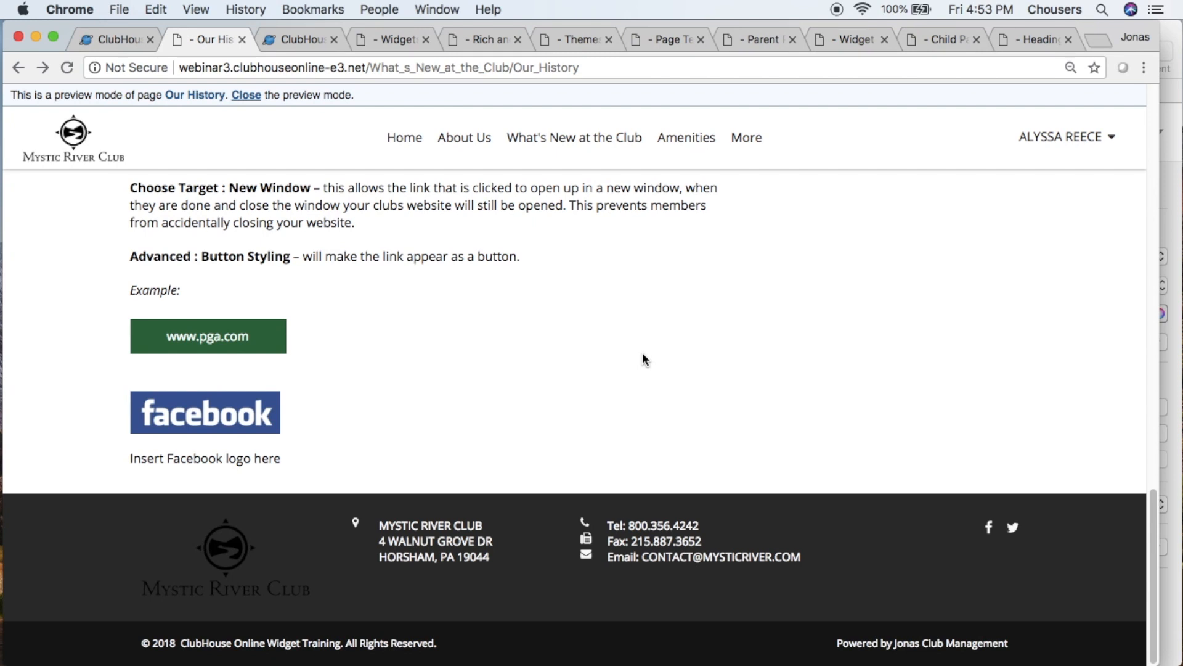
pyautogui.click(257, 434)
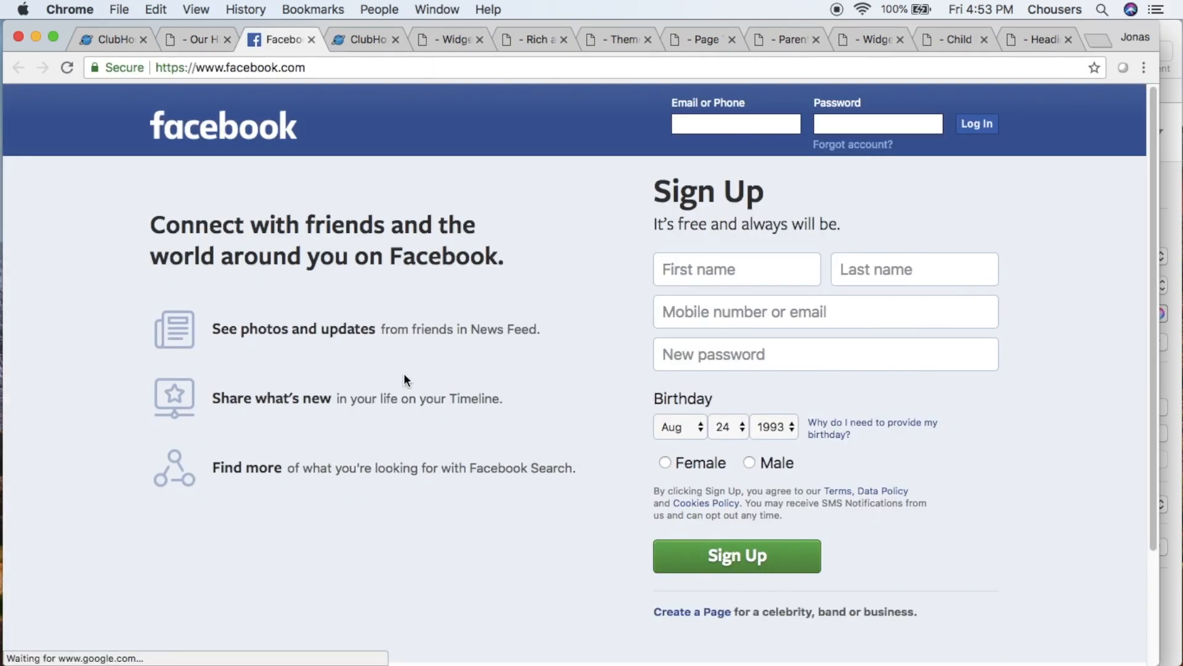
pyautogui.click(312, 39)
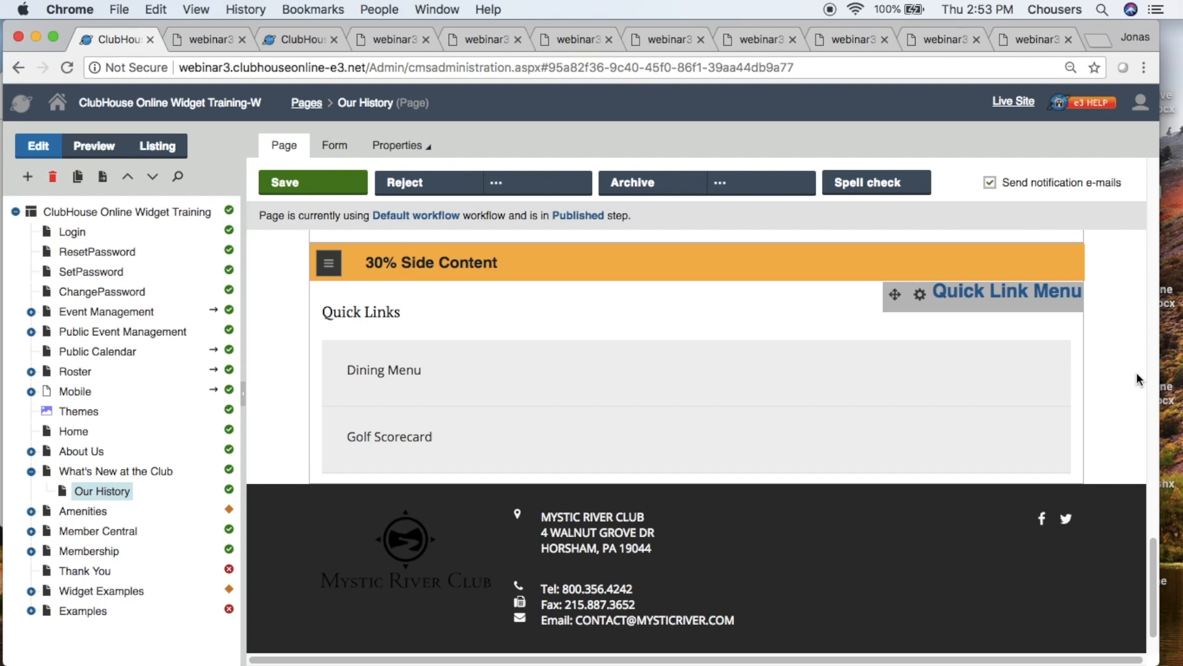
# - Review the Quick Link Menu widget's properties on the Our History page and close them without changes
pyautogui.click(919, 297)
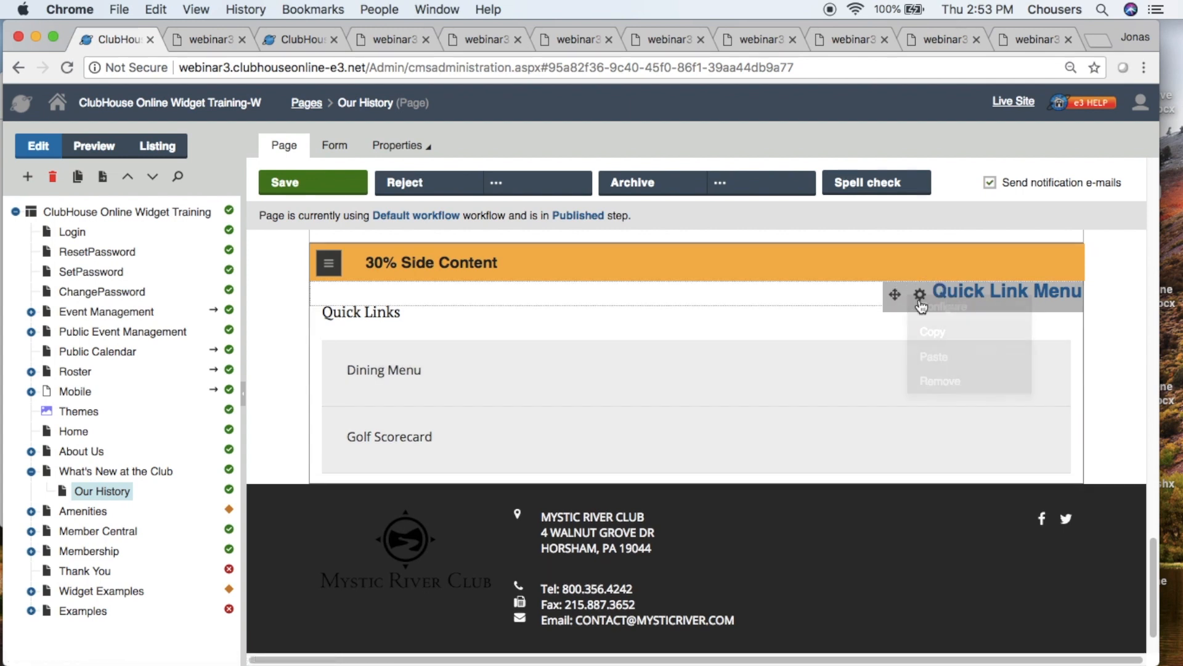
pyautogui.click(1006, 317)
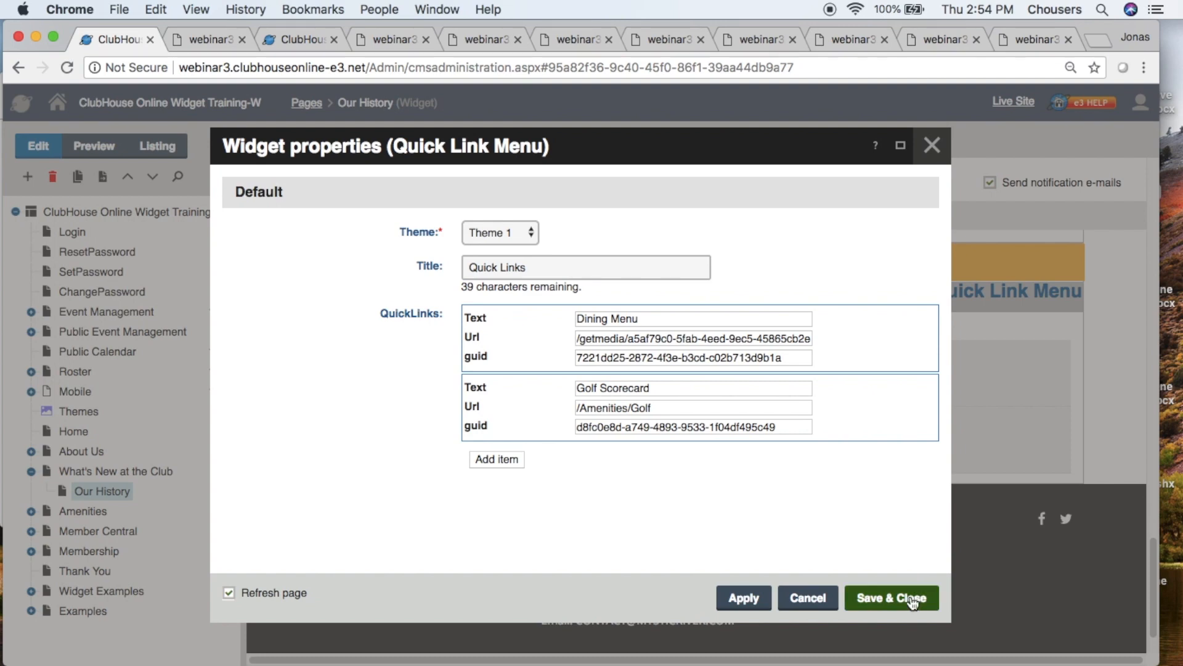
pyautogui.click(932, 147)
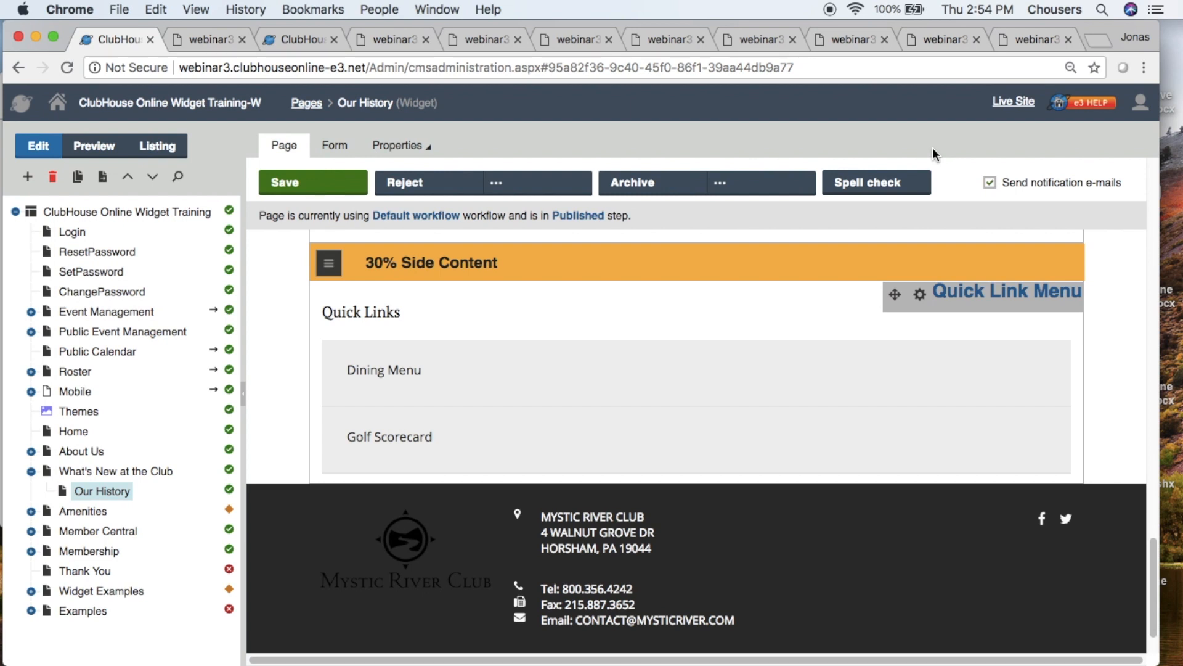
# - Duplicate the Title and Summary - Large widget within the 100% Content zone of the What's New at the Club page and save the page
pyautogui.click(99, 475)
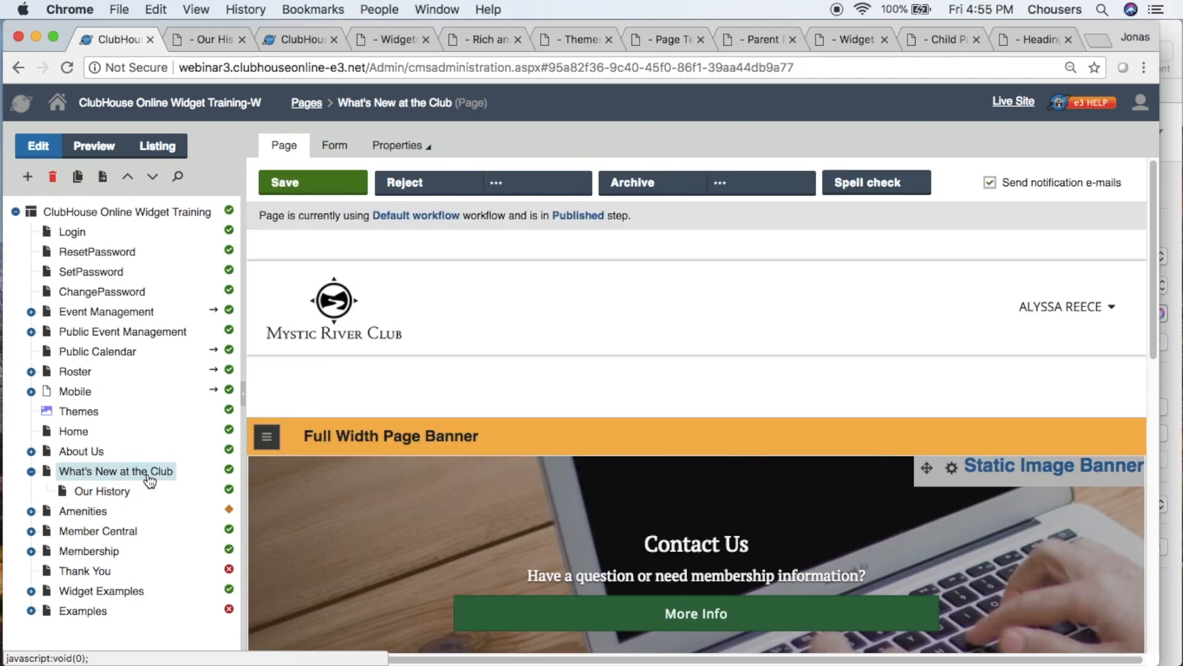
pyautogui.scroll(-7, 346, 516)
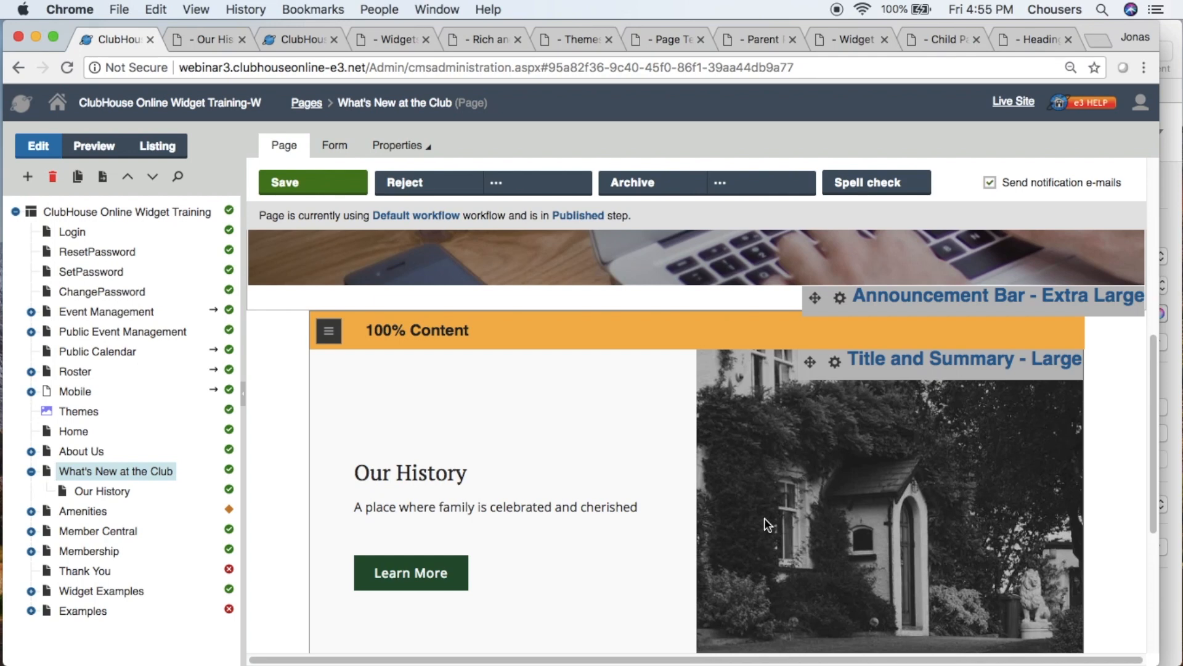
pyautogui.click(835, 362)
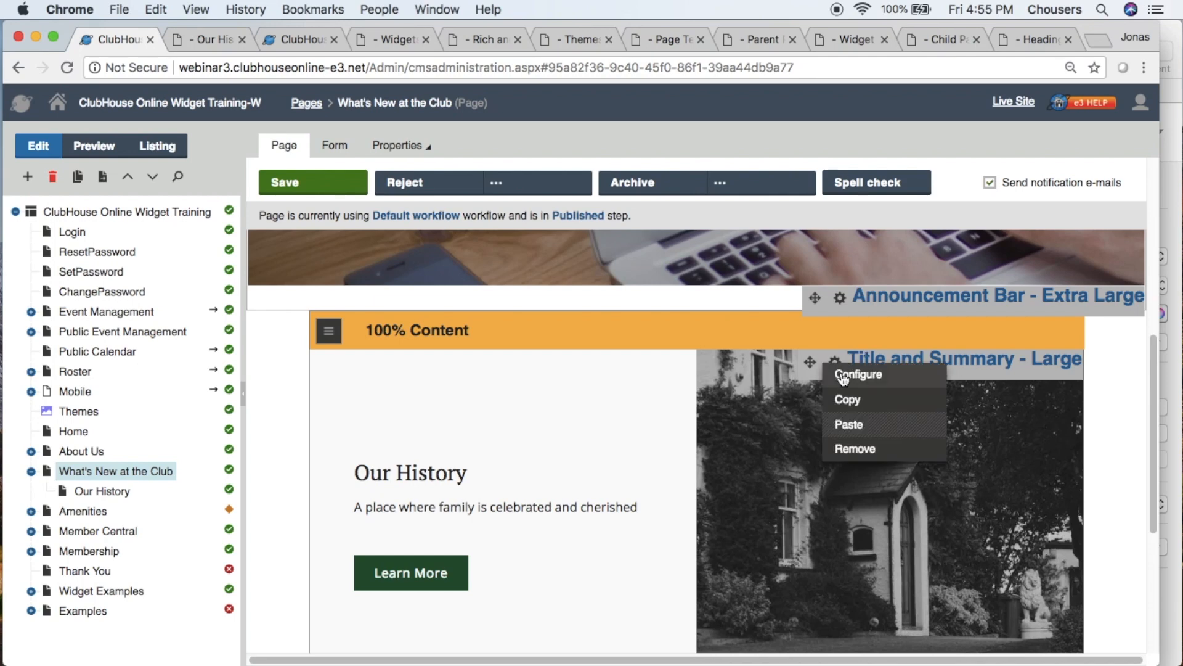
pyautogui.click(860, 399)
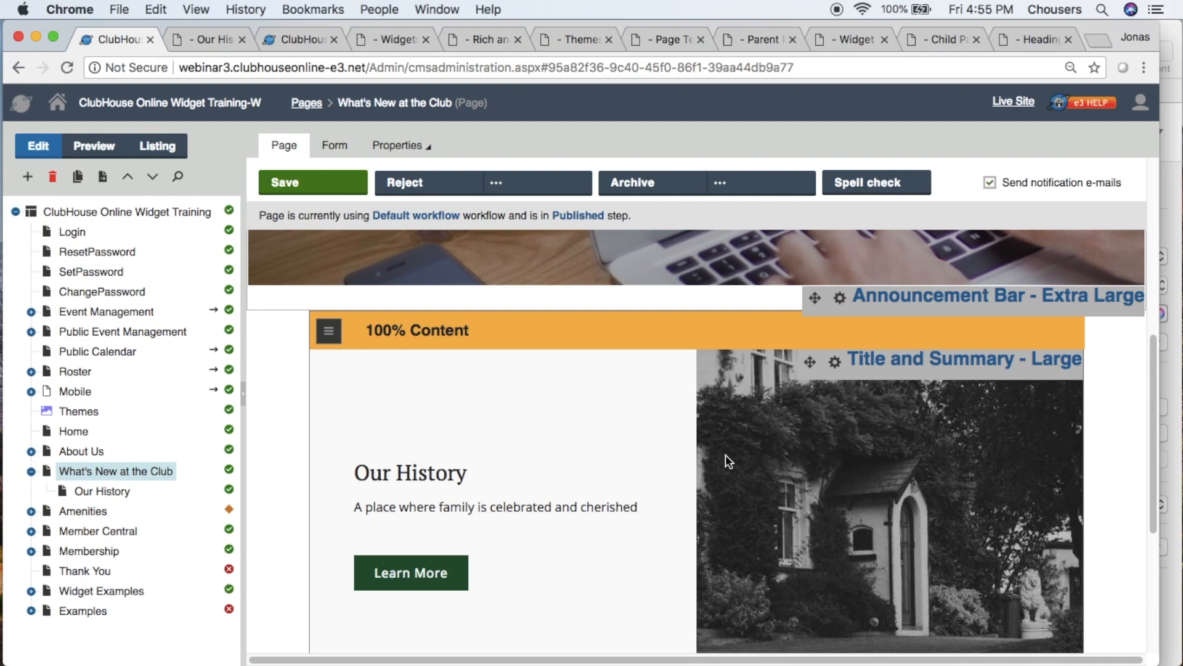
pyautogui.click(329, 332)
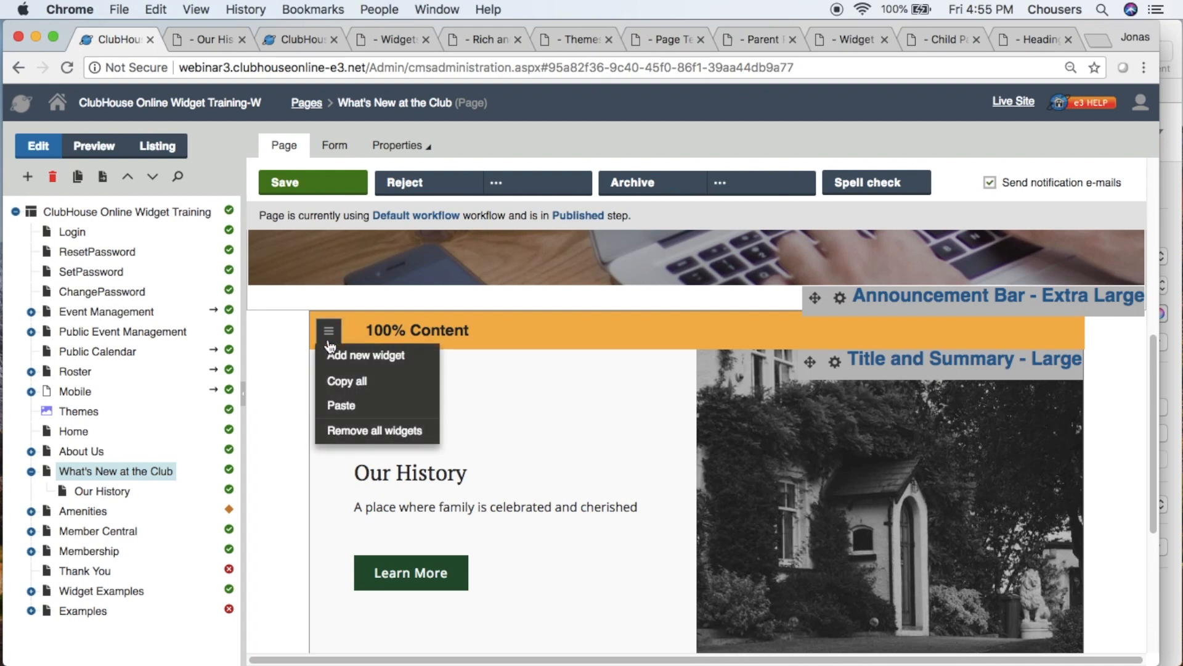
pyautogui.click(338, 408)
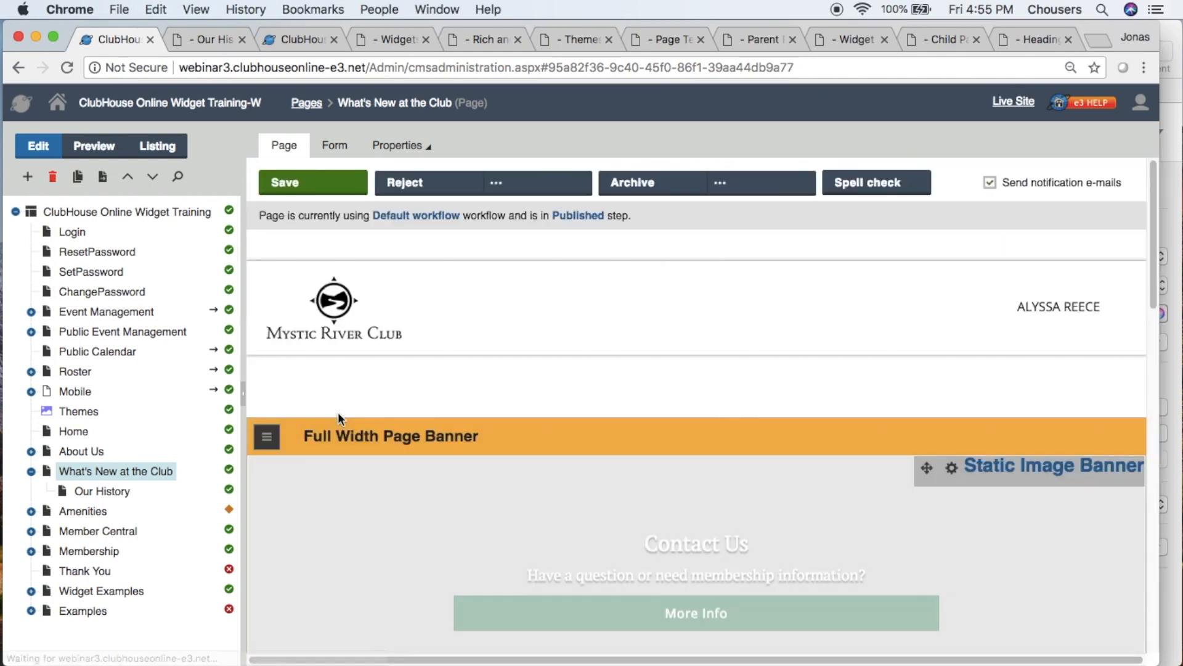
pyautogui.scroll(-10, 338, 412)
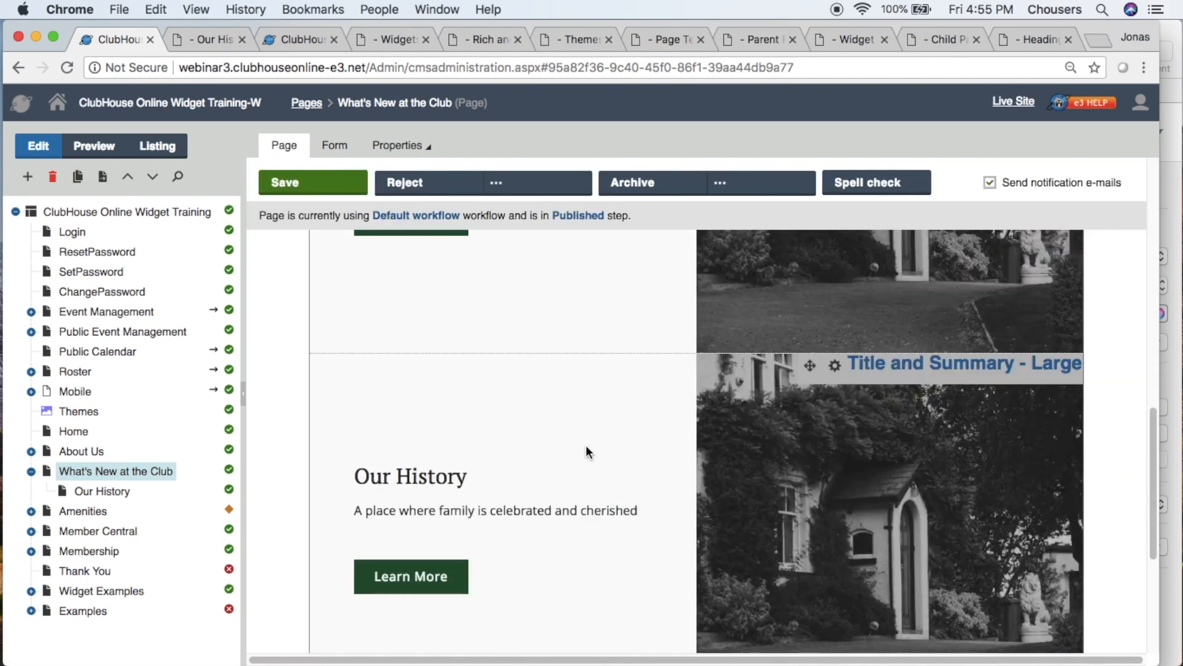
pyautogui.click(838, 372)
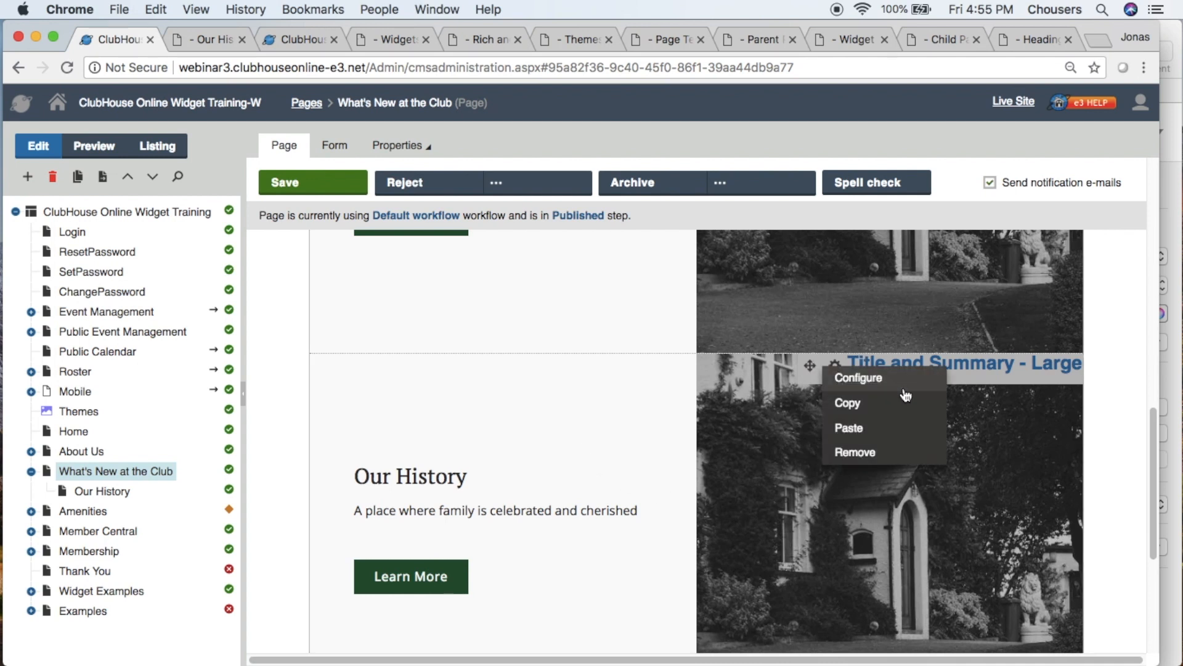
pyautogui.click(787, 327)
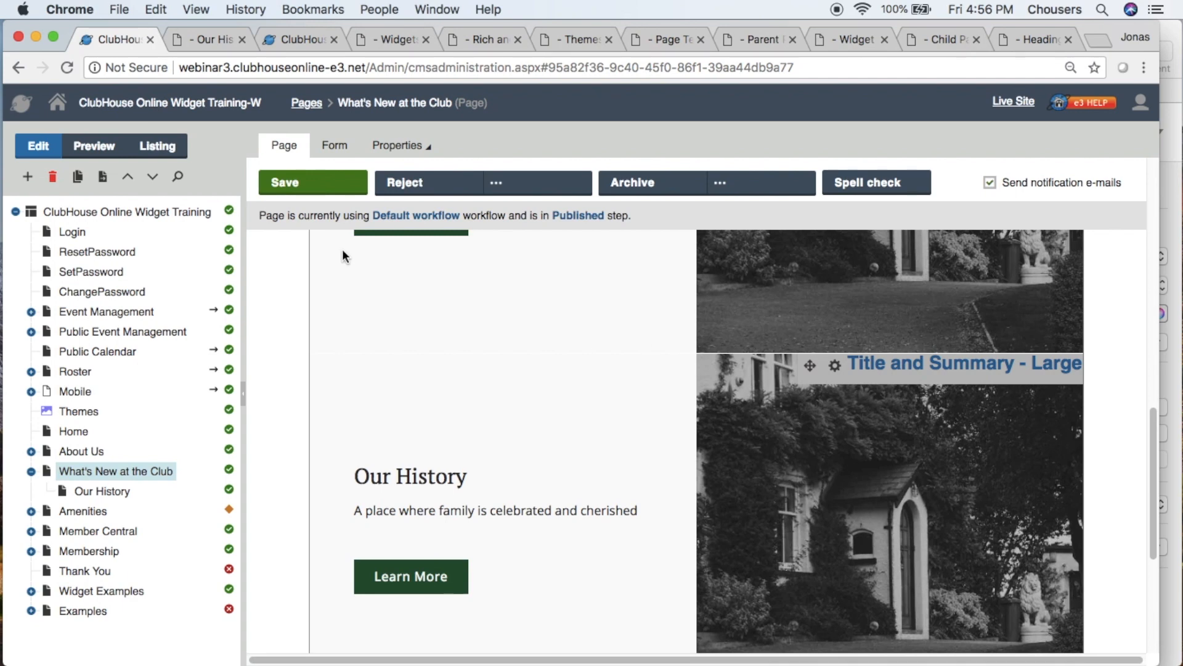
pyautogui.click(316, 188)
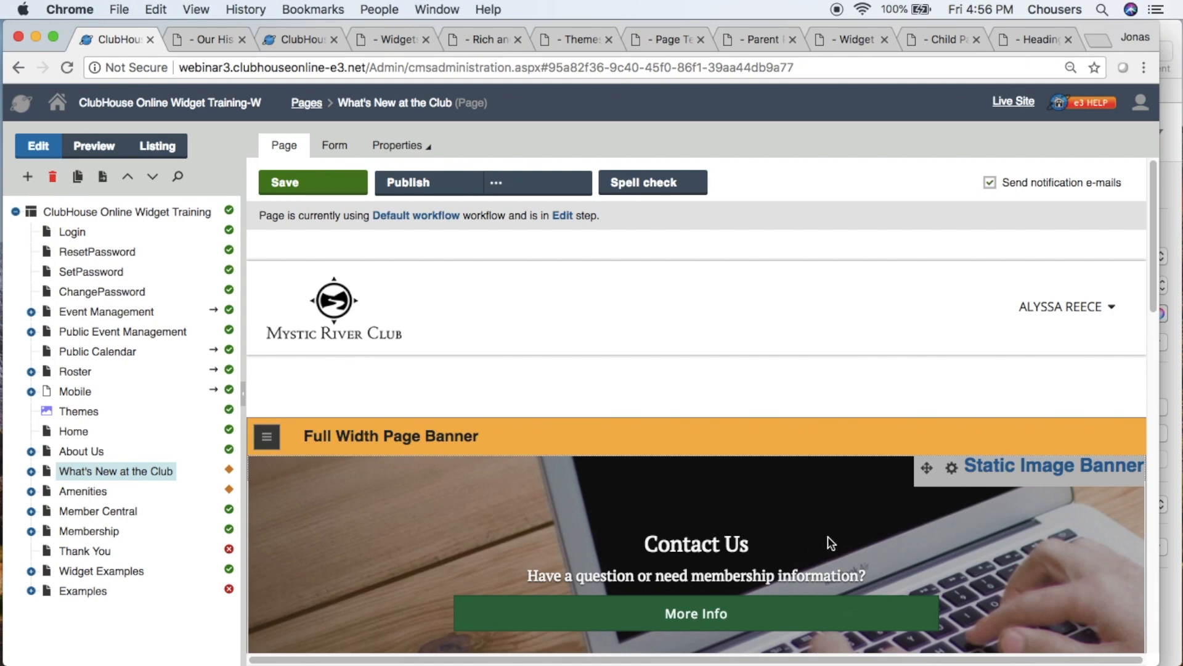
# - Copy the Static Image Banner from What's New at the Club into the Our History page's Full Width Page Banner zone and save
pyautogui.click(951, 471)
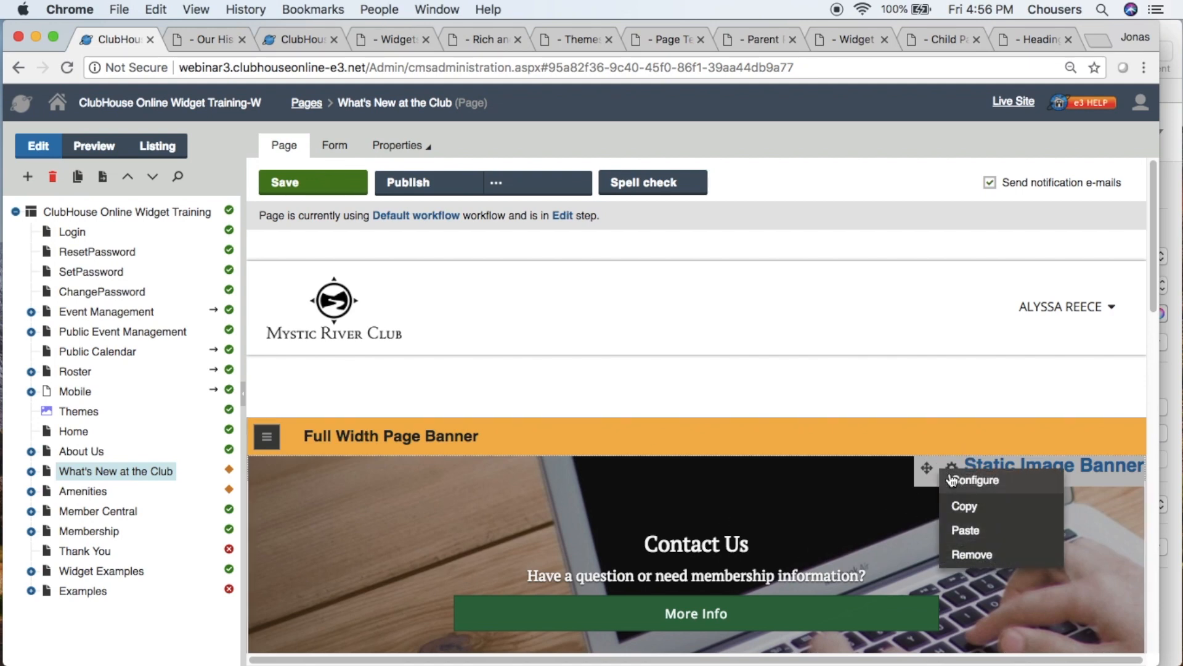
pyautogui.click(957, 515)
pyautogui.click(30, 472)
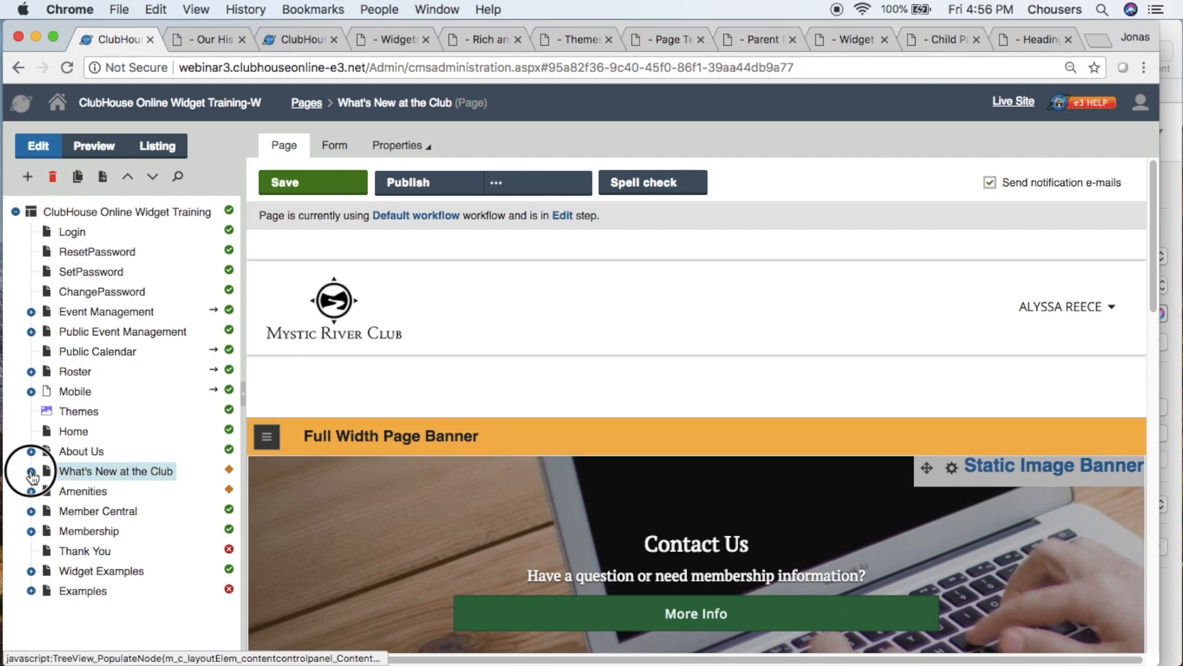
pyautogui.click(99, 491)
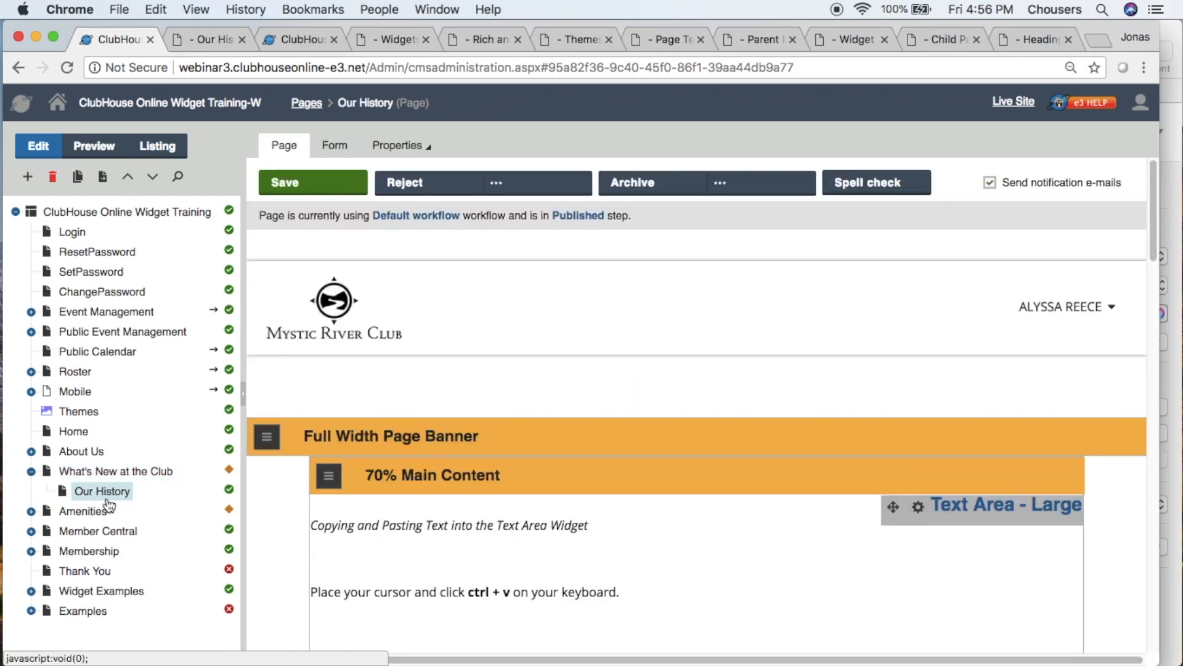
pyautogui.click(267, 437)
pyautogui.click(279, 511)
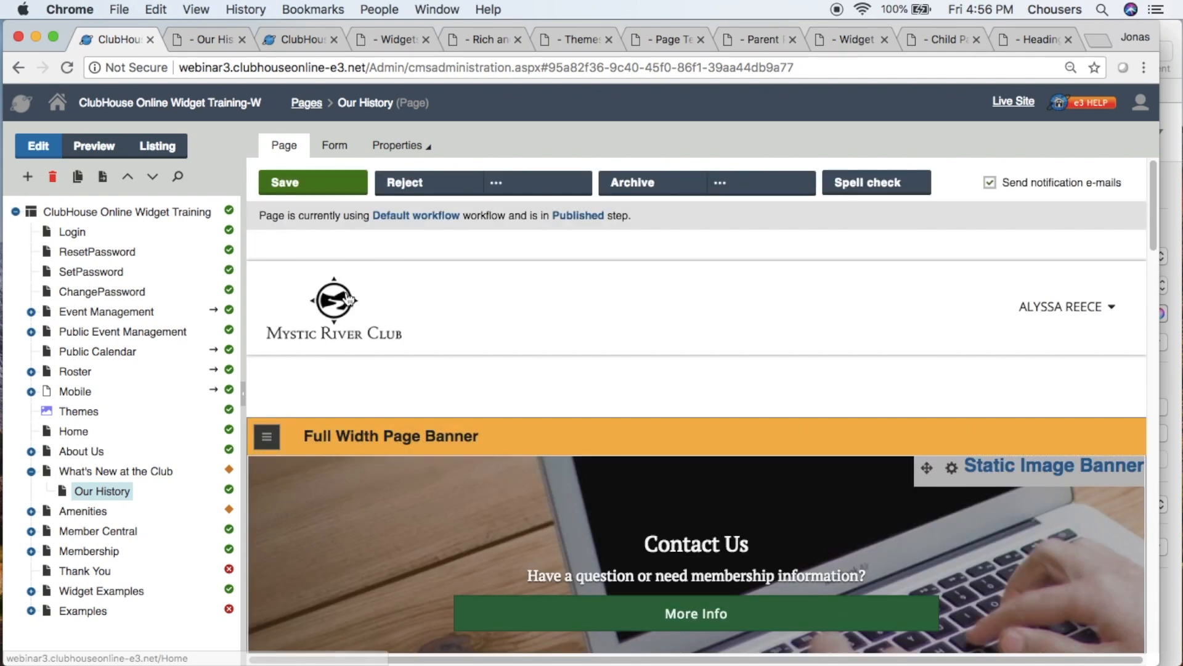
pyautogui.click(331, 192)
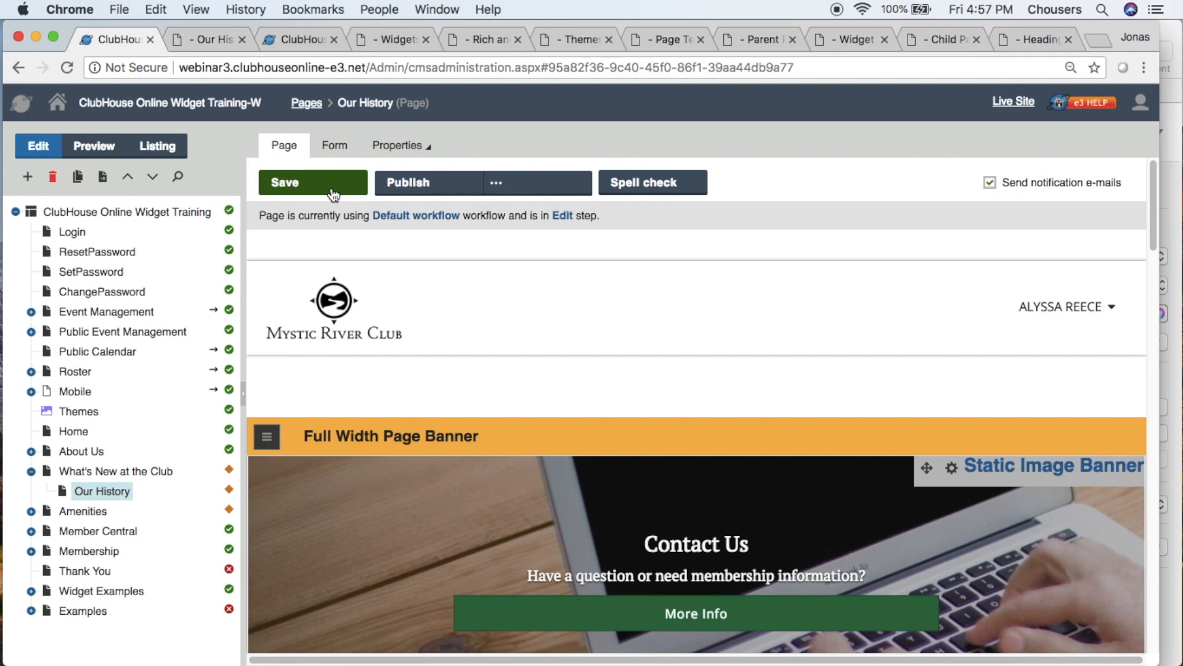
pyautogui.click(333, 194)
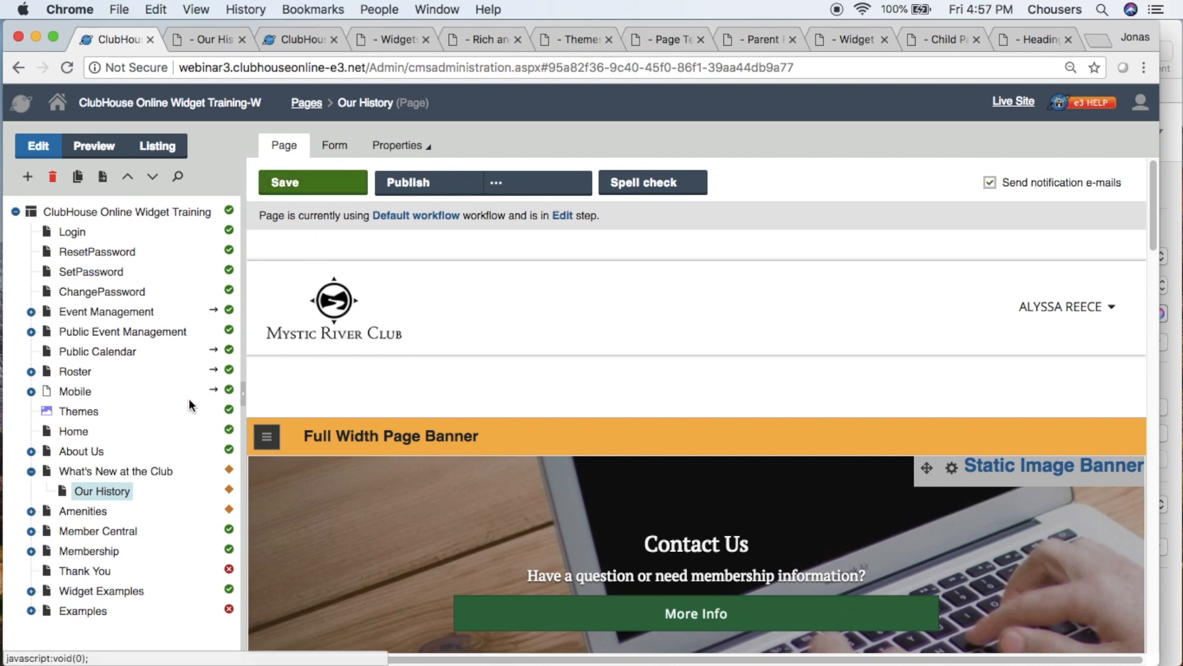
# - Copy all widgets from the About Us page's Full Width Page Banner zone into the same zone on the Our History page
pyautogui.click(85, 455)
pyautogui.scroll(-6, 321, 490)
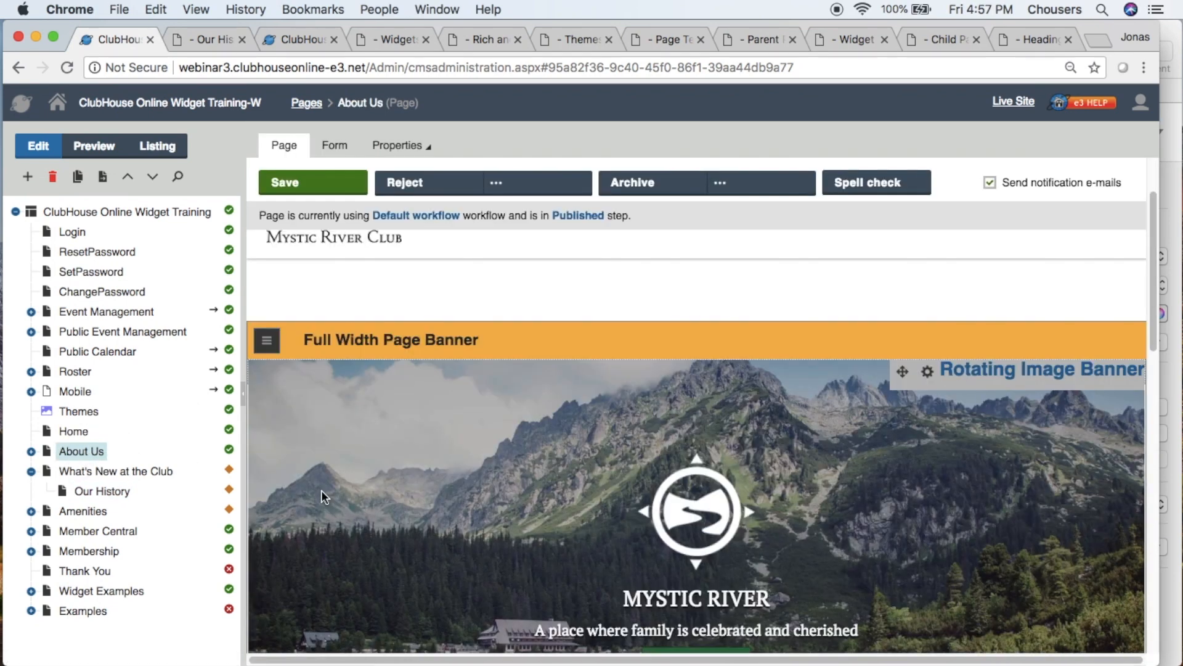
pyautogui.scroll(6, 322, 493)
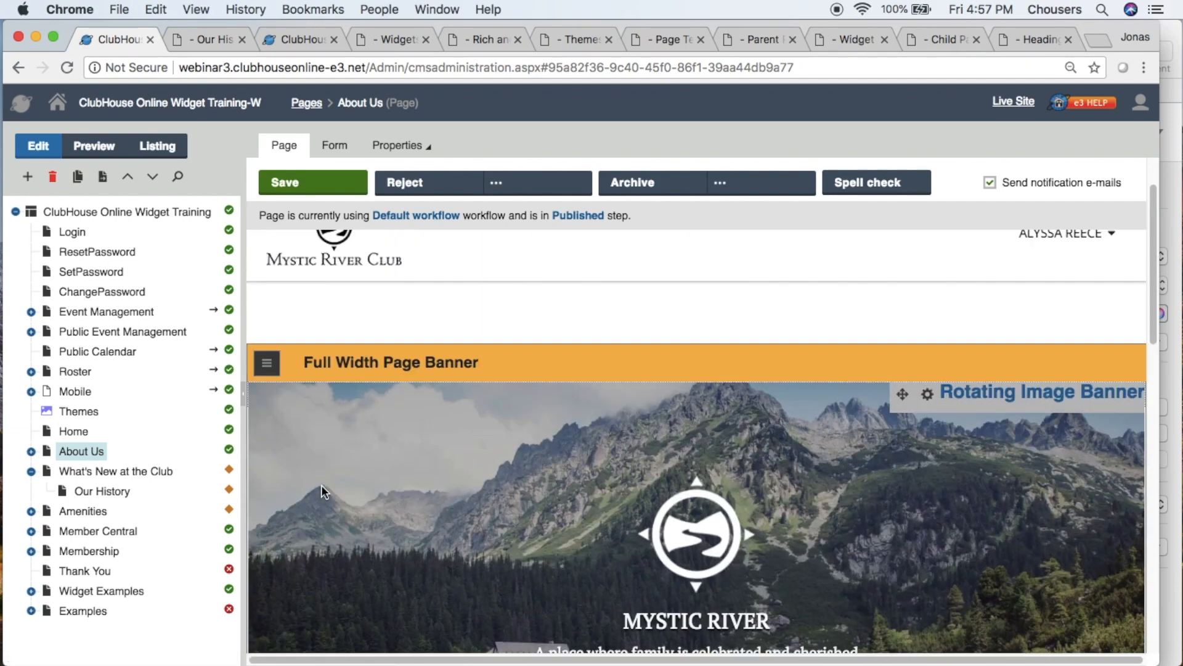
pyautogui.click(267, 364)
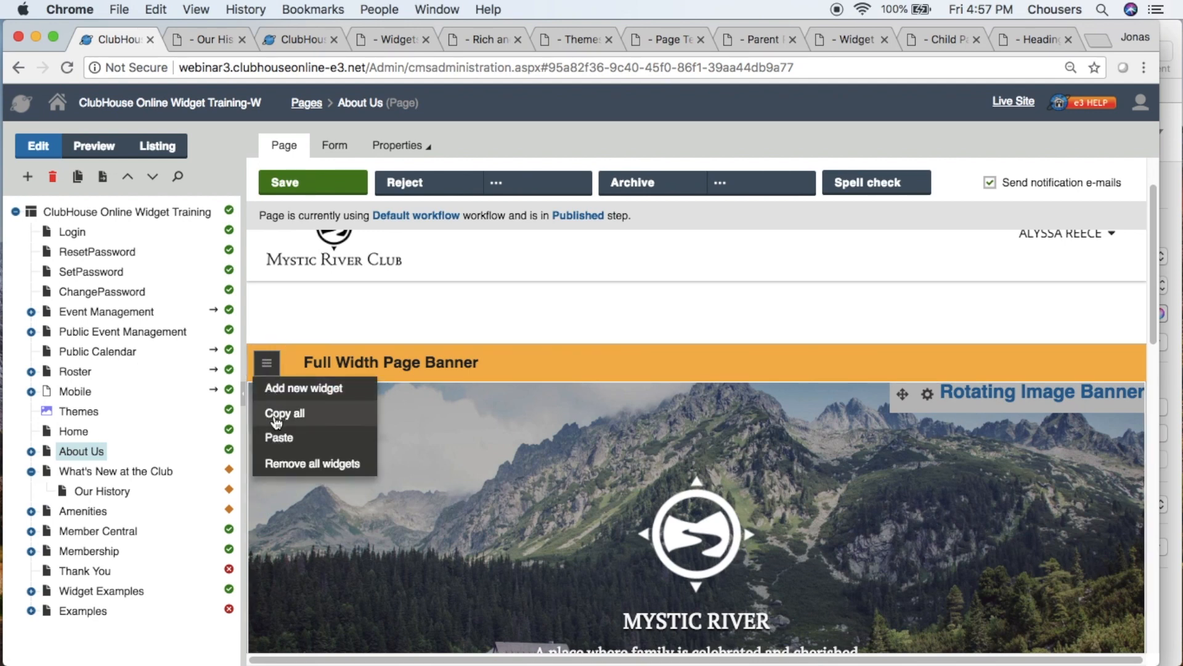
pyautogui.click(330, 415)
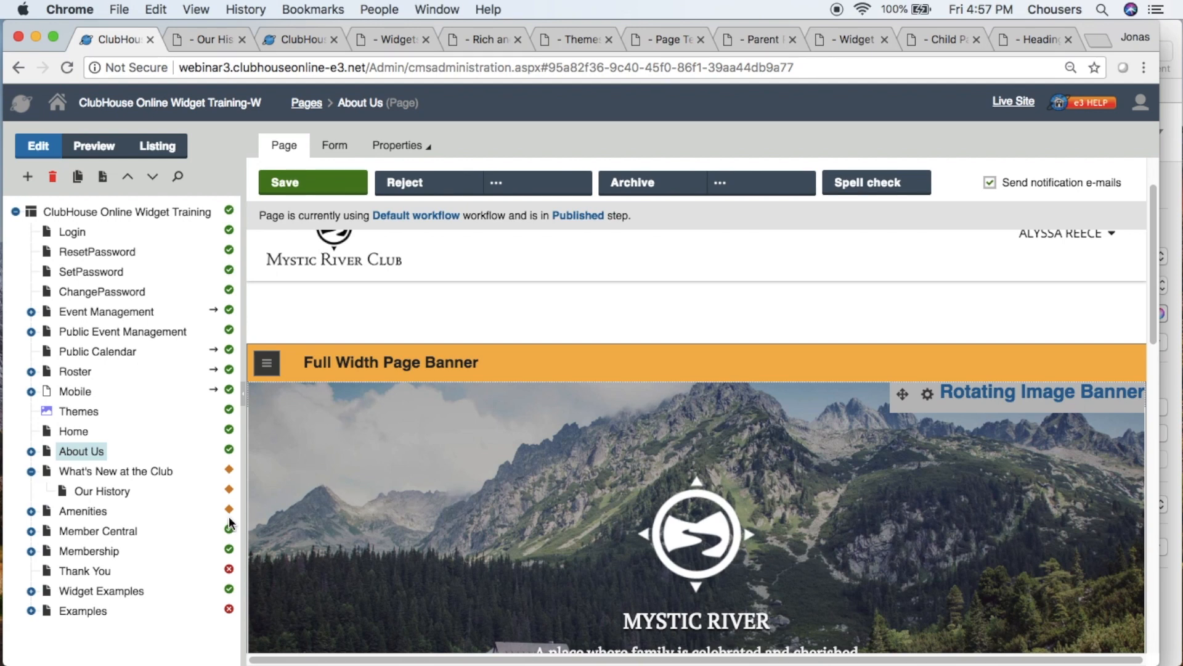
pyautogui.click(126, 499)
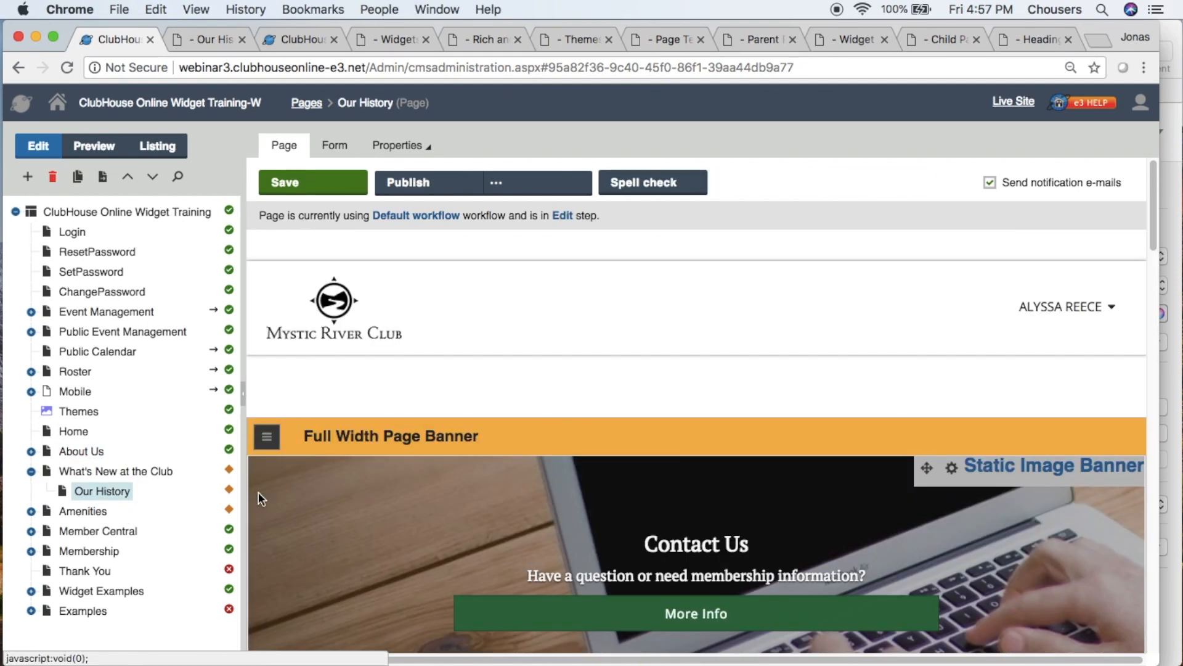
pyautogui.click(270, 438)
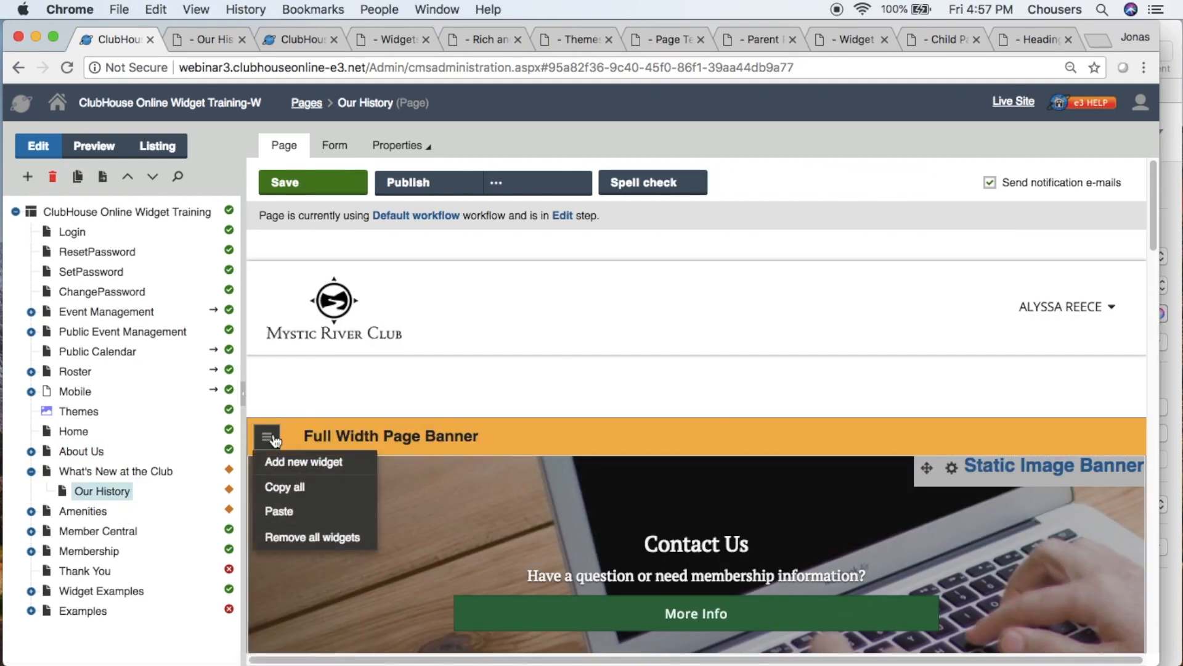
pyautogui.click(294, 509)
# - Move the Text Quick Links widget below the Full Width Quick Links widget on the Our History page
pyautogui.scroll(-10, 294, 508)
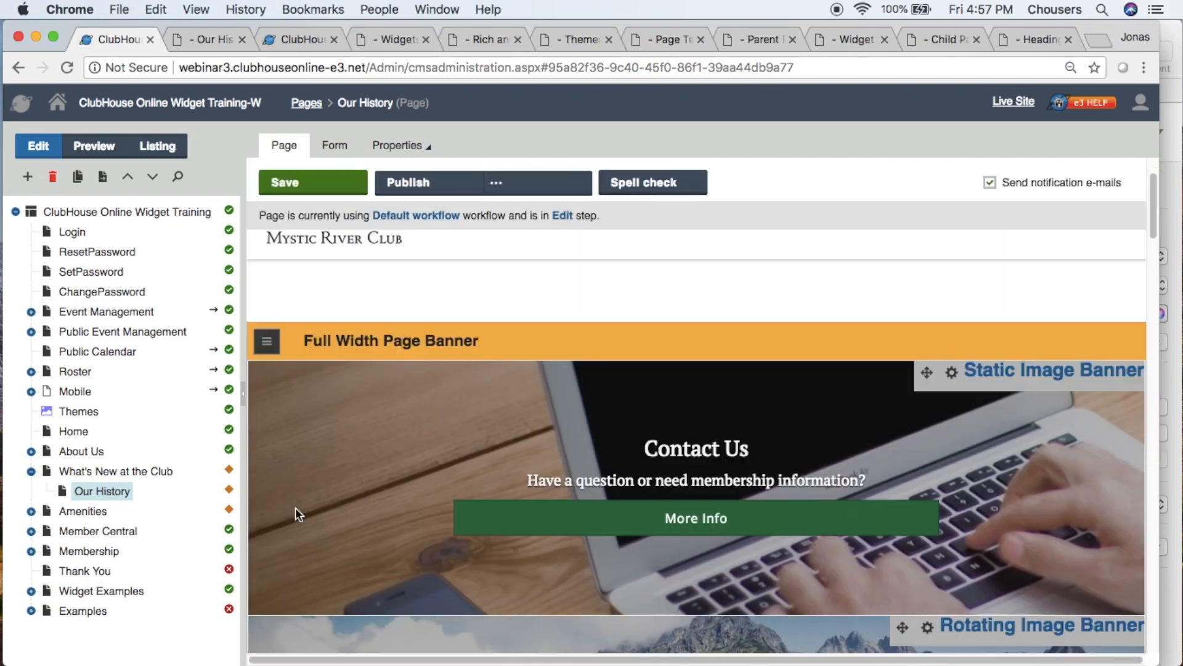
pyautogui.scroll(-3, 295, 508)
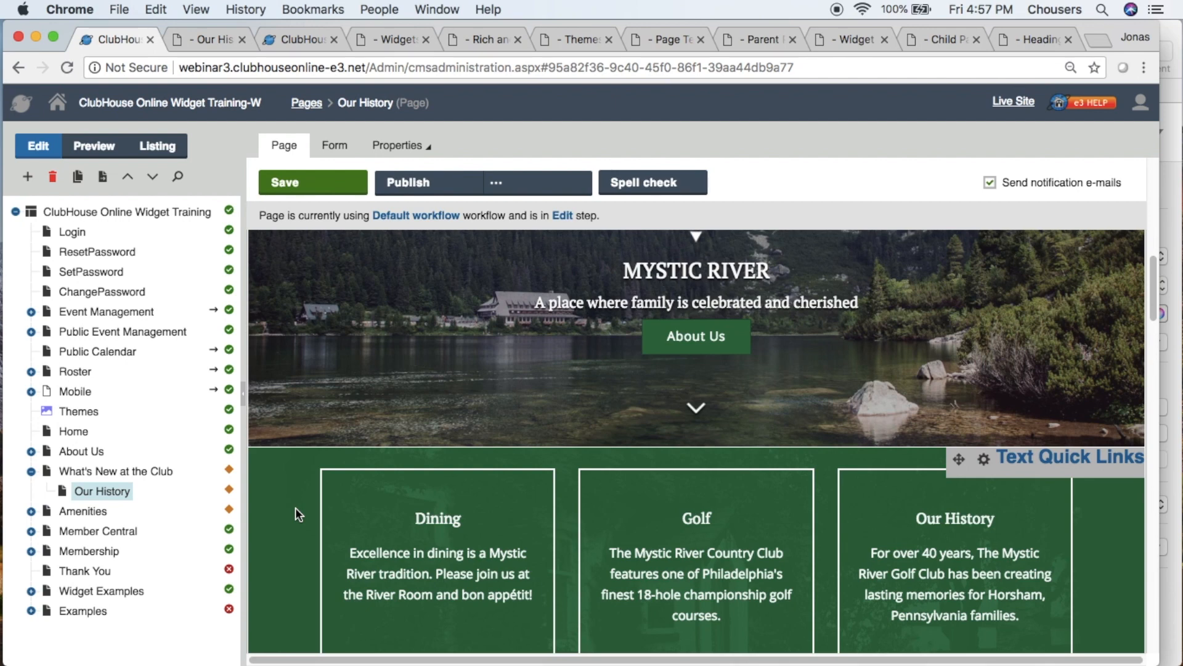
pyautogui.scroll(-4, 295, 508)
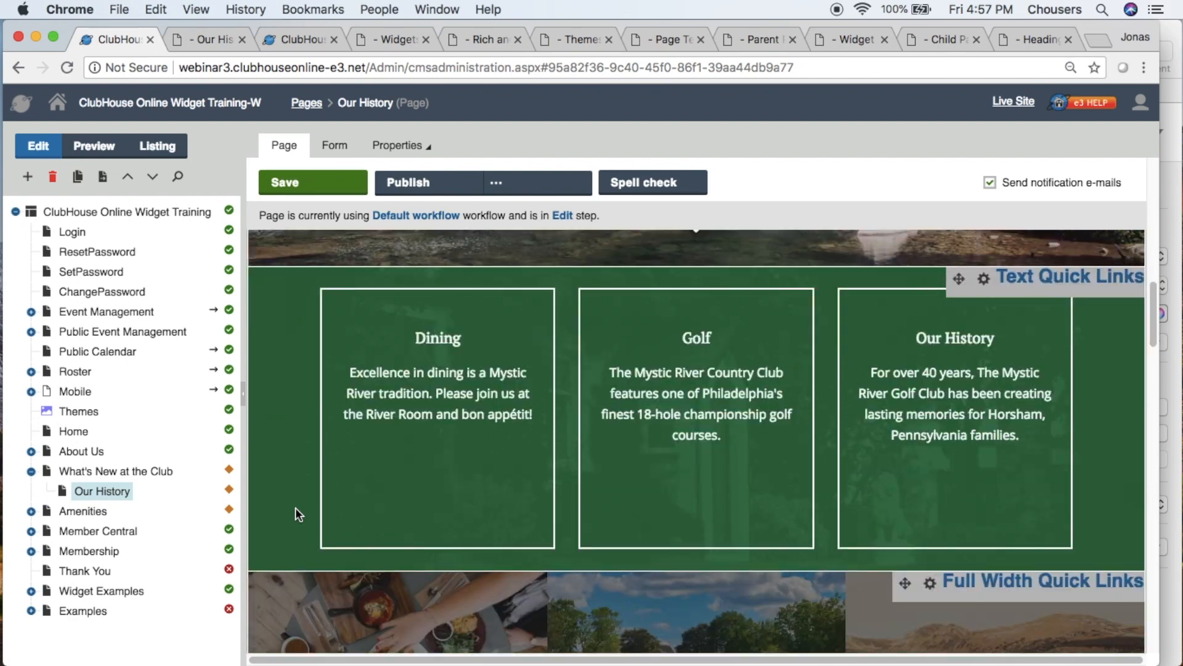
pyautogui.click(958, 281)
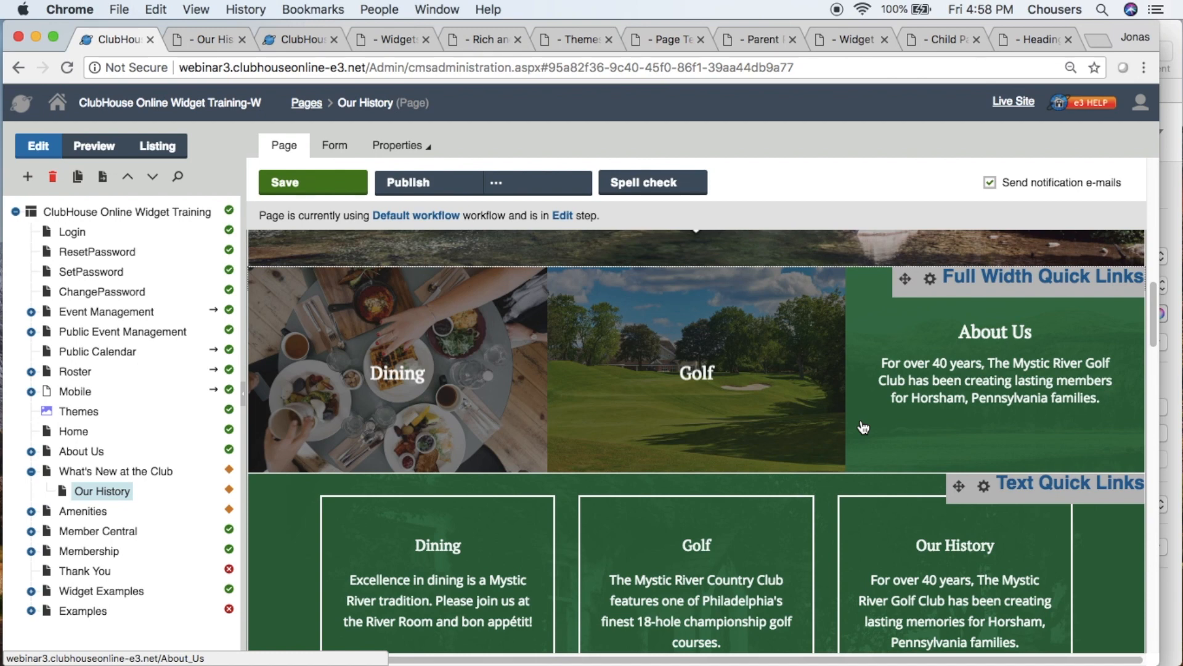
# - Remove the Full Width Quick Links widget from the Our History page and confirm the removal
pyautogui.click(930, 279)
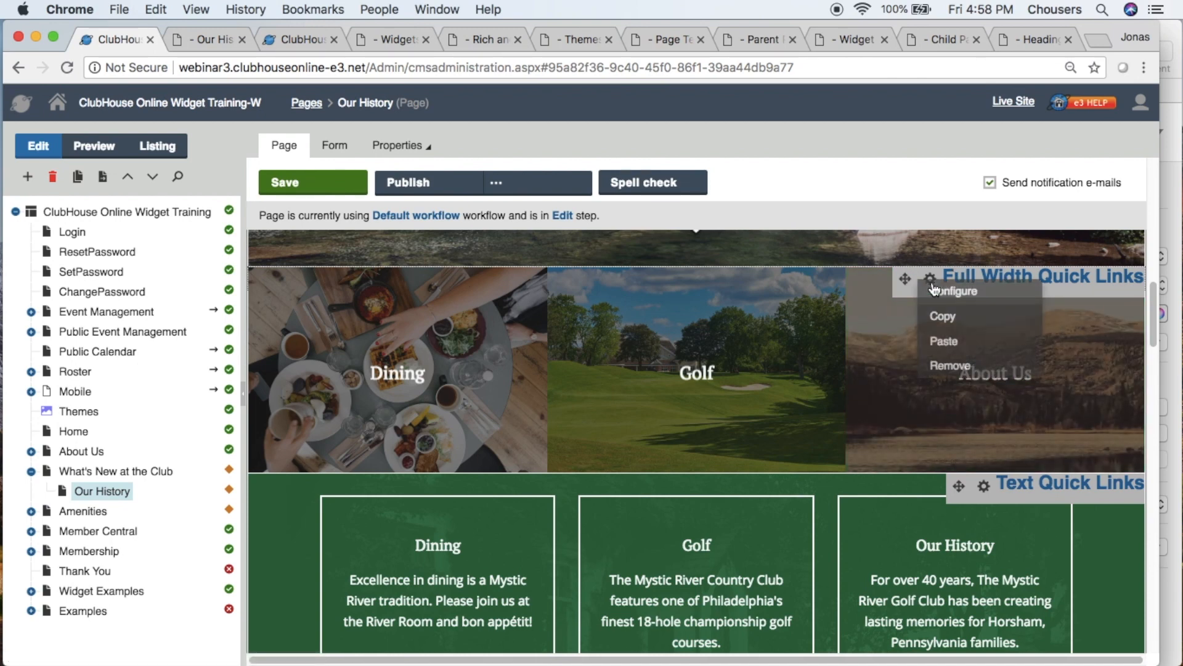
pyautogui.click(979, 365)
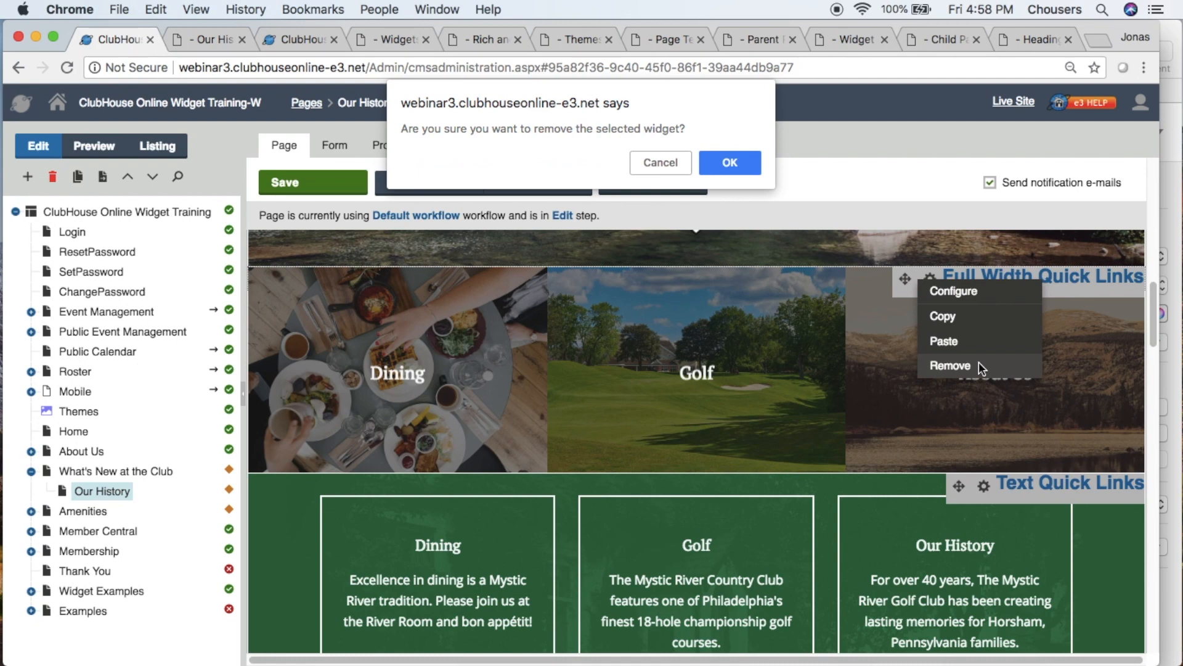
pyautogui.click(725, 164)
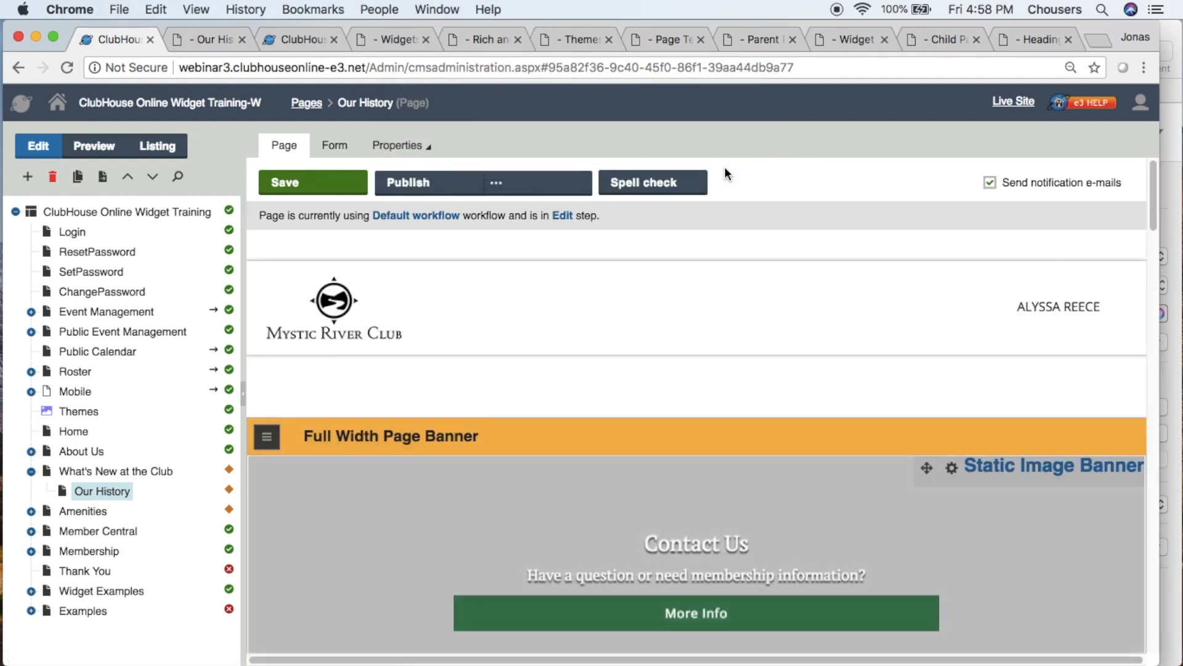
# - Remove all widgets from the Our History page's Full Width Page Banner zone, confirm the removal and save the page
pyautogui.scroll(-10, 746, 210)
pyautogui.scroll(-9, 745, 226)
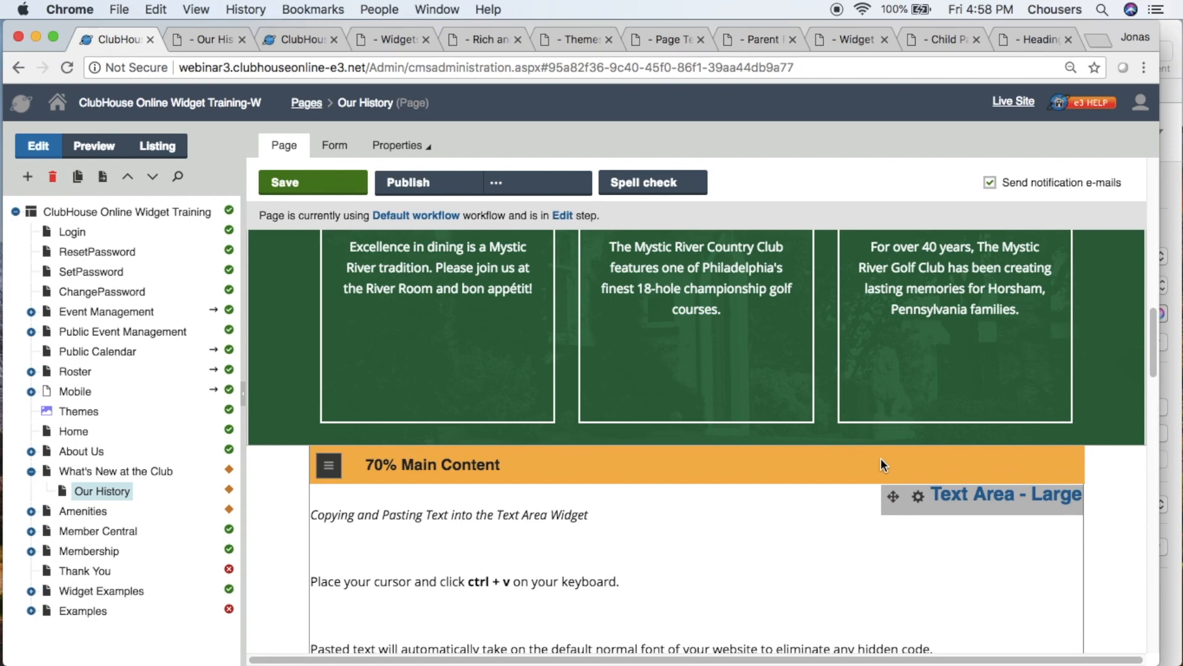
pyautogui.scroll(15, 882, 457)
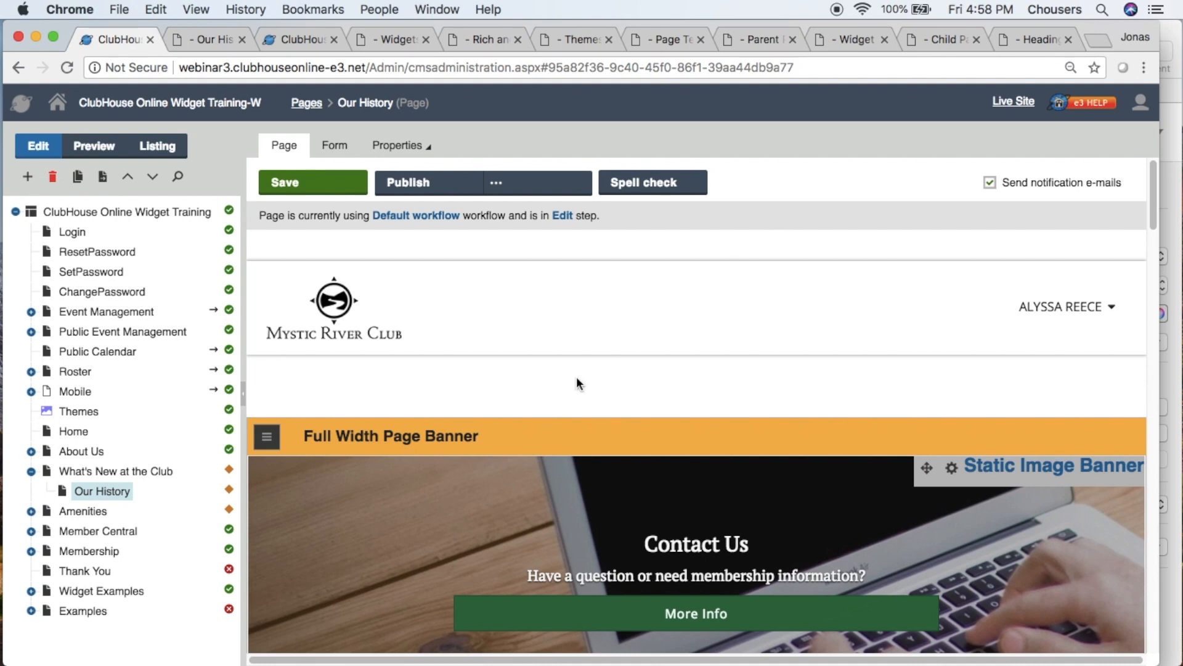
pyautogui.click(274, 440)
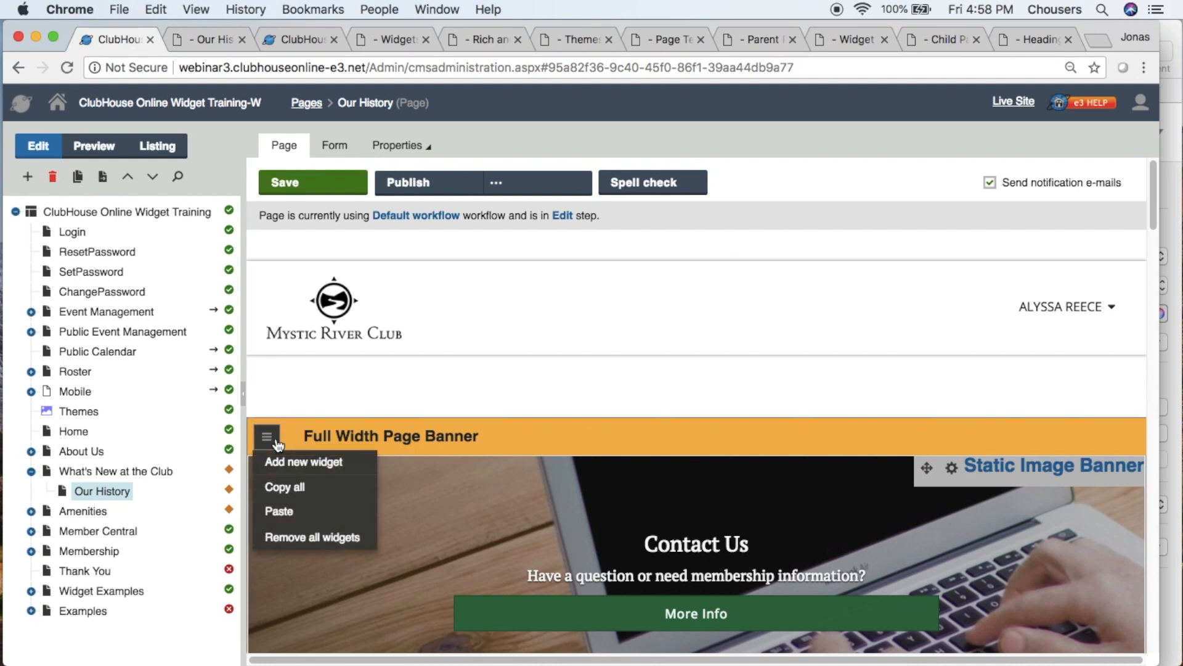
pyautogui.click(332, 537)
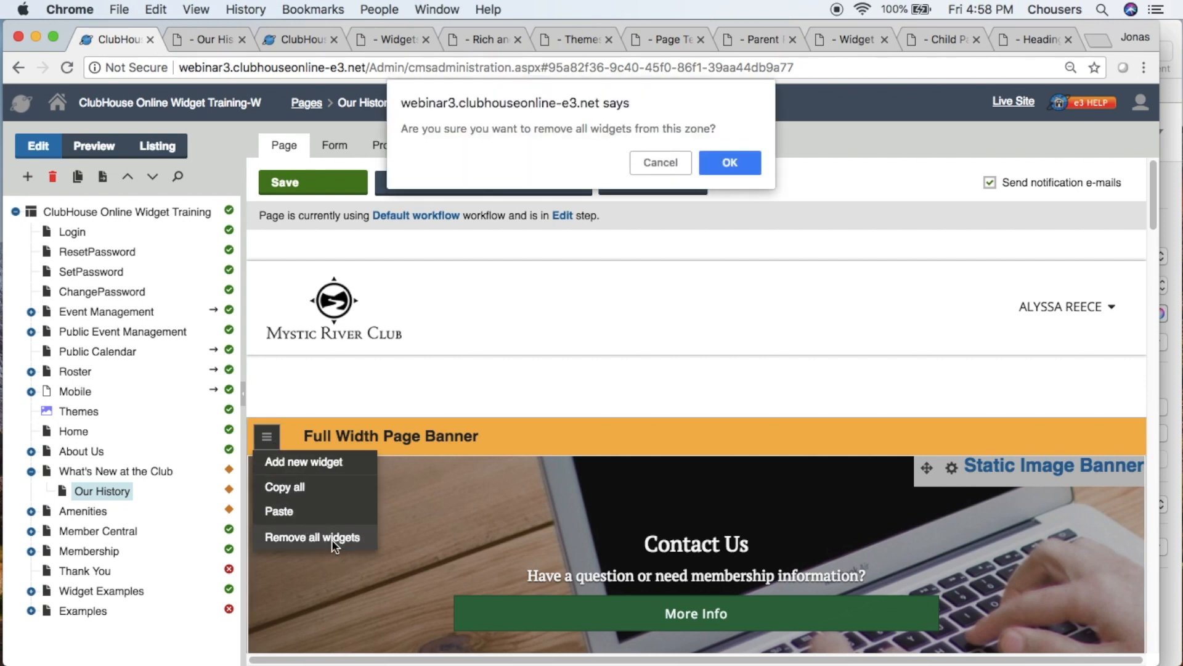
pyautogui.click(725, 162)
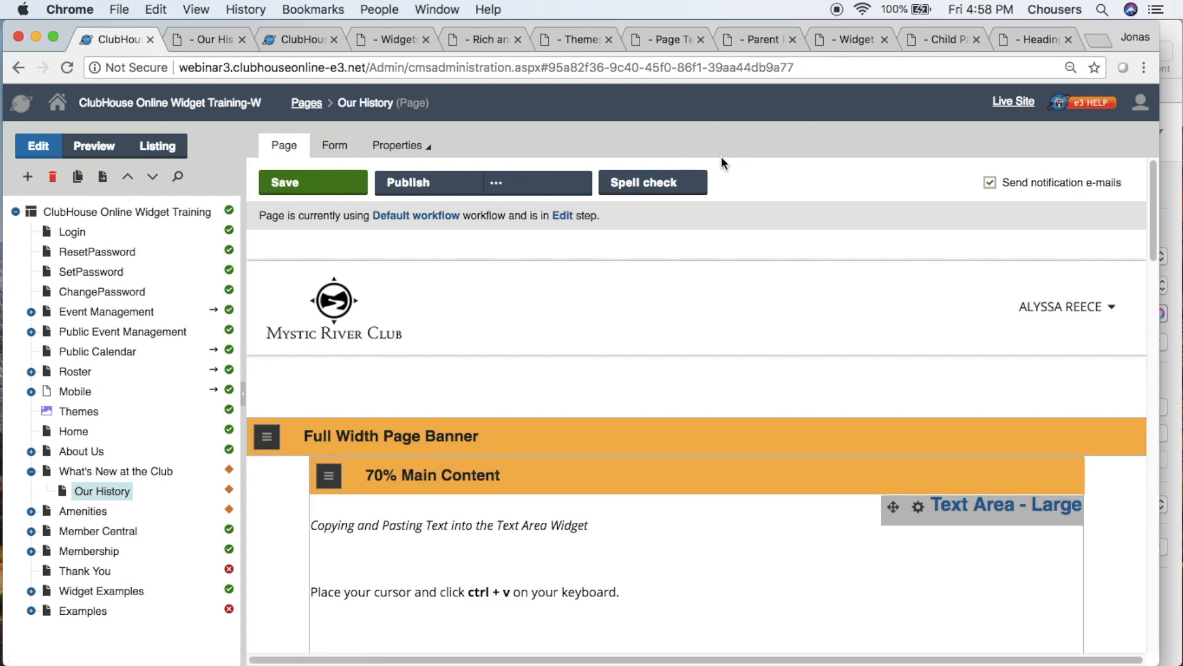
pyautogui.click(325, 186)
# - Review the 2 Row Footer widget's properties on the site's root page, including its contact fields and social icons option, and close them unchanged
pyautogui.click(196, 212)
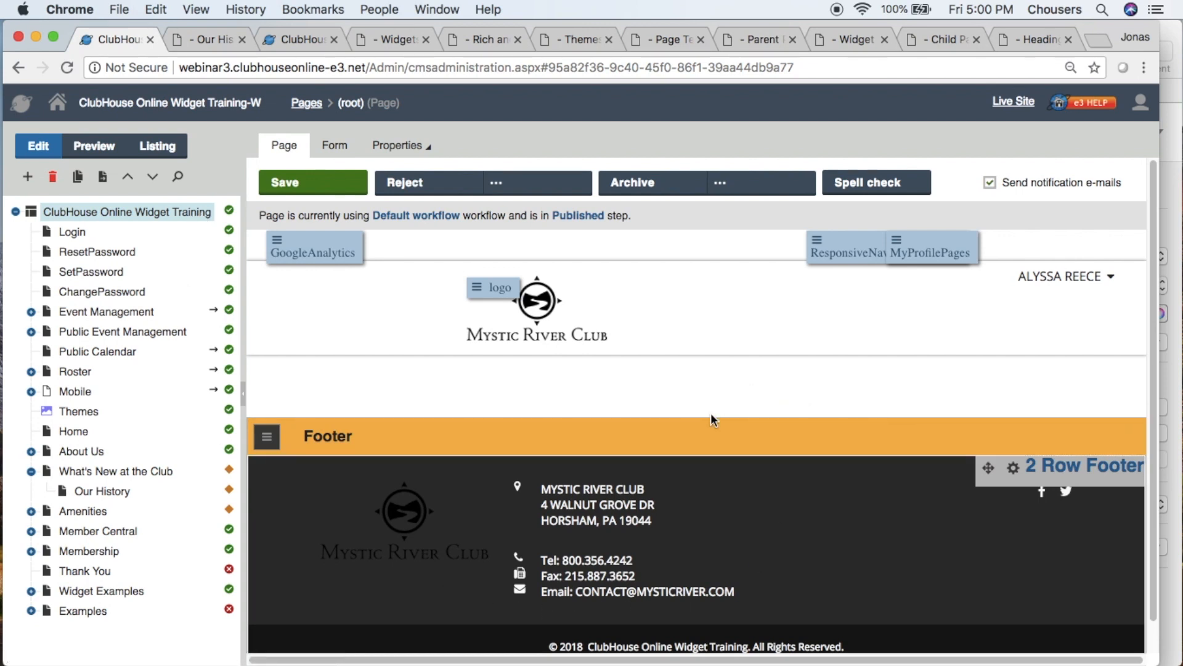
pyautogui.click(1016, 477)
pyautogui.click(1017, 481)
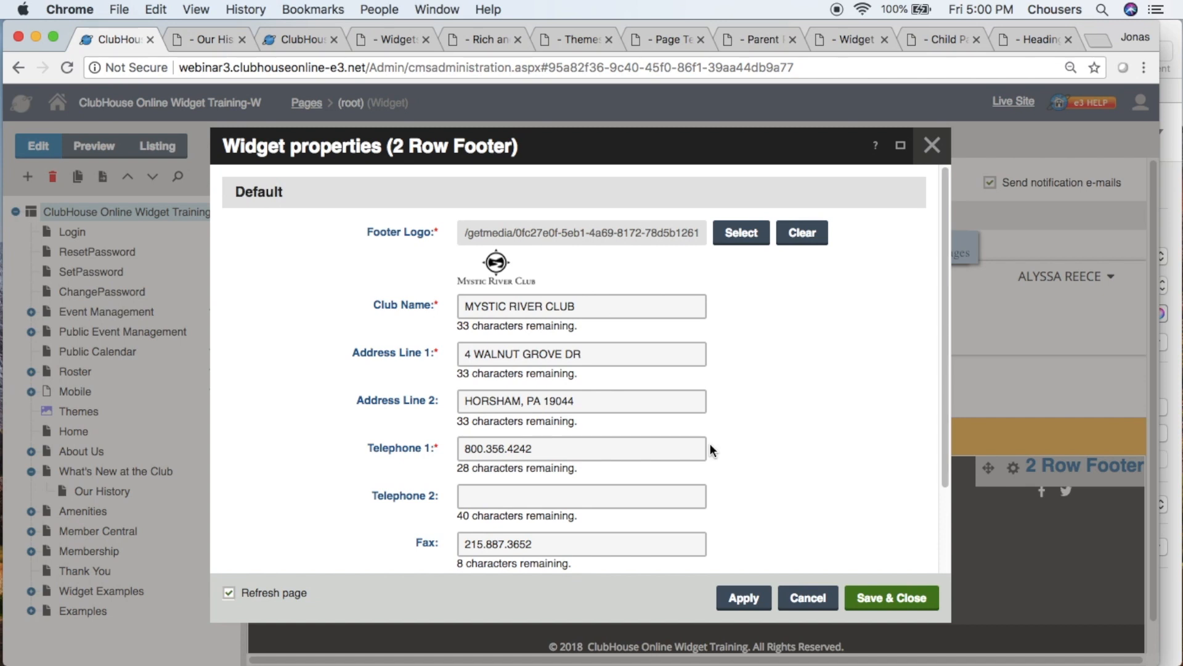
pyautogui.scroll(-3, 711, 443)
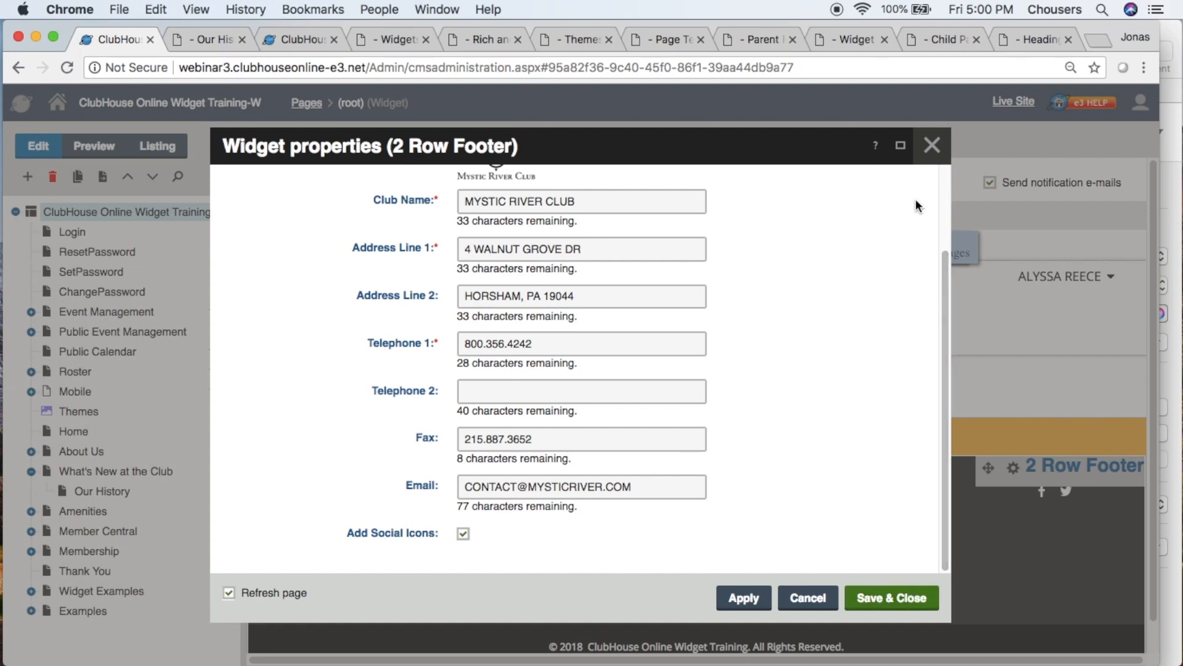
pyautogui.click(932, 146)
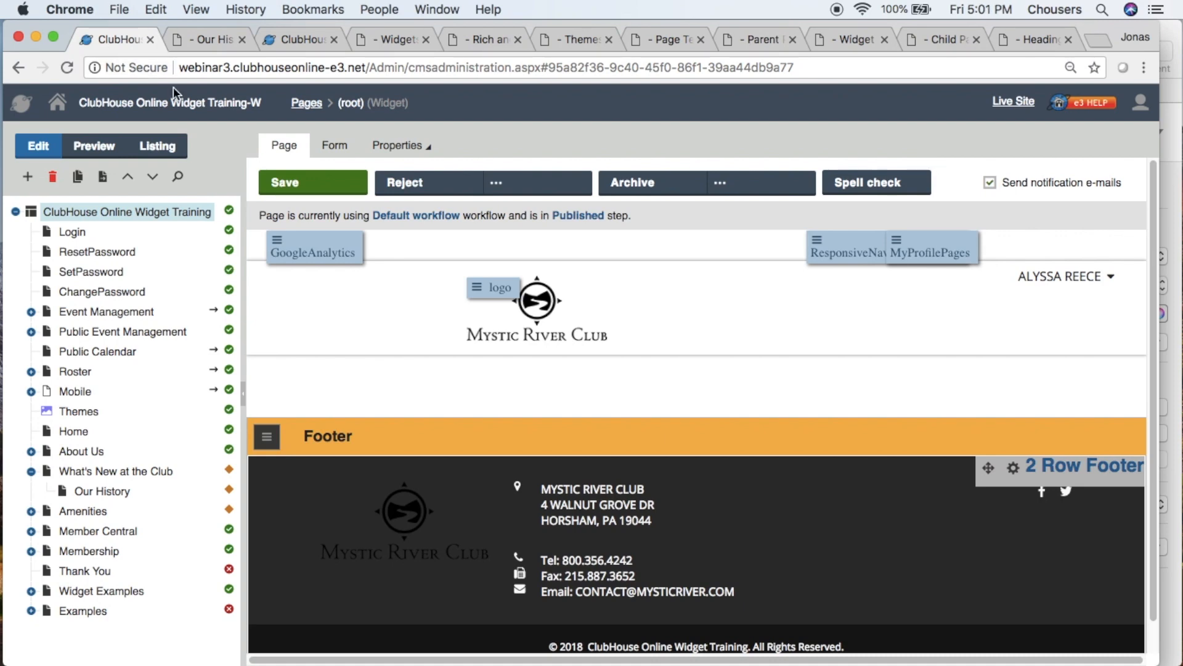
# - In the other admin browser tab, open Company Management's Third Party Integration settings to view the social media page links
pyautogui.click(291, 39)
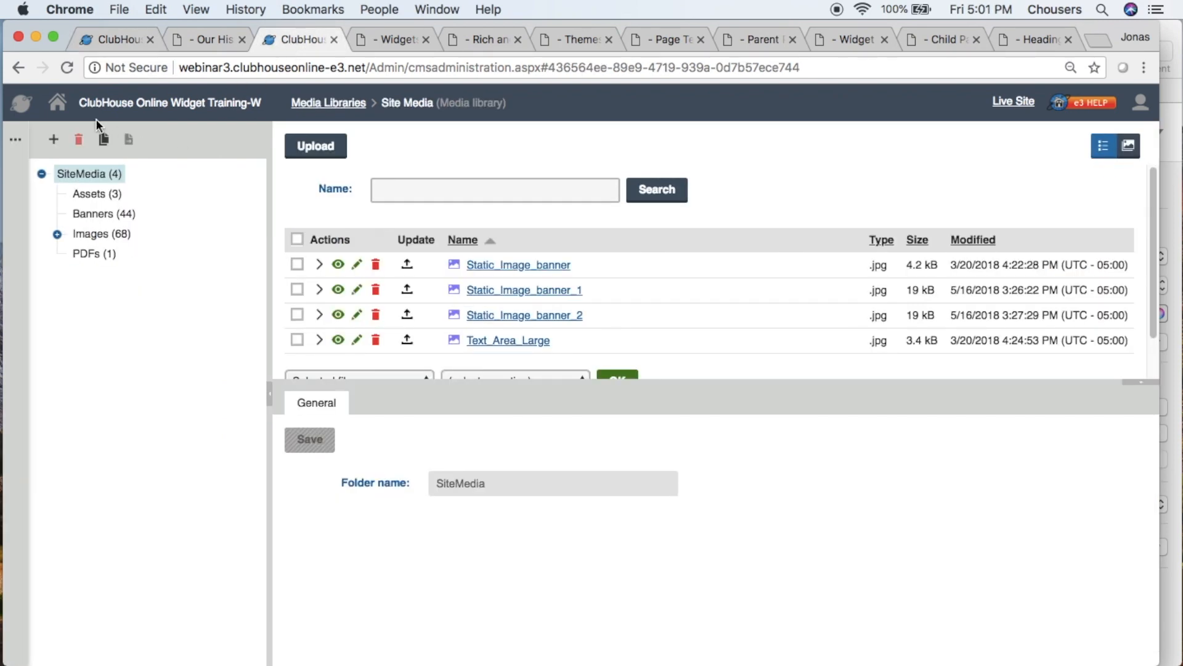
pyautogui.click(63, 106)
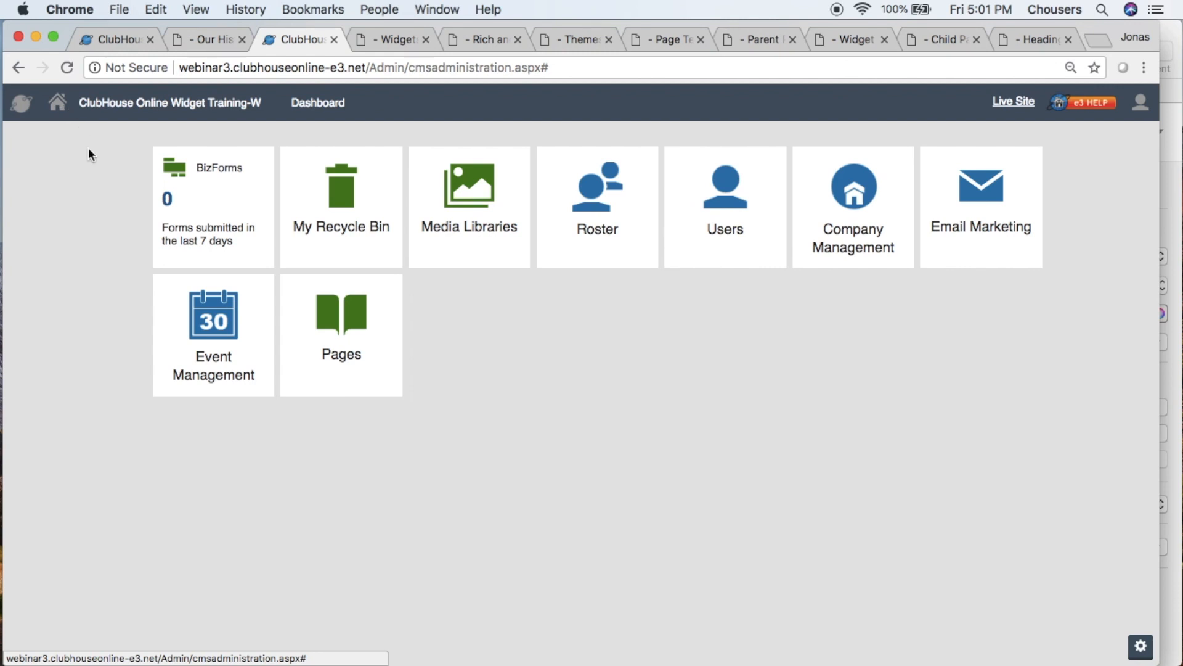
pyautogui.click(841, 215)
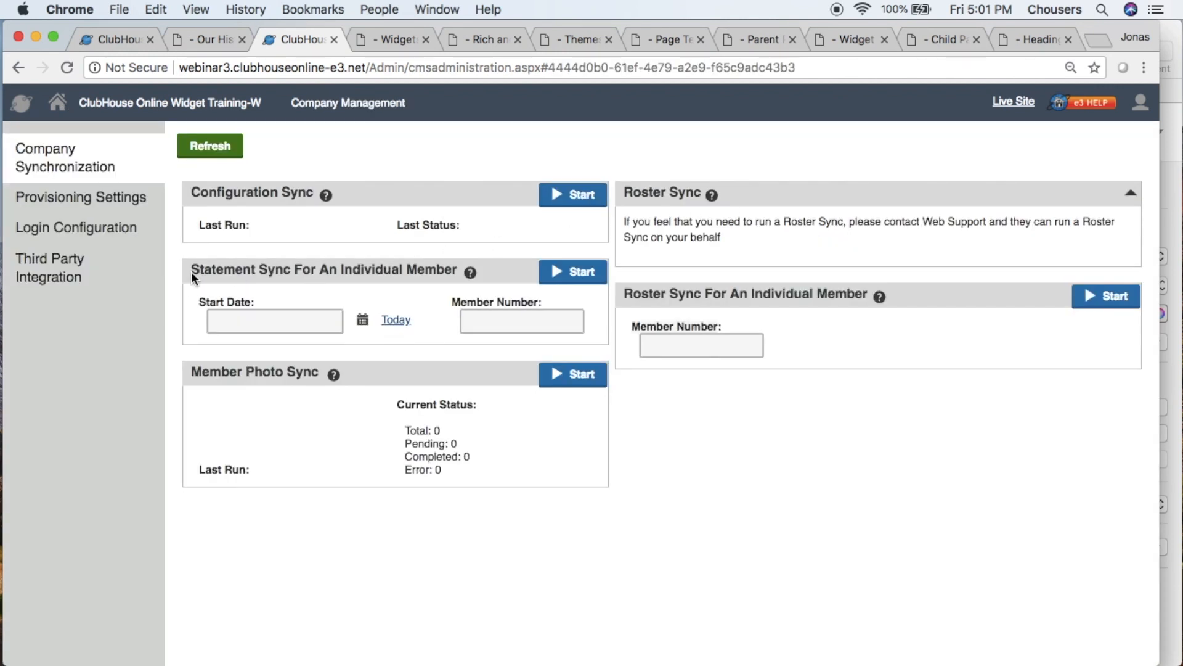
pyautogui.click(120, 281)
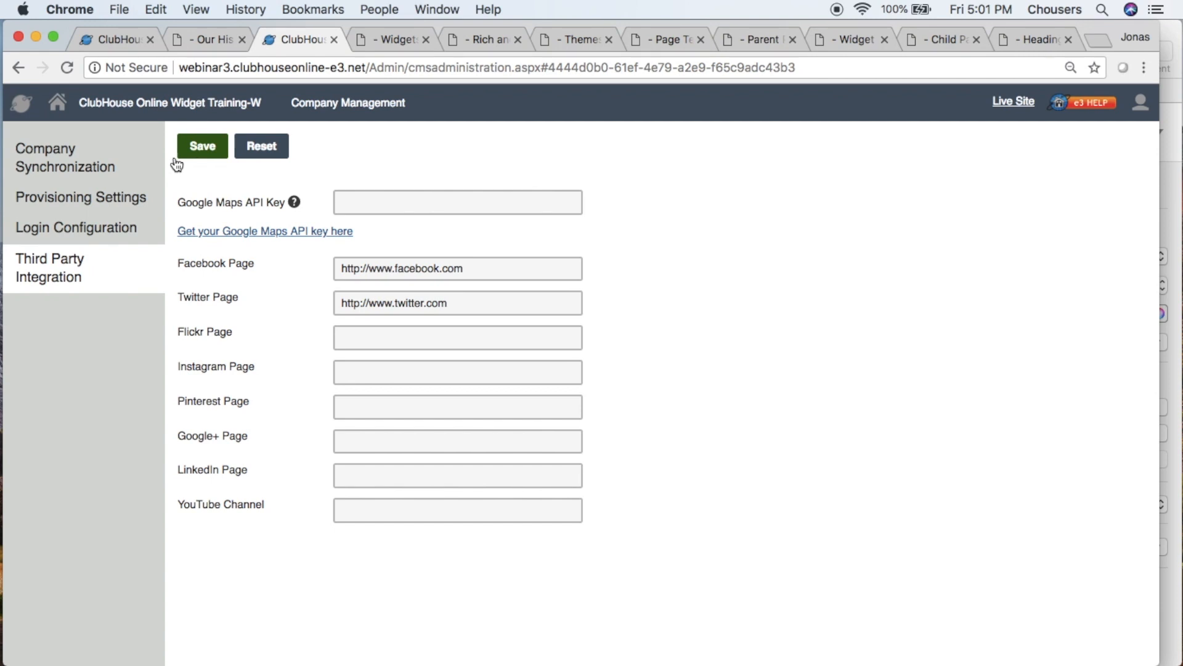
# - Rename the What's New at the Club page's document name to What's New, save it and publish the page
pyautogui.click(117, 47)
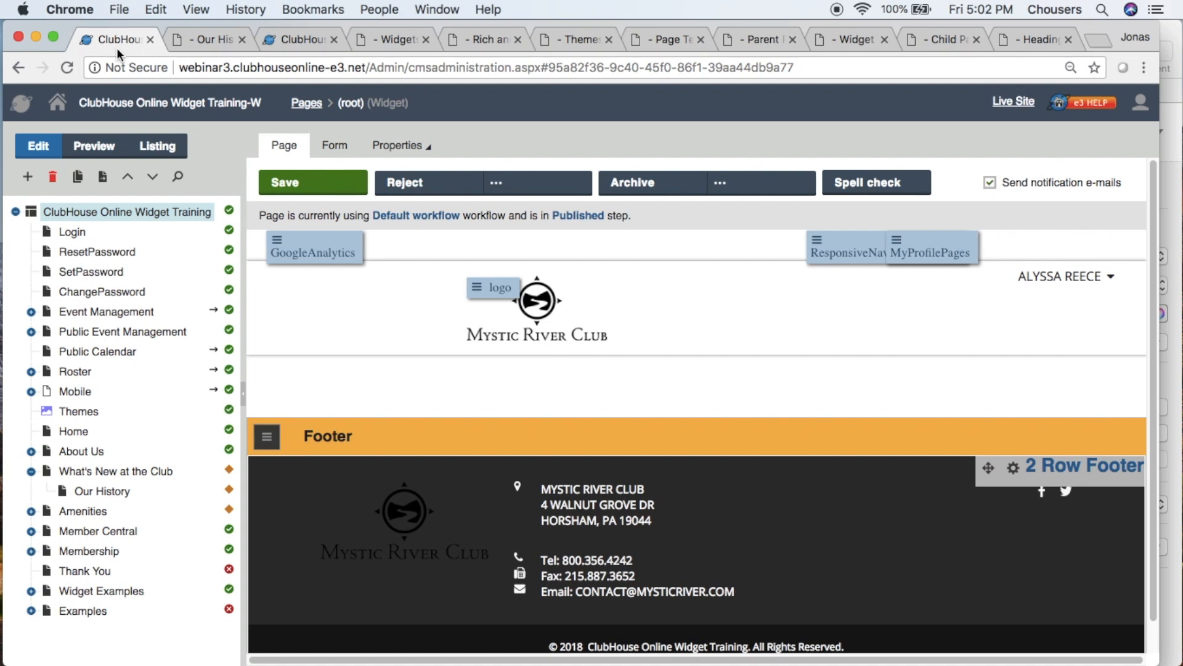
pyautogui.click(125, 475)
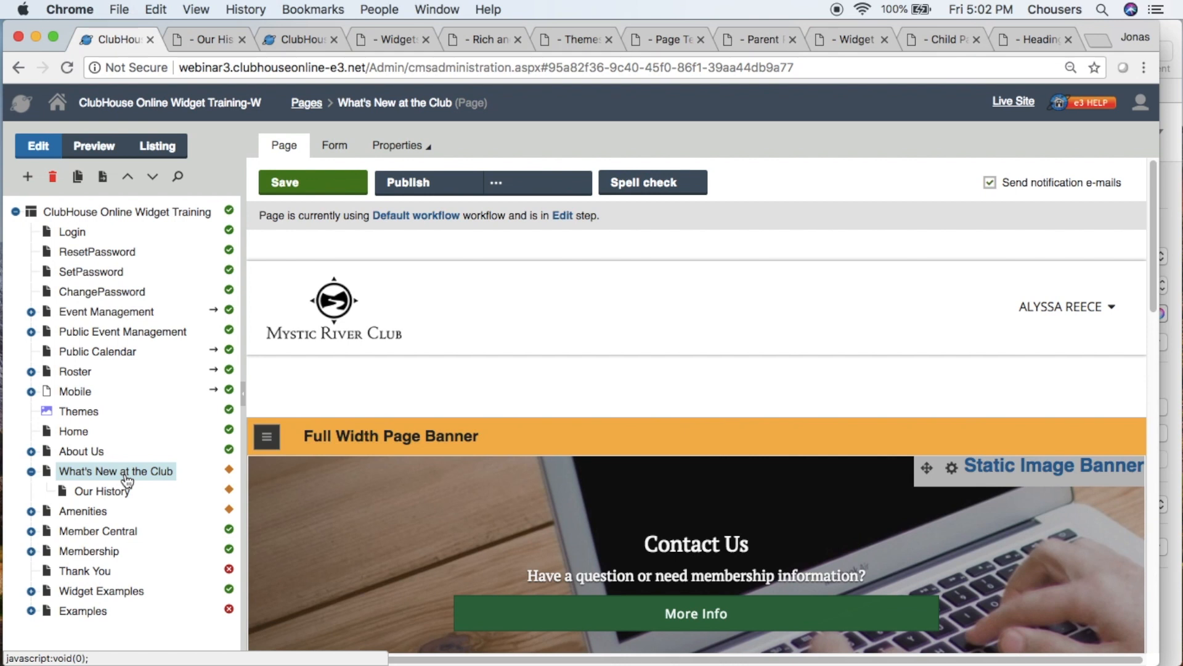
pyautogui.click(354, 147)
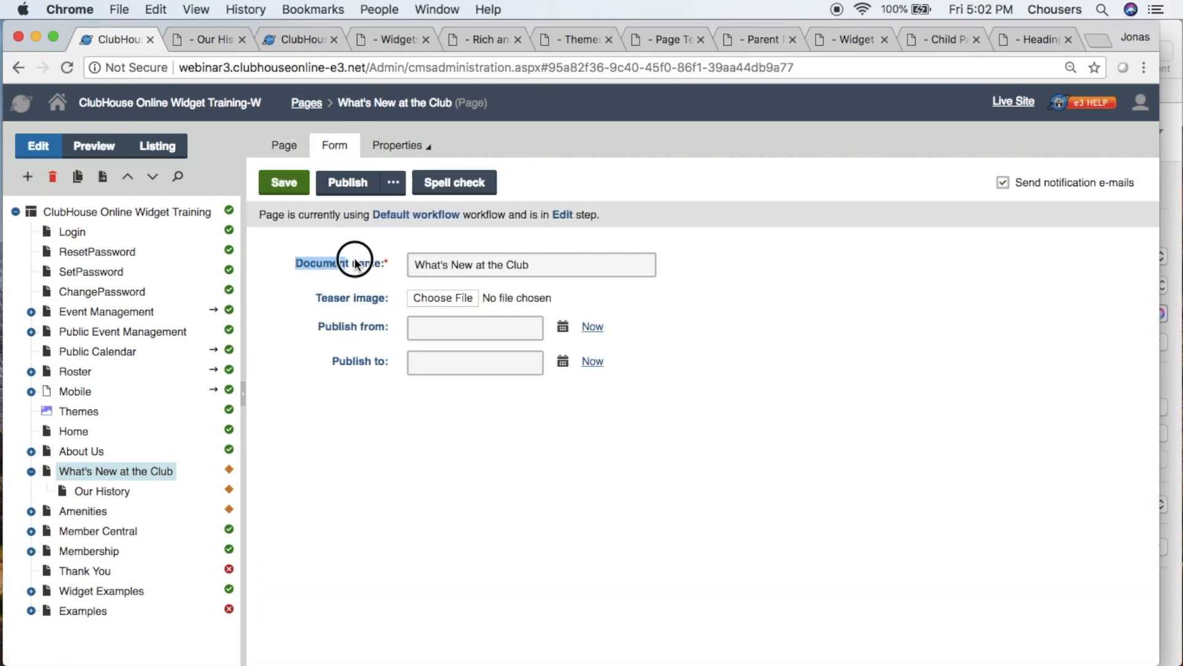
pyautogui.click(537, 265)
pyautogui.keyDown('shift'); pyautogui.click(474, 271); pyautogui.keyUp('shift')
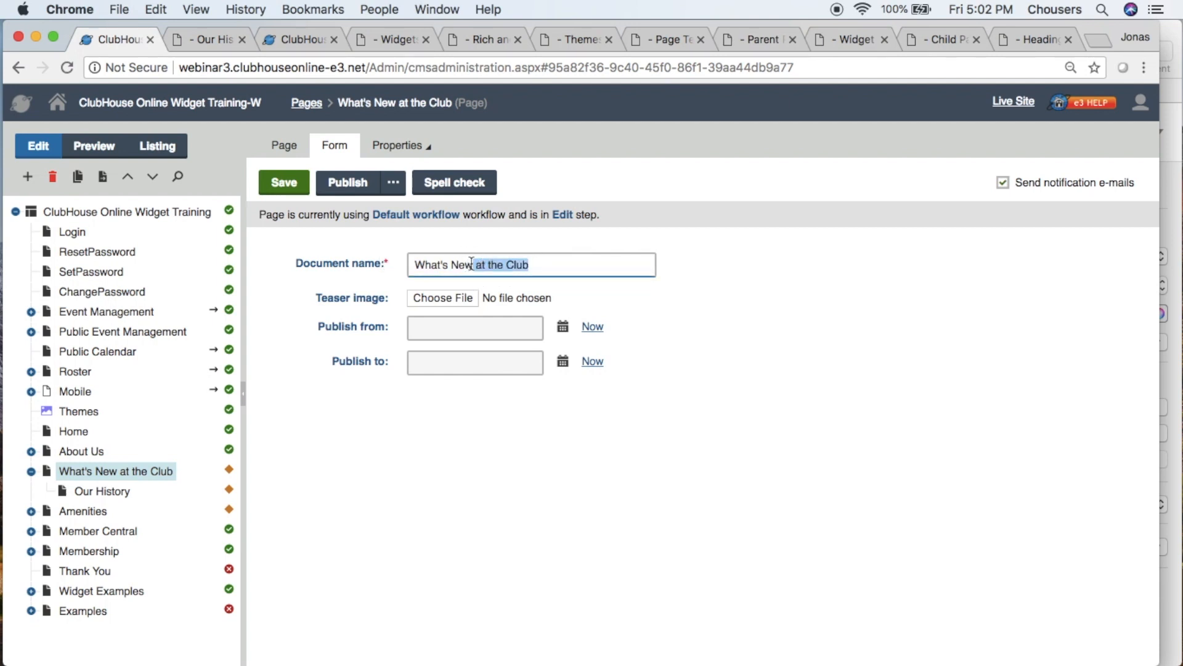
pyautogui.press('BackSpace')
pyautogui.click(284, 183)
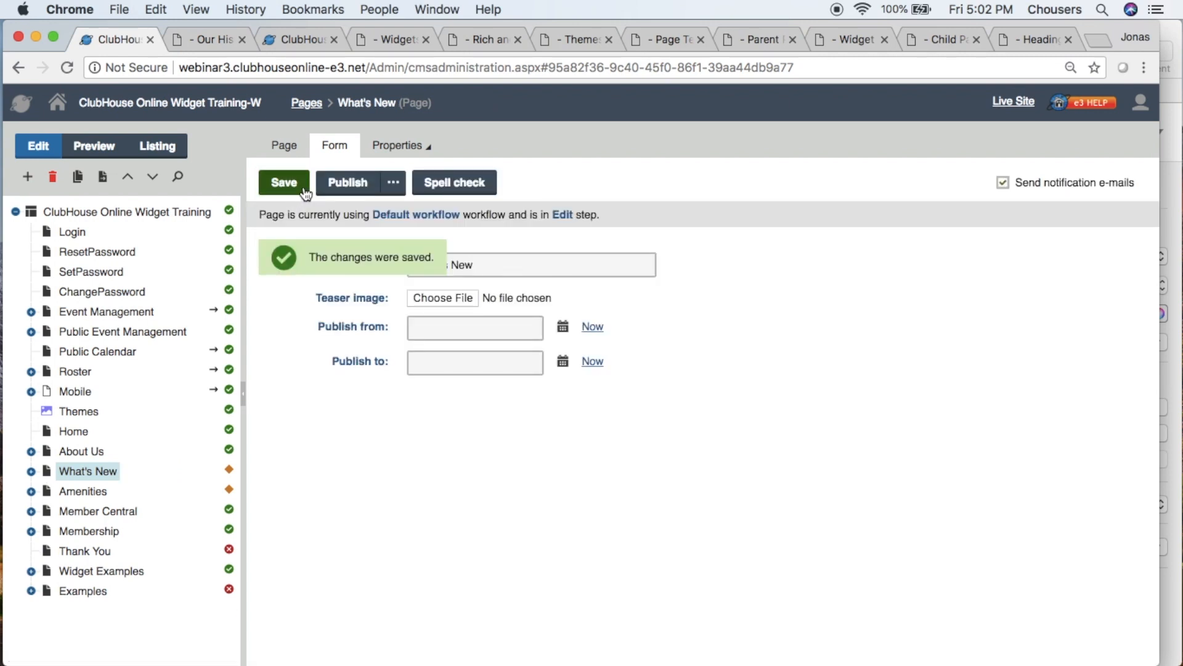
pyautogui.click(327, 182)
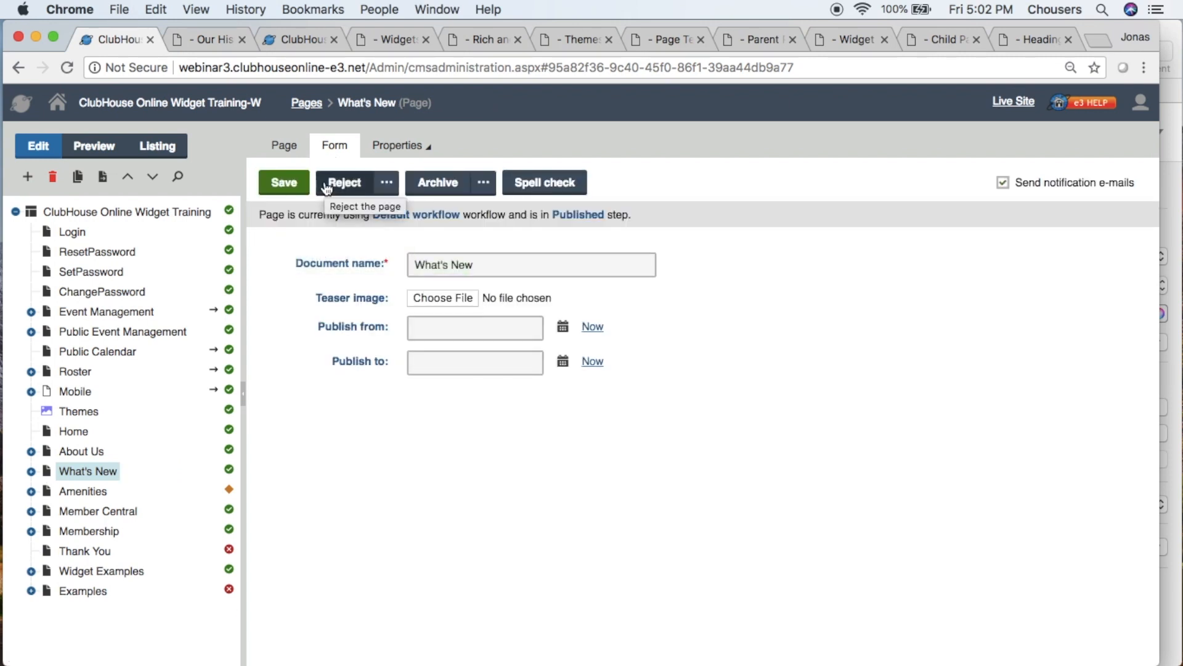
# - Reload the Our History preview and check the renamed page's menu entry and the page path in the URL
pyautogui.click(202, 39)
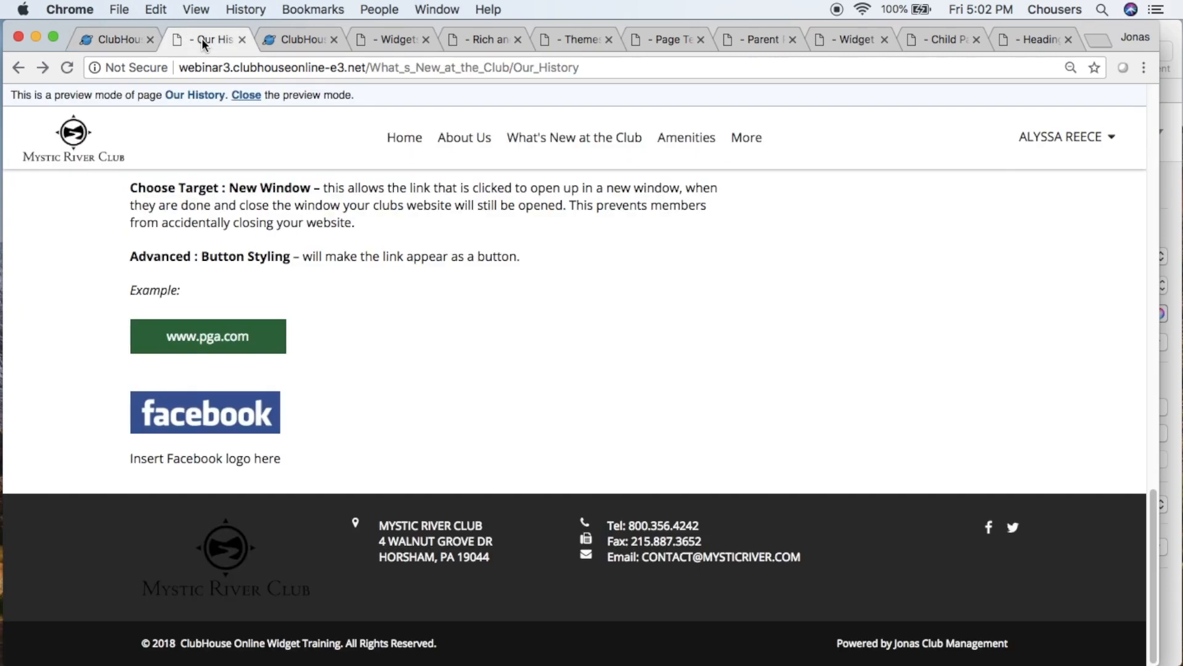
pyautogui.click(69, 69)
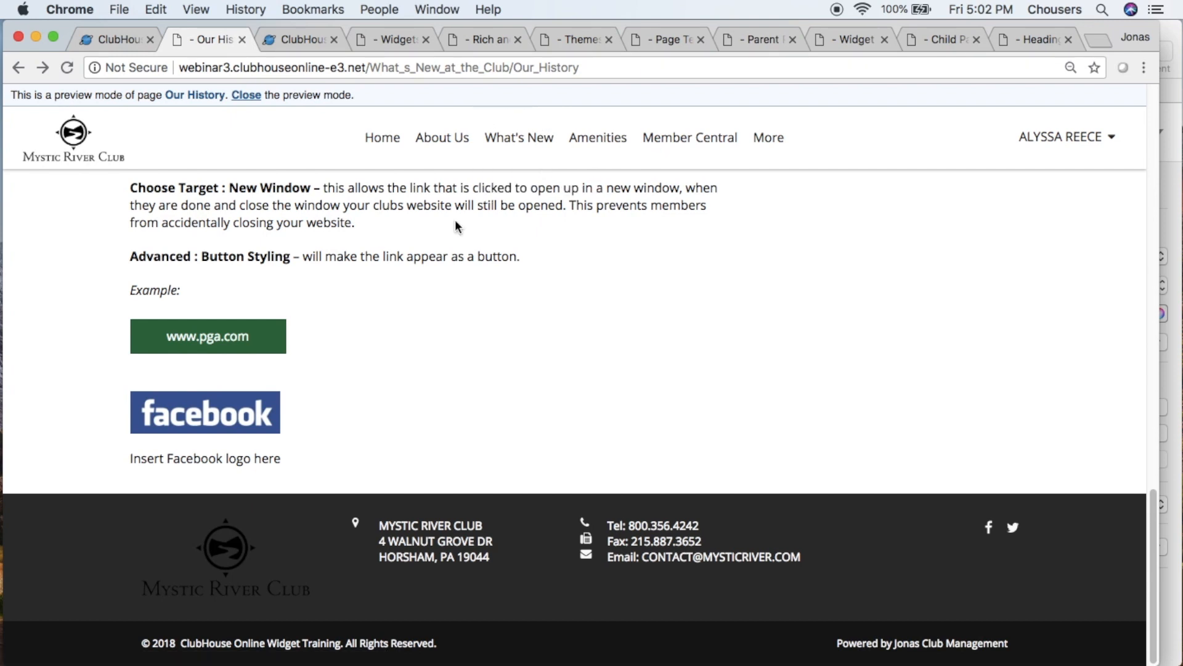
pyautogui.moveTo(579, 67); pyautogui.dragTo(366, 69)
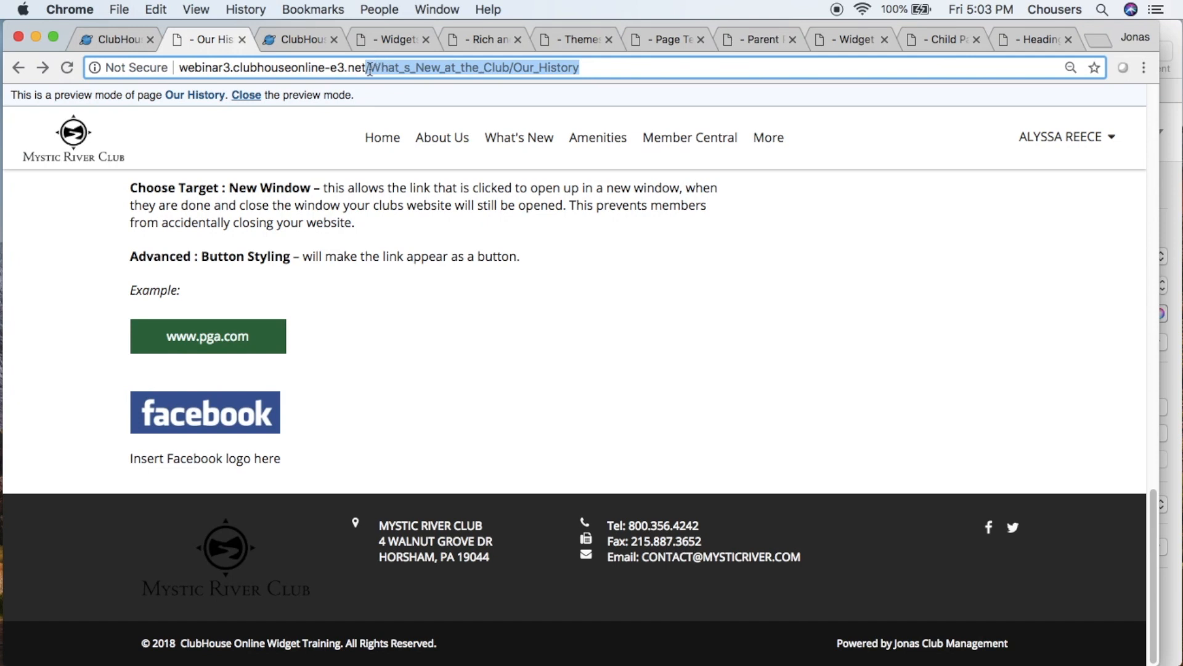
# - Examine the What's New page's General properties, including its creation and modification details, and open its live URL
pyautogui.click(114, 39)
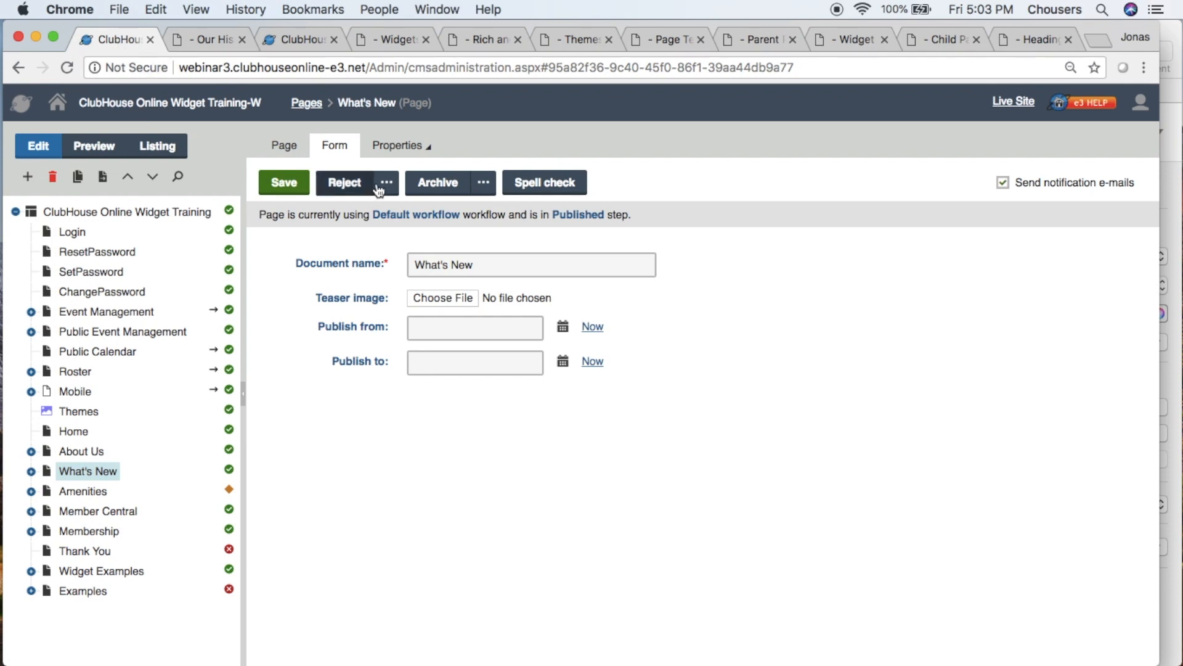
pyautogui.click(401, 158)
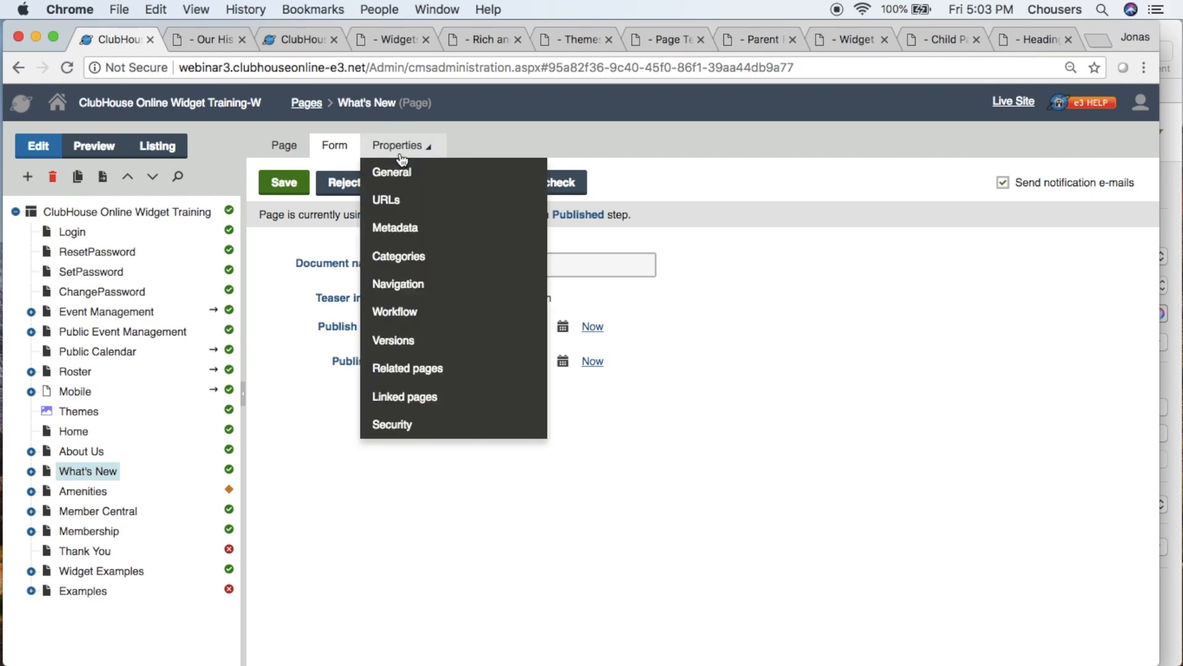
pyautogui.click(440, 184)
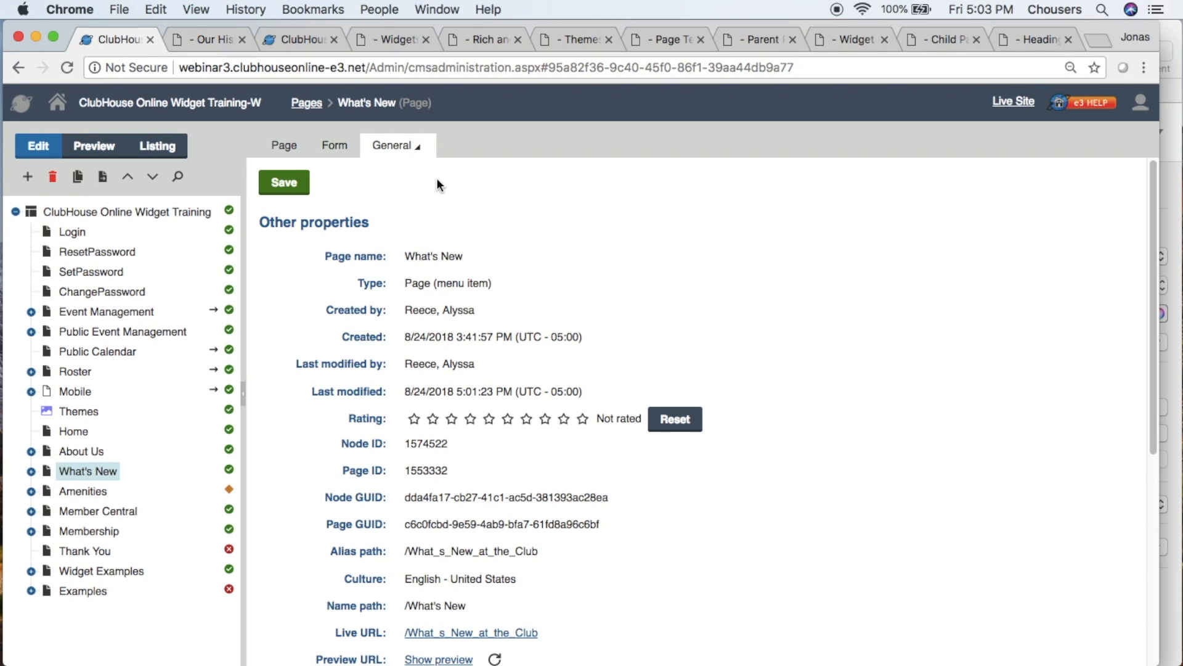
pyautogui.moveTo(327, 310); pyautogui.dragTo(590, 351)
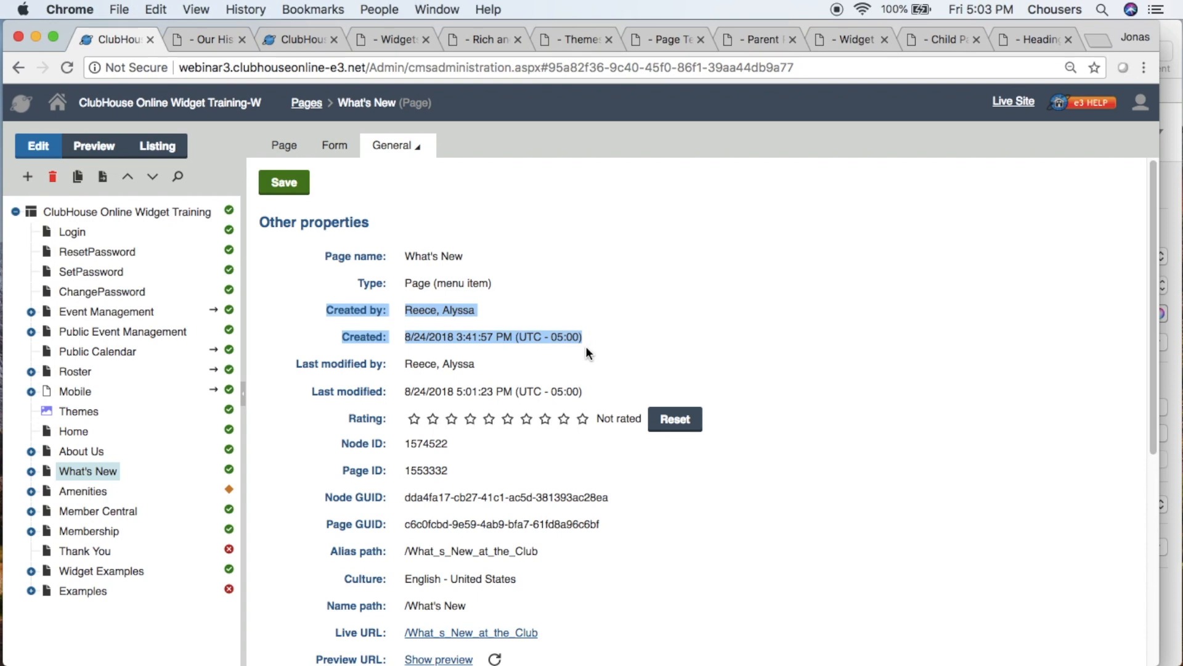
pyautogui.moveTo(292, 363); pyautogui.dragTo(596, 396)
pyautogui.scroll(-2, 594, 389)
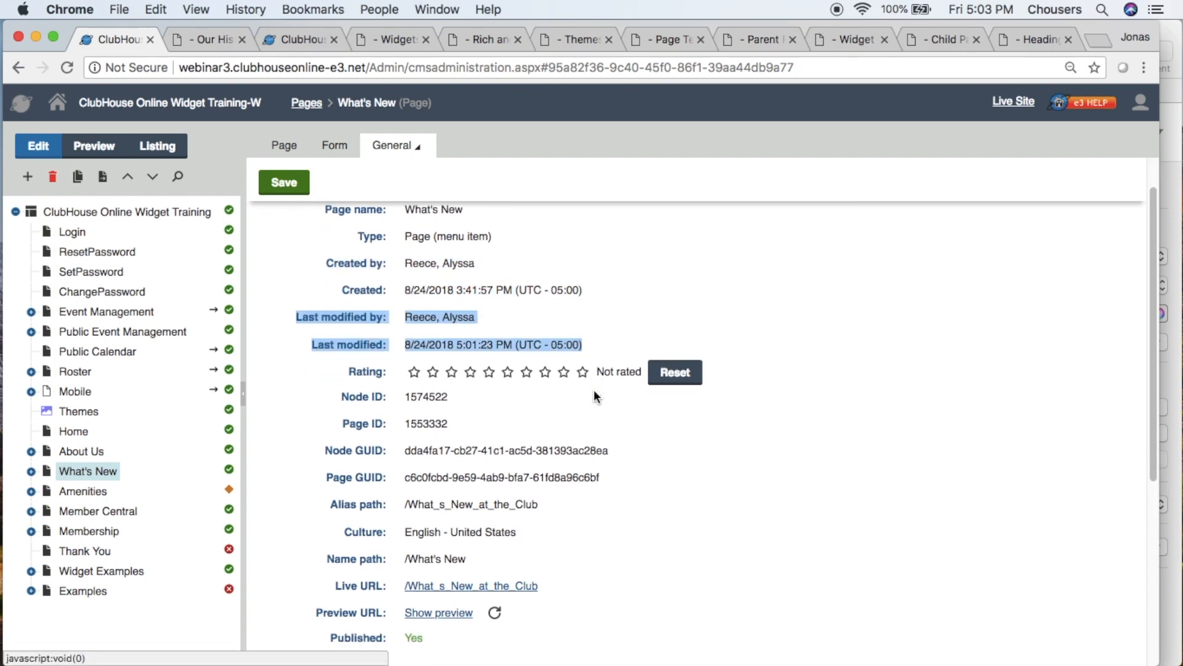
pyautogui.click(634, 549)
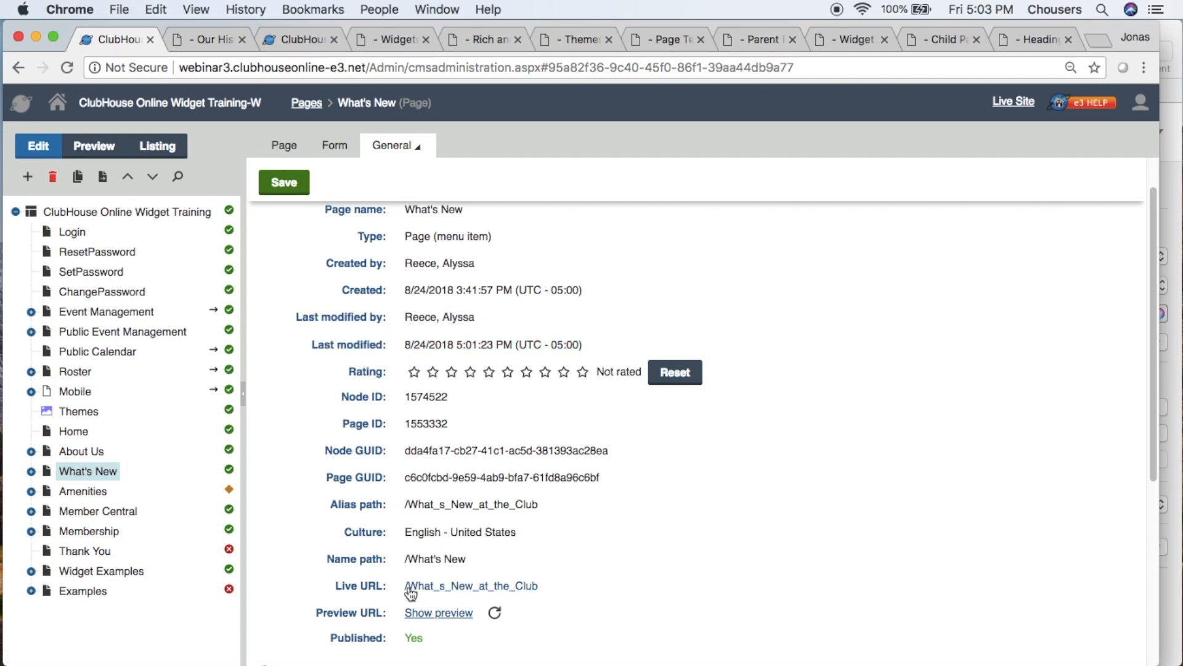
pyautogui.click(425, 592)
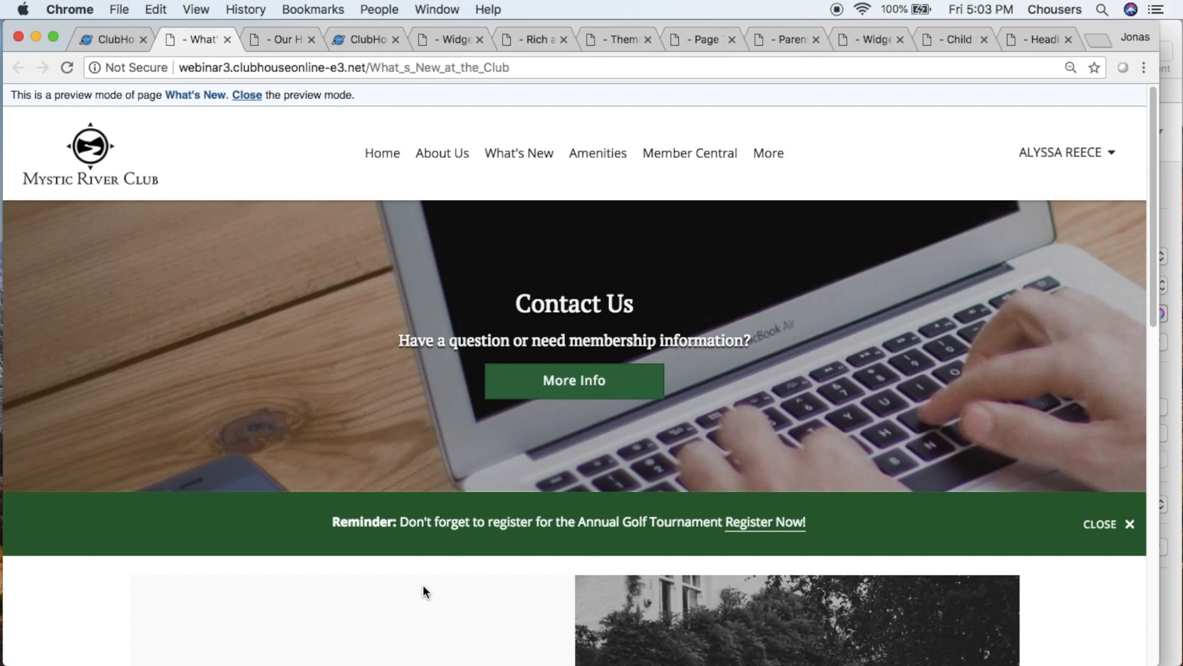
# - Return to the admin pages and open the What's New page's Navigation properties
pyautogui.click(100, 43)
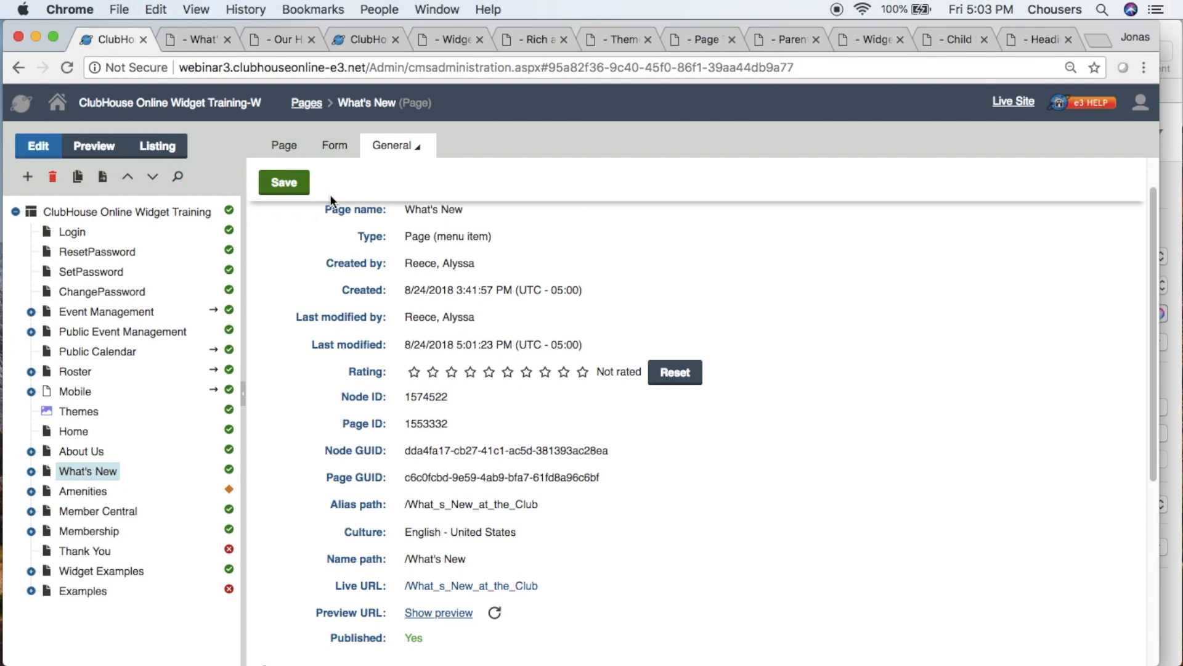
pyautogui.click(386, 147)
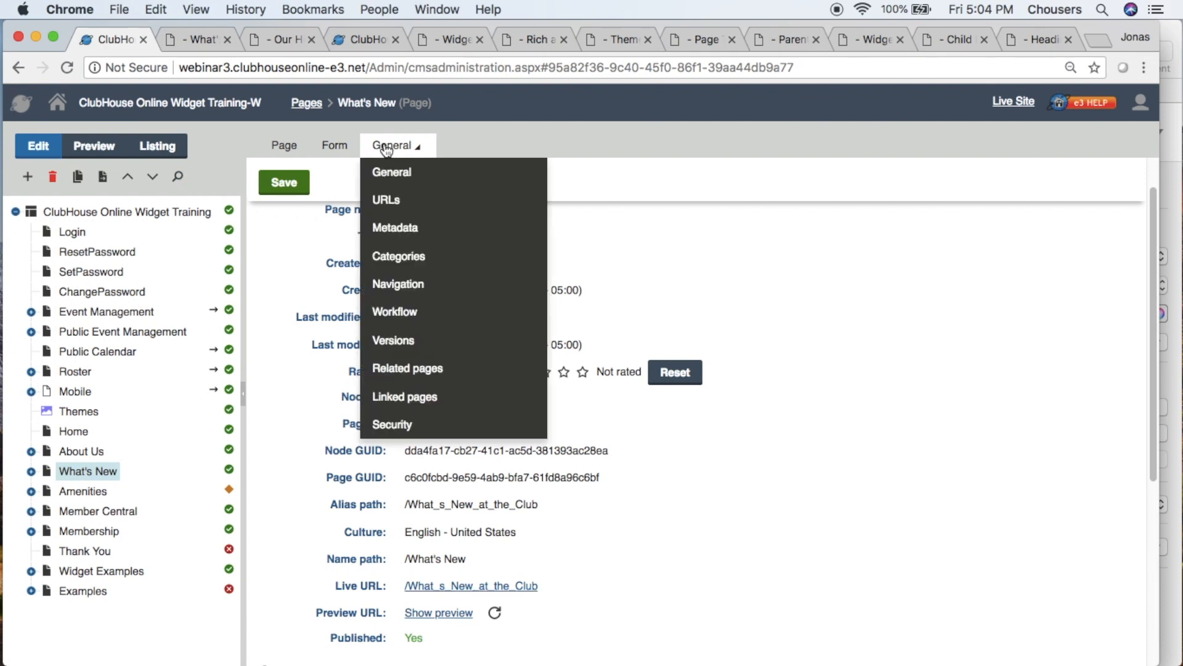
pyautogui.click(441, 283)
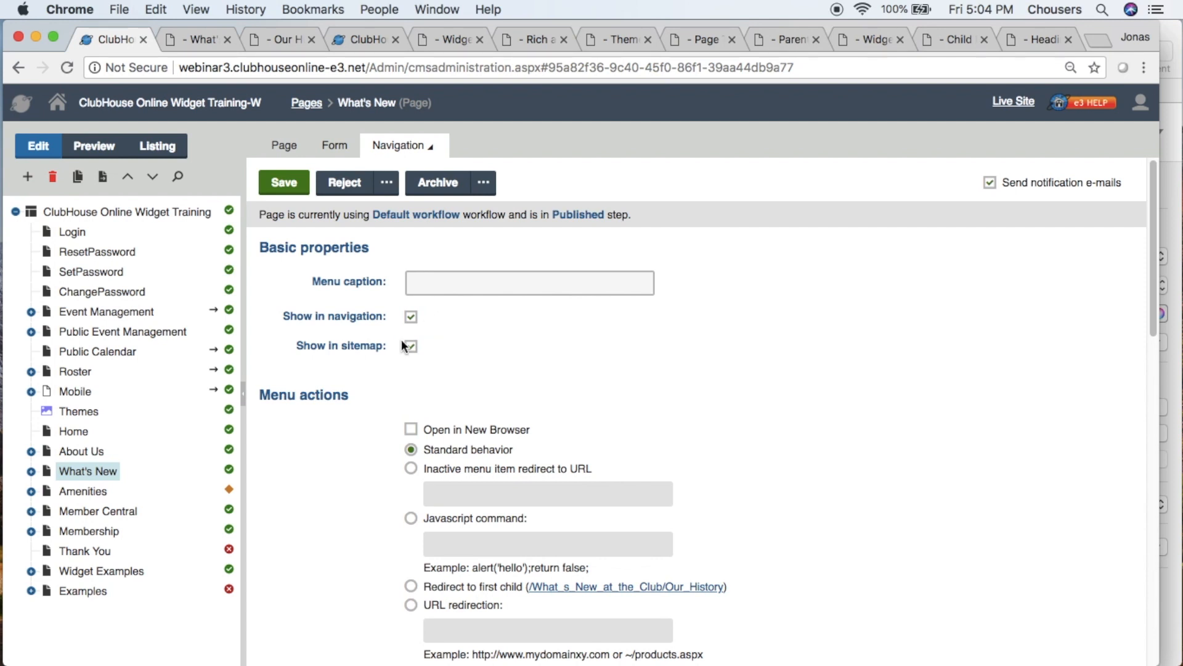
# - Check the Ski Club page's navigation and sitemap display settings under Amenities, and return to the What's New preview to inspect its menu
pyautogui.click(32, 492)
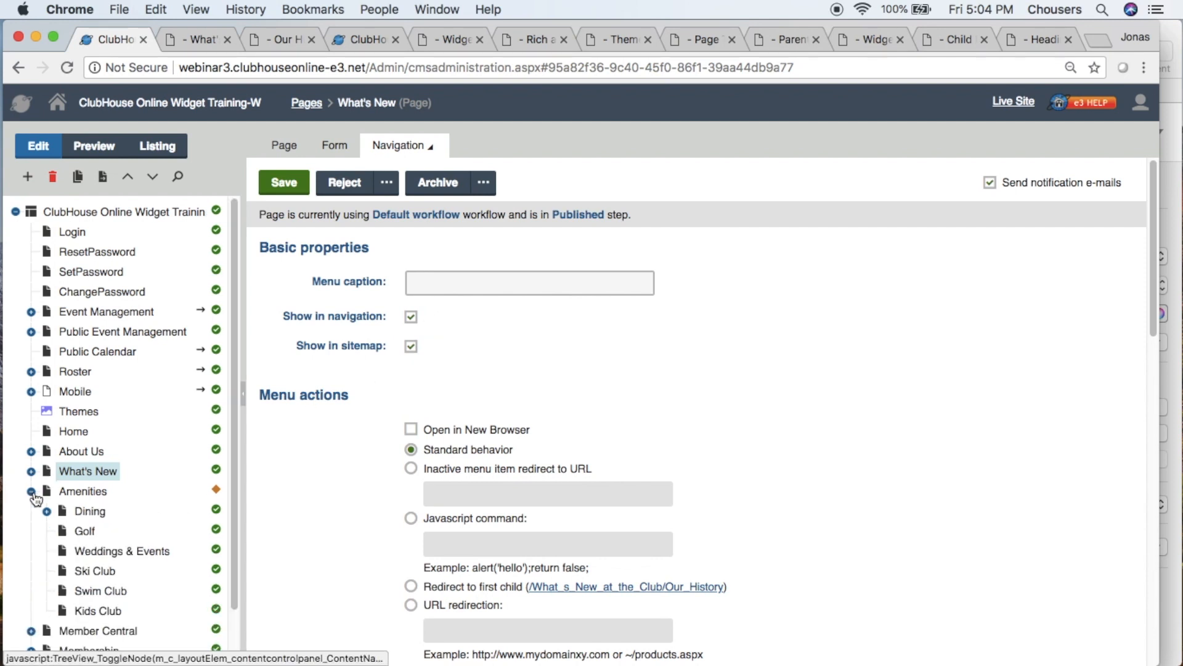
pyautogui.click(102, 575)
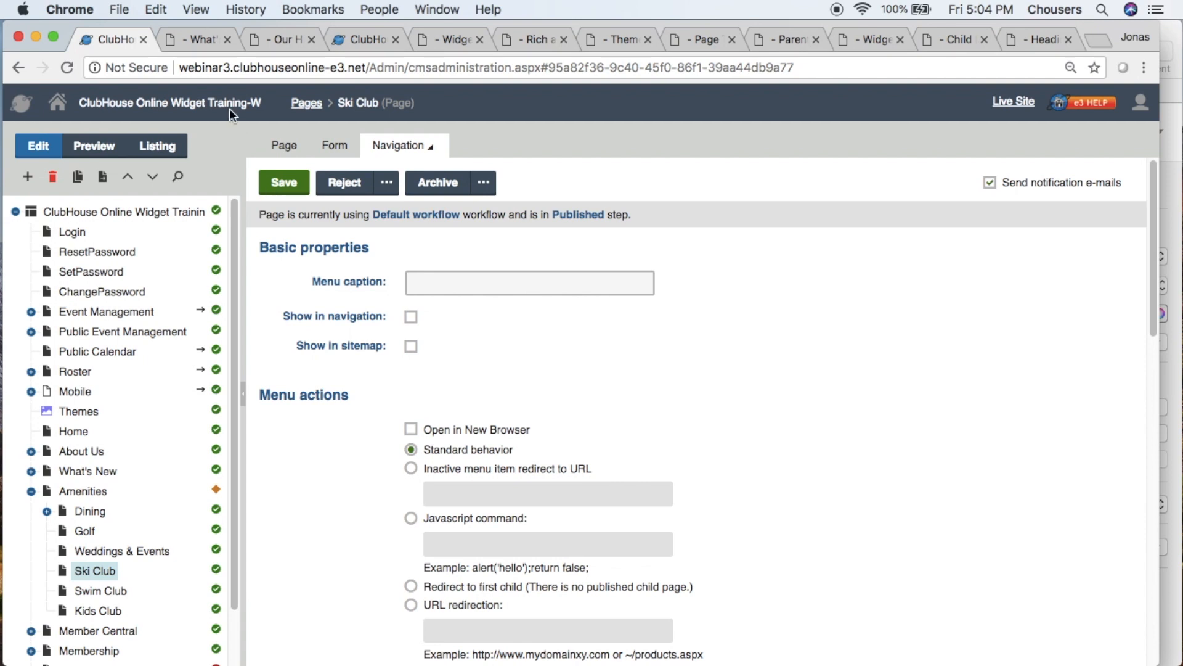
pyautogui.click(203, 41)
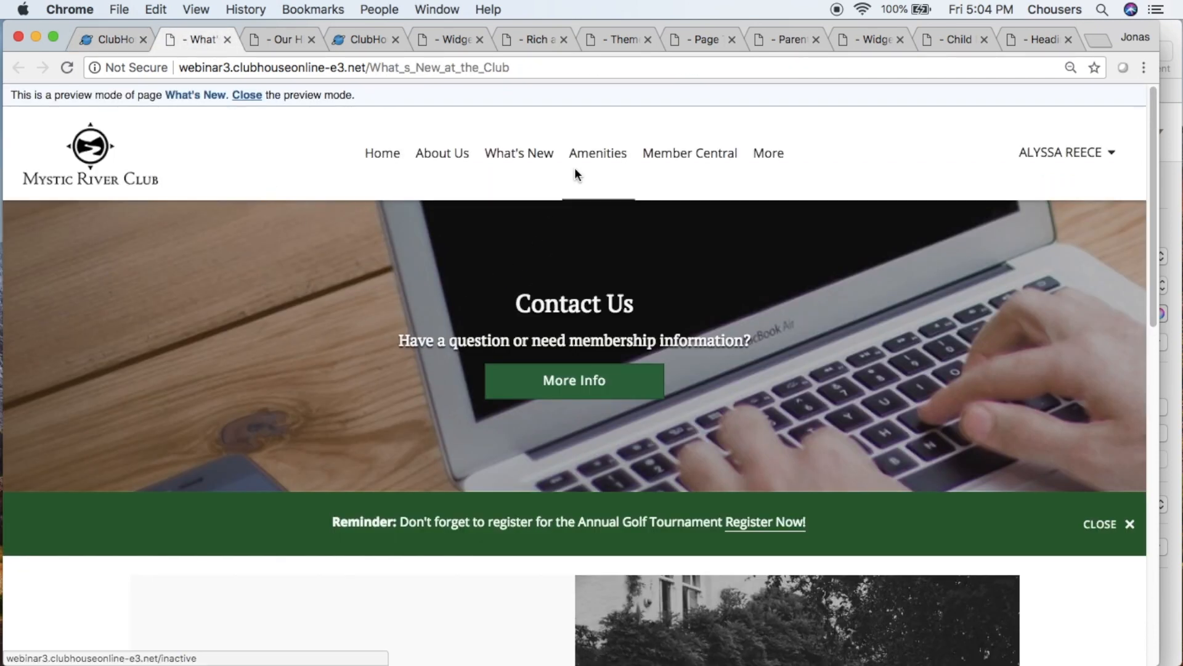
# - Check the Amenities submenu in the preview, and open the What's New page's version history in the admin pages
pyautogui.moveTo(580, 164)
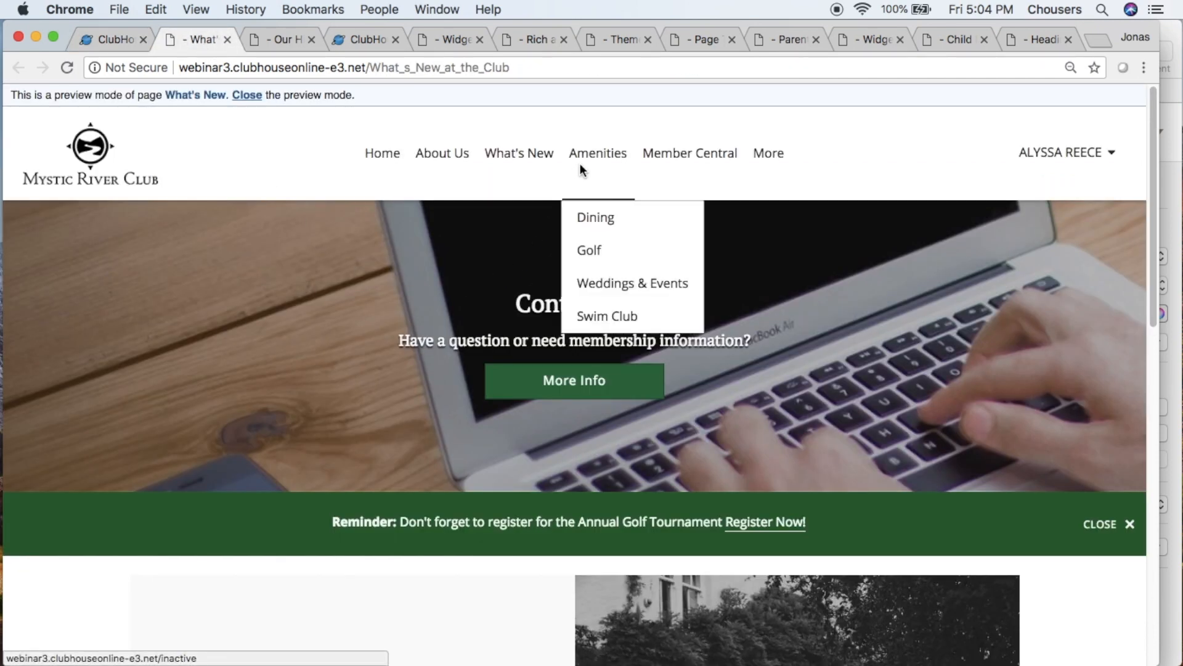
pyautogui.click(117, 41)
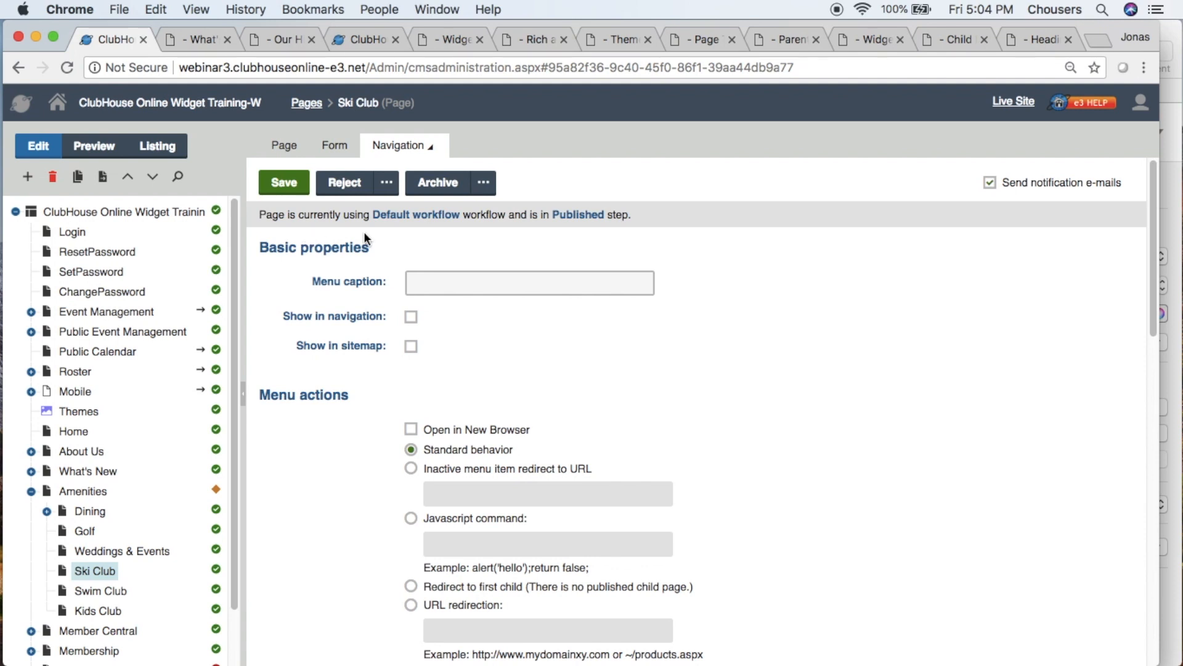
pyautogui.click(416, 148)
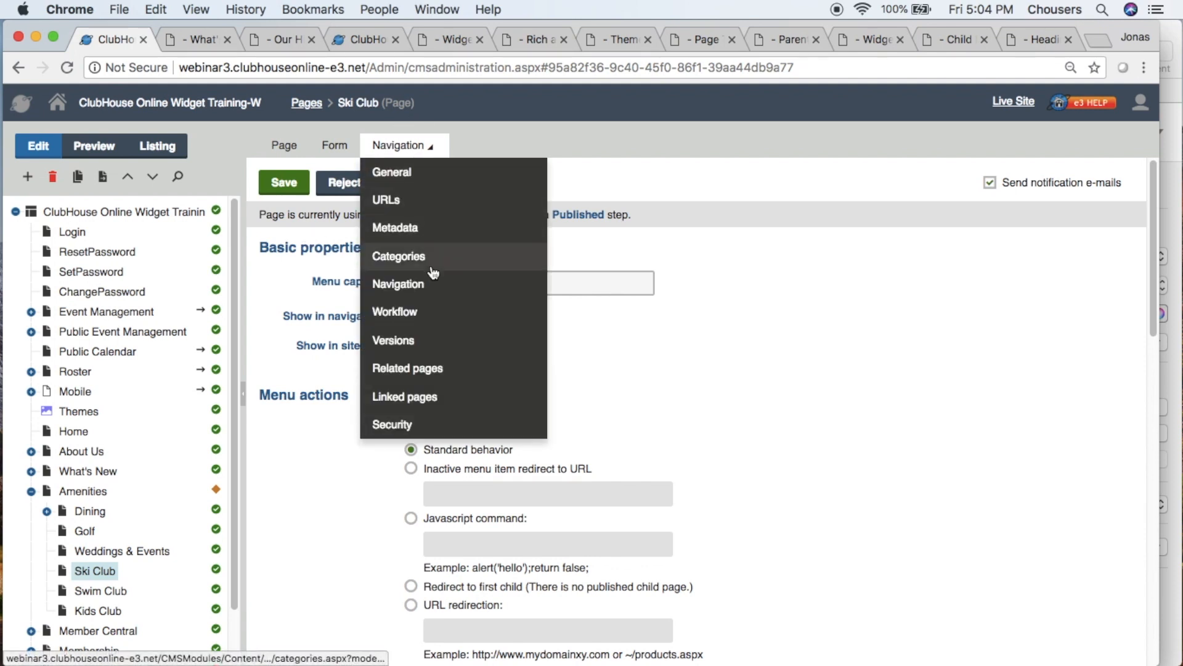
pyautogui.click(433, 339)
pyautogui.click(88, 470)
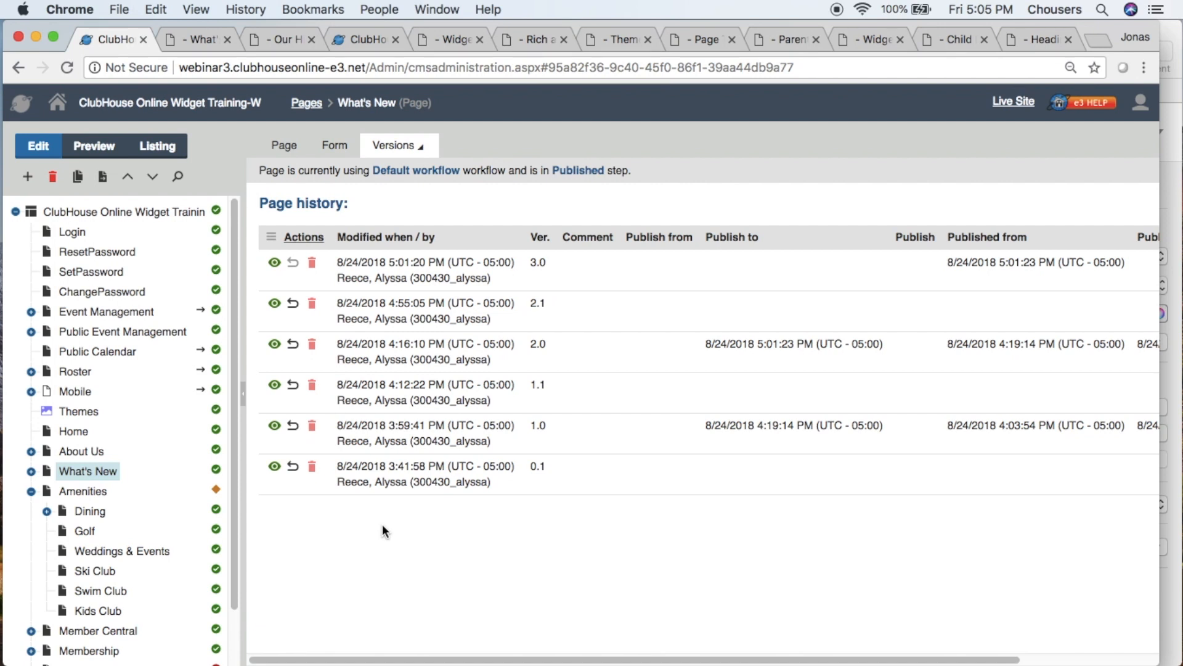
pyautogui.click(31, 472)
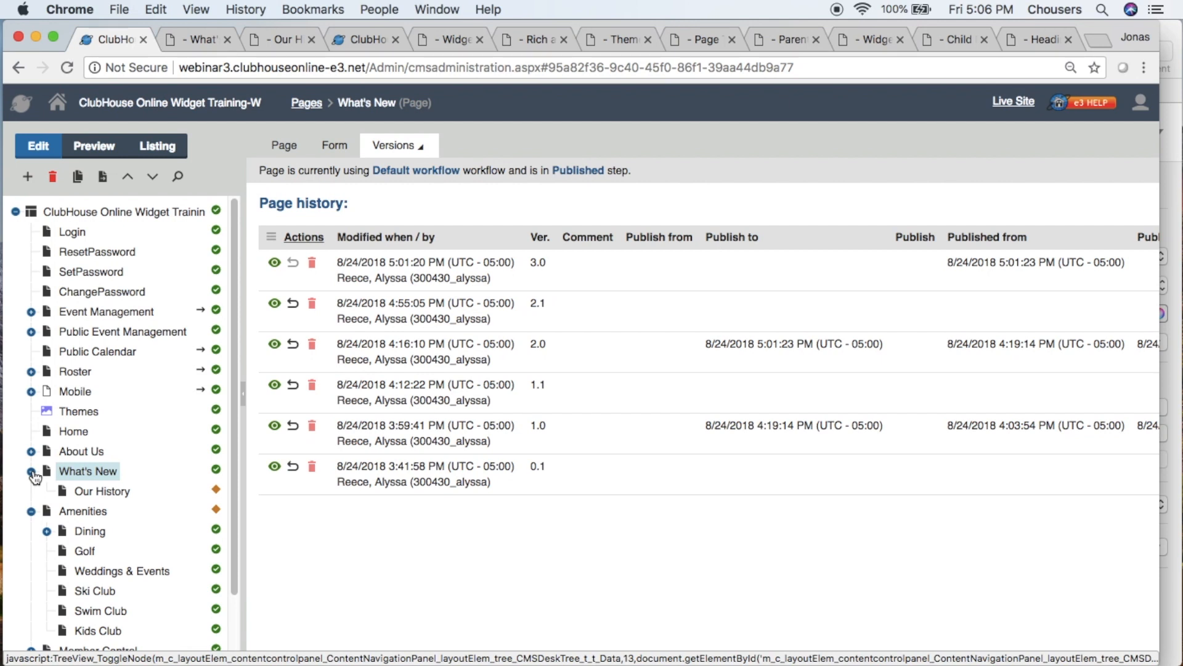
pyautogui.click(121, 496)
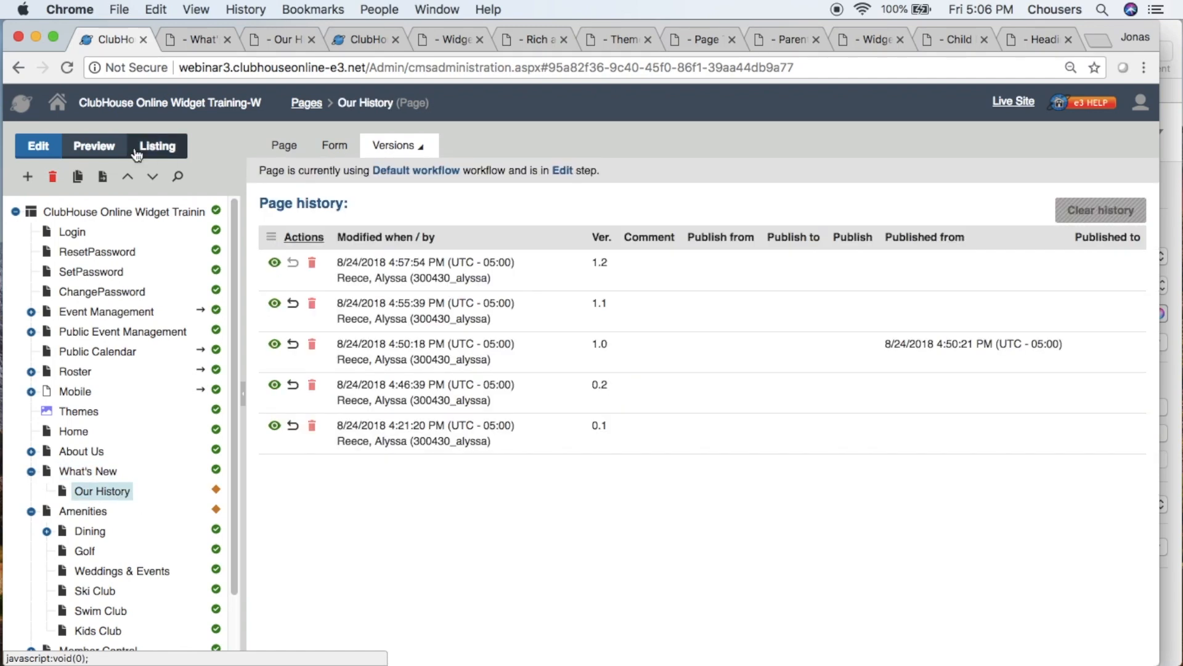
pyautogui.click(103, 177)
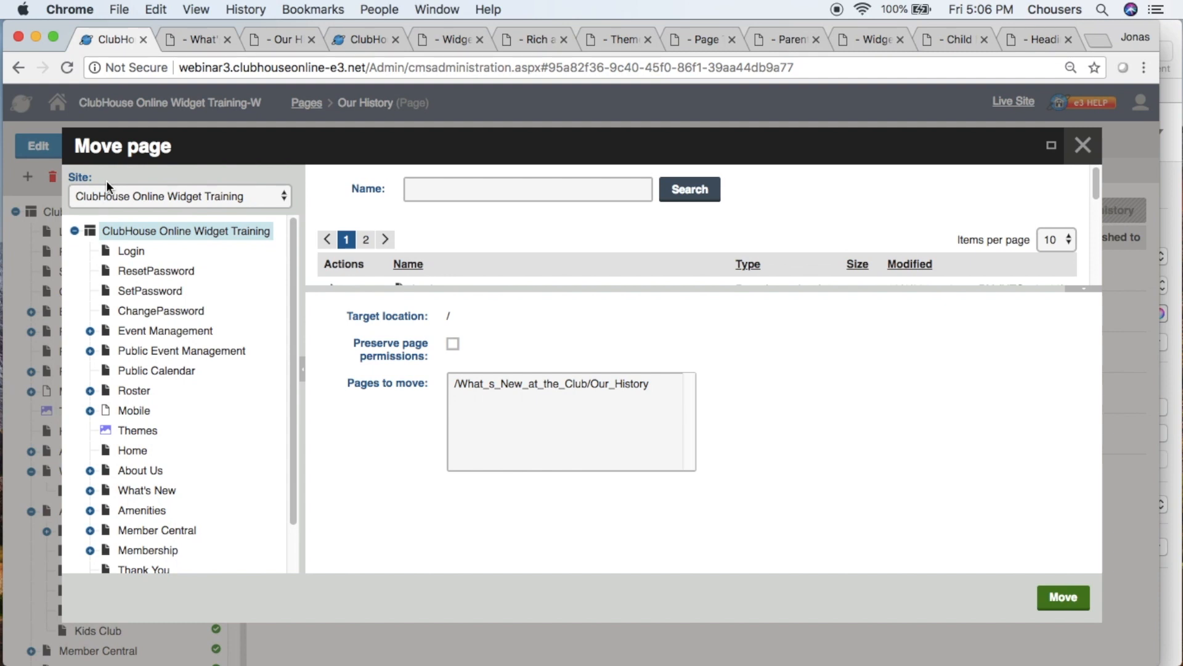
pyautogui.click(141, 472)
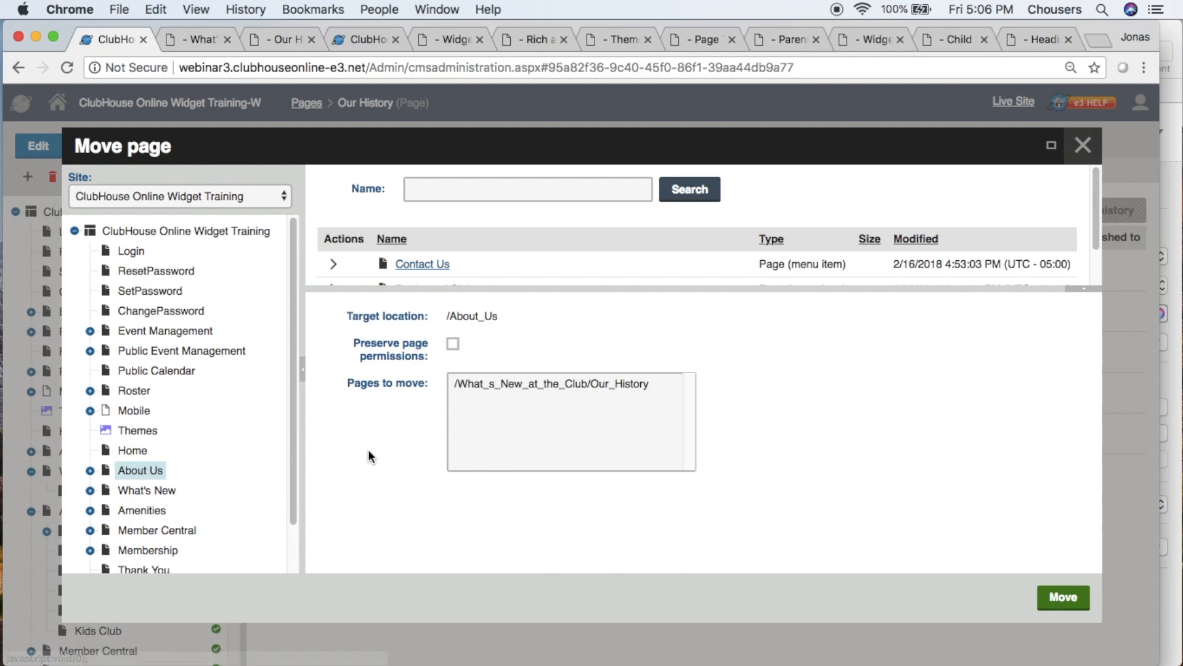
pyautogui.click(453, 344)
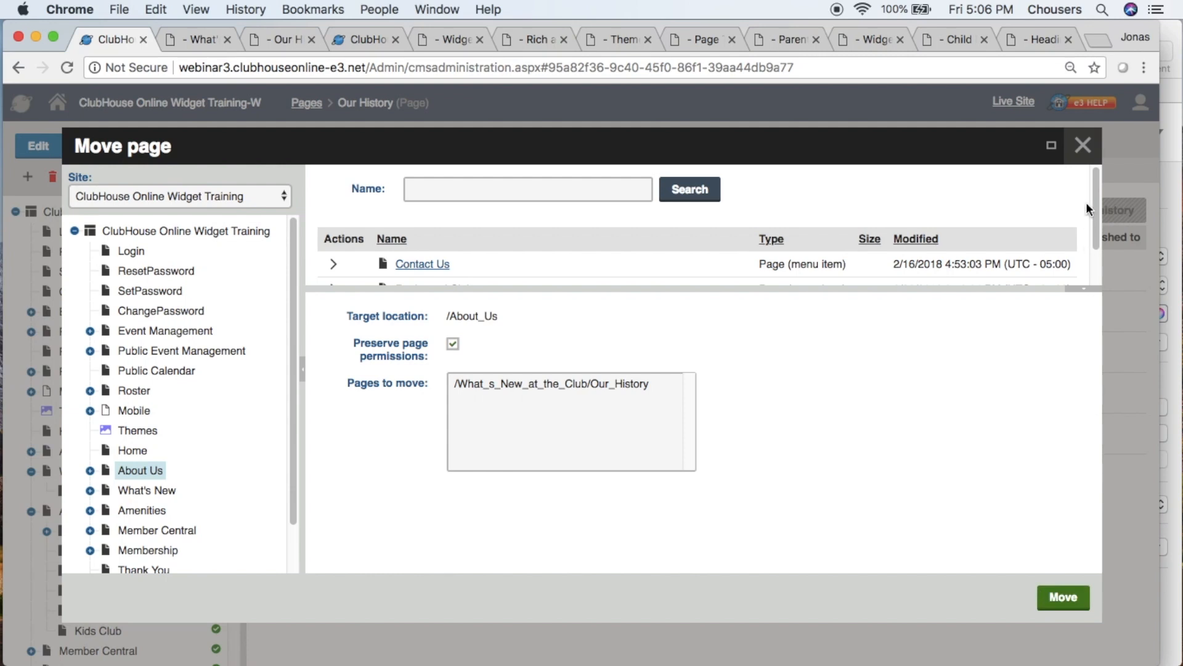
pyautogui.click(1083, 147)
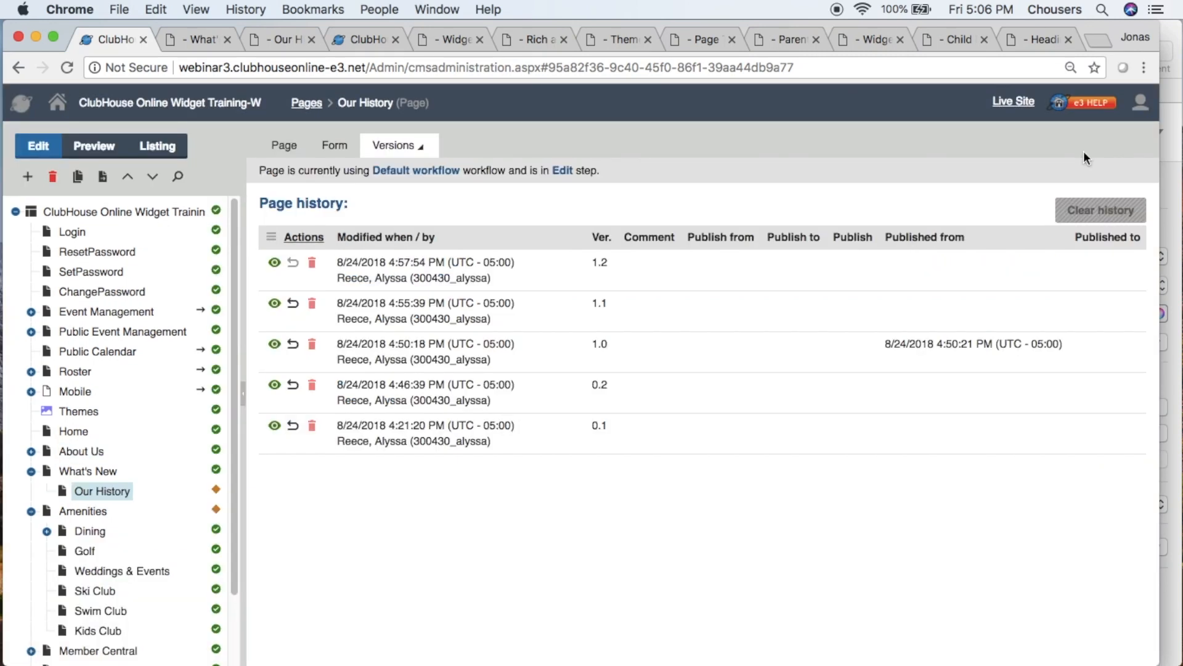
# - Delete the What's New page together with its Our History child page, without setting an alternate page
pyautogui.click(89, 477)
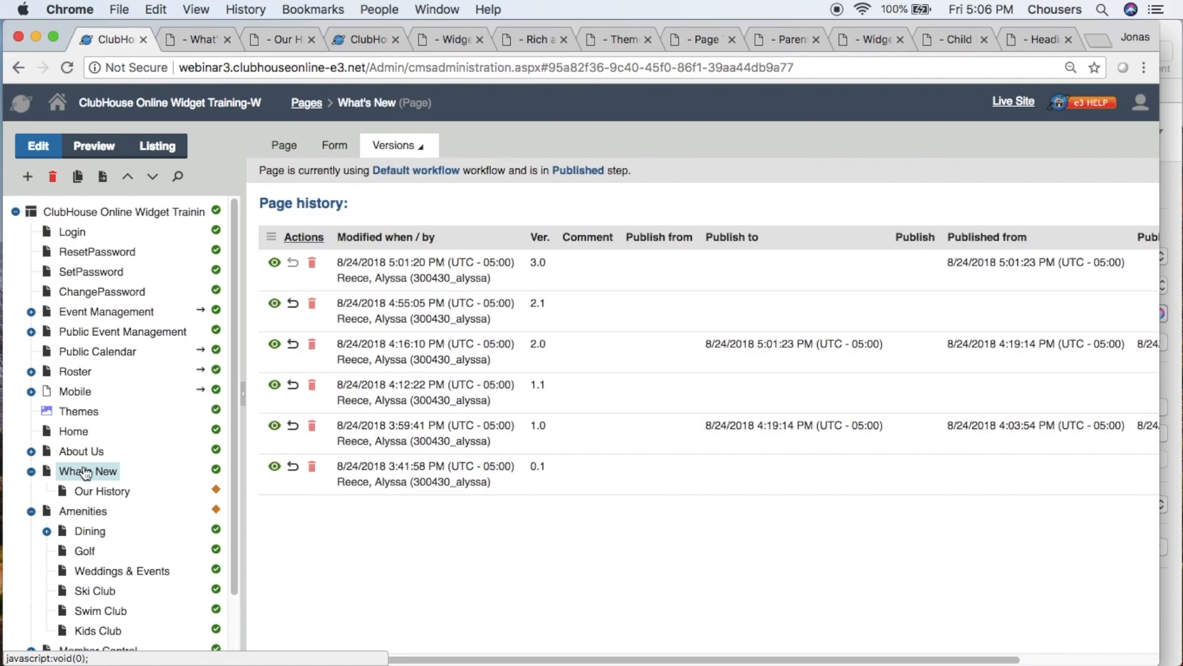
pyautogui.click(53, 187)
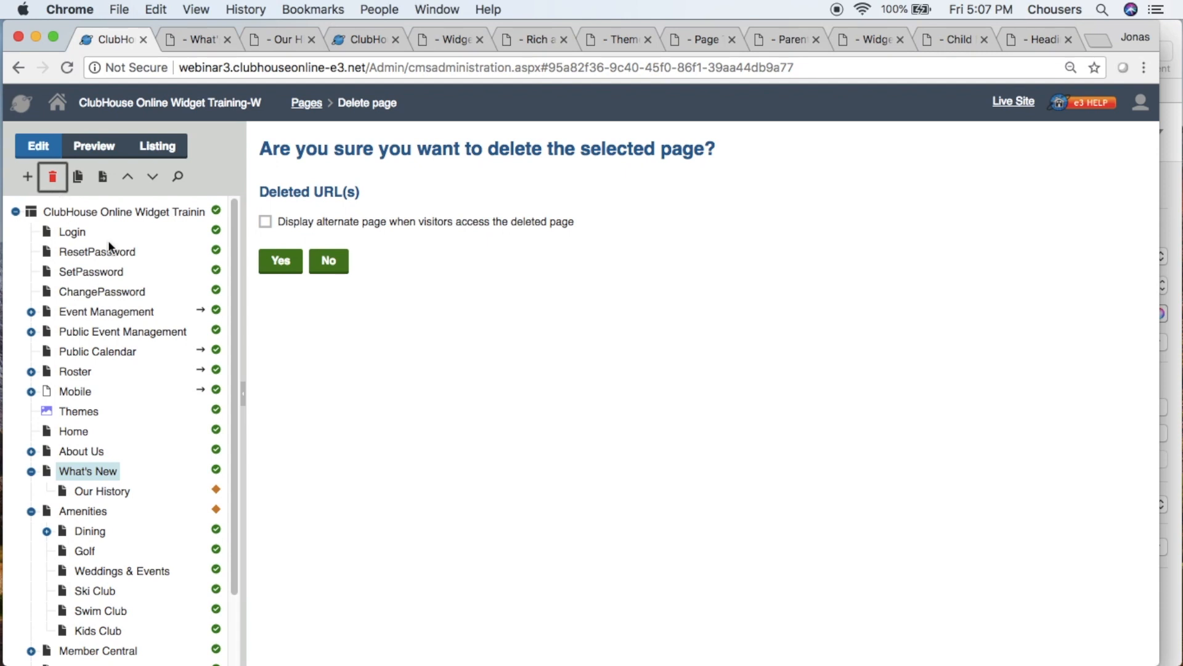
pyautogui.click(281, 260)
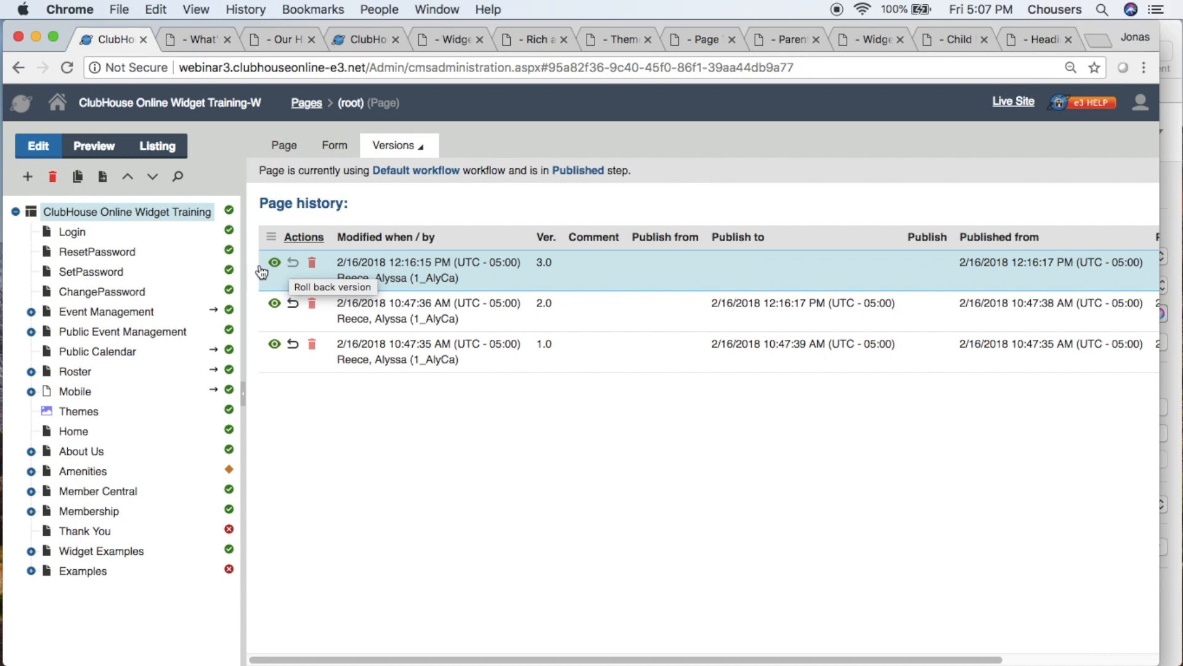
# - Restore the most recently deleted What's New and Our History pages together from My Recycle Bin
pyautogui.click(58, 103)
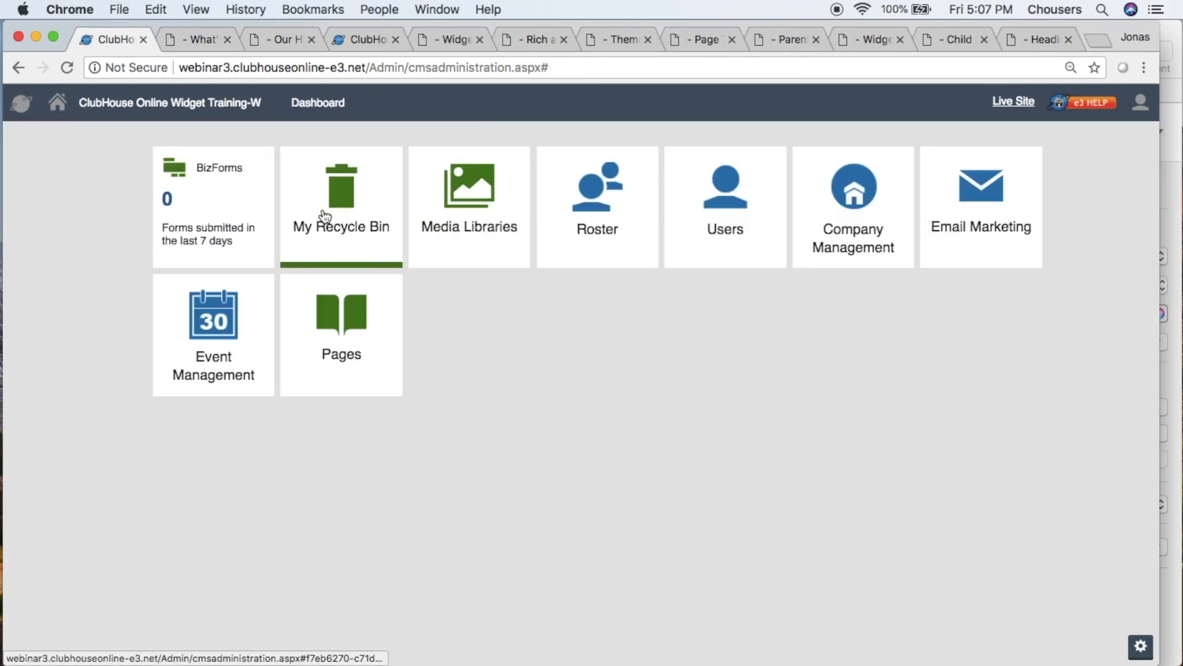
pyautogui.click(365, 240)
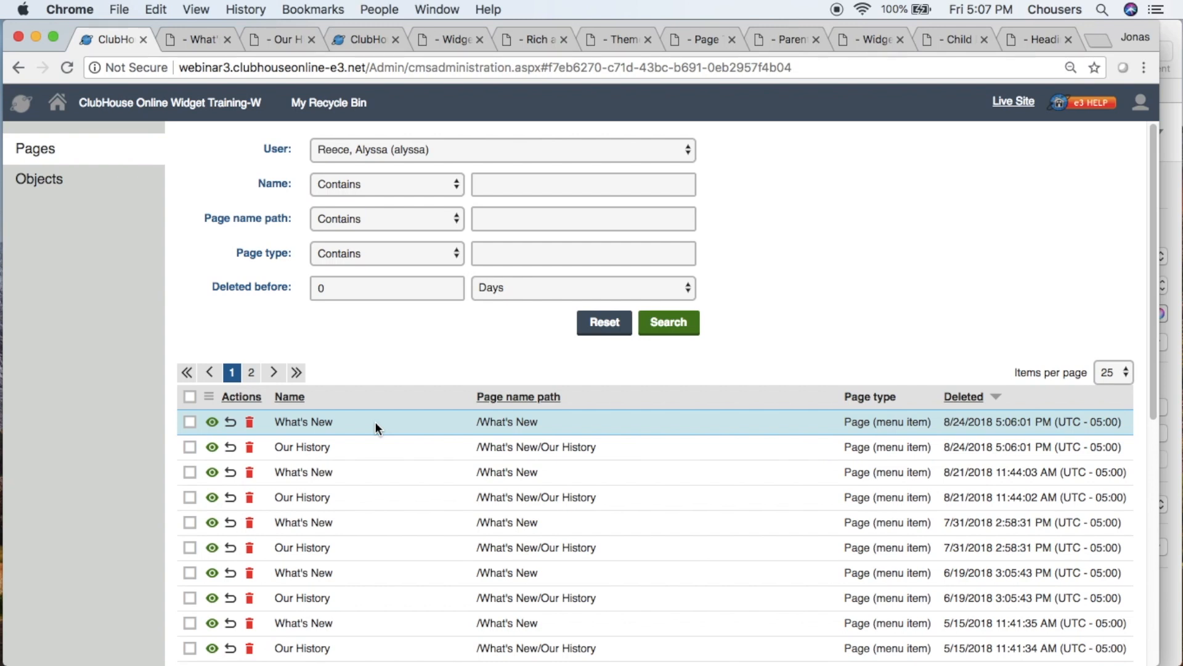
pyautogui.click(189, 422)
pyautogui.click(189, 447)
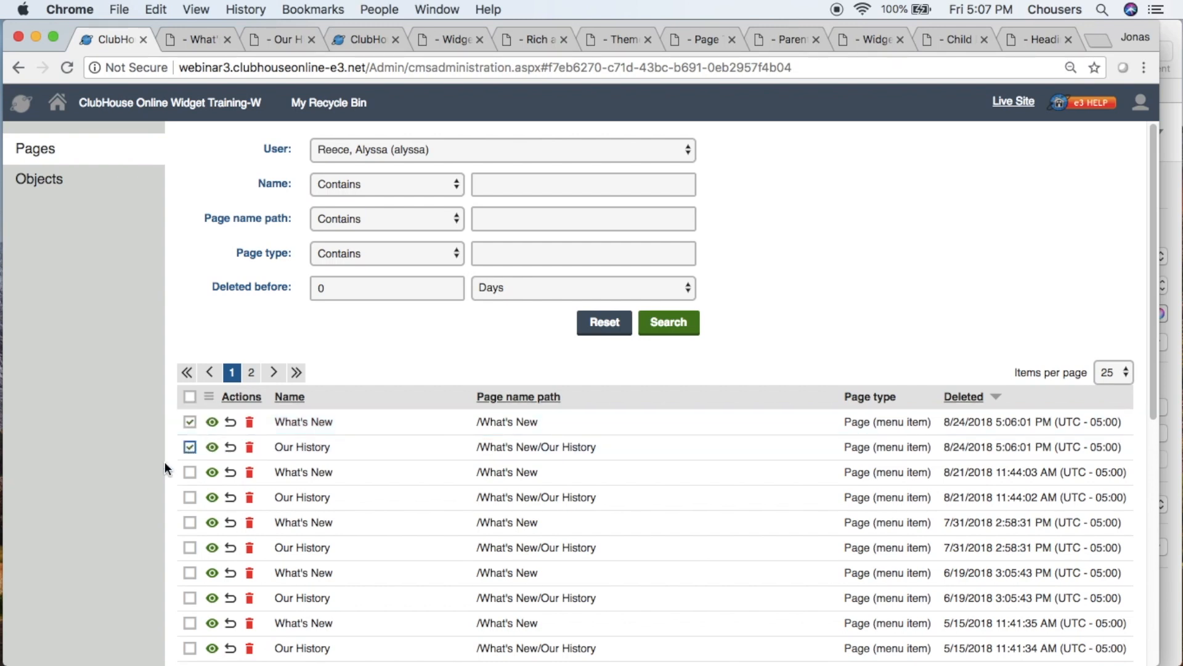
pyautogui.scroll(-7, 180, 494)
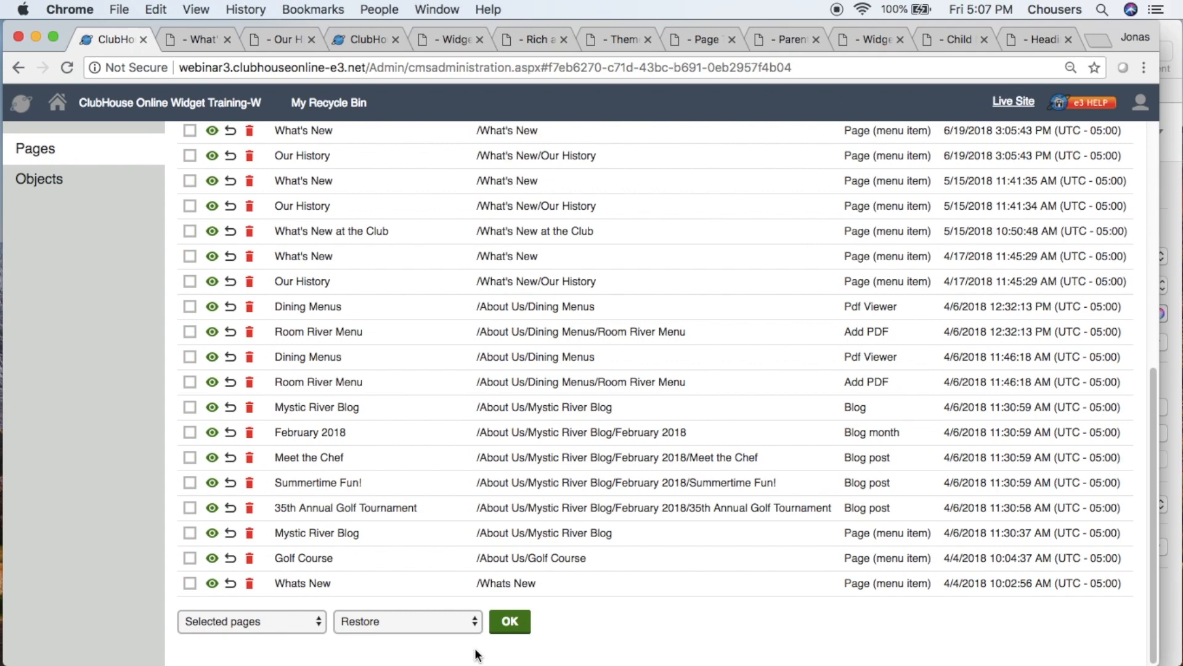
pyautogui.click(508, 623)
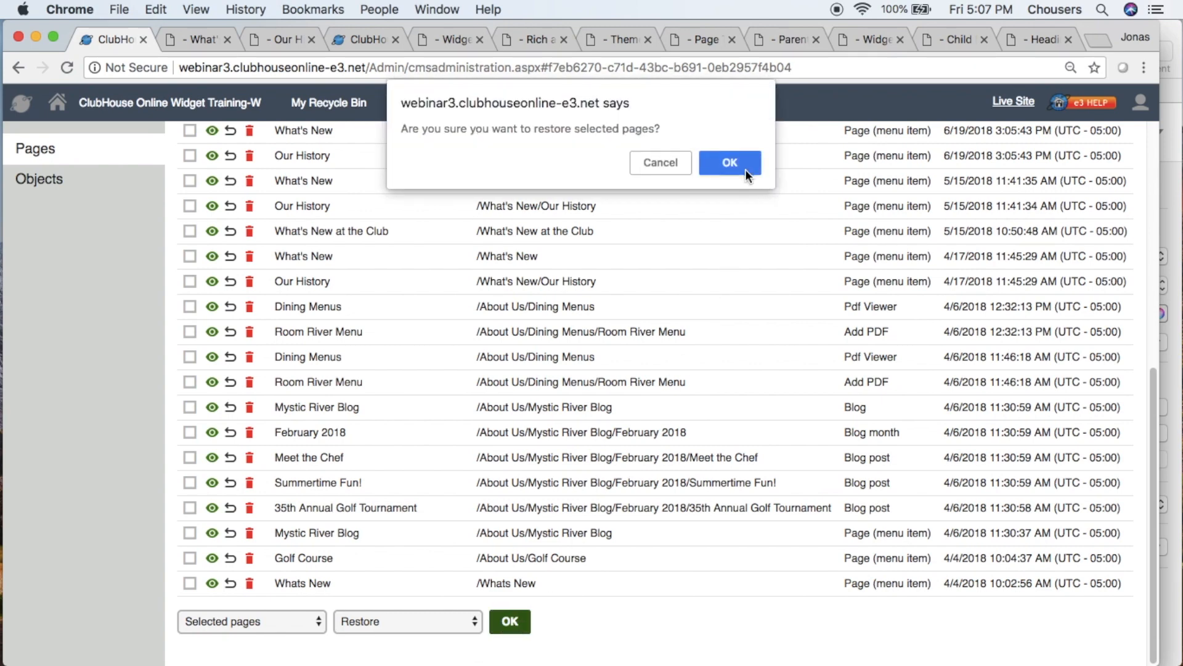
pyautogui.click(730, 163)
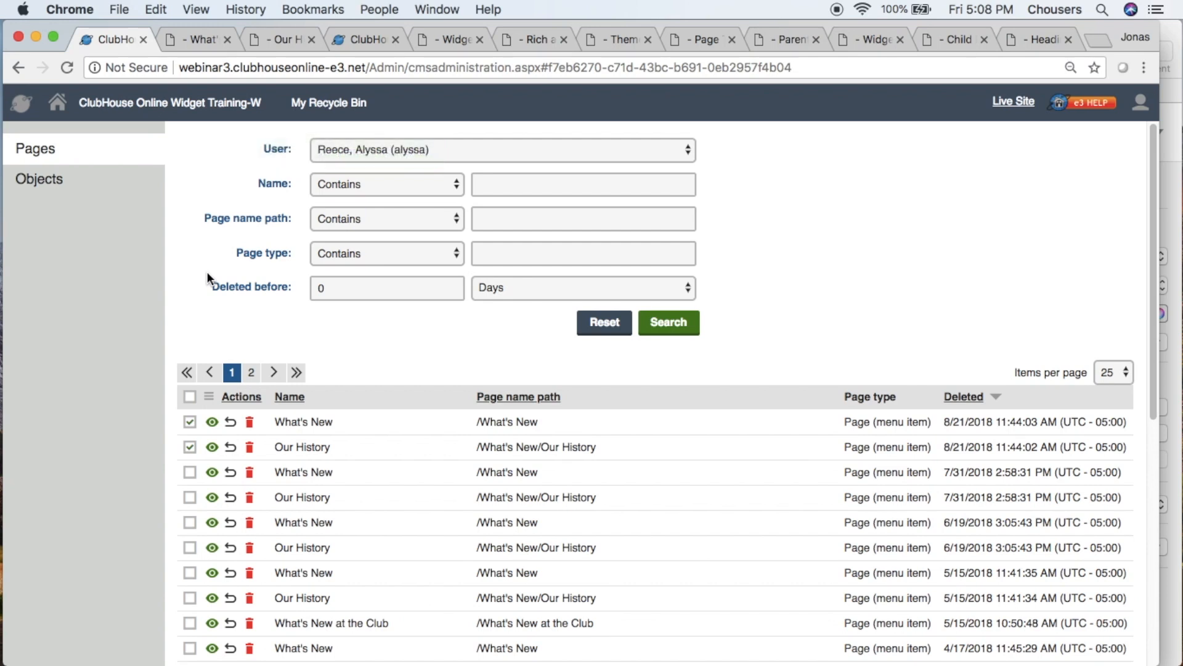
# - Return to the Pages application and select the restored What's New page in the content tree
pyautogui.click(57, 102)
pyautogui.click(335, 313)
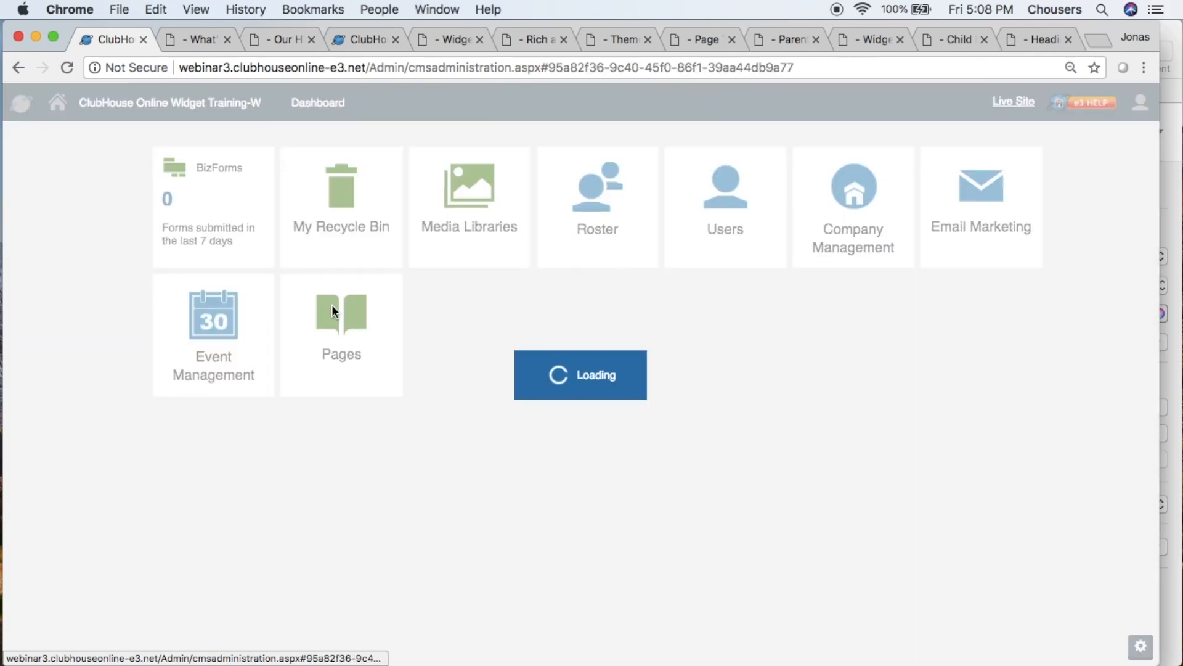
pyautogui.click(108, 472)
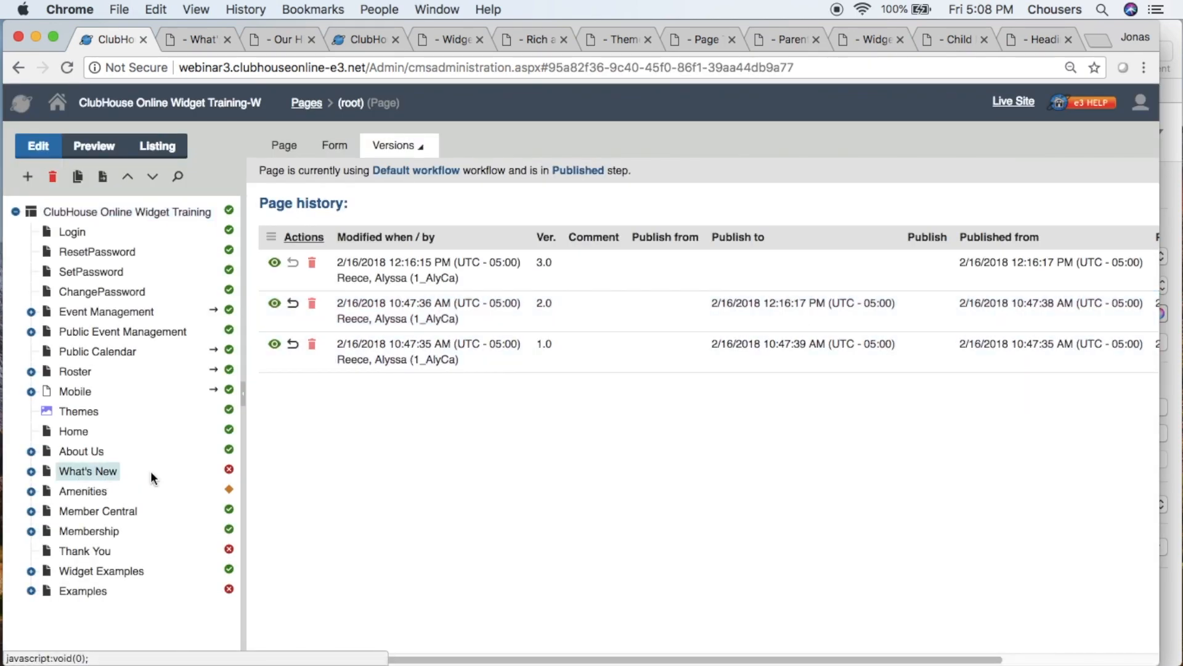